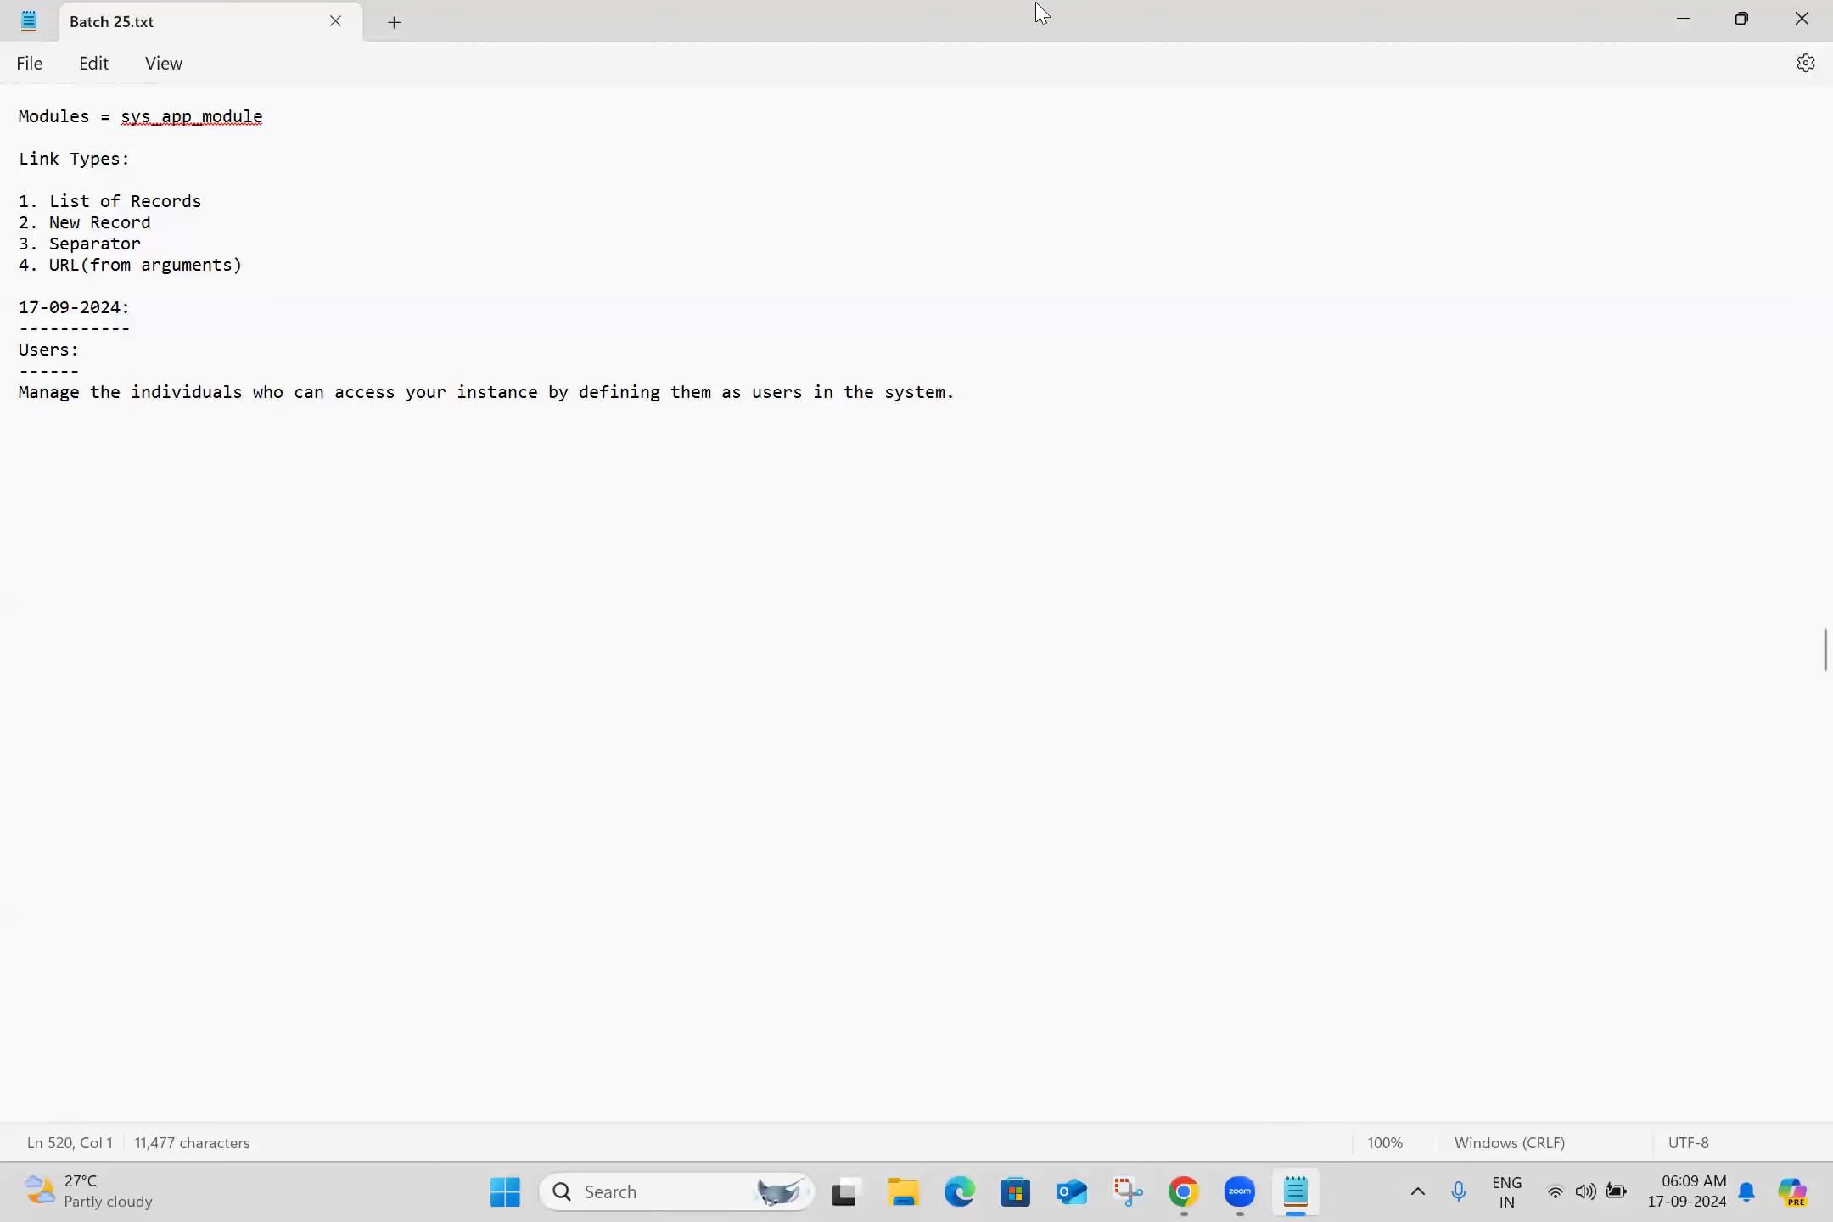
Copy the opening User account records paragraph, from 'User' through 'job title.', on The User record docs page
key("alt+Tab")
scroll(912, 880, "down", 5)
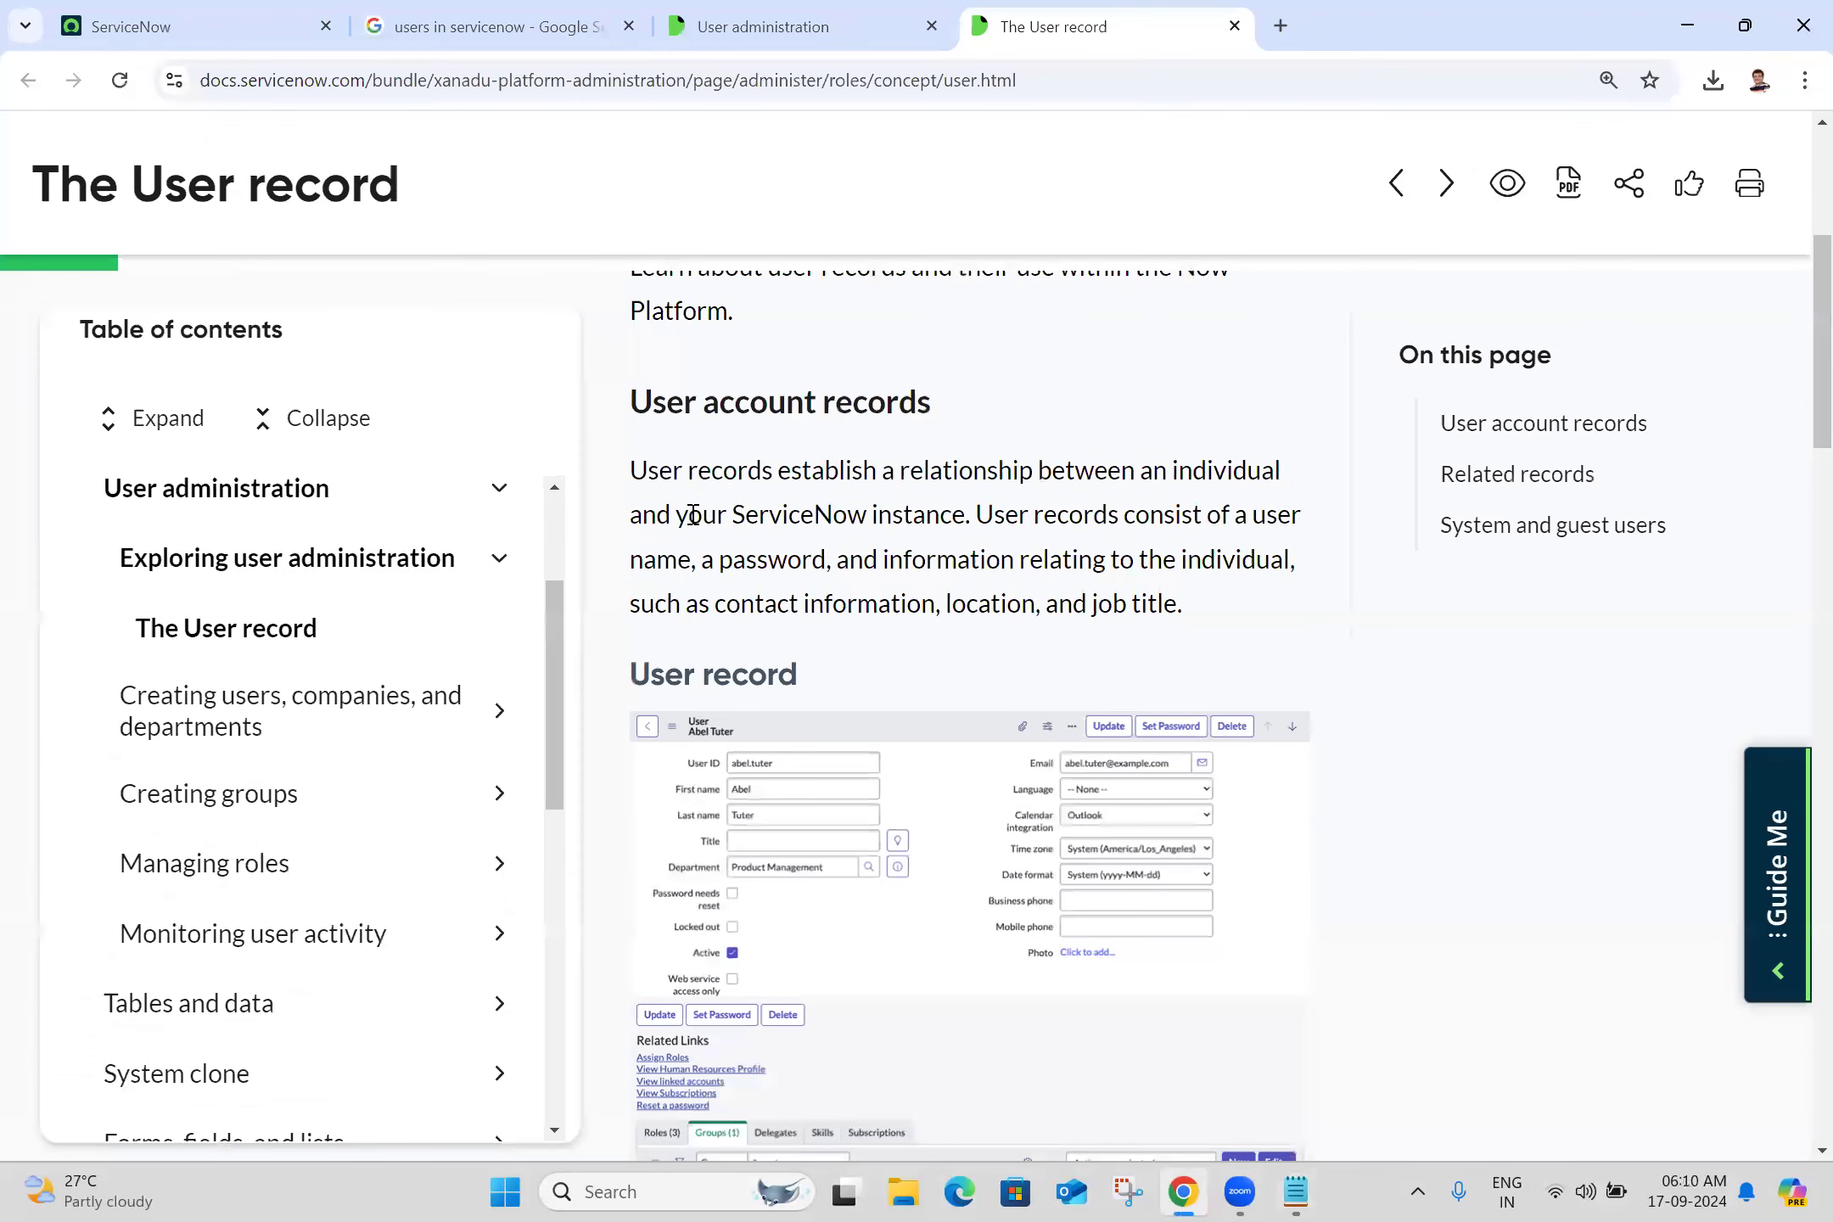
double_click(649, 479)
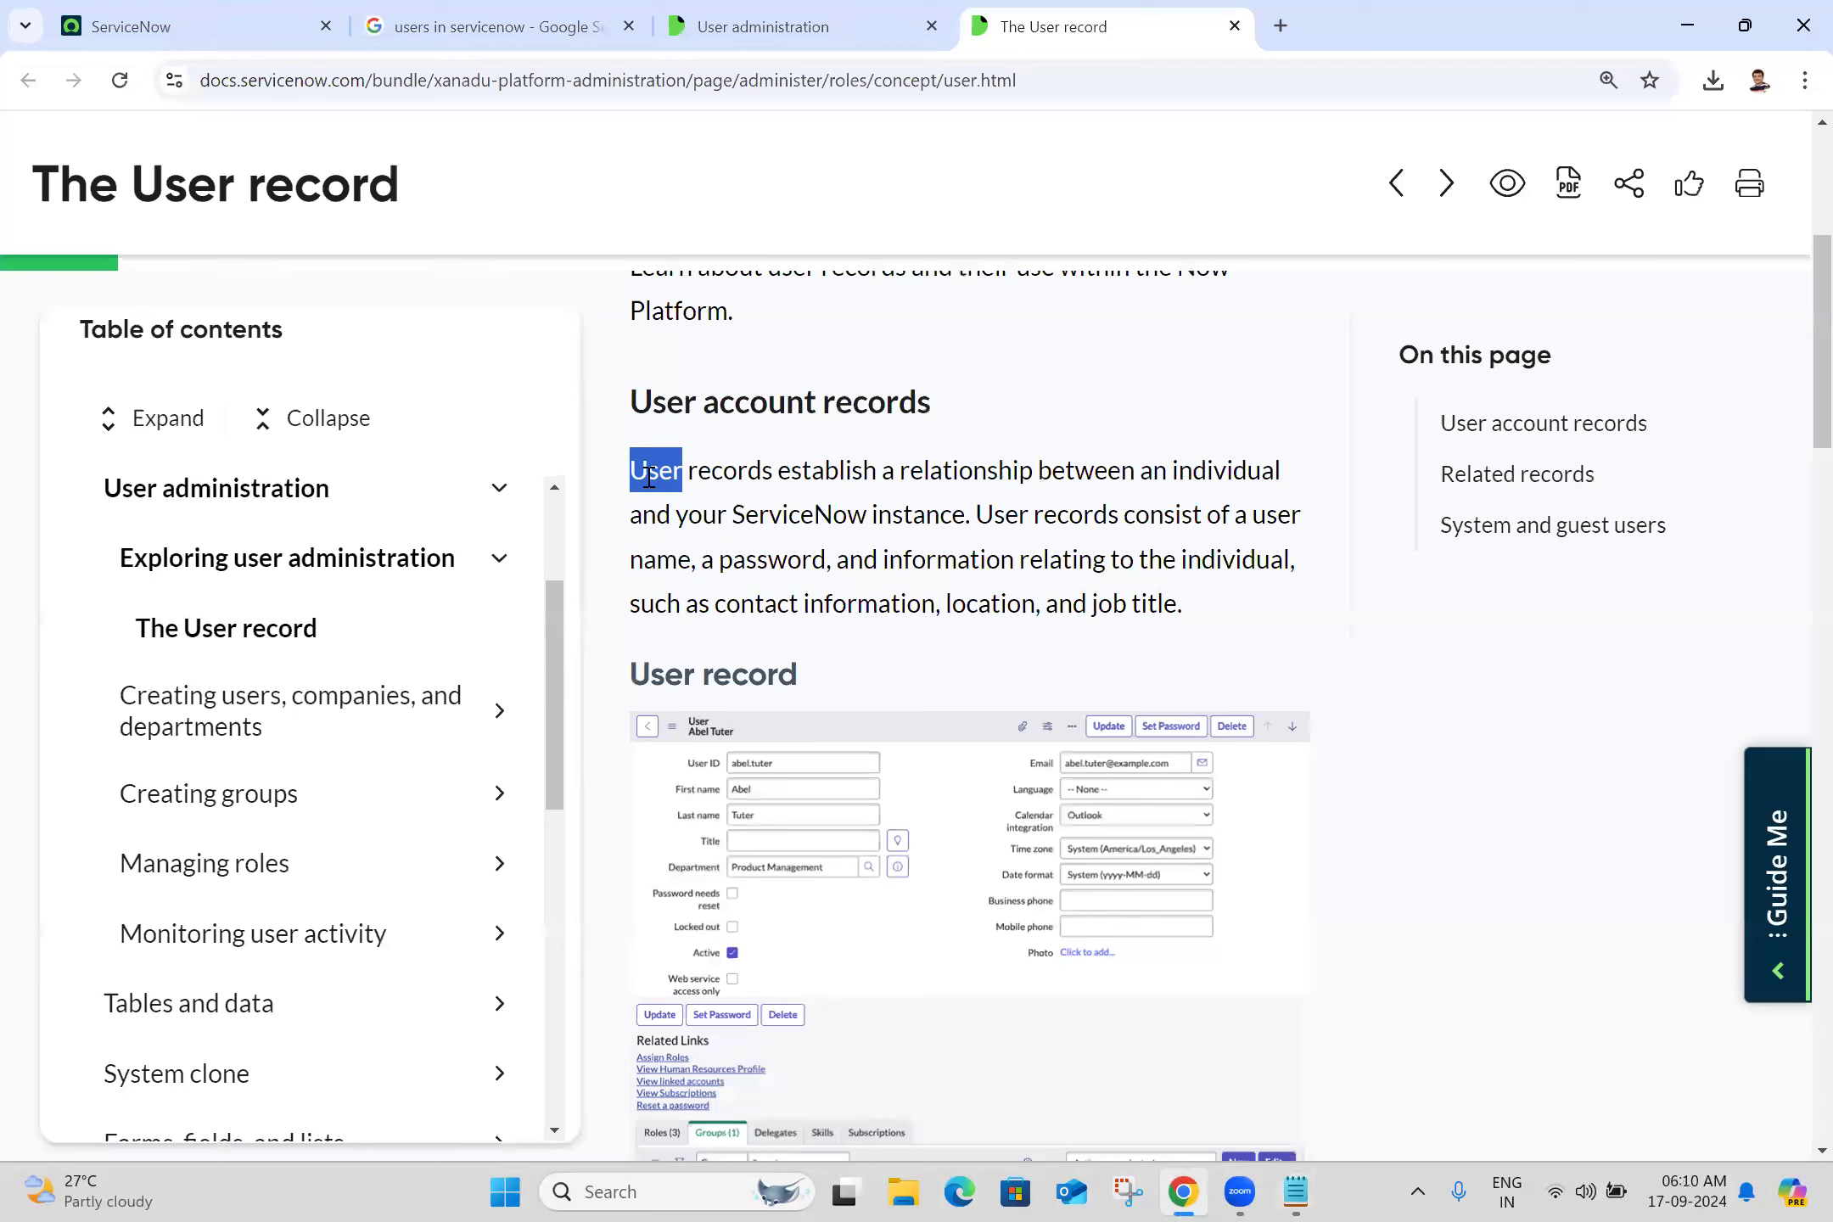
key("shift+Right")
key("shift+Right")
key("shift+Right")
key("shift+Right")
key("shift+Right")
key("shift+Right")
key("shift+Right")
key("shift+Right")
key("shift+Right")
key("shift+Right")
key("shift+Right")
key("shift+Right")
key("shift+Right")
key("shift+Right")
key("shift+Right")
key("shift+Right")
key("shift+Right")
key("shift+Right")
key("shift+Right")
key("shift+Right")
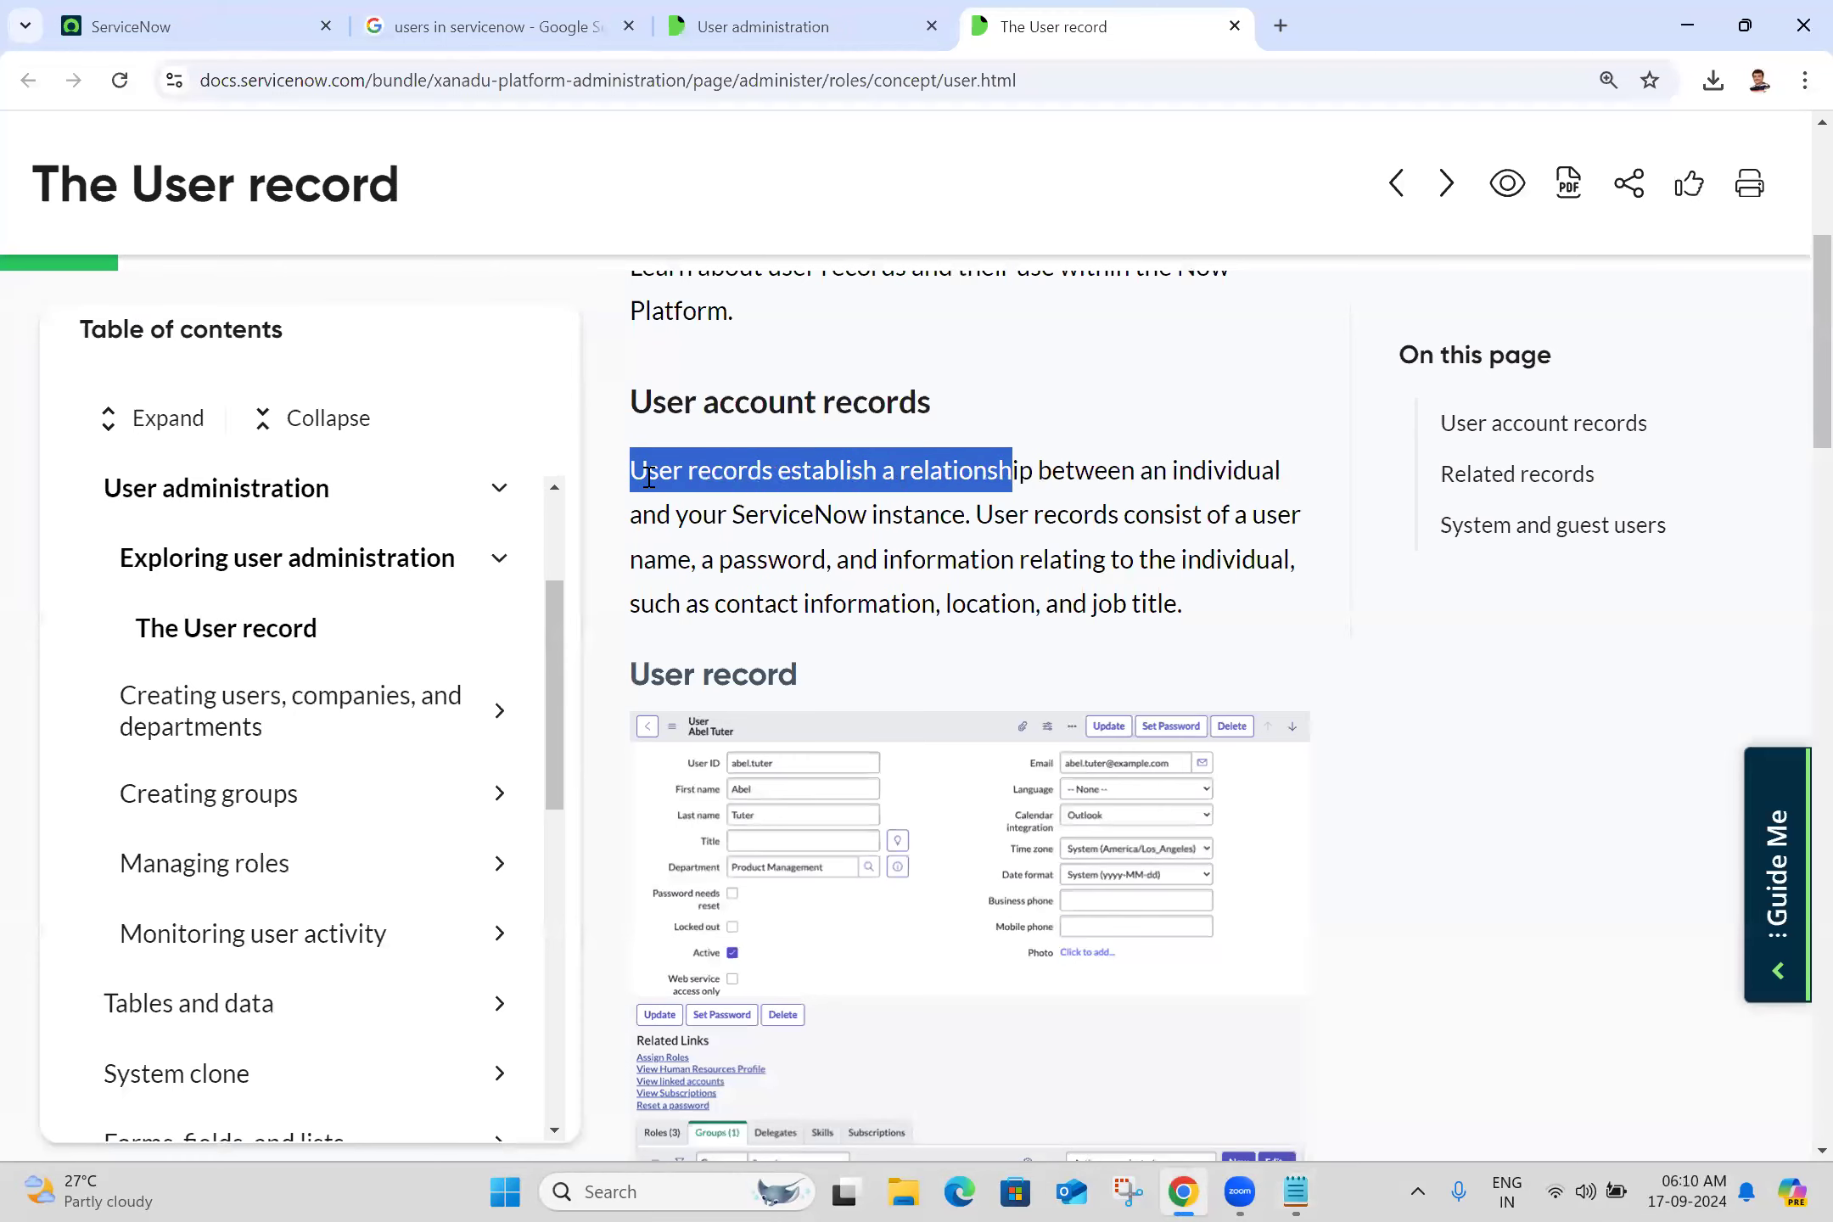
key("shift+Right")
key("shift+Right")
key("shift+Right")
key("shift+Right")
key("shift+Right")
key("shift+Right")
key("shift+Right")
key("shift+Right")
key("shift+Right")
key("shift+Right")
key("shift+Right")
key("shift+Right")
key("shift+Right")
key("shift+Right")
key("shift+Right")
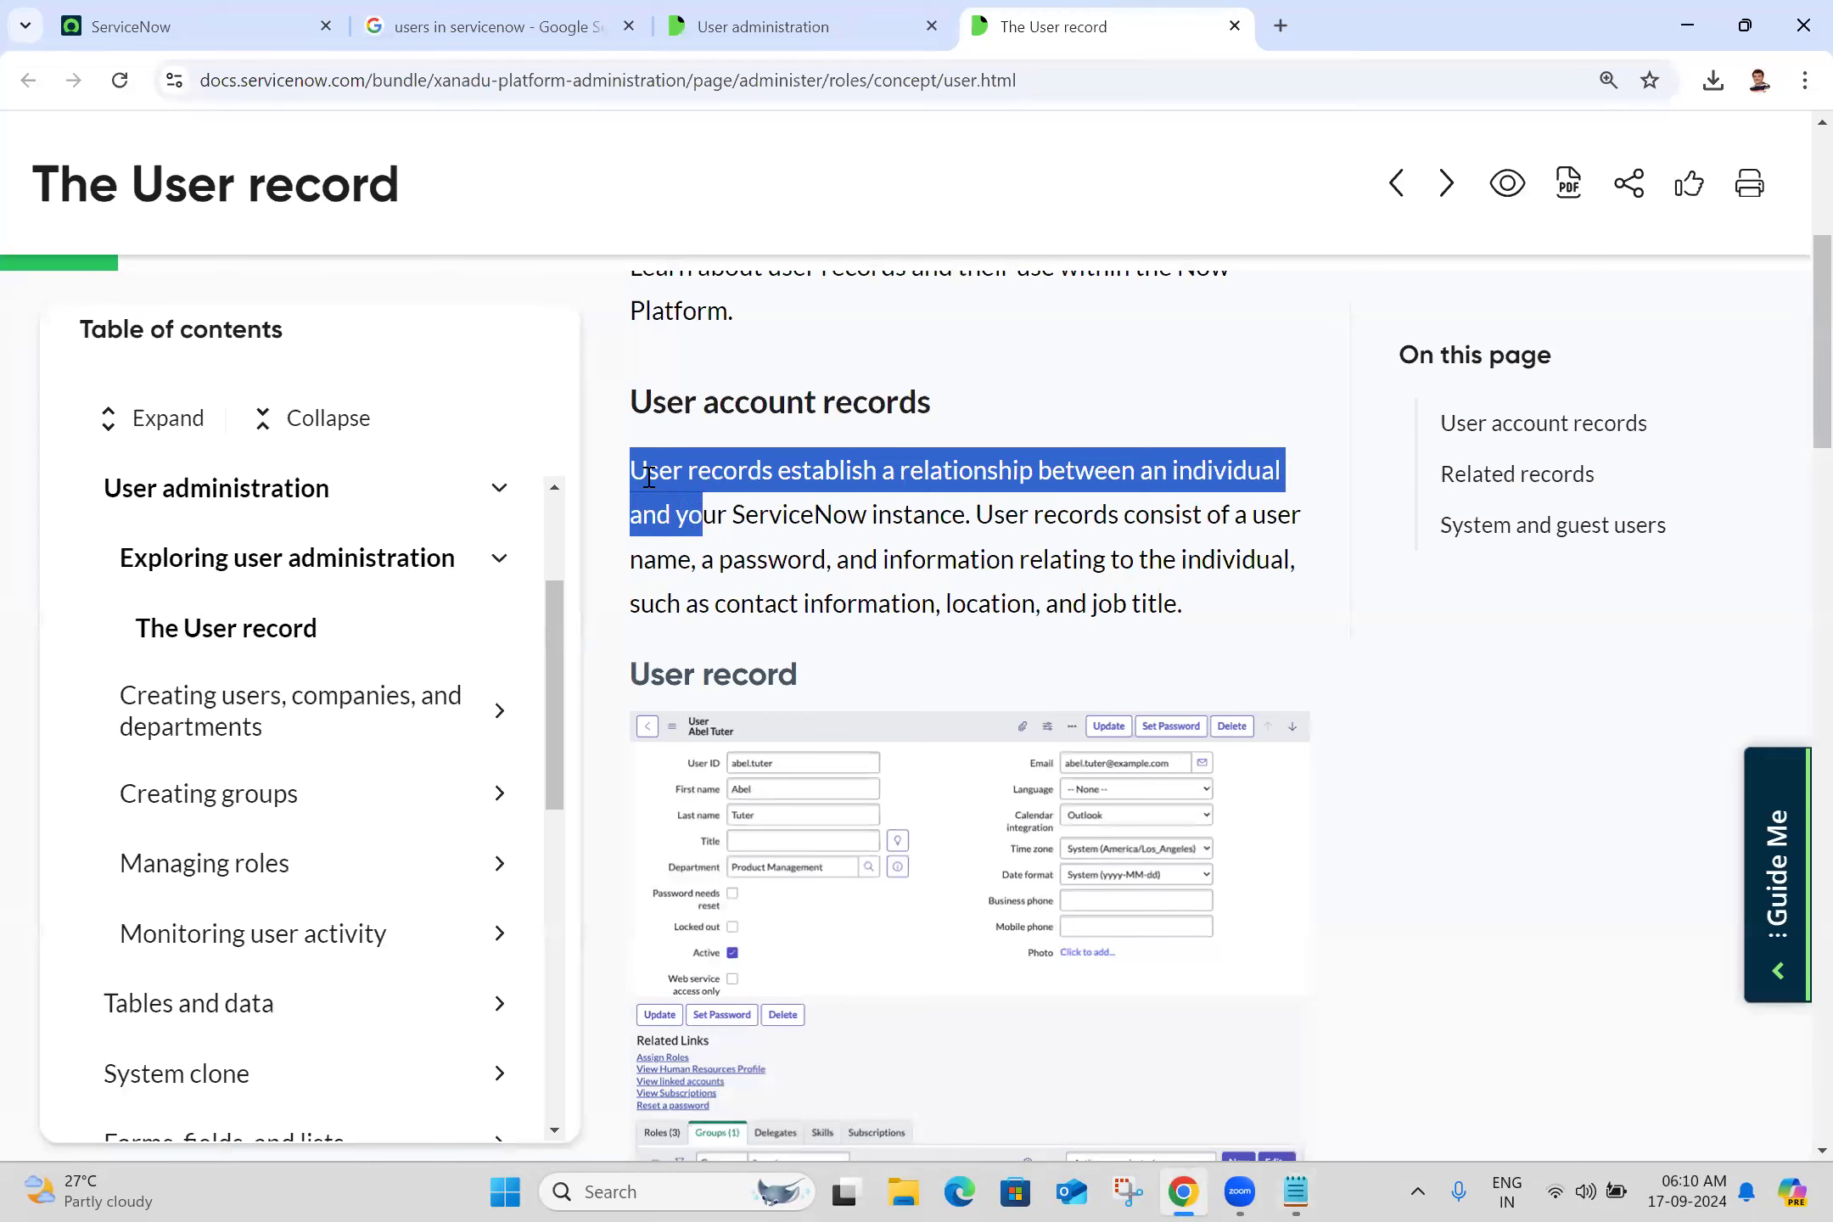
key("shift+Right")
key("shift+Right")
key("shift+Right")
key("shift+Right")
key("shift+Right")
key("shift+Right")
key("shift+Right")
key("shift+Right")
key("shift+Right")
key("shift+Right")
key("shift+Right")
key("shift+Right")
key("shift+Right")
key("shift+Right")
key("shift+Right")
key("shift+Right")
key("shift+Right")
key("shift+Right")
key("shift+Right")
key("shift+Right")
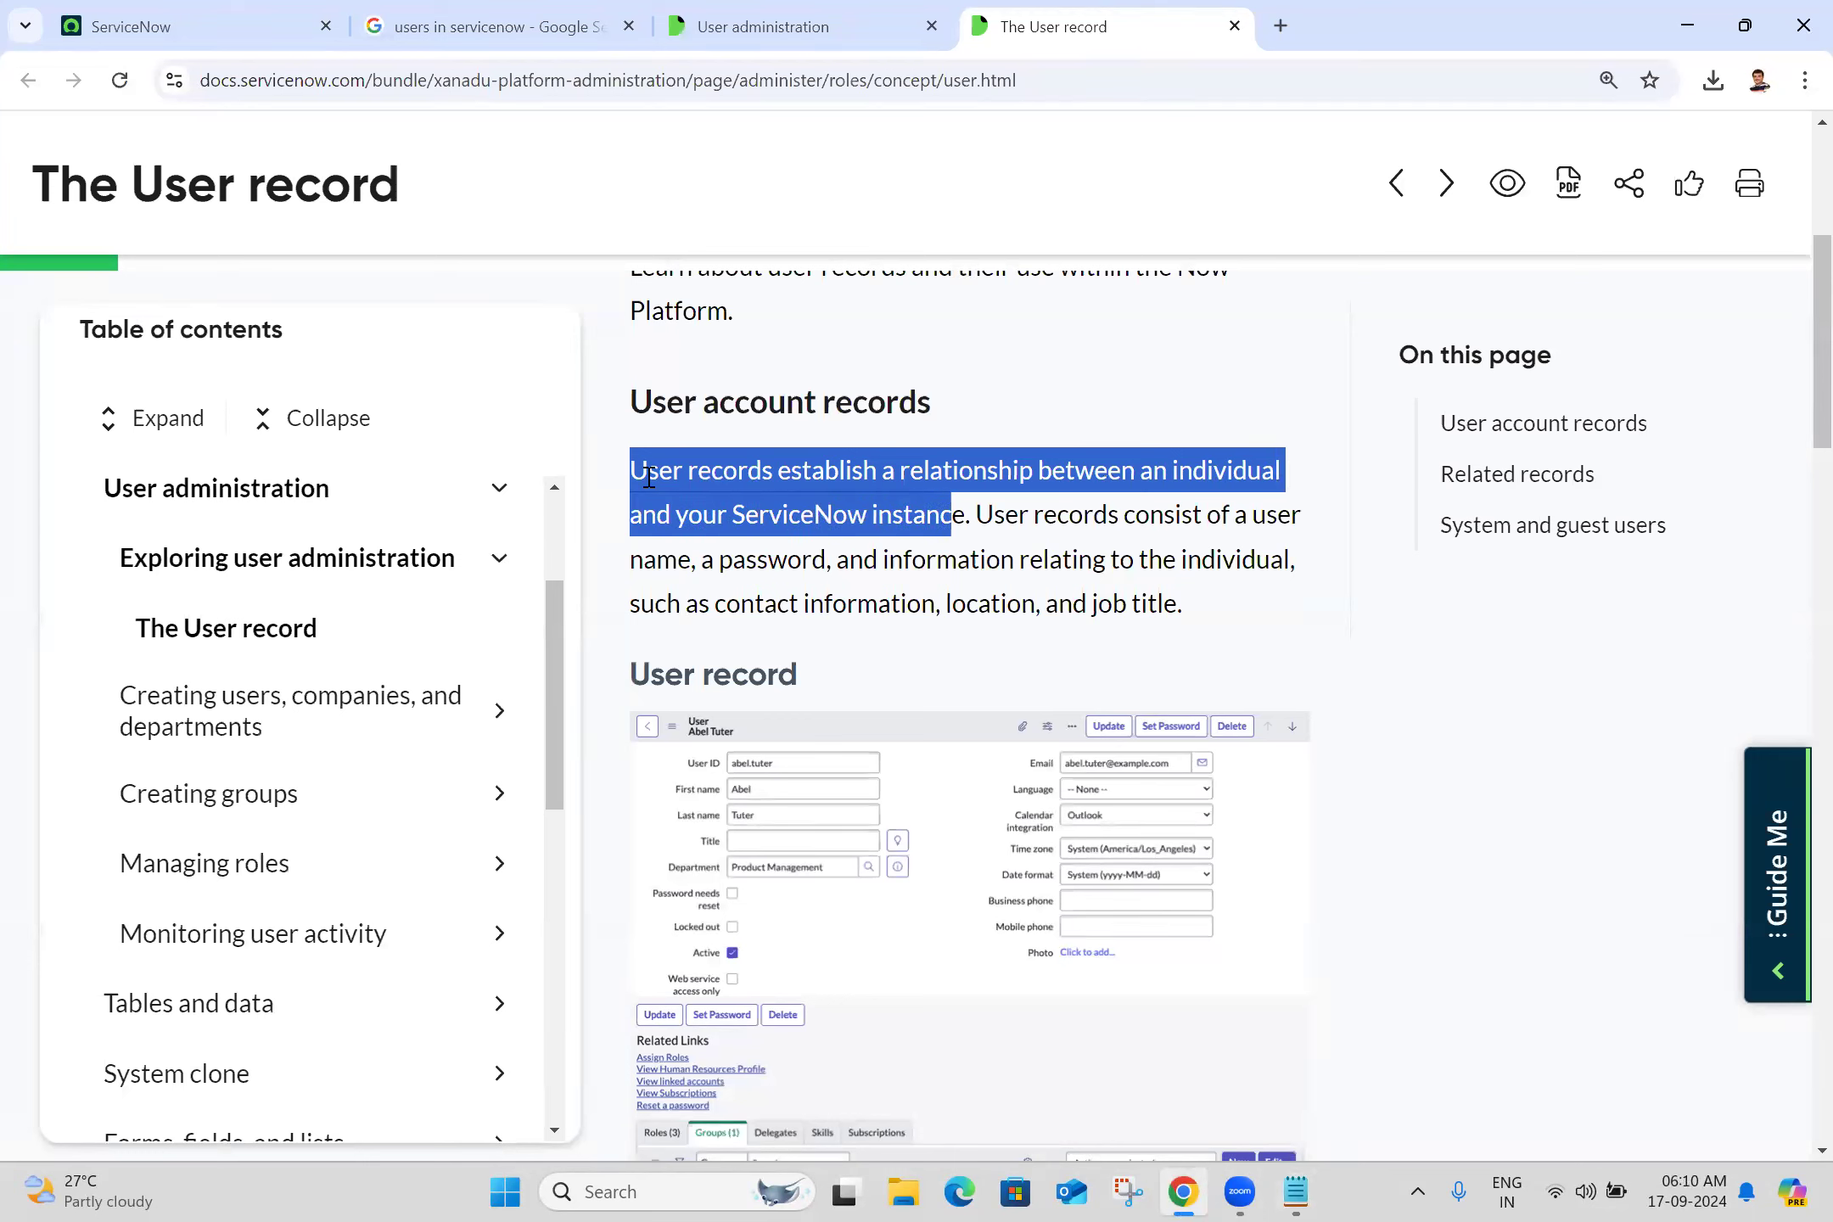
key("shift+Right")
key("shift+Right")
key("shift+Right")
key("shift+Right")
key("shift+Right")
key("shift+Right")
key("shift+Right")
key("shift+Right")
key("shift+Right")
key("shift+Right")
key("shift+Right")
key("shift+Right")
key("shift+Right")
key("shift+Right")
key("shift+Right")
key("shift+Right")
key("shift+Right")
key("shift+Right")
key("shift+Right")
key("shift+Right")
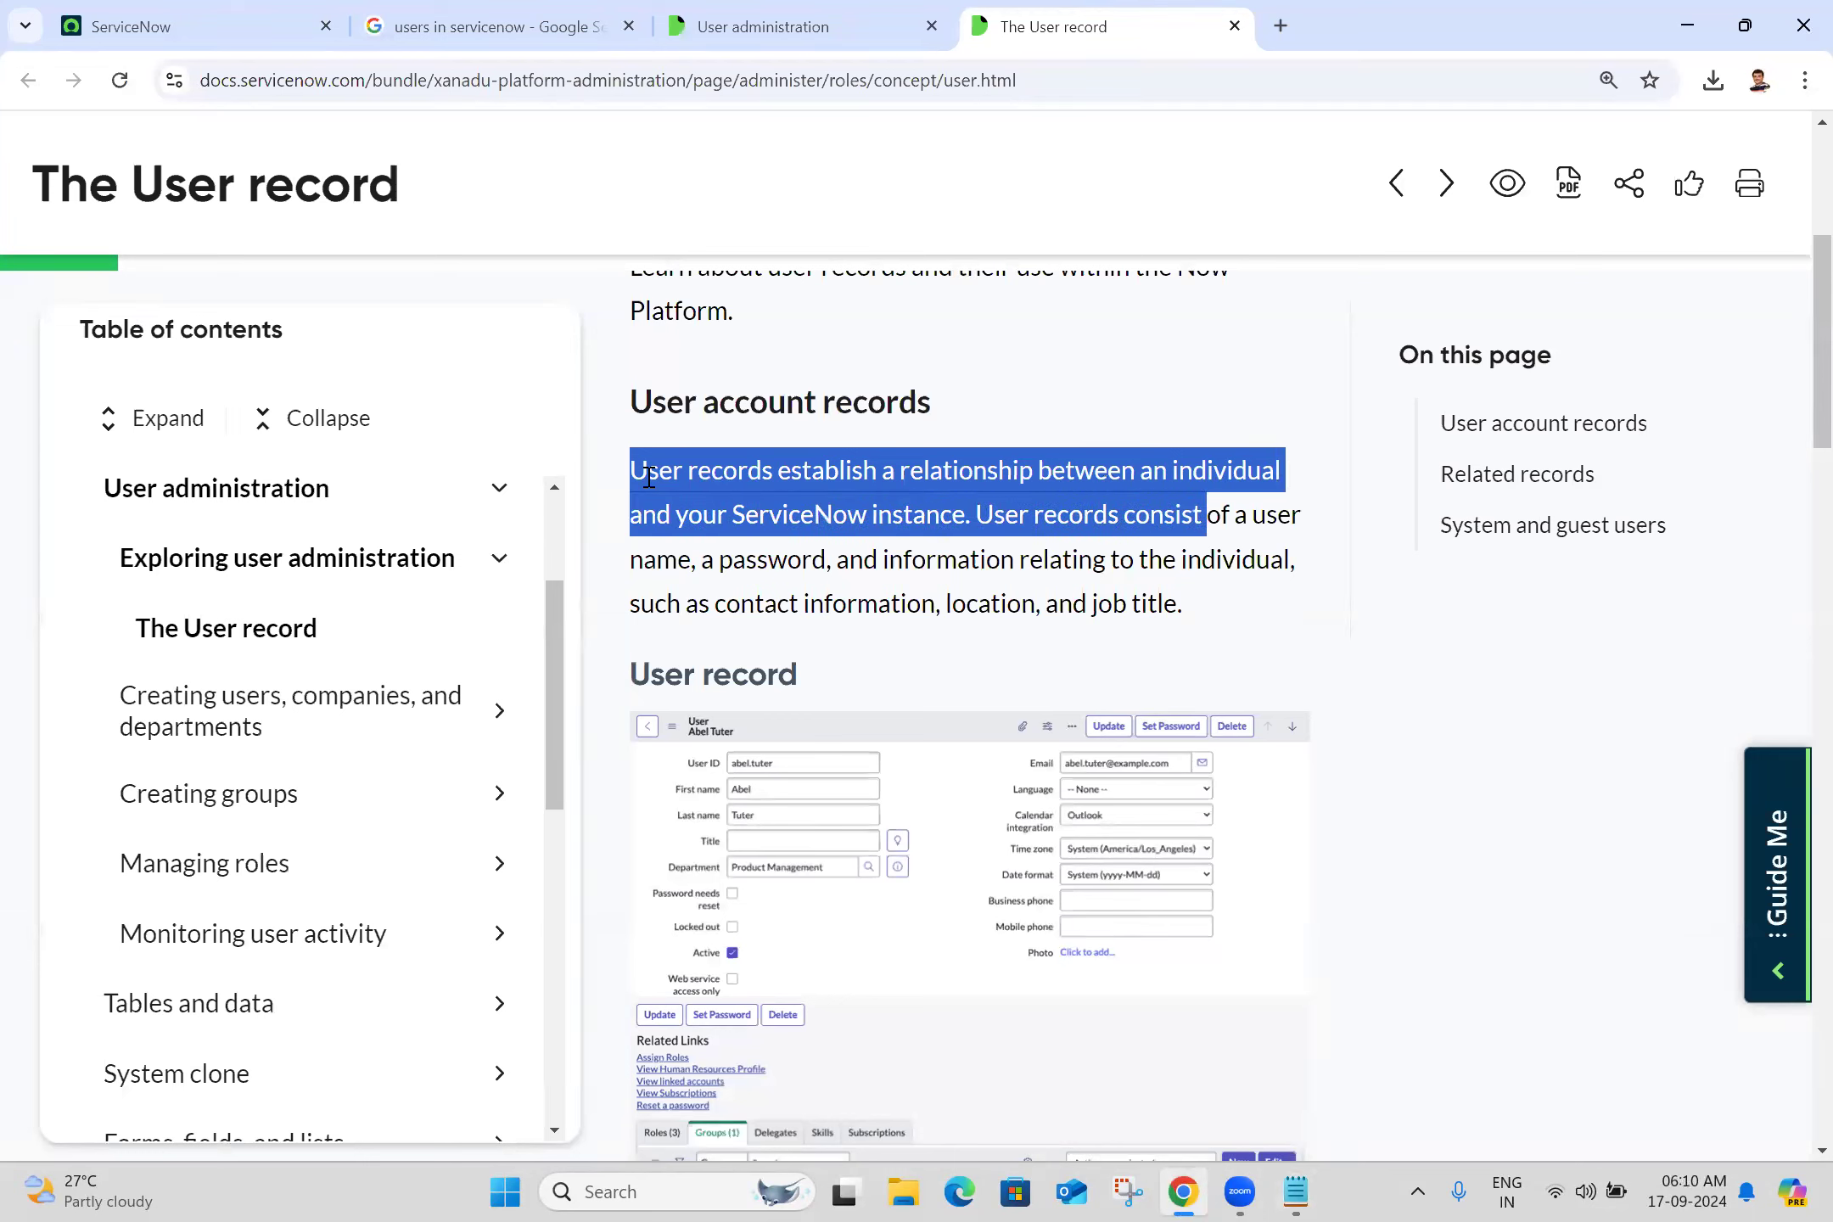
key("shift+Right")
key("shift+Right")
key("shift+Right")
key("shift+Right")
key("shift+Right")
key("shift+Right")
key("shift+Right")
key("shift+Right")
key("shift+Right")
key("shift+Right")
key("shift+Right")
key("shift+Right")
key("shift+Right")
key("shift+Right")
key("shift+Right")
key("shift+Right")
key("shift+Right")
key("shift+Right")
key("shift+Right")
key("shift+Right")
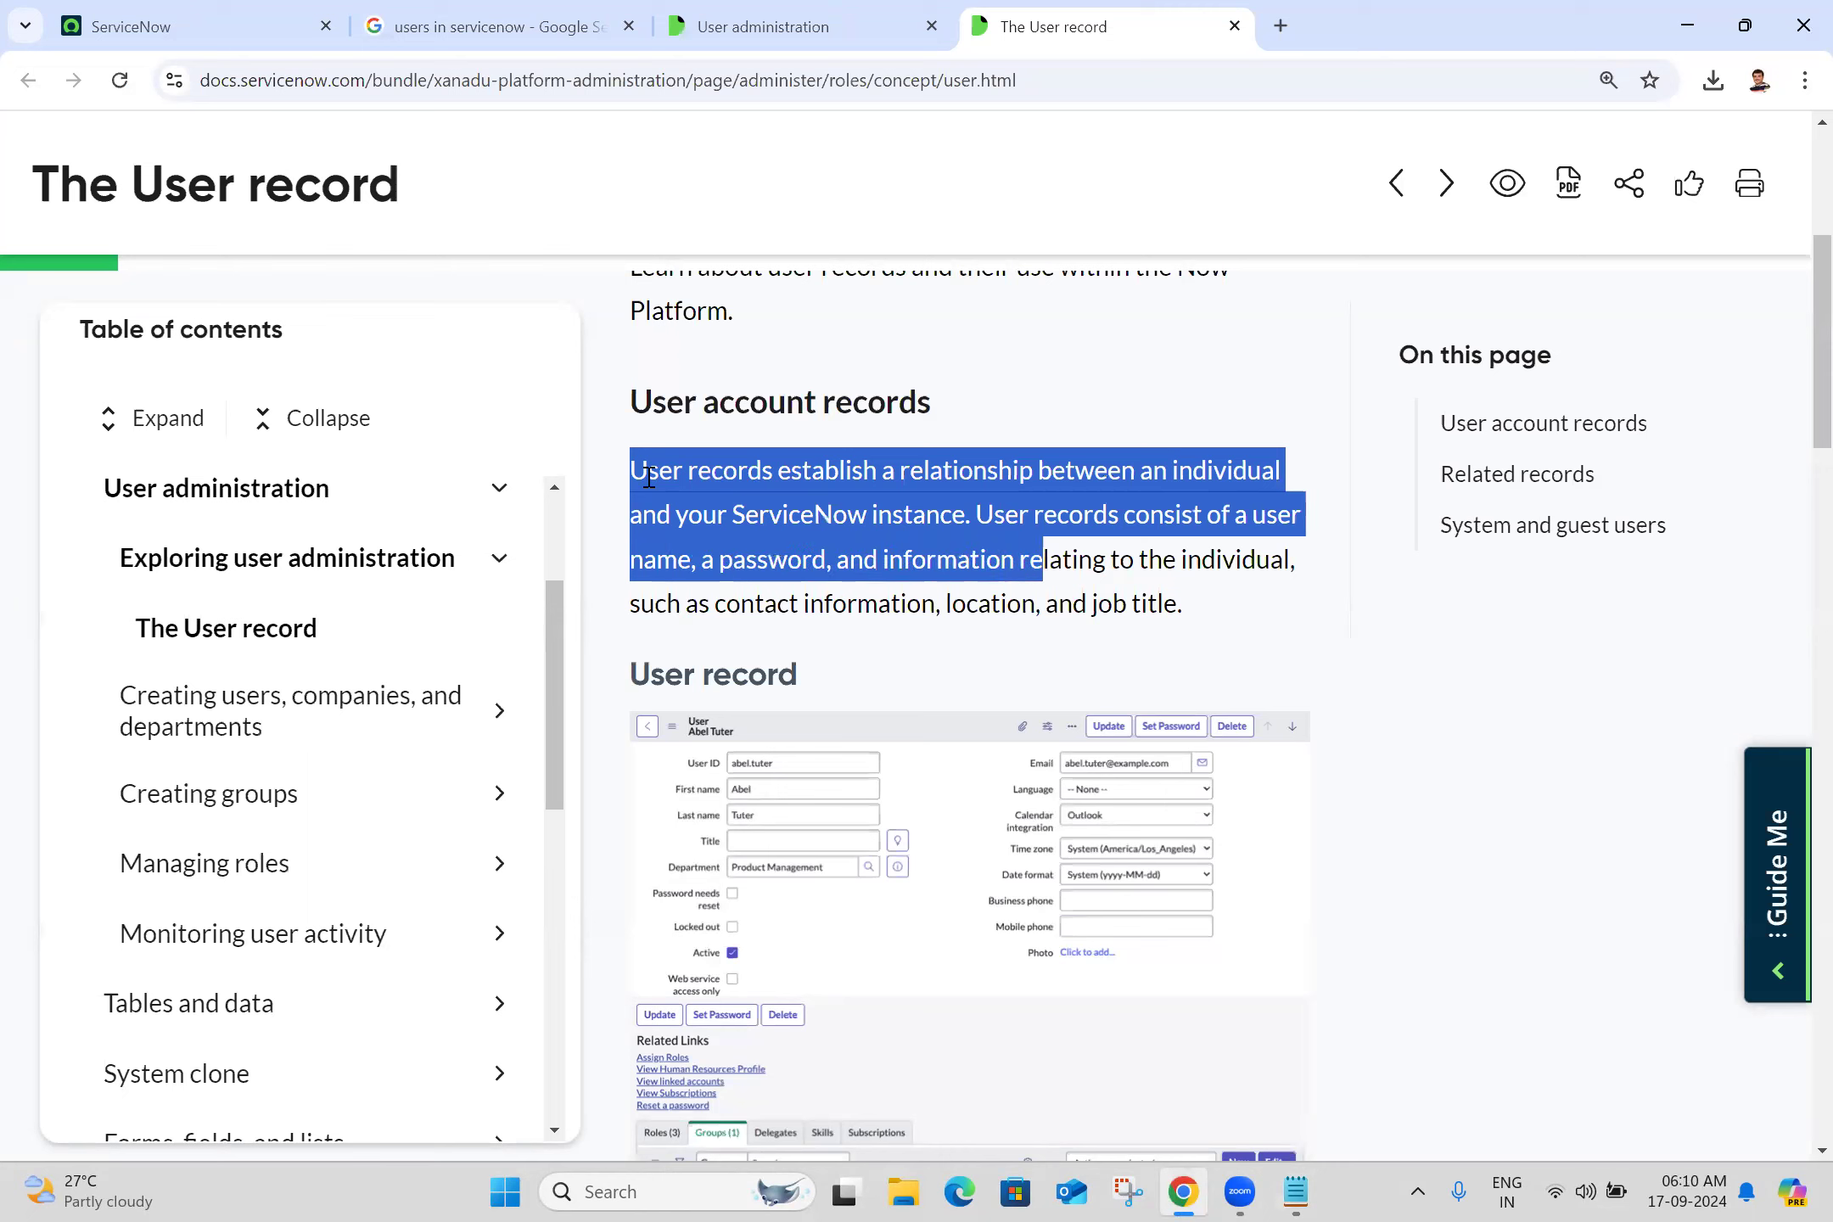
key("shift+Right")
key("shift+Right")
key("shift+Right")
key("shift+Right")
key("shift+Right")
key("shift+Right")
key("shift+Right")
key("shift+Right")
key("shift+Right")
key("shift+Right")
key("shift+Right")
key("shift+Right")
key("shift+Right")
key("shift+Right")
key("shift+Right")
key("shift+Right")
key("shift+Right")
key("shift+Right")
key("shift+Right")
key("shift+Right")
key("shift+Right")
key("shift+Right")
key("shift+Right")
key("shift+Right")
key("shift+Right")
key("shift+Right")
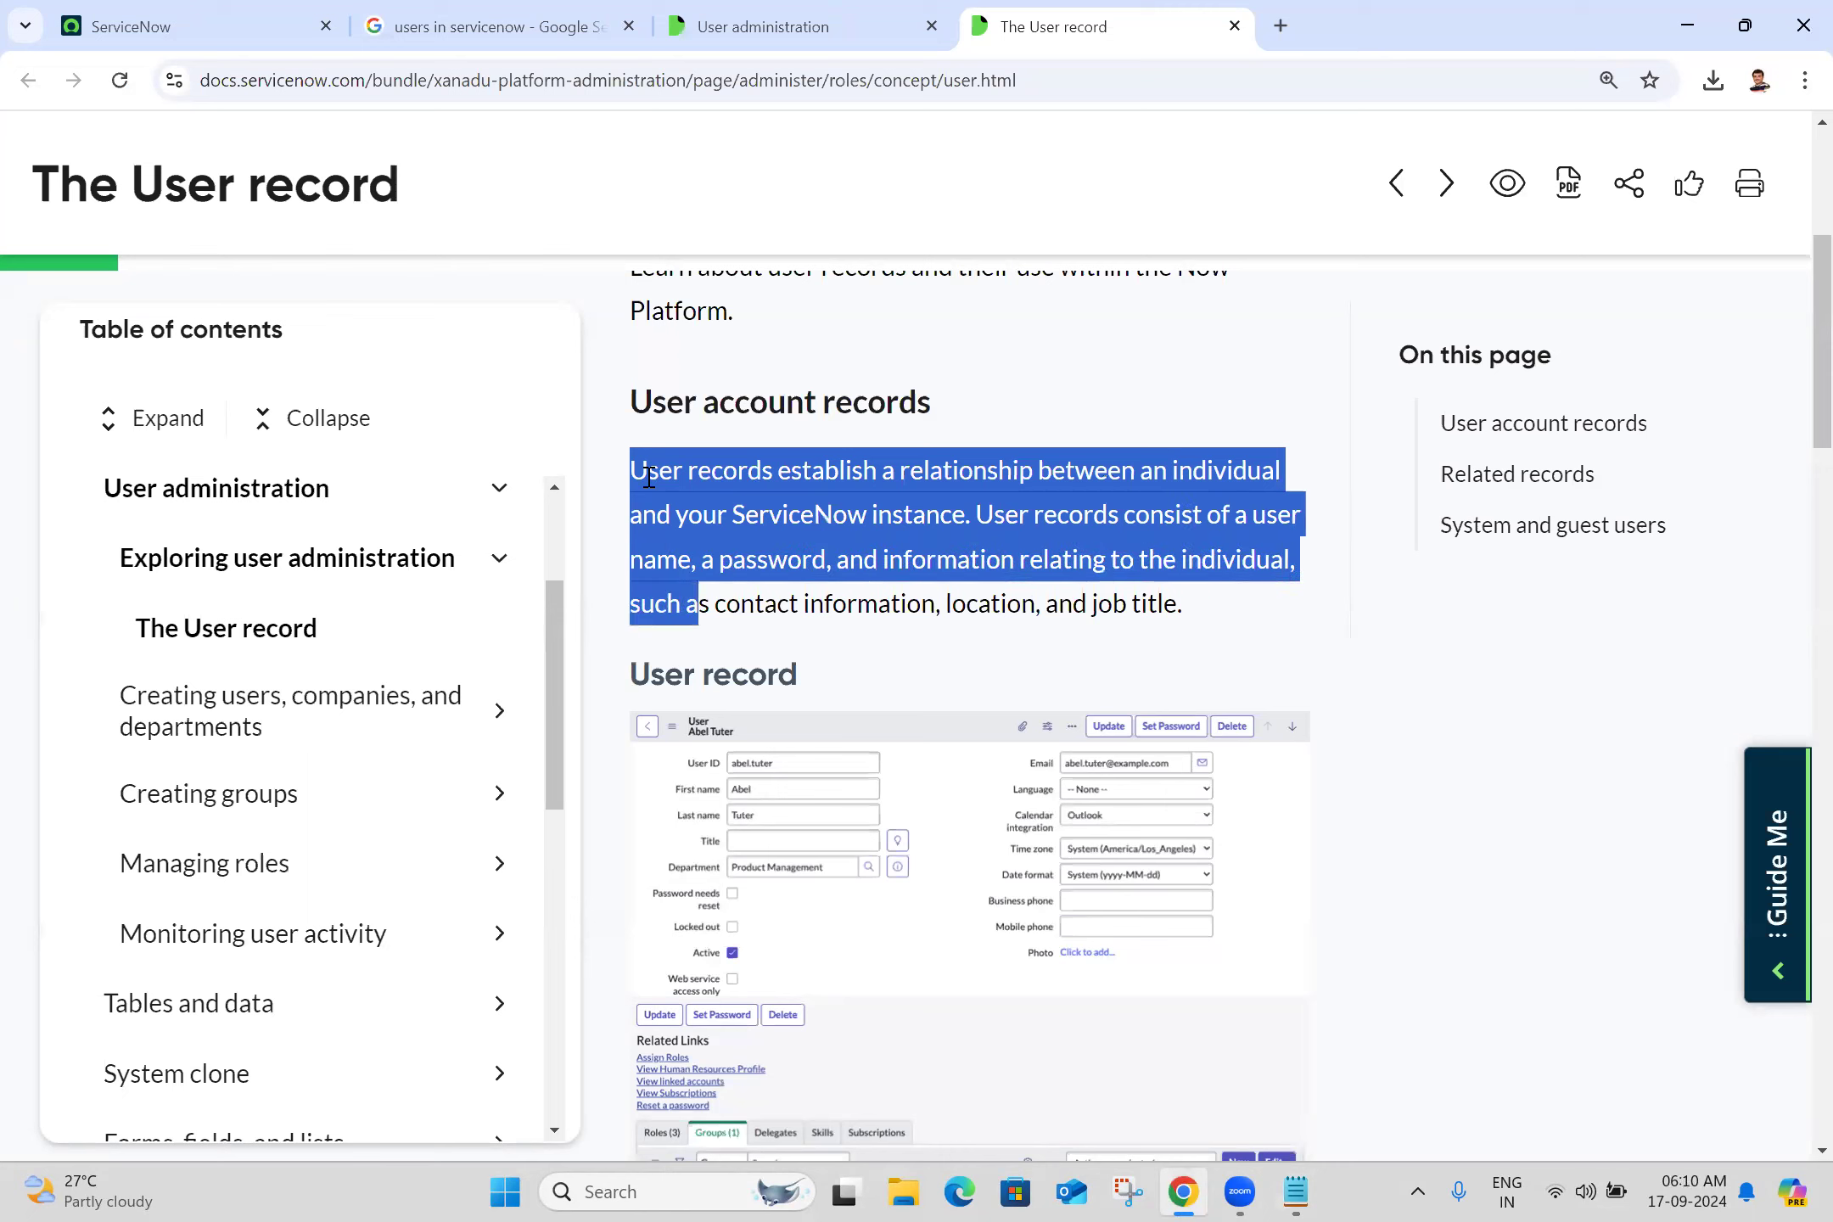
key("shift+Right")
key("shift+Right")
key("shift+Right")
key("shift+Right")
key("shift+Right")
key("shift+Right")
key("shift+Right")
key("shift+Right")
key("shift+Right")
key("shift+Right")
key("shift+Right")
key("shift+Right")
key("shift+Right")
key("shift+Right")
key("shift+Right")
key("shift+Right")
key("shift+Right")
key("shift+Right")
key("shift+Right")
key("shift+Right")
key("shift+Right")
key("shift+Right")
key("shift+Right")
key("shift+Right")
key("shift+Right")
key("ctrl+c")
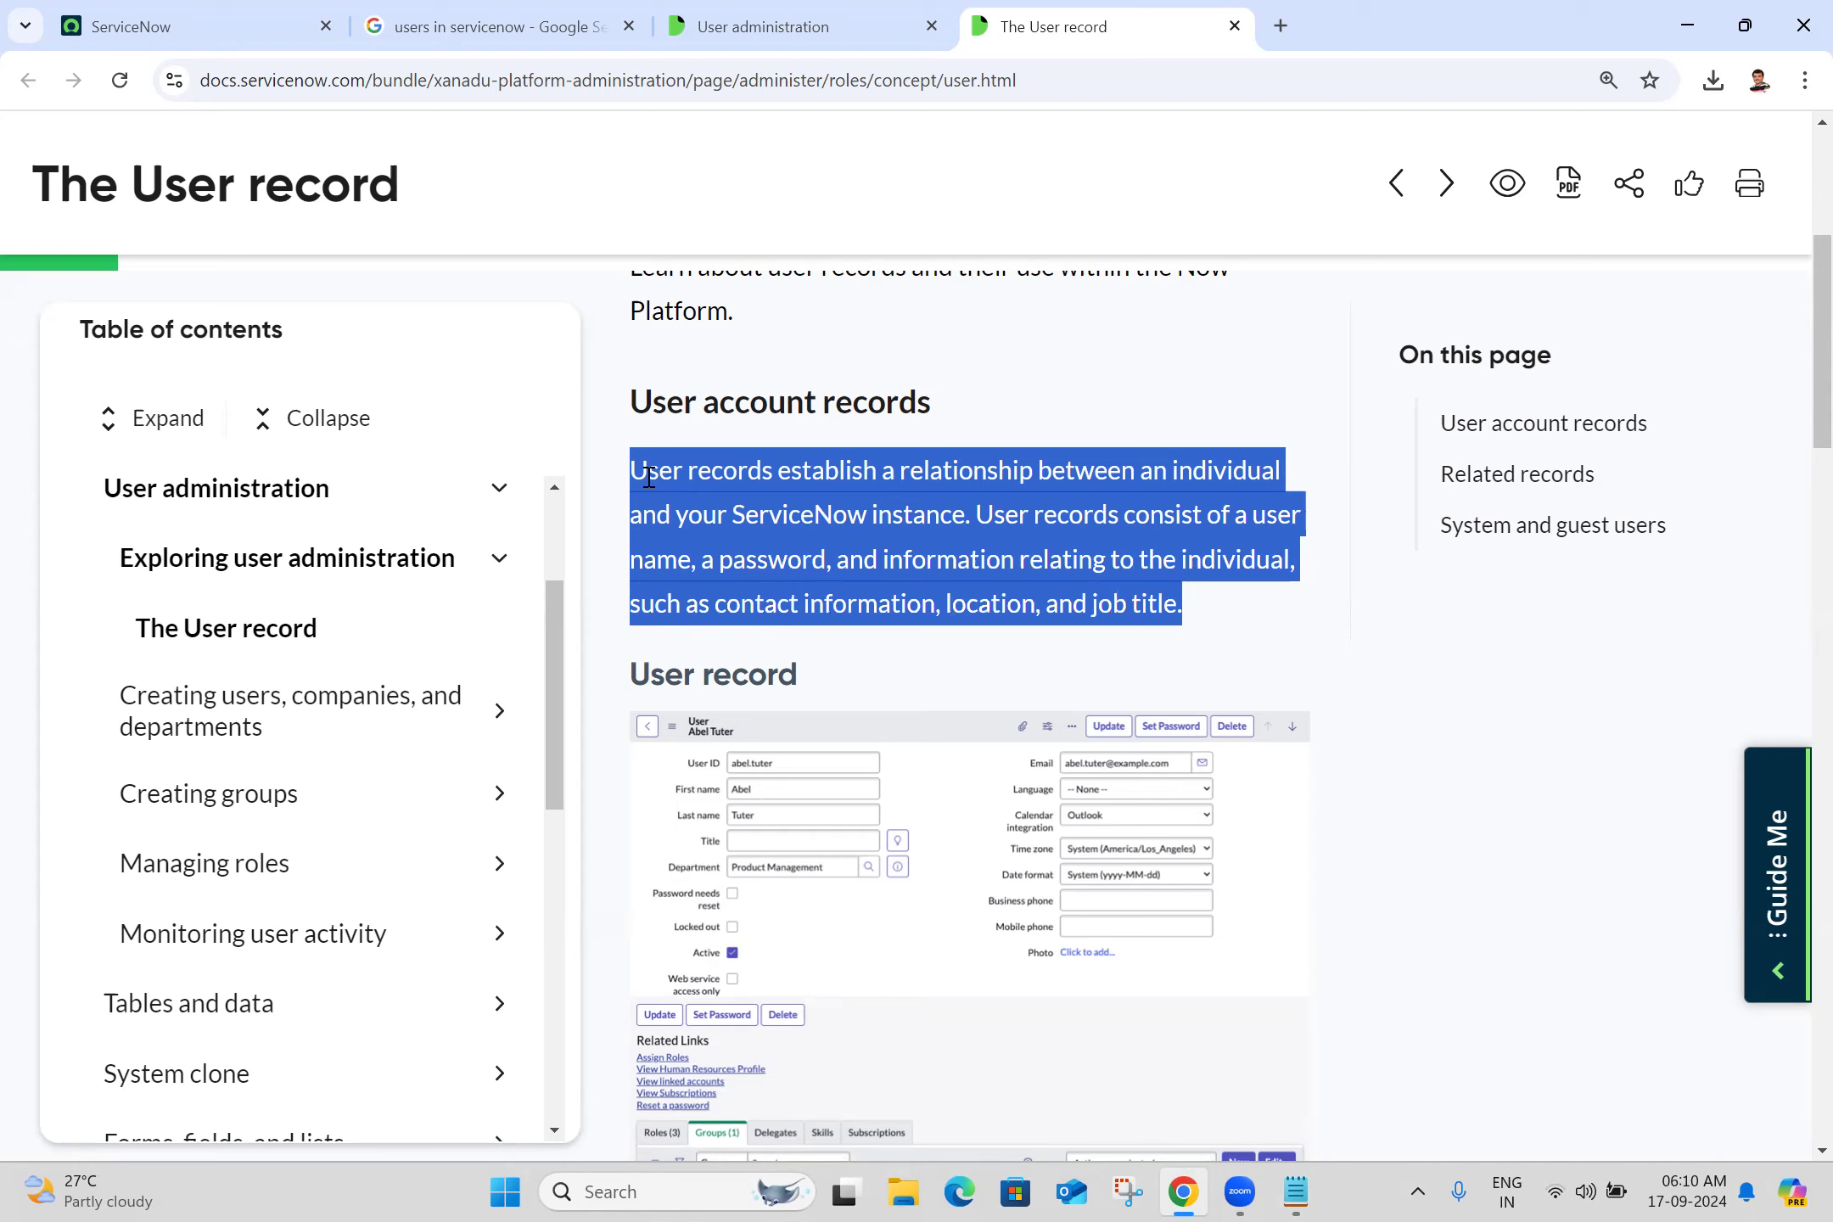
left_click(1305, 1193)
Paste the user-record paragraph into Batch 25.txt, put its second sentence on its own line, and save
left_click(148, 431)
key("ctrl+v")
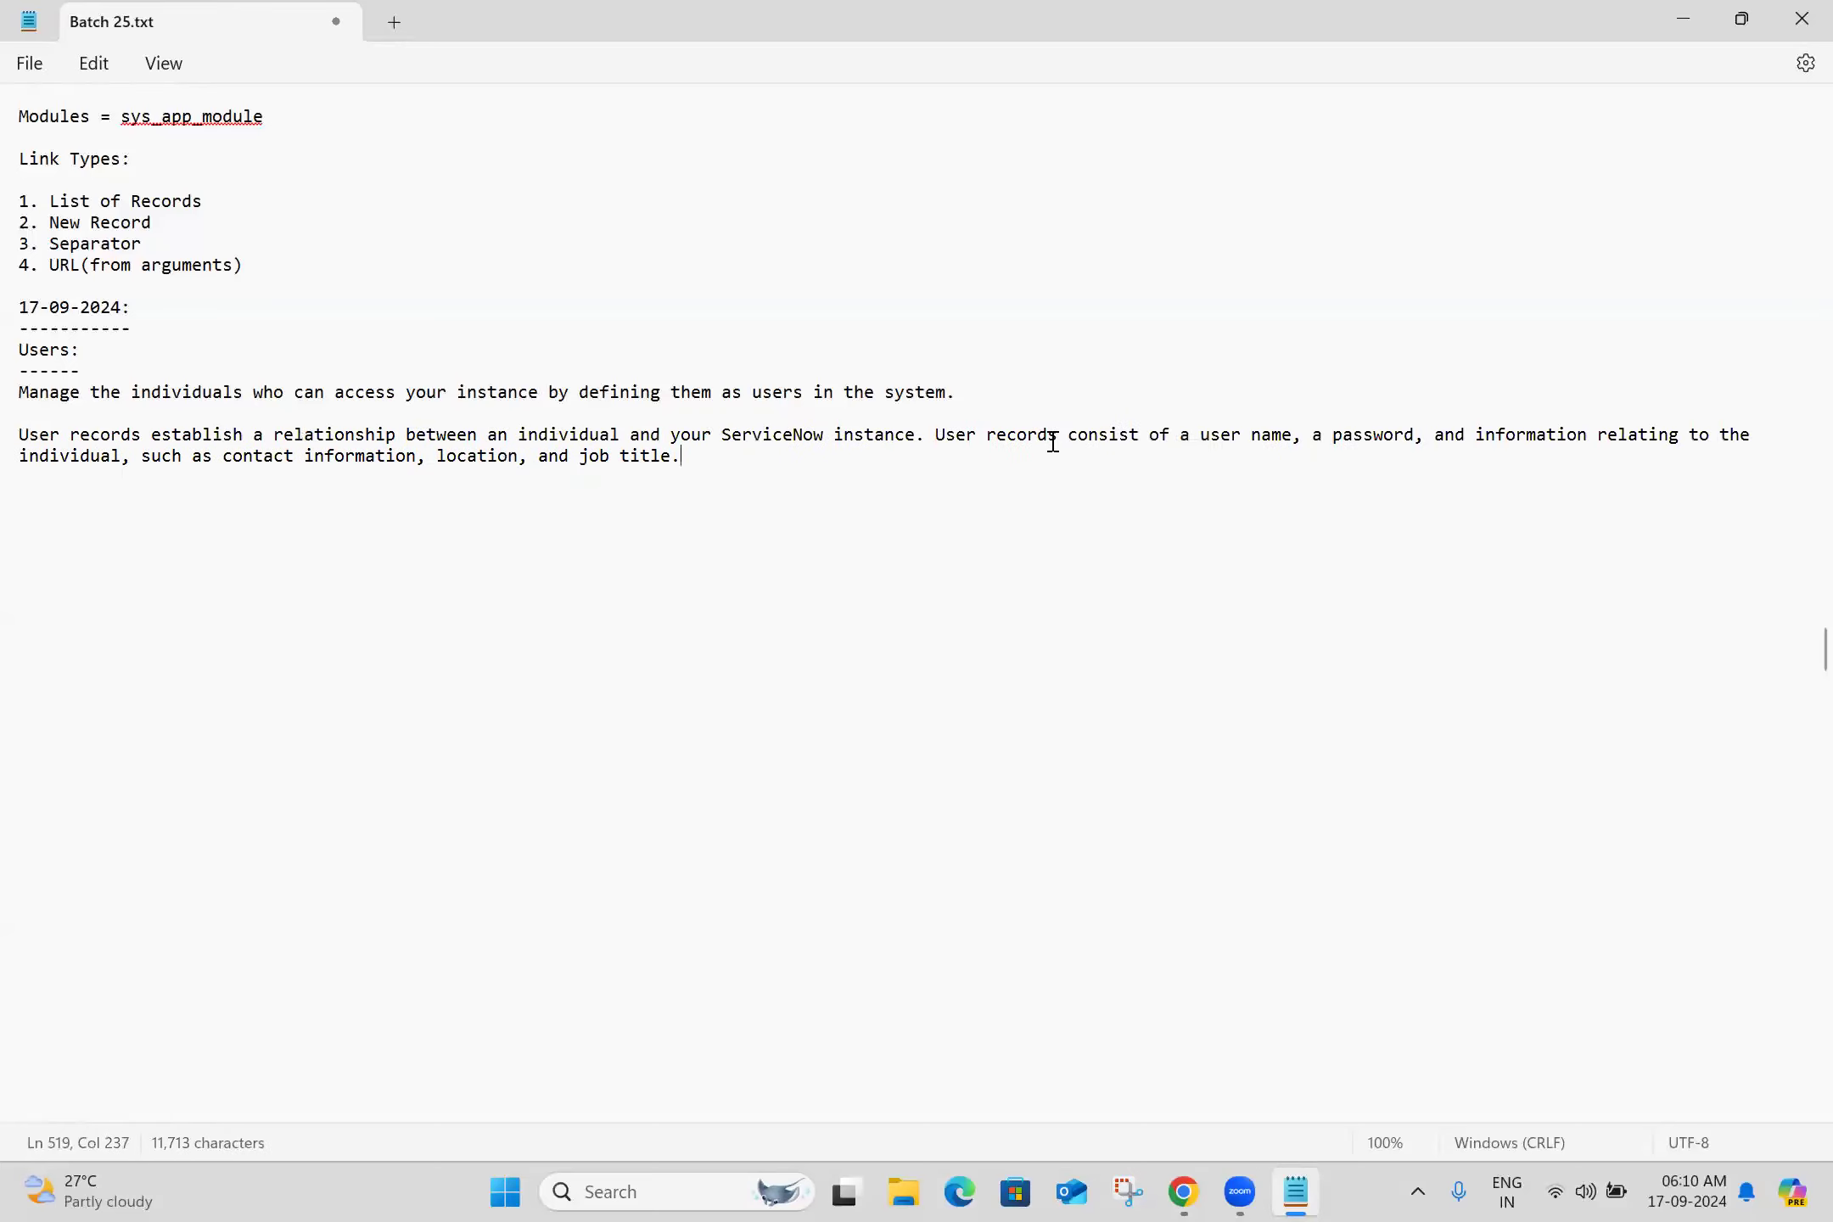
left_click(934, 438)
key("Return")
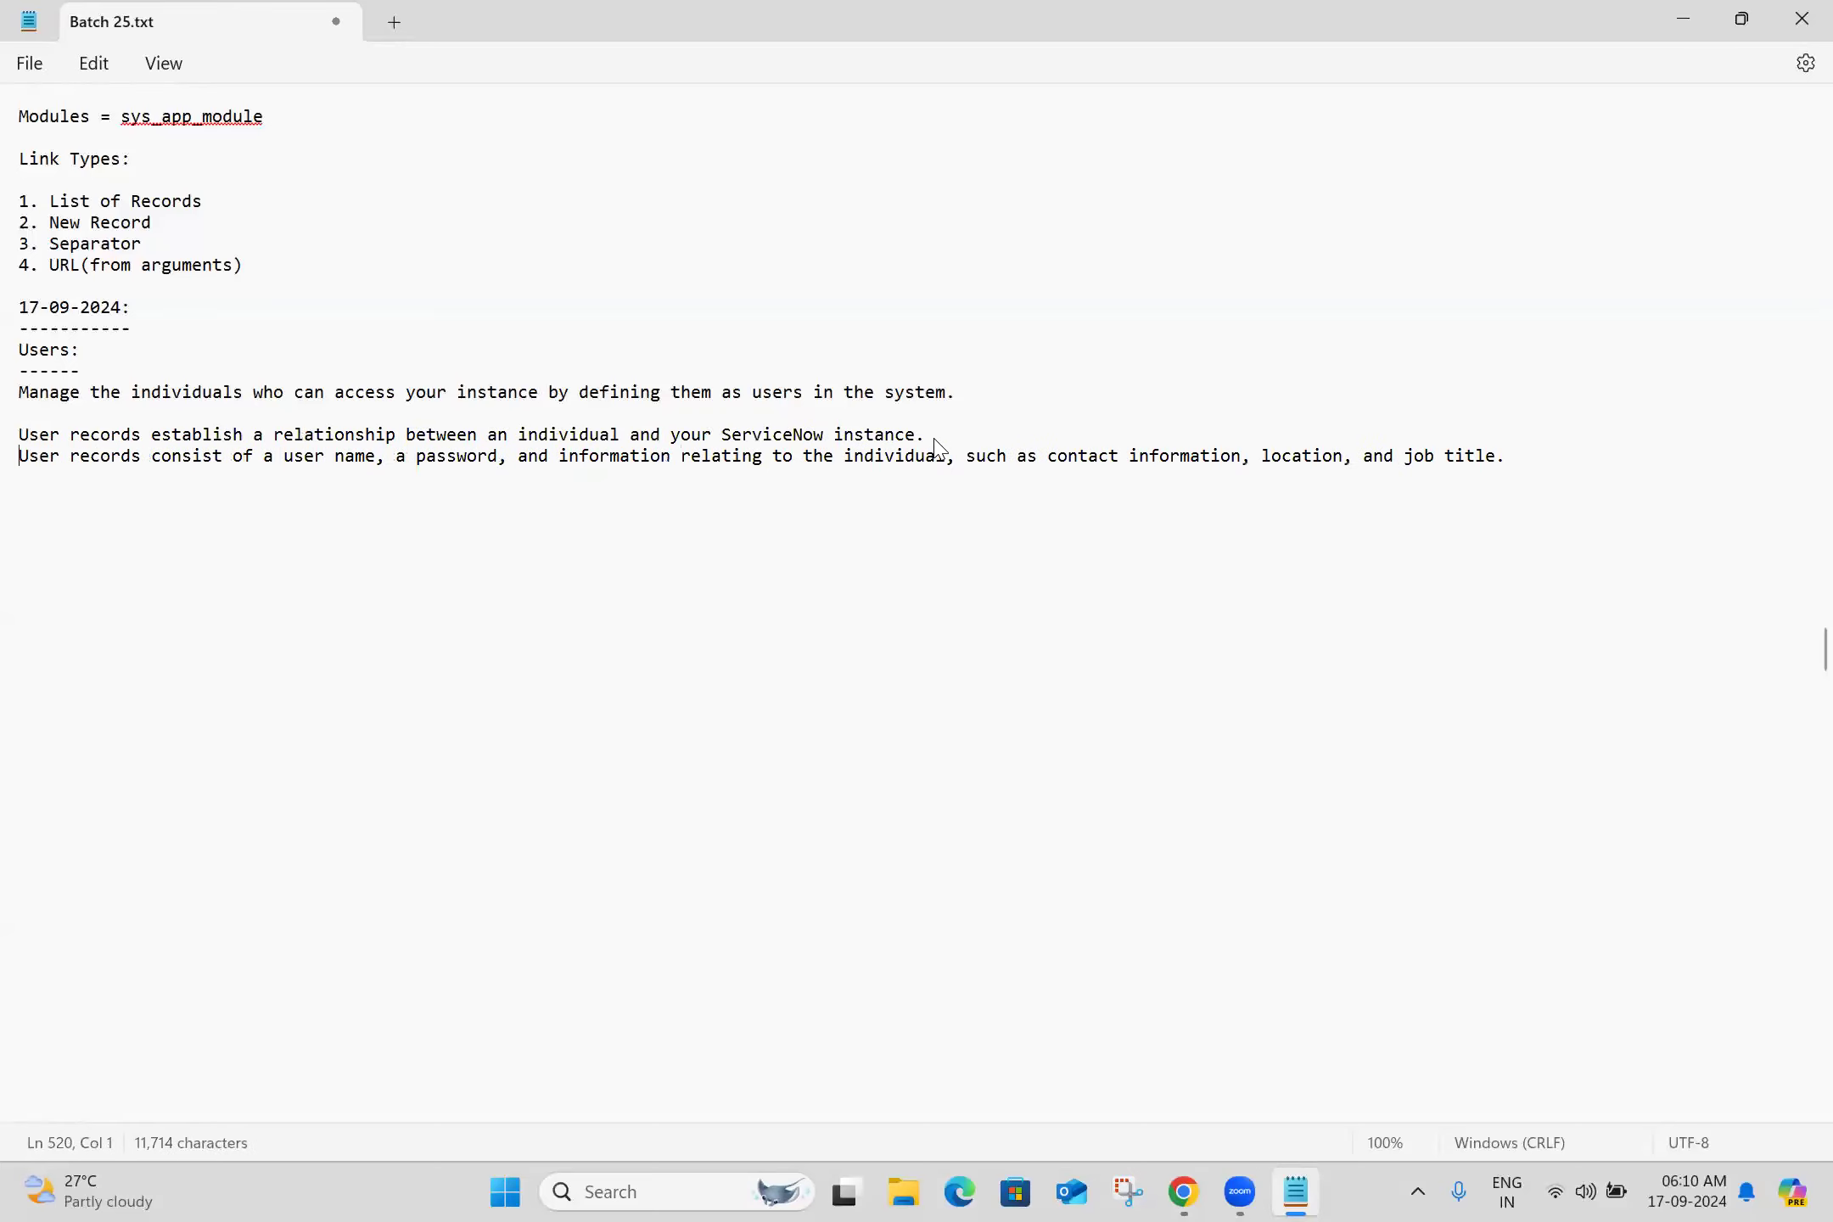
left_click(91, 498)
key("ctrl+s")
Add the User administration and The User record docs page links to the notes and save
key("alt+Tab")
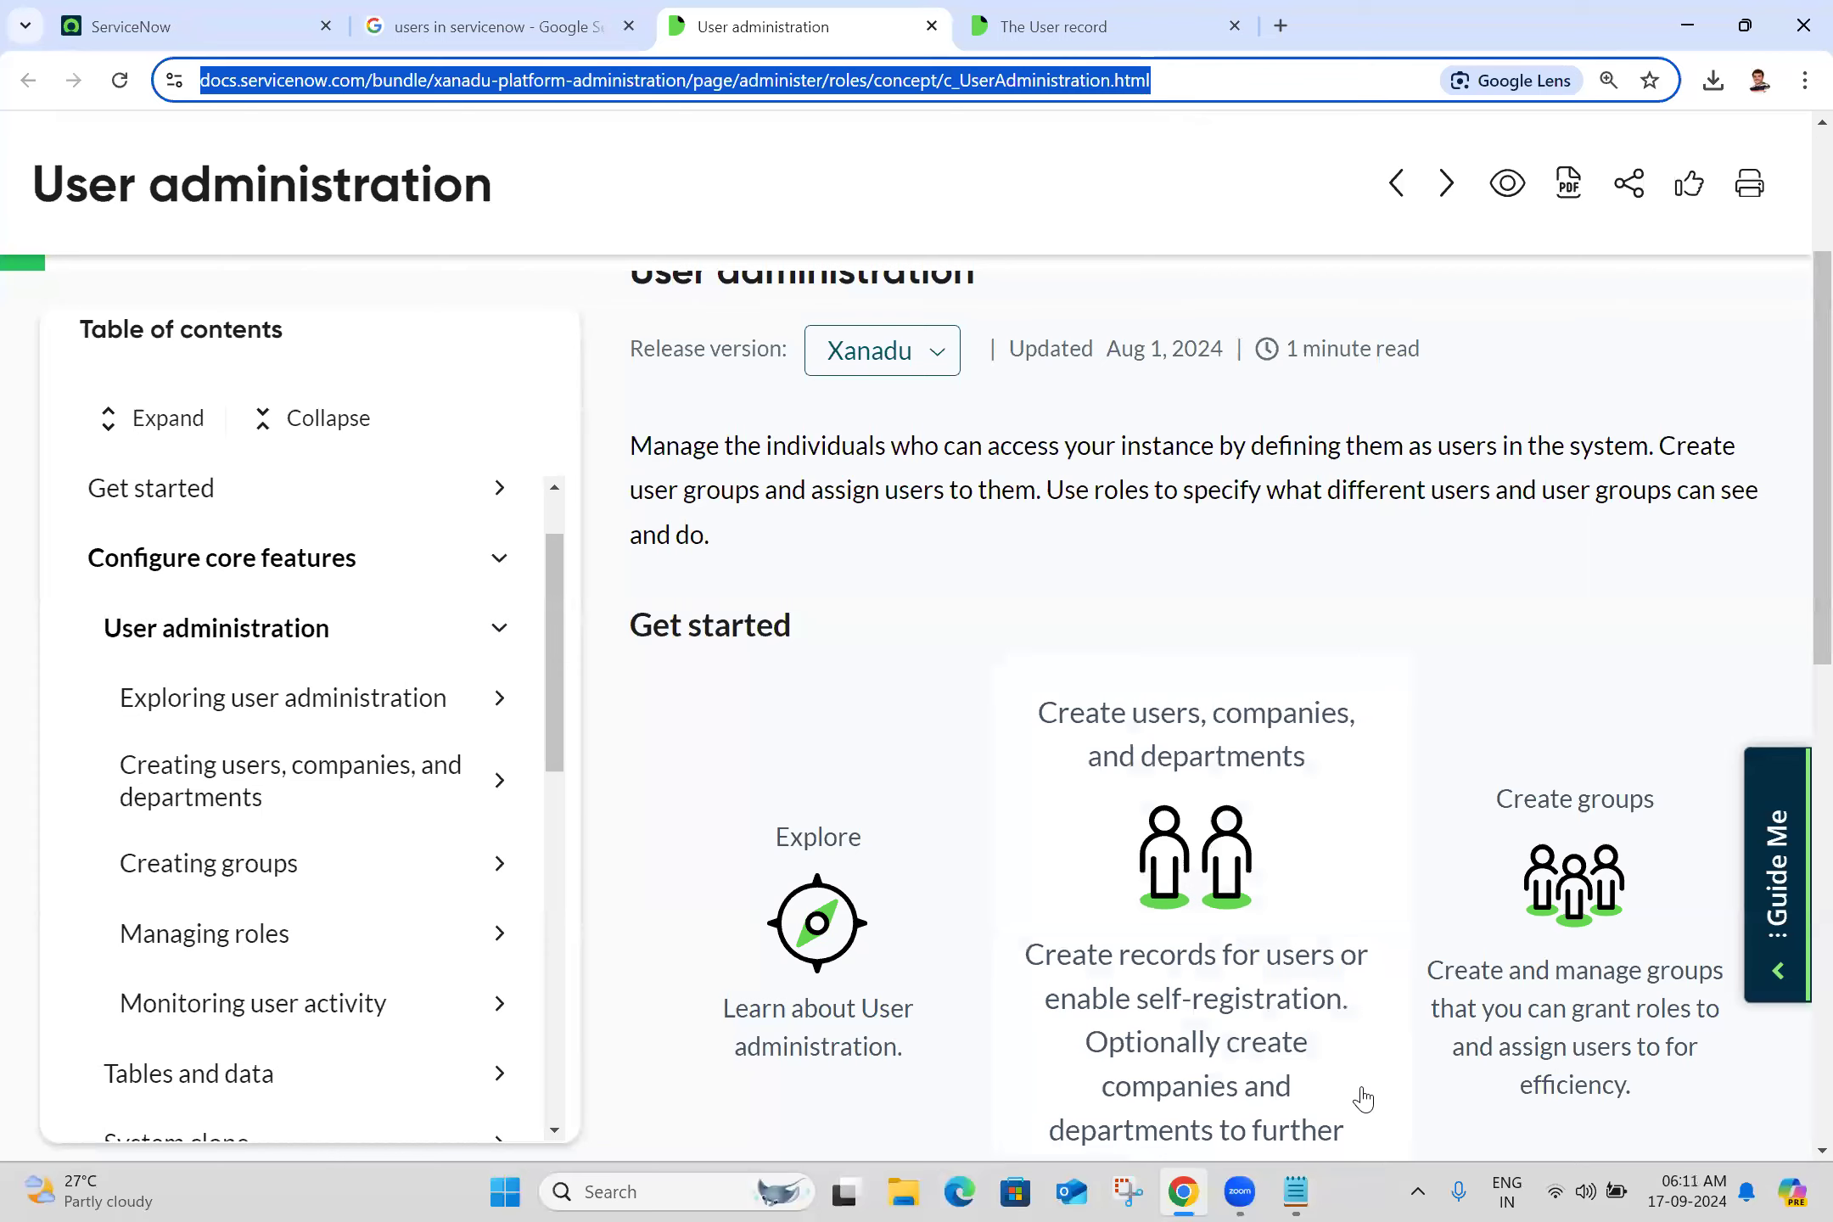
left_click(1296, 1192)
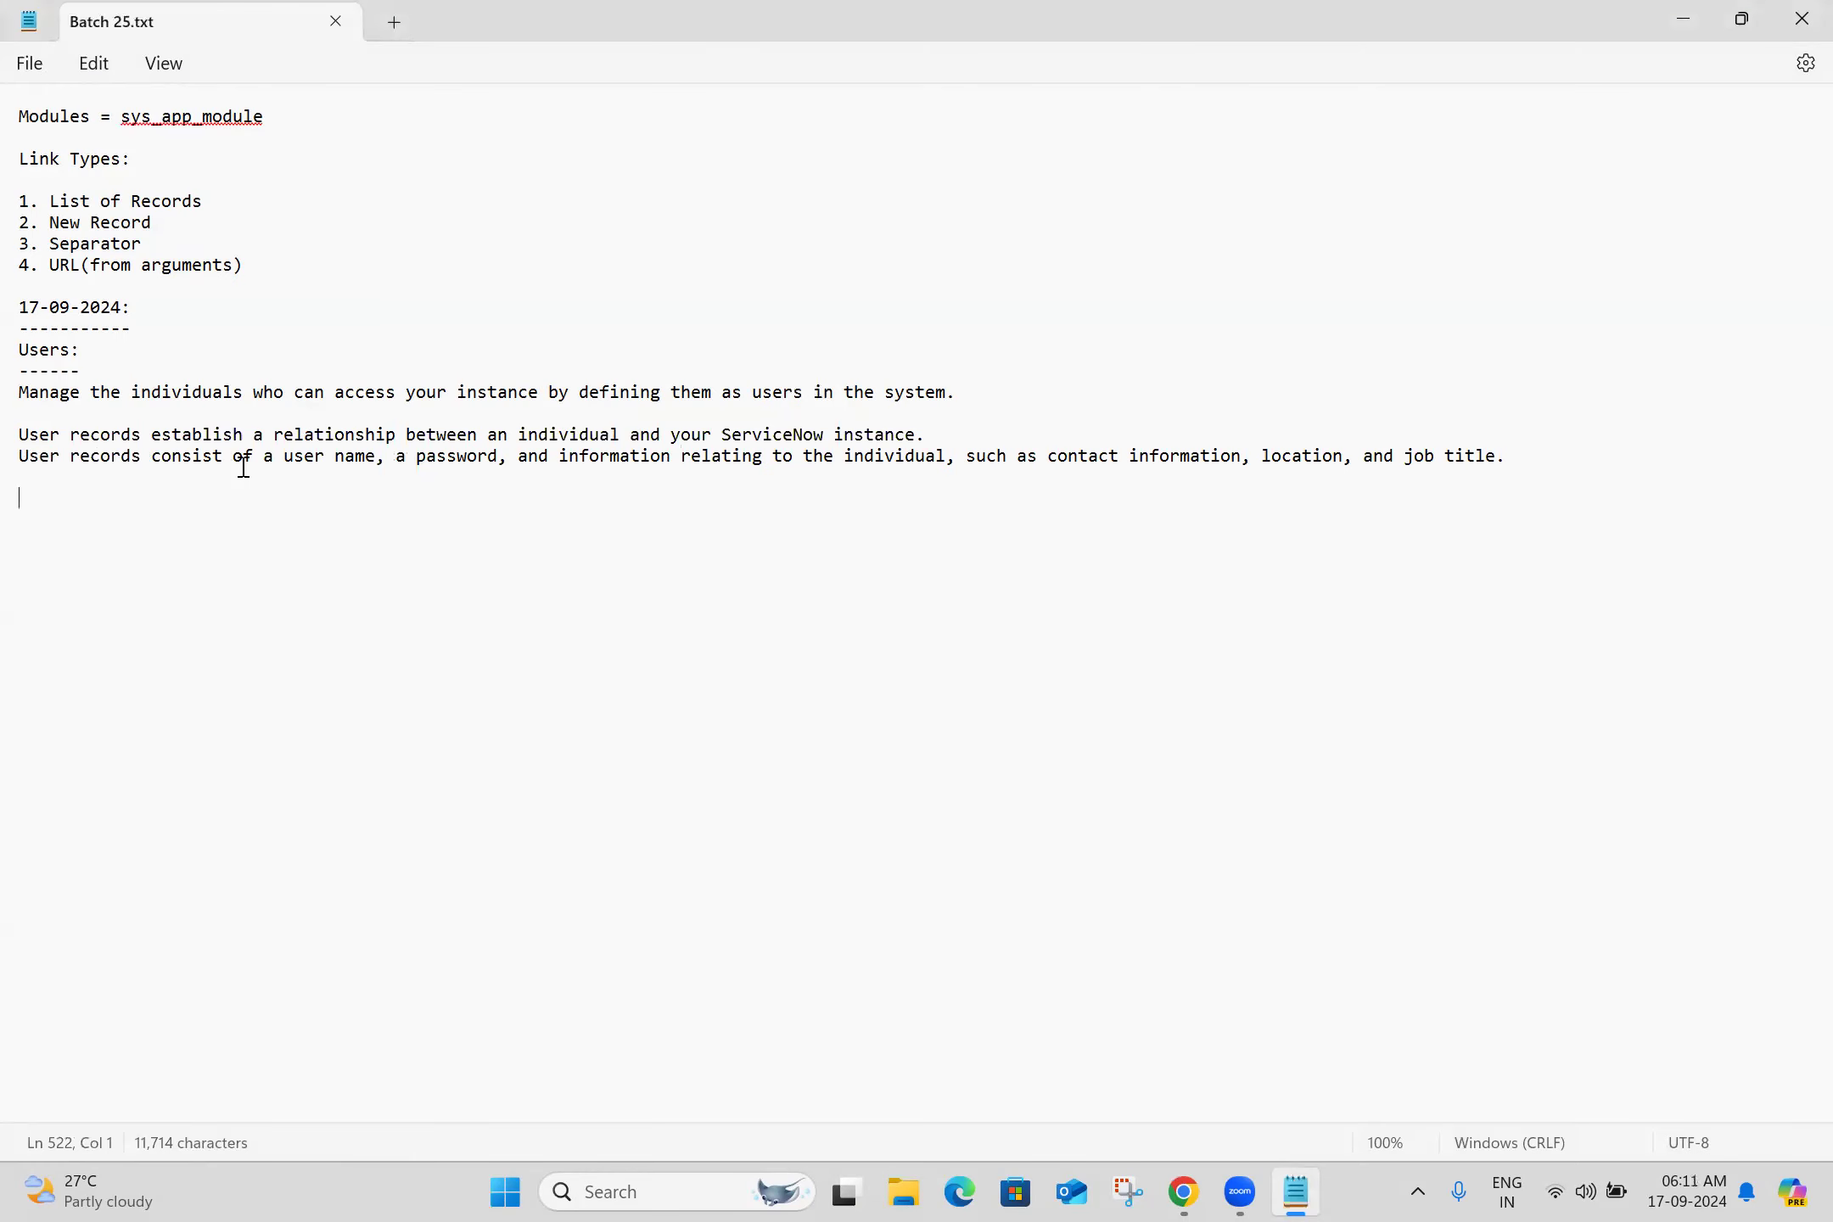
type("https://docs.servicenow.com/bundle/xanadu-platform-administration/page/administer/roles/concept/c_UserAdministration.html")
key("Return")
key("Return")
key("ctrl+s")
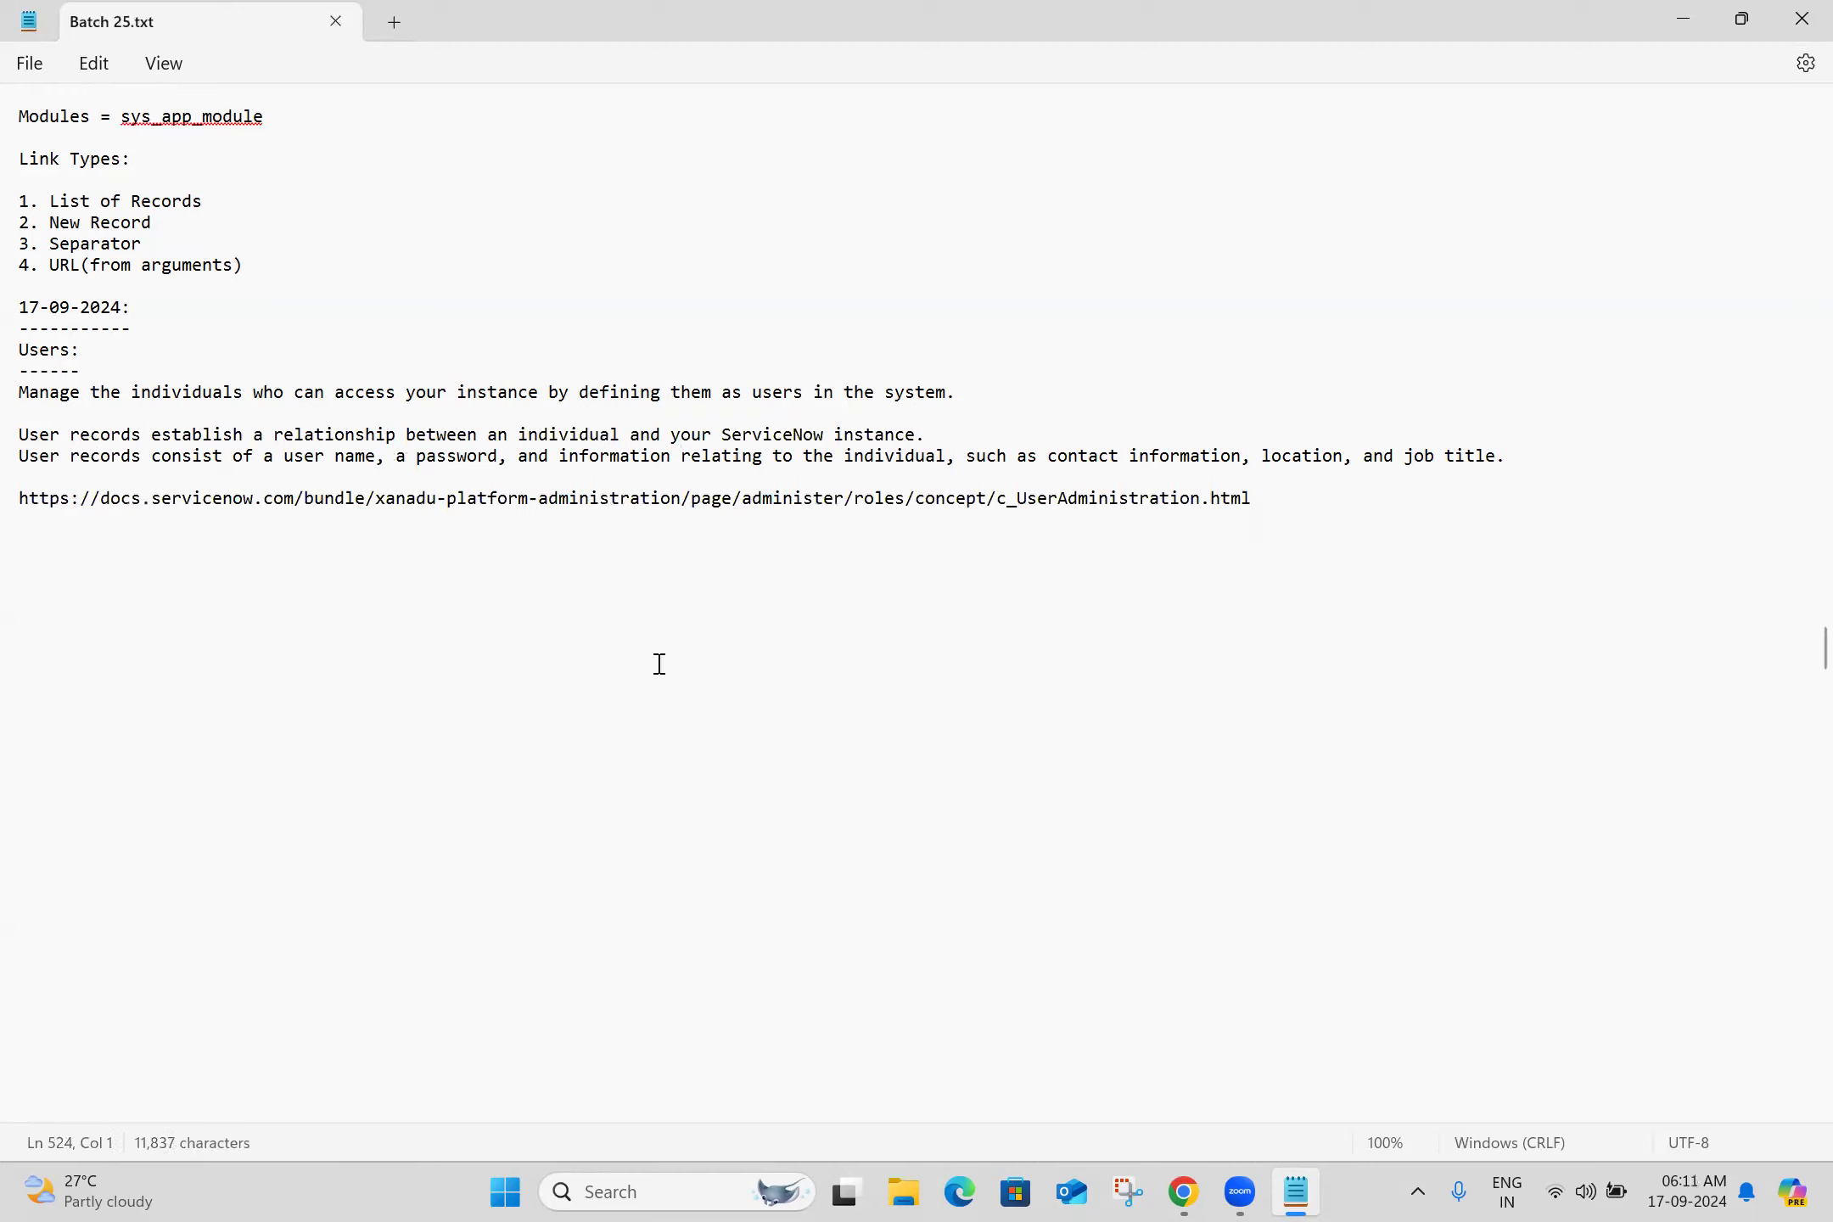
left_click(1186, 1192)
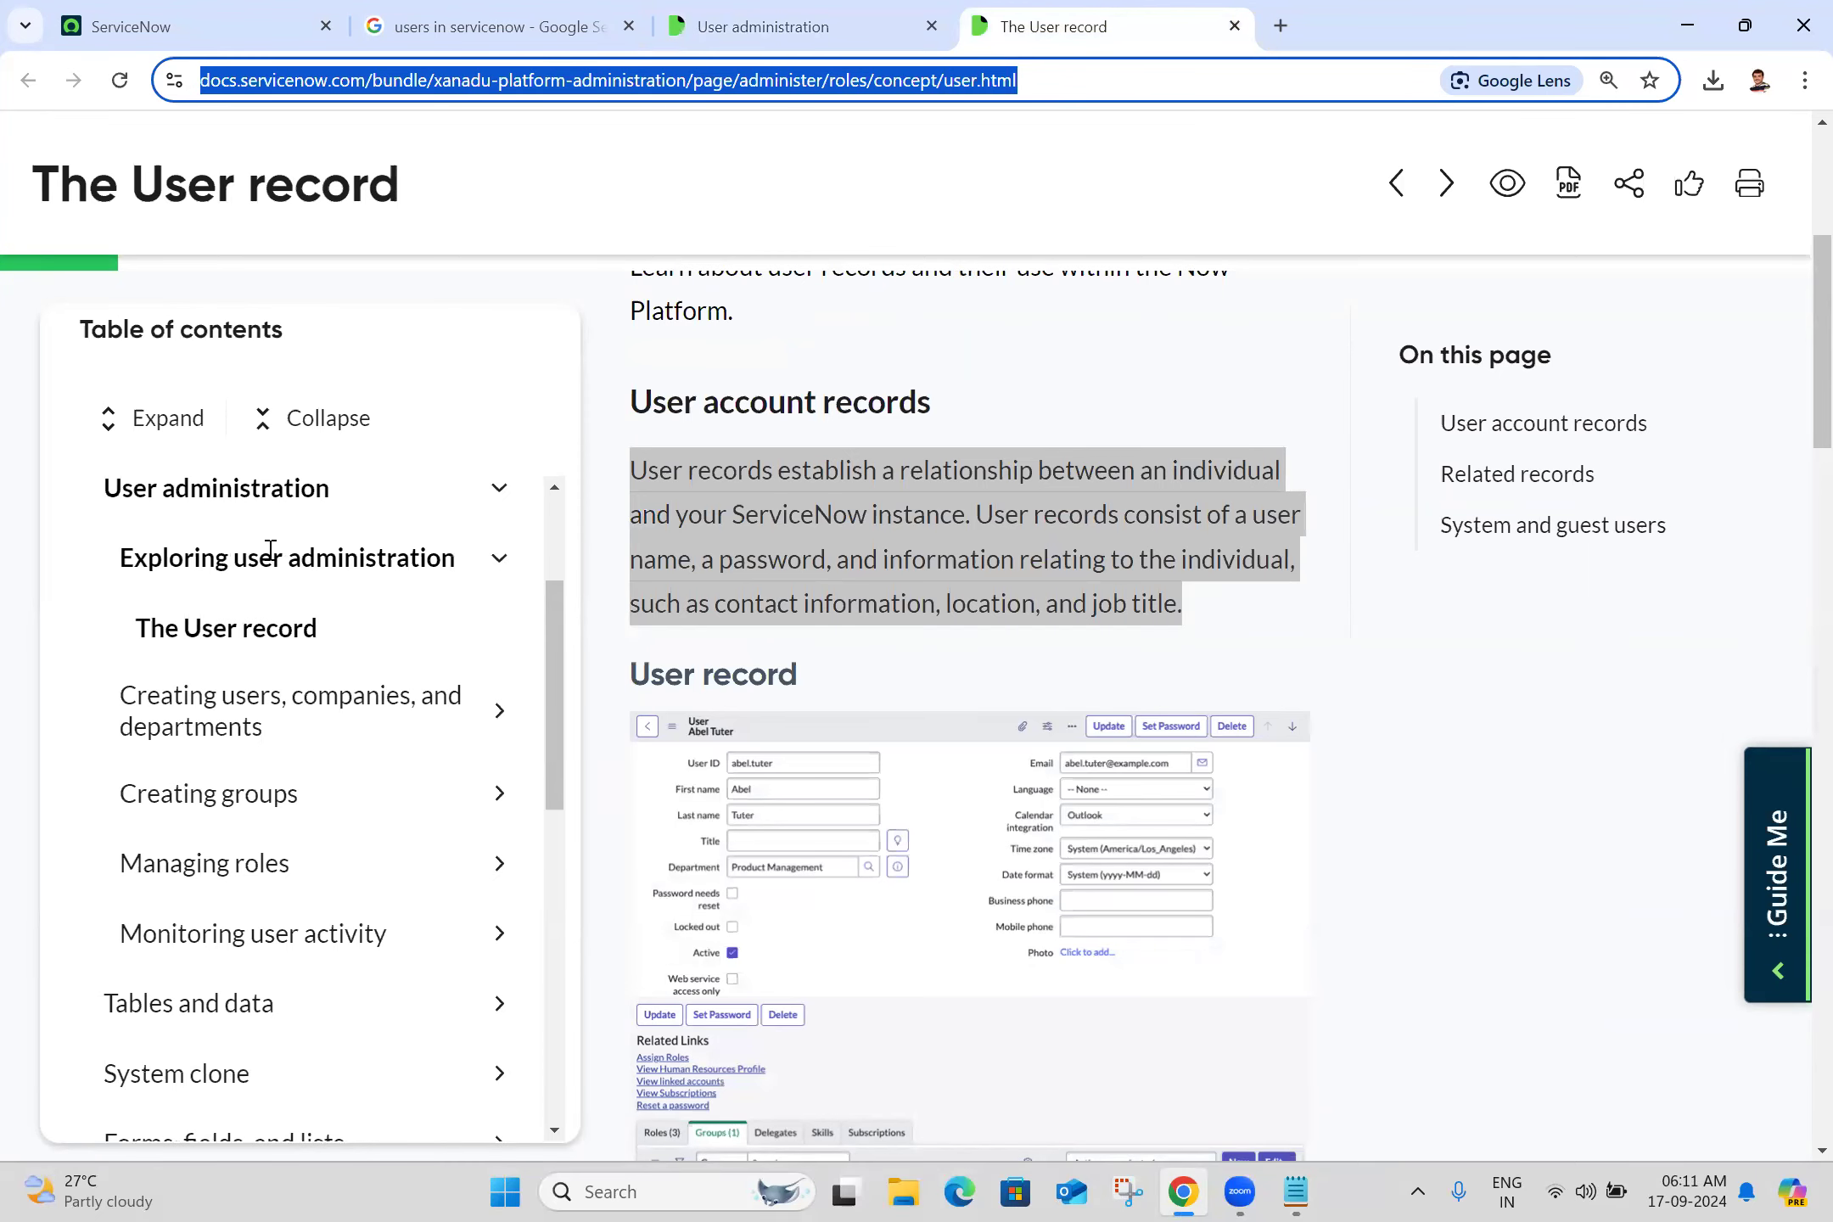
key("alt+Tab")
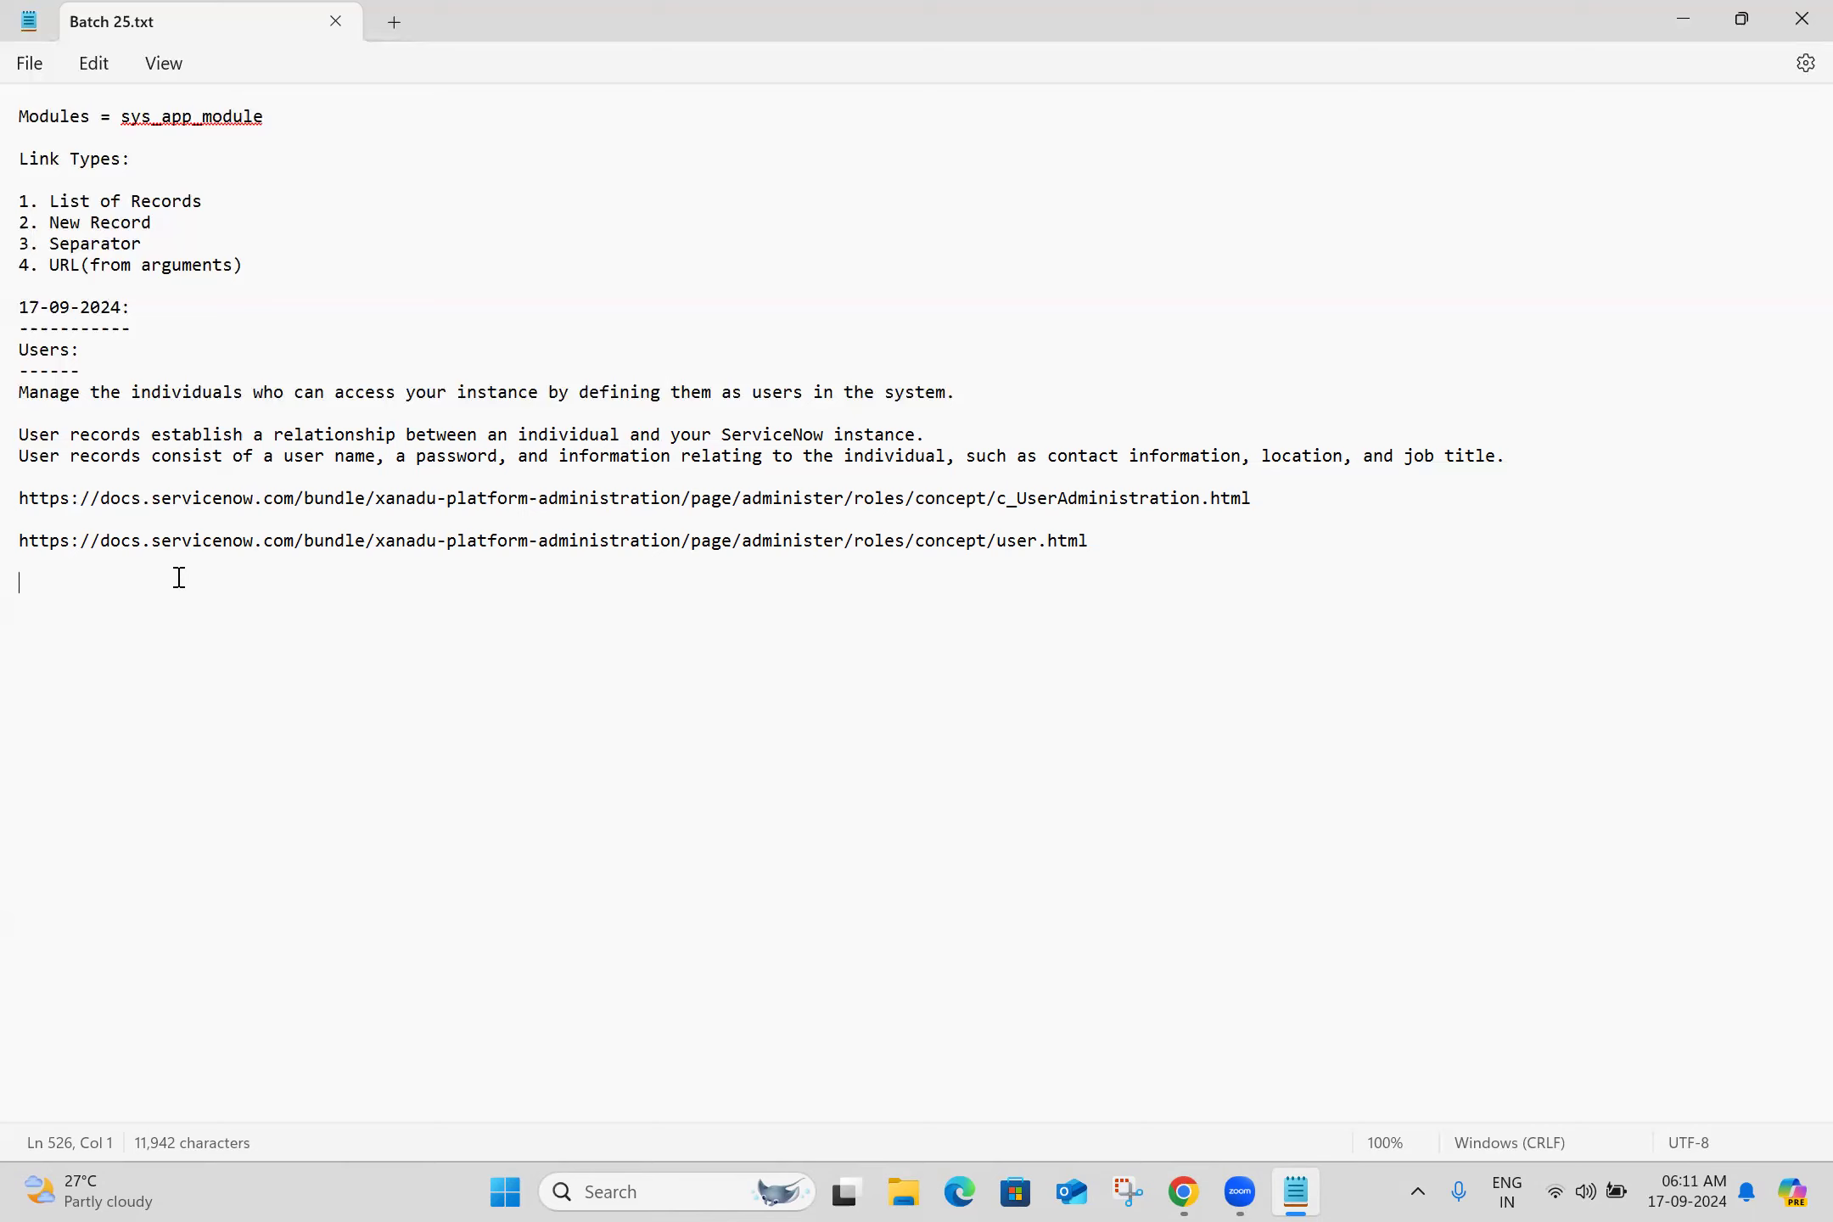
Add the lines 'User Administration -->Users' and 'Users = sys_user' to the notes
type("User Adminis")
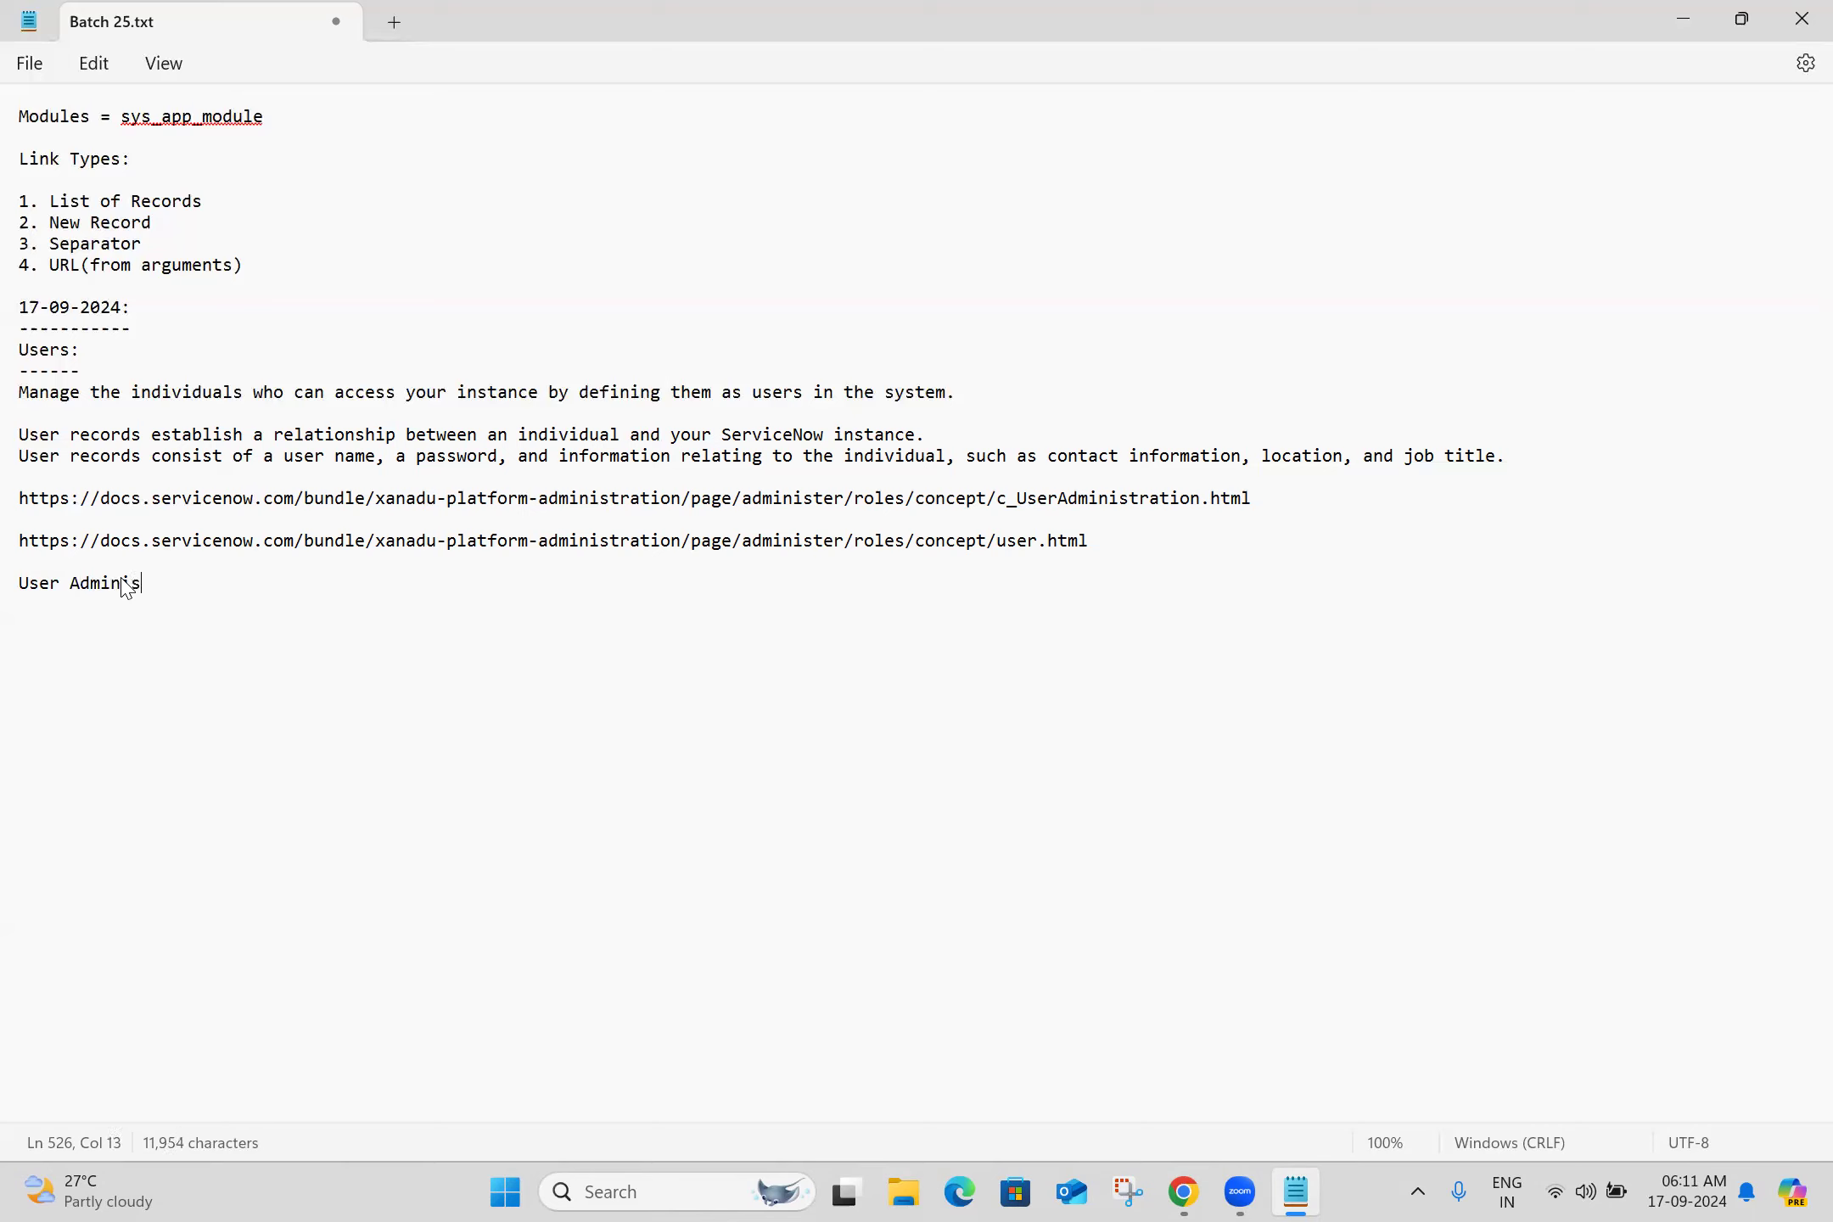
type("tration -->Users")
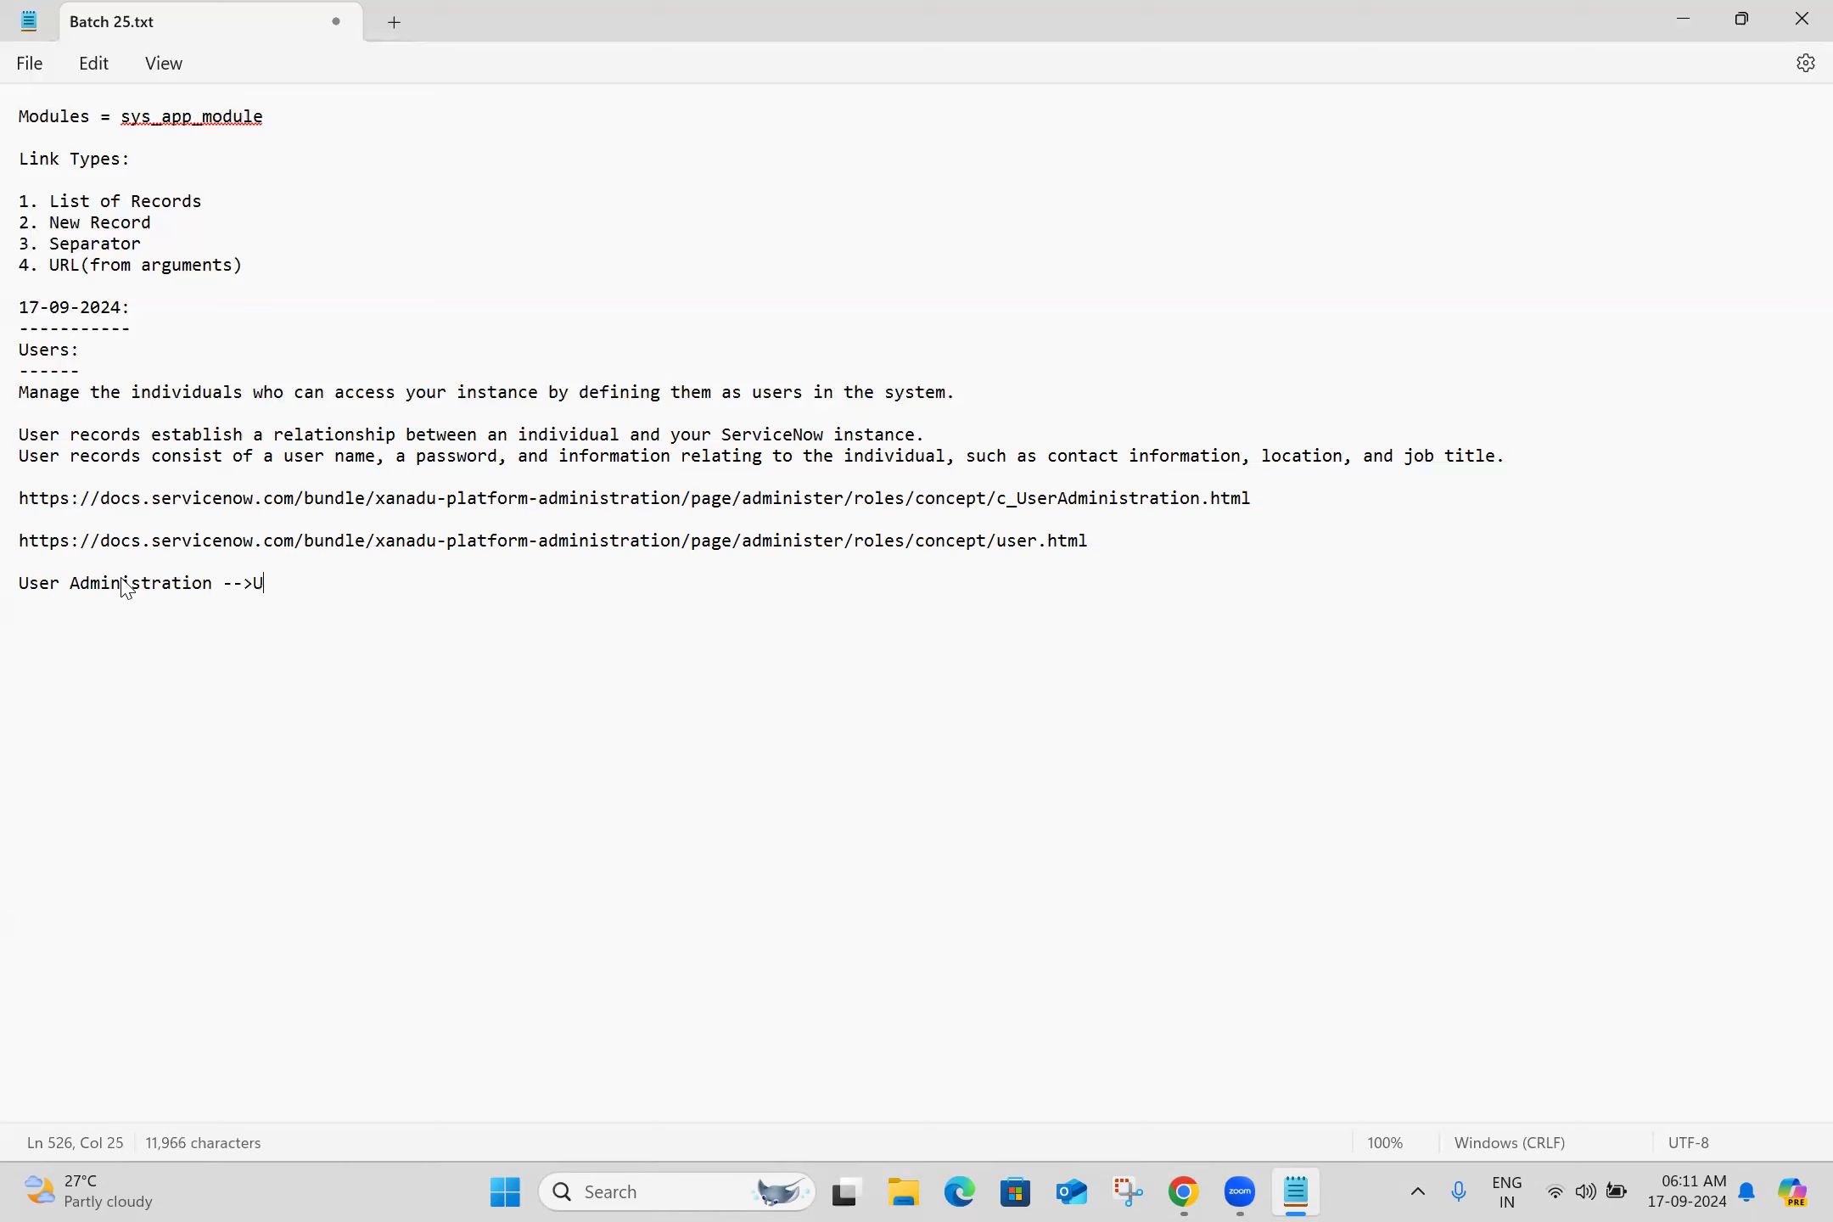
key("Return")
key("Return")
type("Users = sys_user")
key("Return")
key("Return")
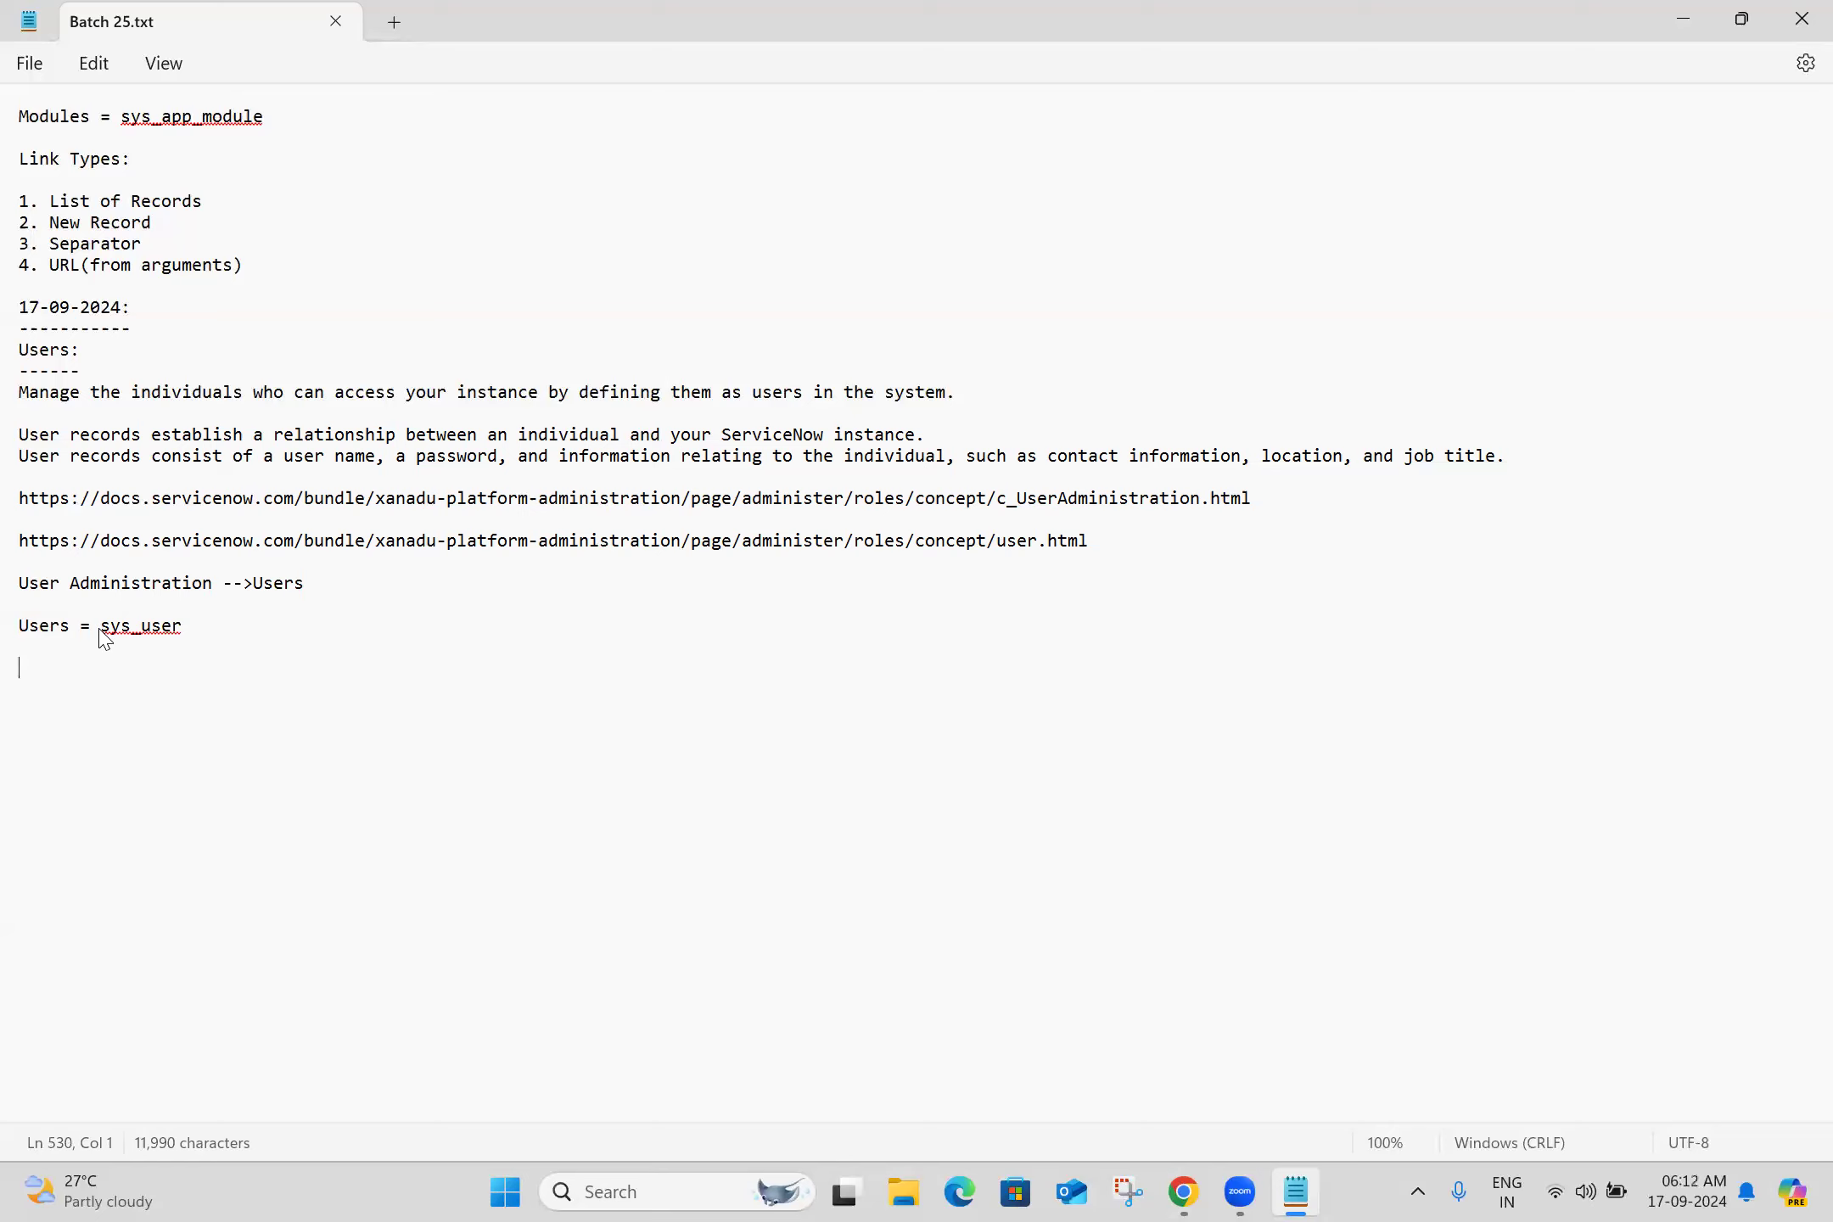
key("alt+Tab")
Close the docs and Google tabs and open User Administration > Users in a new tab
left_click(931, 27)
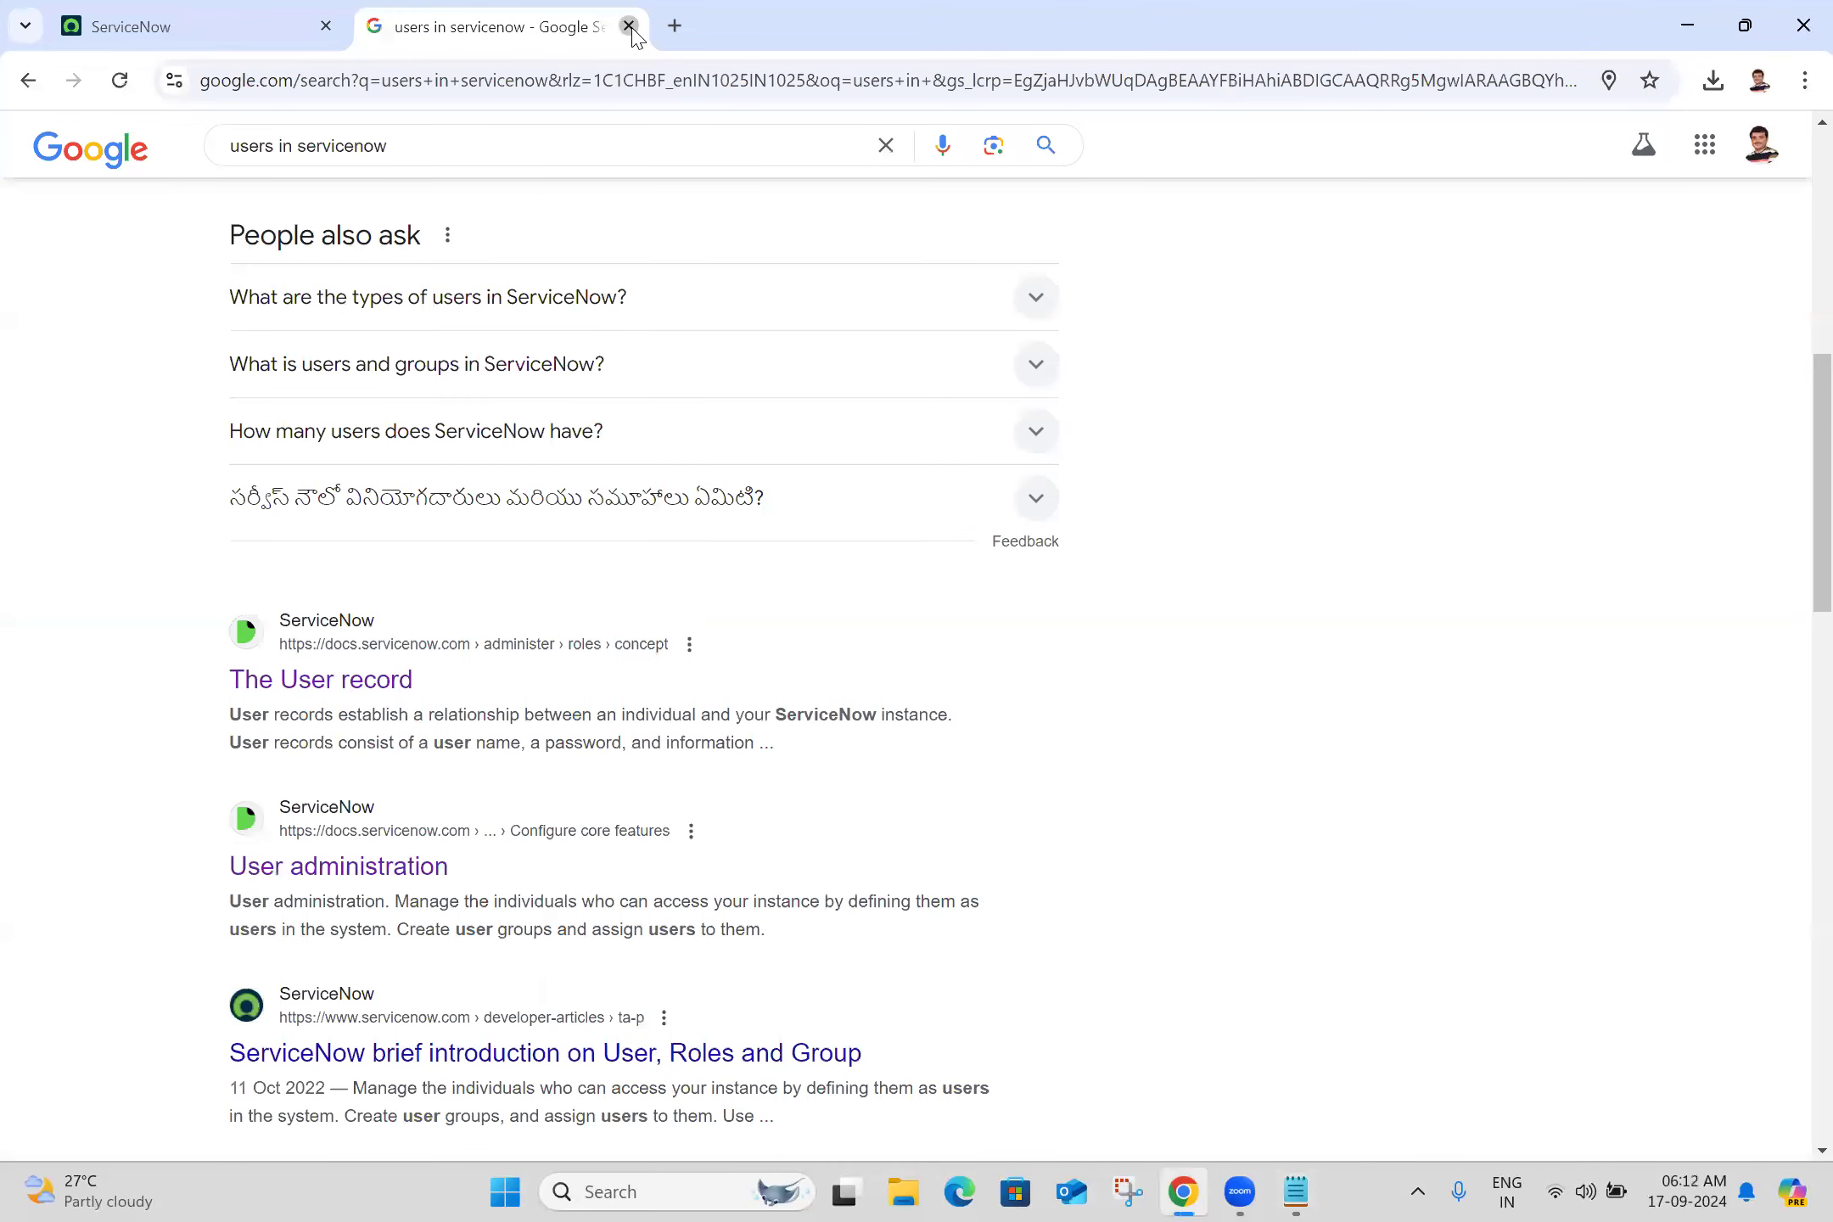
left_click(629, 26)
left_click(273, 146)
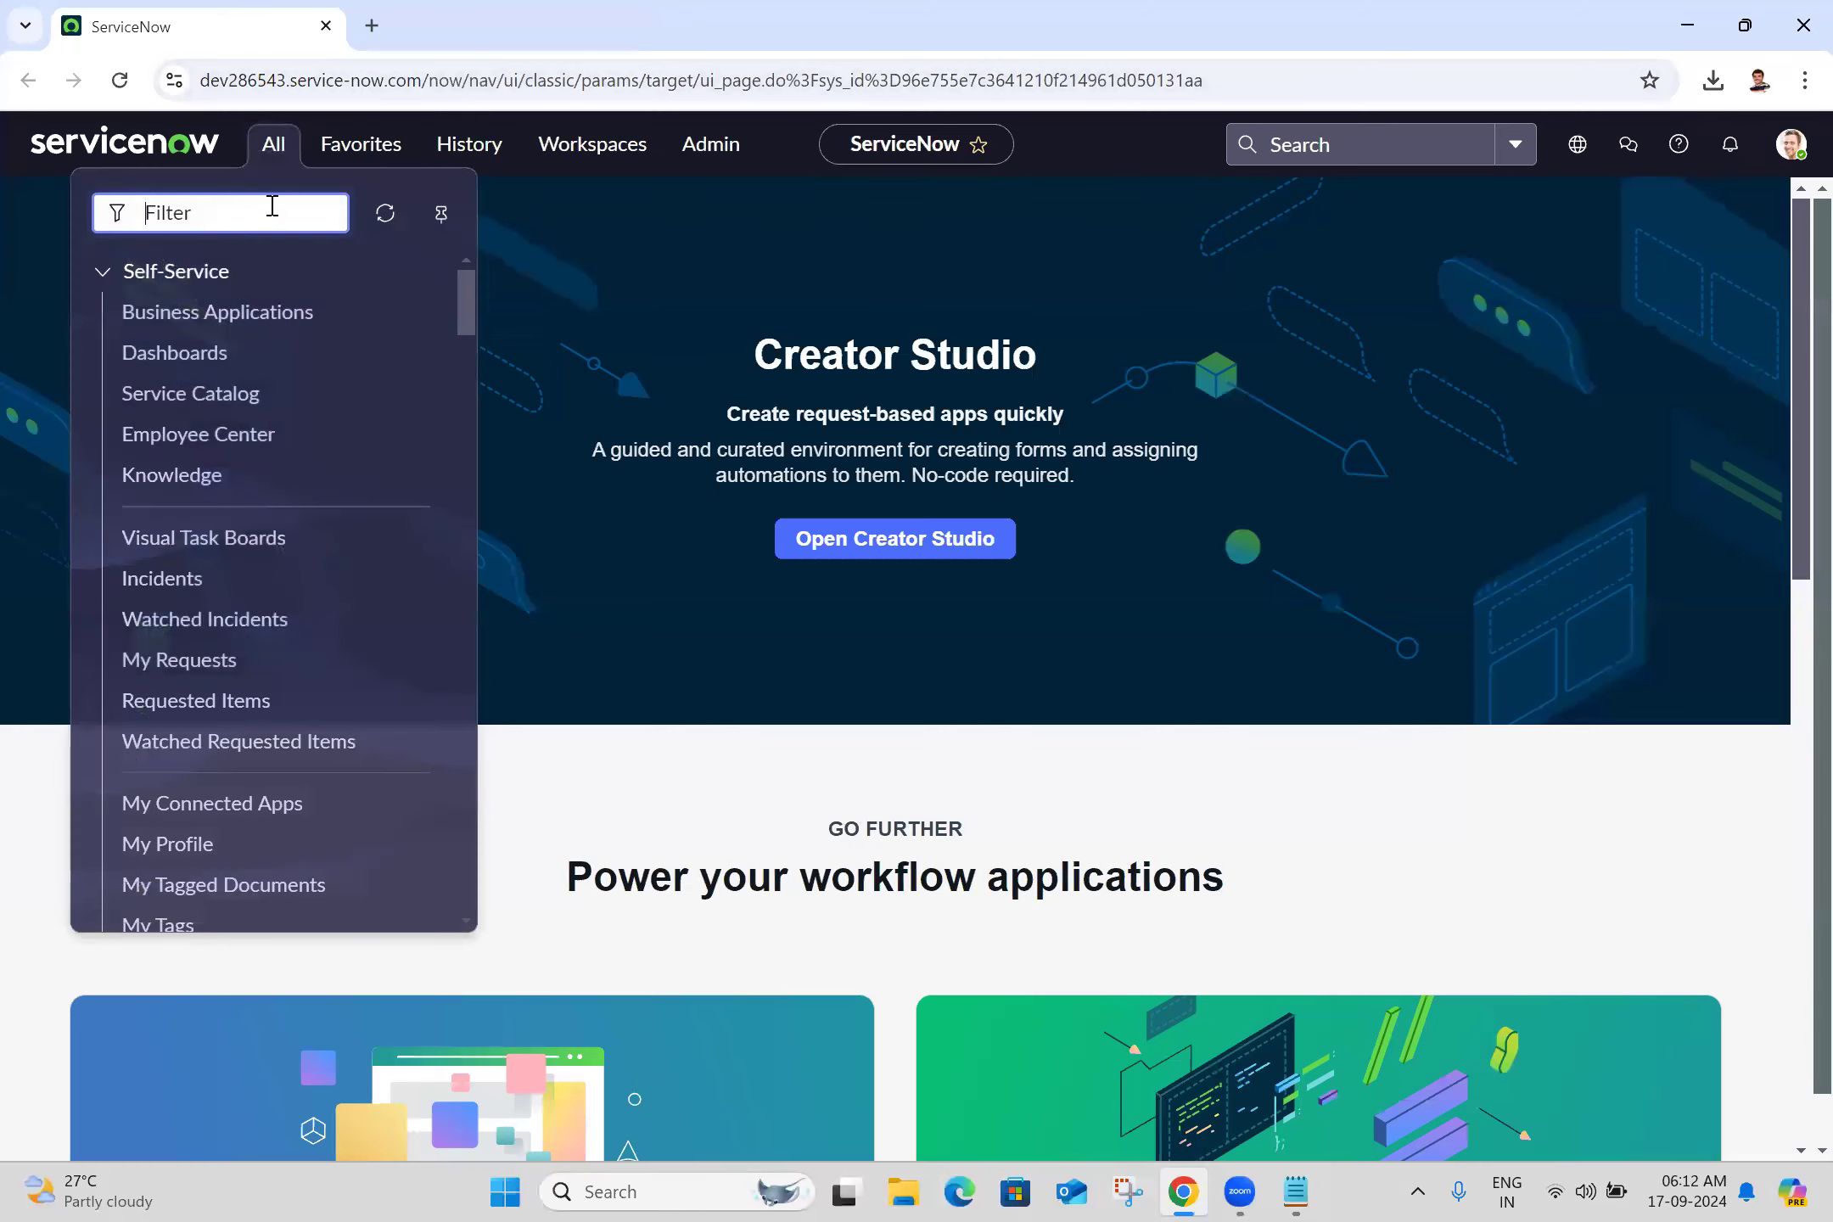
type("users")
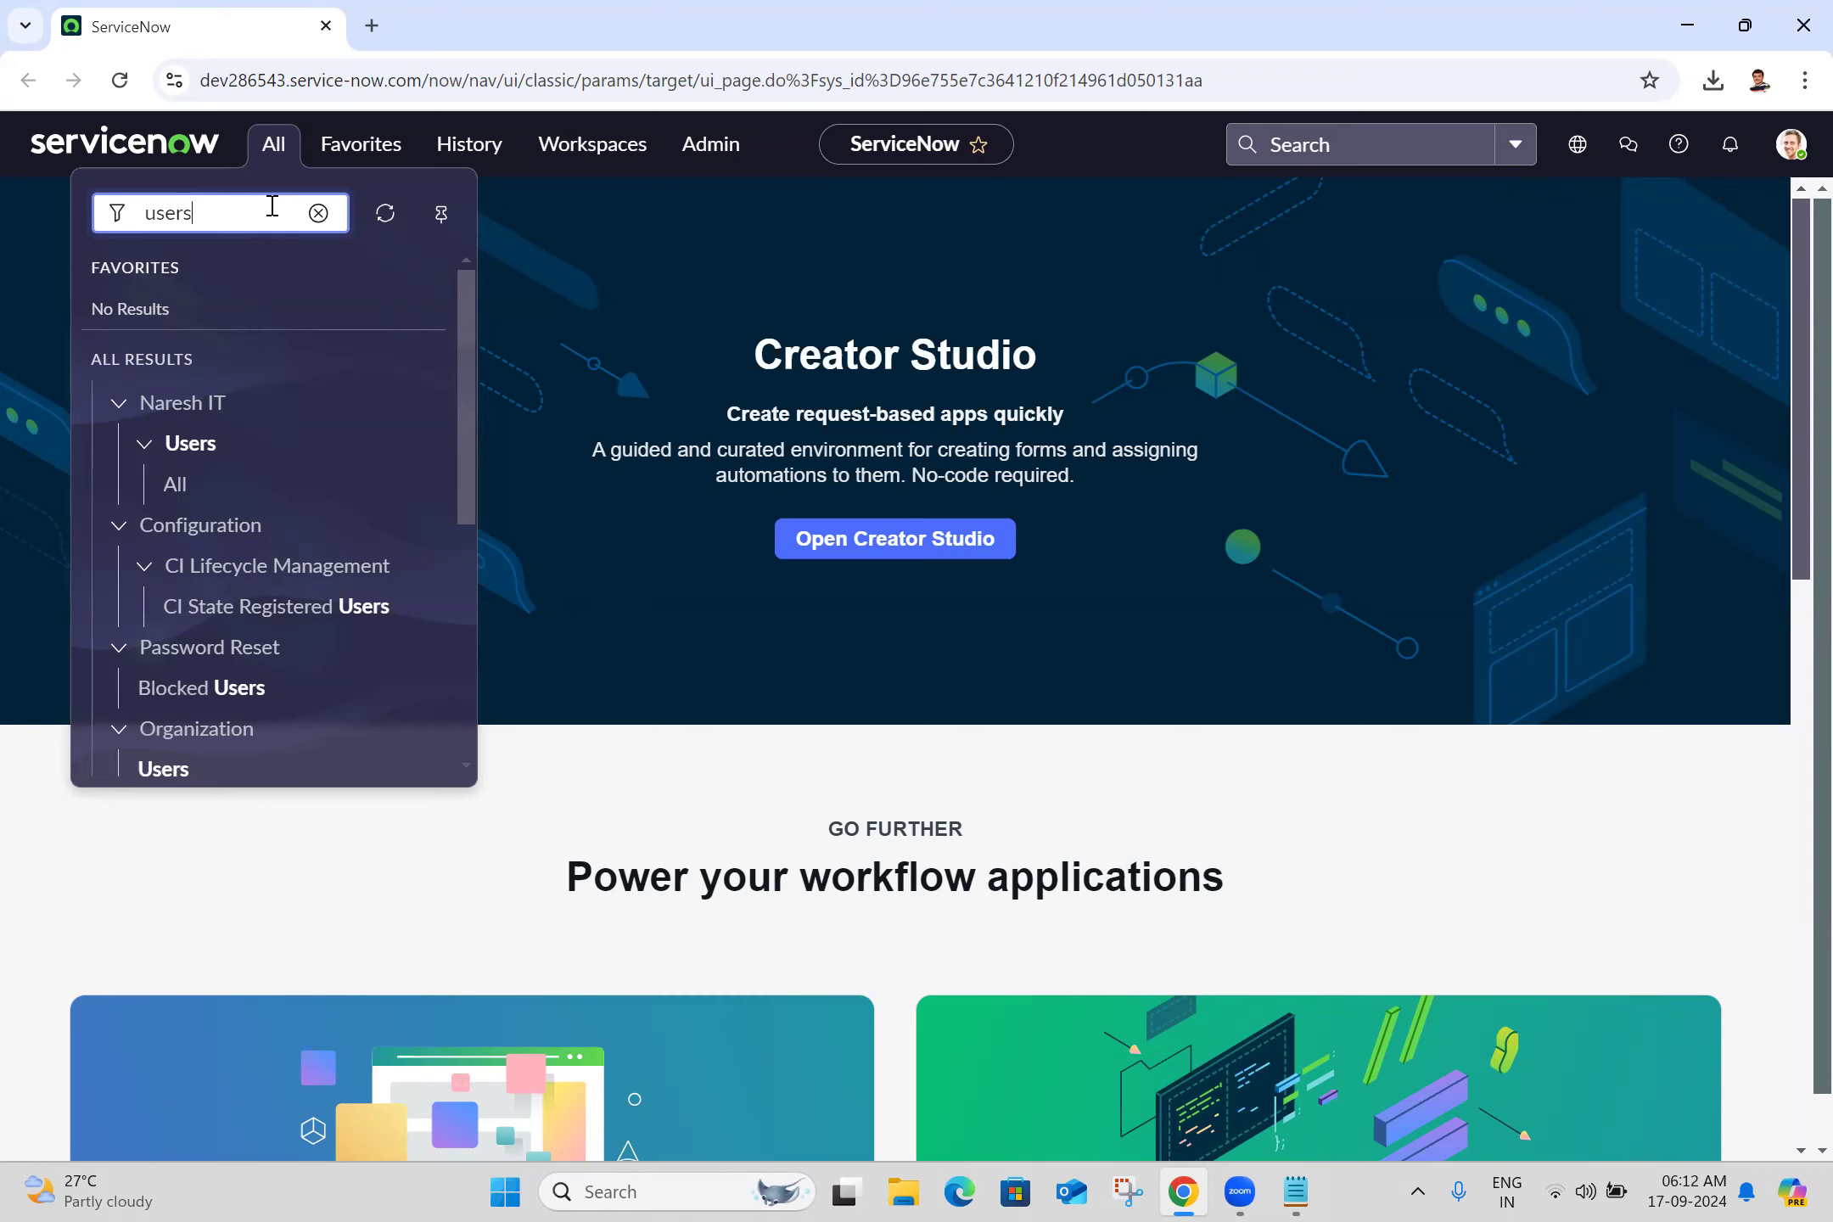
left_click(471, 549)
left_click_drag(472, 552, 476, 678)
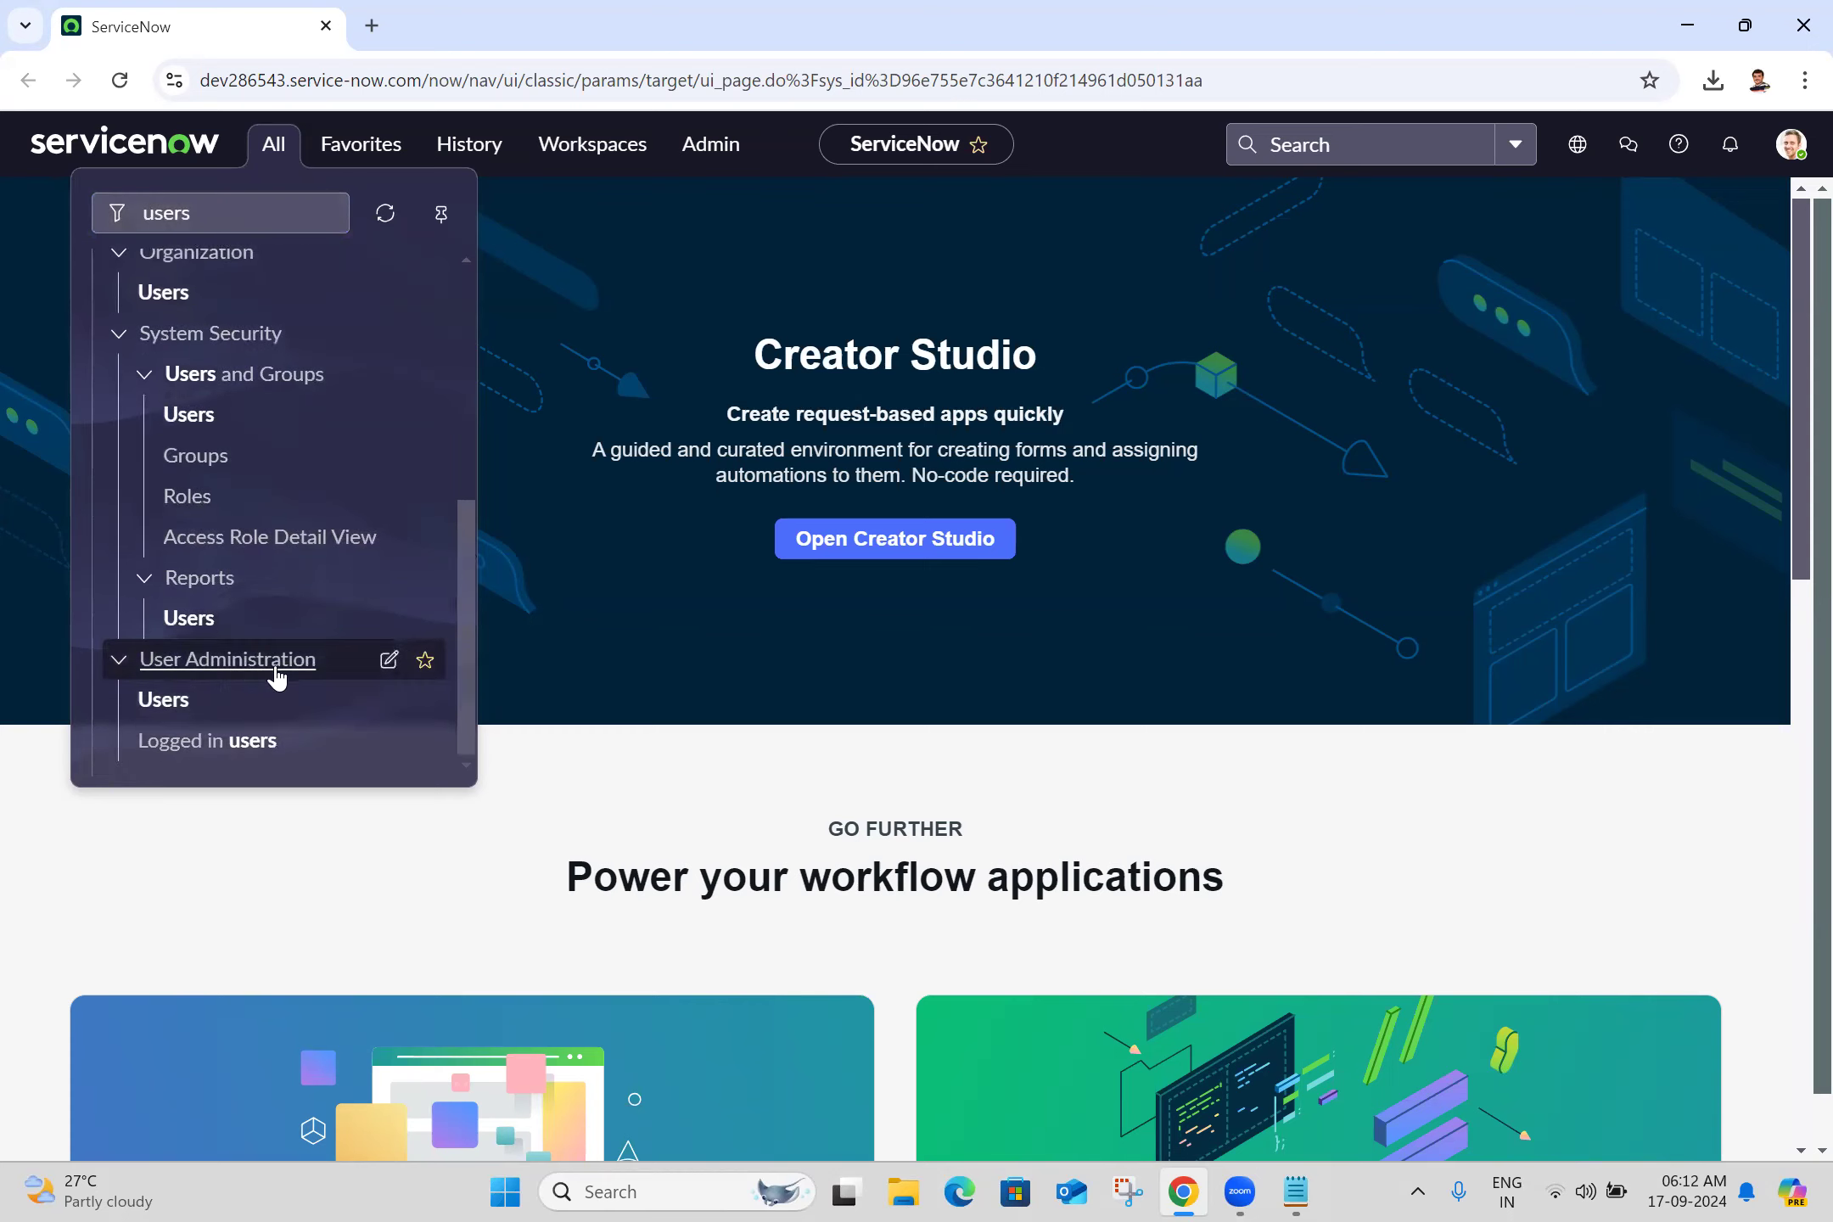
middle_click(151, 706)
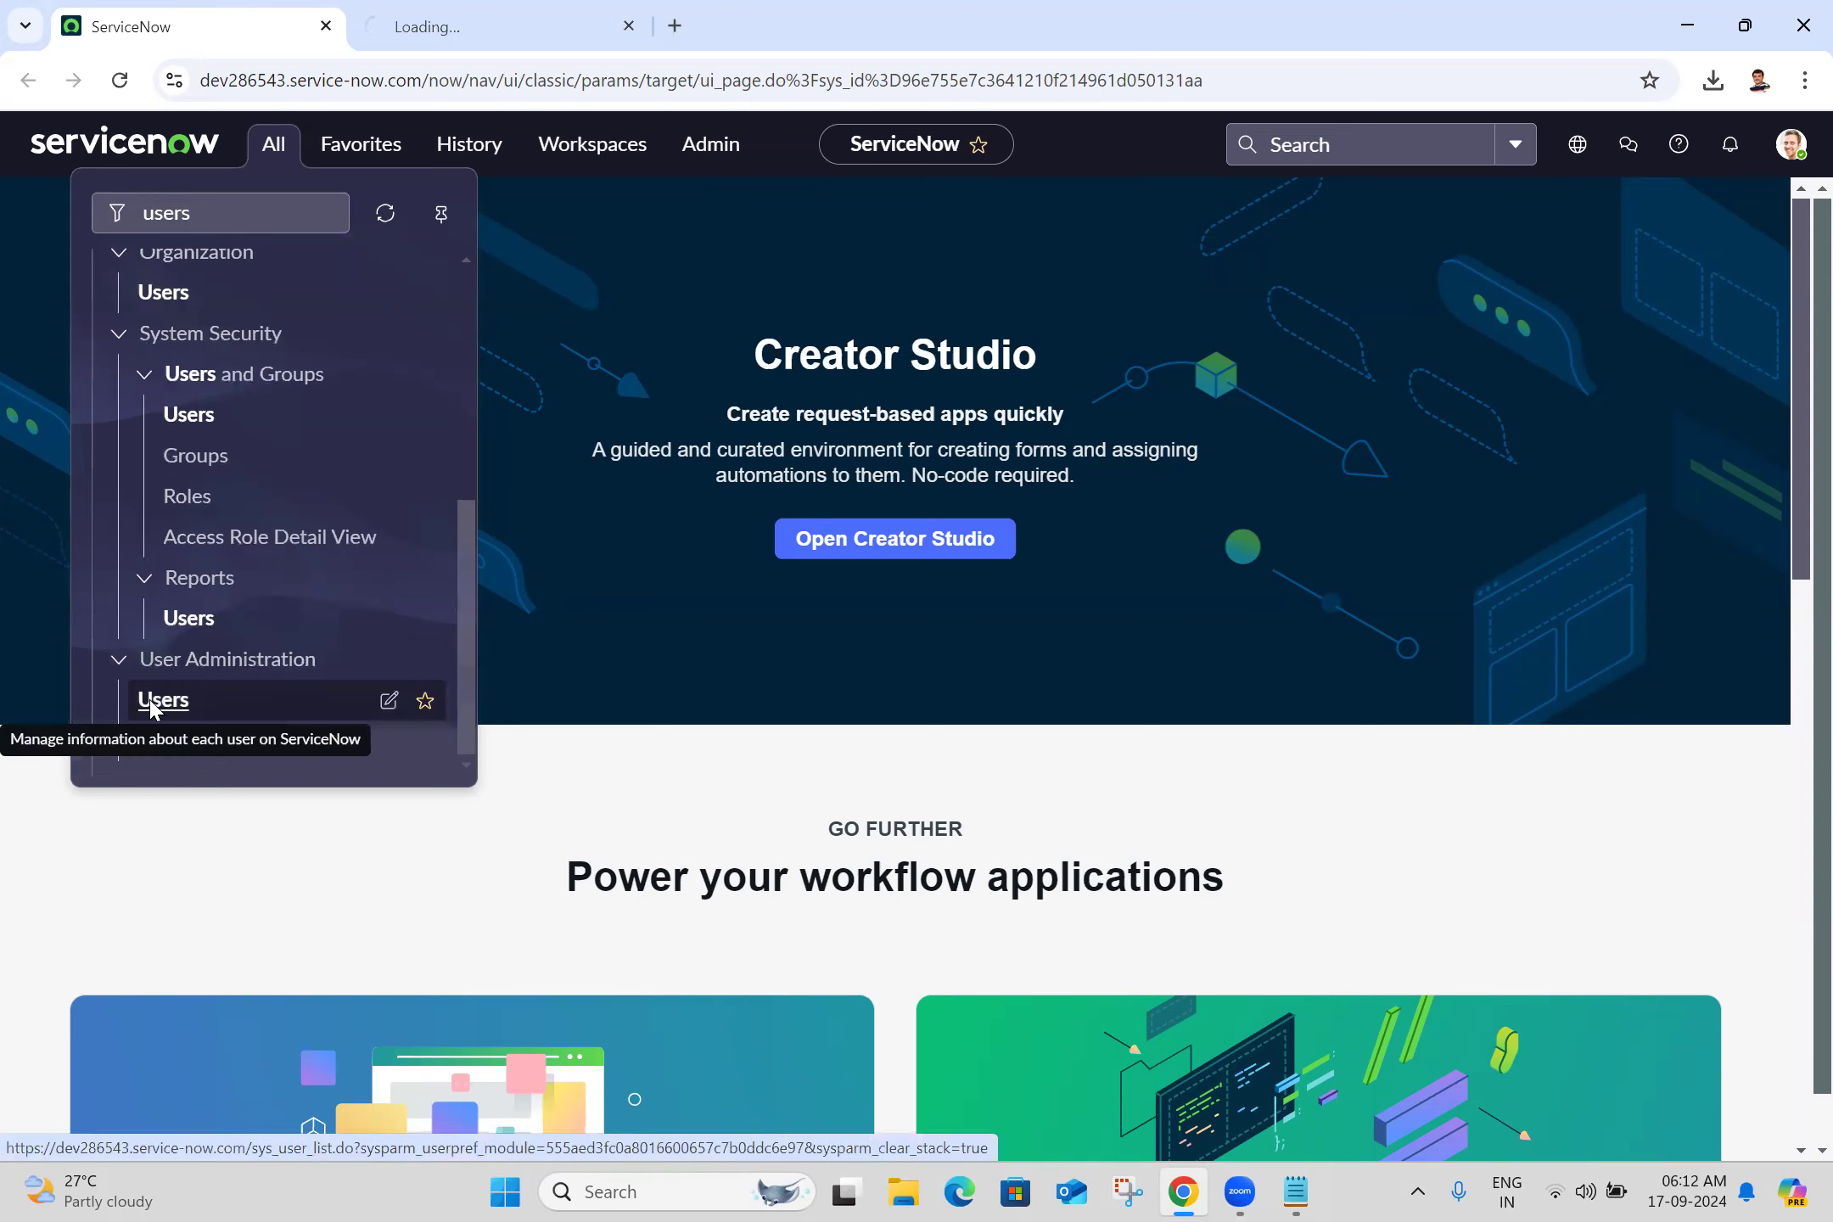
left_click(396, 12)
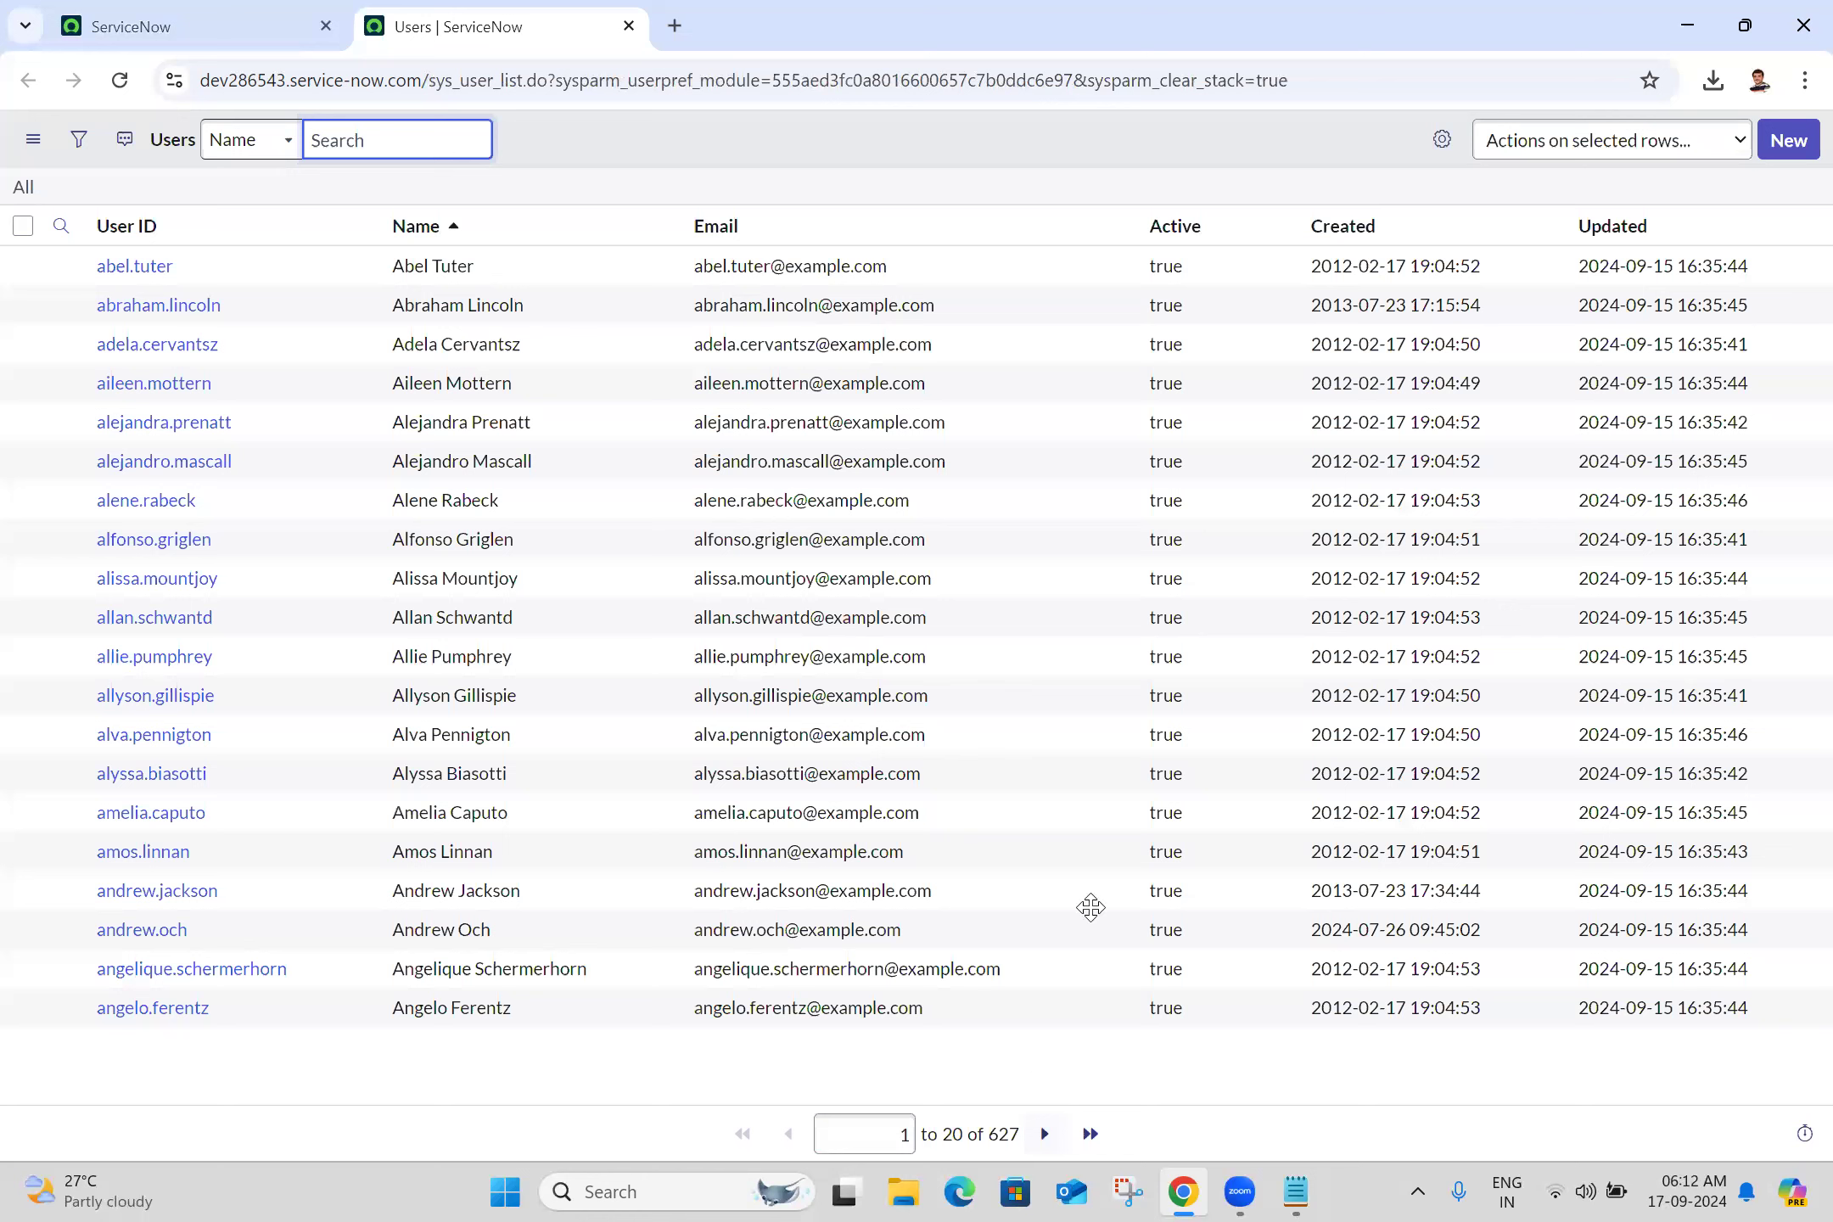
left_click(522, 1095)
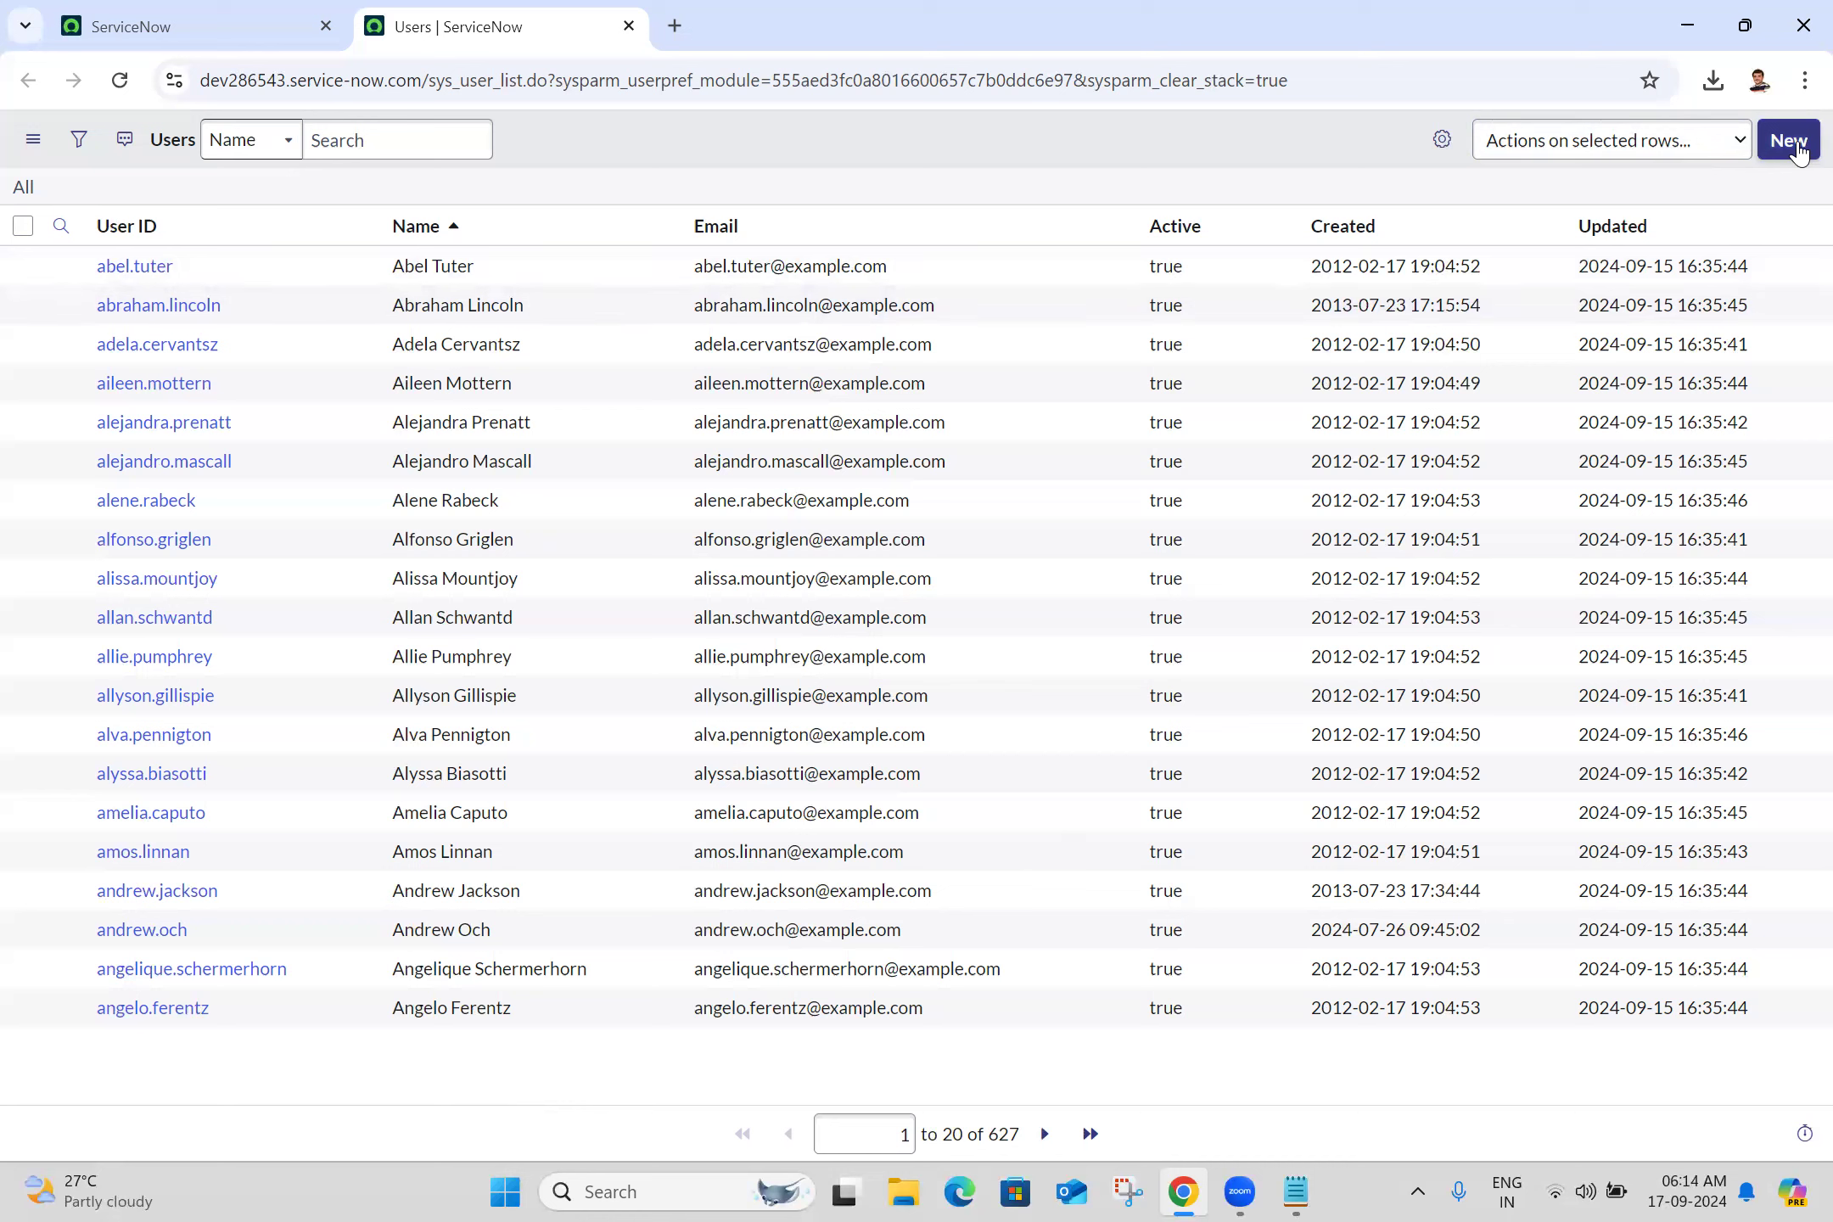
left_click(53, 231)
Filter the Users list to User IDs starting with admin
left_click(196, 272)
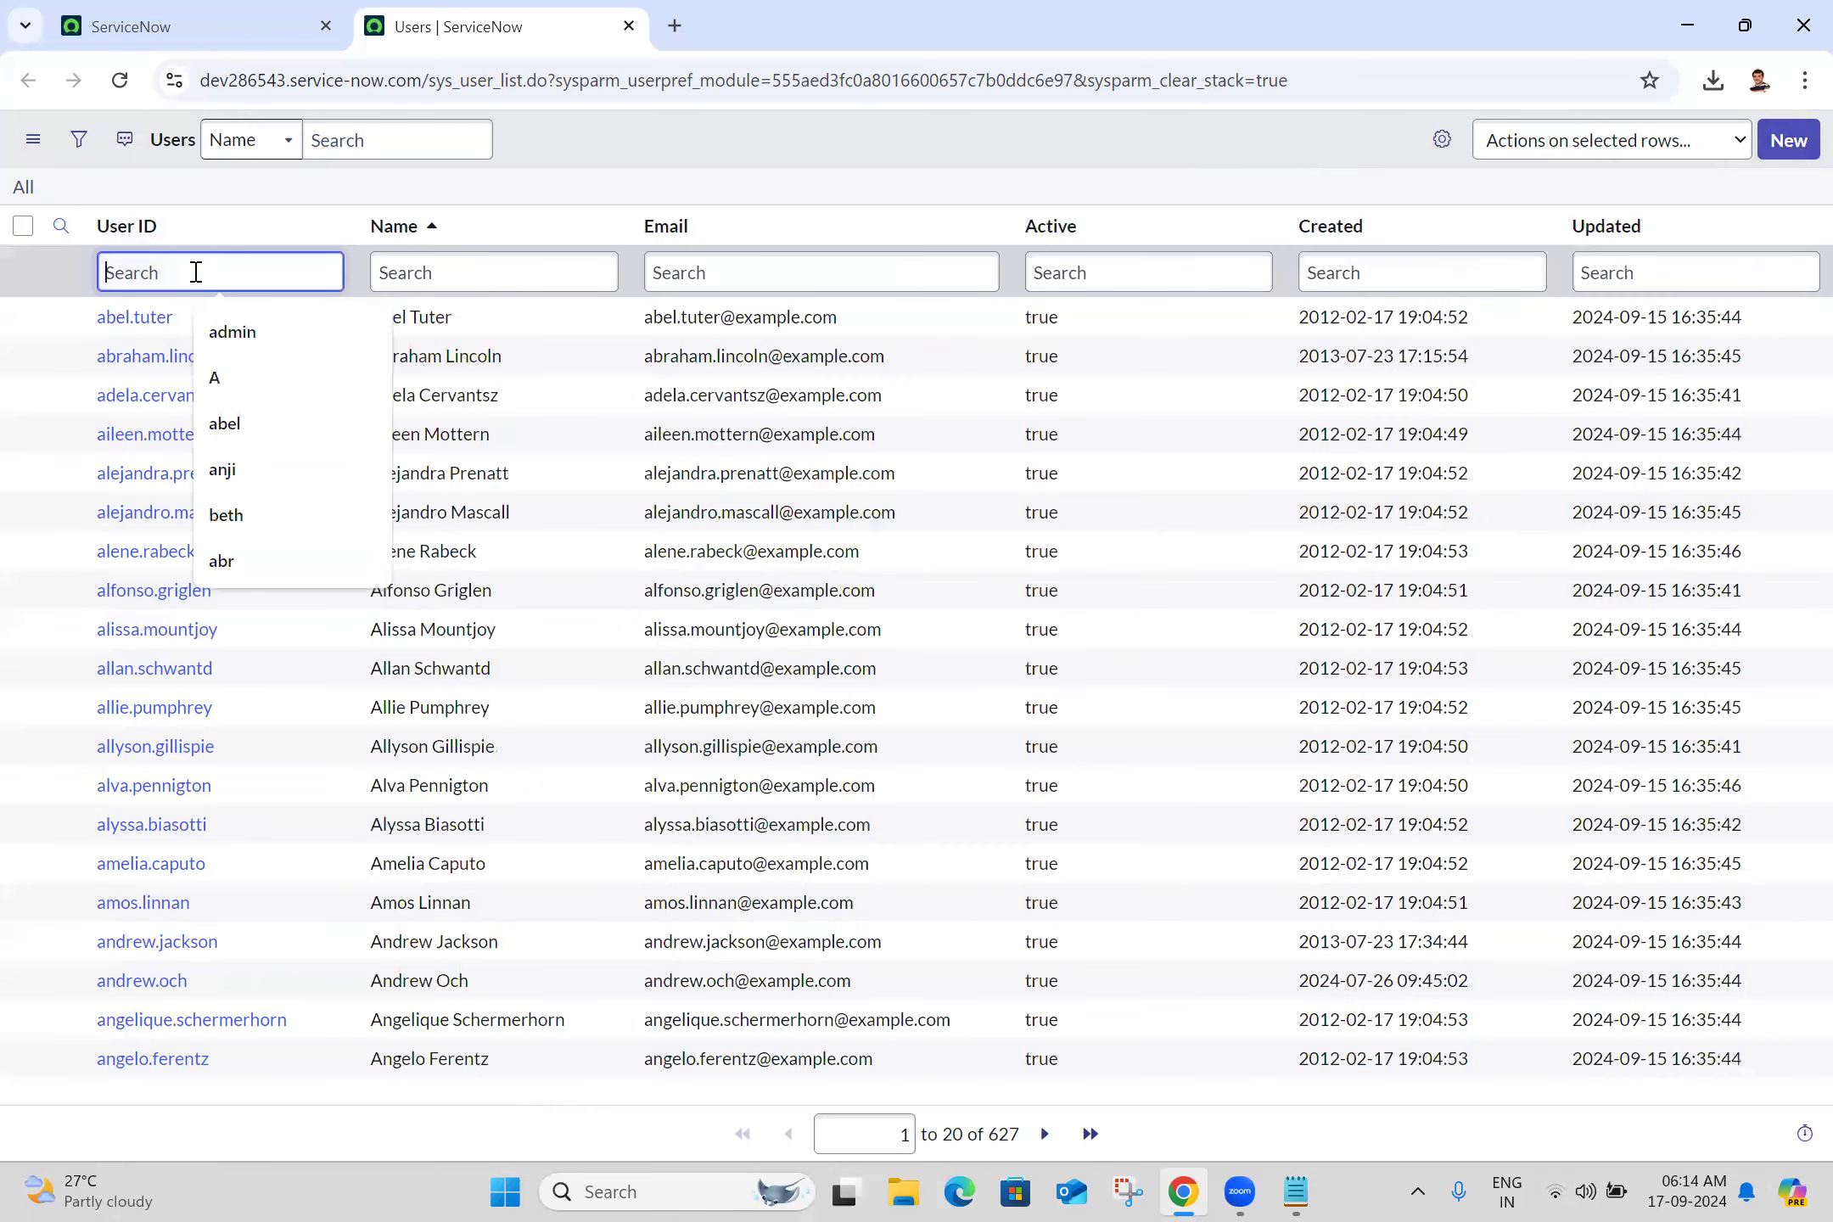
key("Down")
key("Return")
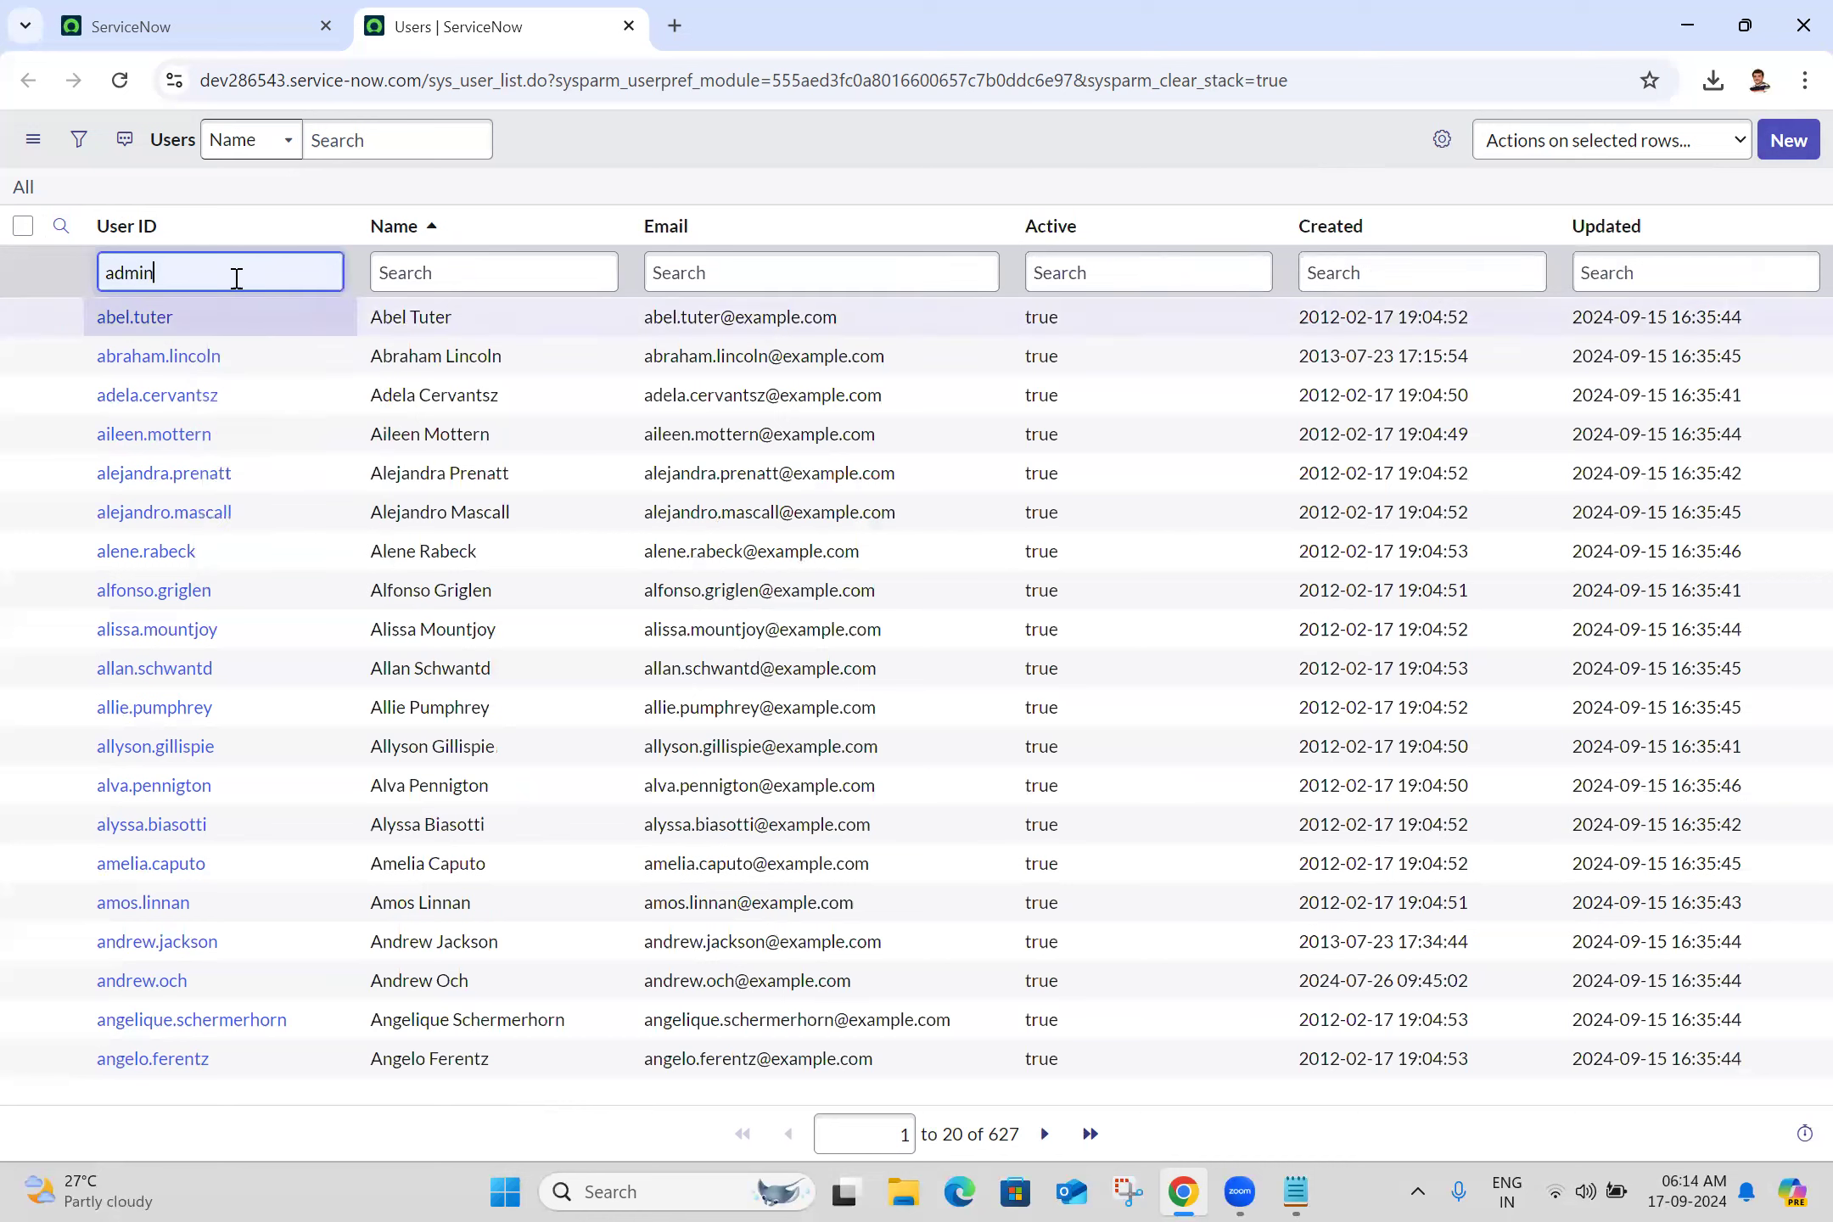
key("Return")
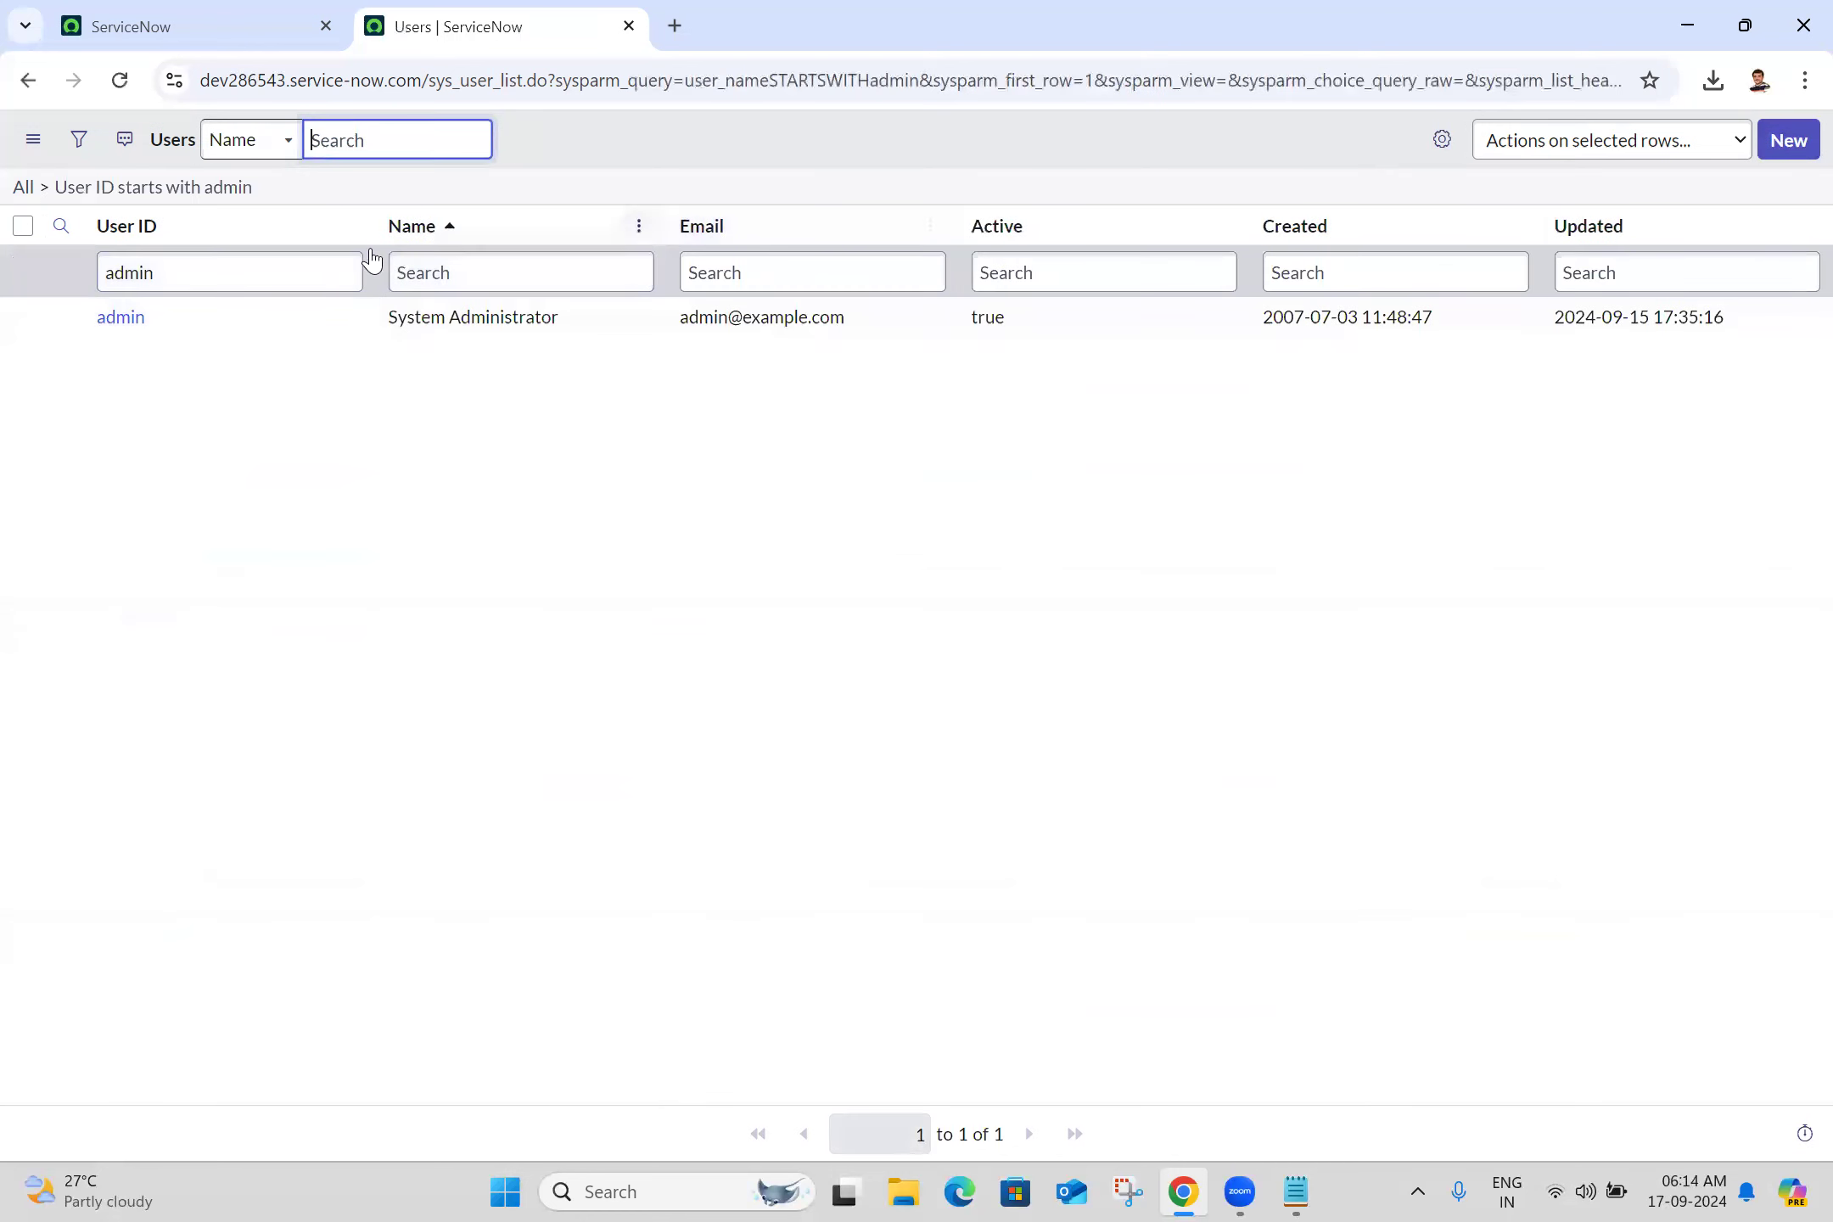
Open the admin user record in a new tab and scroll through its form
middle_click(134, 330)
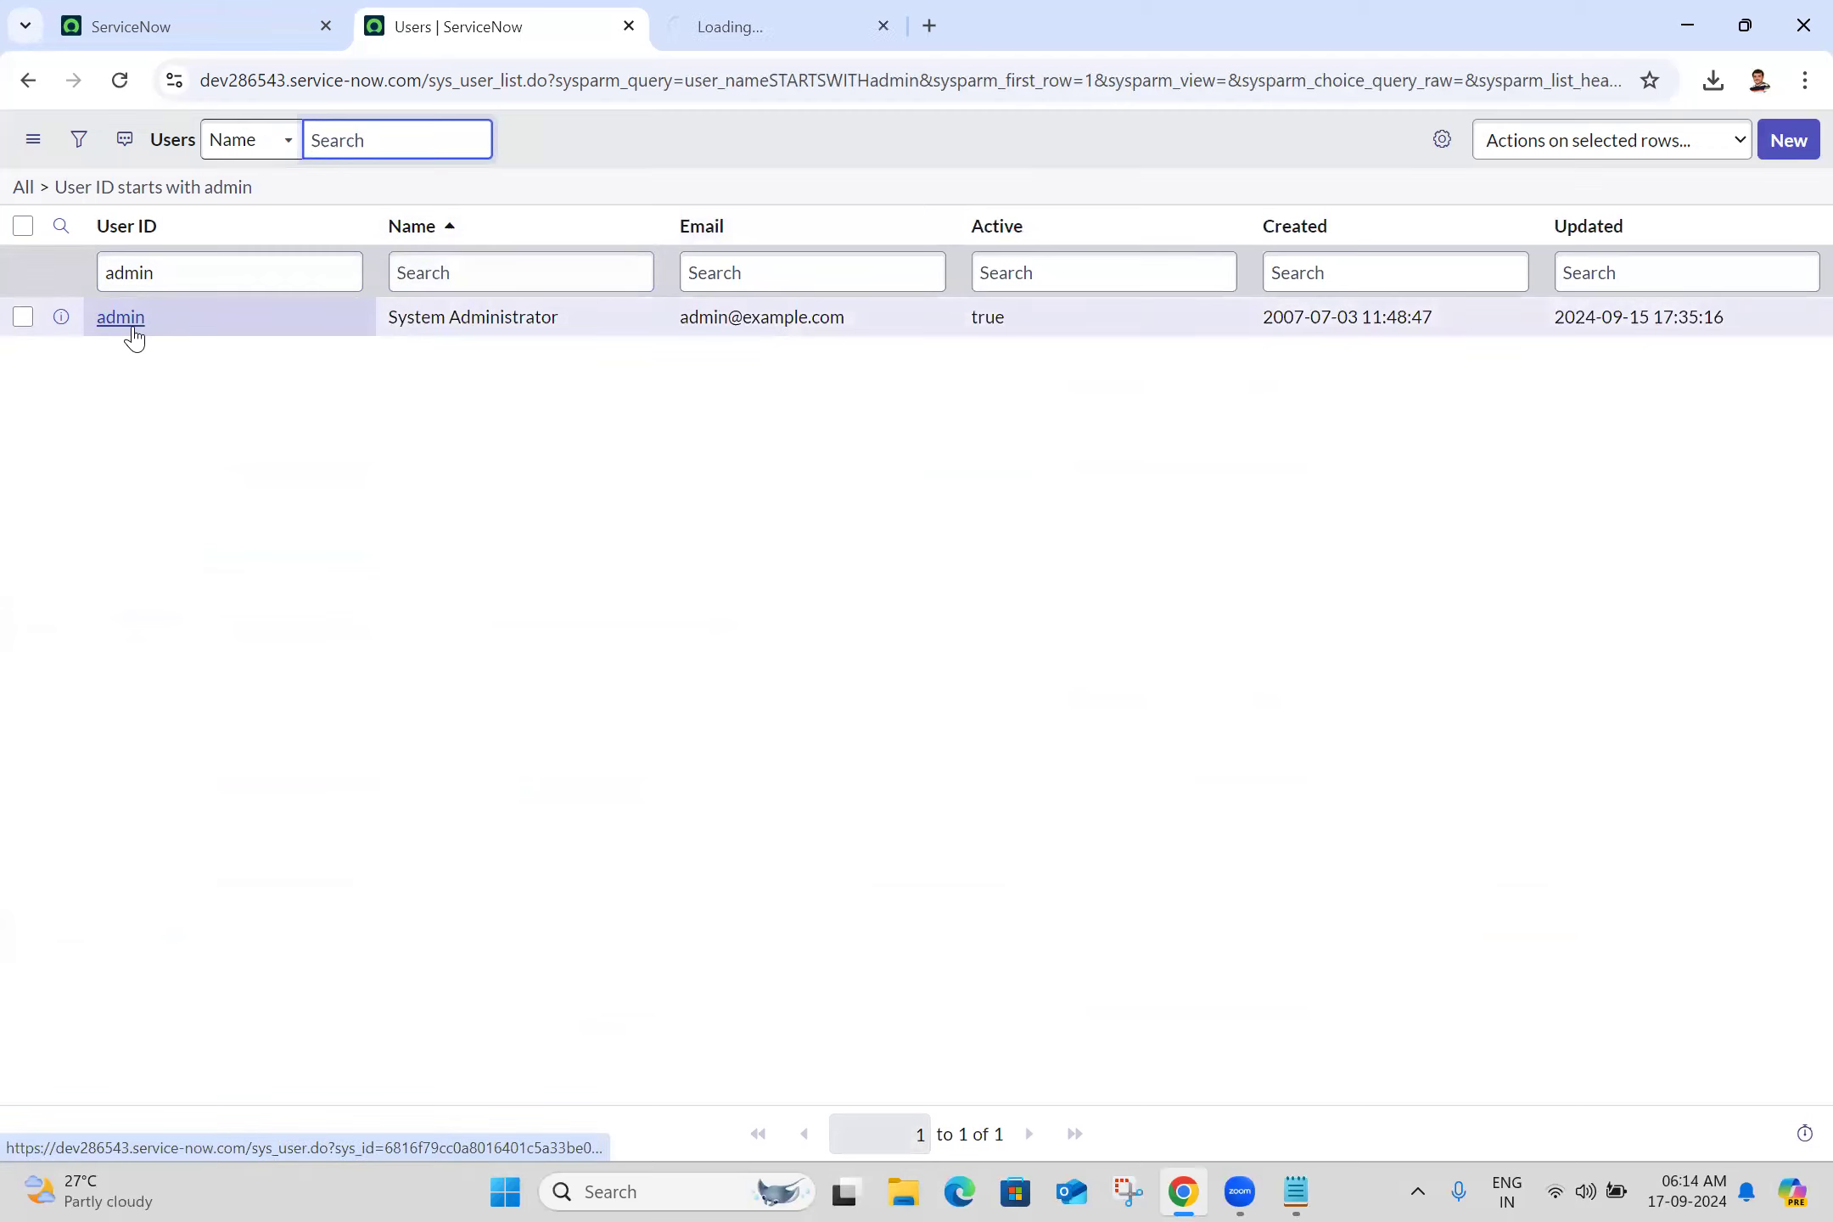
left_click(772, 10)
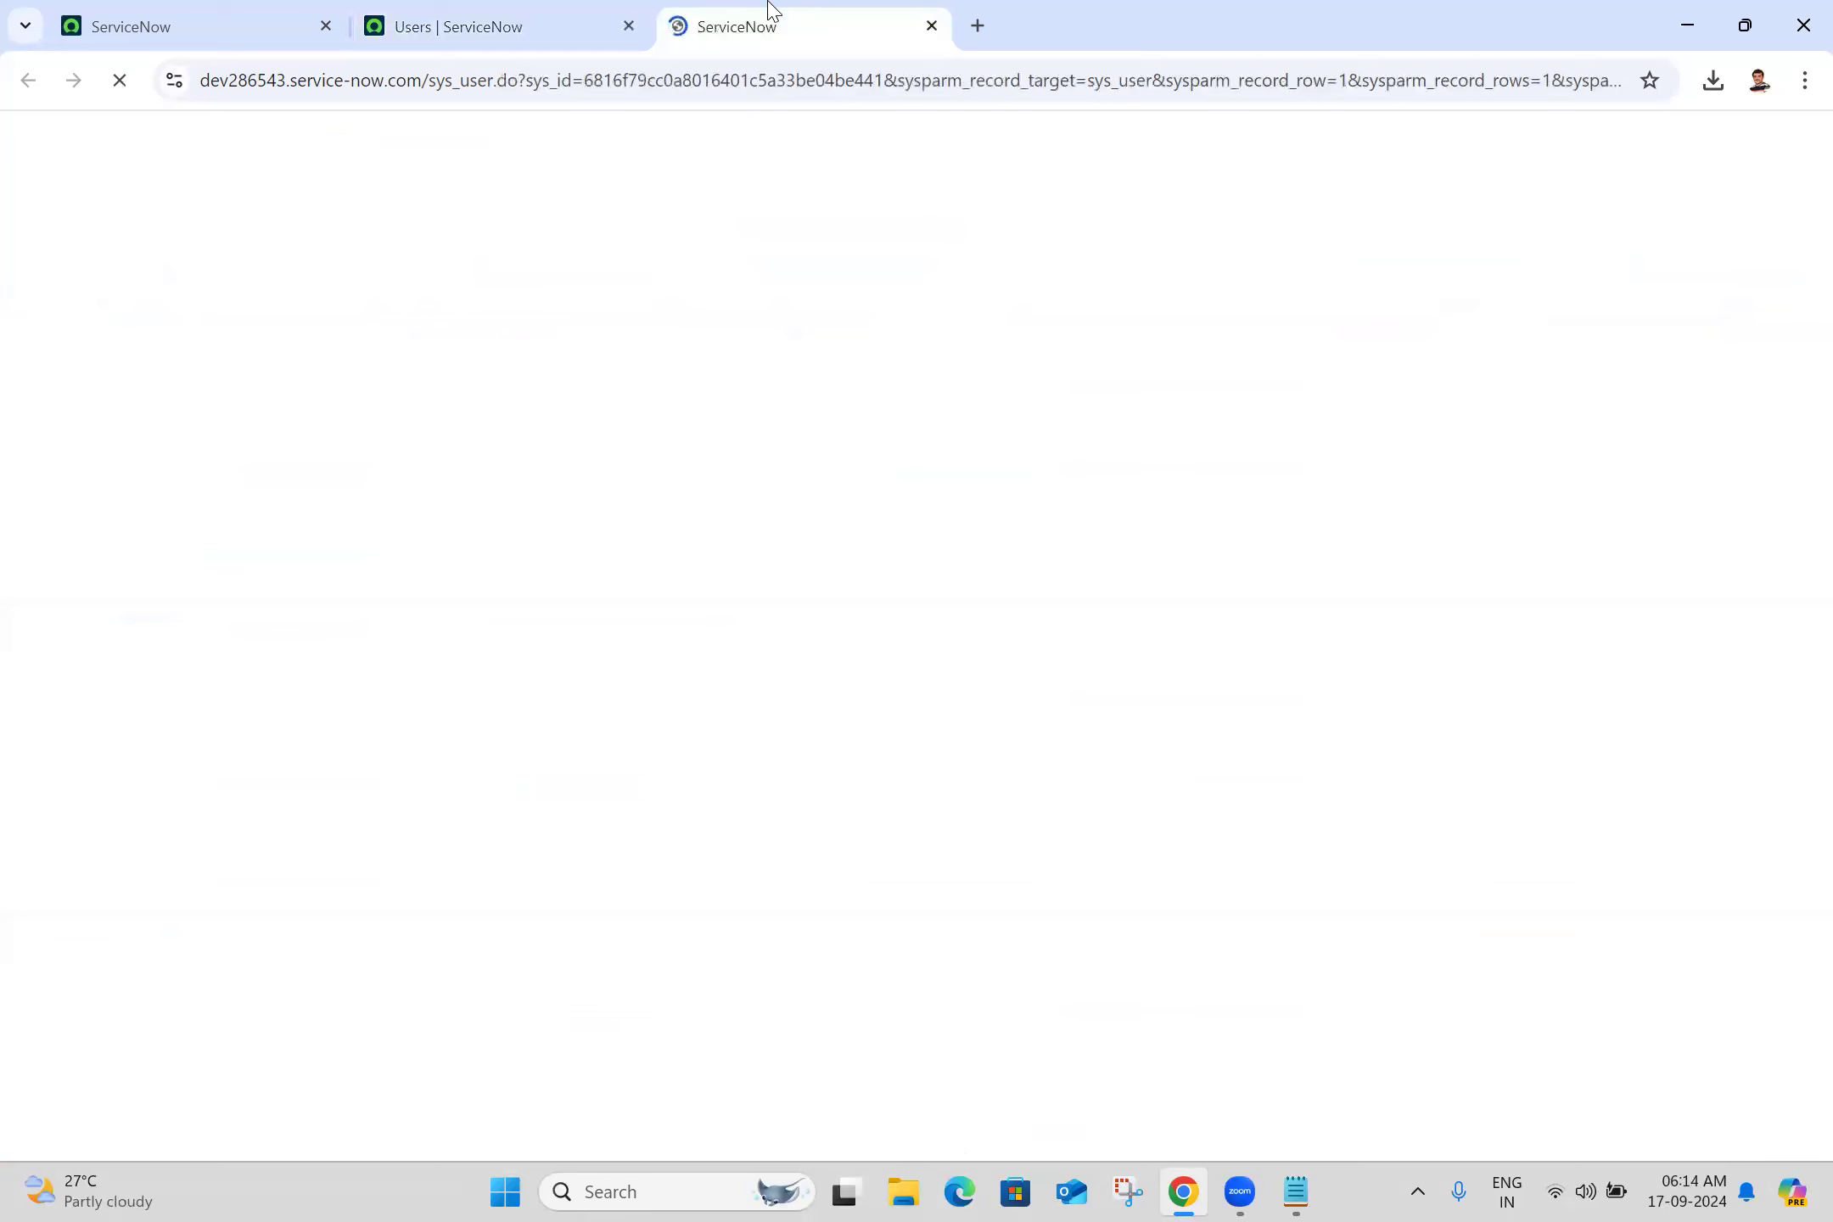
left_click(870, 295)
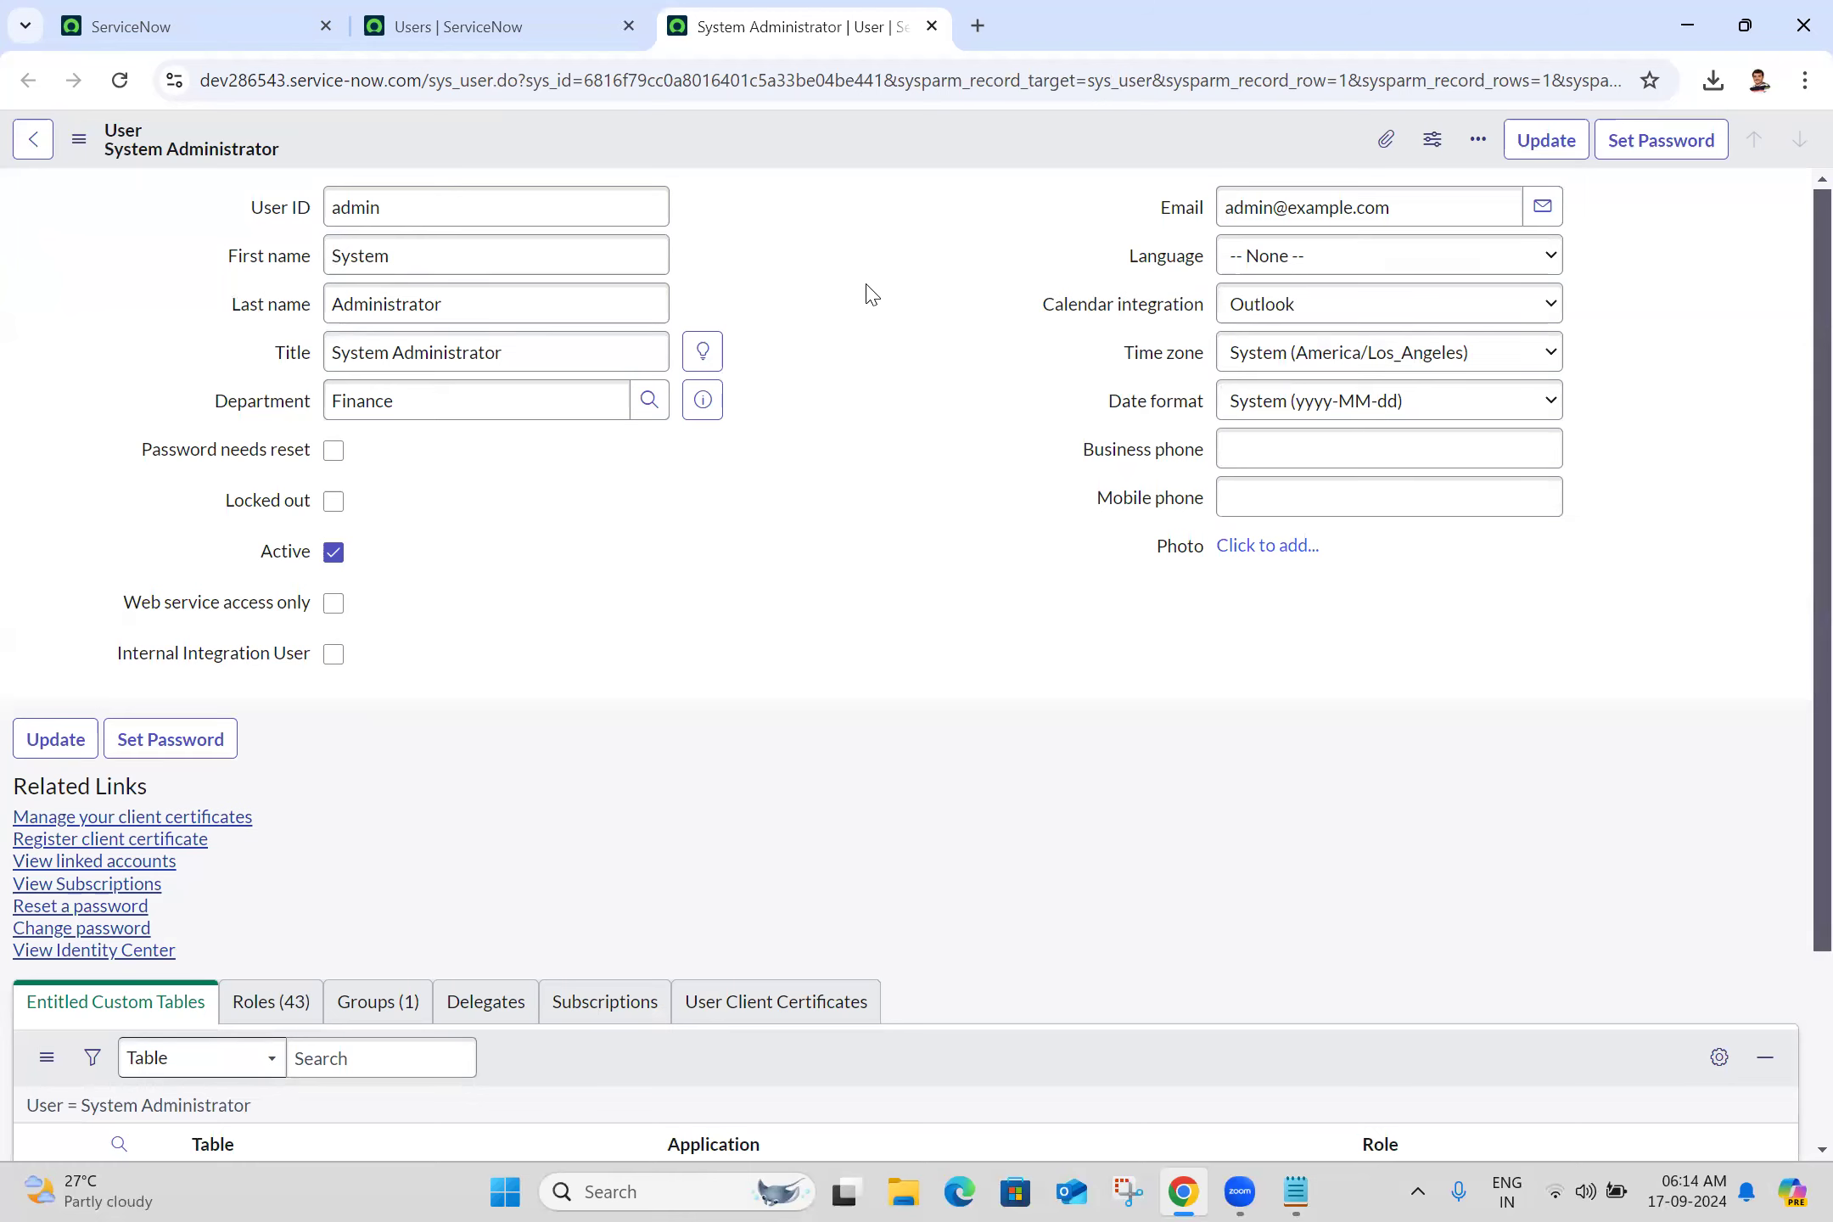
scroll(1795, 509, "down", 3)
scroll(1795, 340, "up", 3)
scroll(1795, 425, "down", 3)
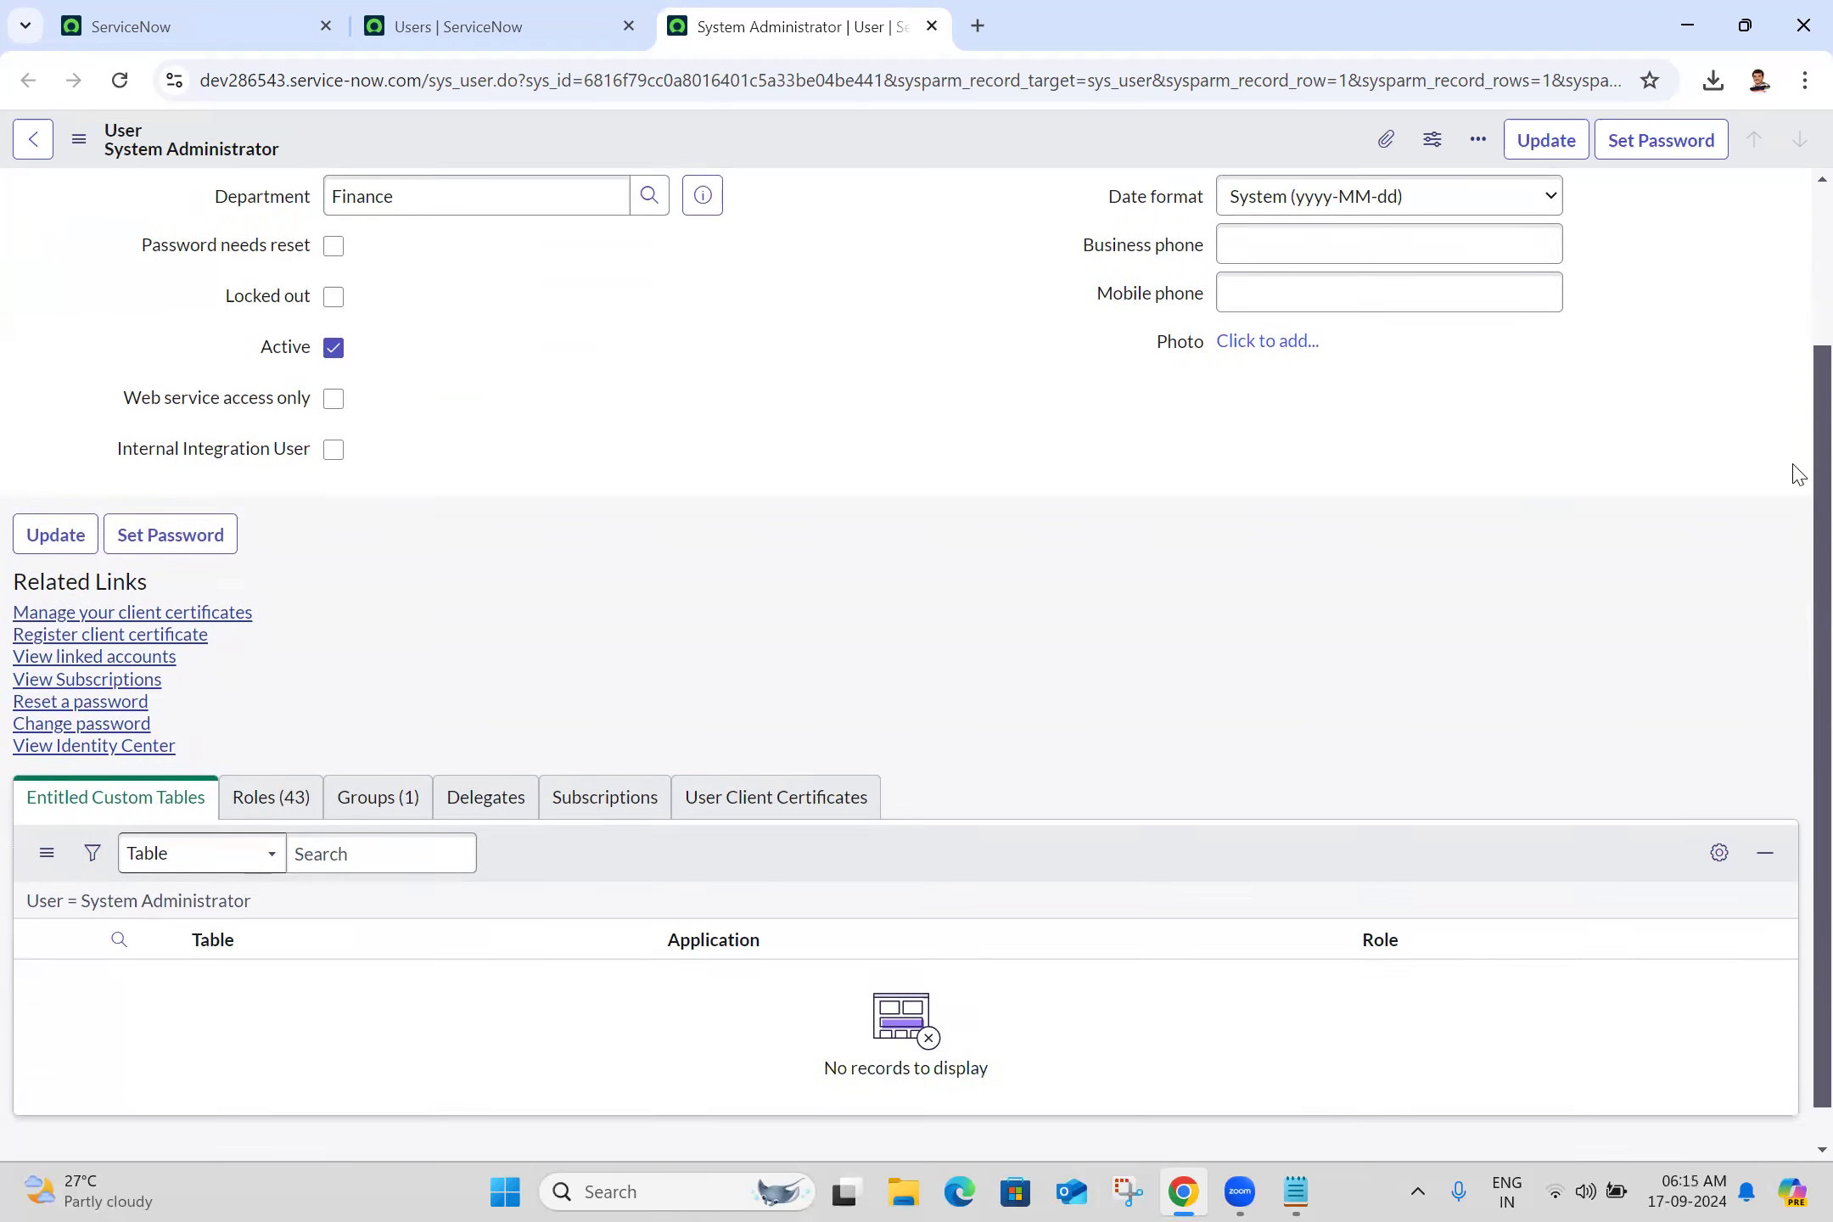
scroll(1799, 340, "up", 3)
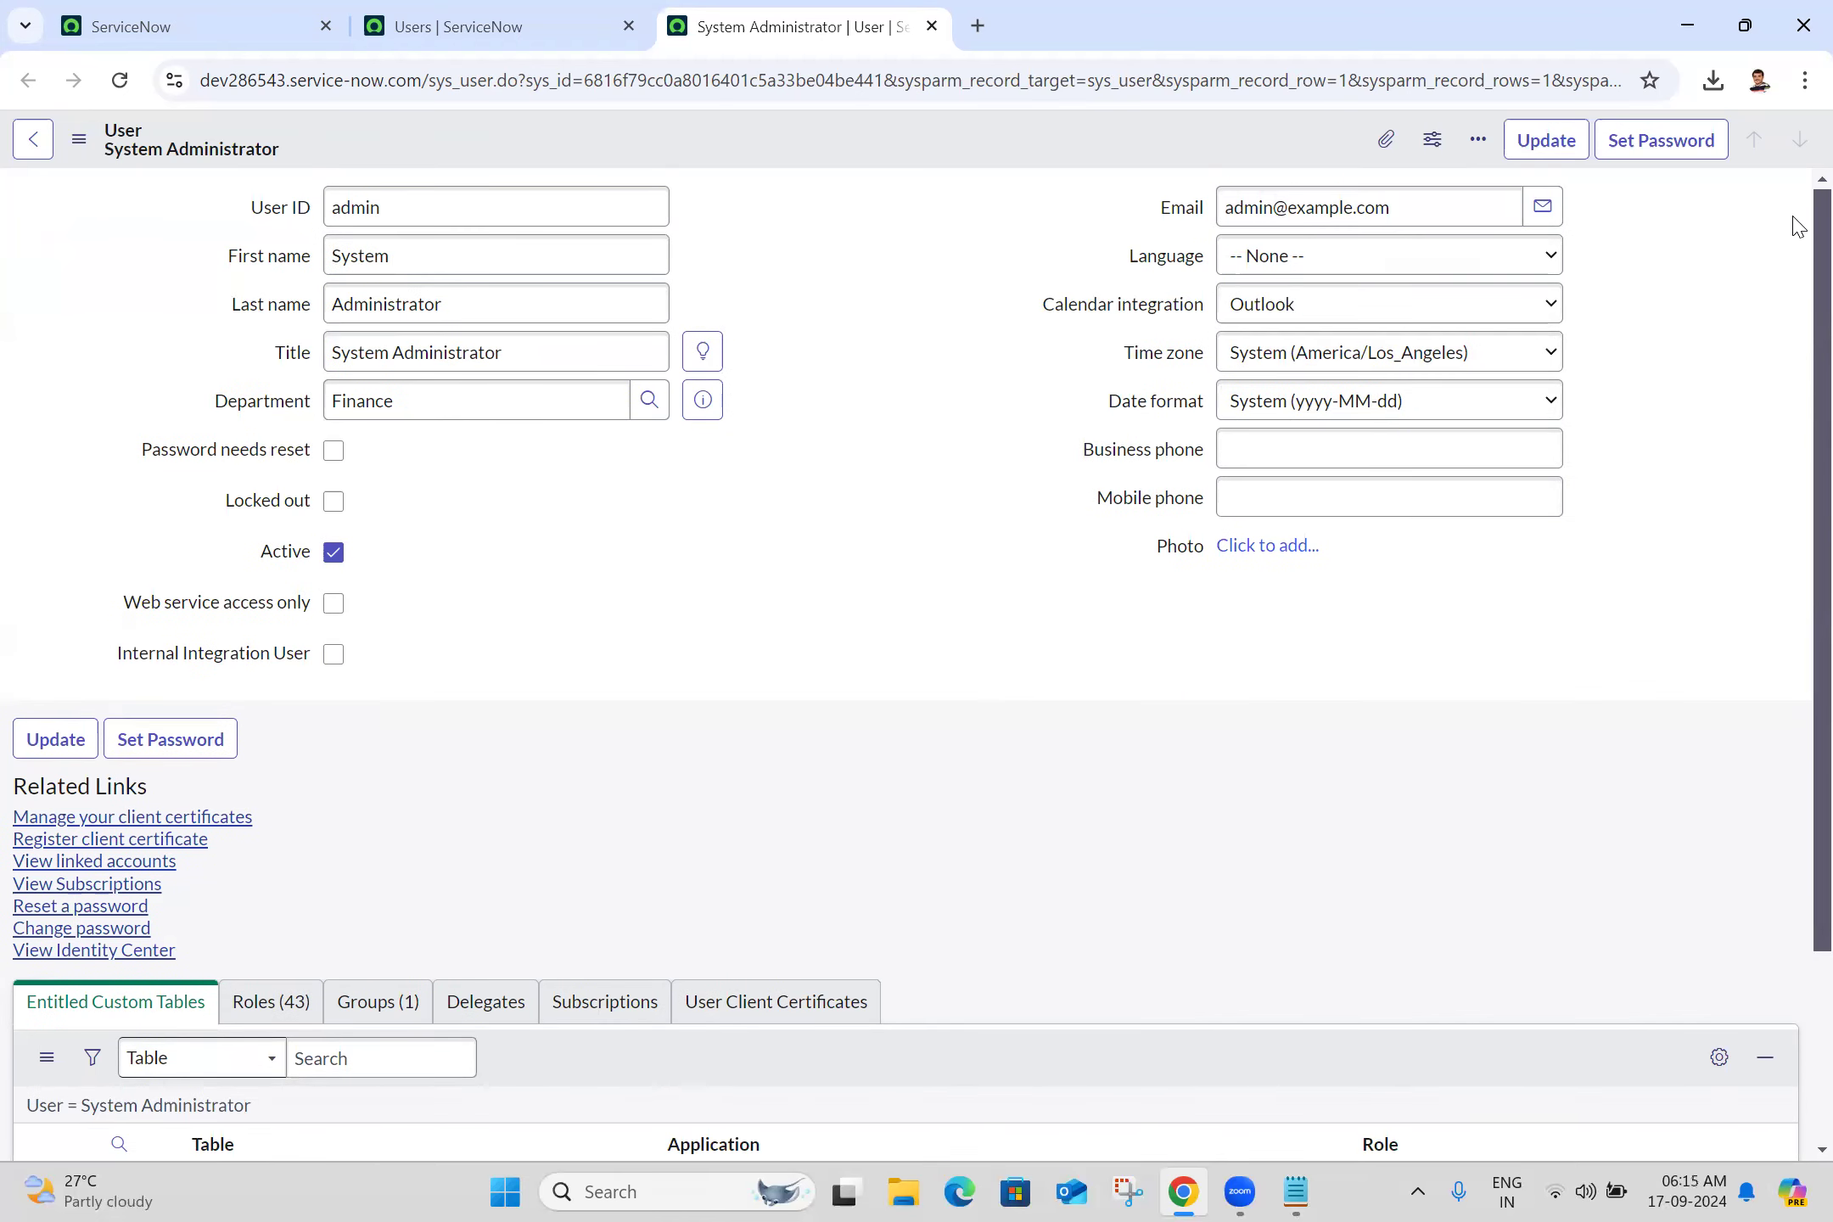
Open Change password for admin and copy the current password from the notes for Old password
left_click(113, 930)
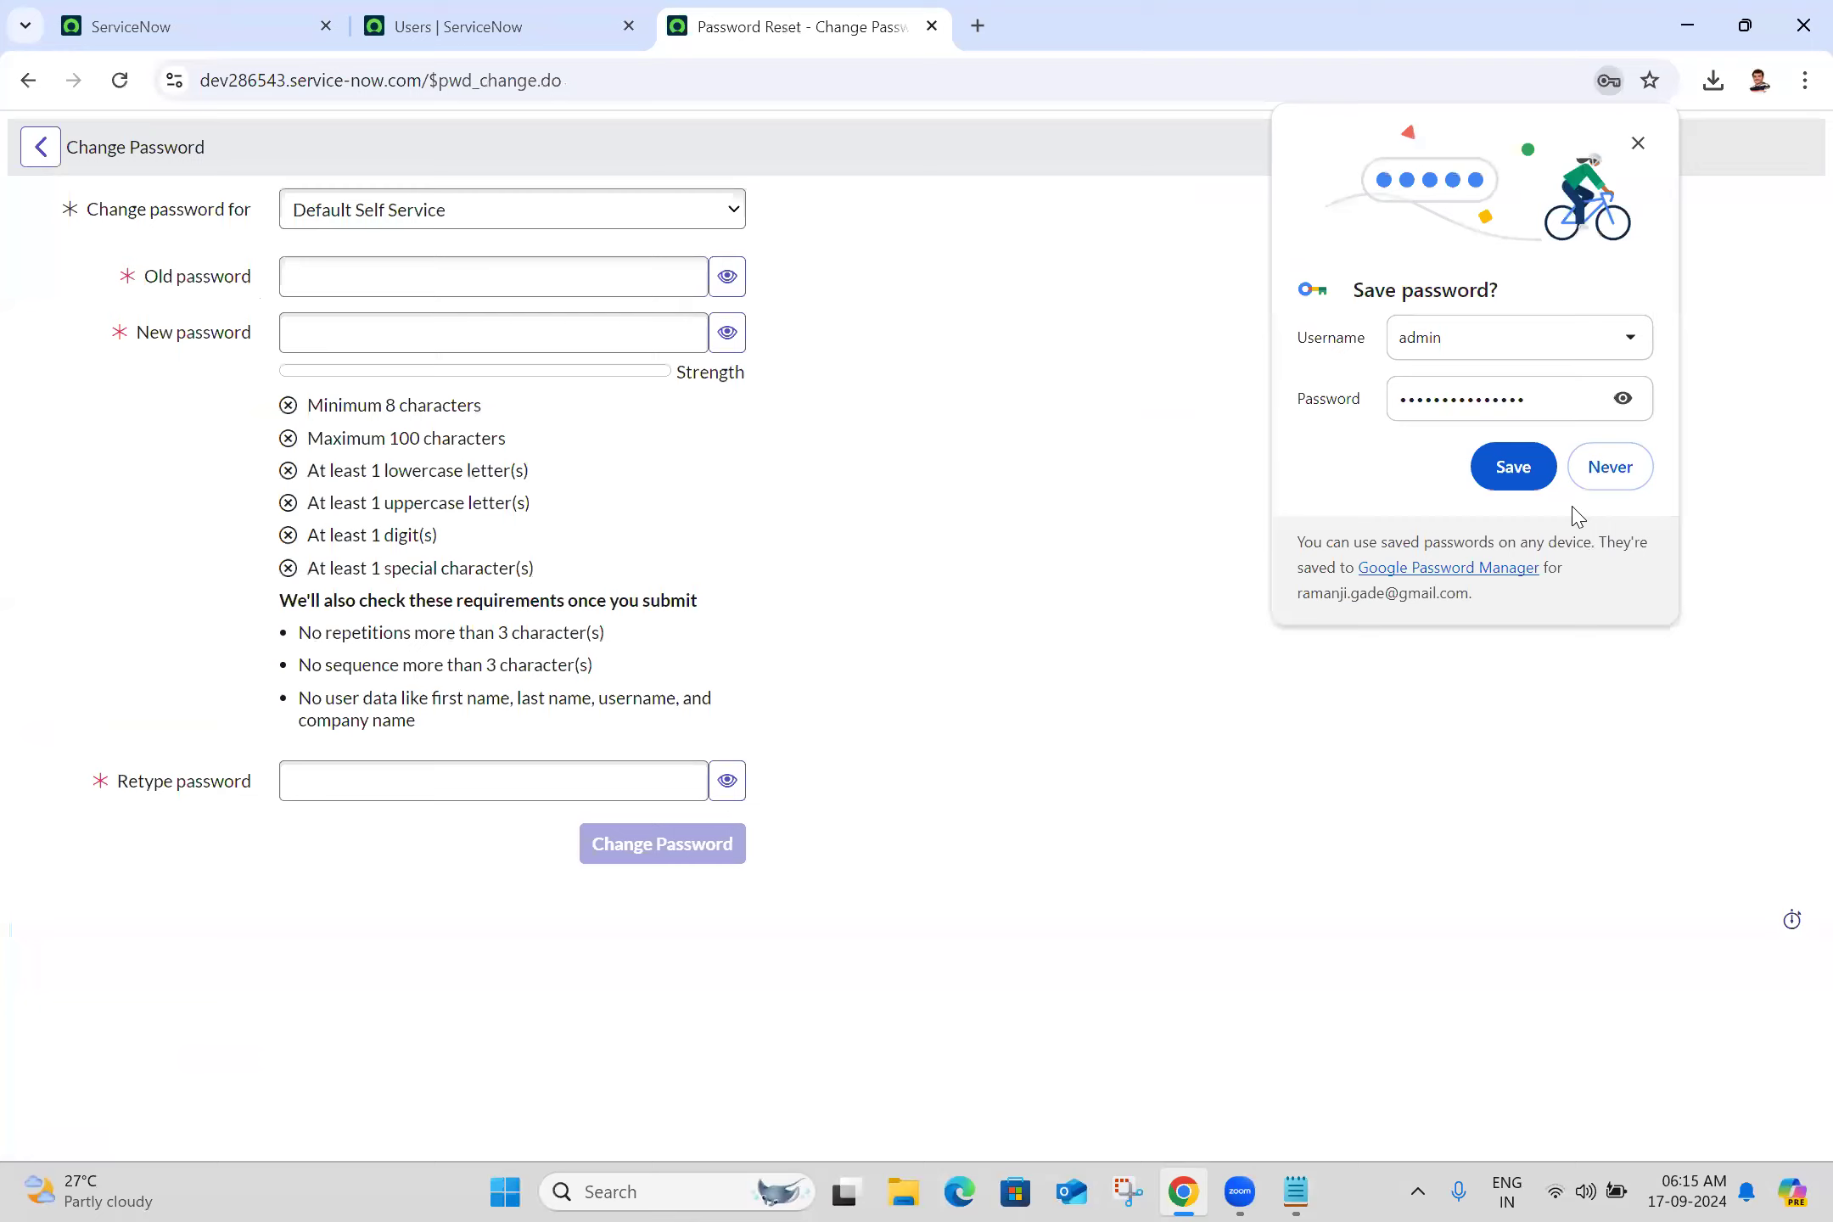
left_click(1611, 463)
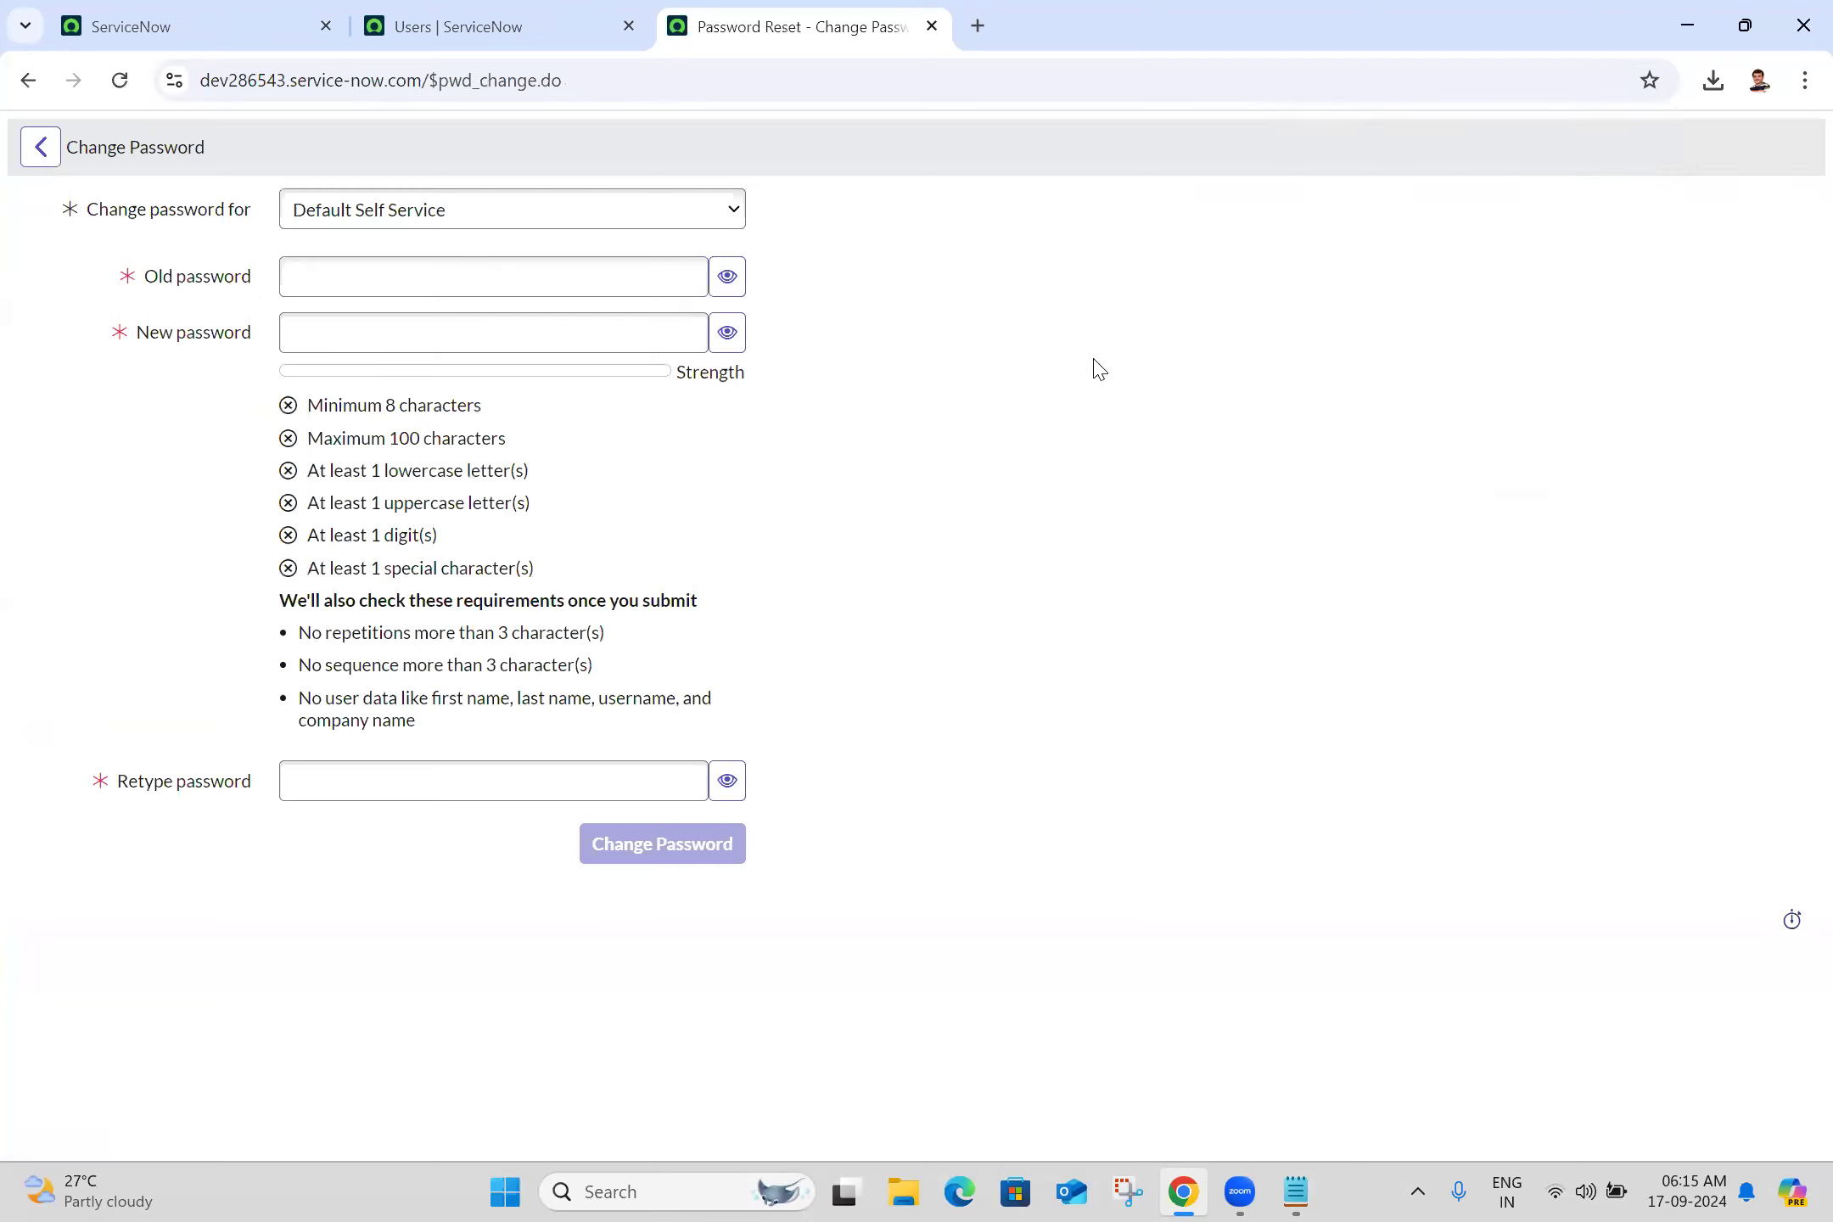
left_click(598, 274)
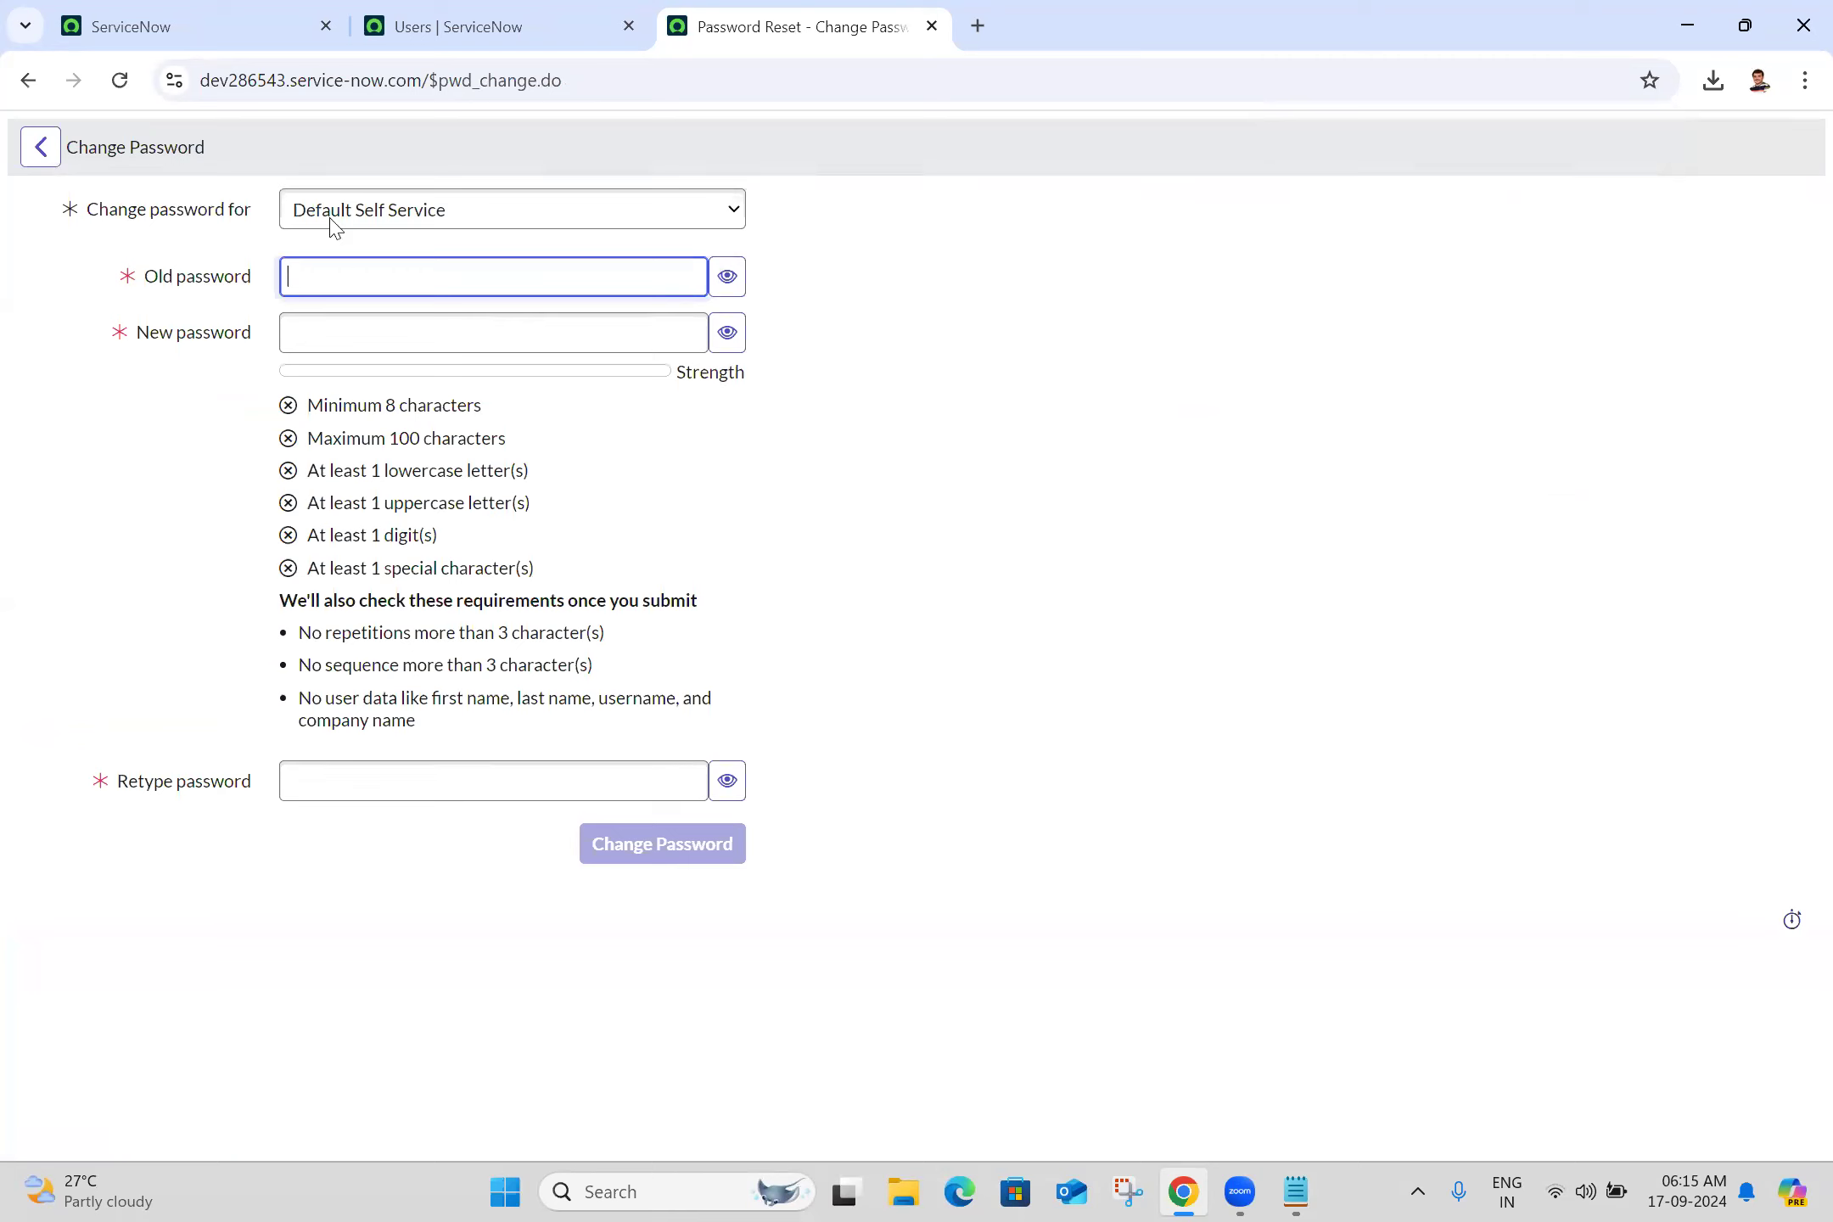
key("alt+Tab")
scroll(335, 228, "up", 3)
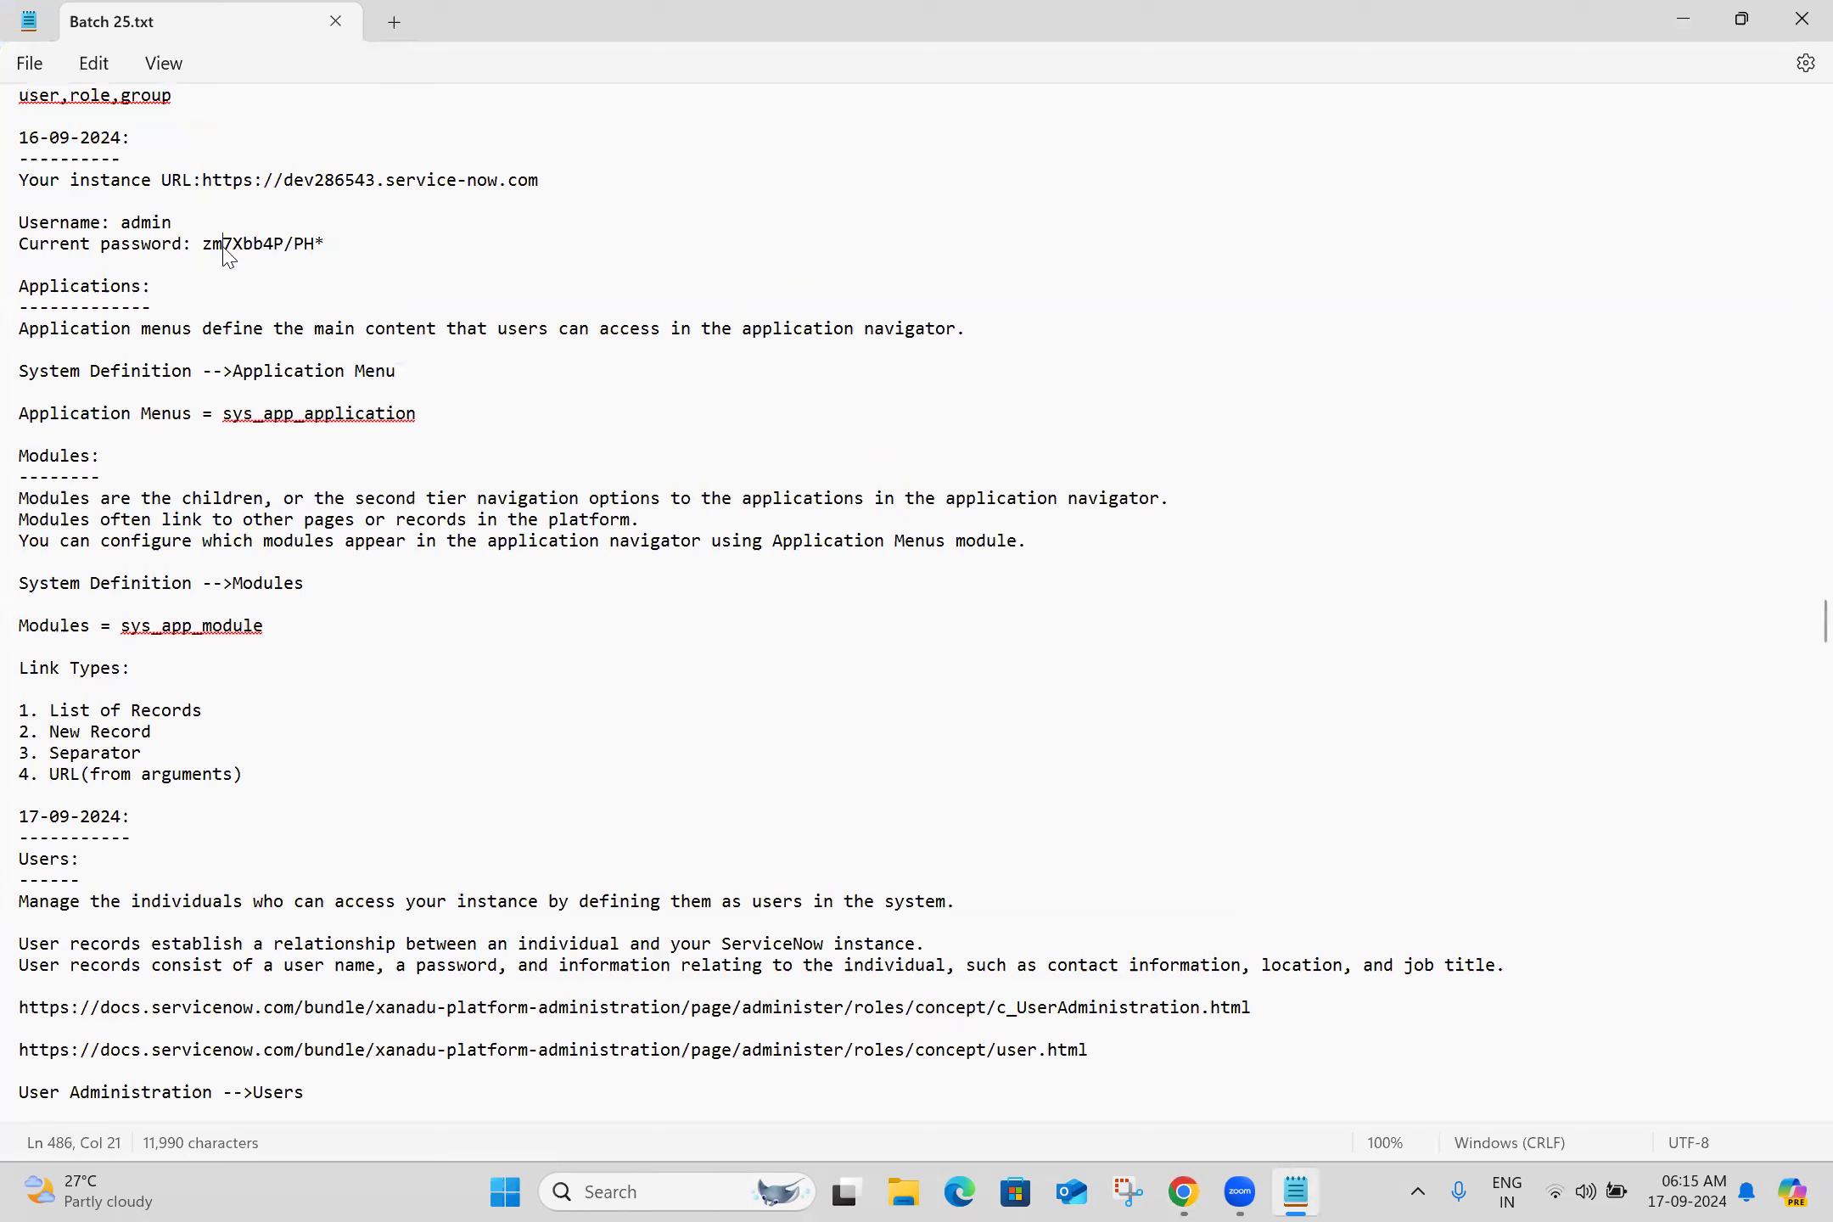
double_click(224, 245)
left_click(223, 246)
left_click(205, 249)
key("shift+Right")
key("shift+Right")
key("shift+Right")
key("shift+Right")
key("shift+Right")
key("shift+Right")
key("shift+Right")
key("shift+Right")
key("shift+Right")
key("shift+Right")
key("shift+Right")
key("shift+Right")
key("shift+Right")
key("shift+Left")
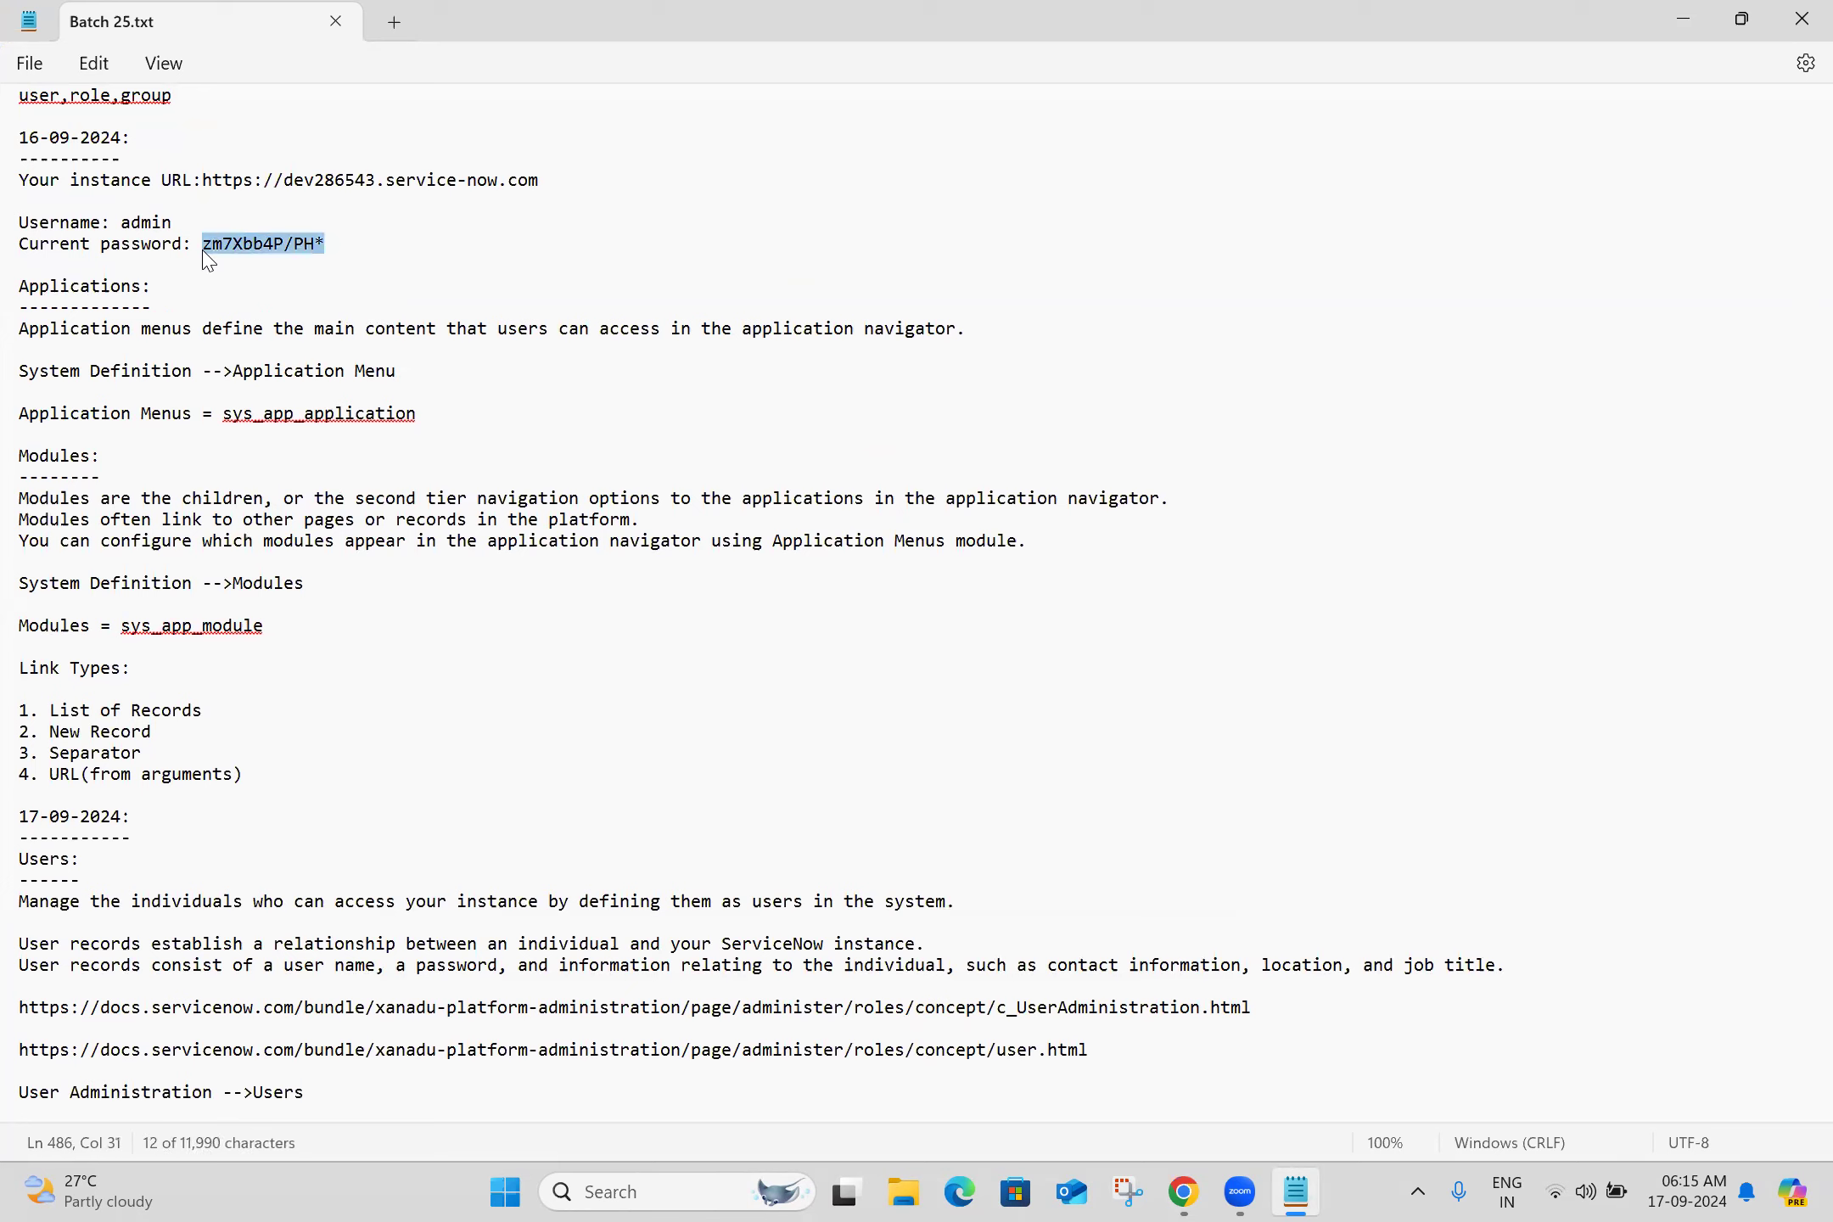
left_click(360, 248)
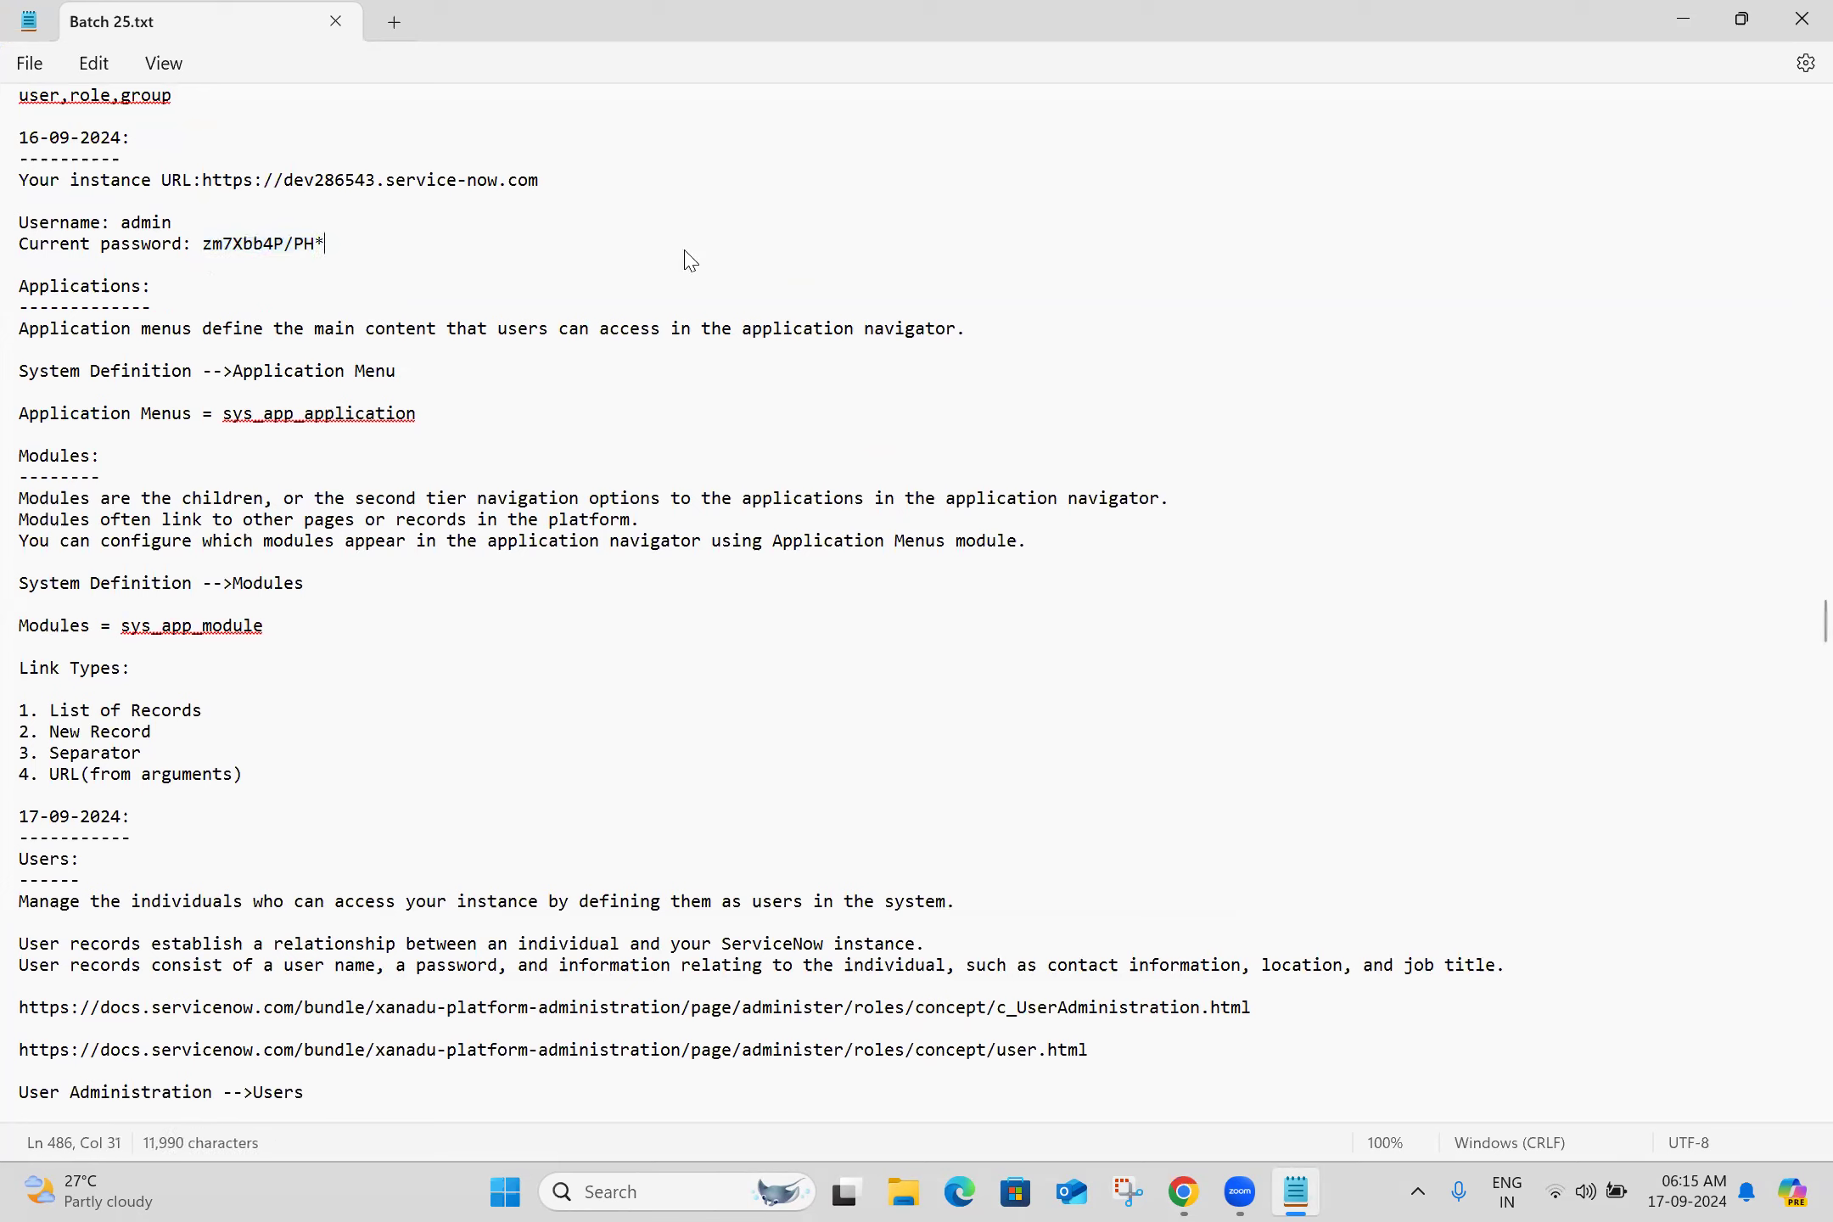
key("alt+Tab")
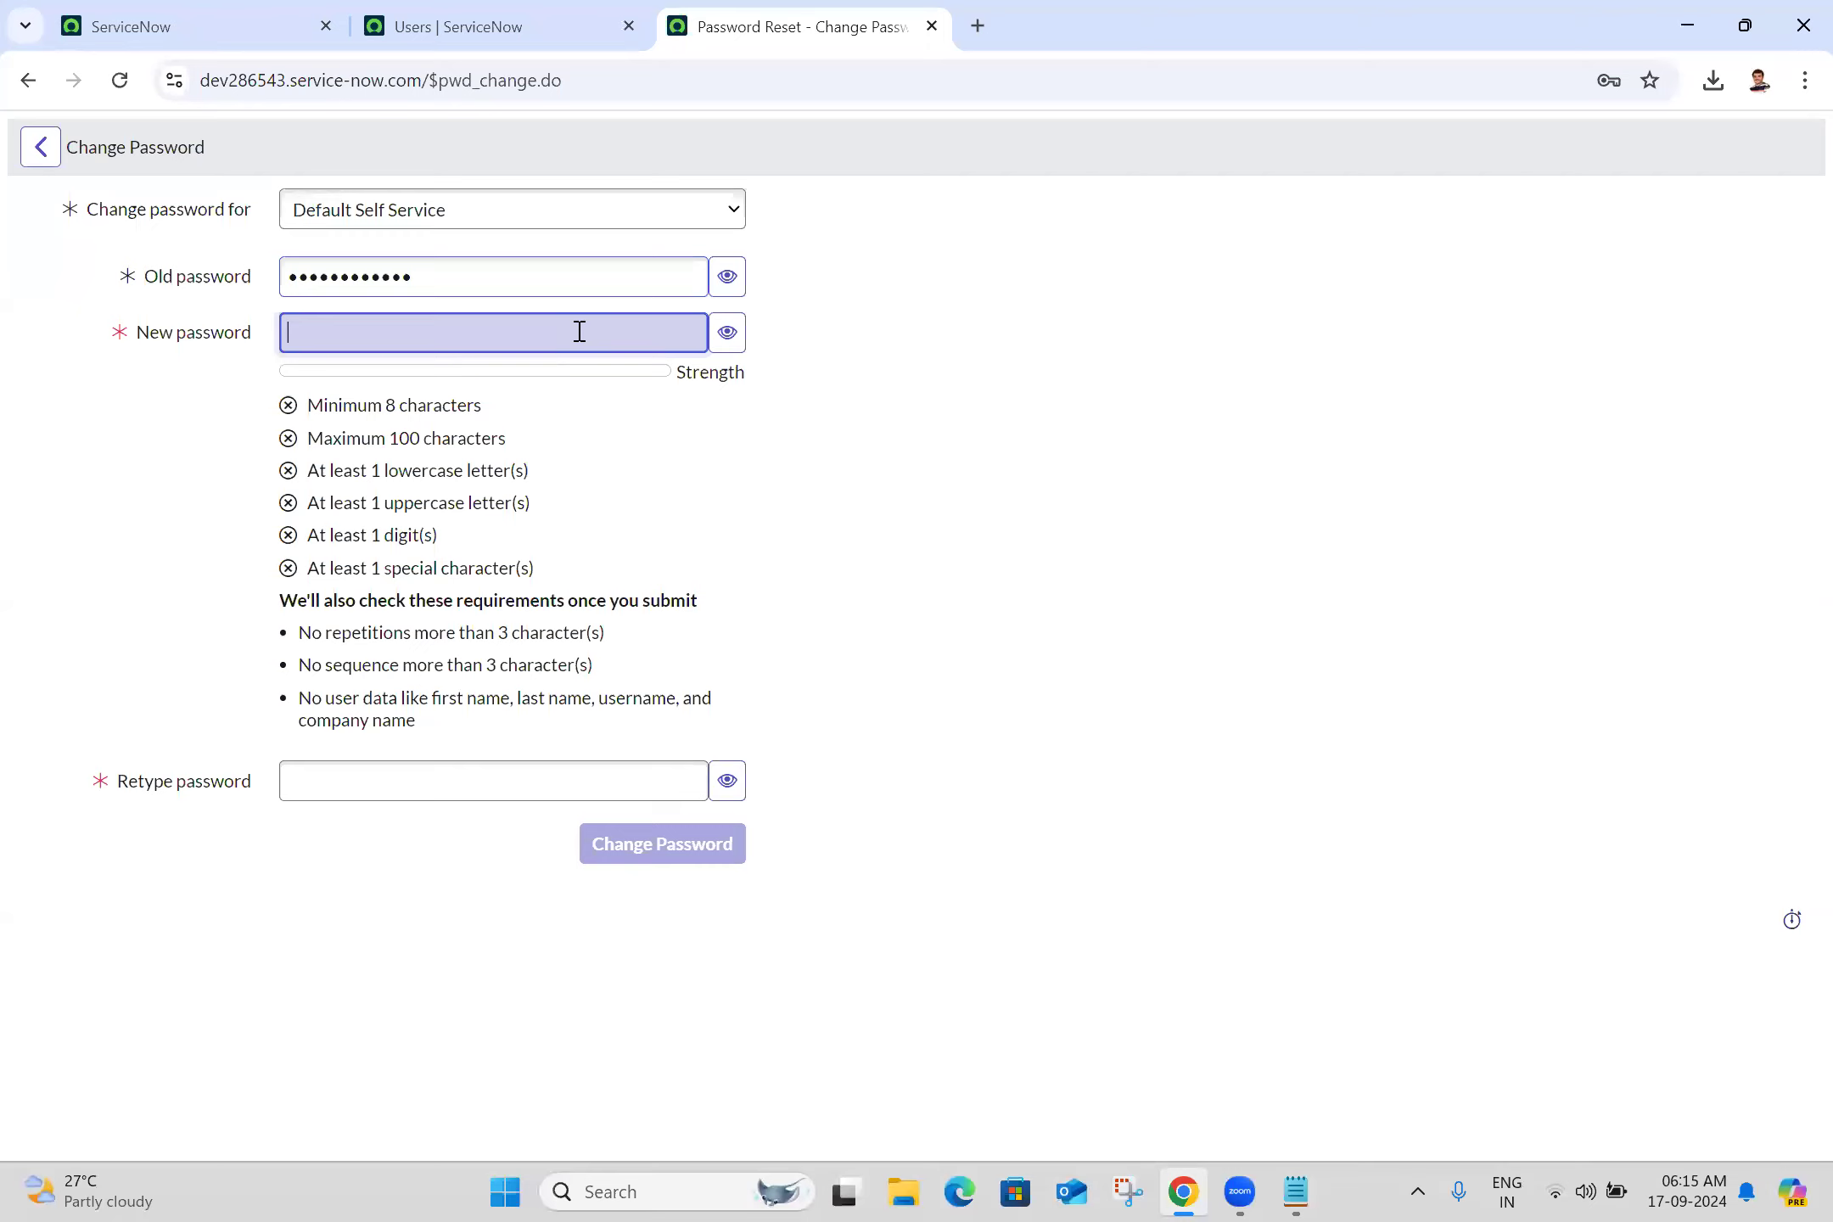
Enter a new compliant password and its matching retype, then submit the change
type("••")
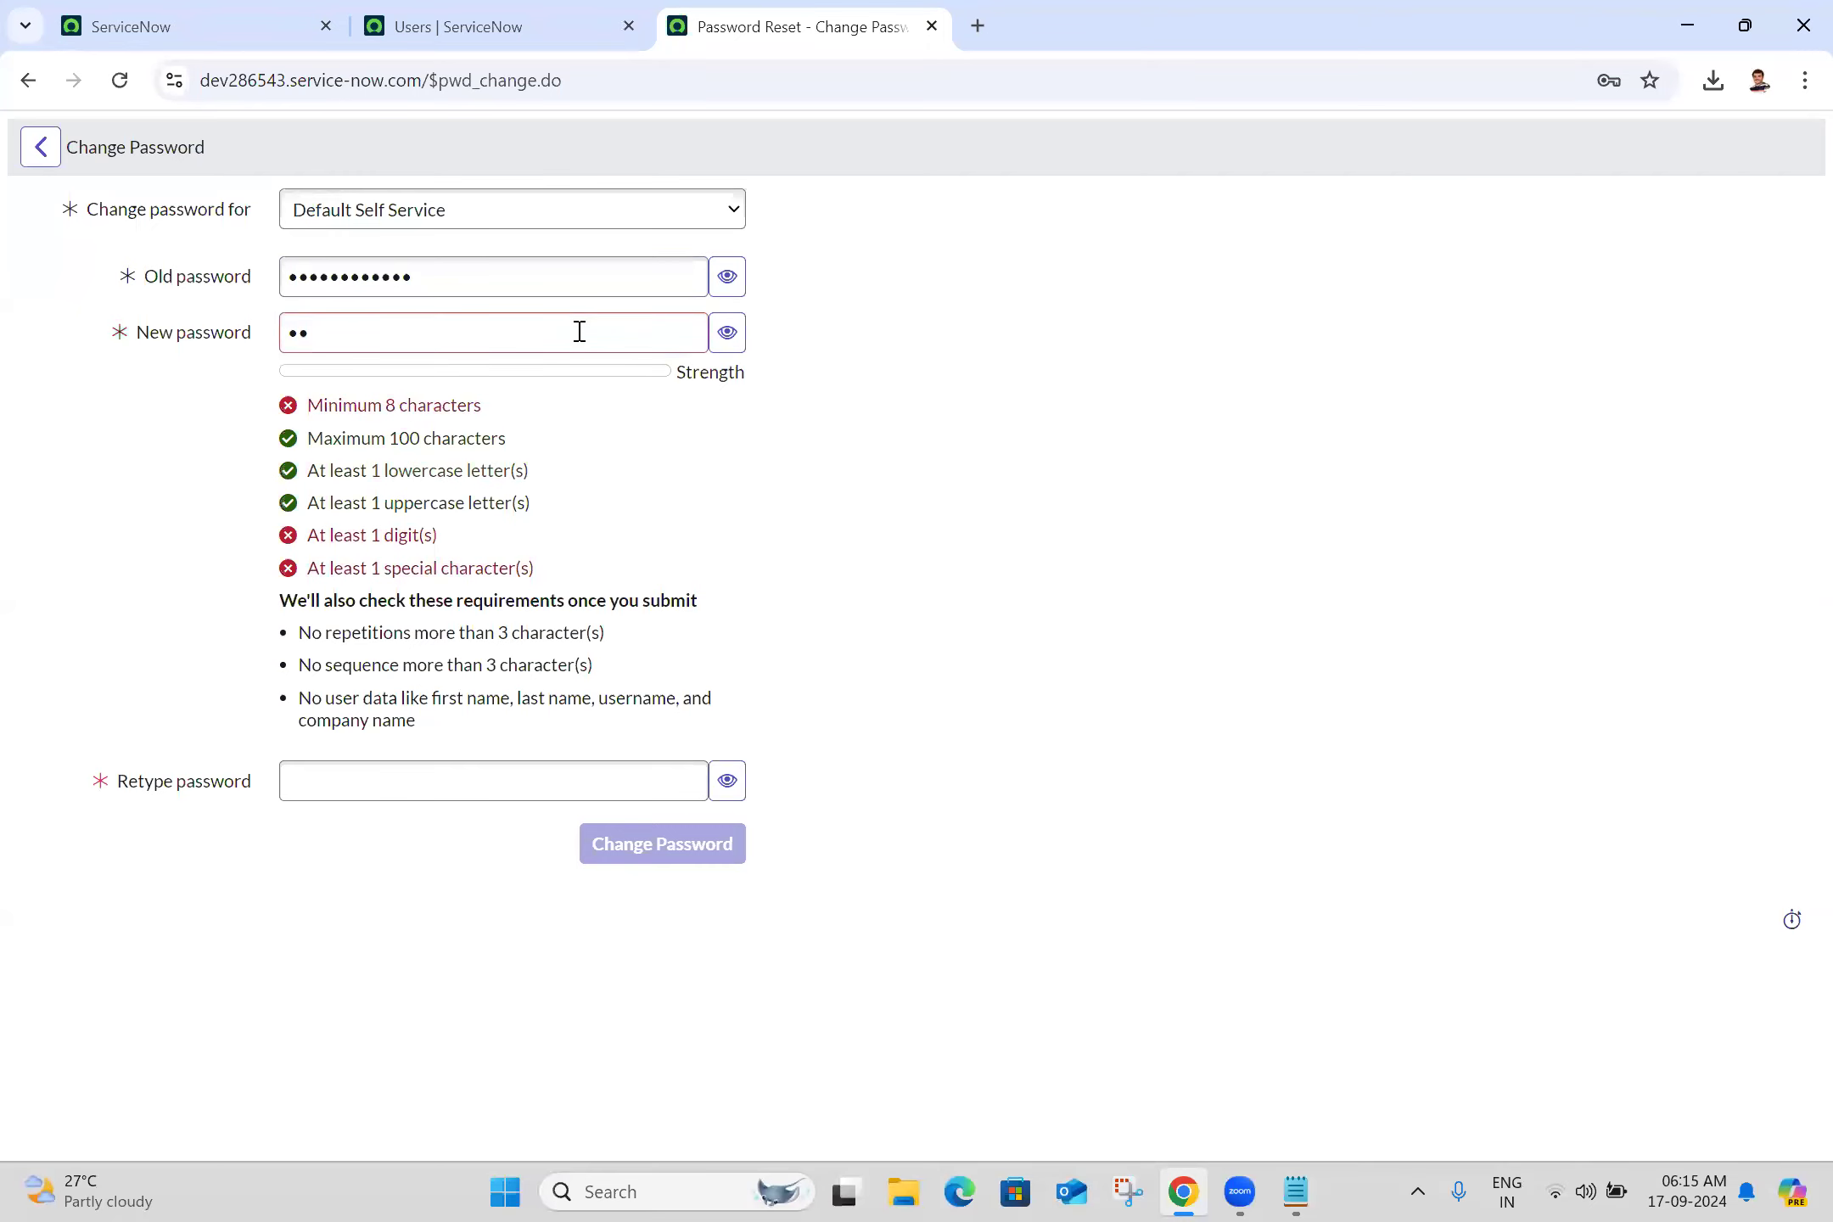
type("••••••••••")
left_click(527, 769)
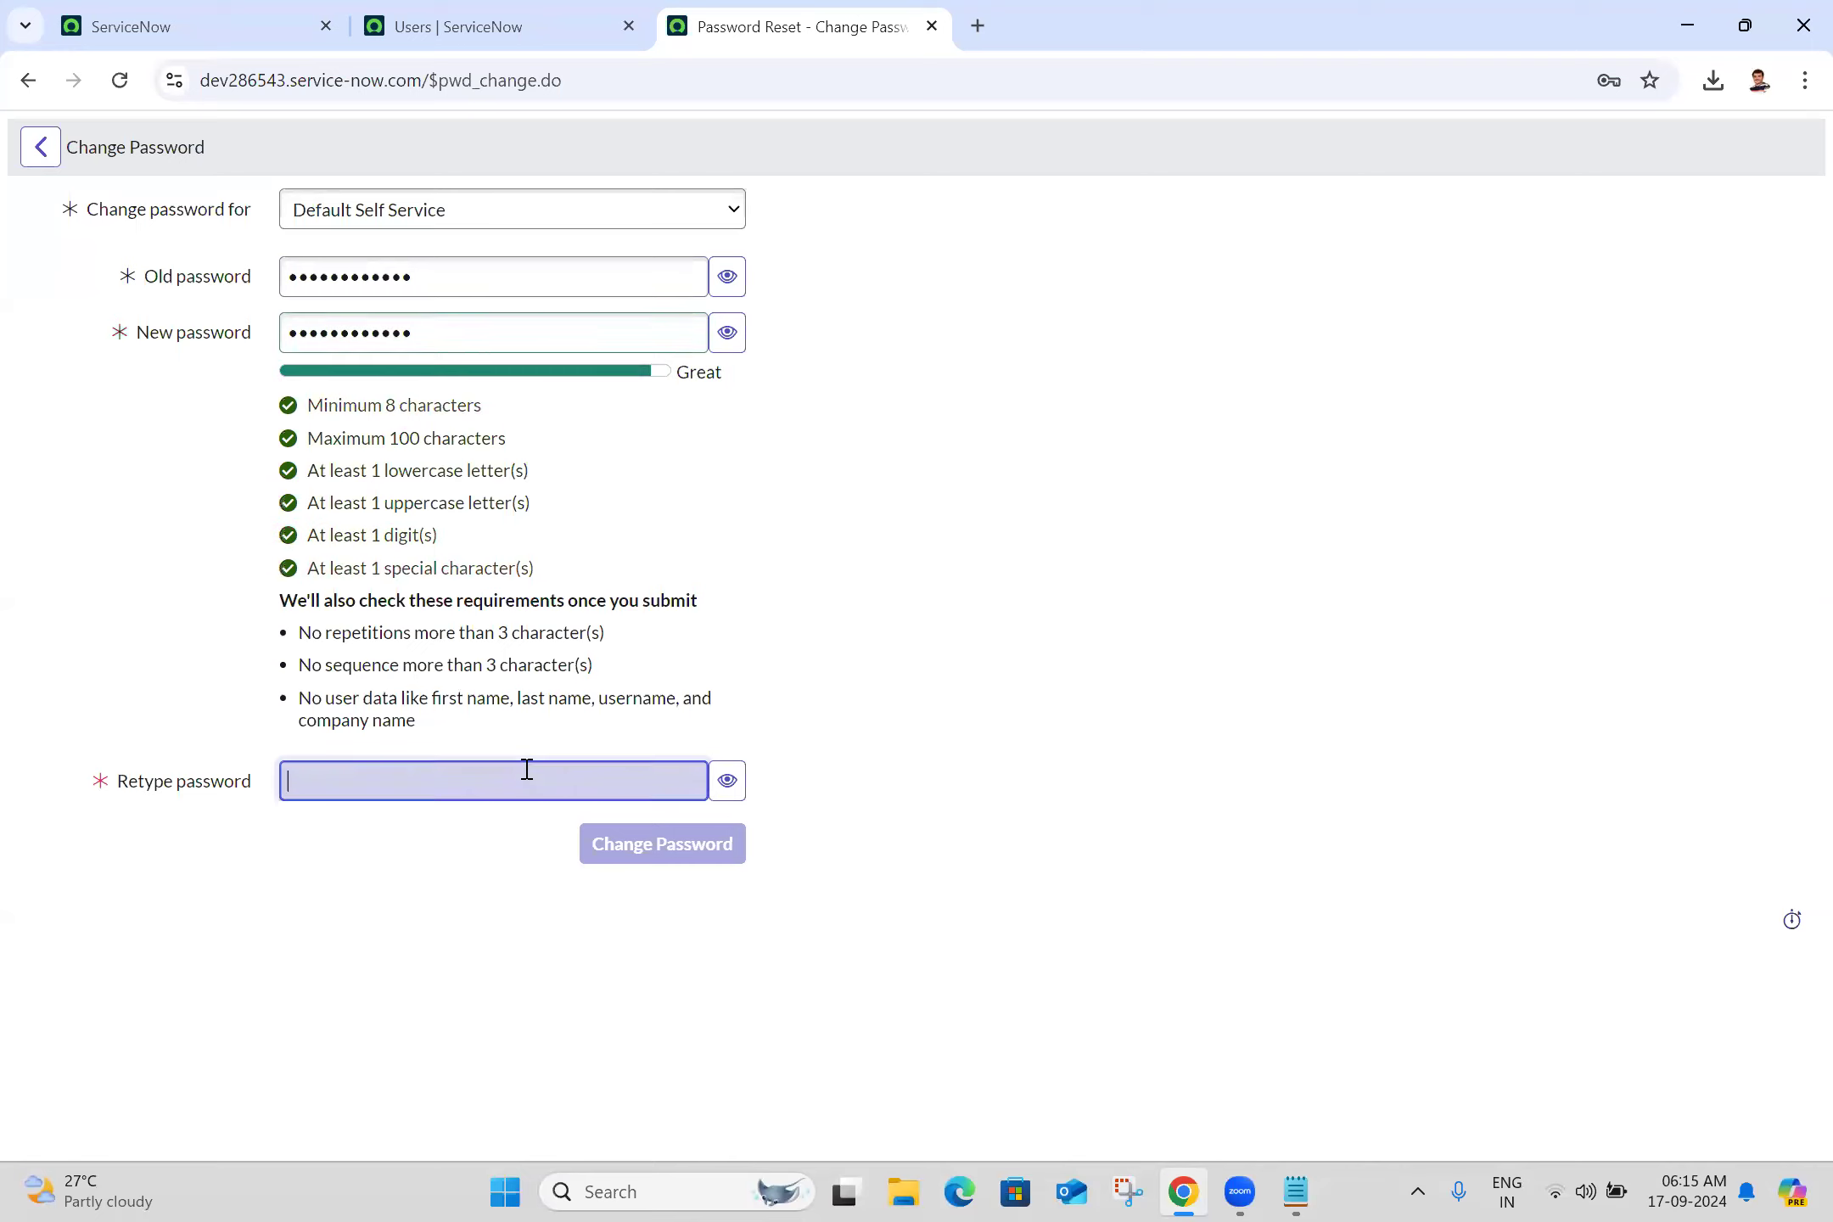
type("•••••••••••")
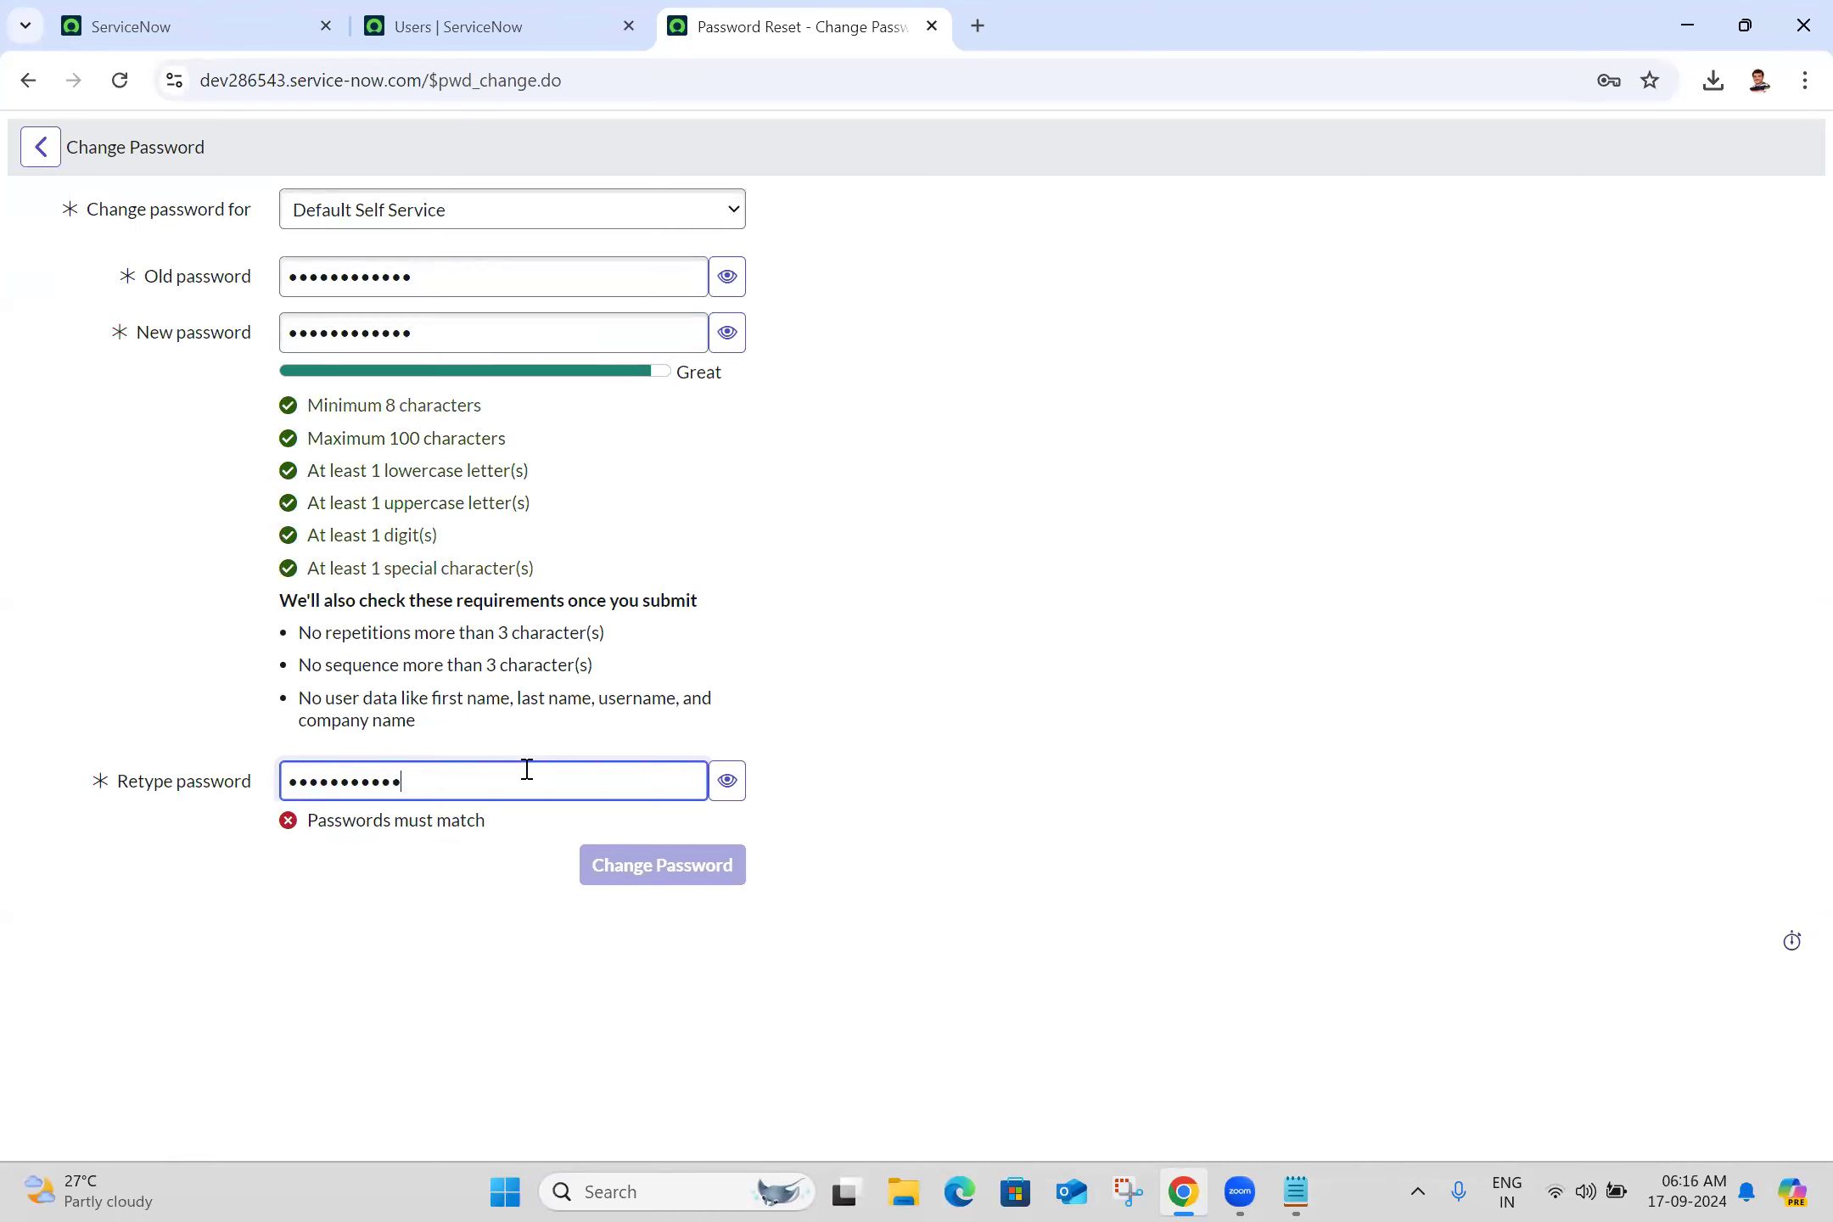
type("•")
left_click(695, 883)
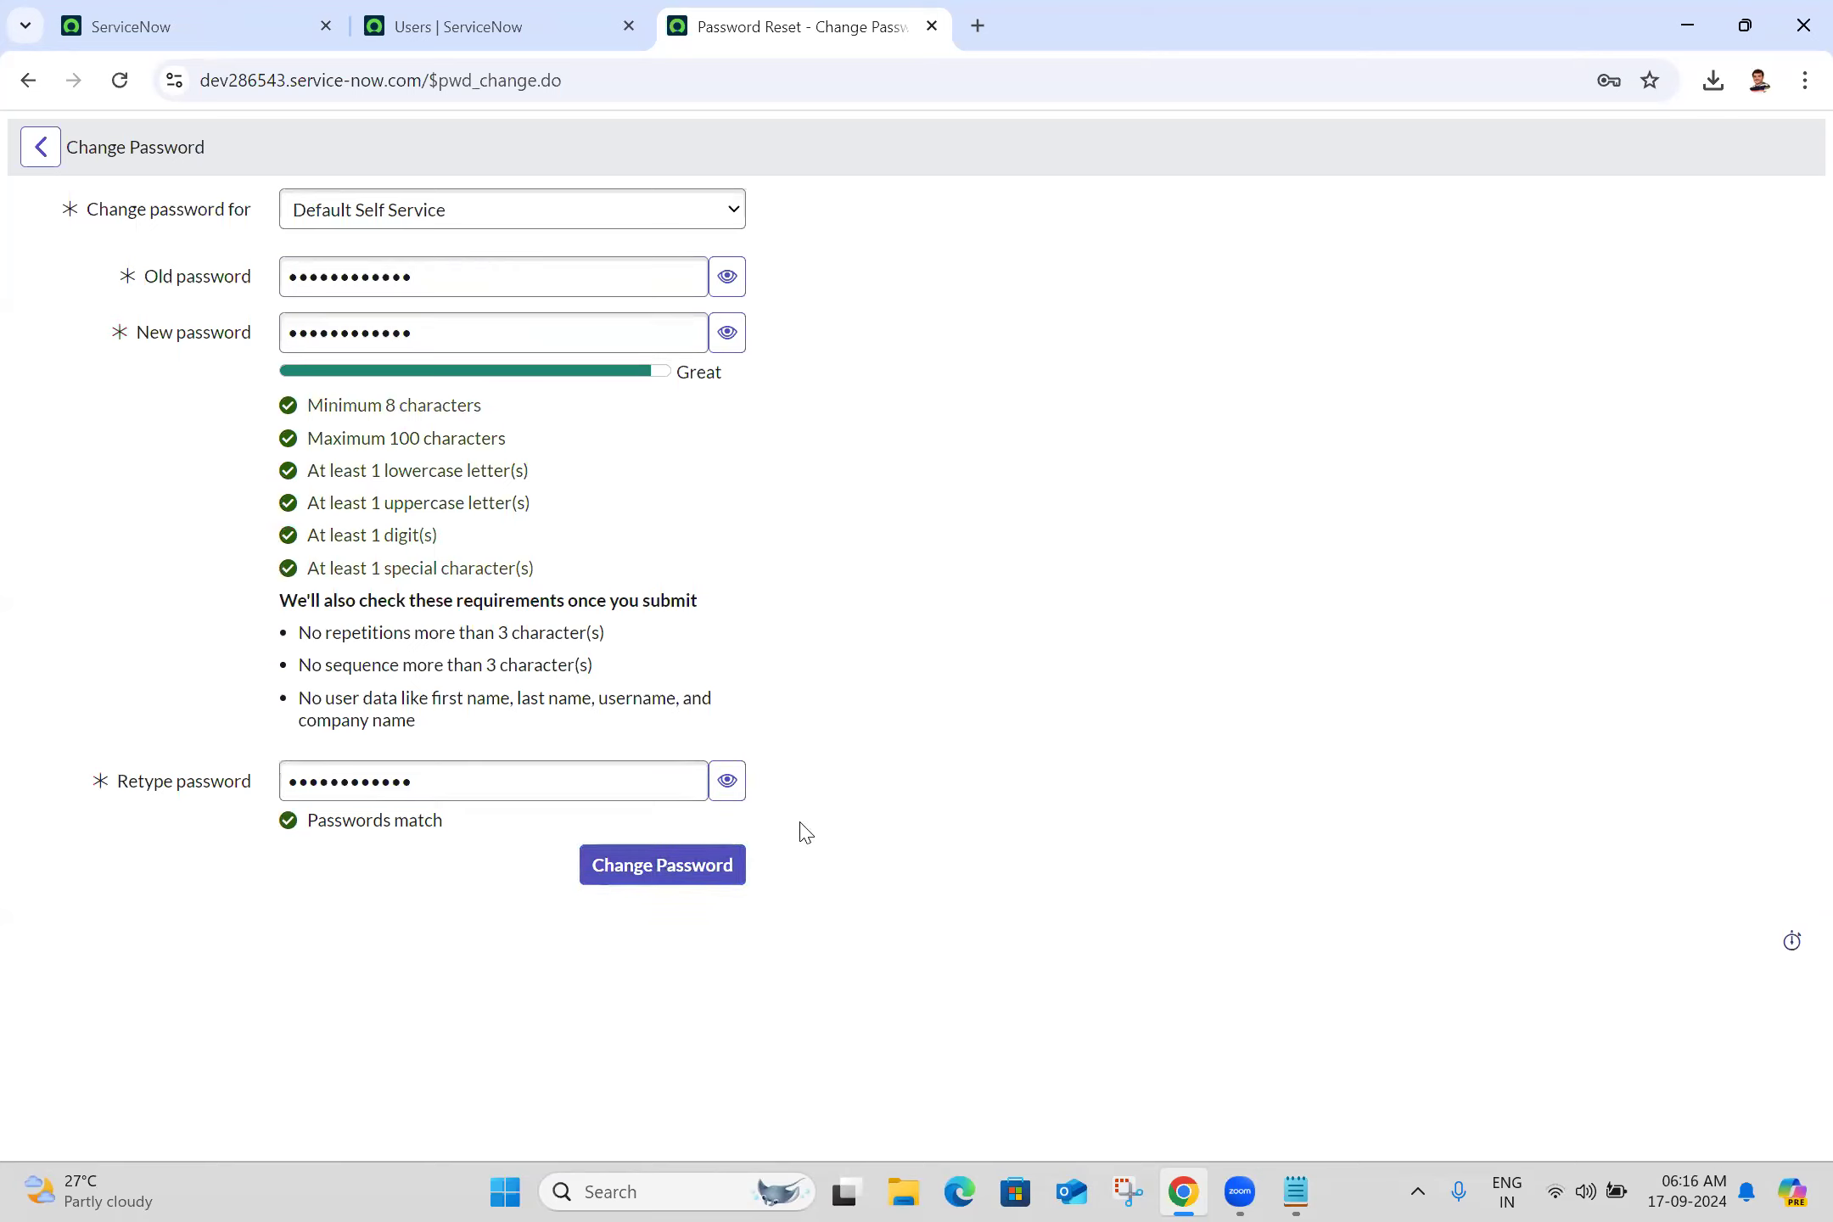
left_click(651, 871)
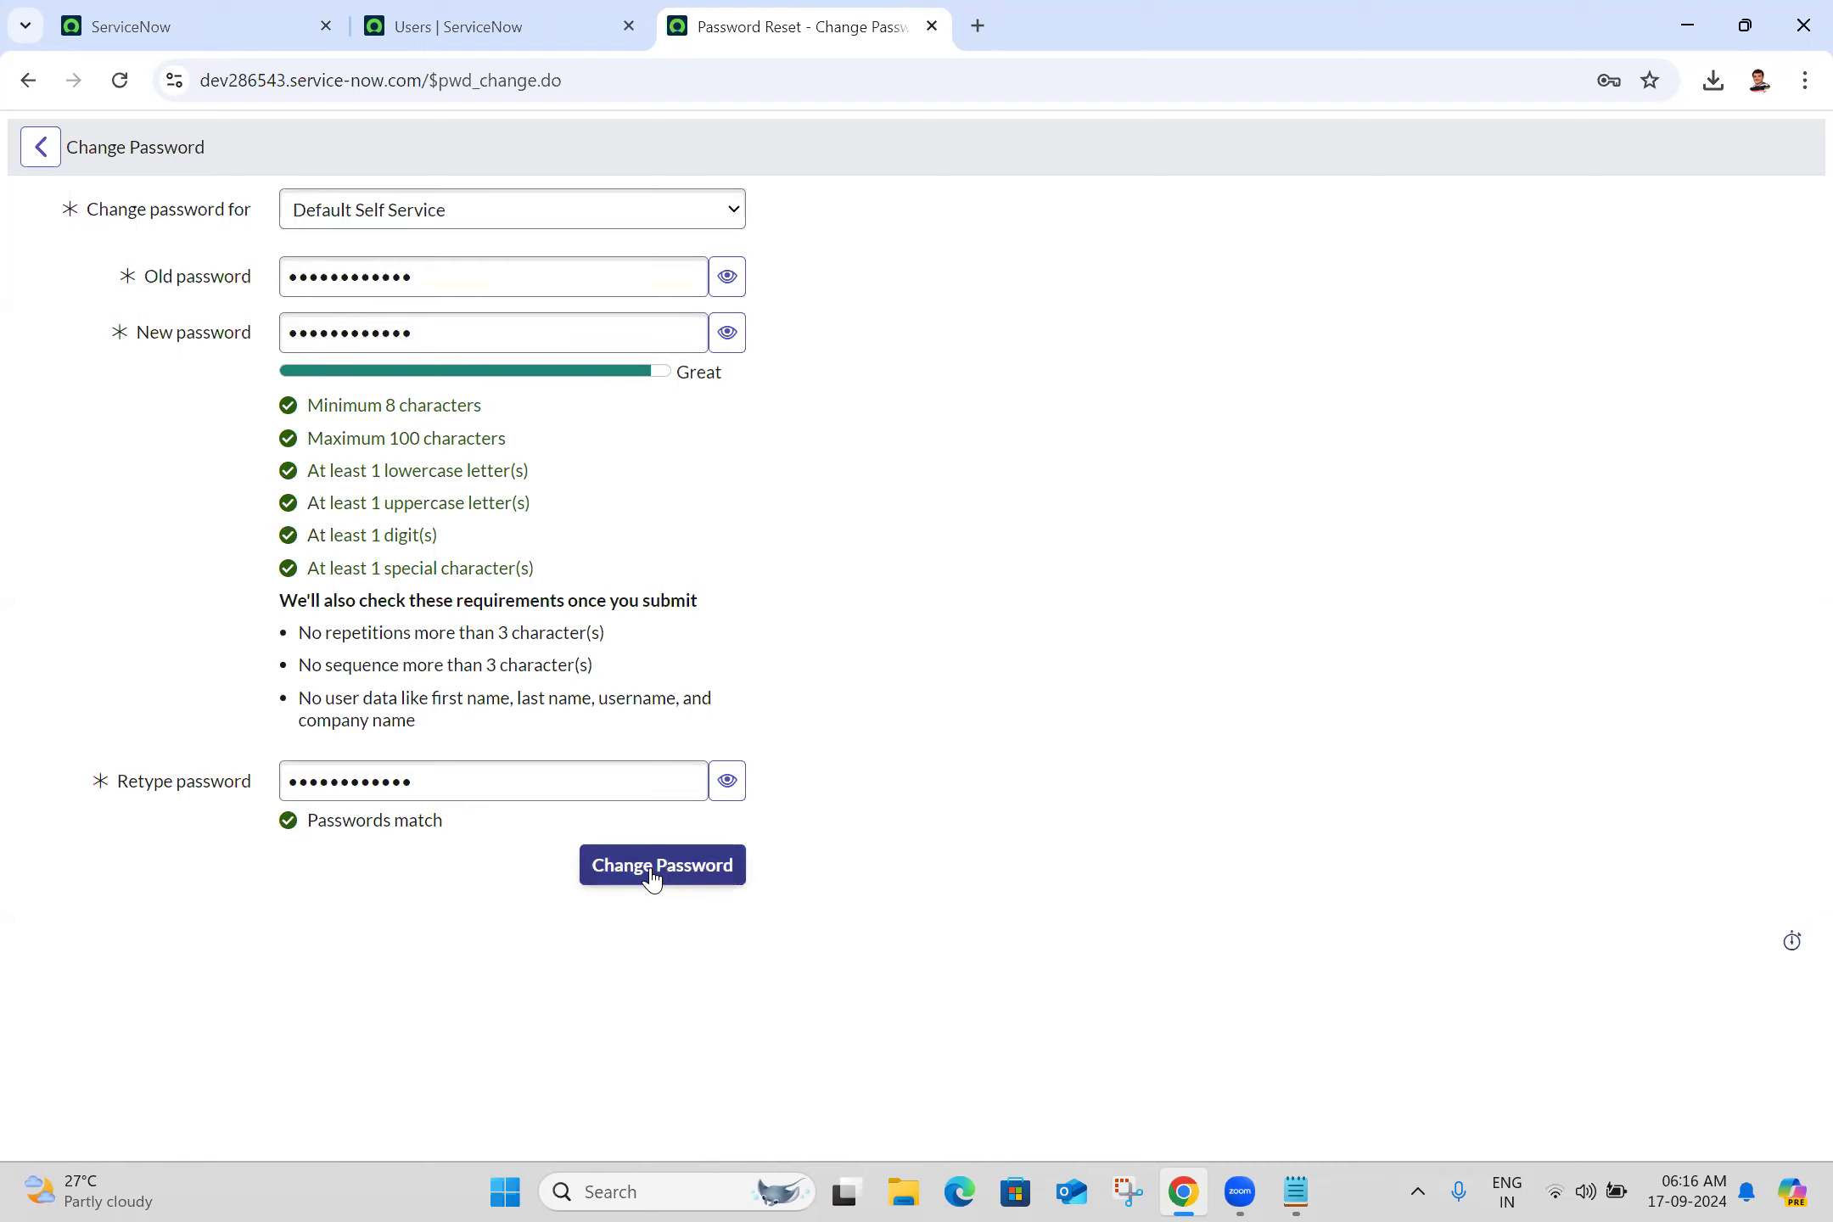
left_click(651, 874)
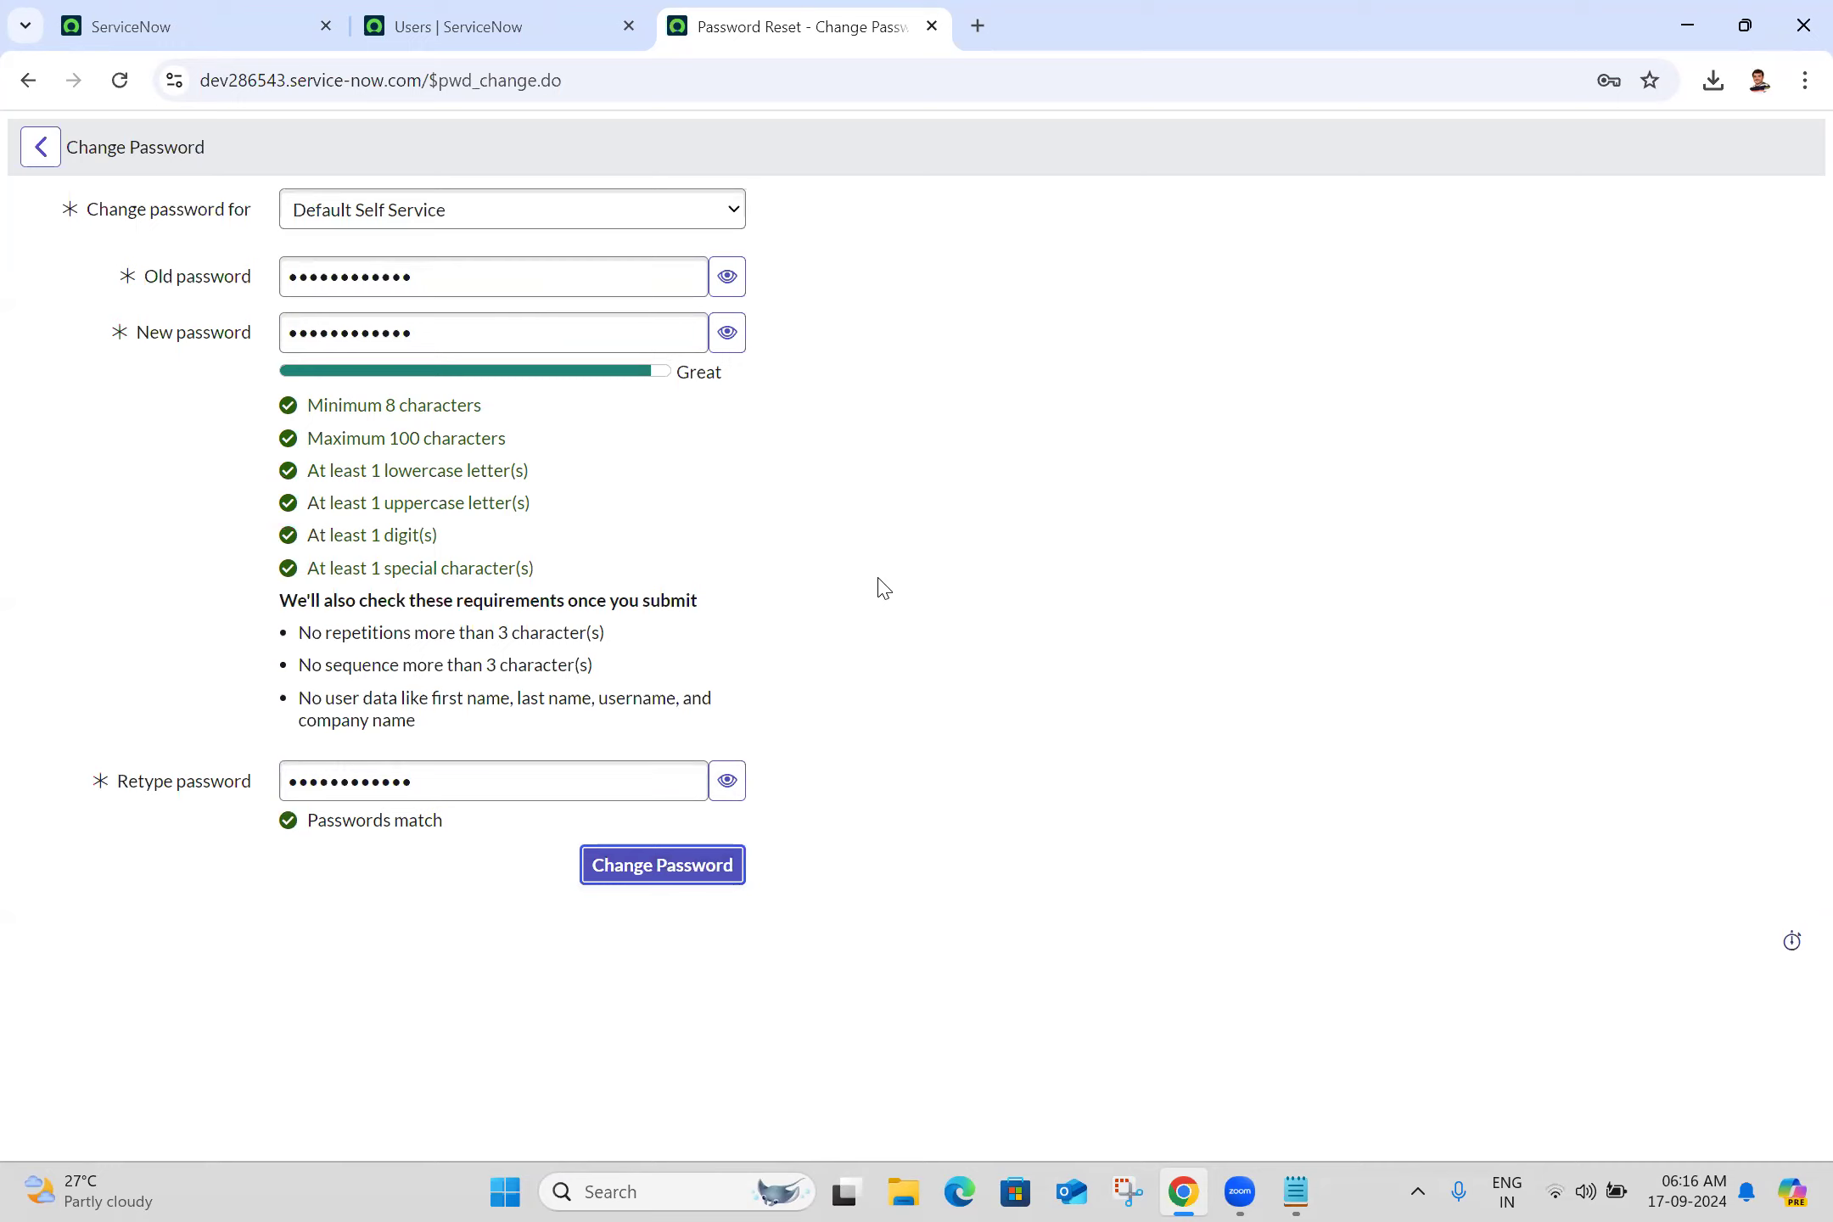
left_click(663, 862)
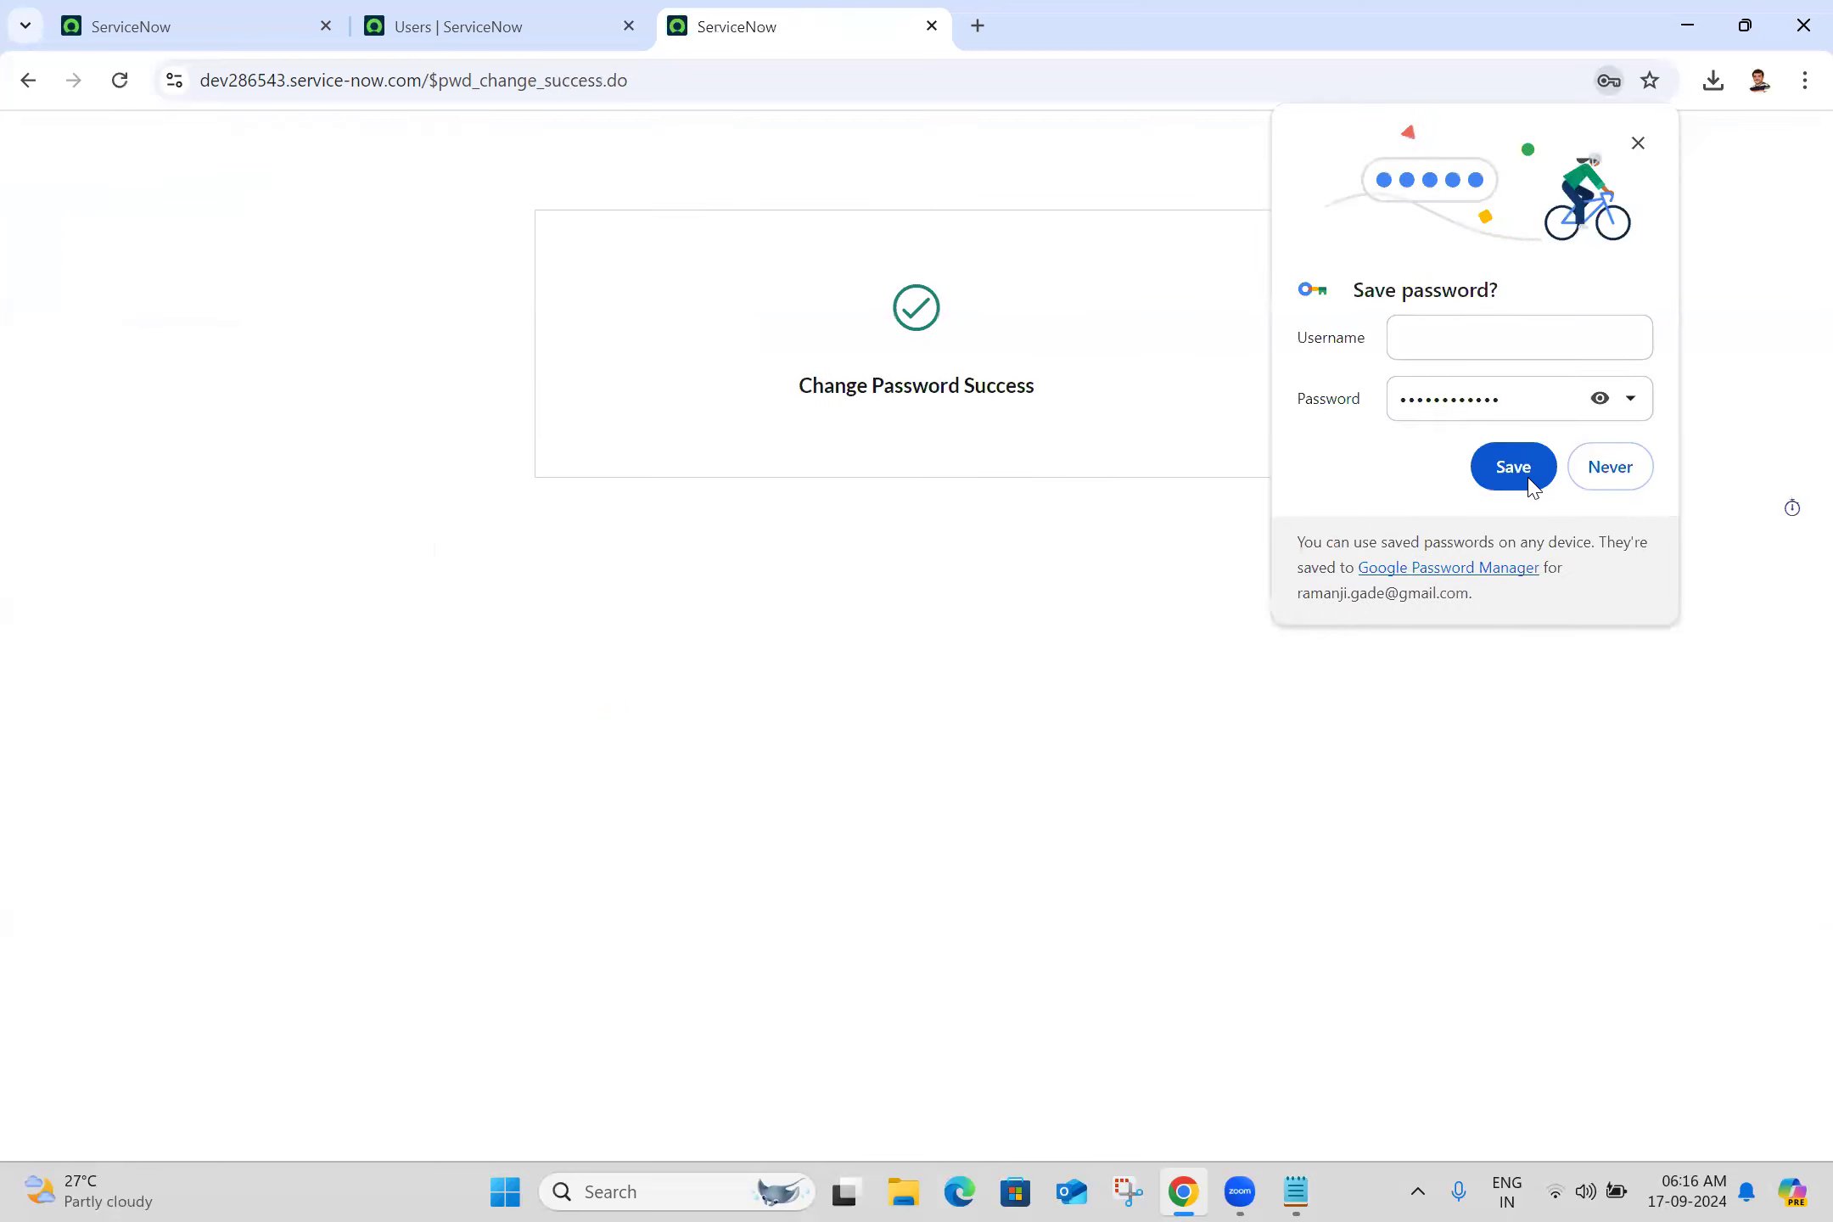
Save the new password in Chrome under username admin
left_click(1449, 331)
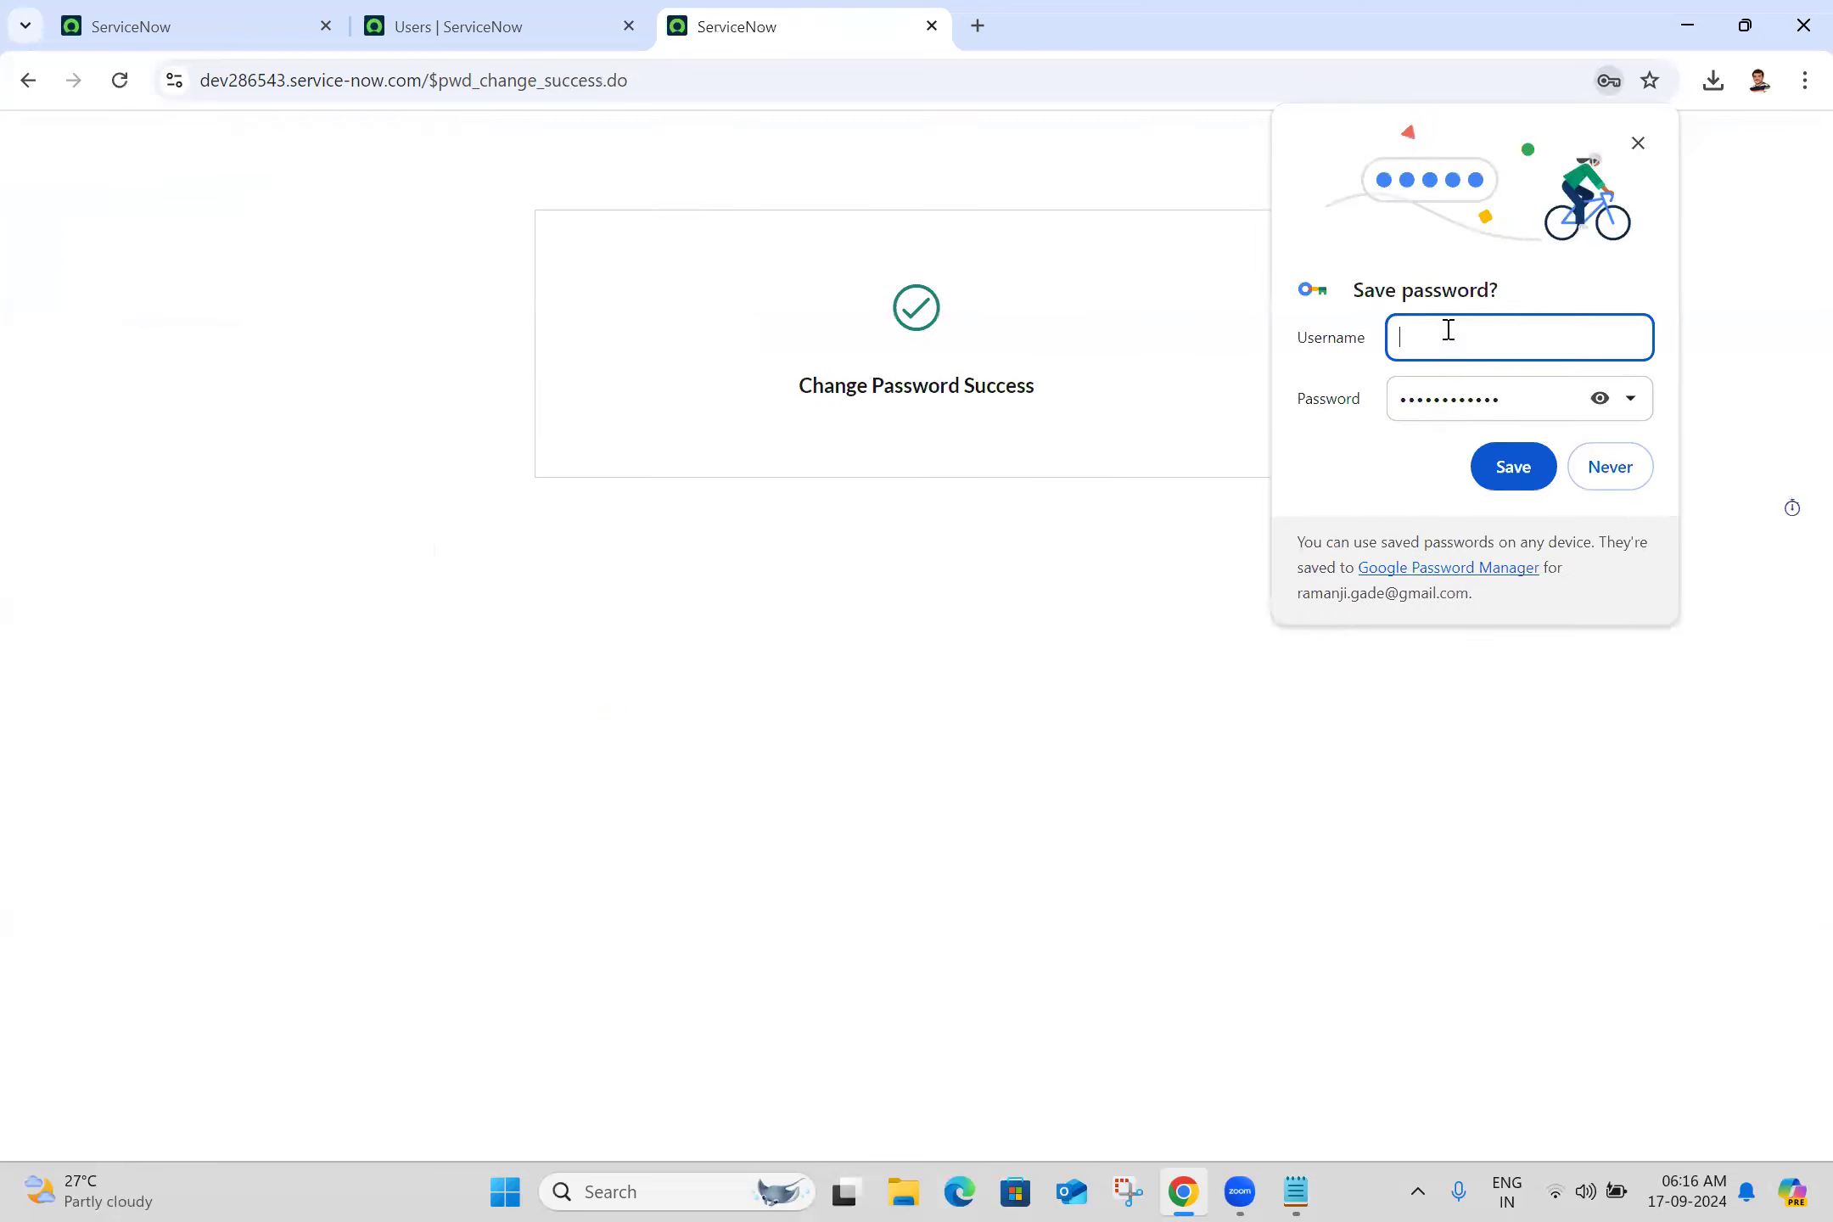
type("admin")
left_click(1513, 467)
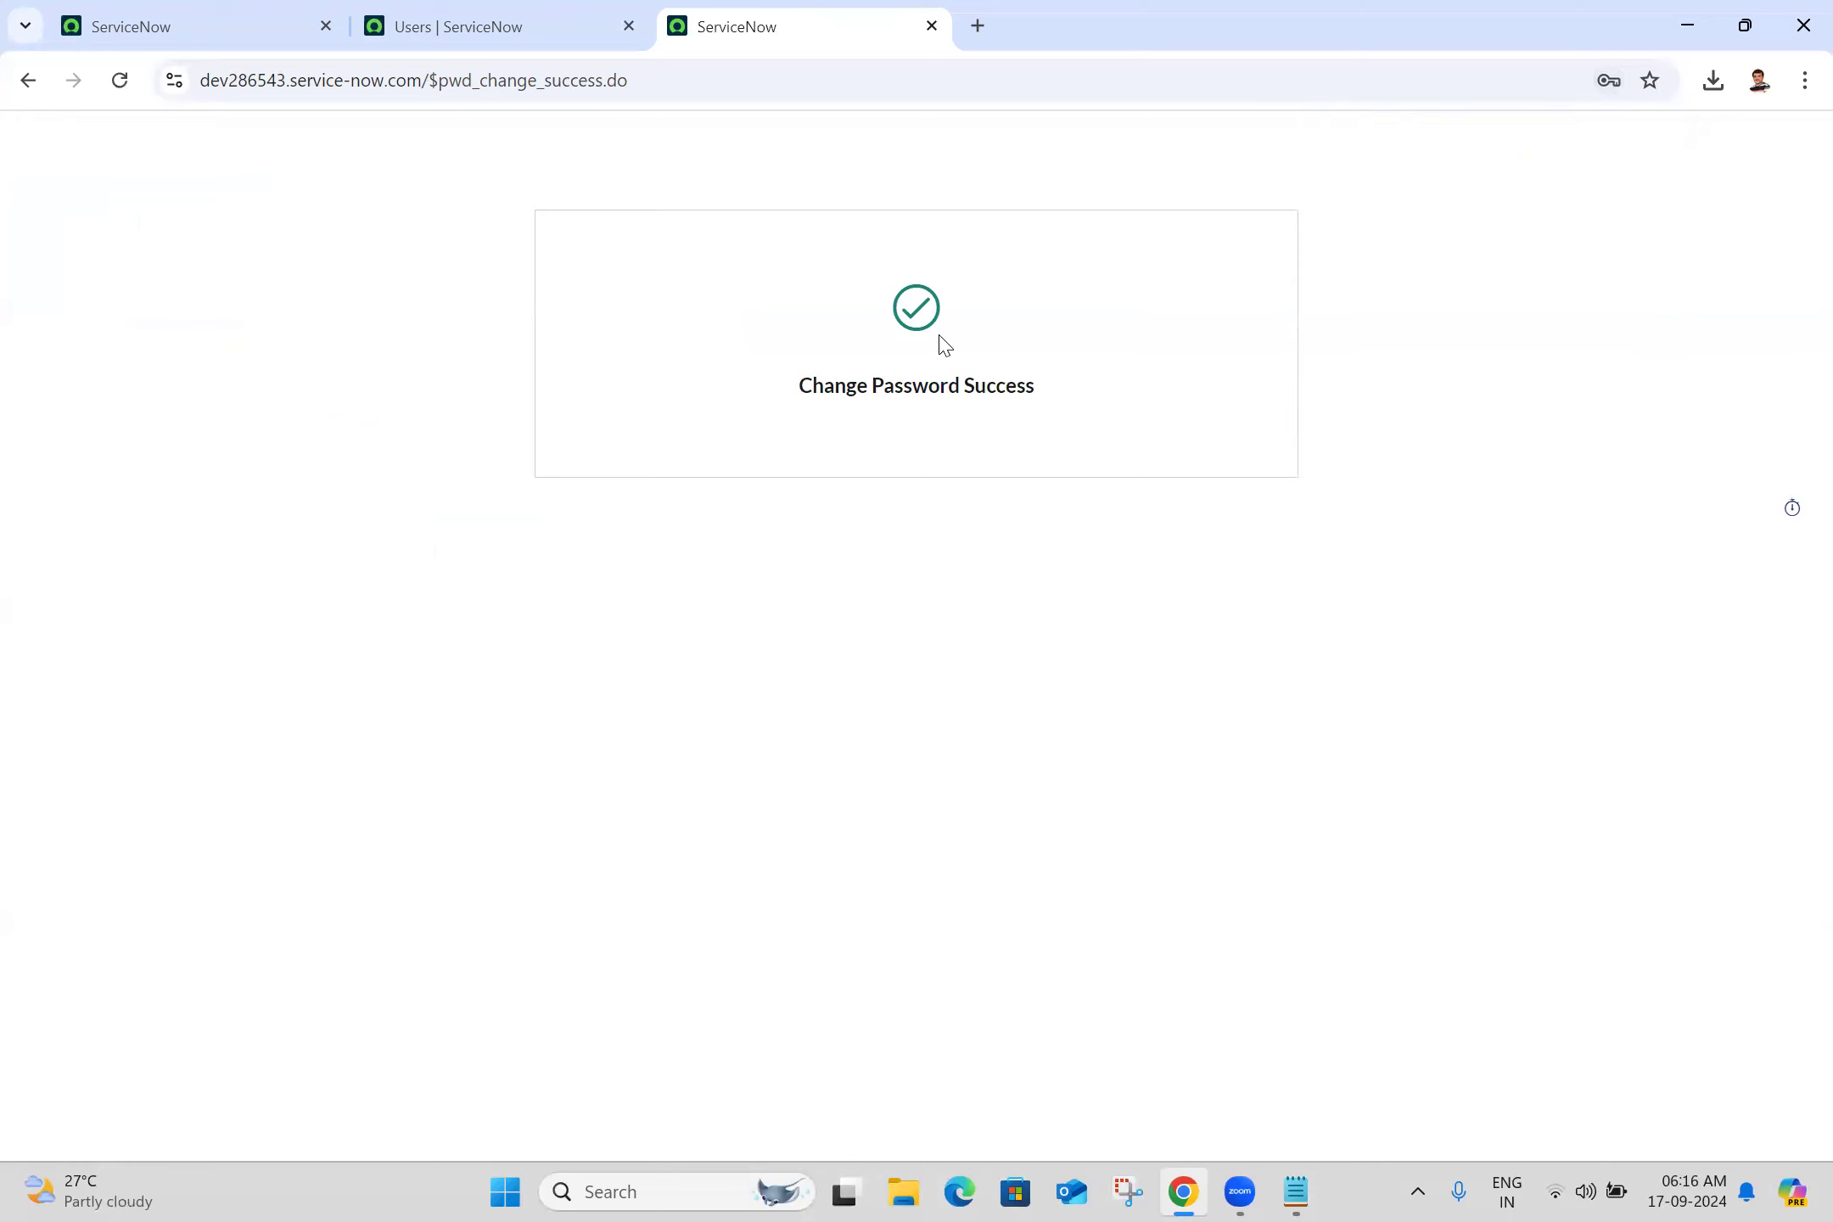
Close the success page and log out of ServiceNow
left_click(931, 26)
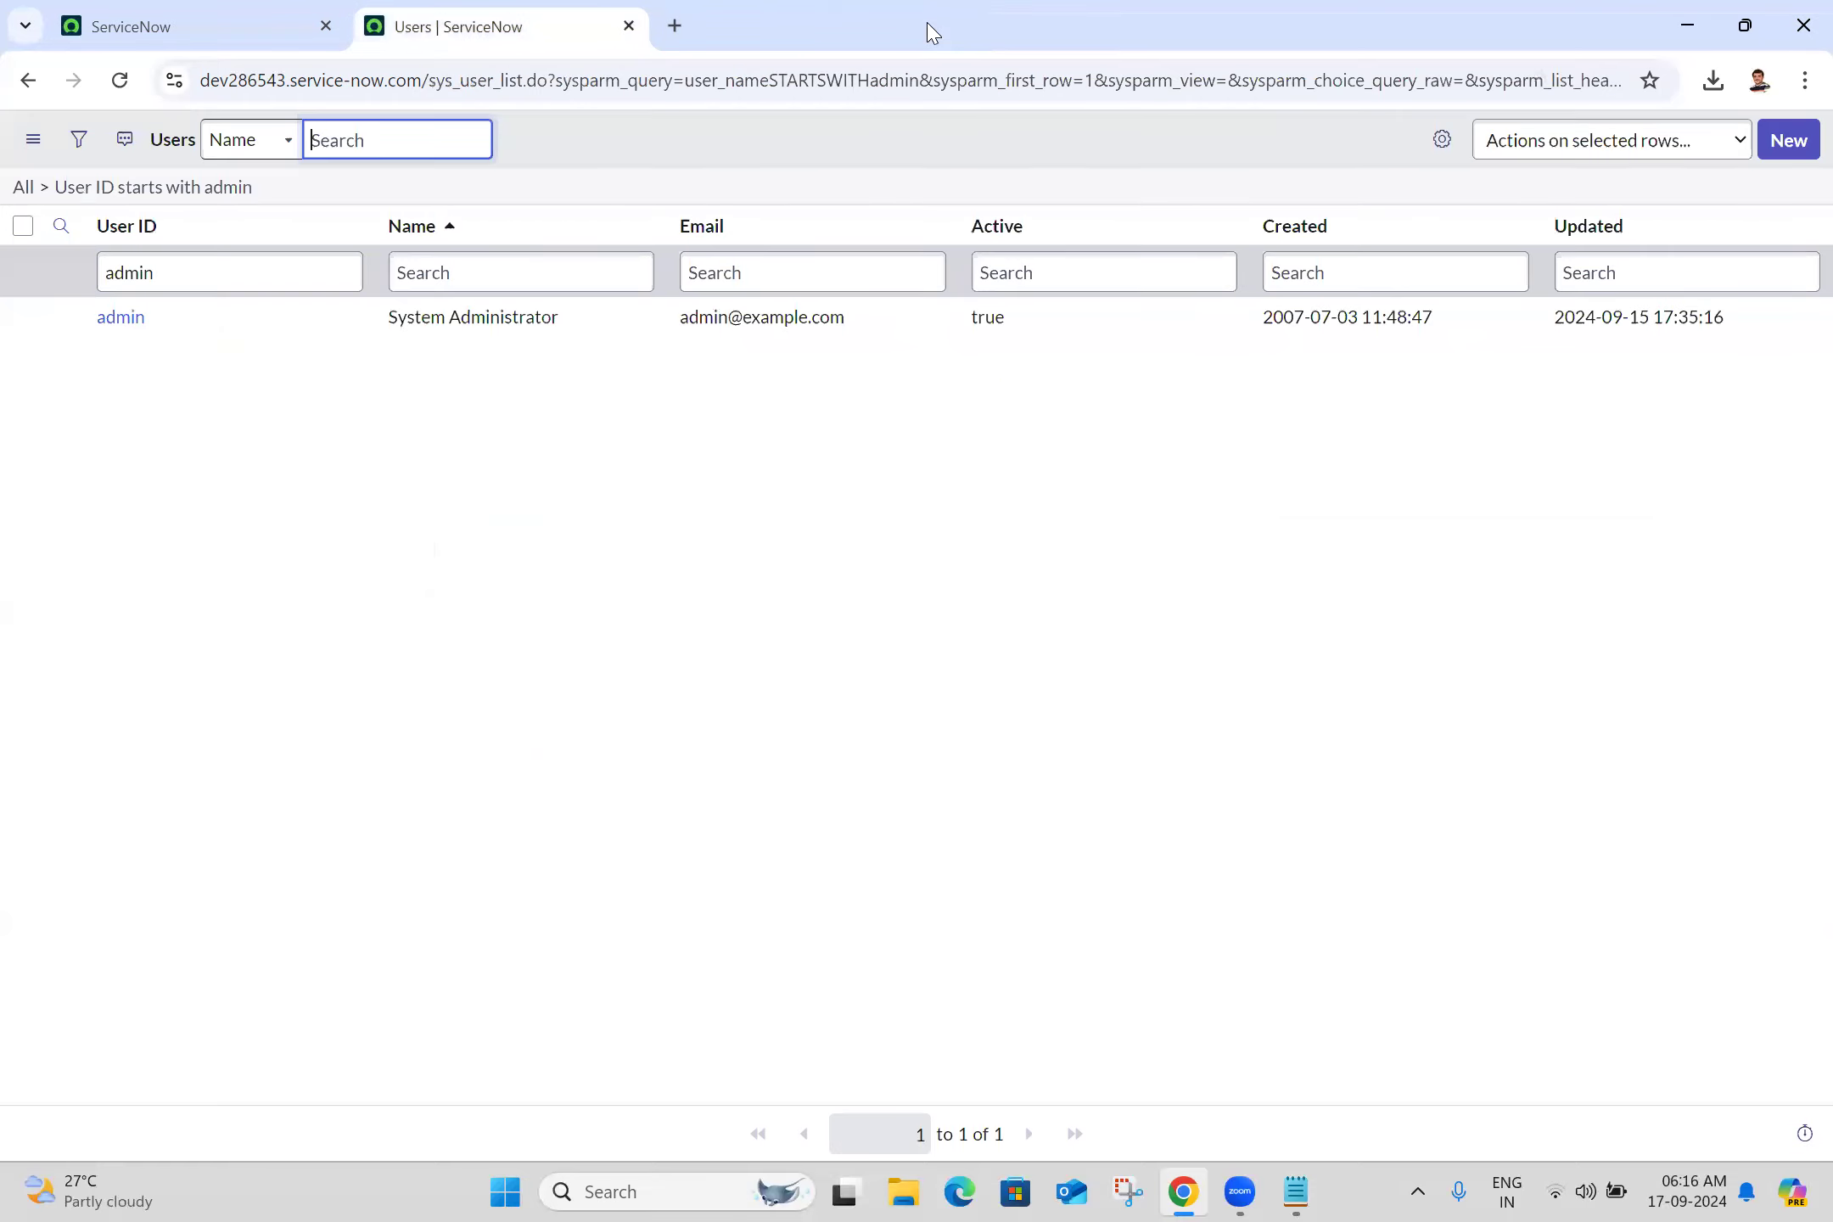
left_click(106, 10)
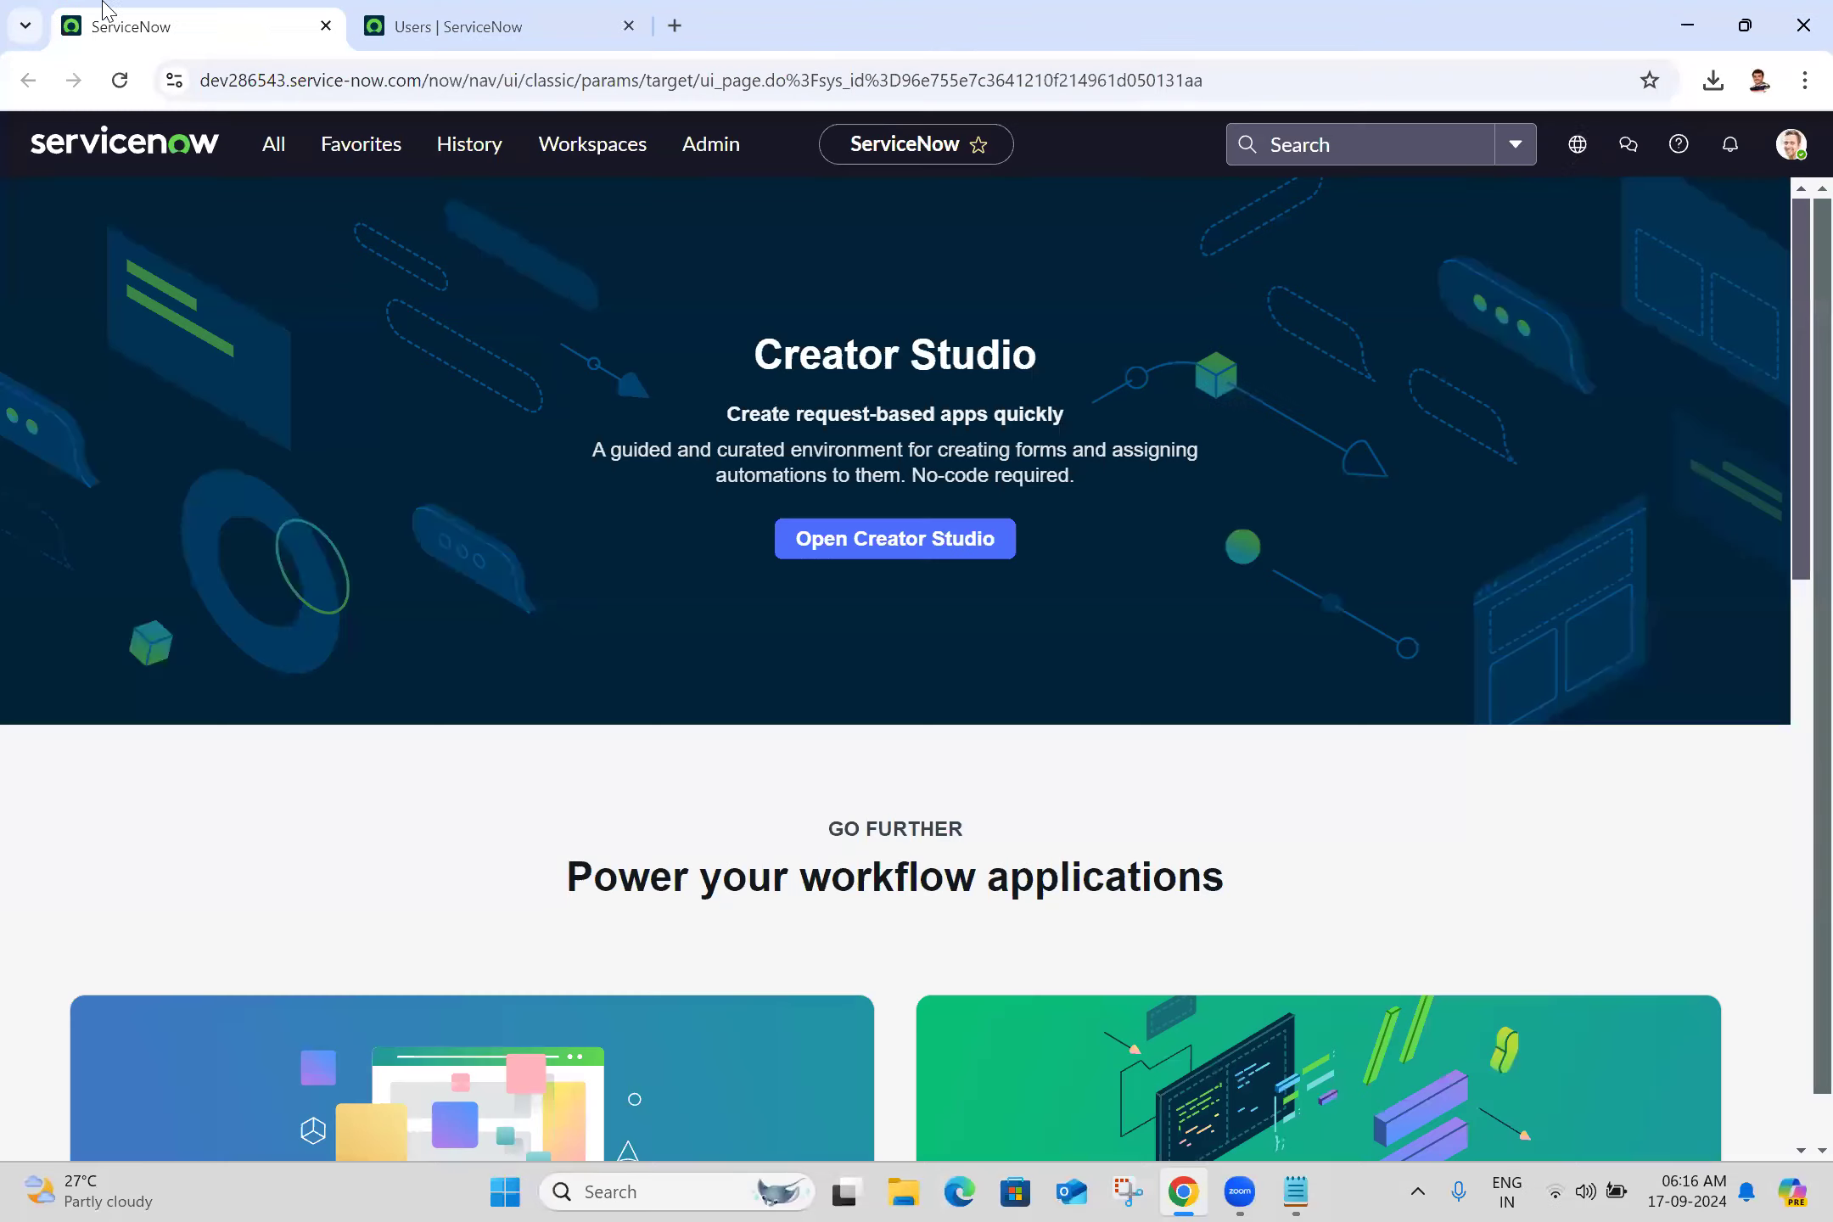
left_click(1793, 145)
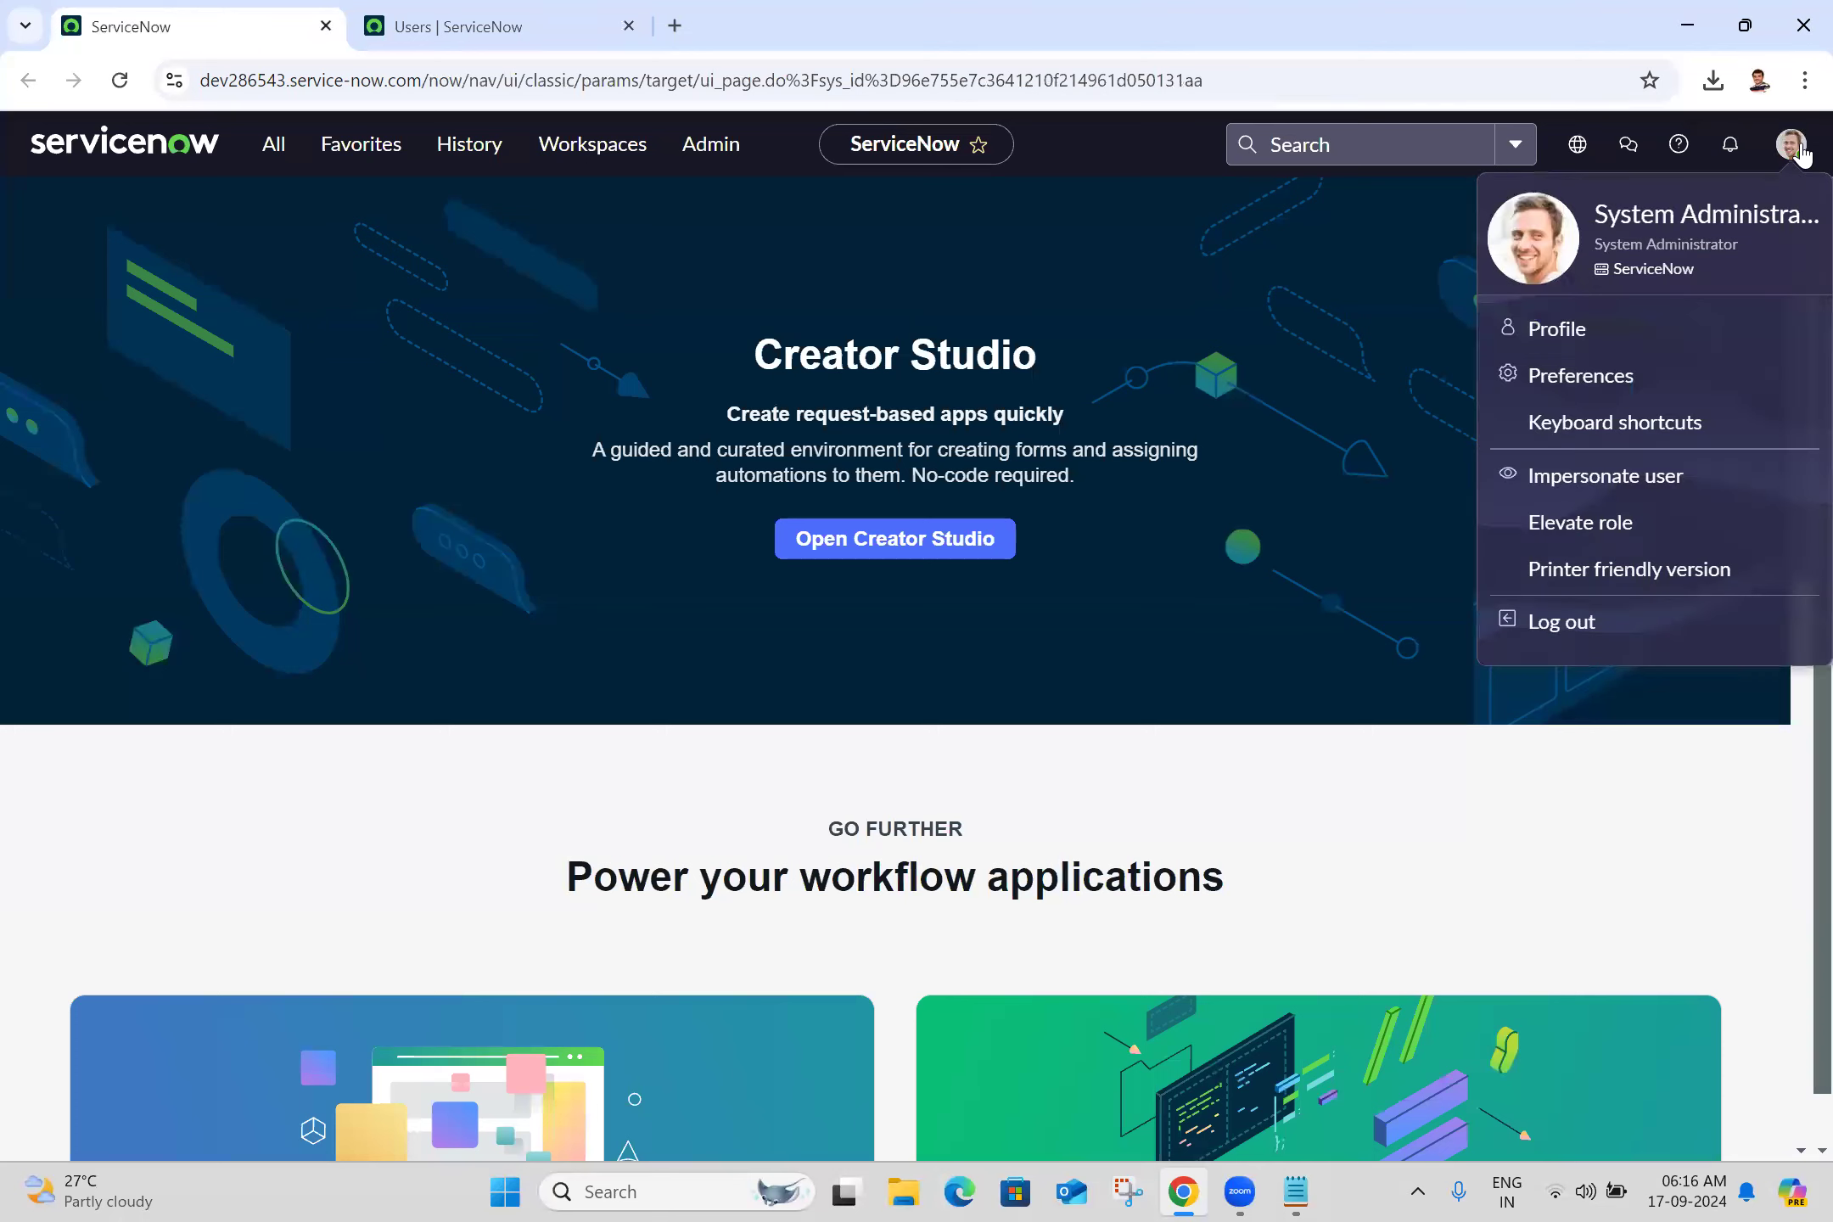
left_click(1584, 628)
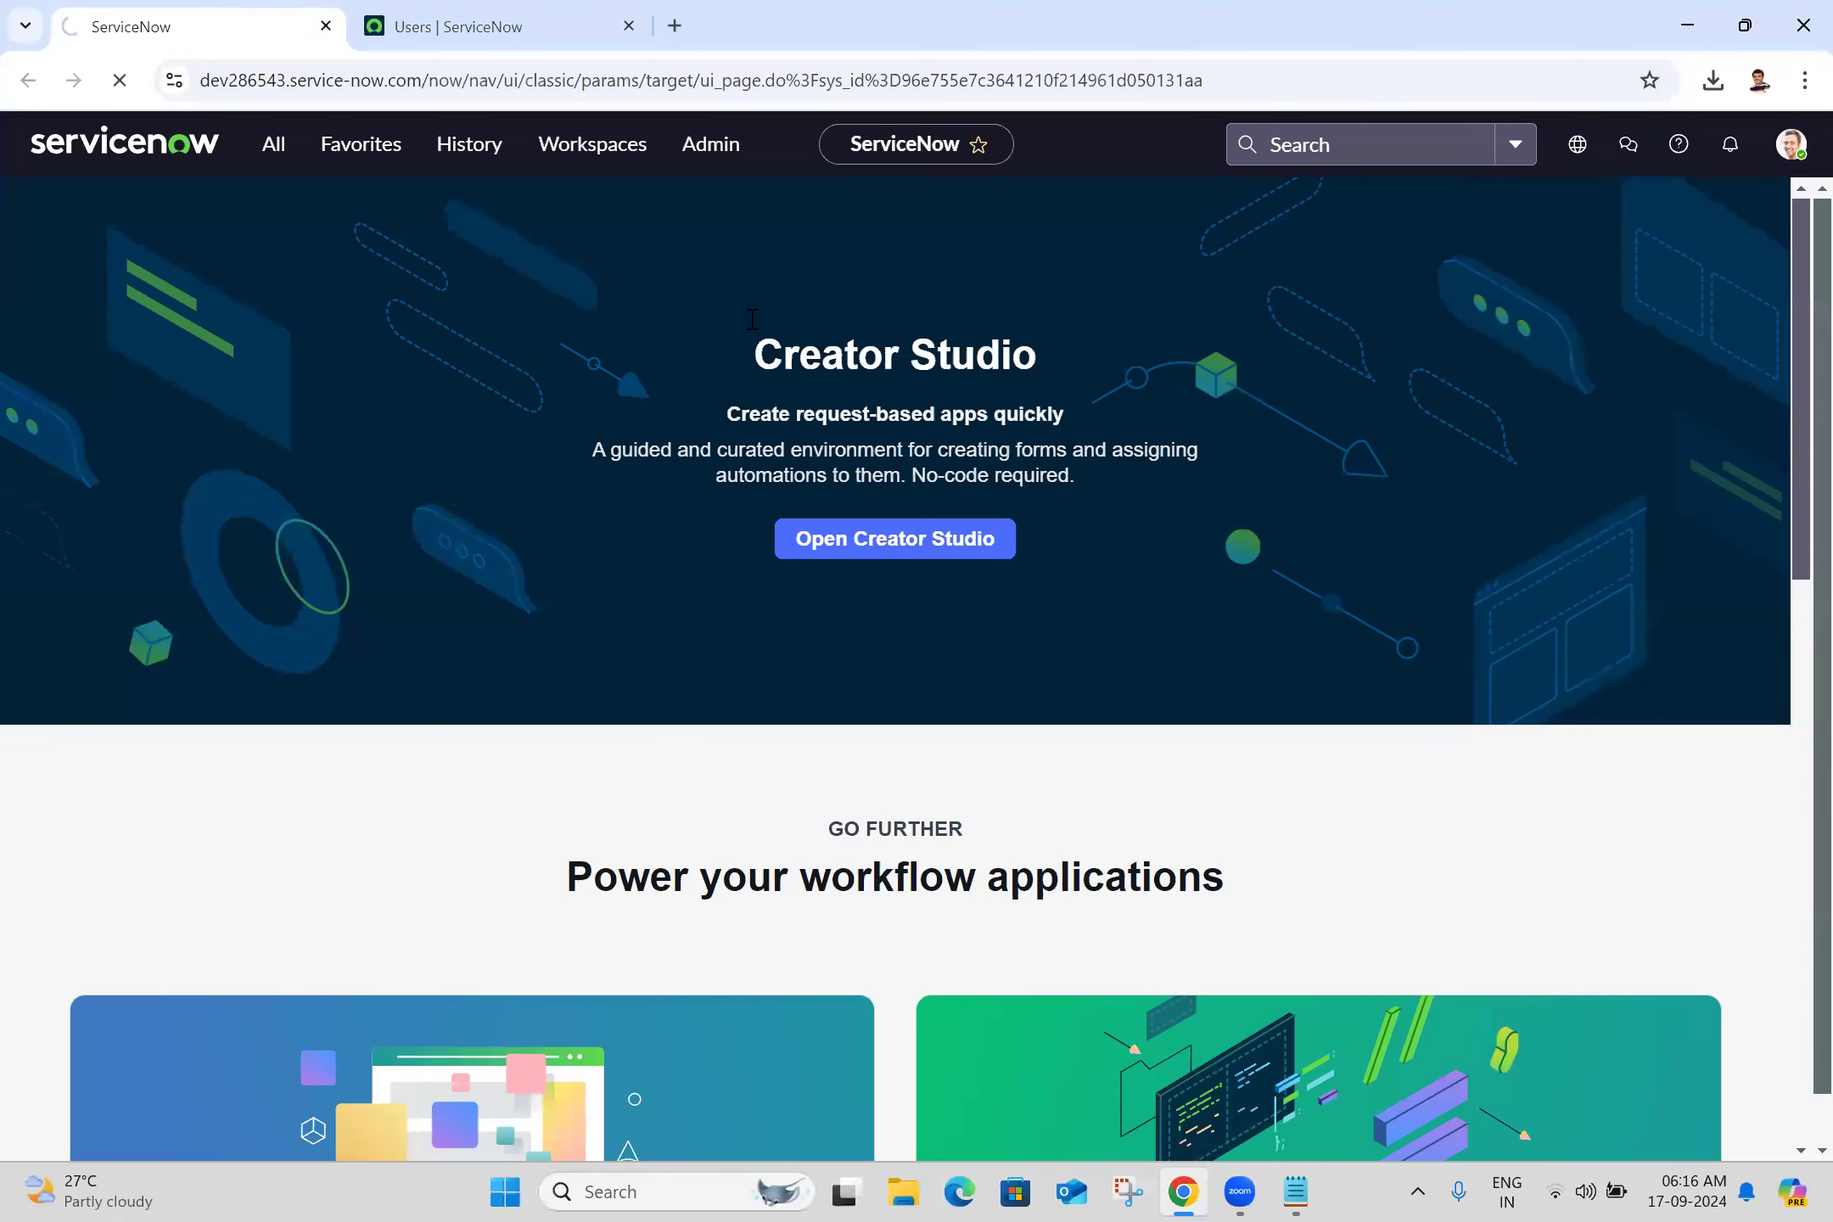
Log back in as admin with the new password and reopen the admin record from the Users list
key("alt+Tab")
triple_click(212, 245)
left_click(1059, 438)
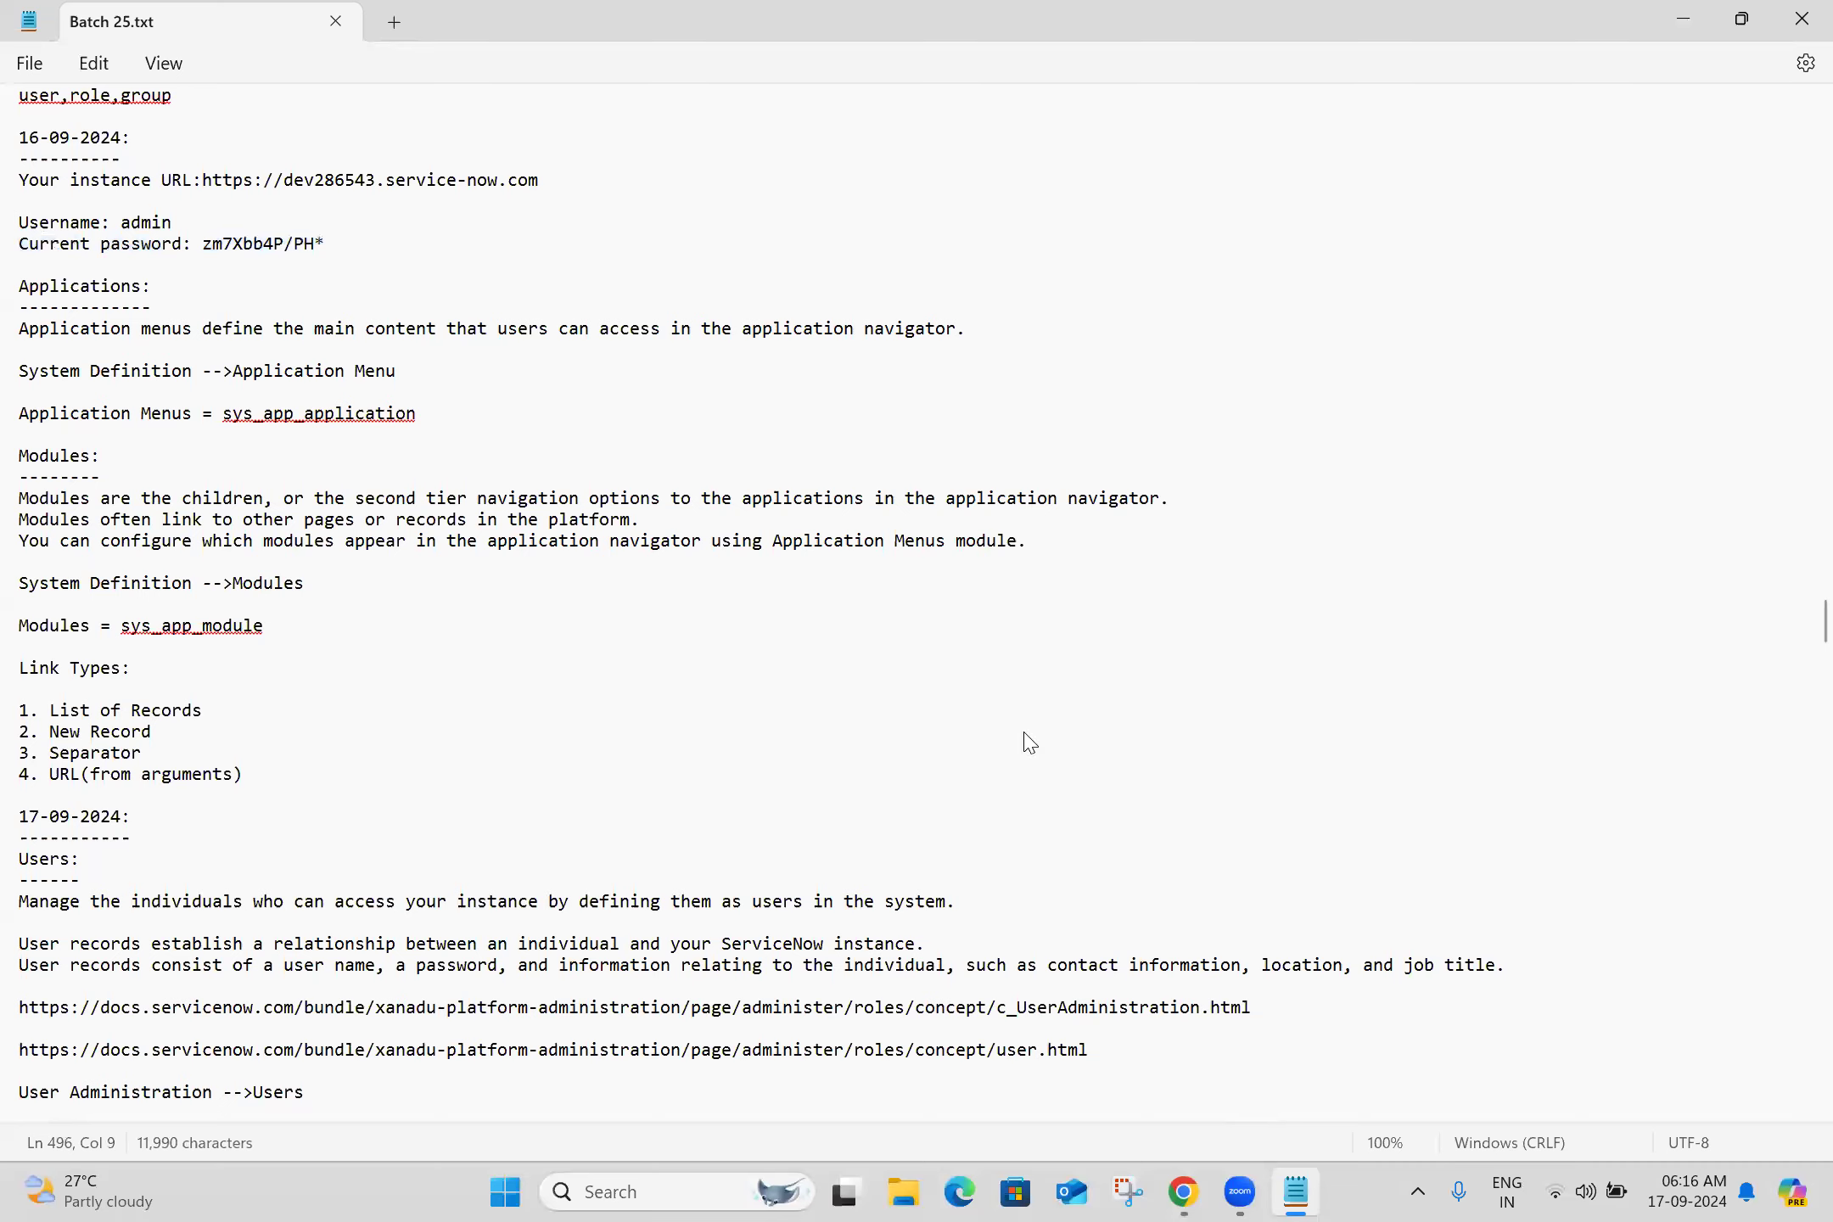
left_click(1082, 593)
left_click(887, 662)
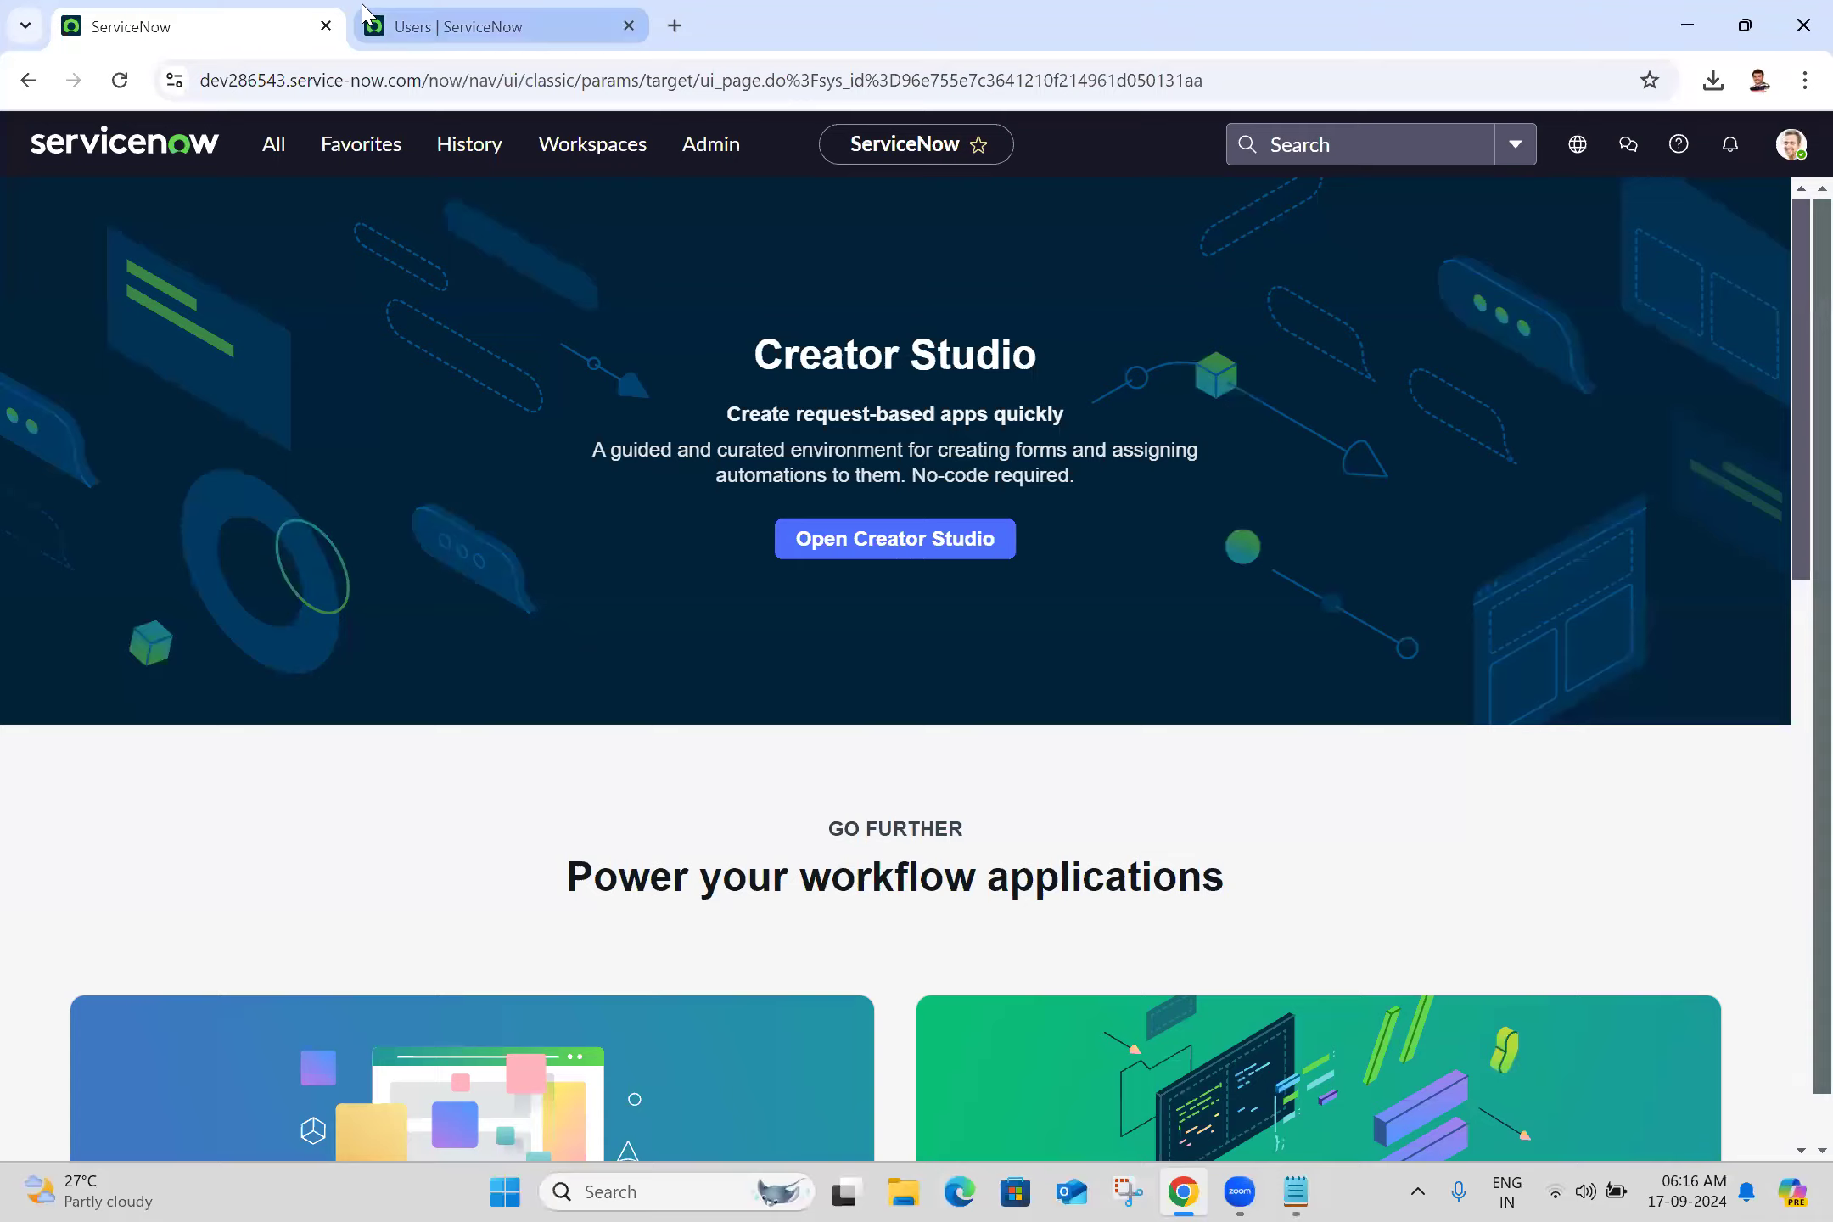
left_click(365, 16)
left_click(123, 319)
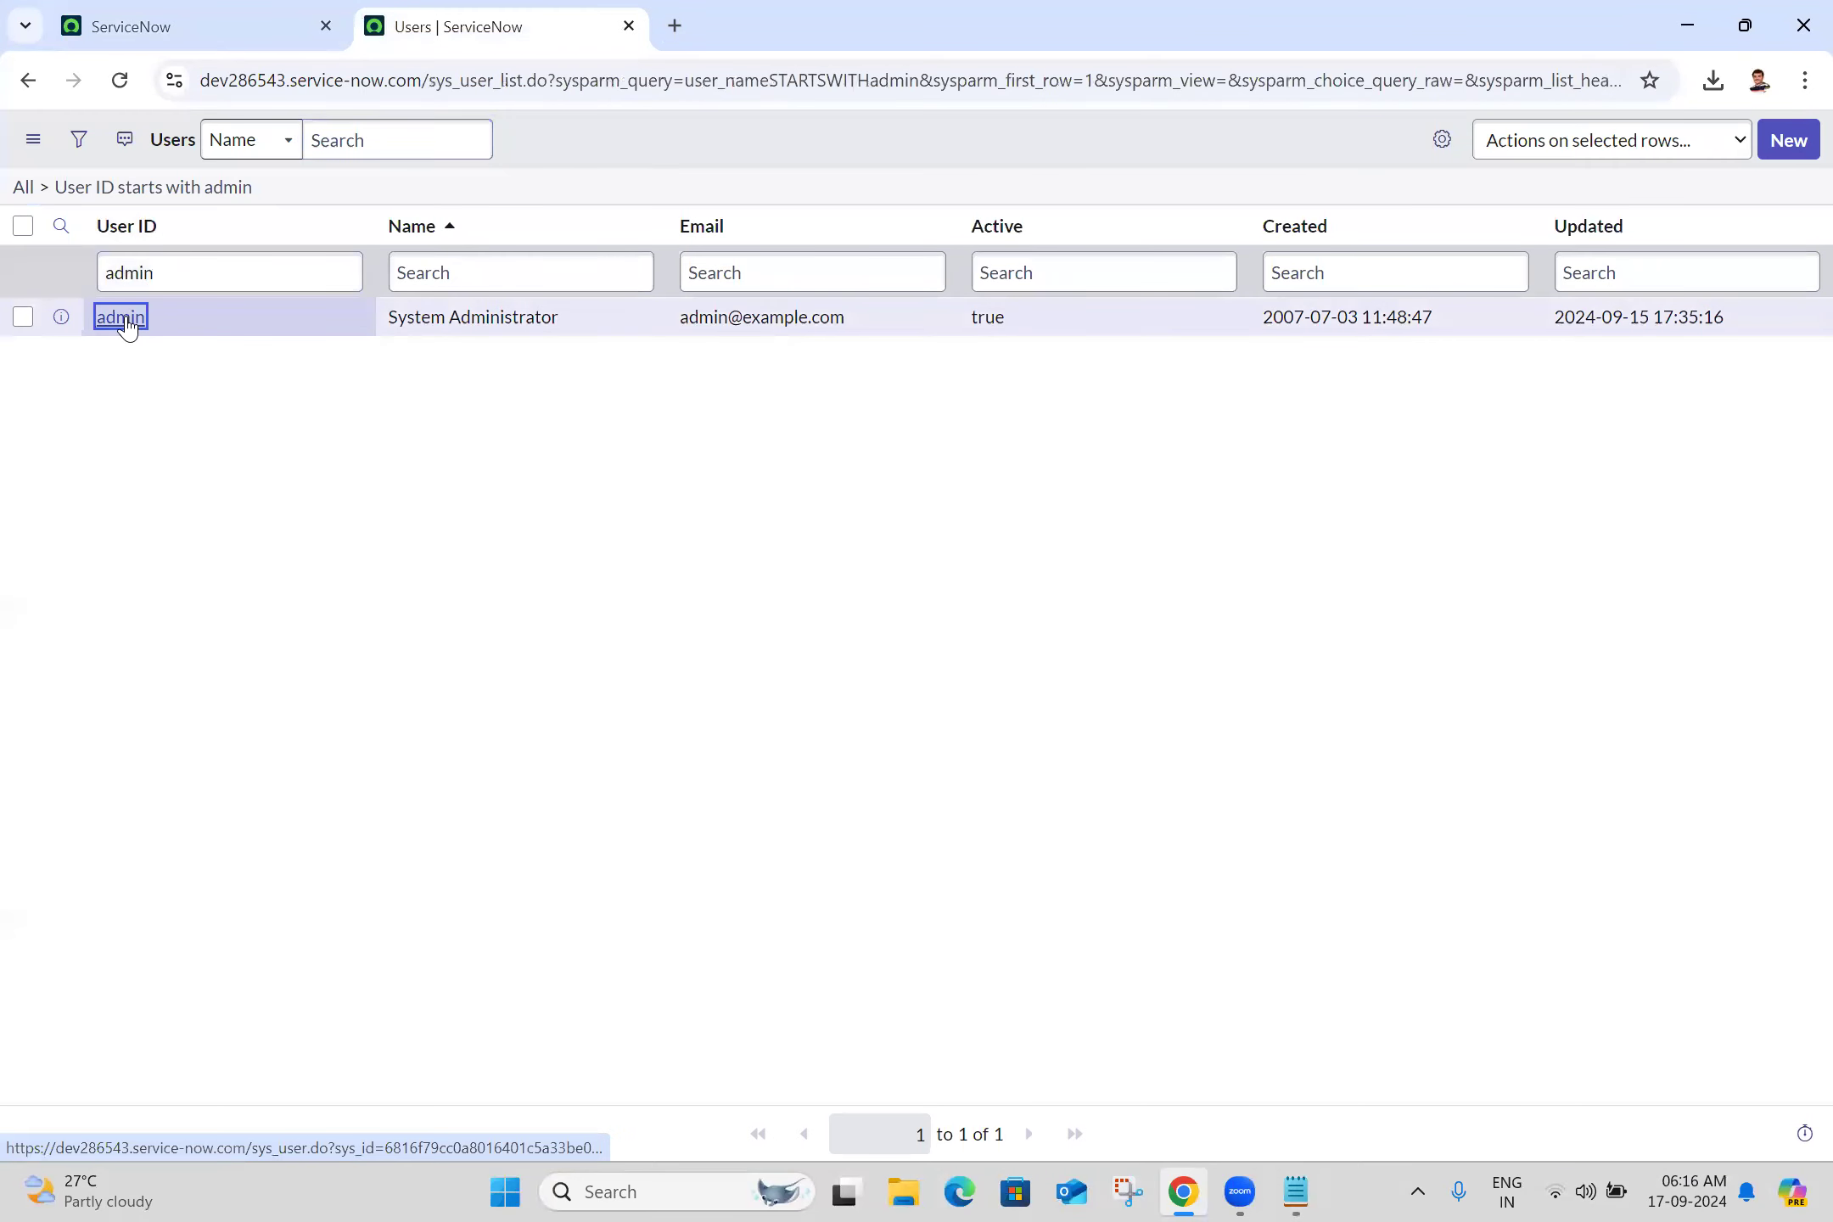
Switch to the newly opened System Administrator record tab
left_click(811, 19)
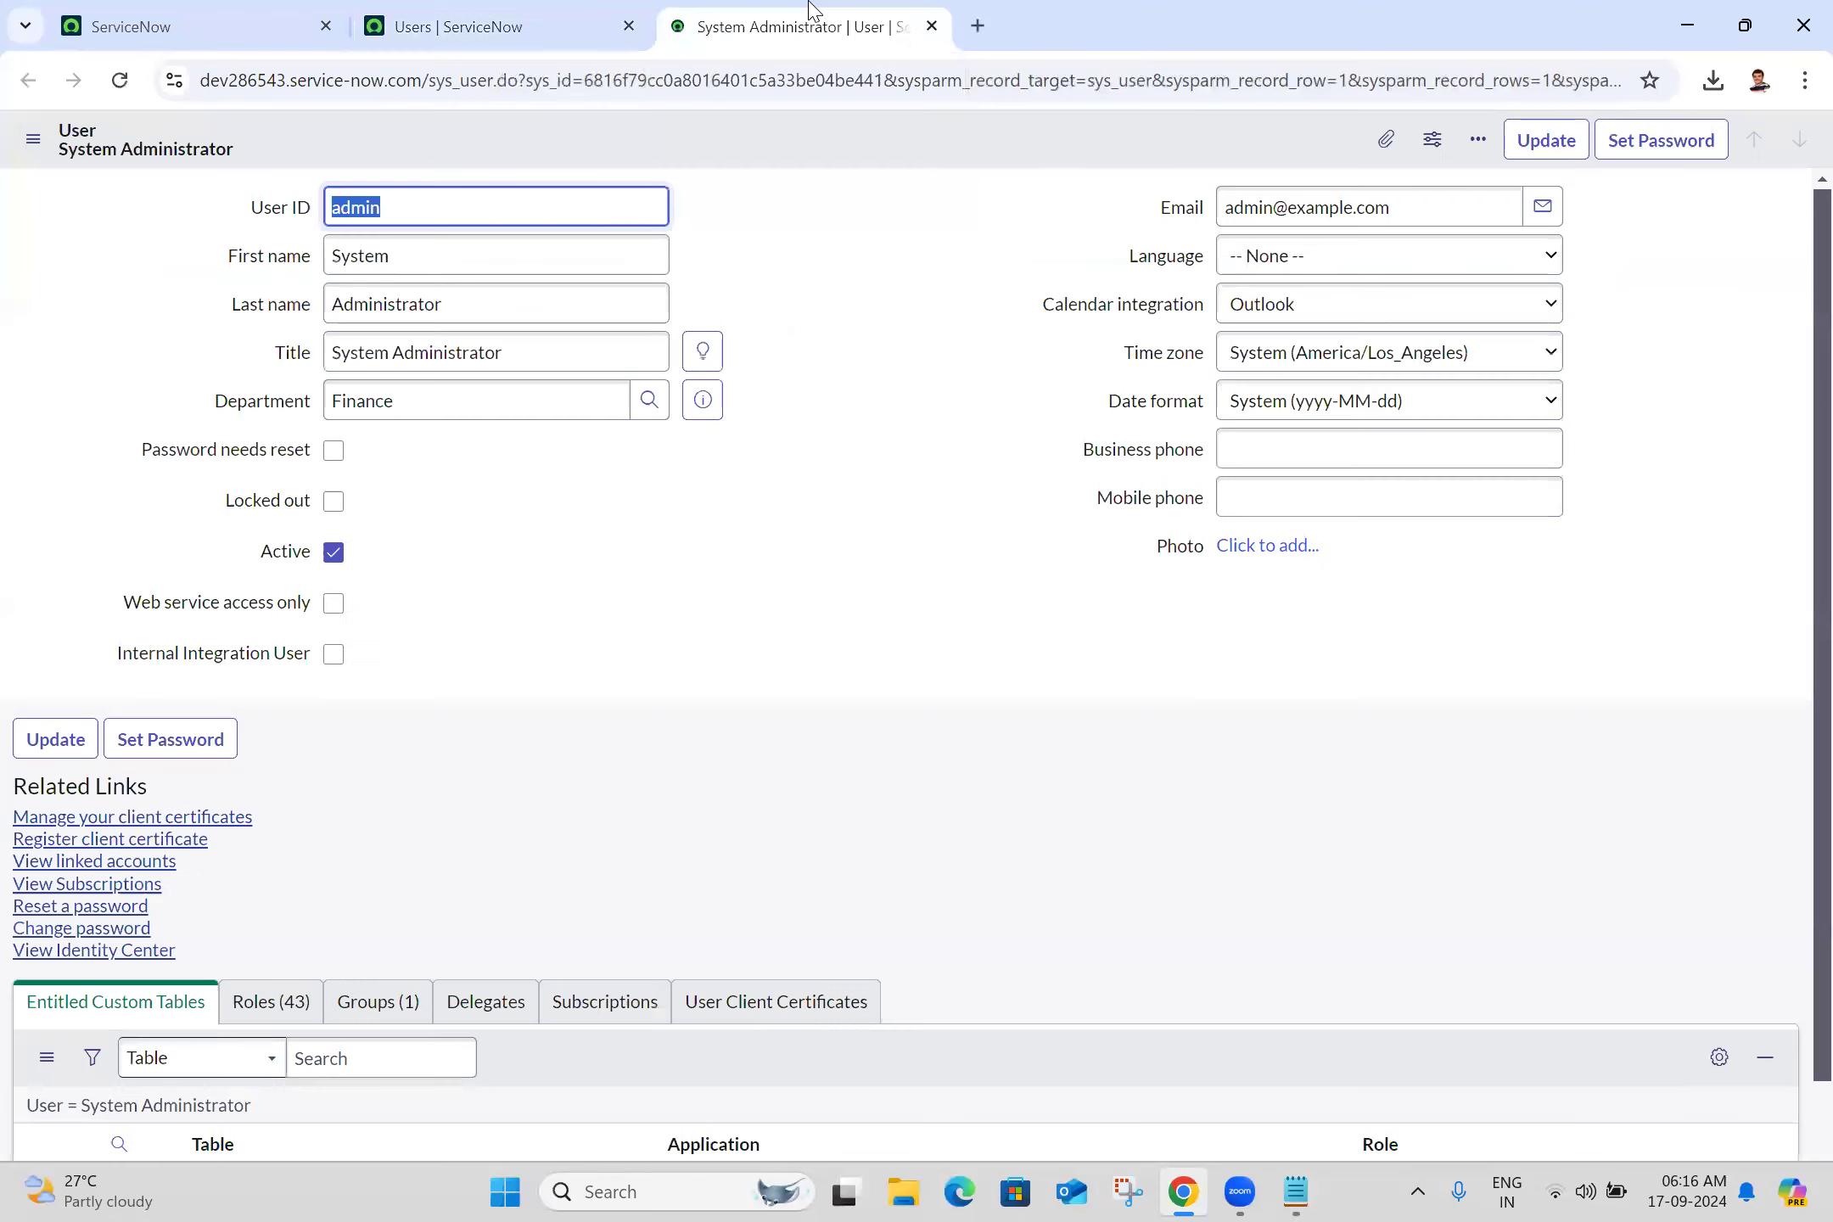
left_click(863, 343)
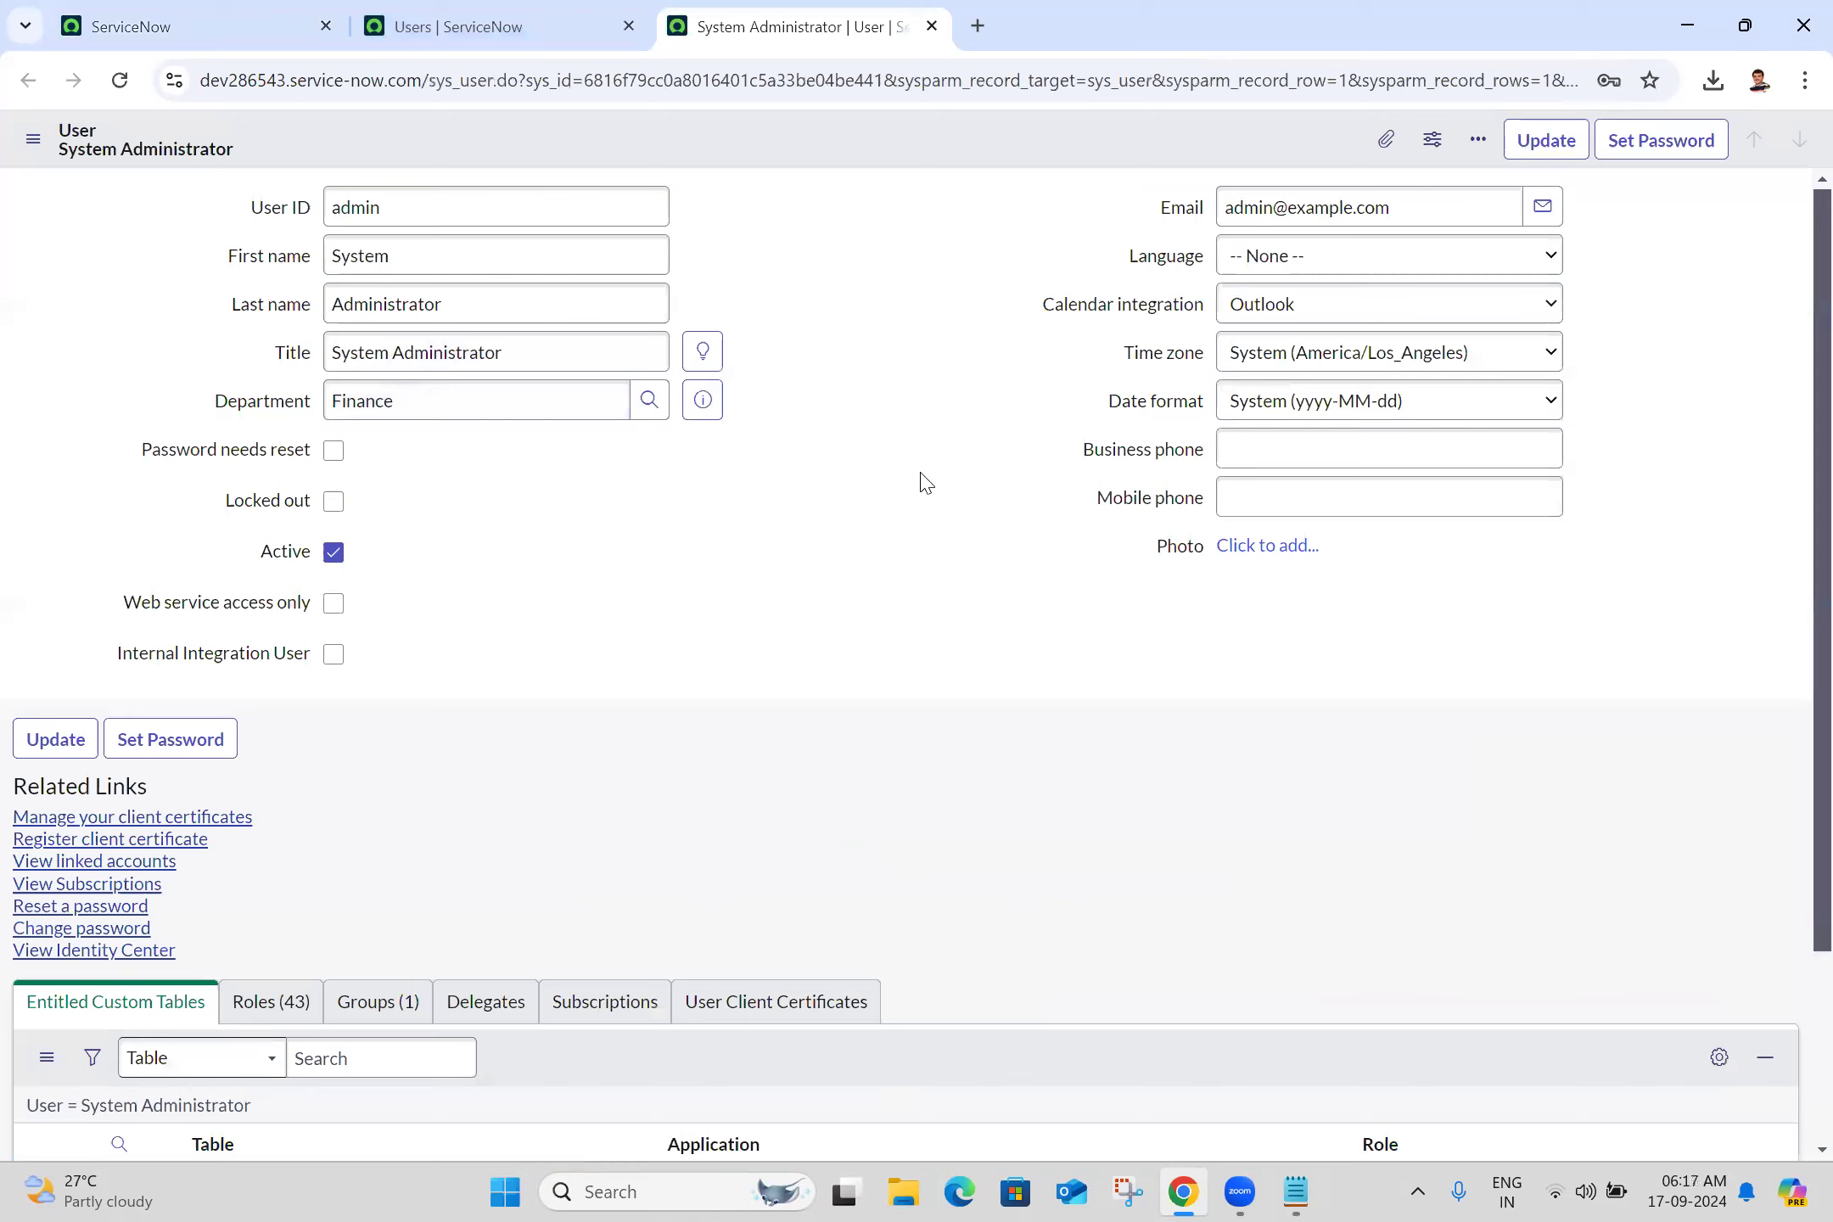
On the home tab, filter the application navigator with sys_properties.LIST
left_click(195, 14)
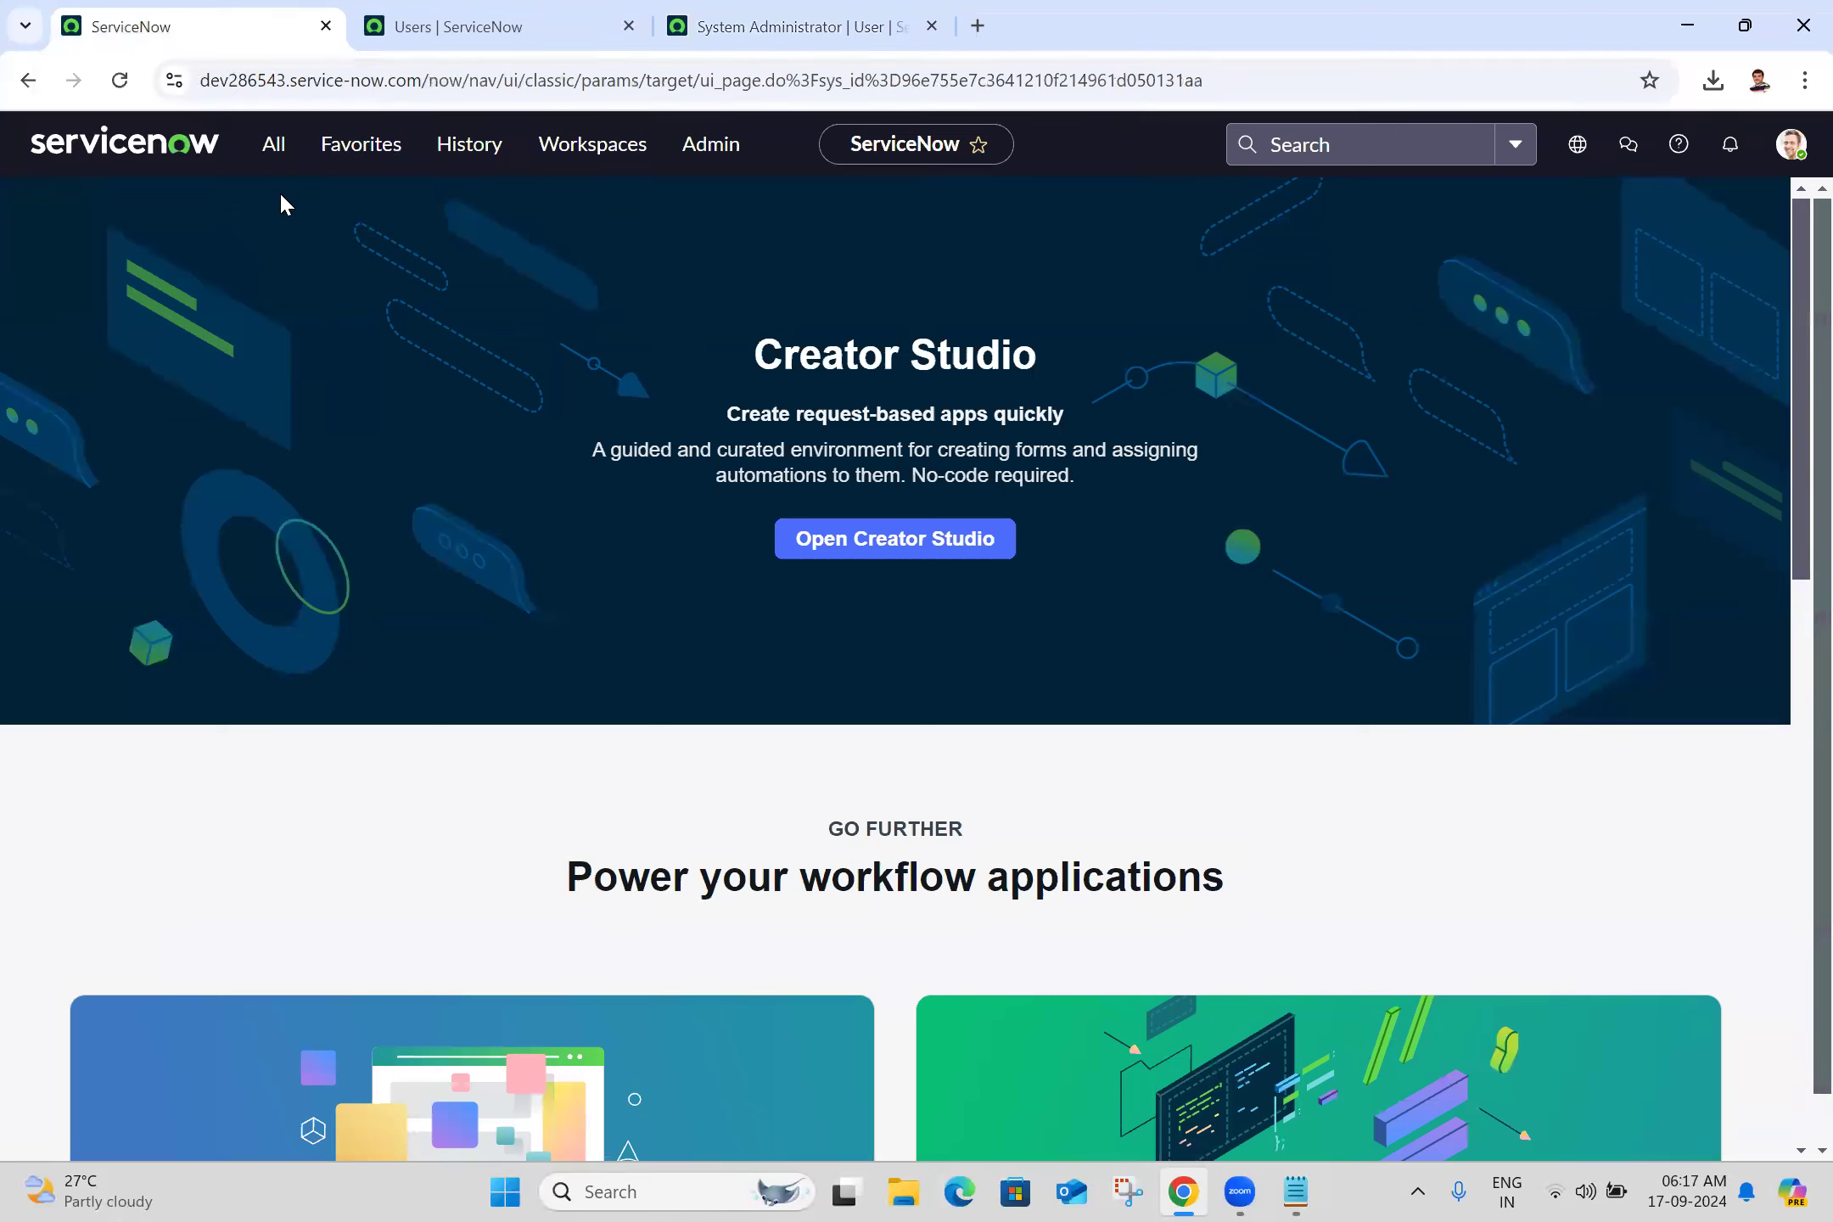
left_click(251, 149)
type("sys_")
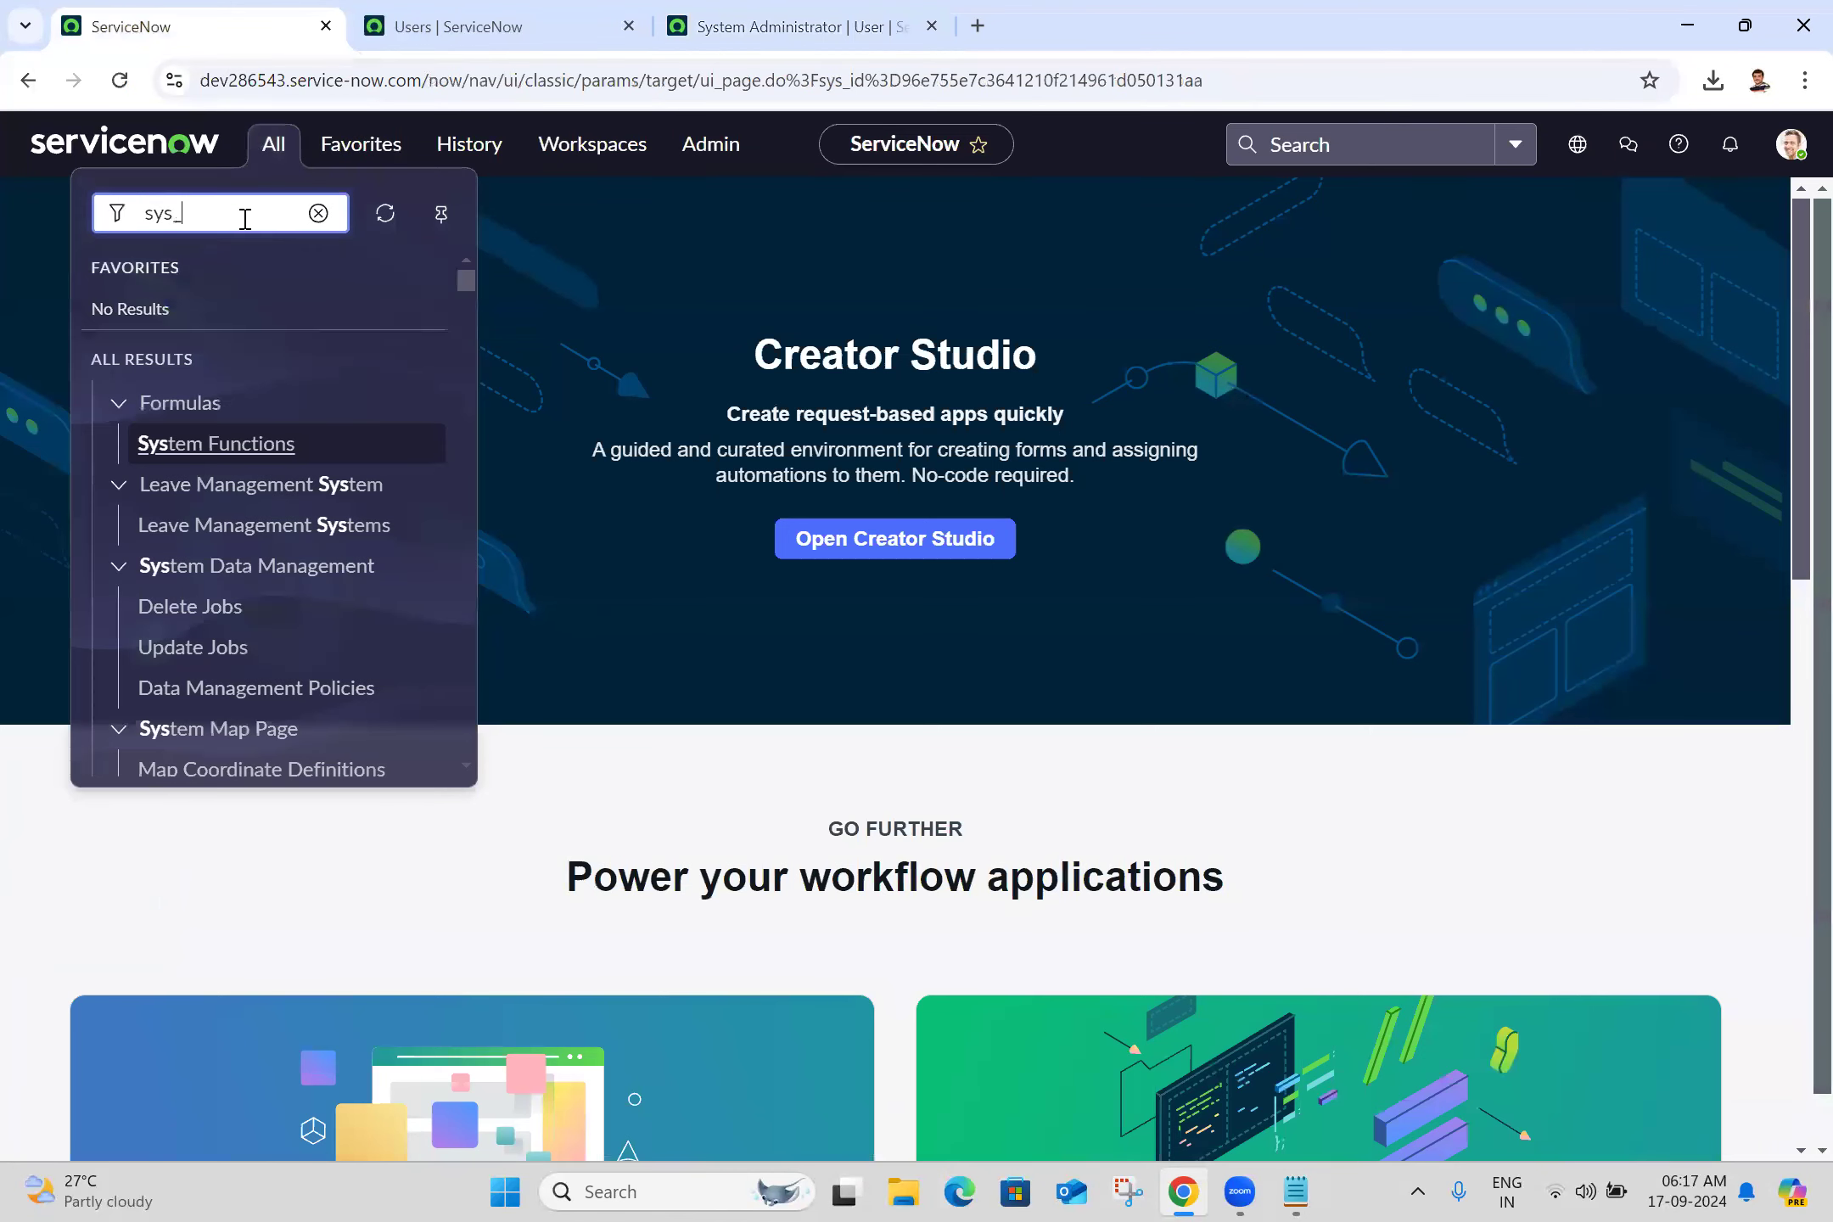
type("prop")
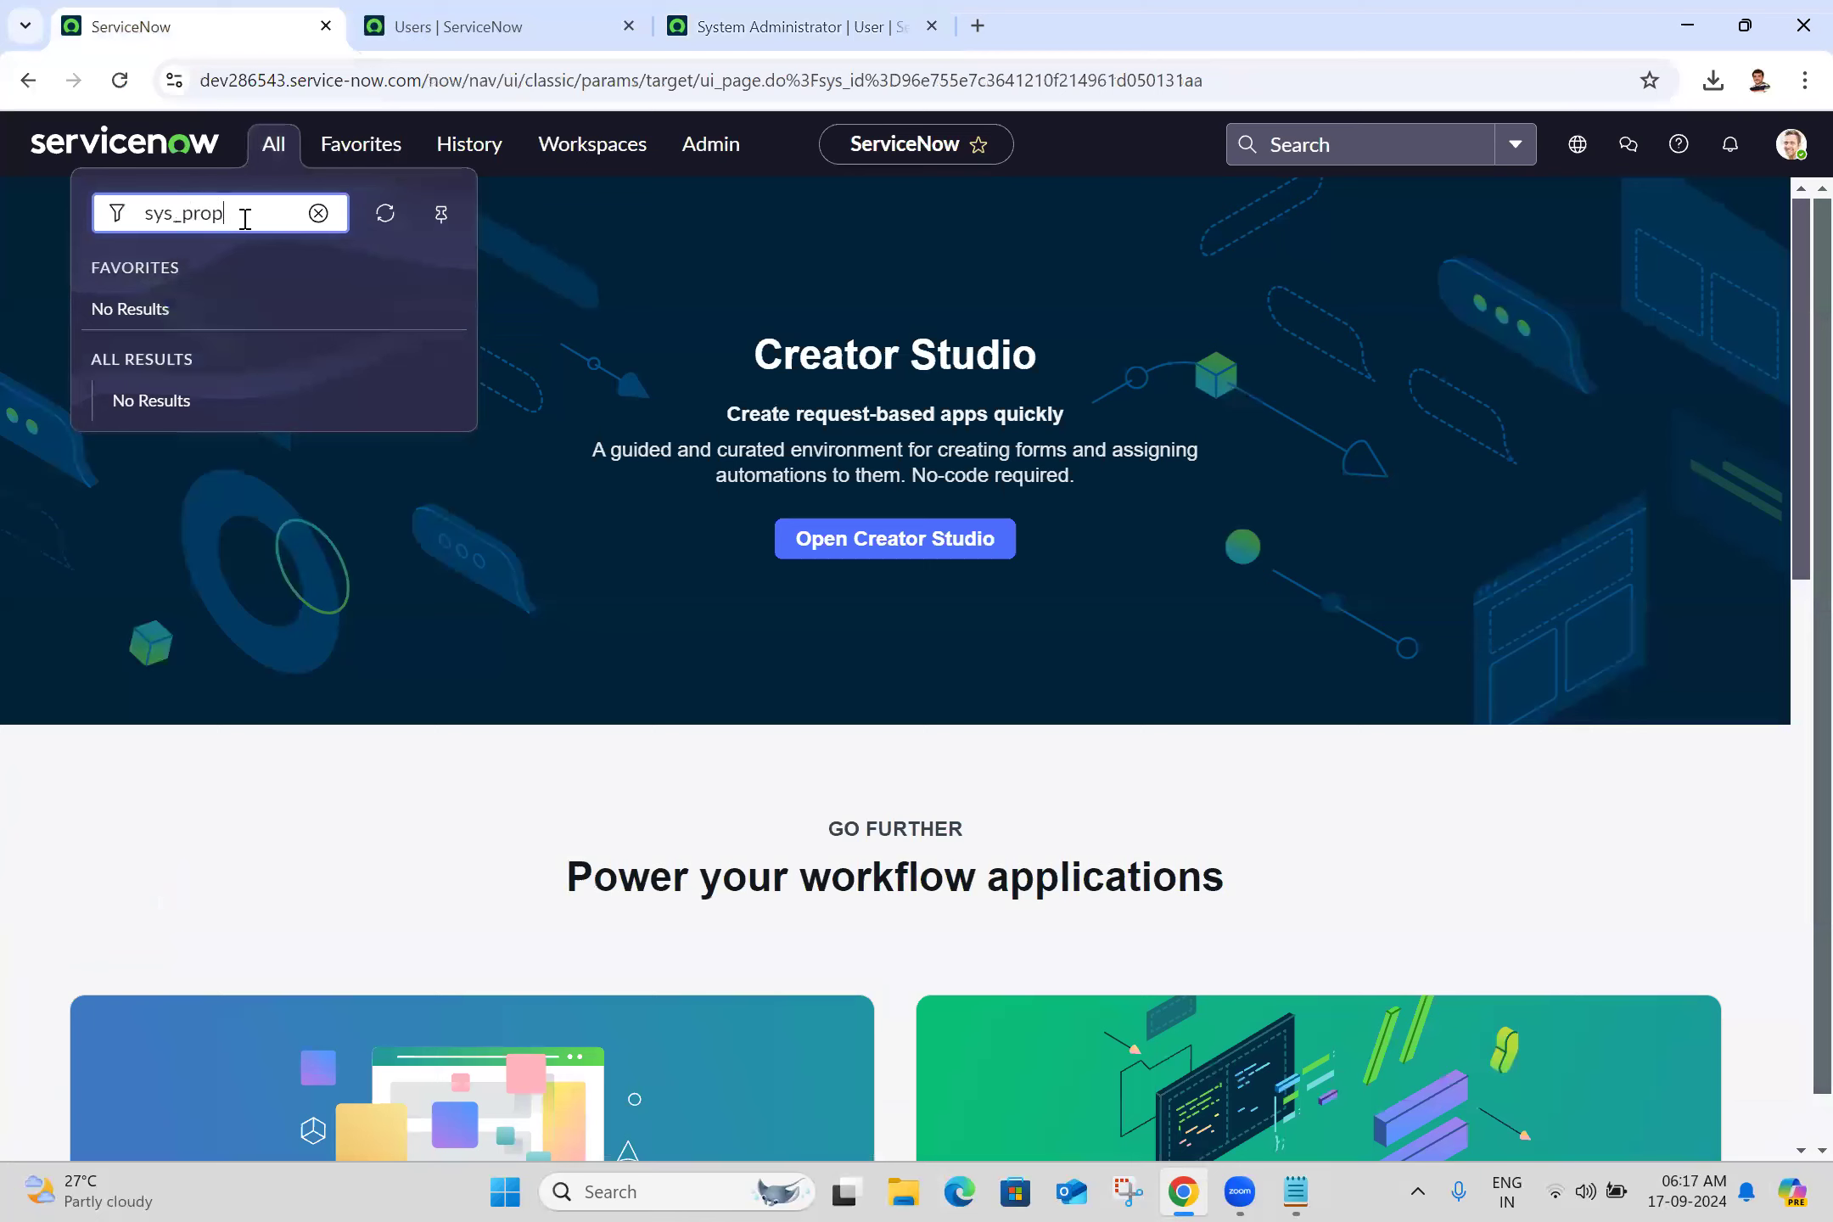
type("erties.LIST")
Filter System Properties by glide.user.show.password.field and open that record in a new tab
key("Return")
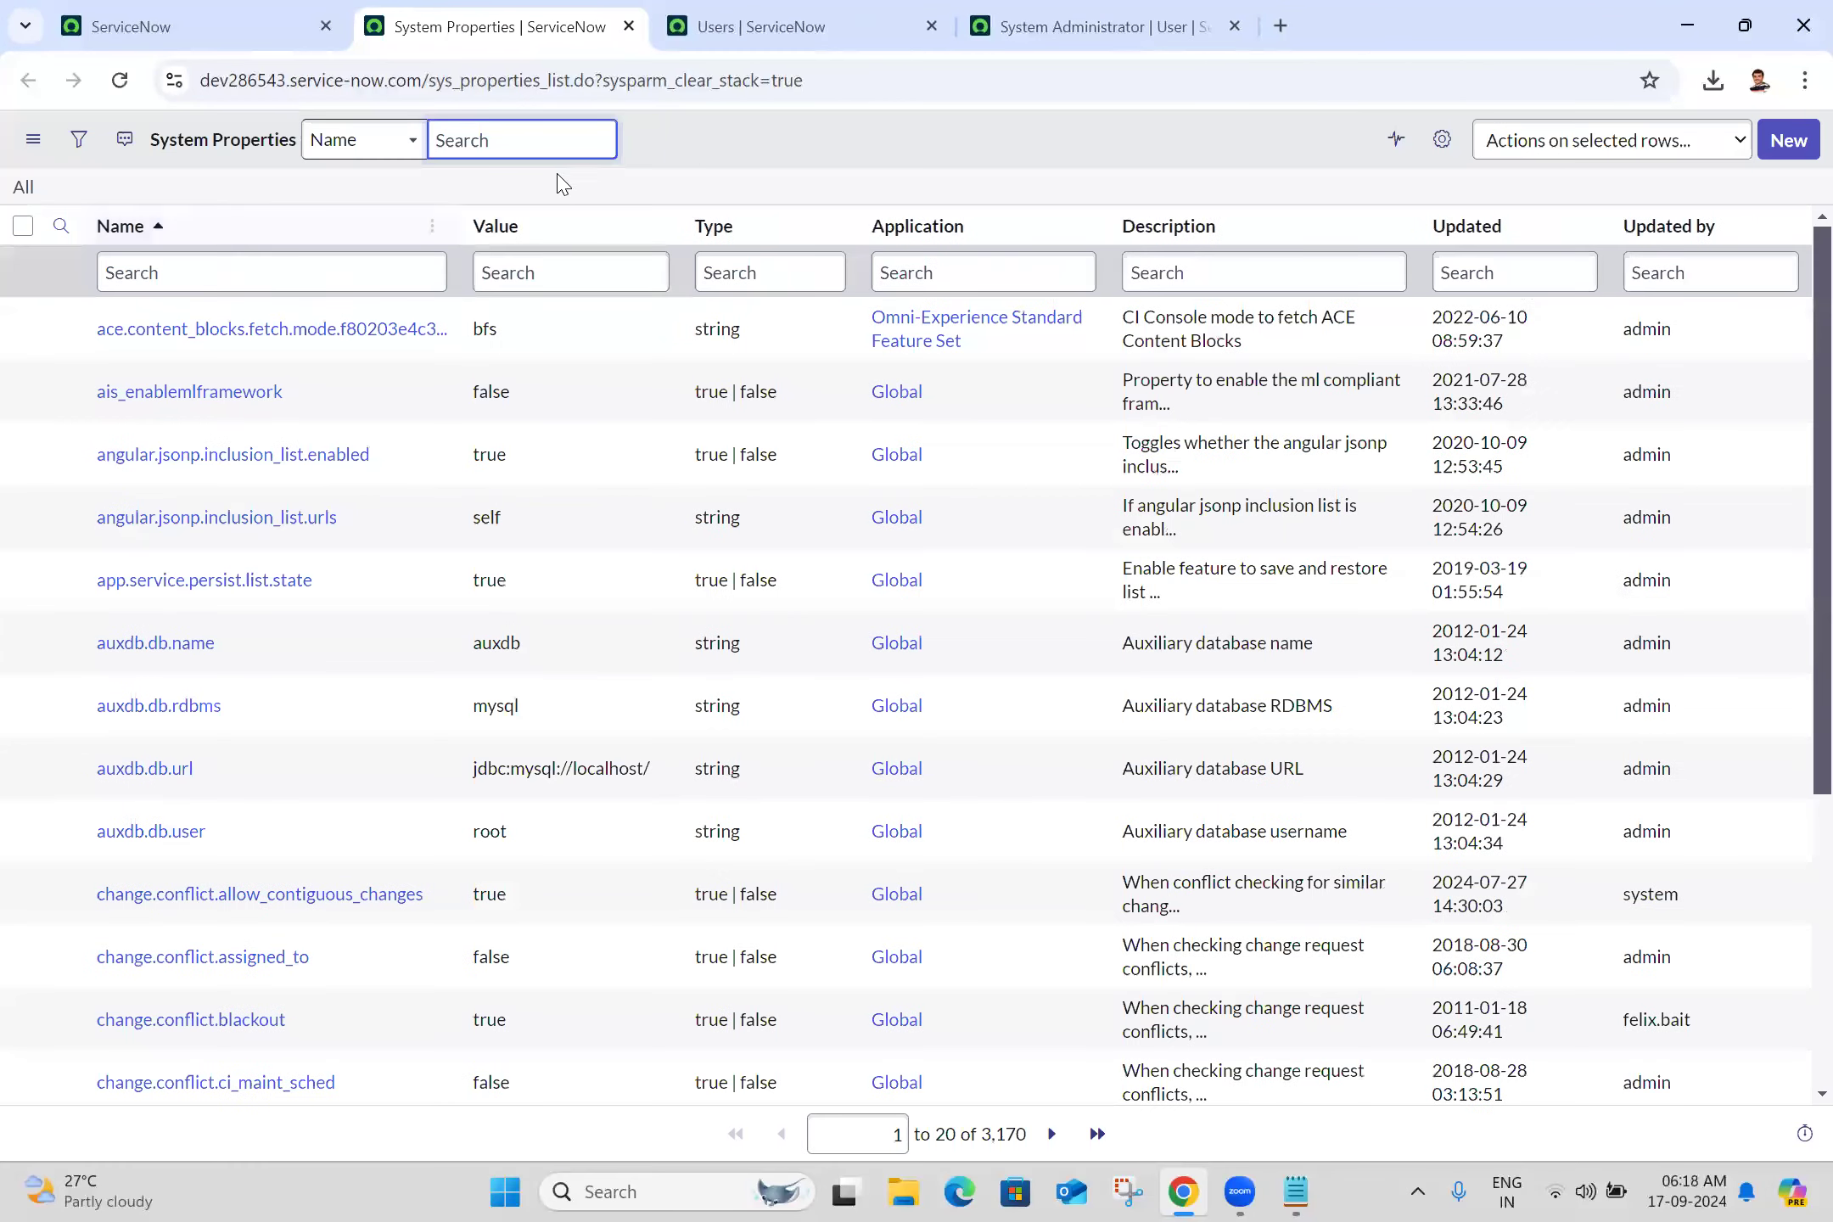
left_click(338, 266)
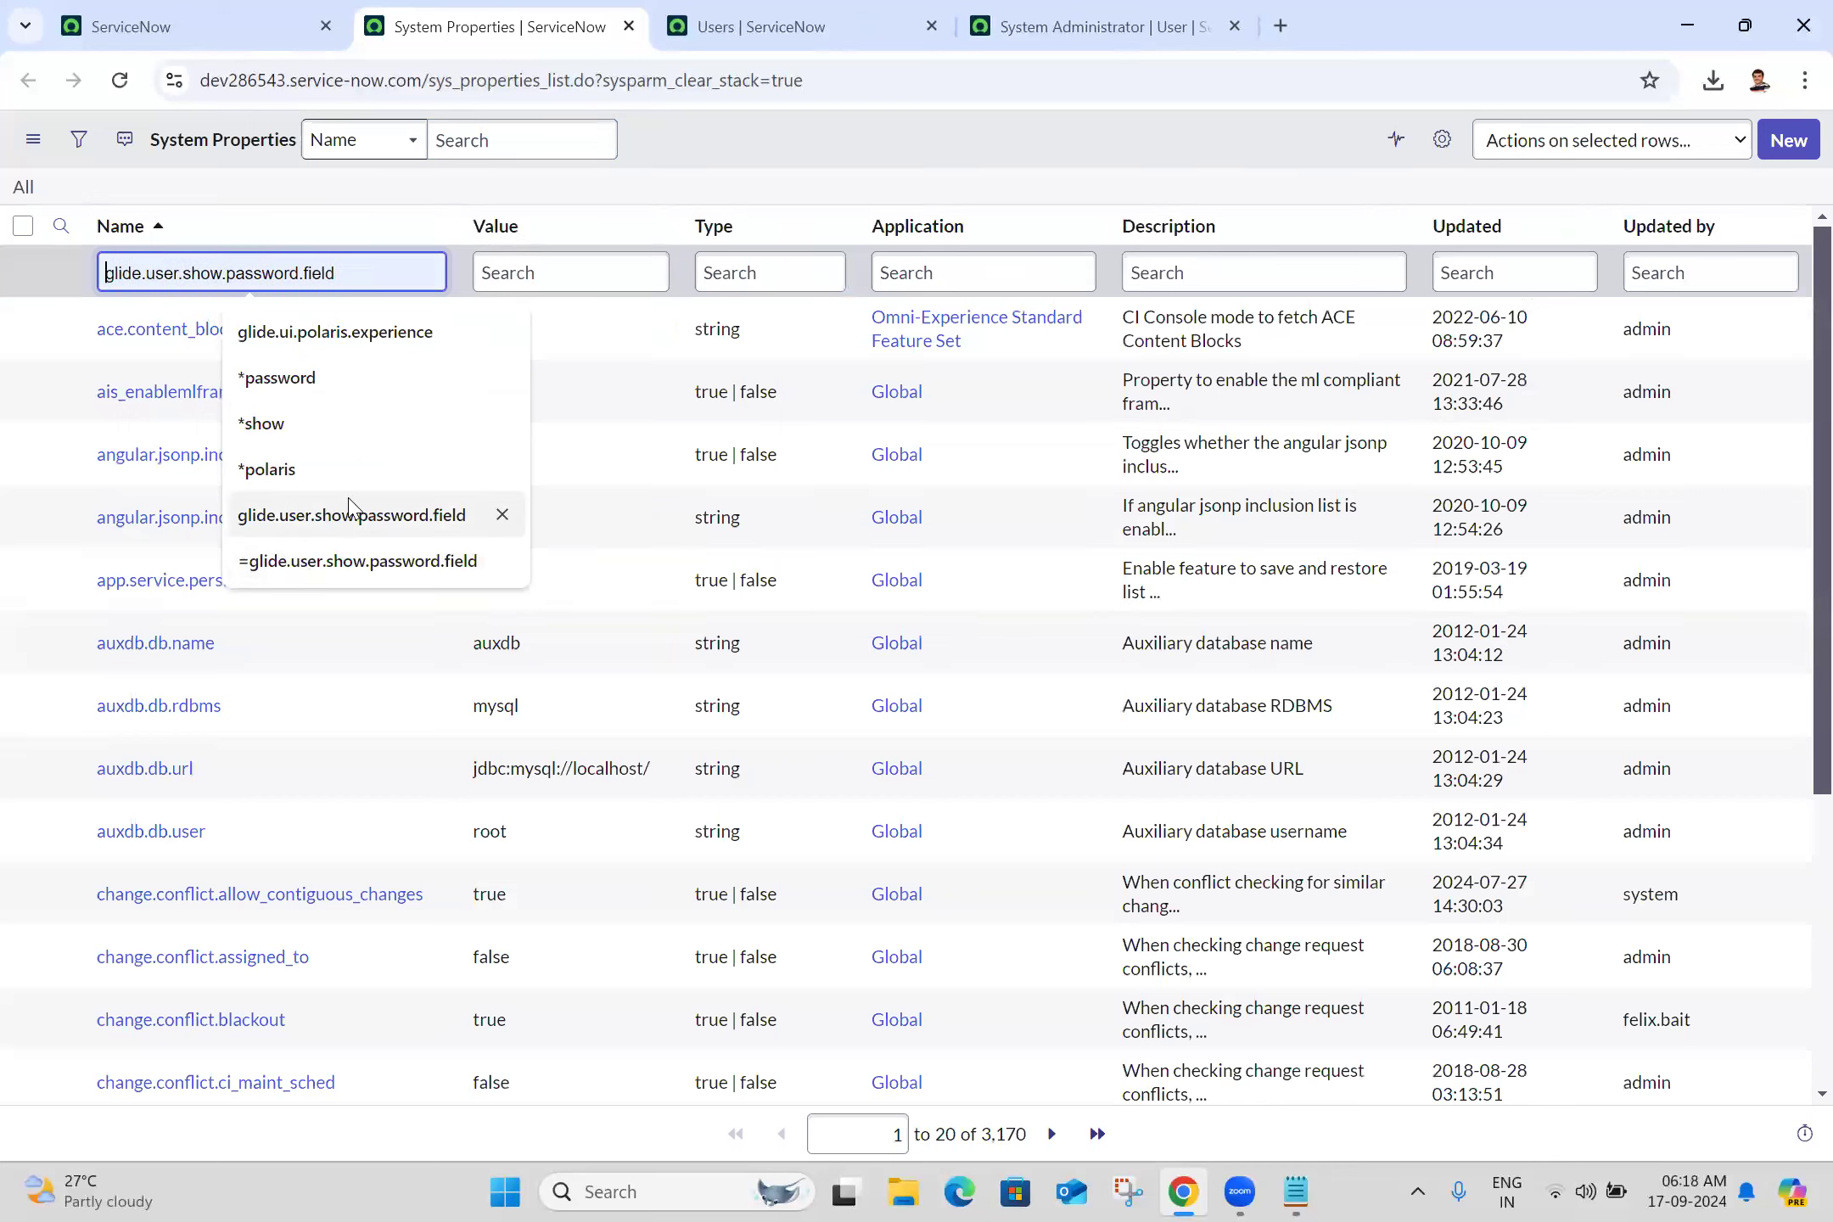
left_click(417, 518)
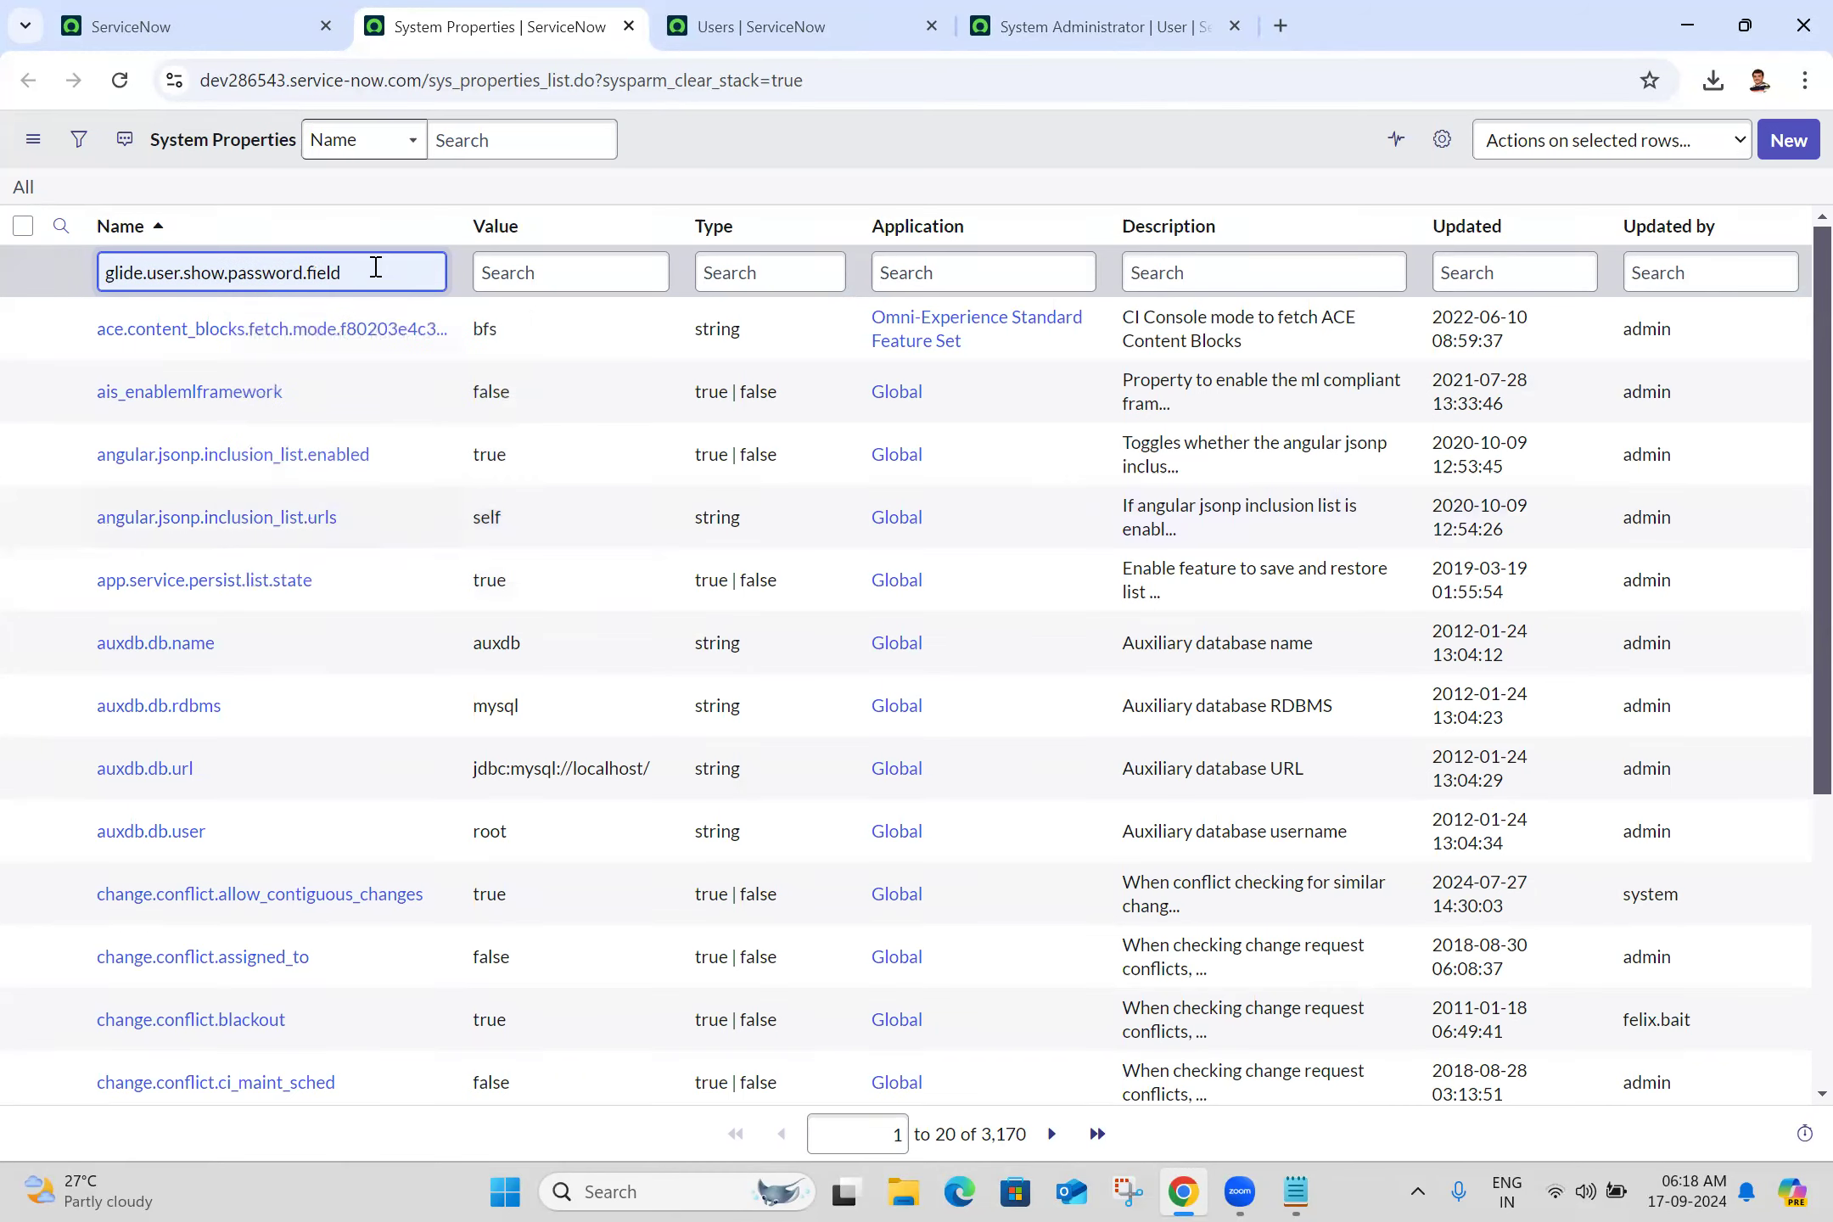
key("Return")
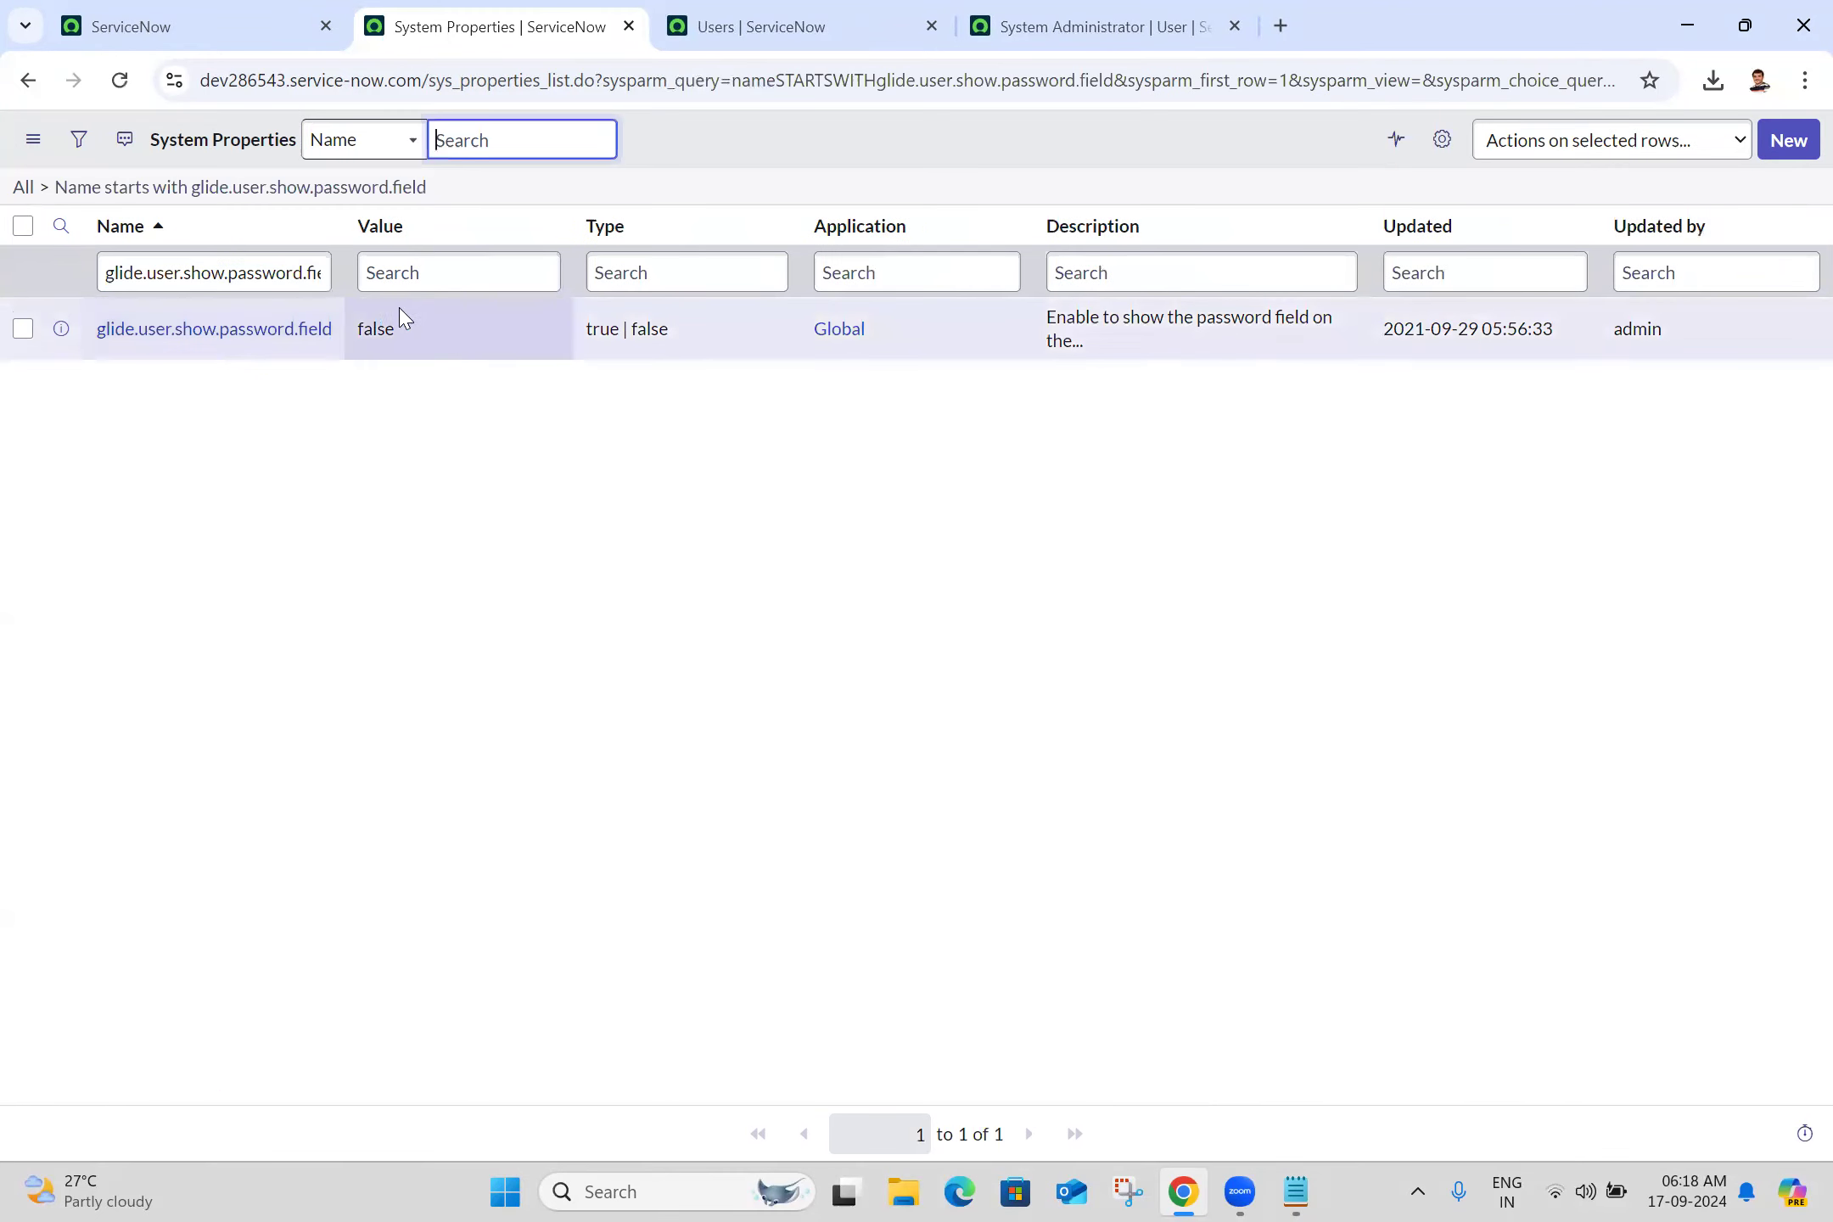
middle_click(292, 337)
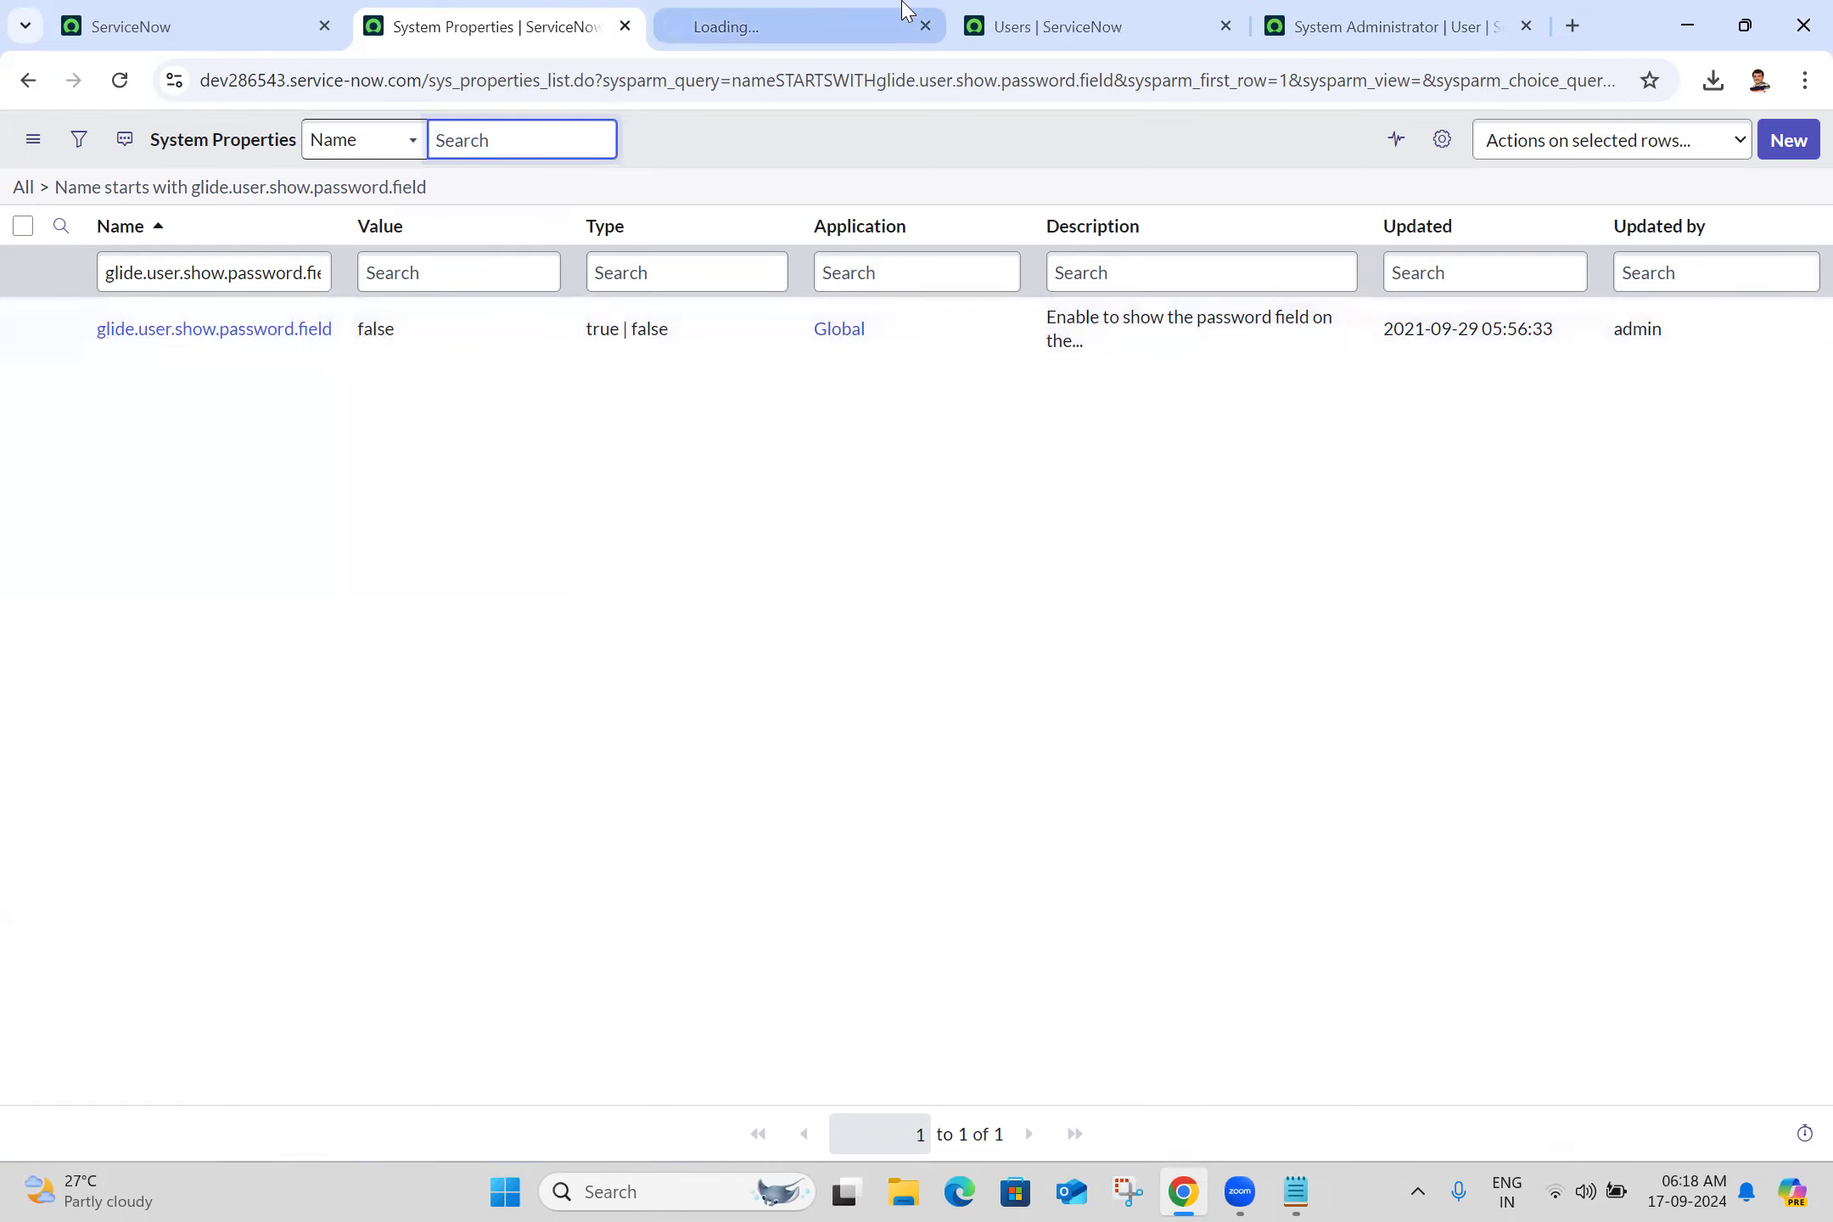
left_click(907, 10)
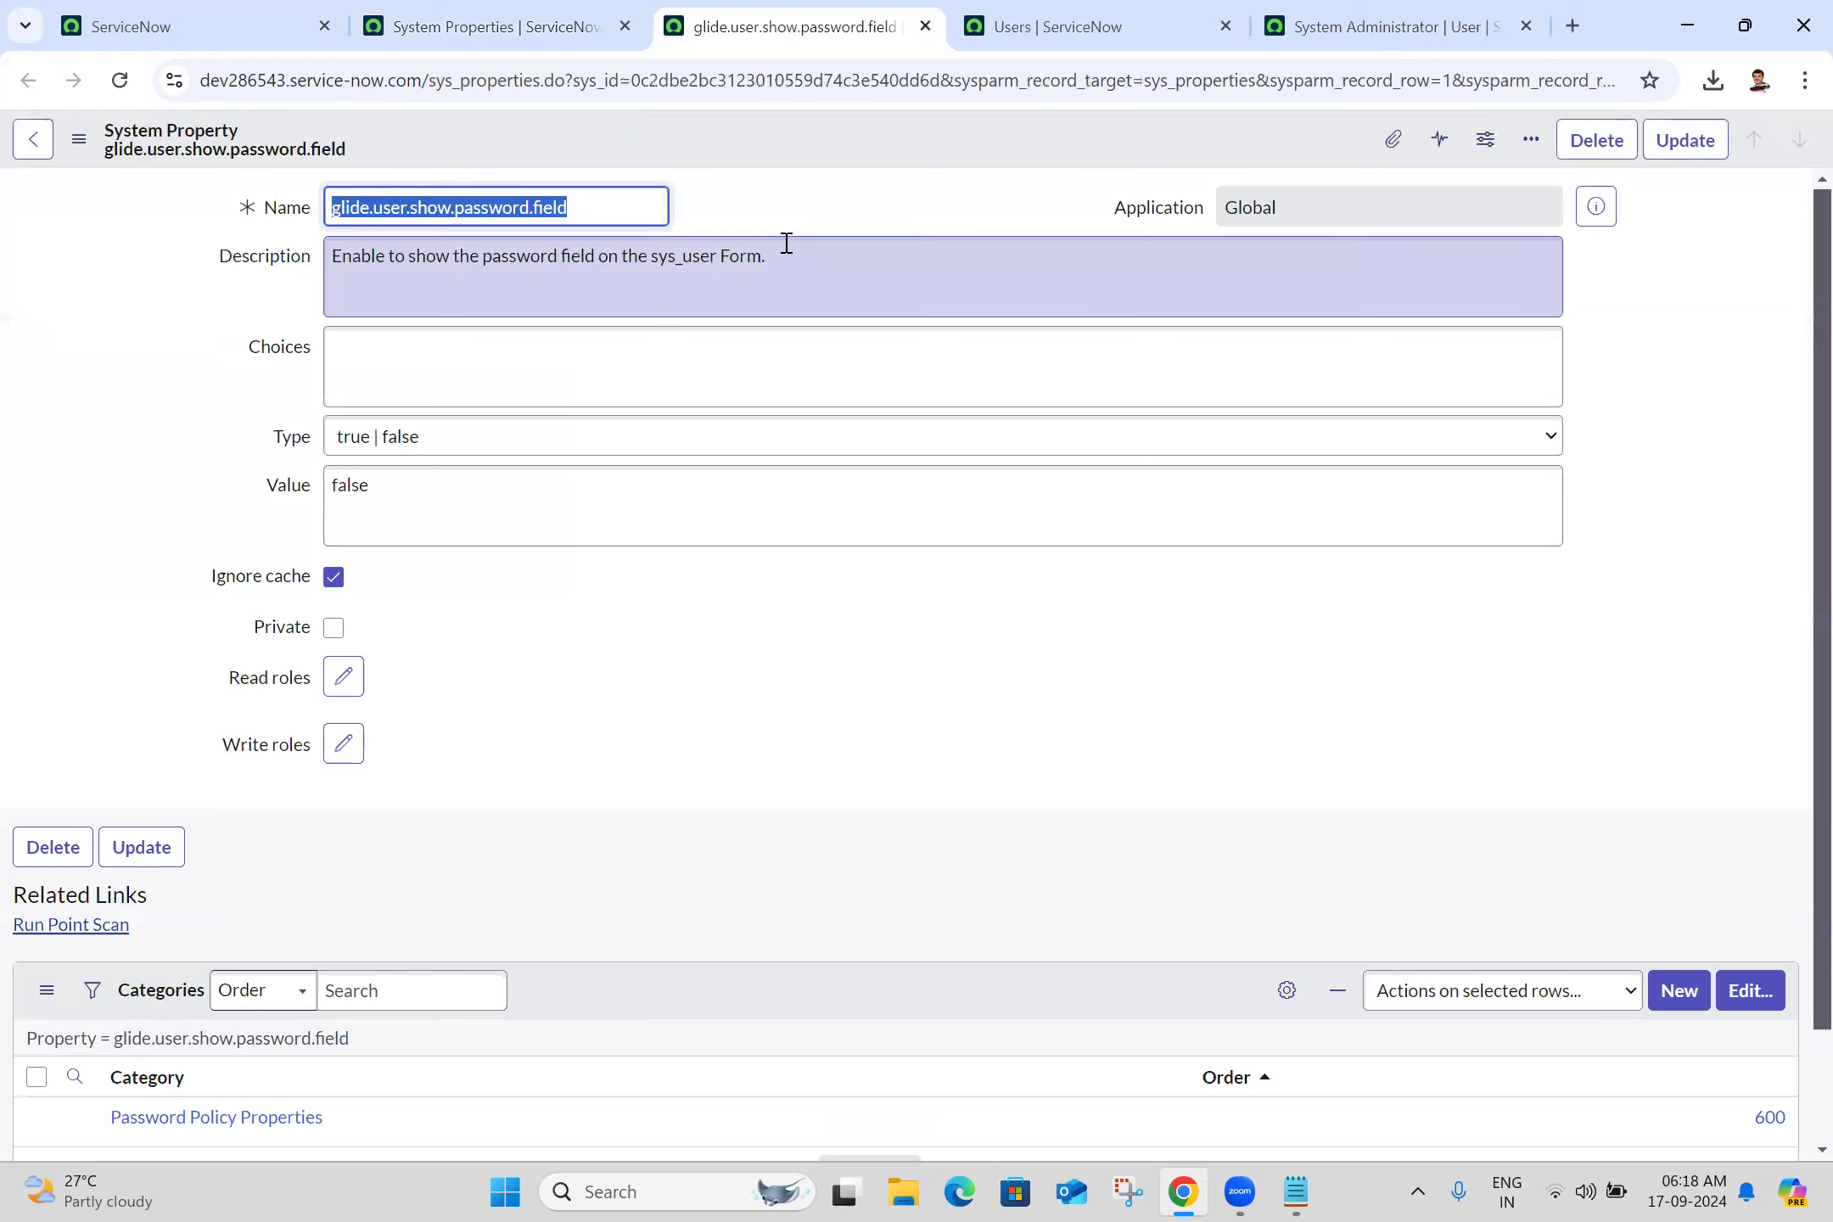
Copy the property name glide.user.show.password.field into Batch 25.txt below Users = sys_user
left_click(816, 250)
key("ctrl+a")
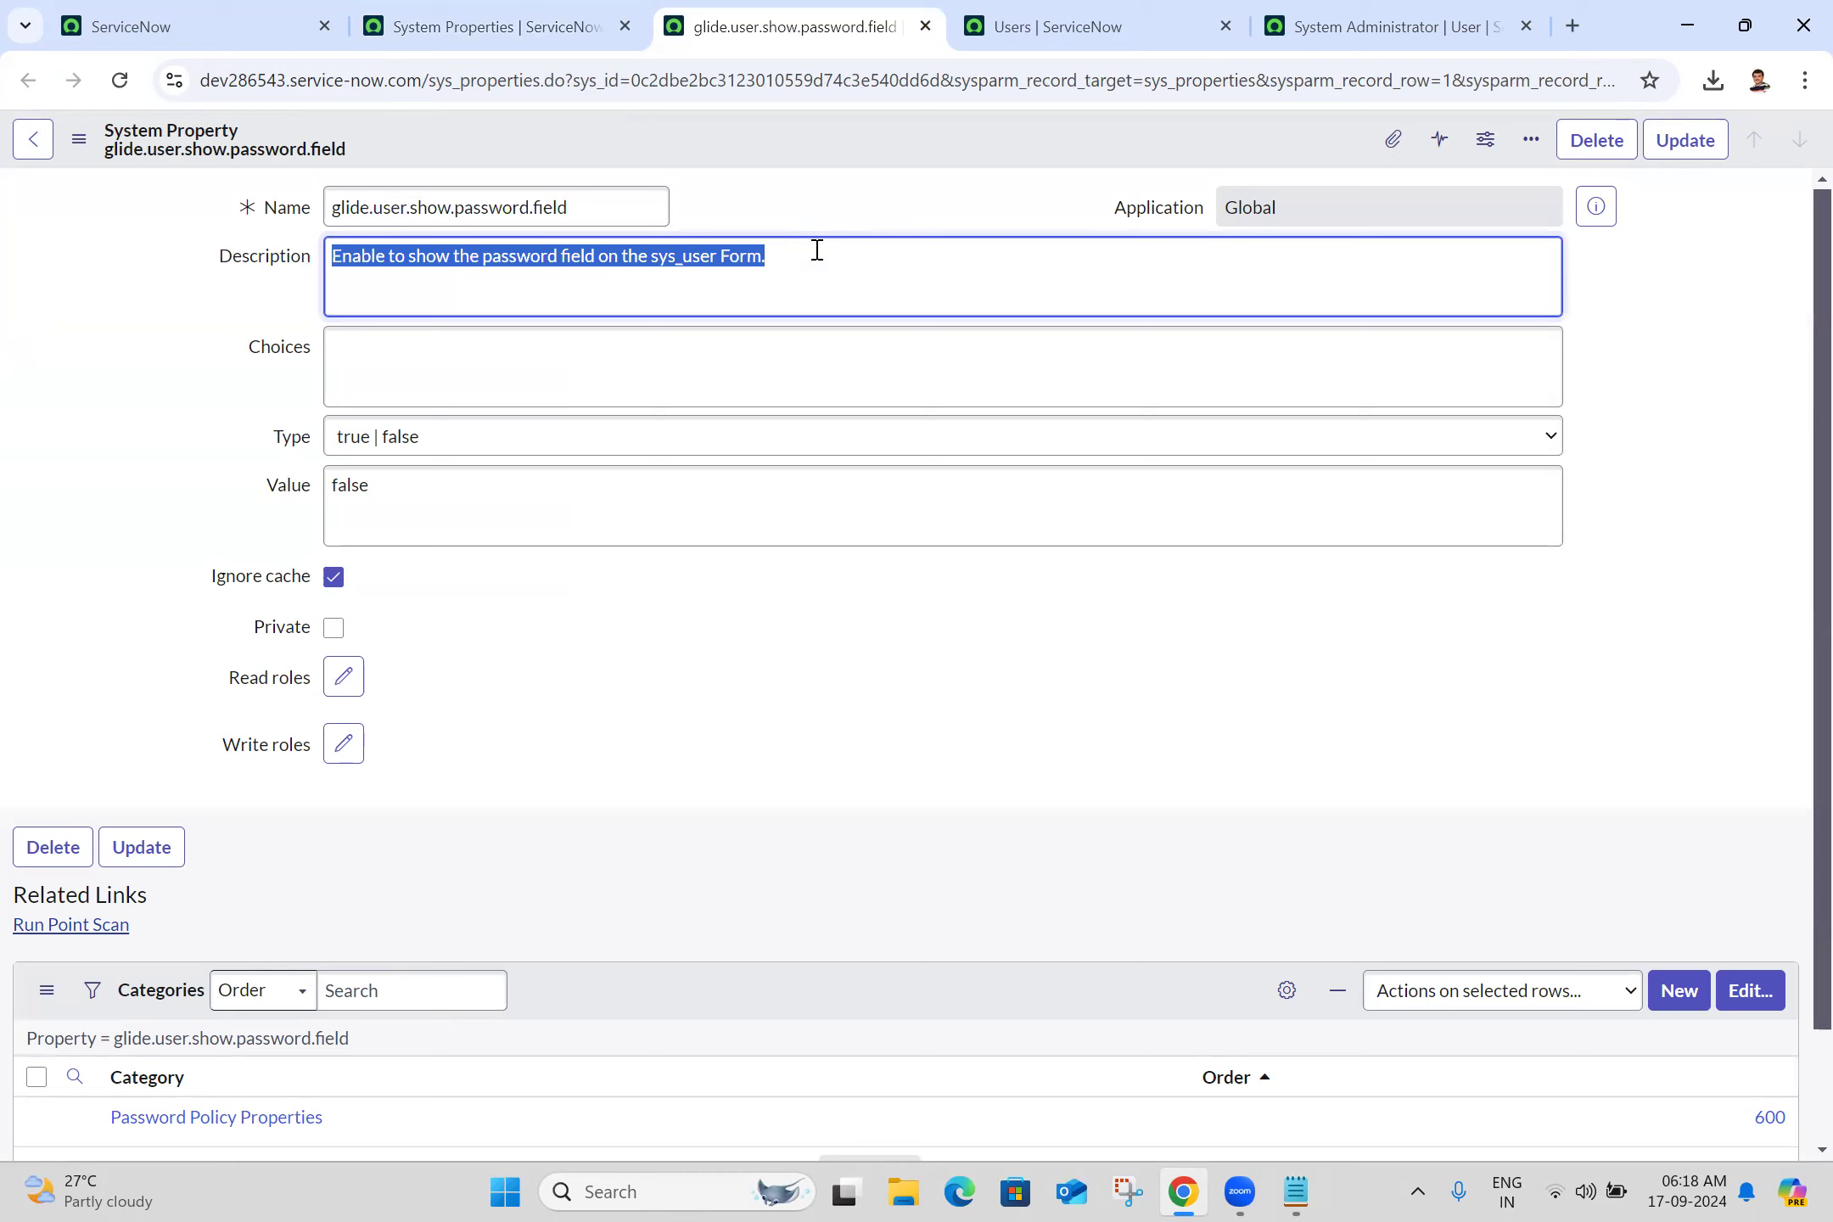
left_click(650, 752)
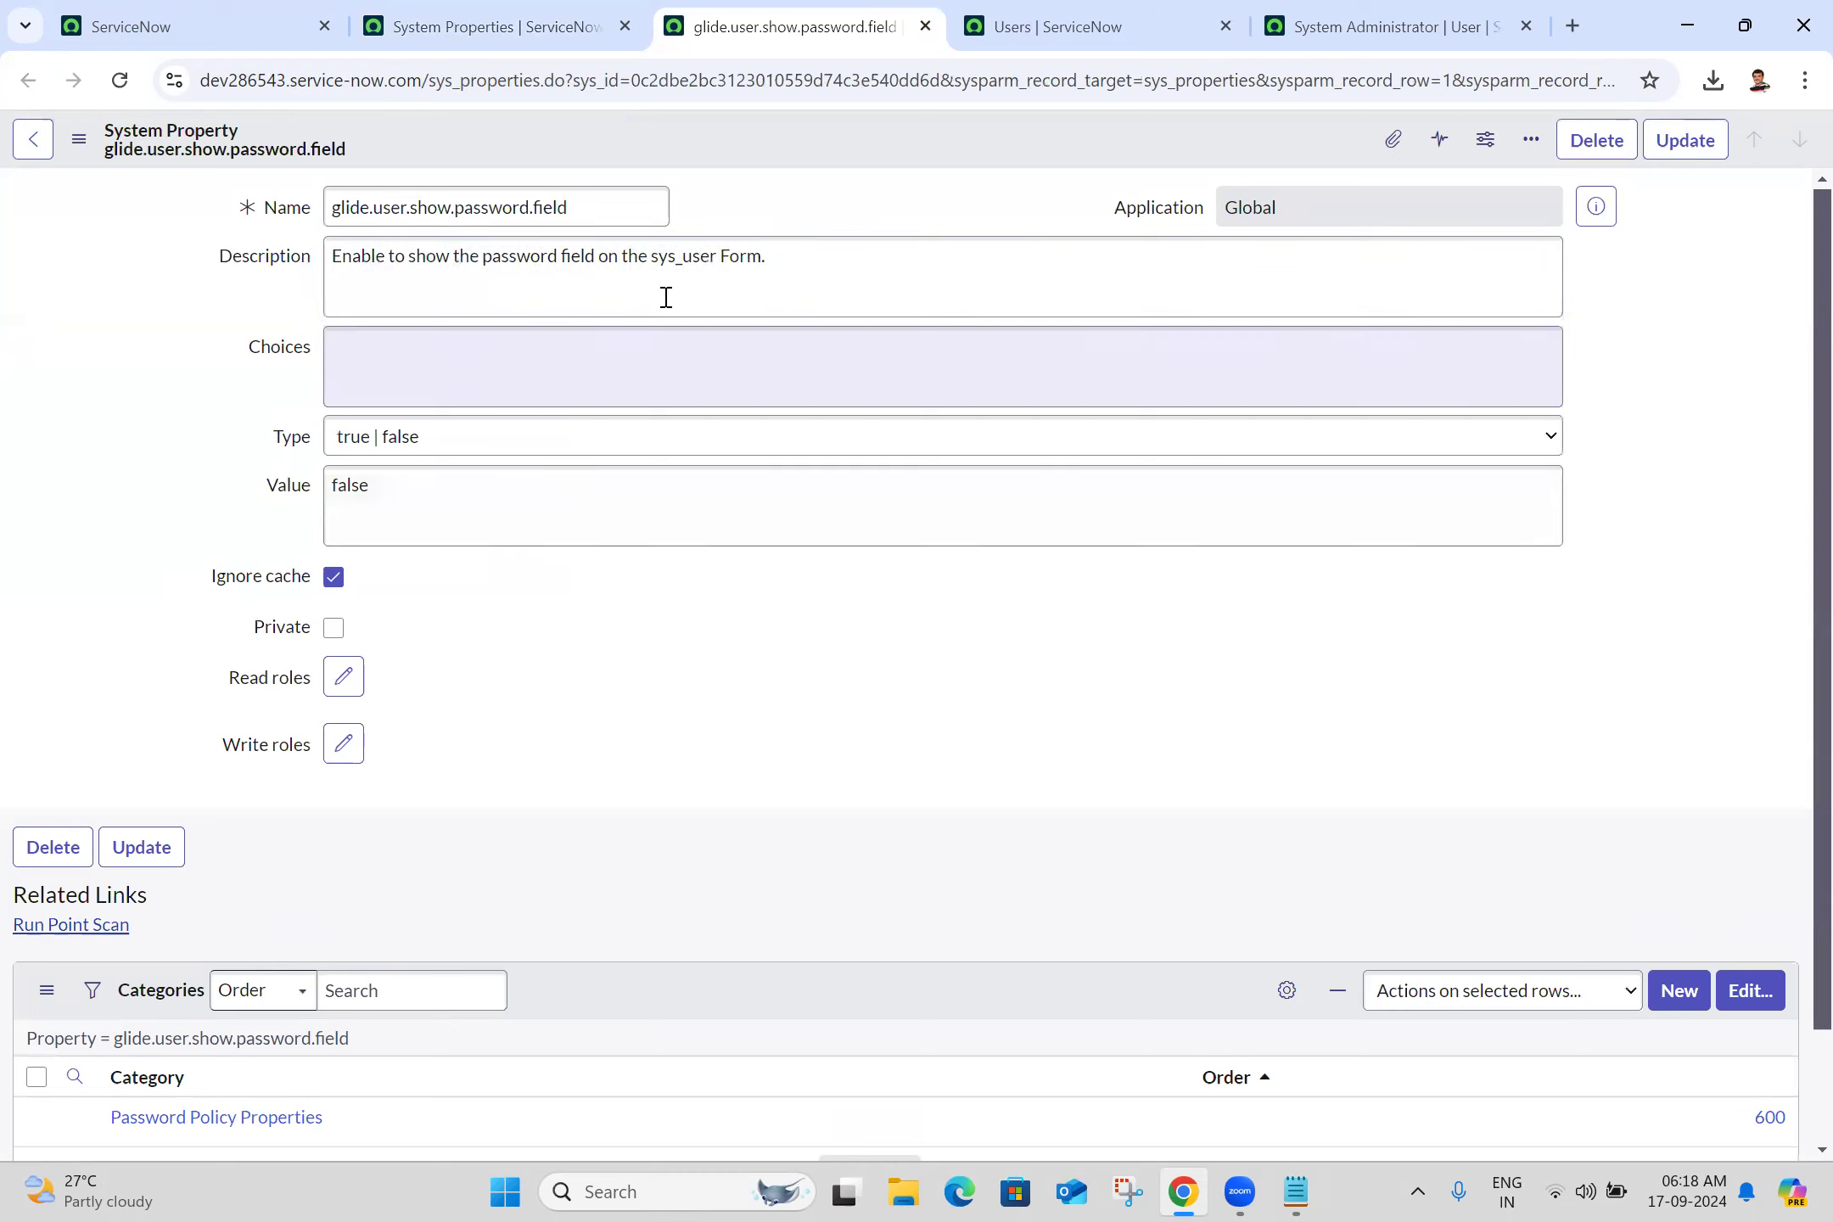
triple_click(627, 202)
key("ctrl+c")
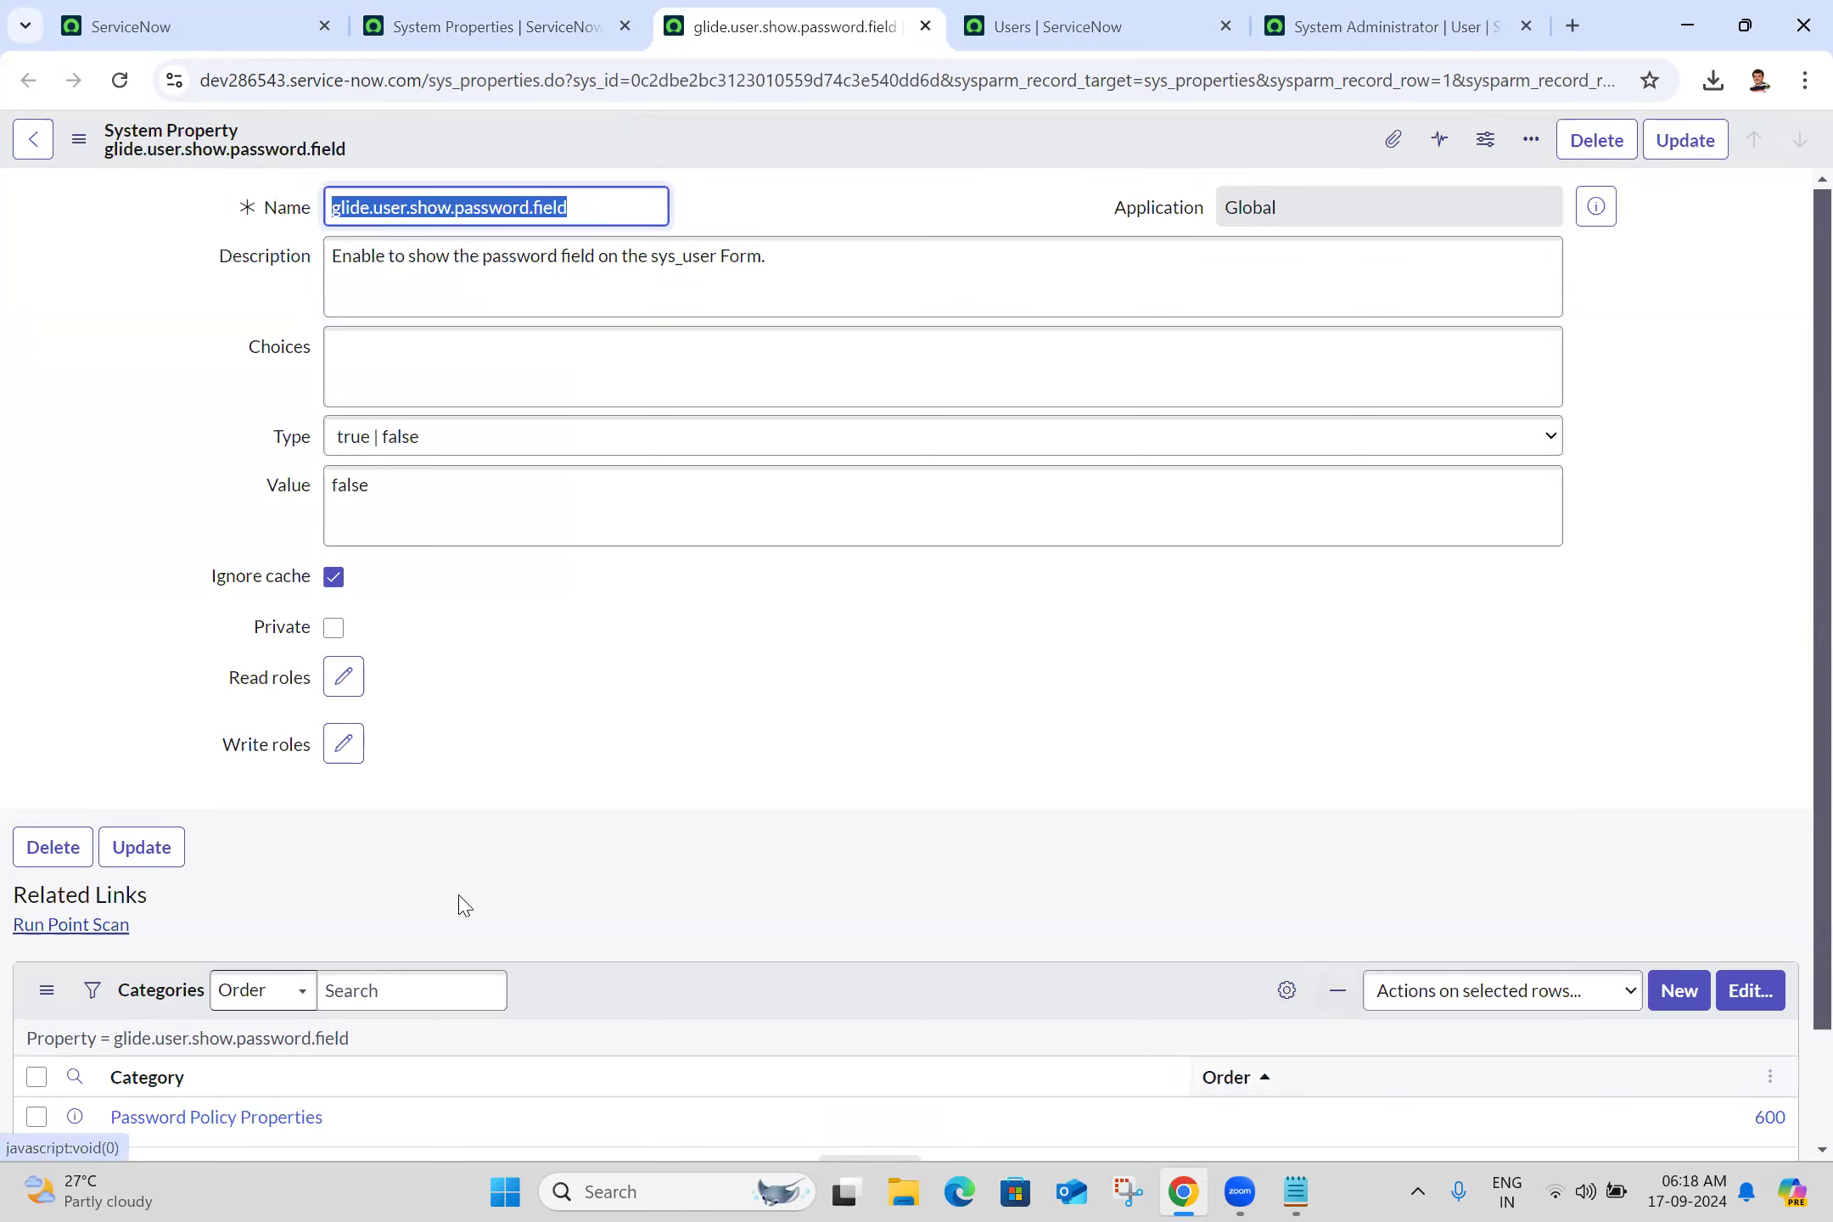
key("alt+Tab")
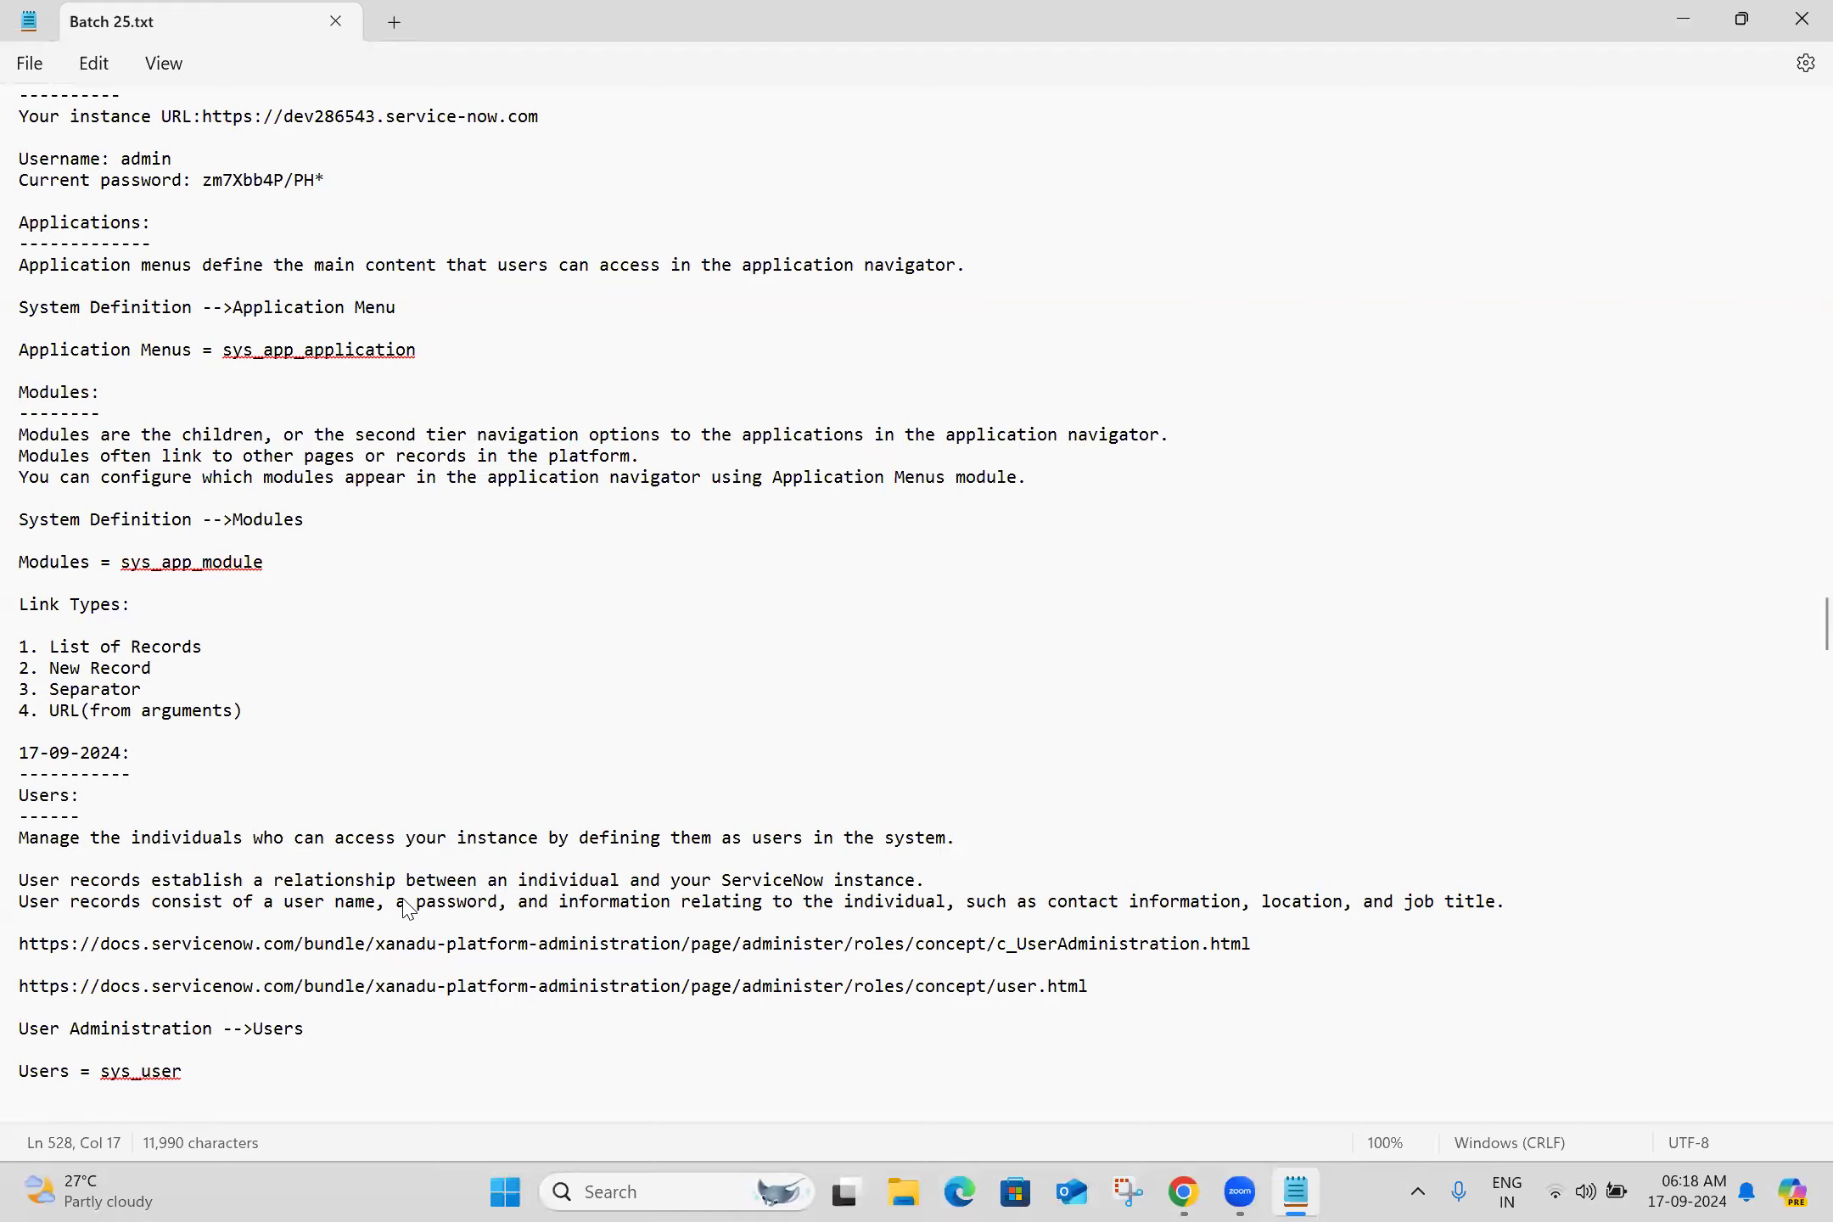
scroll(408, 908, "down", 9)
scroll(408, 908, "down", 1)
left_click(141, 638)
key("ctrl+v")
key("Return")
key("Return")
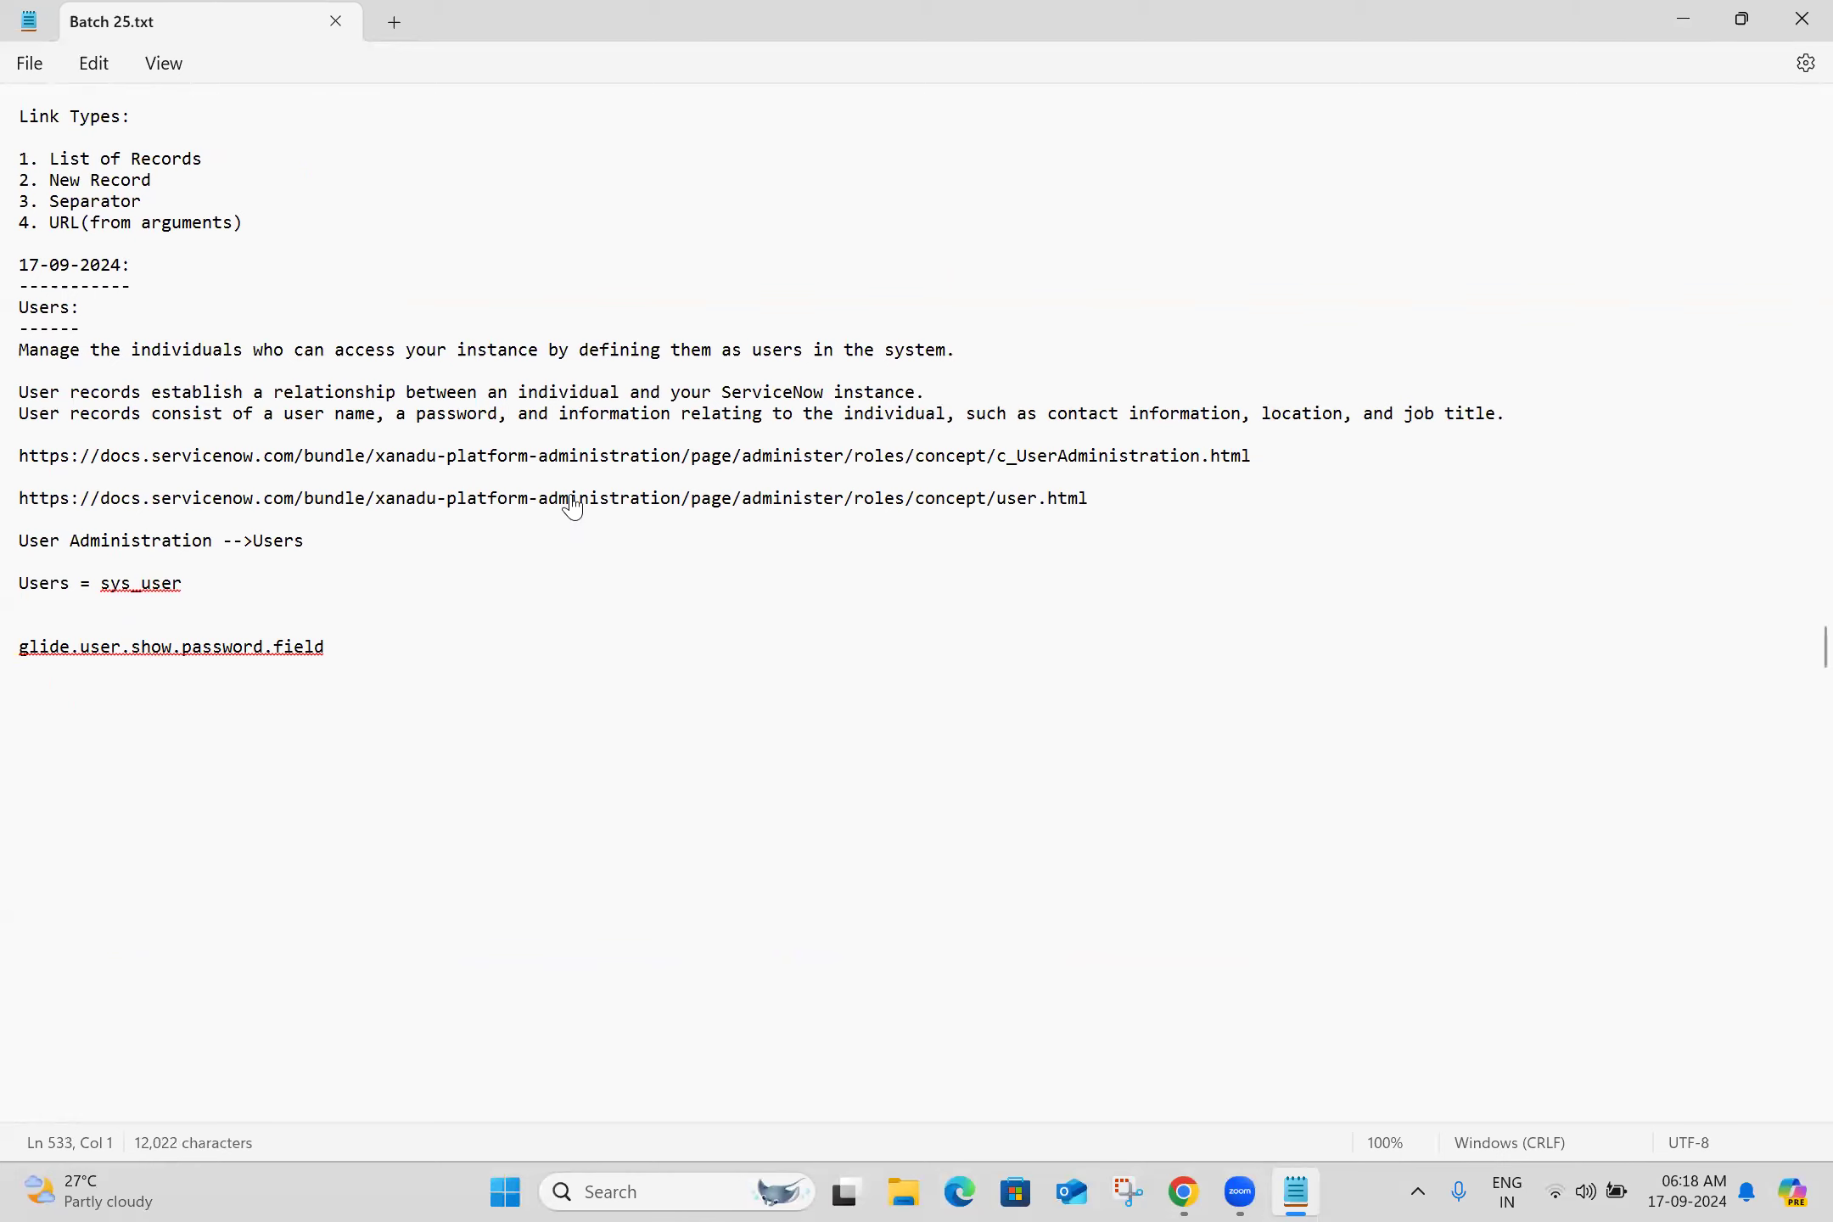
Set the property's Value to true and save the record
key("alt+Tab")
type("true")
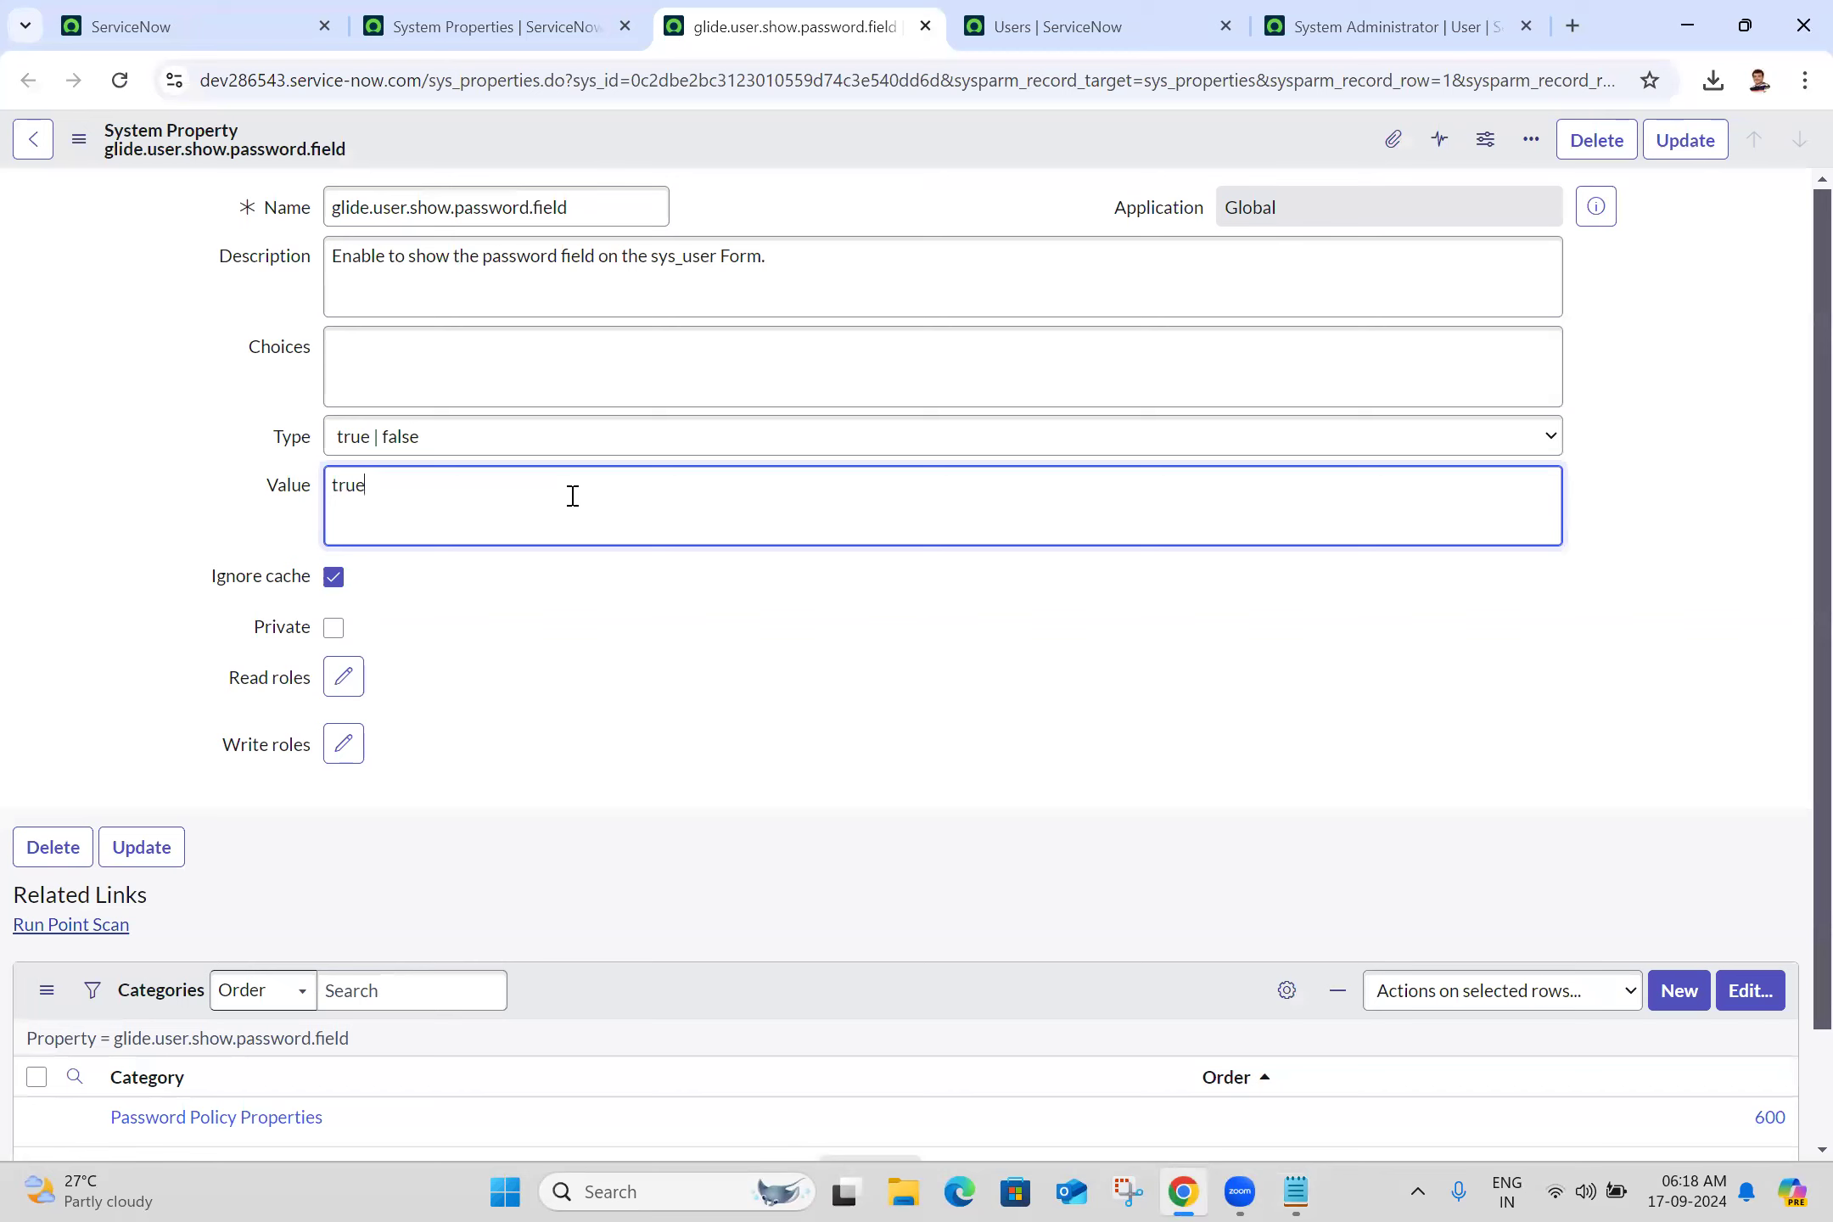
left_click(79, 138)
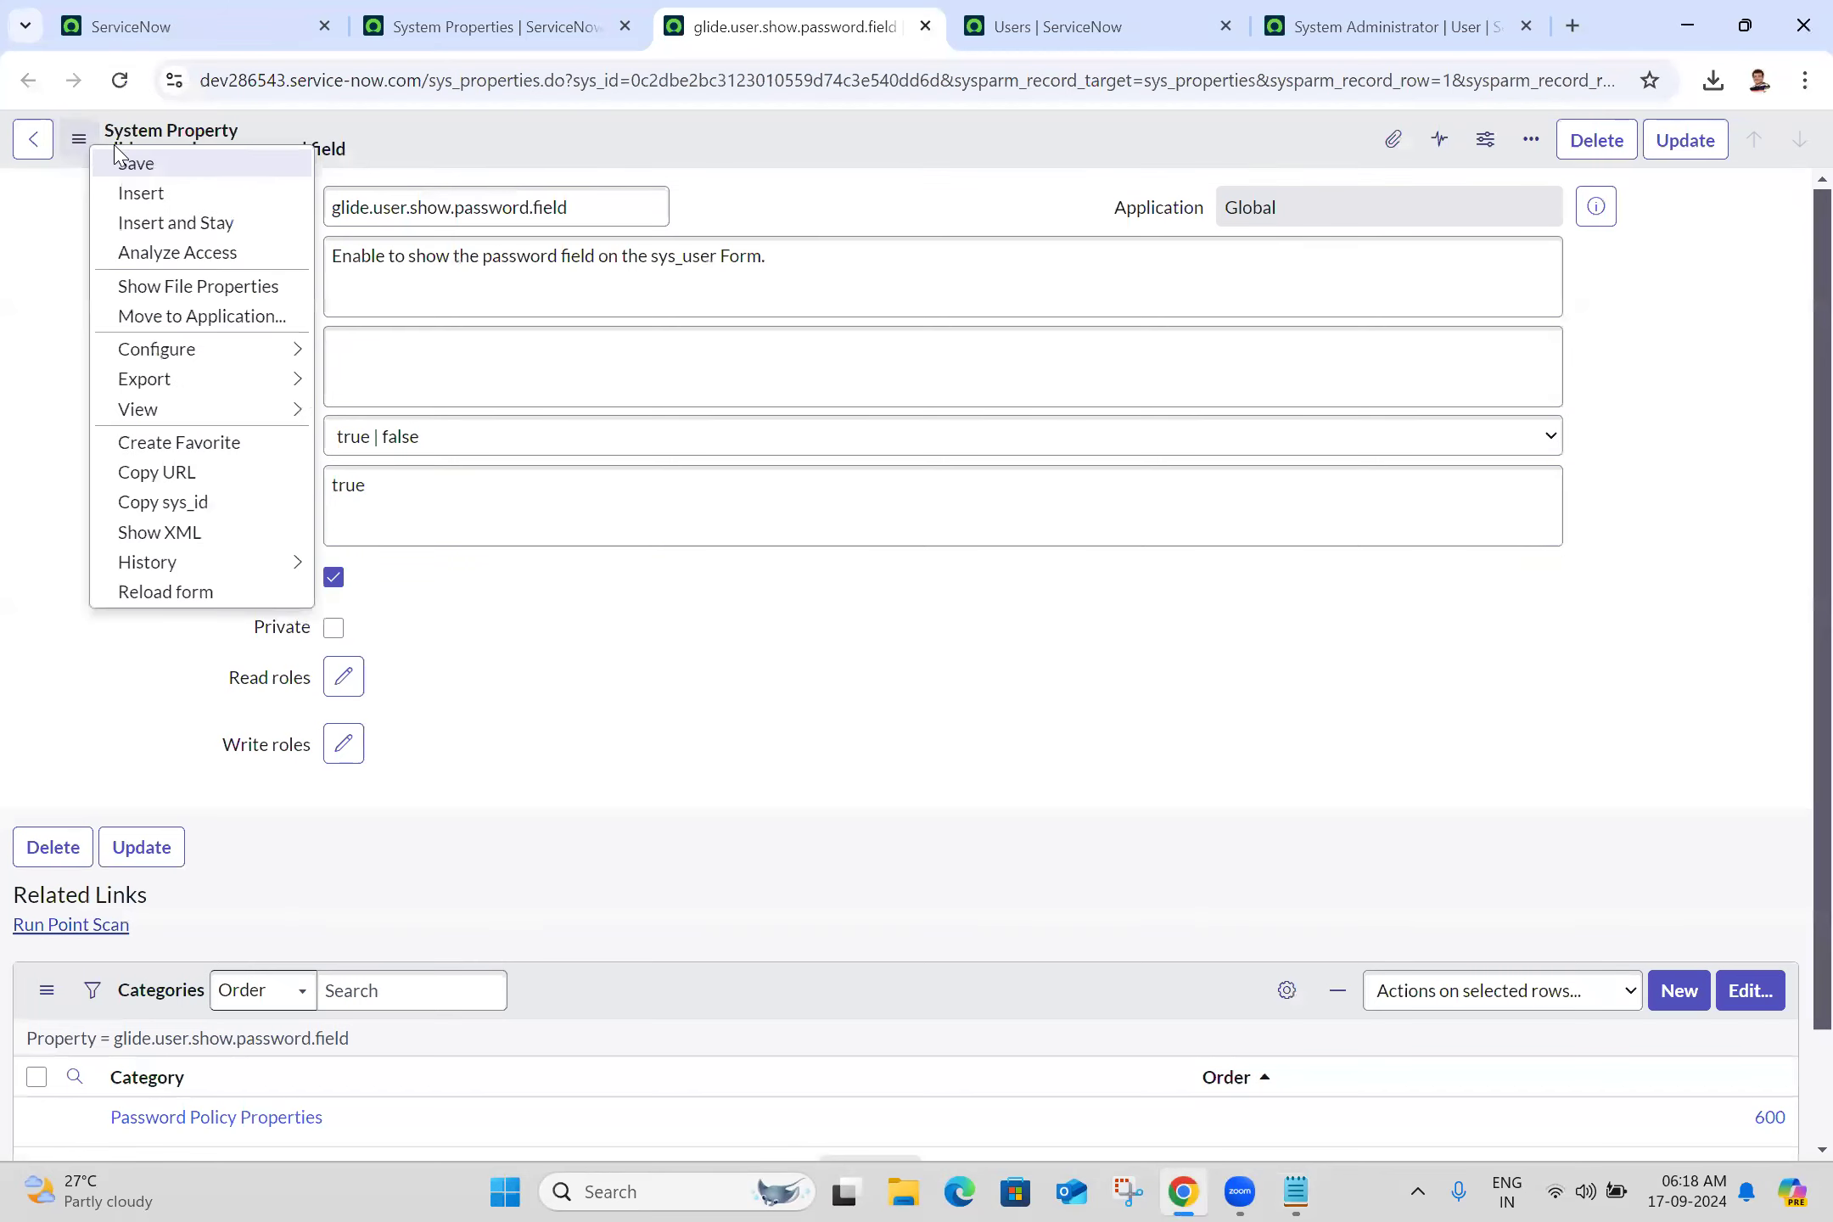
left_click(134, 164)
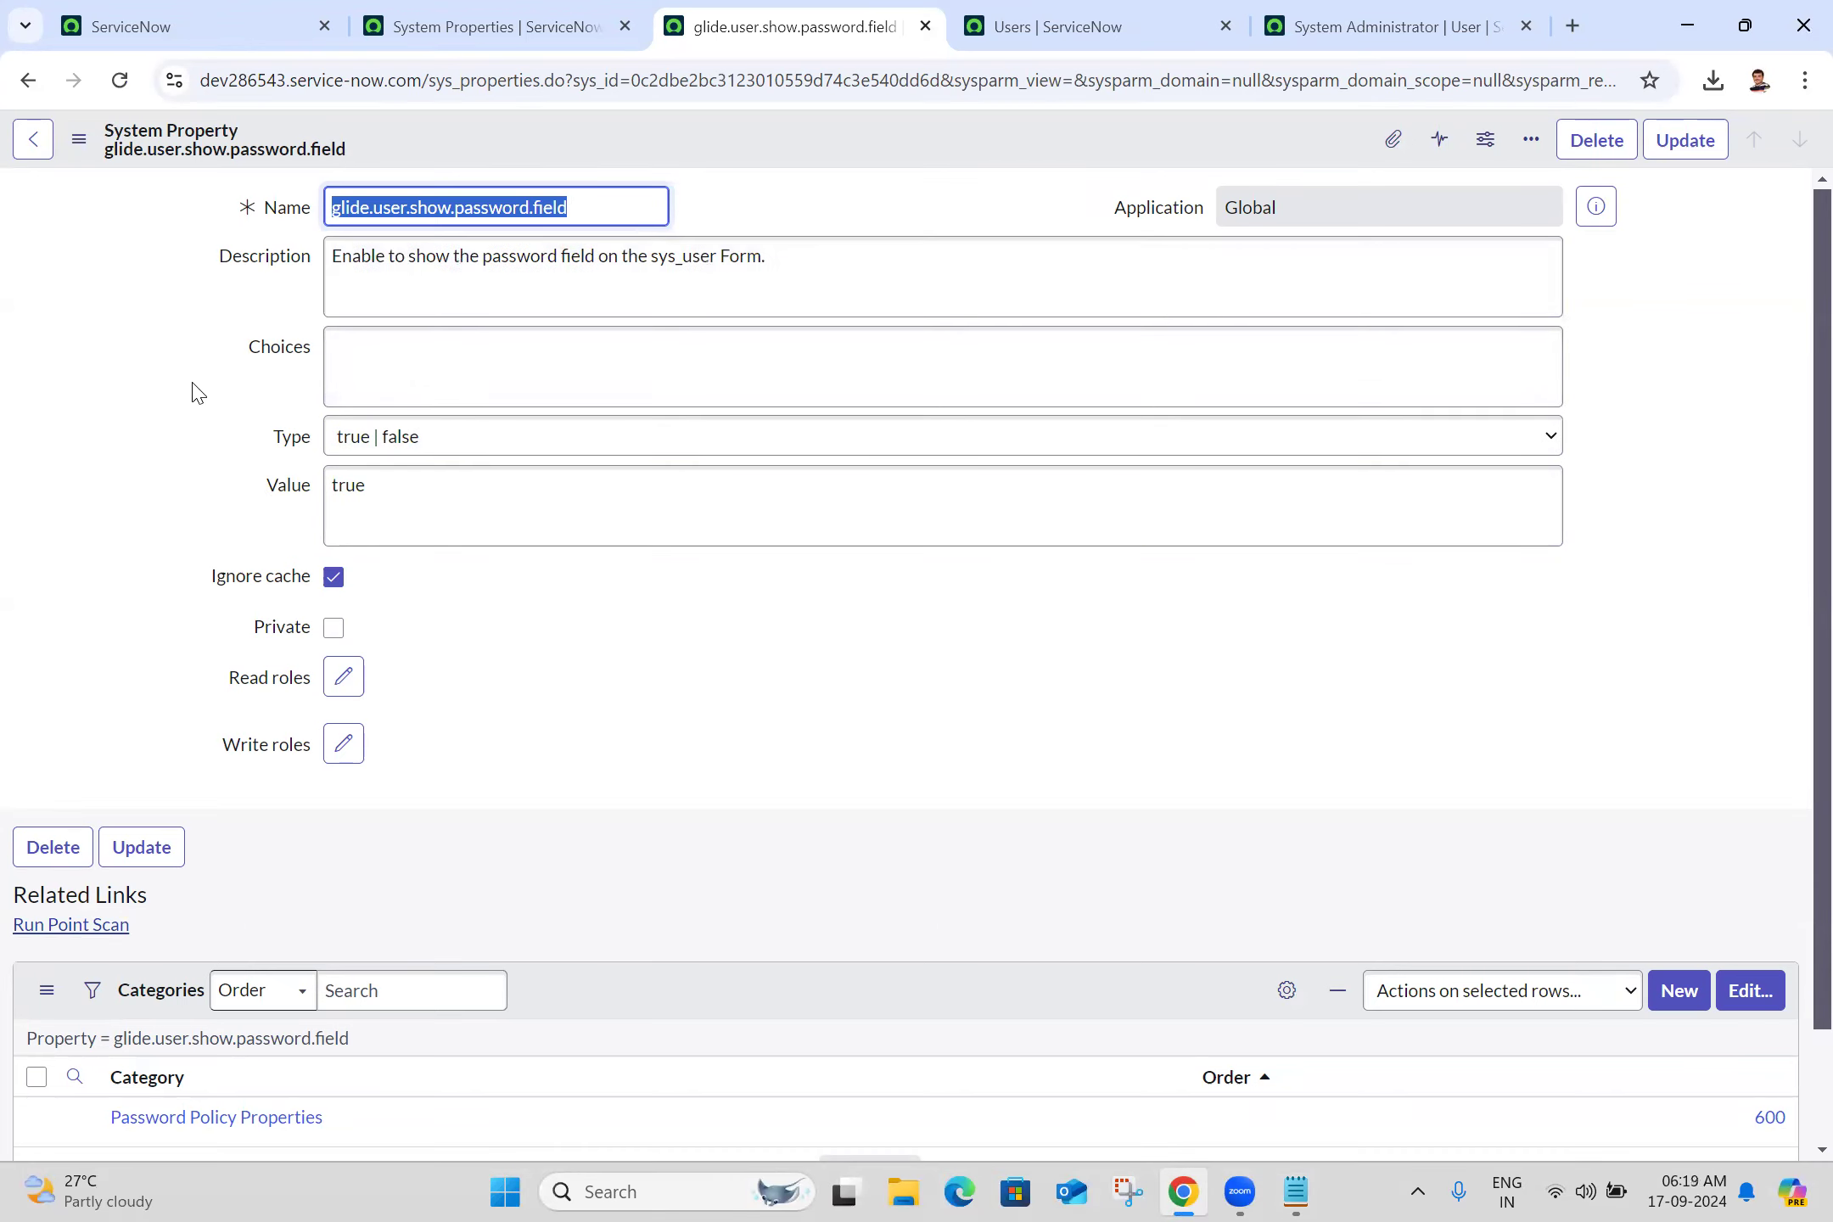
Reload the System Properties list to confirm true and bring its URL into the notes
left_click(473, 12)
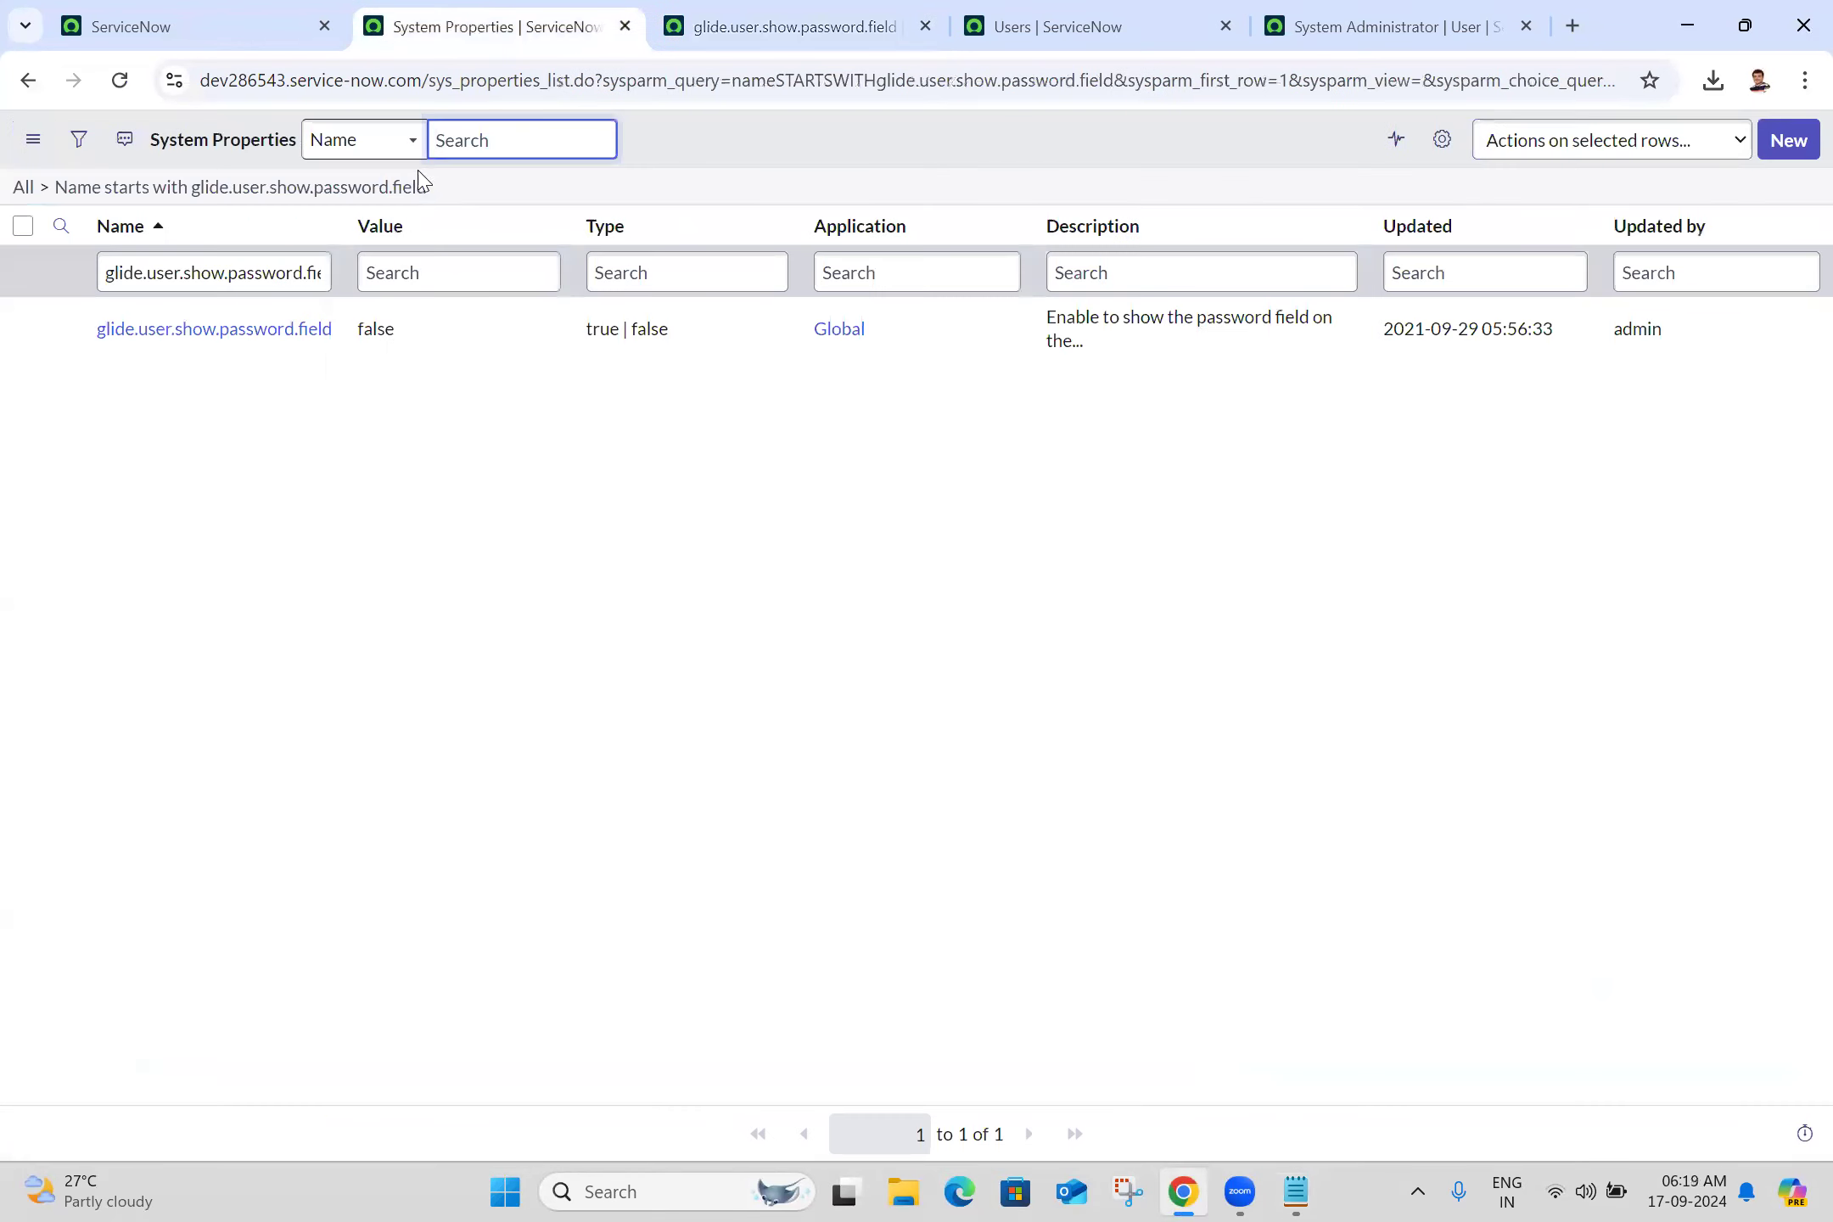
left_click(404, 192)
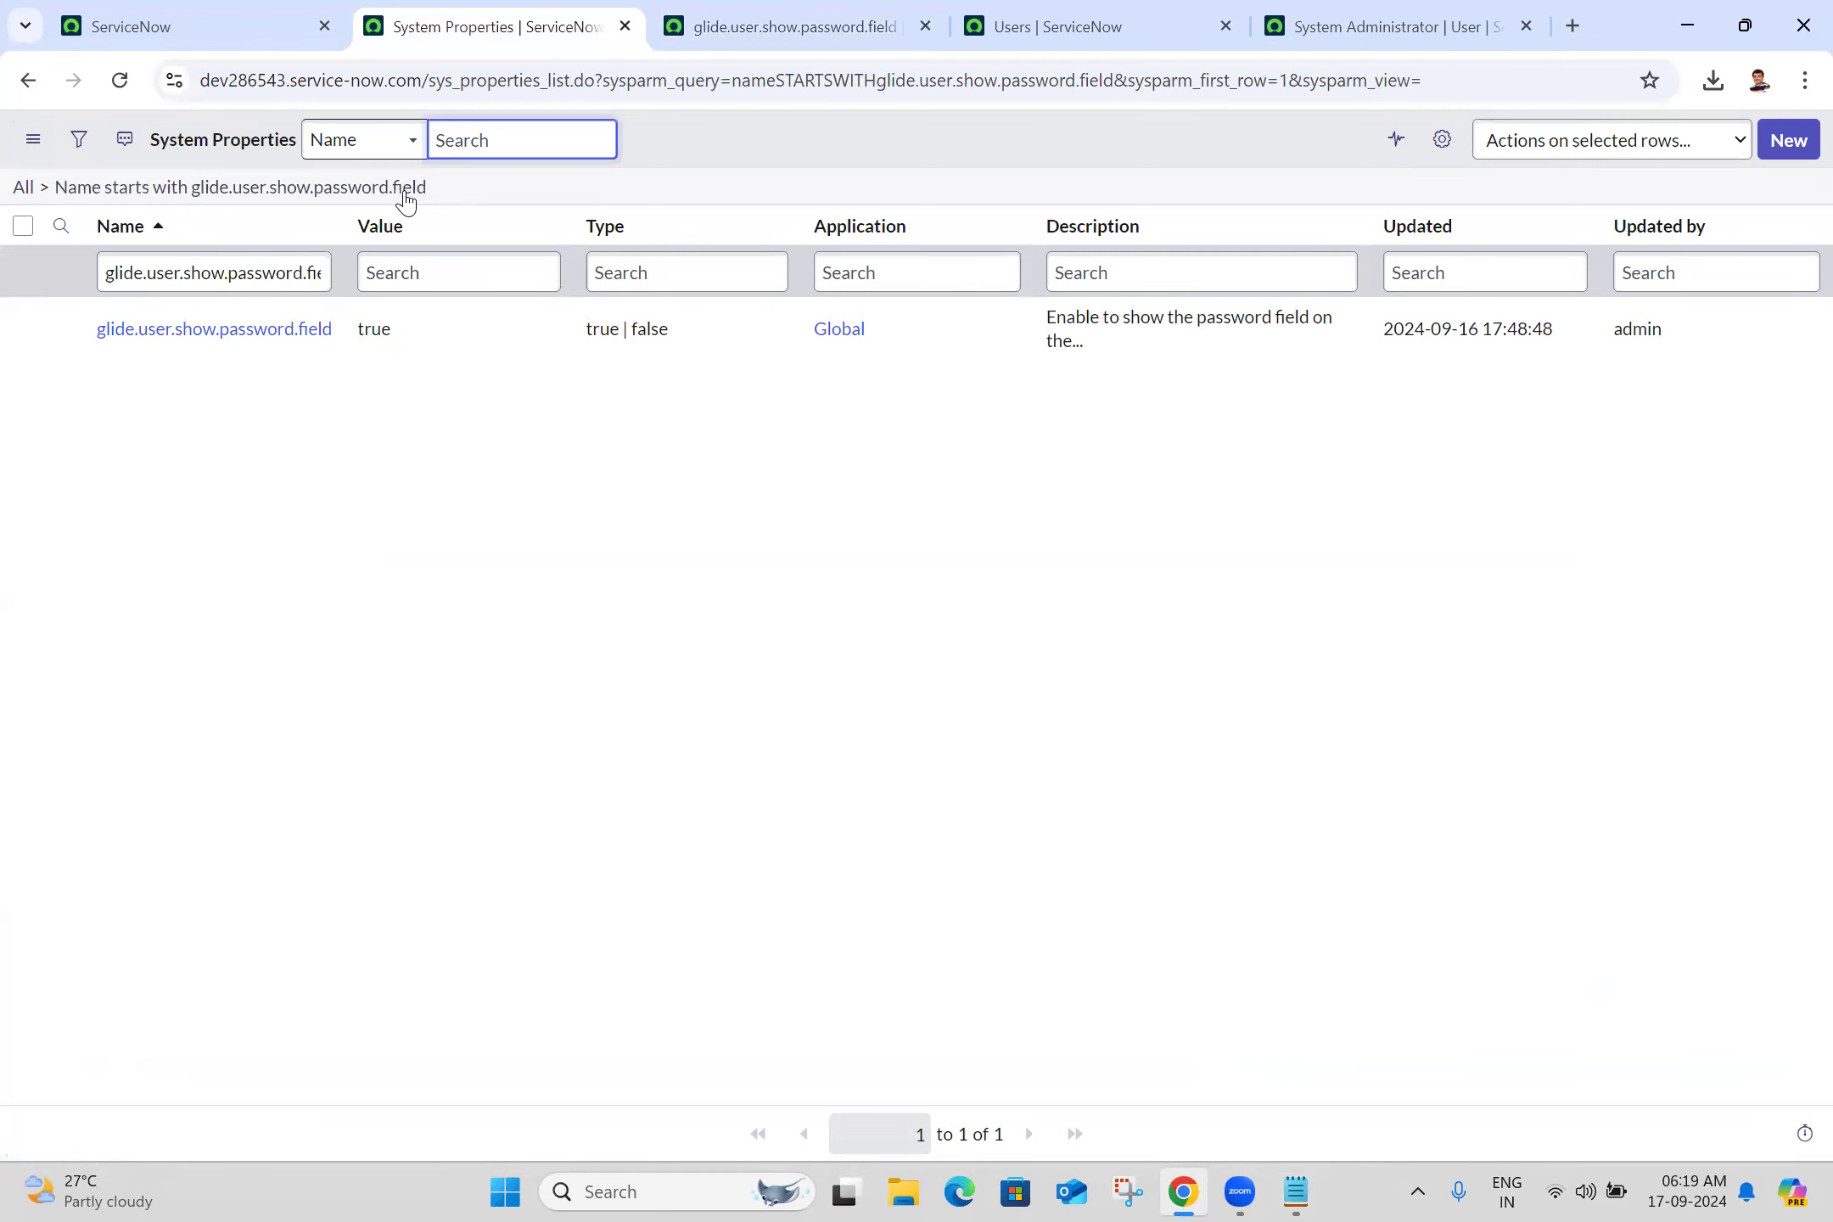
left_click(1468, 84)
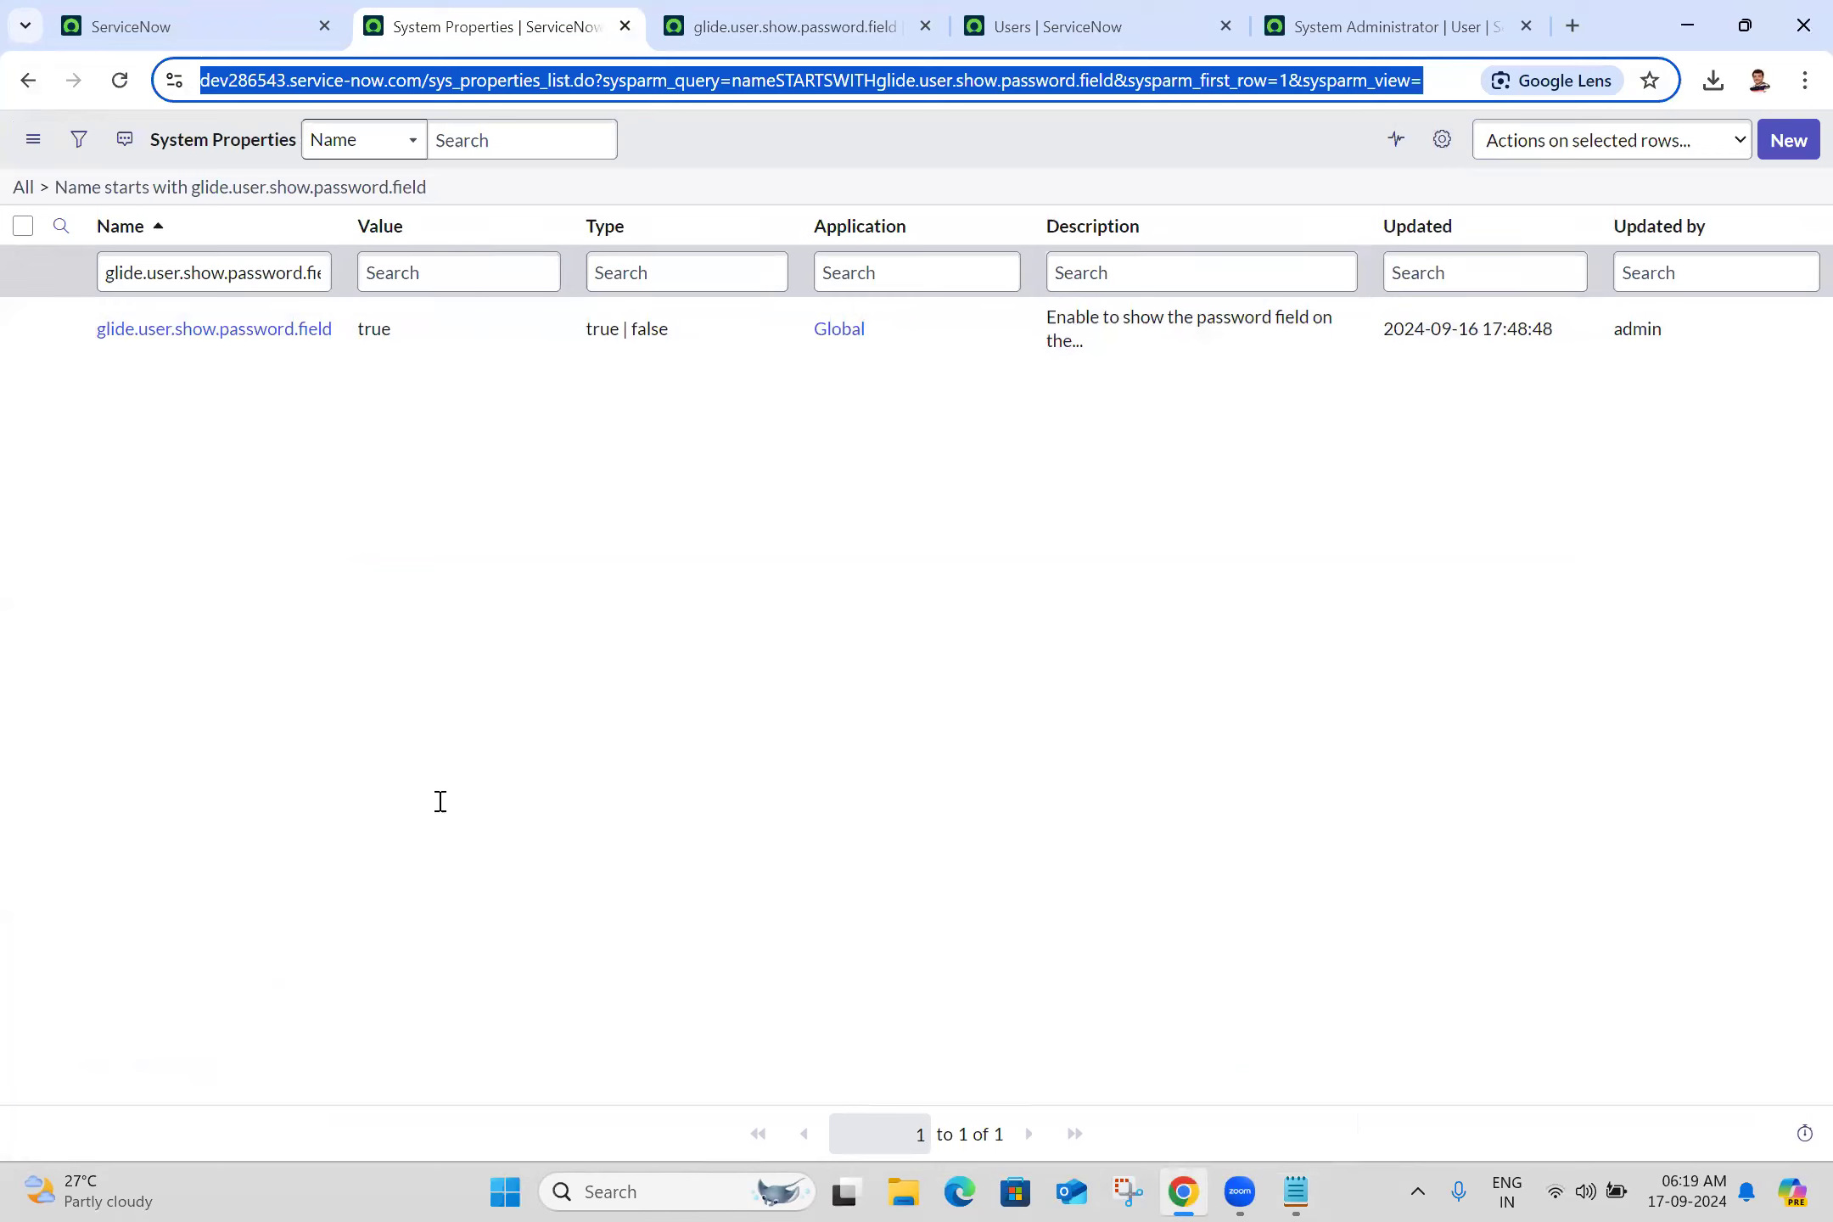
key("alt+Tab")
left_click(192, 690)
Replace the instance in the Notepad URL with [instancename] and save the notes file
key("BackSpace")
key("BackSpace")
key("BackSpace")
key("BackSpace")
key("BackSpace")
key("BackSpace")
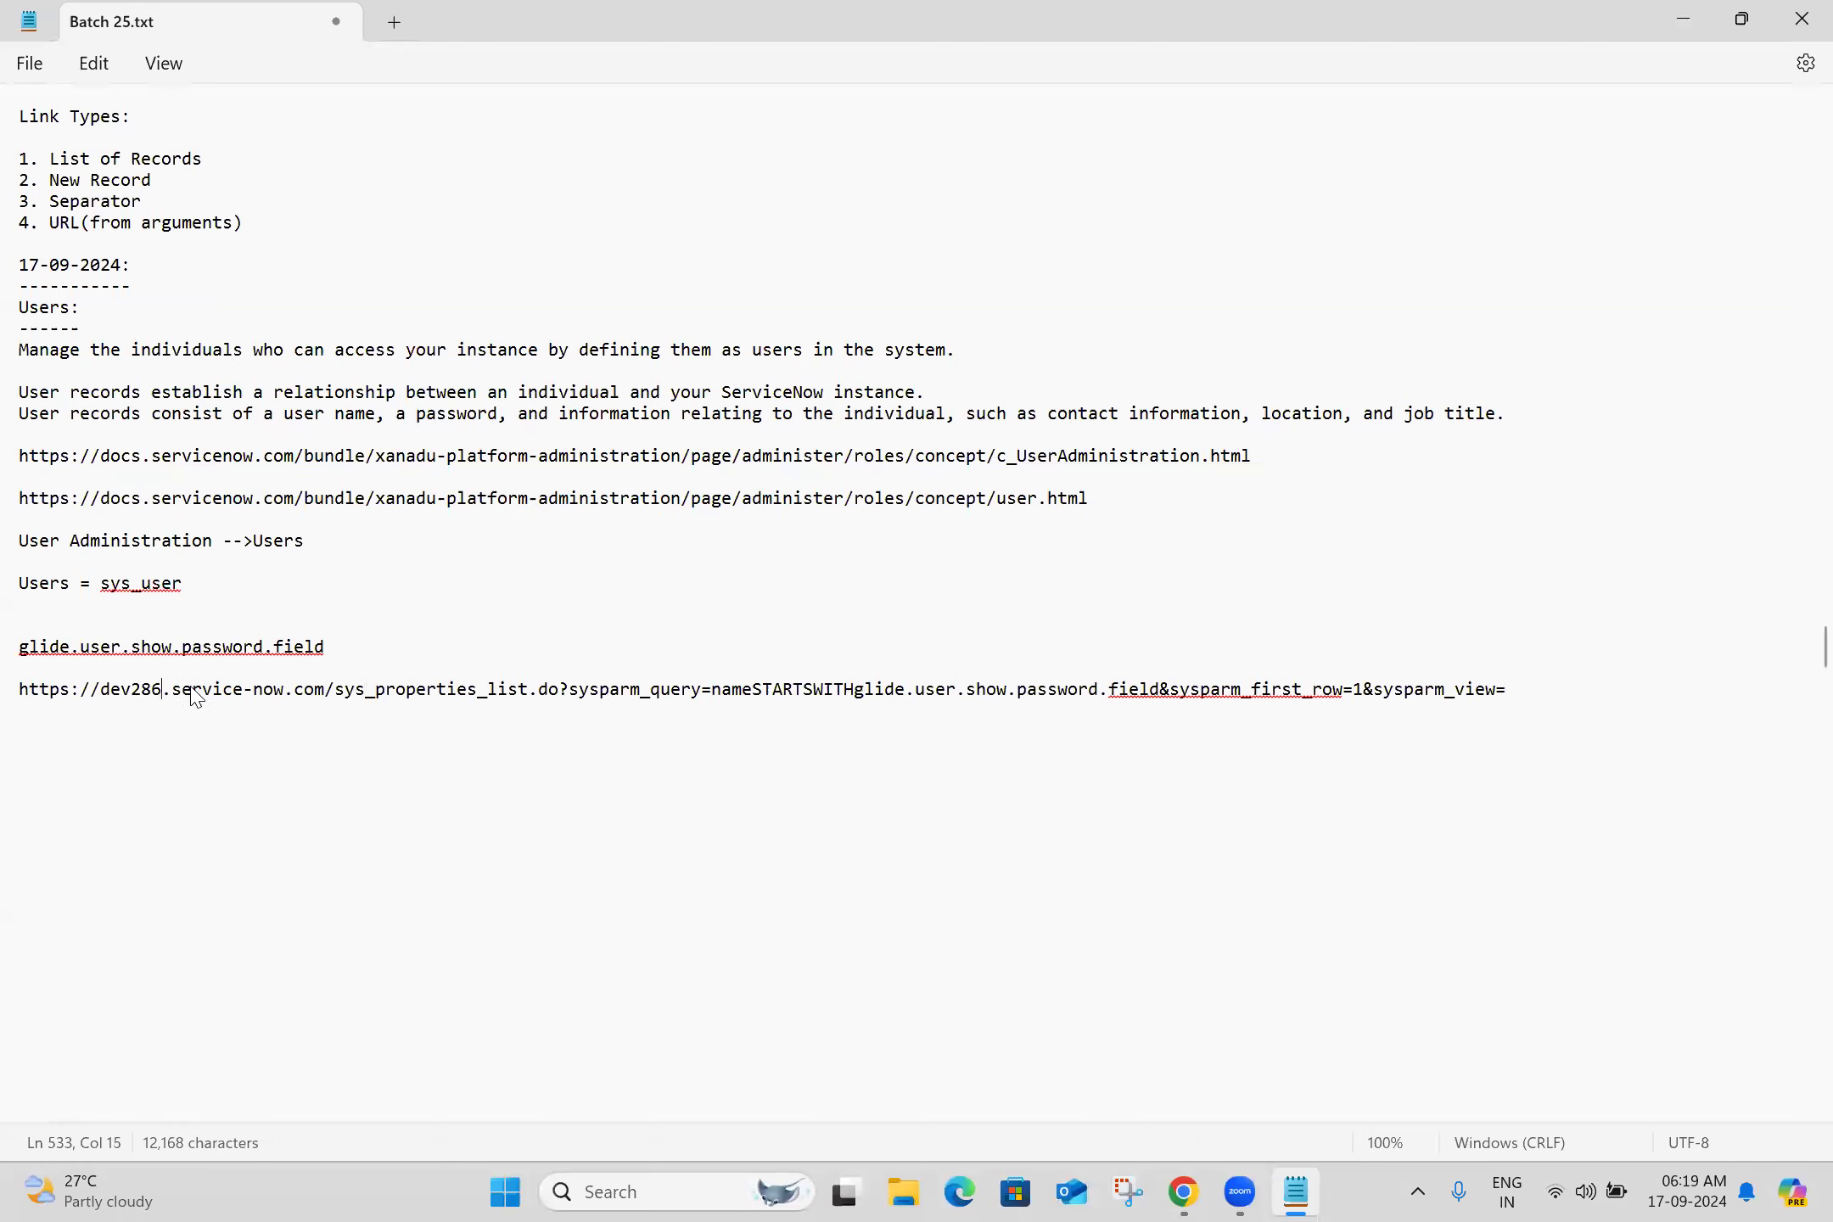
key("BackSpace")
key("BackSpace")
key("BackSpace")
type("[]")
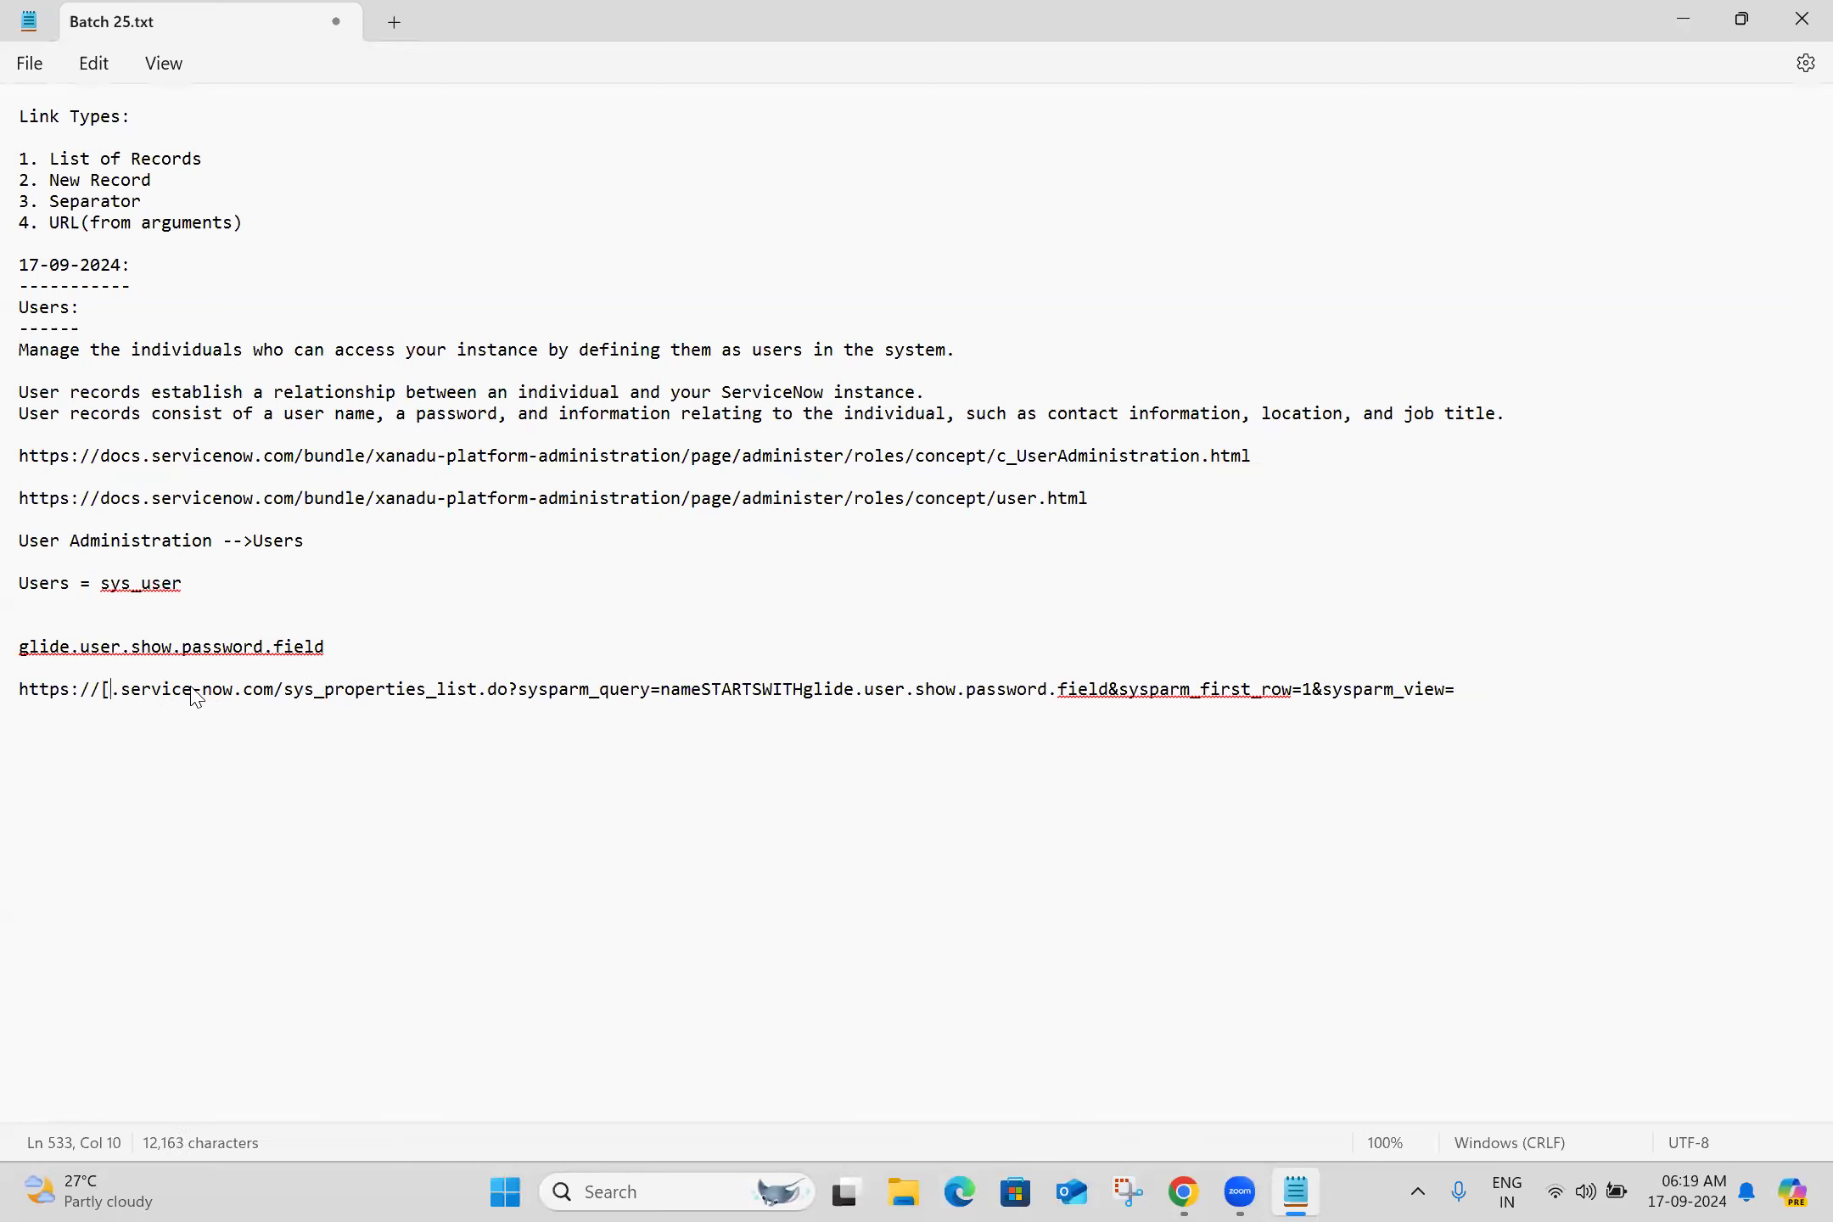
key("Left")
type("insta")
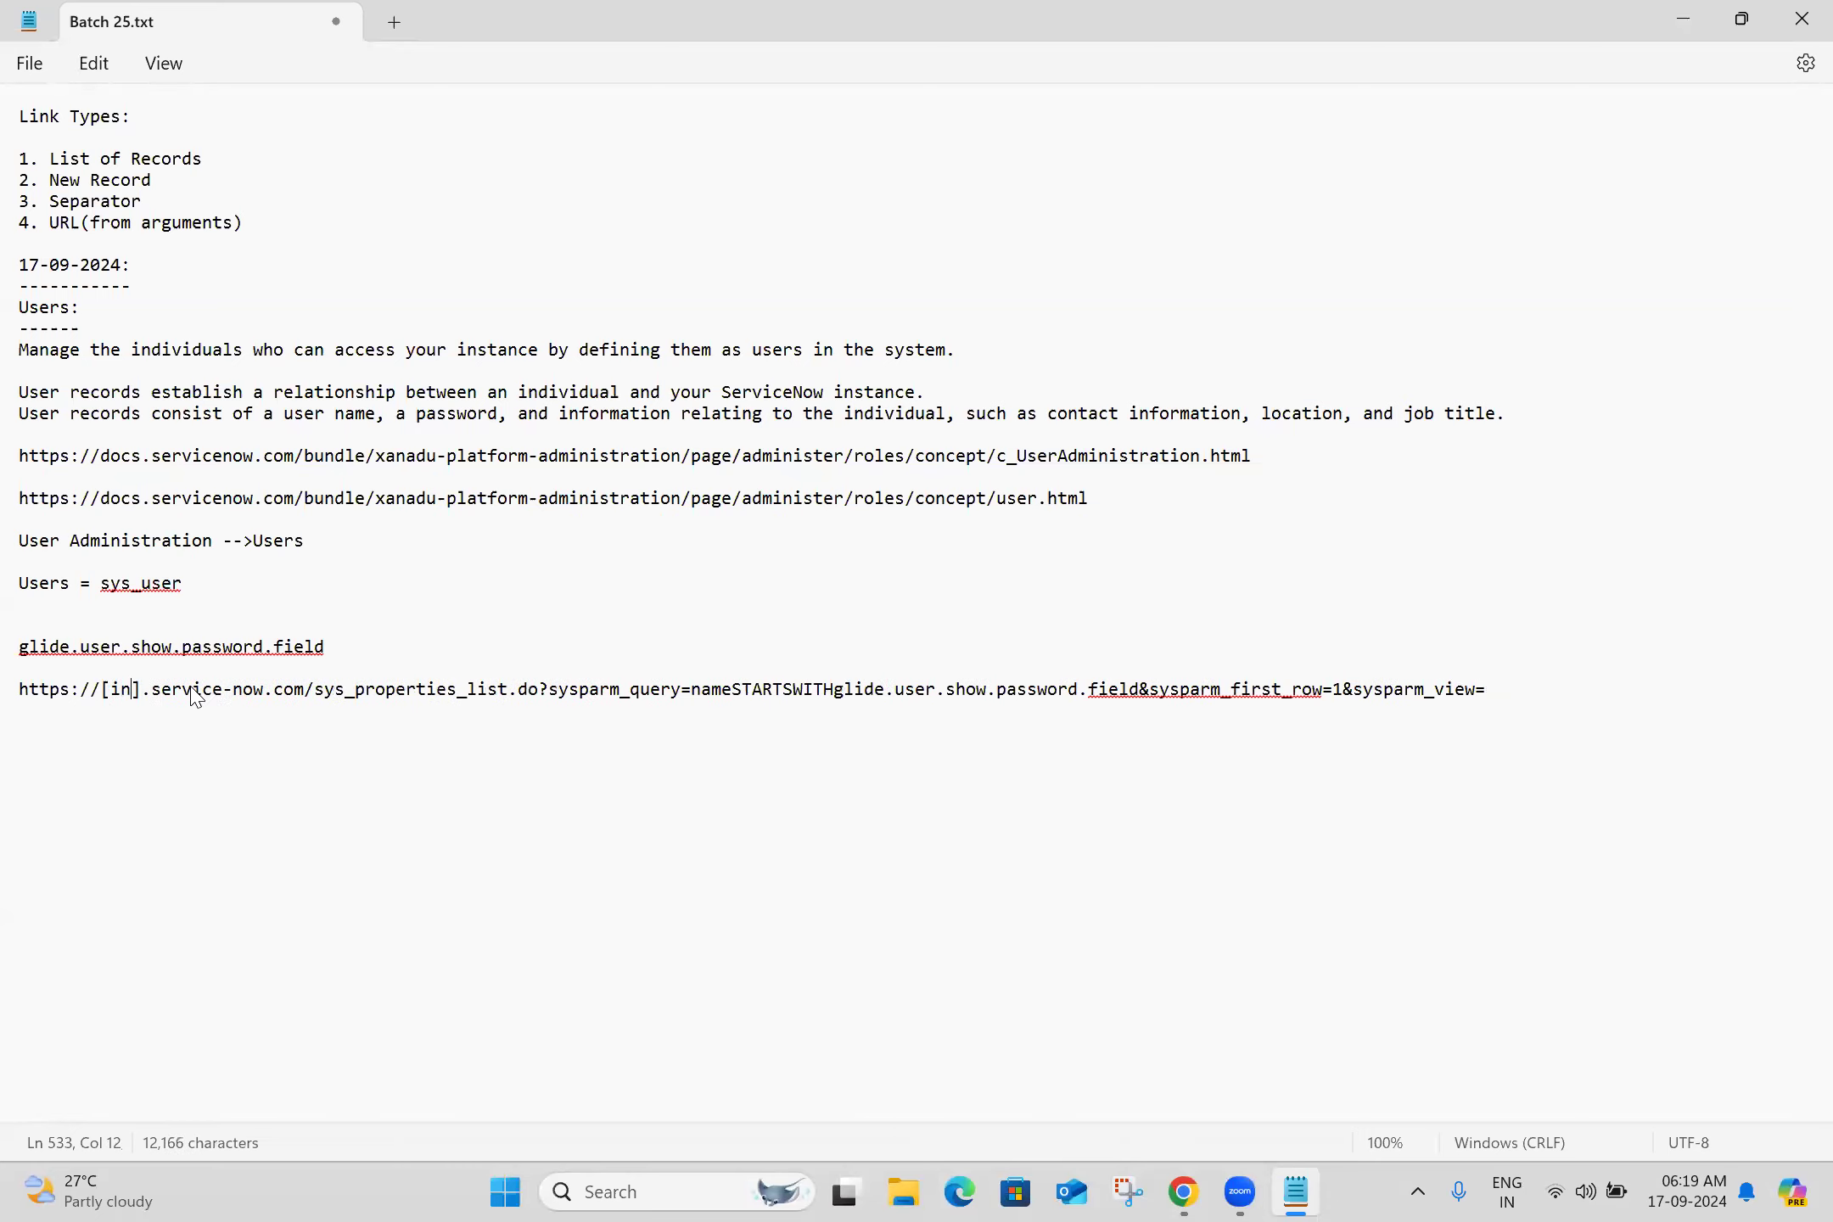
type("ncename")
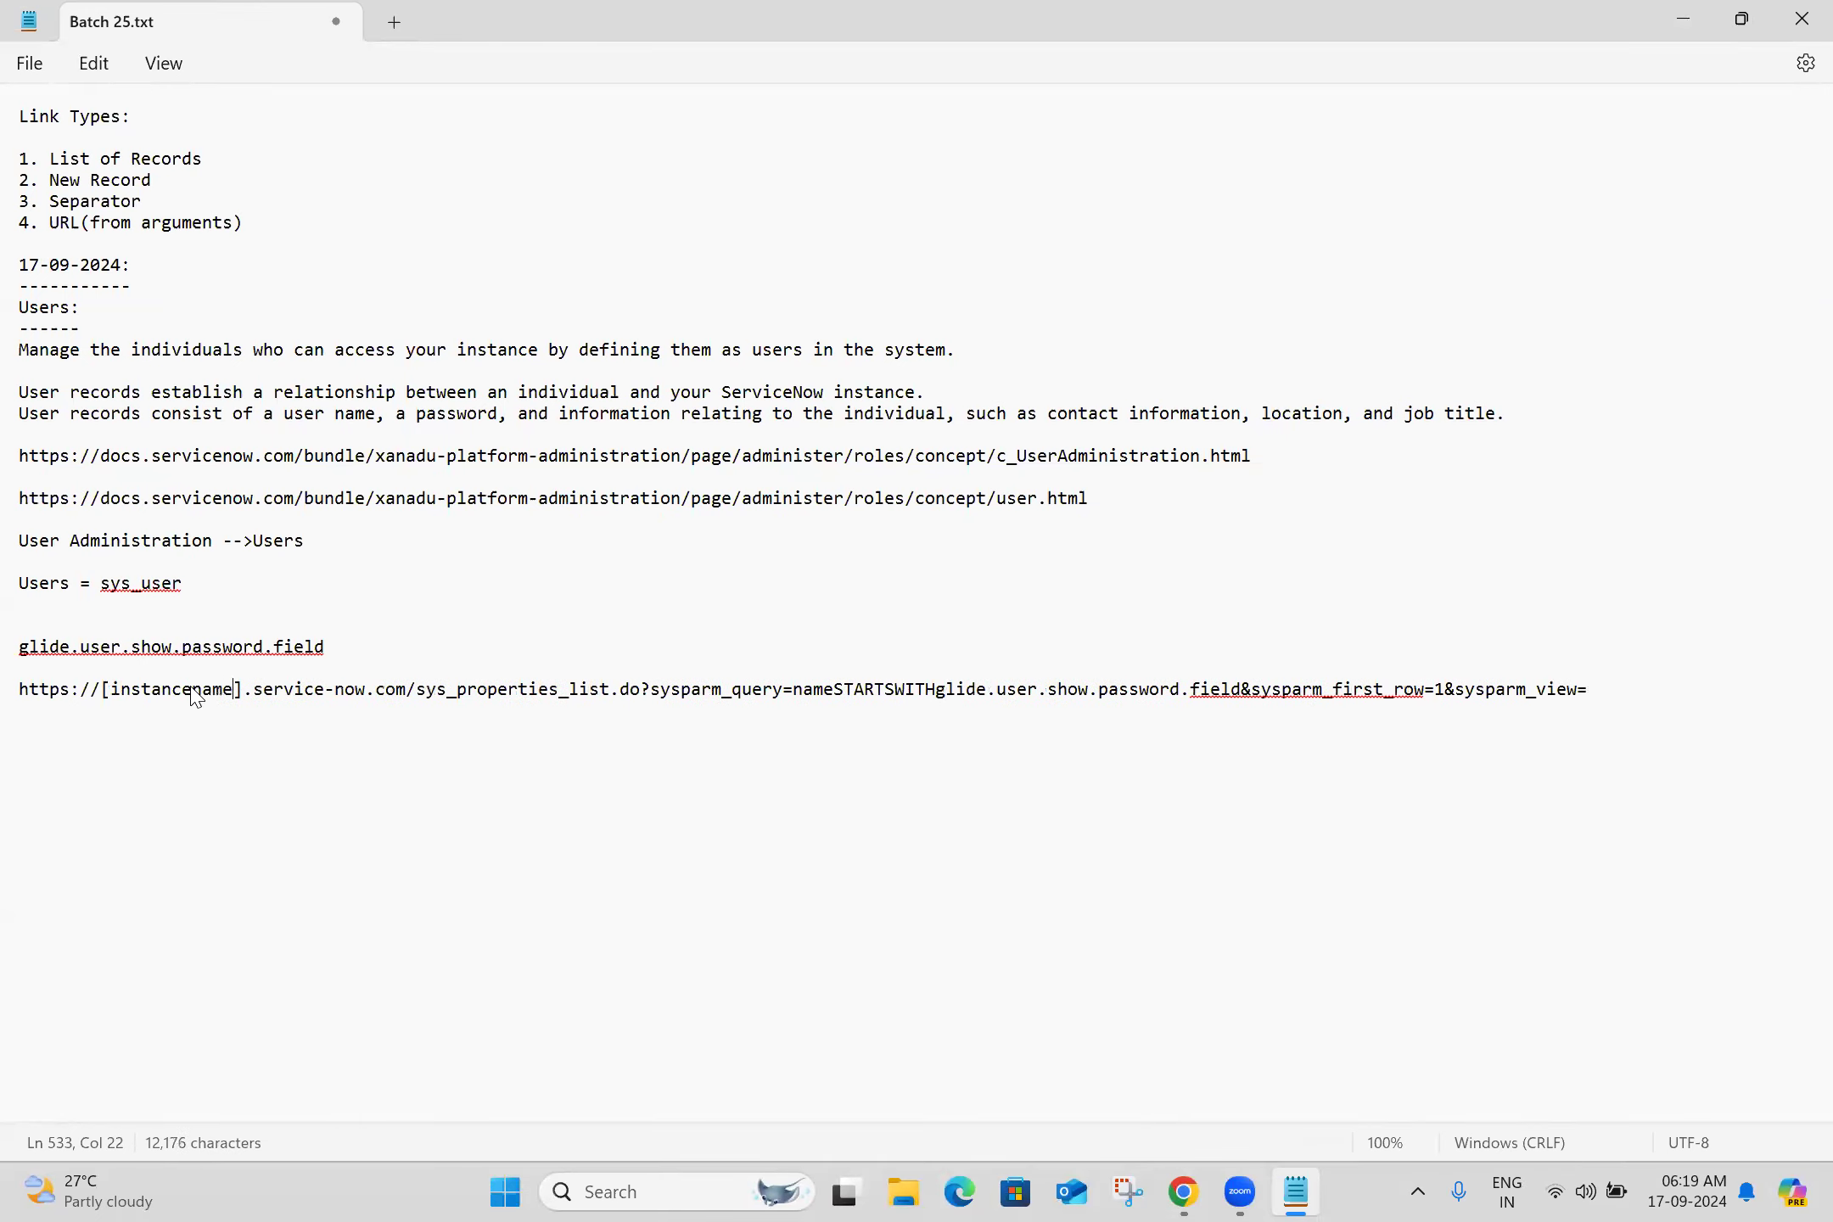
left_click(223, 740)
key("ctrl+s")
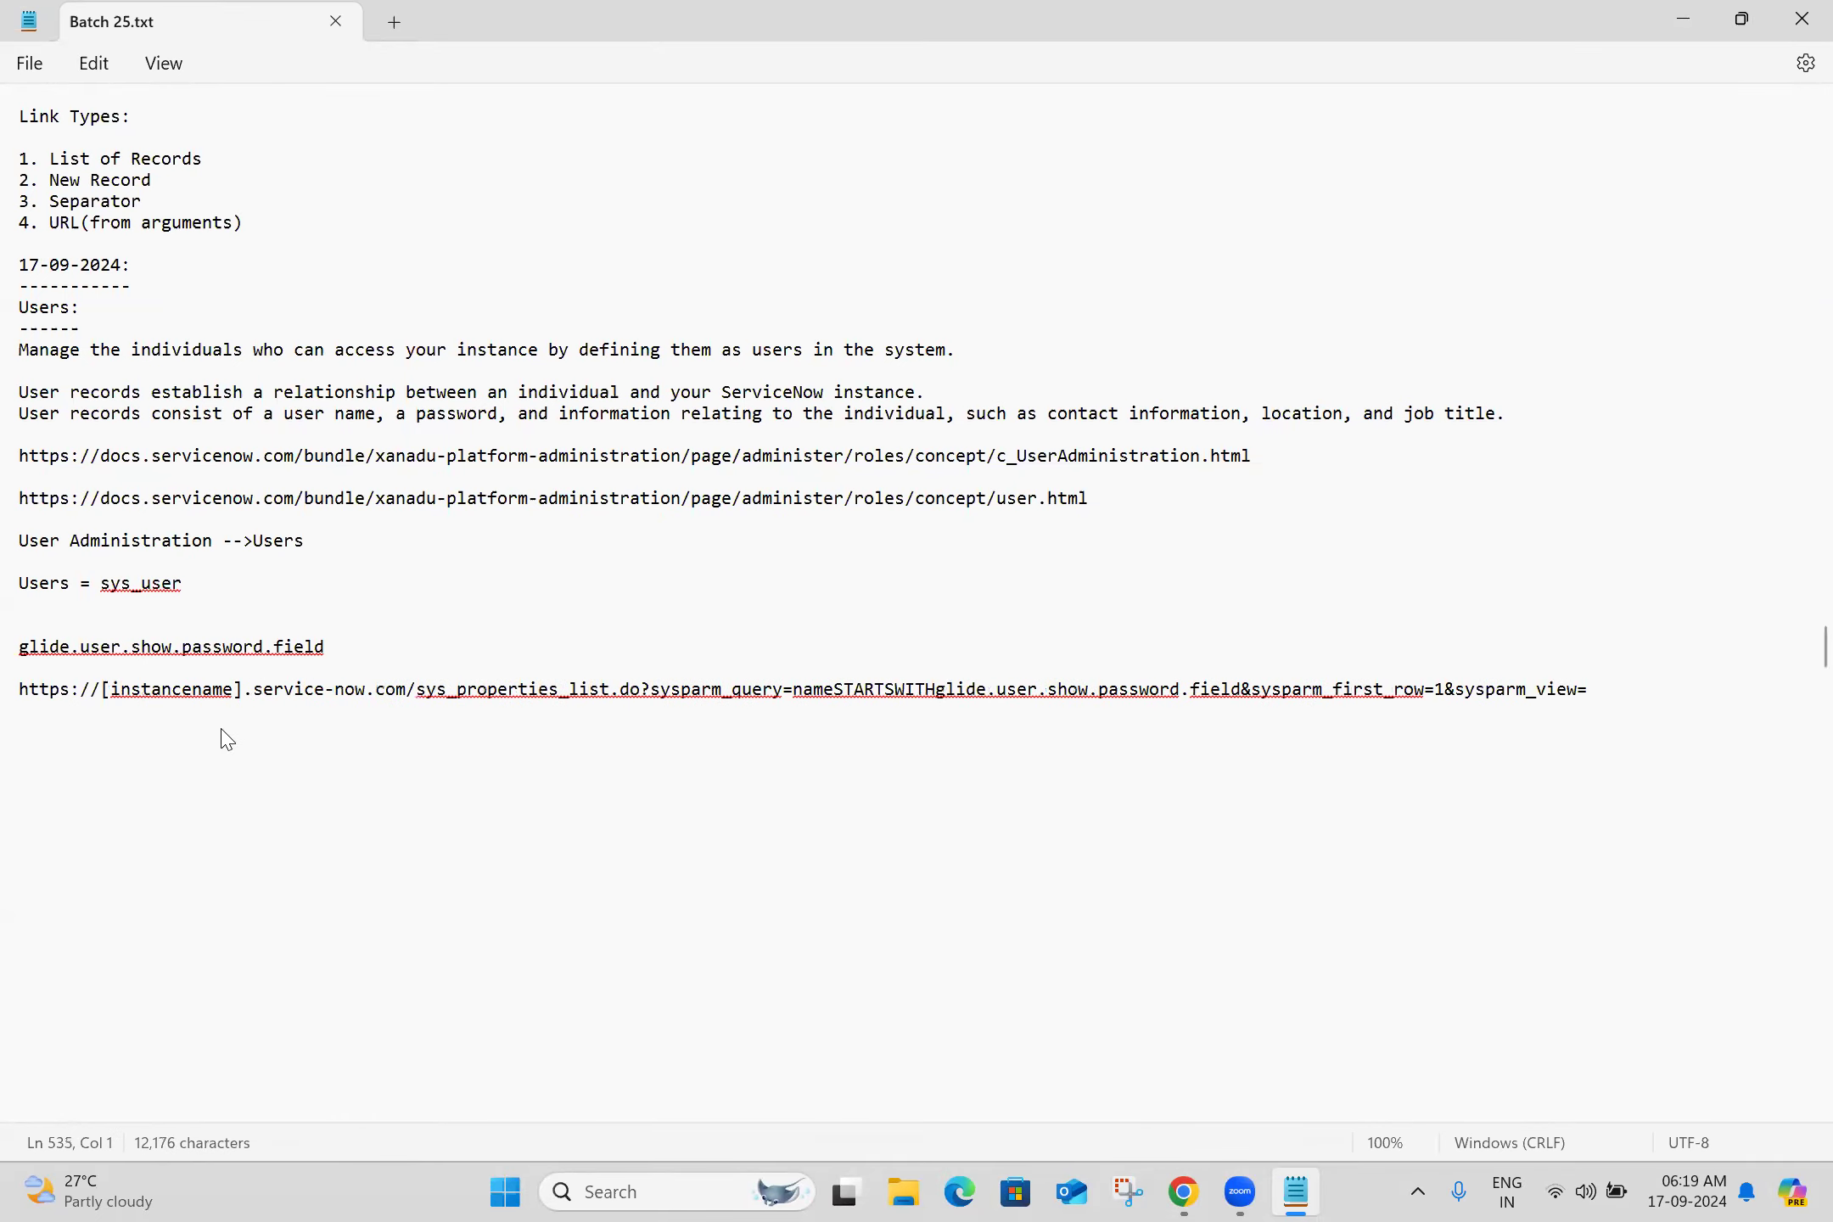
Close the property tab and reload the System Administrator user form to show the Password field
key("alt+Tab")
left_click(622, 27)
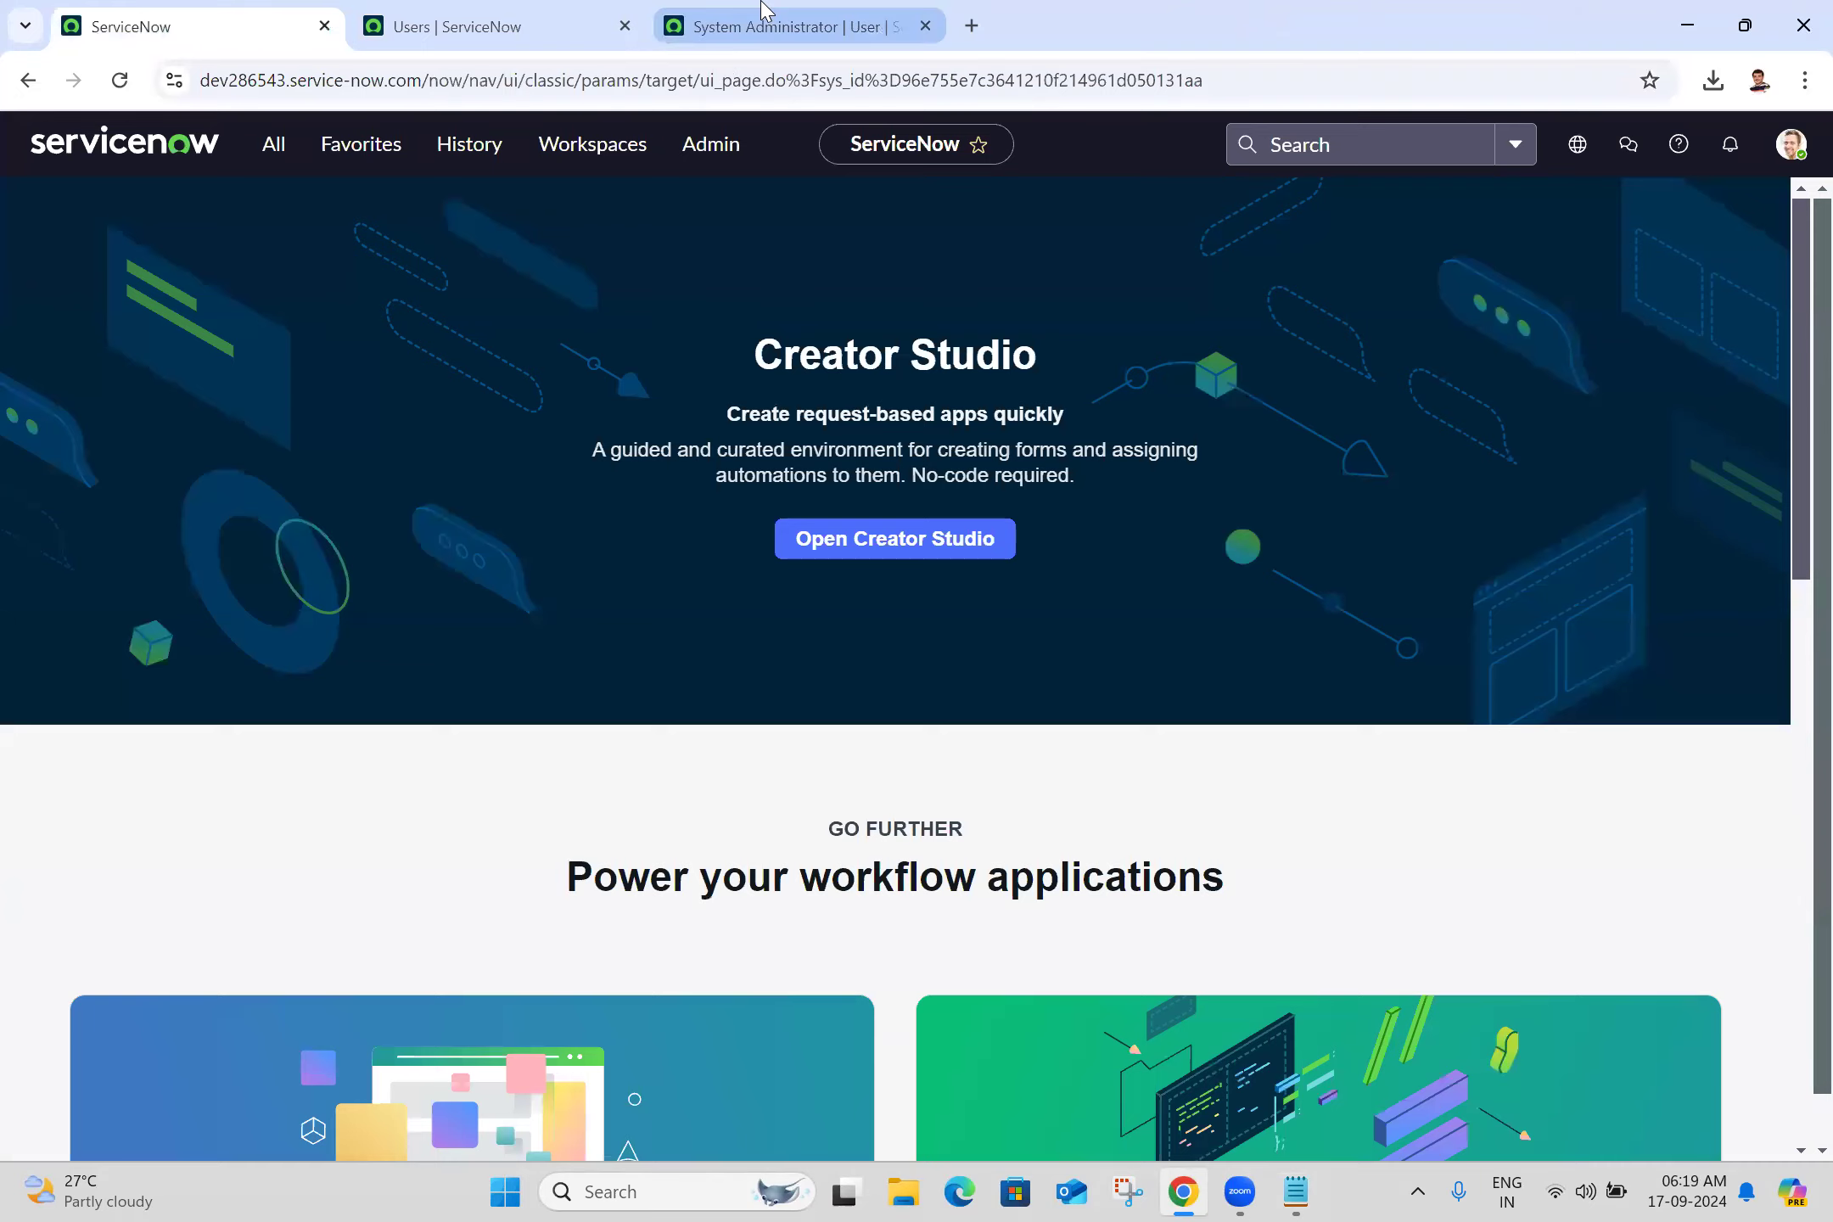
left_click(764, 12)
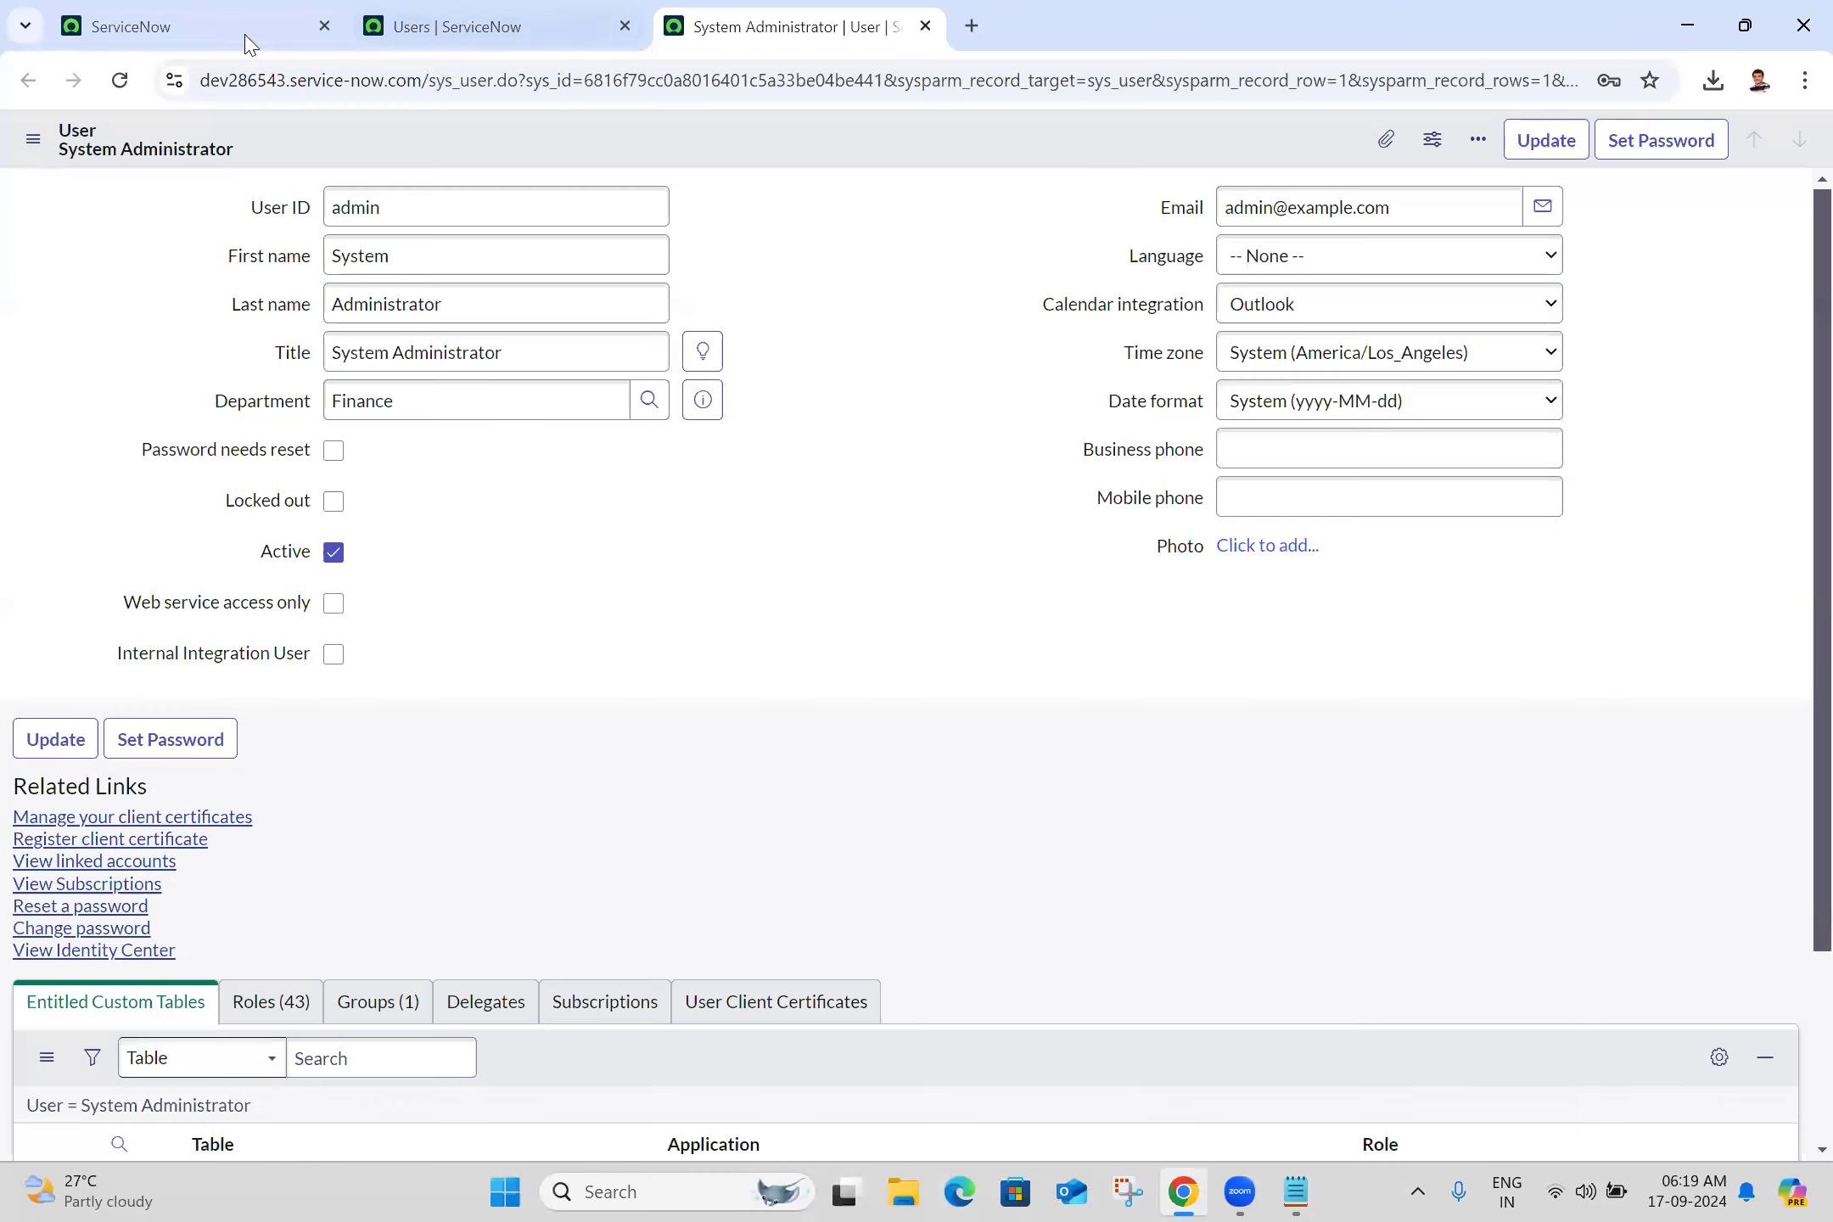
left_click(121, 82)
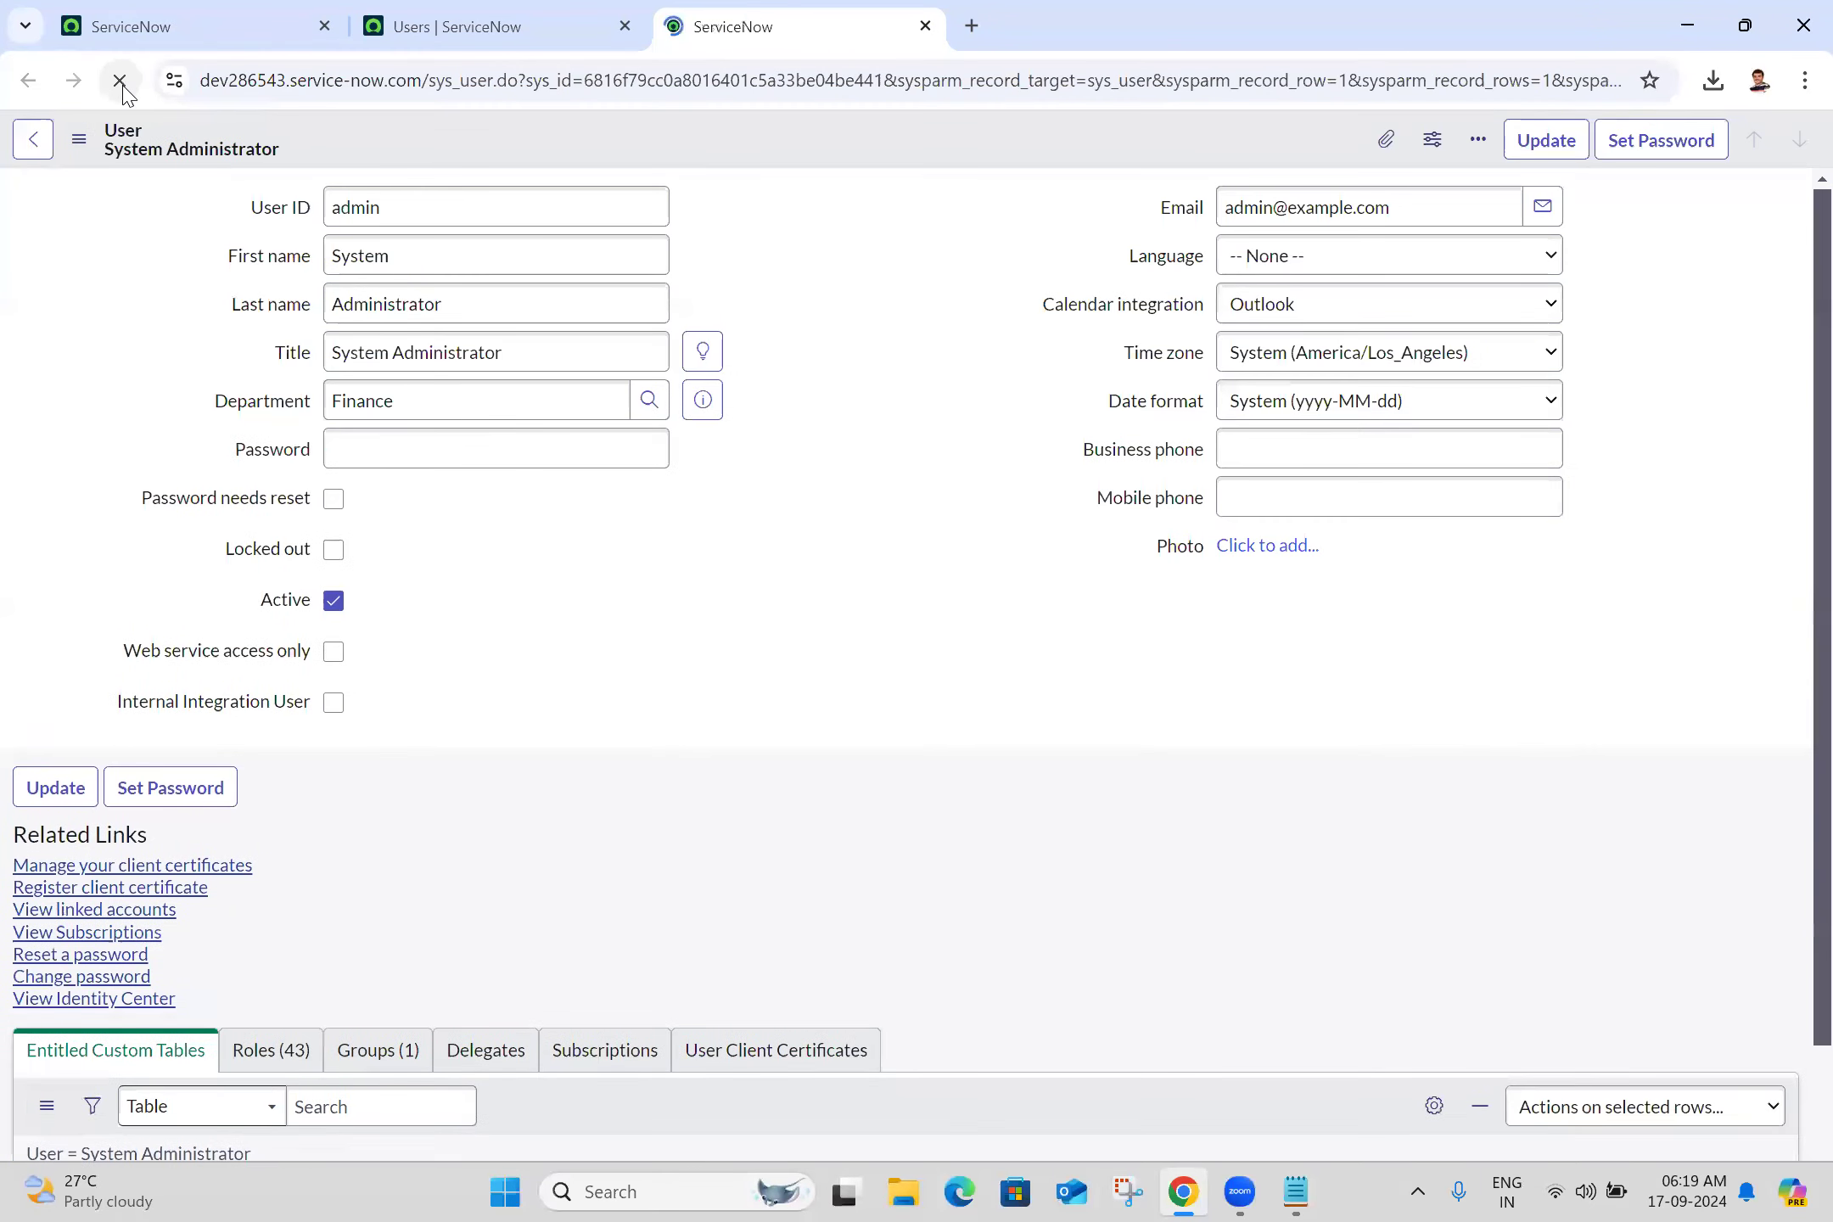
Enter a new password in the System Administrator's Password field
left_click(512, 437)
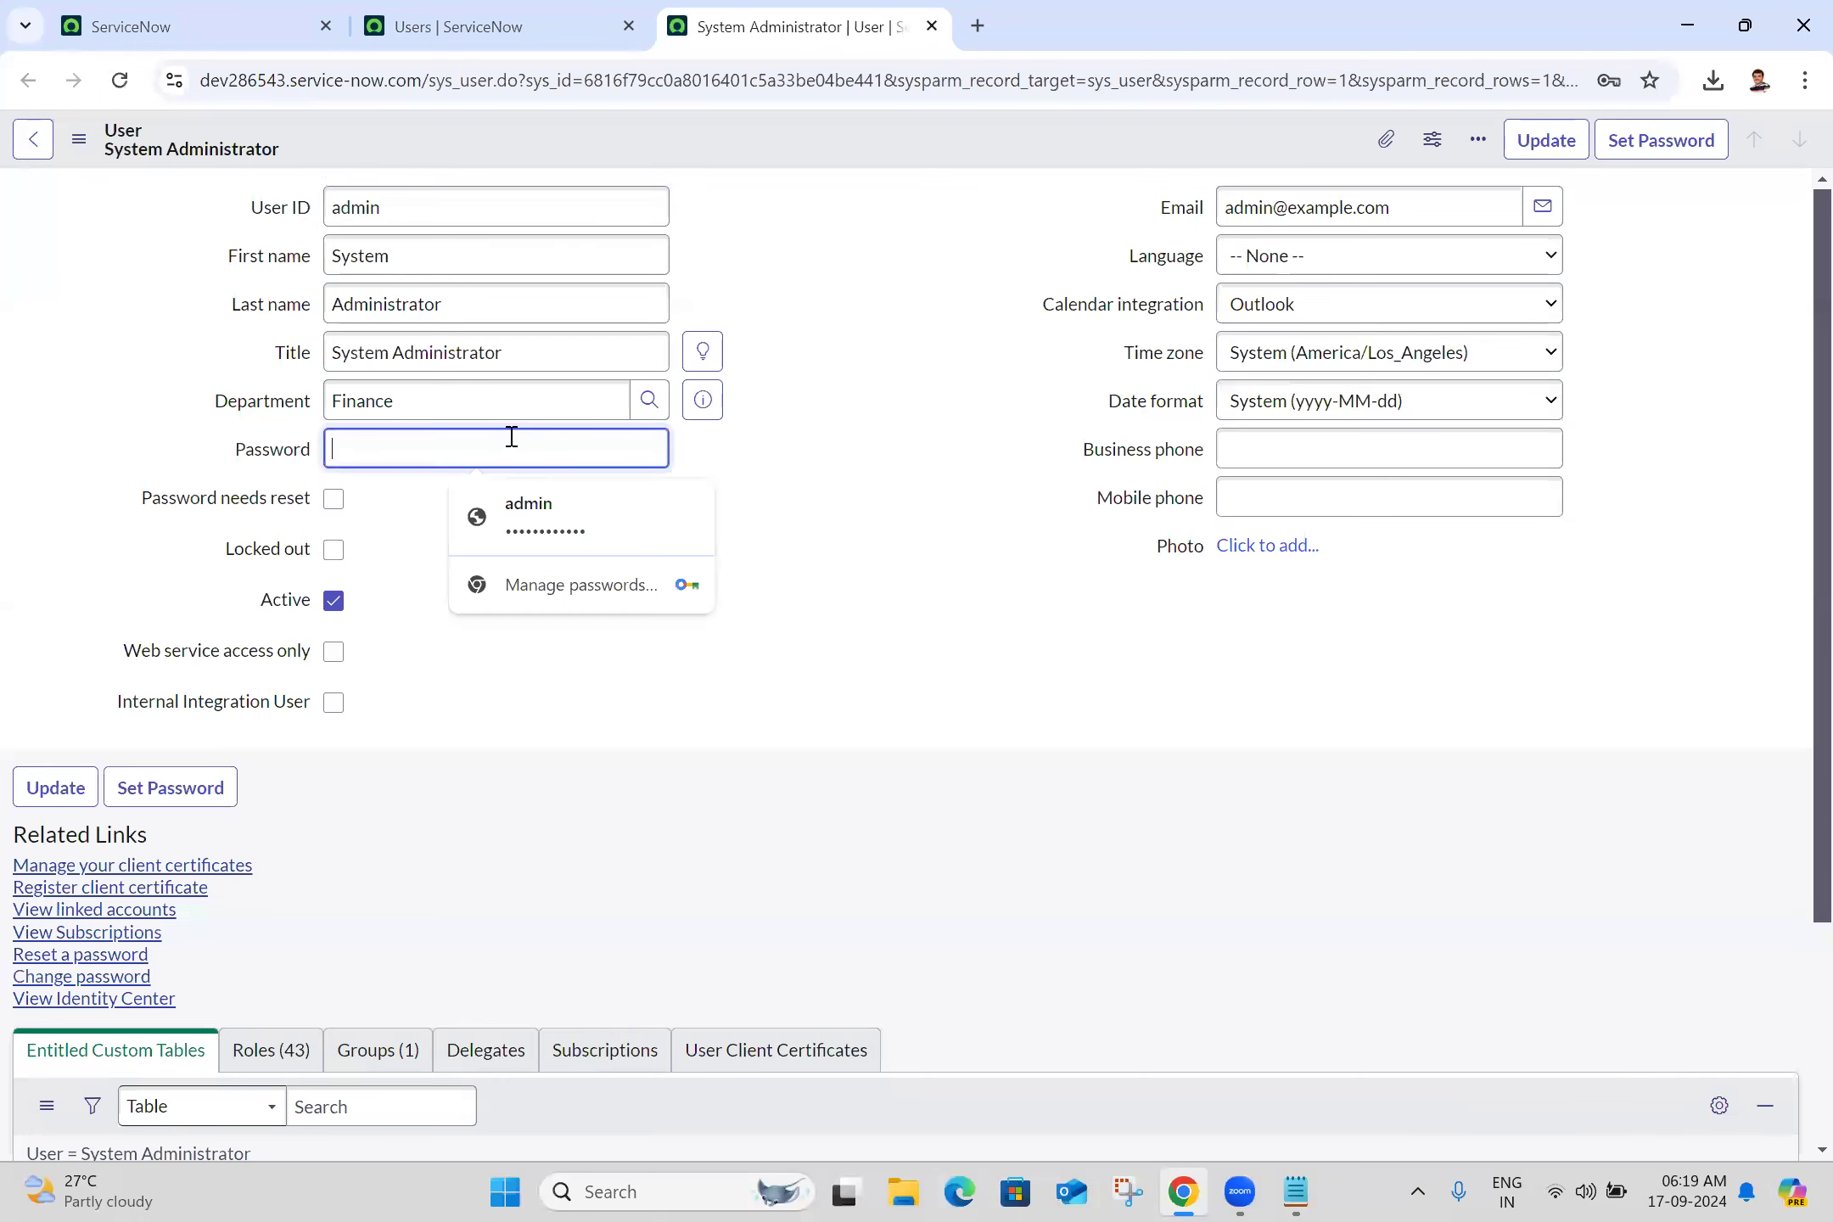
left_click(812, 423)
left_click_drag(812, 424, 693, 447)
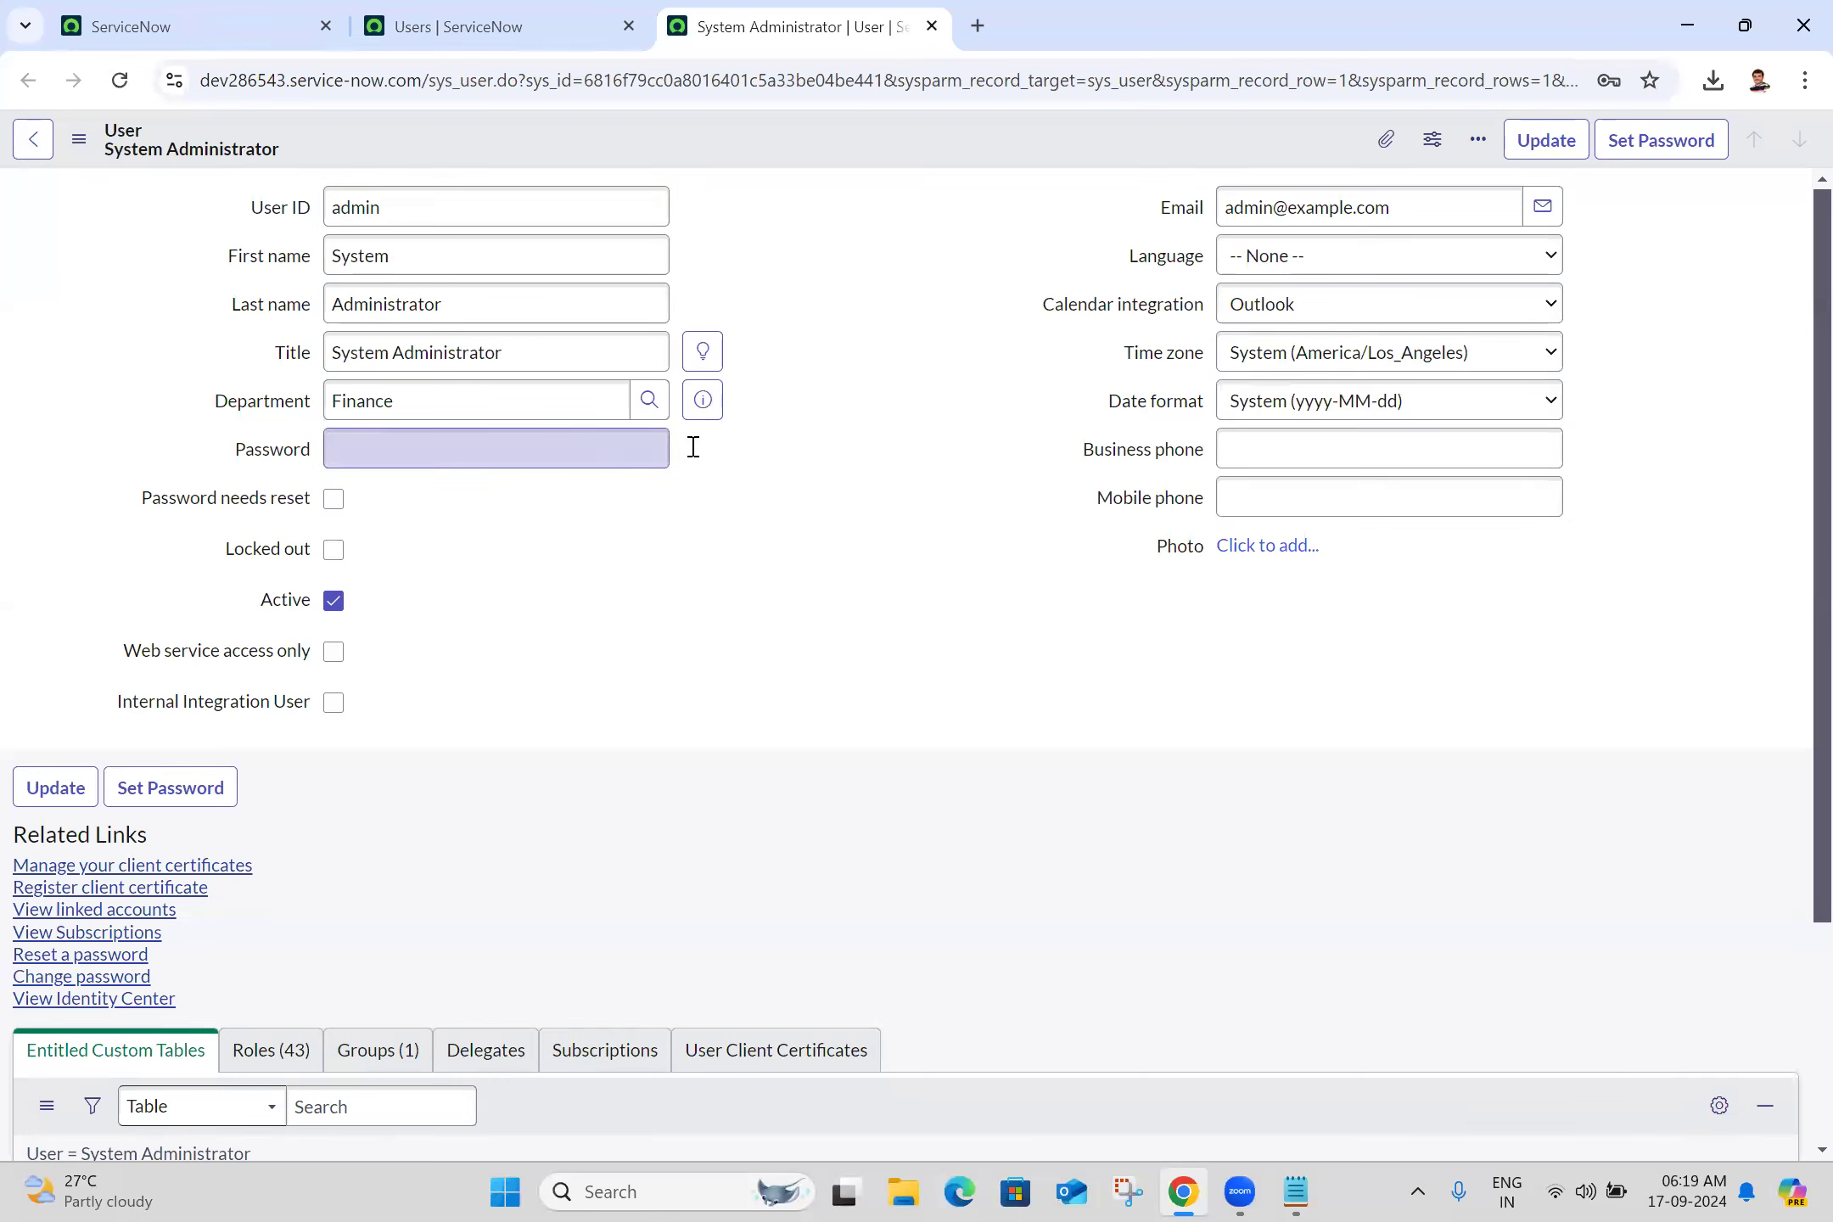
left_click(533, 438)
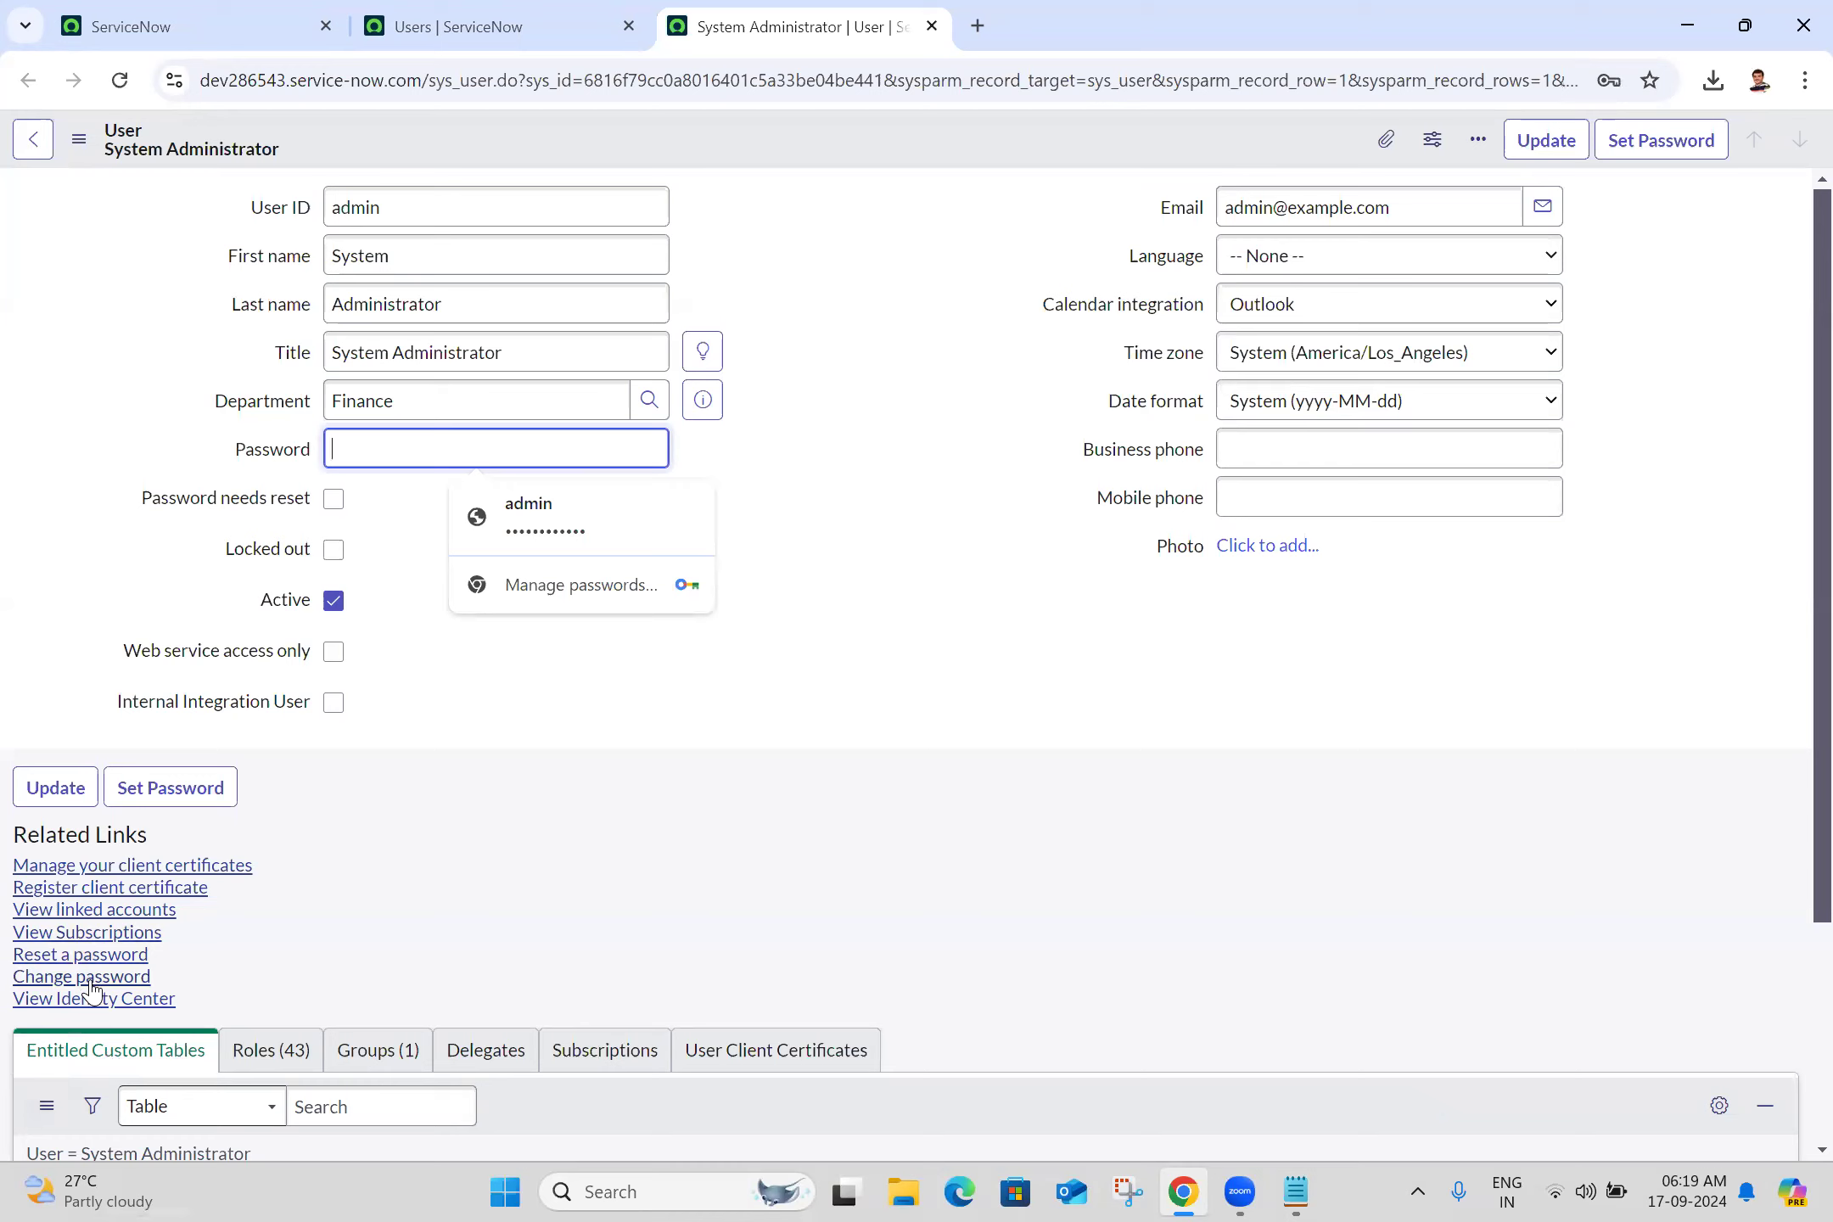
left_click(852, 483)
left_click(632, 444)
type("•••••••")
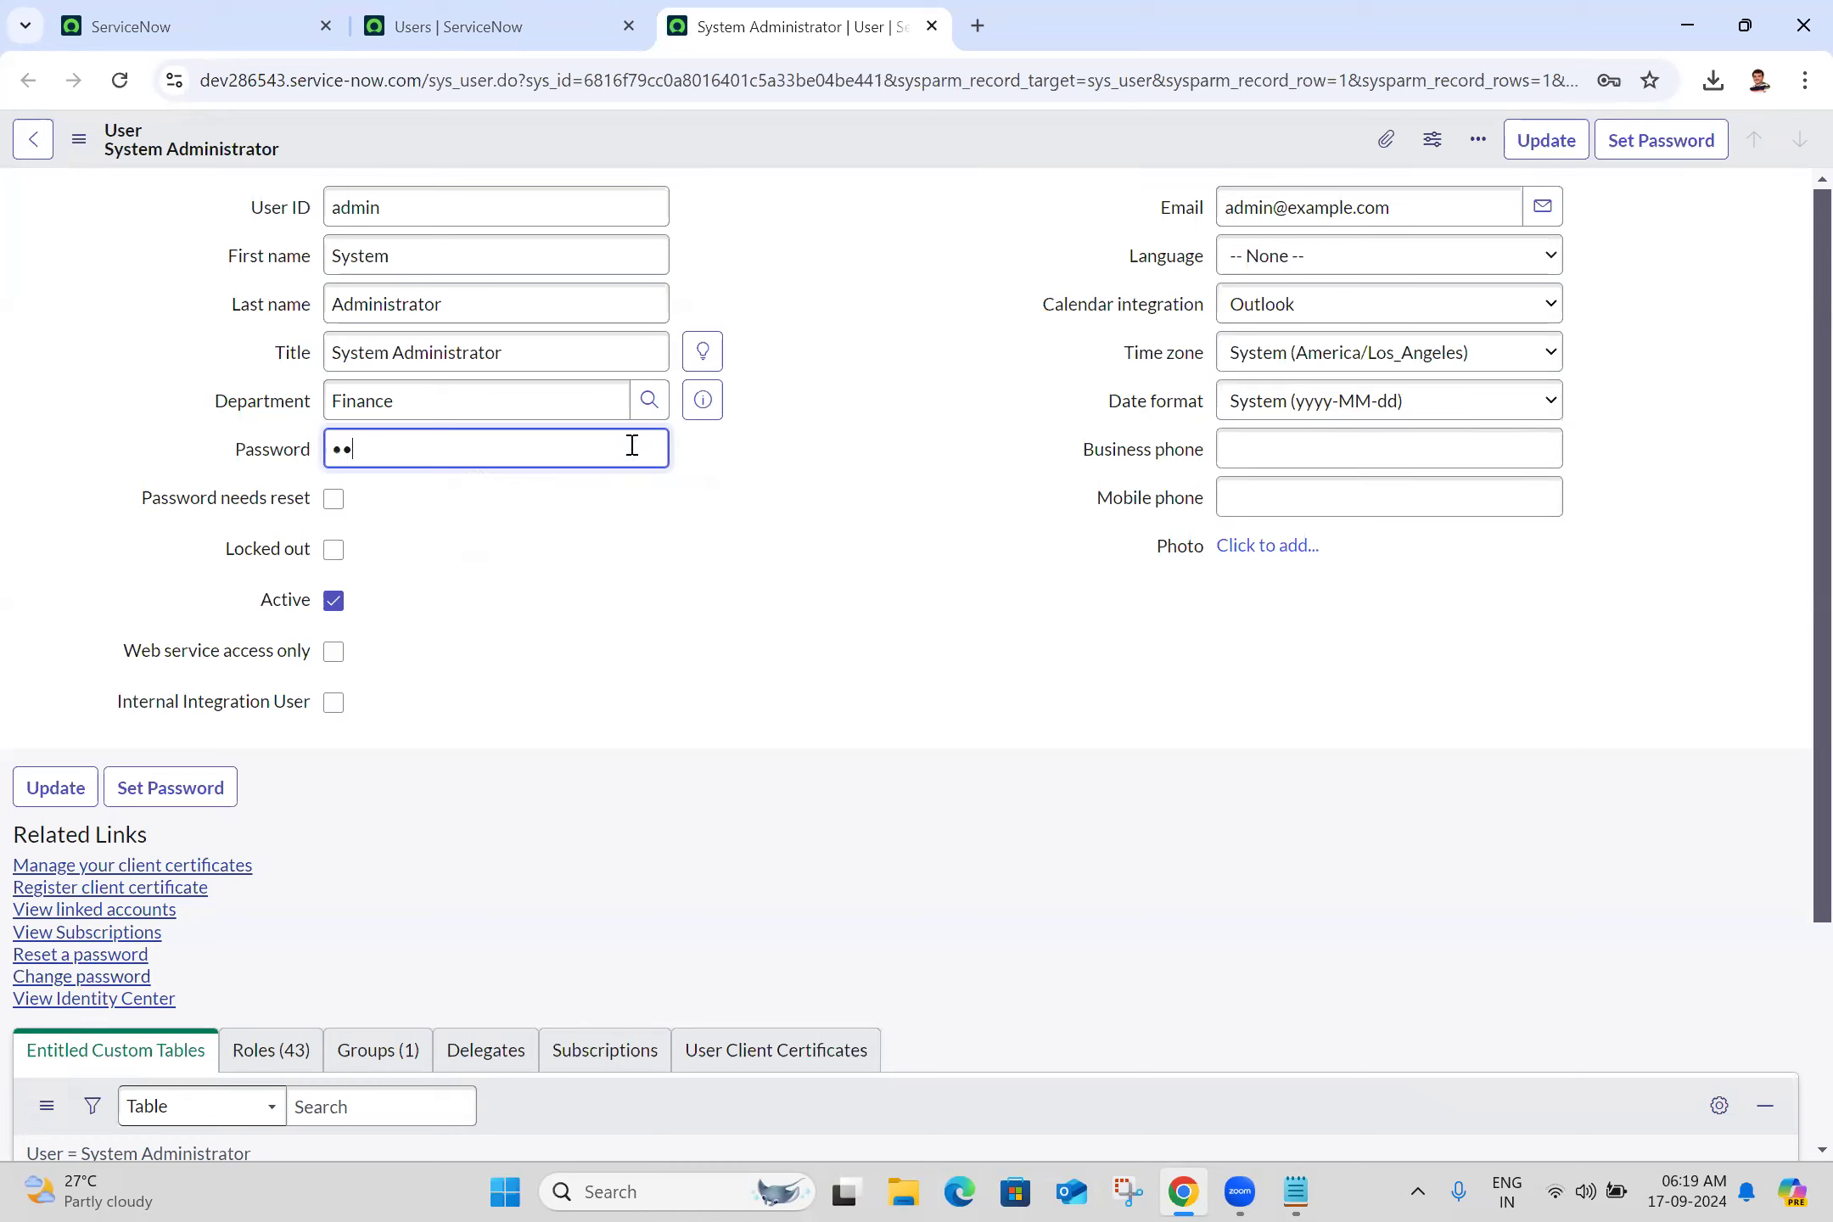
type("•••••")
left_click(808, 453)
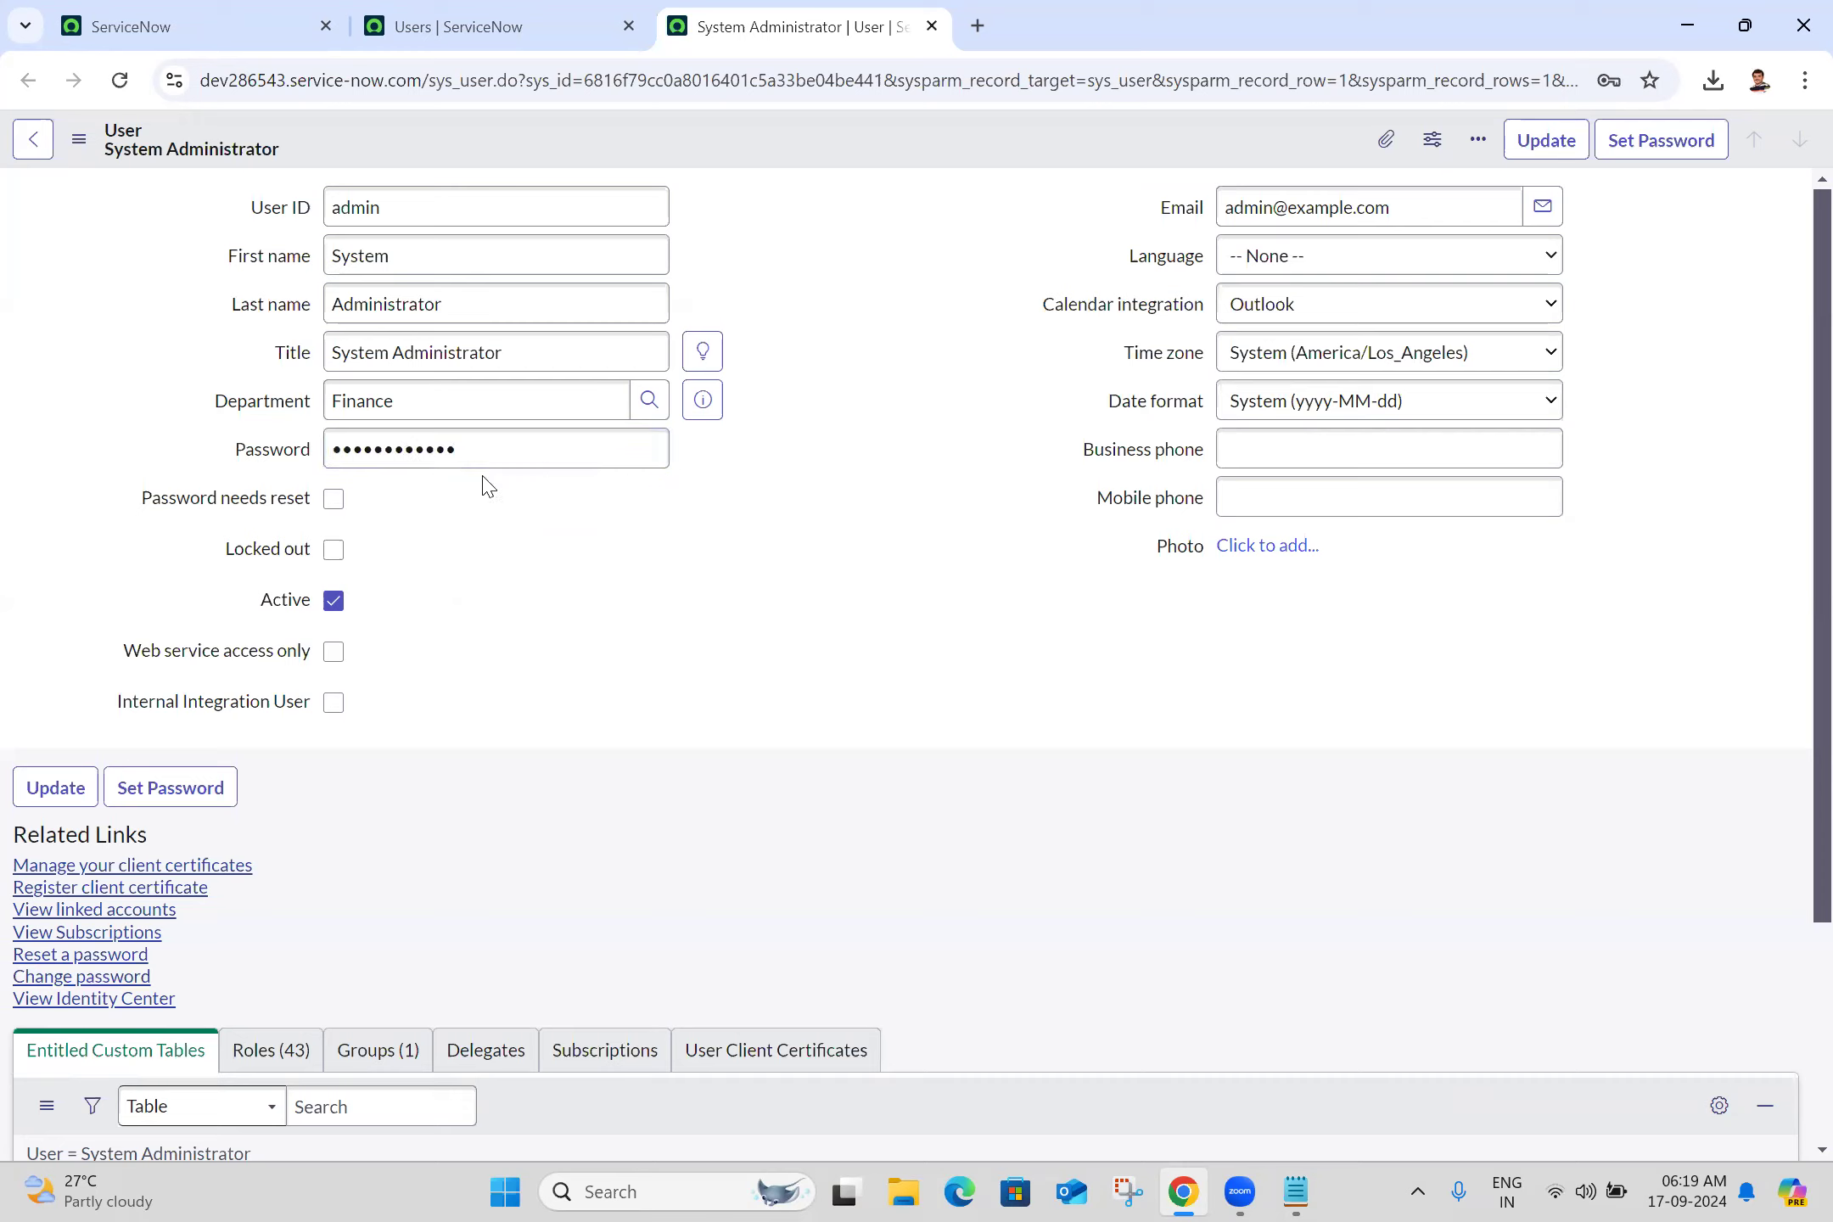
Save the System Administrator user record from the form's actions menu
left_click(79, 139)
left_click(136, 165)
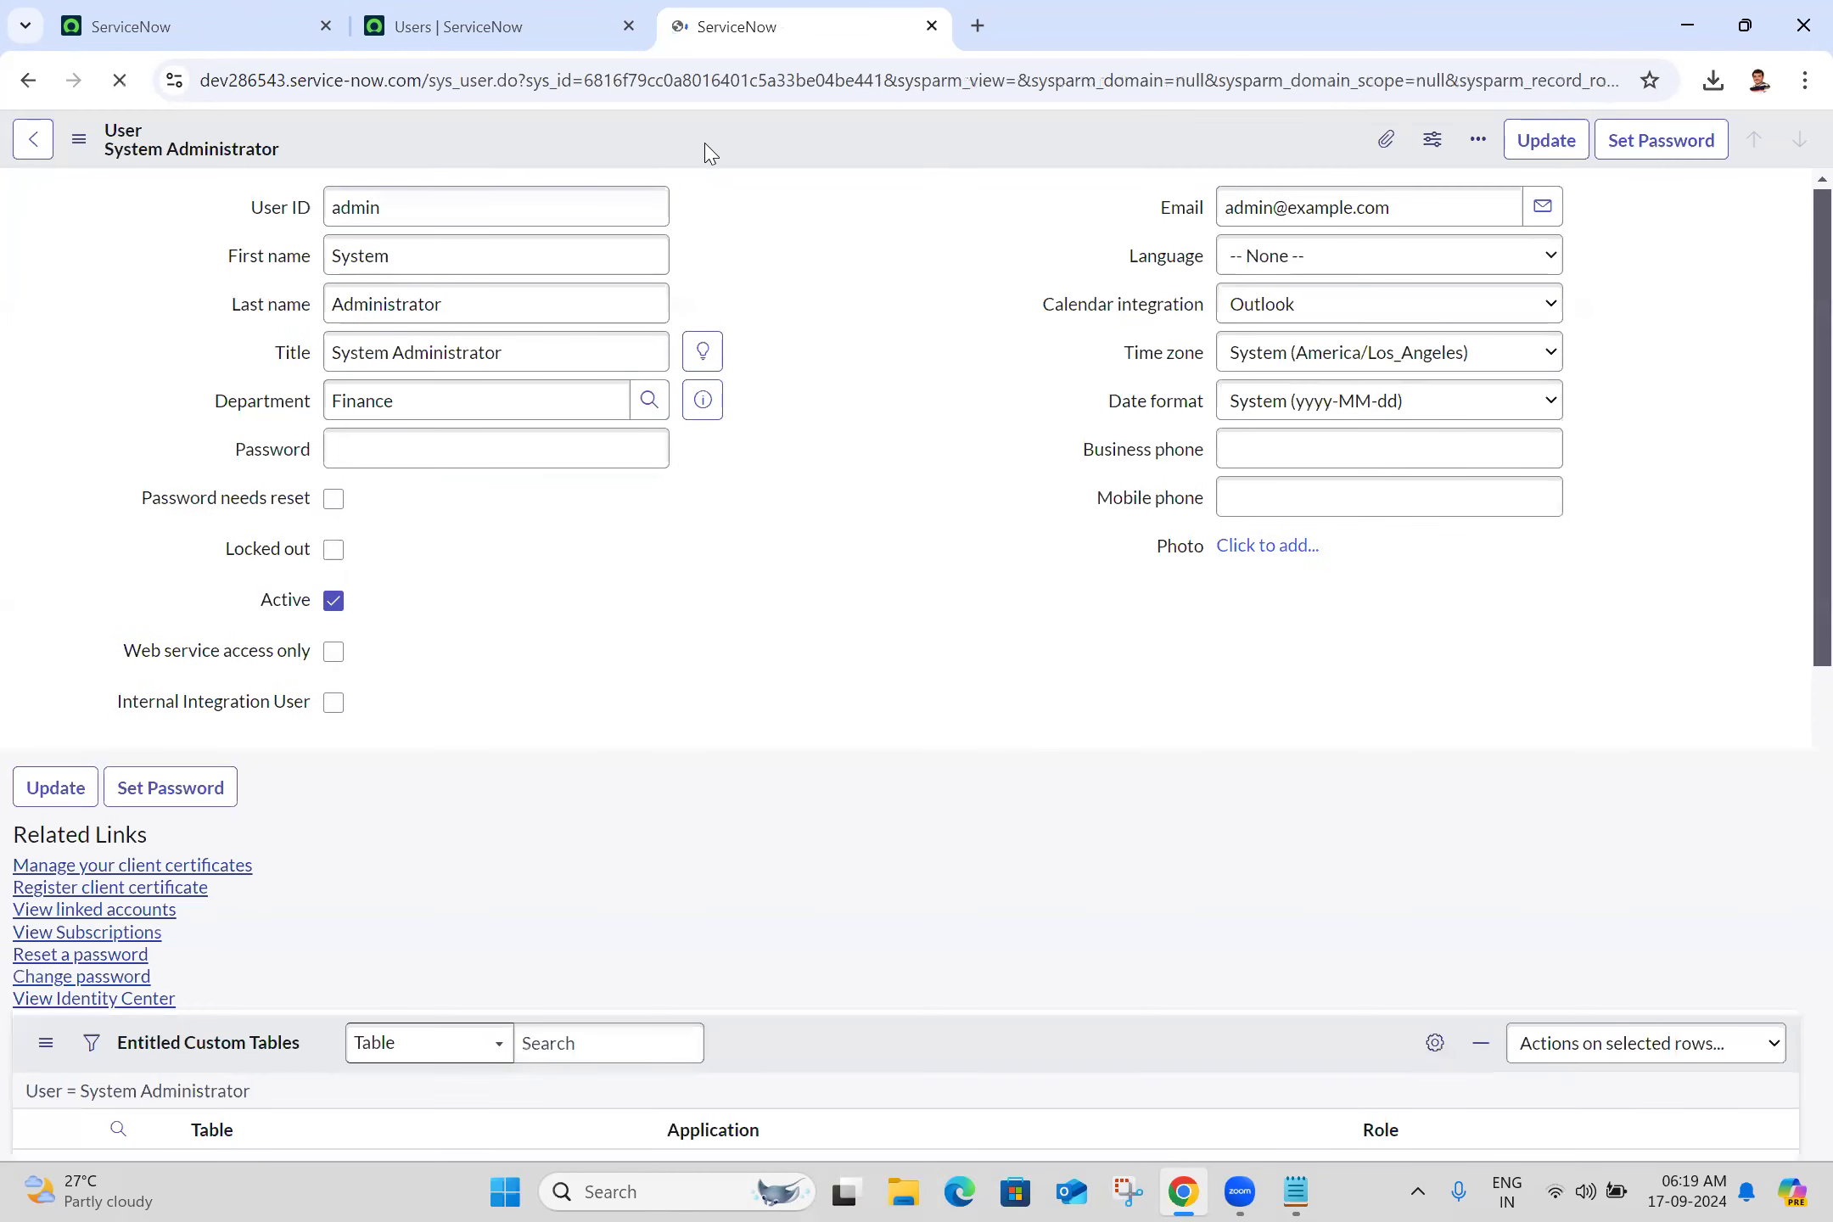
left_click(886, 306)
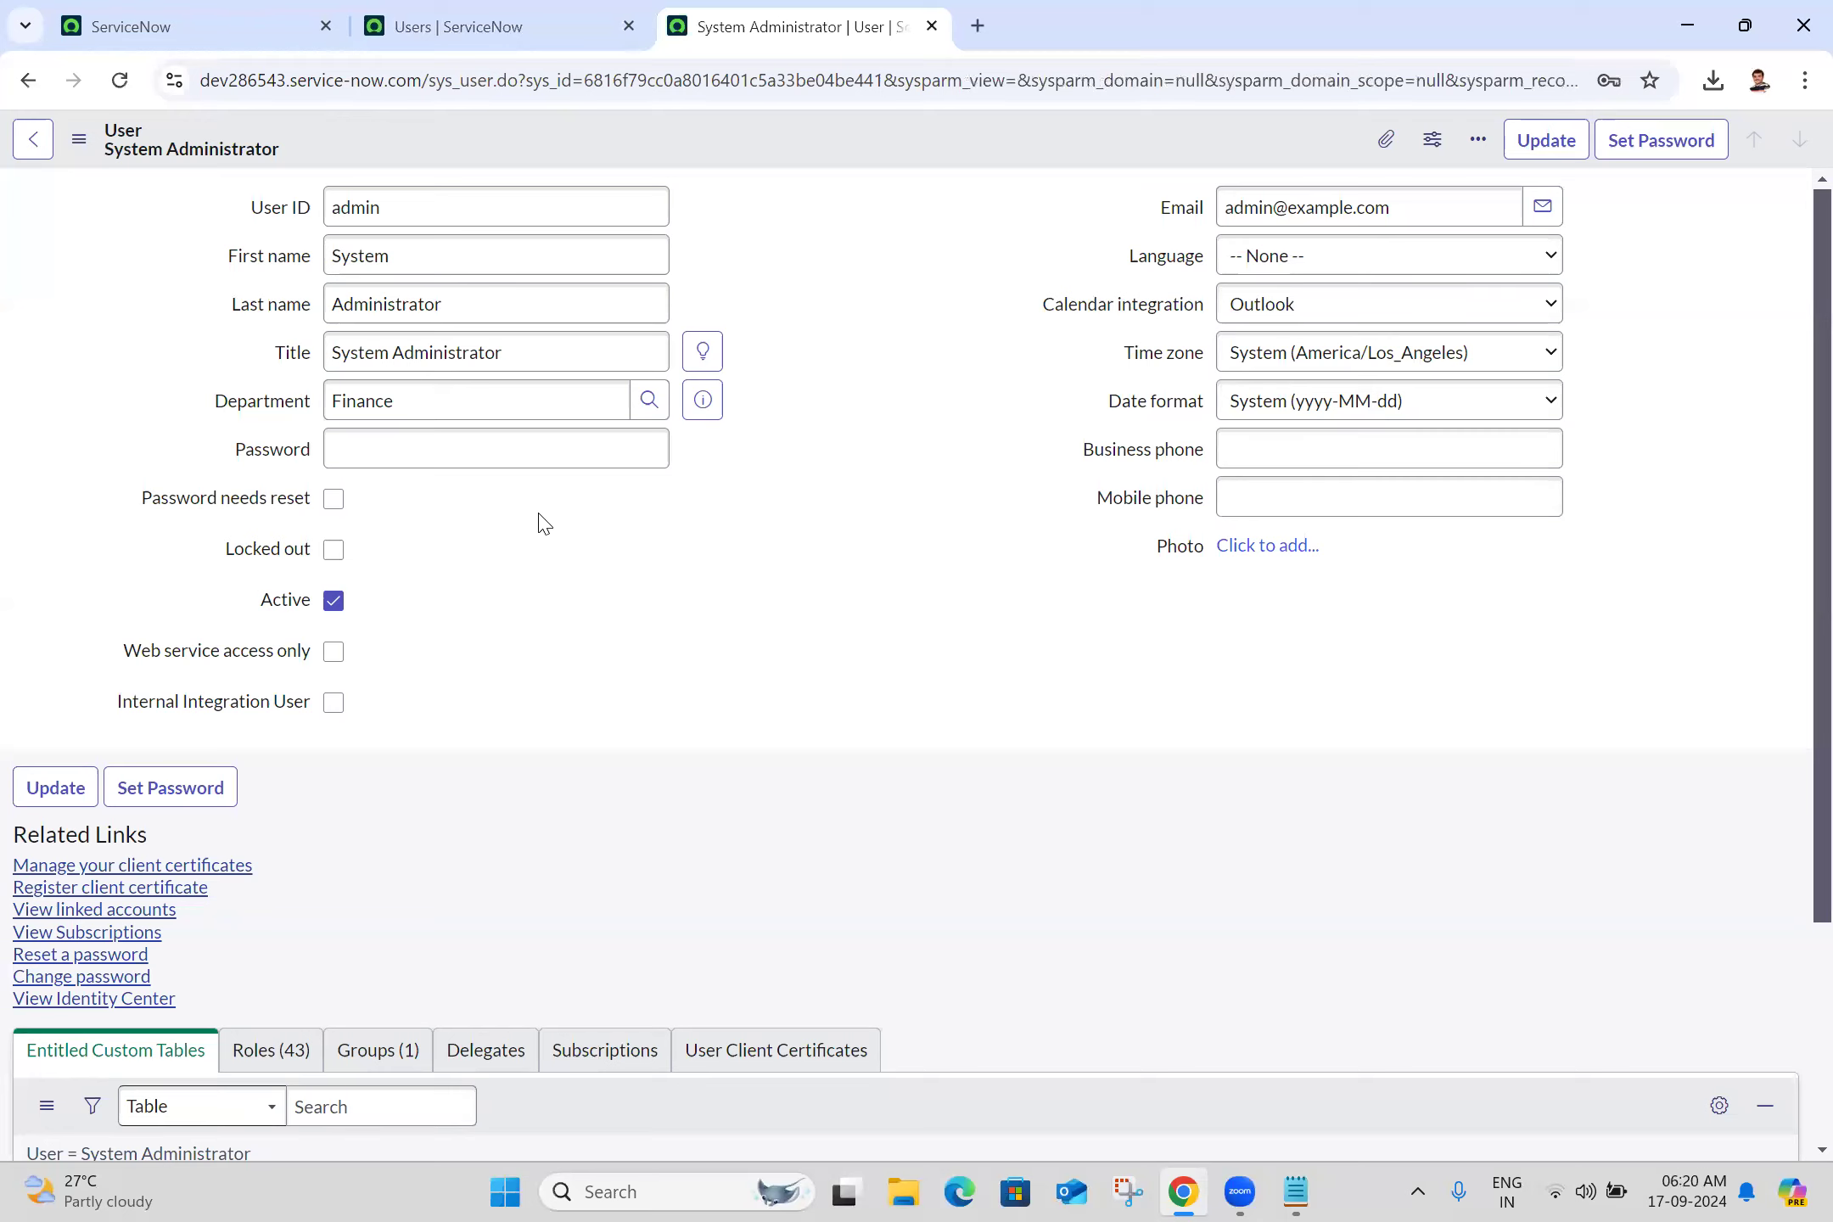
left_click(572, 444)
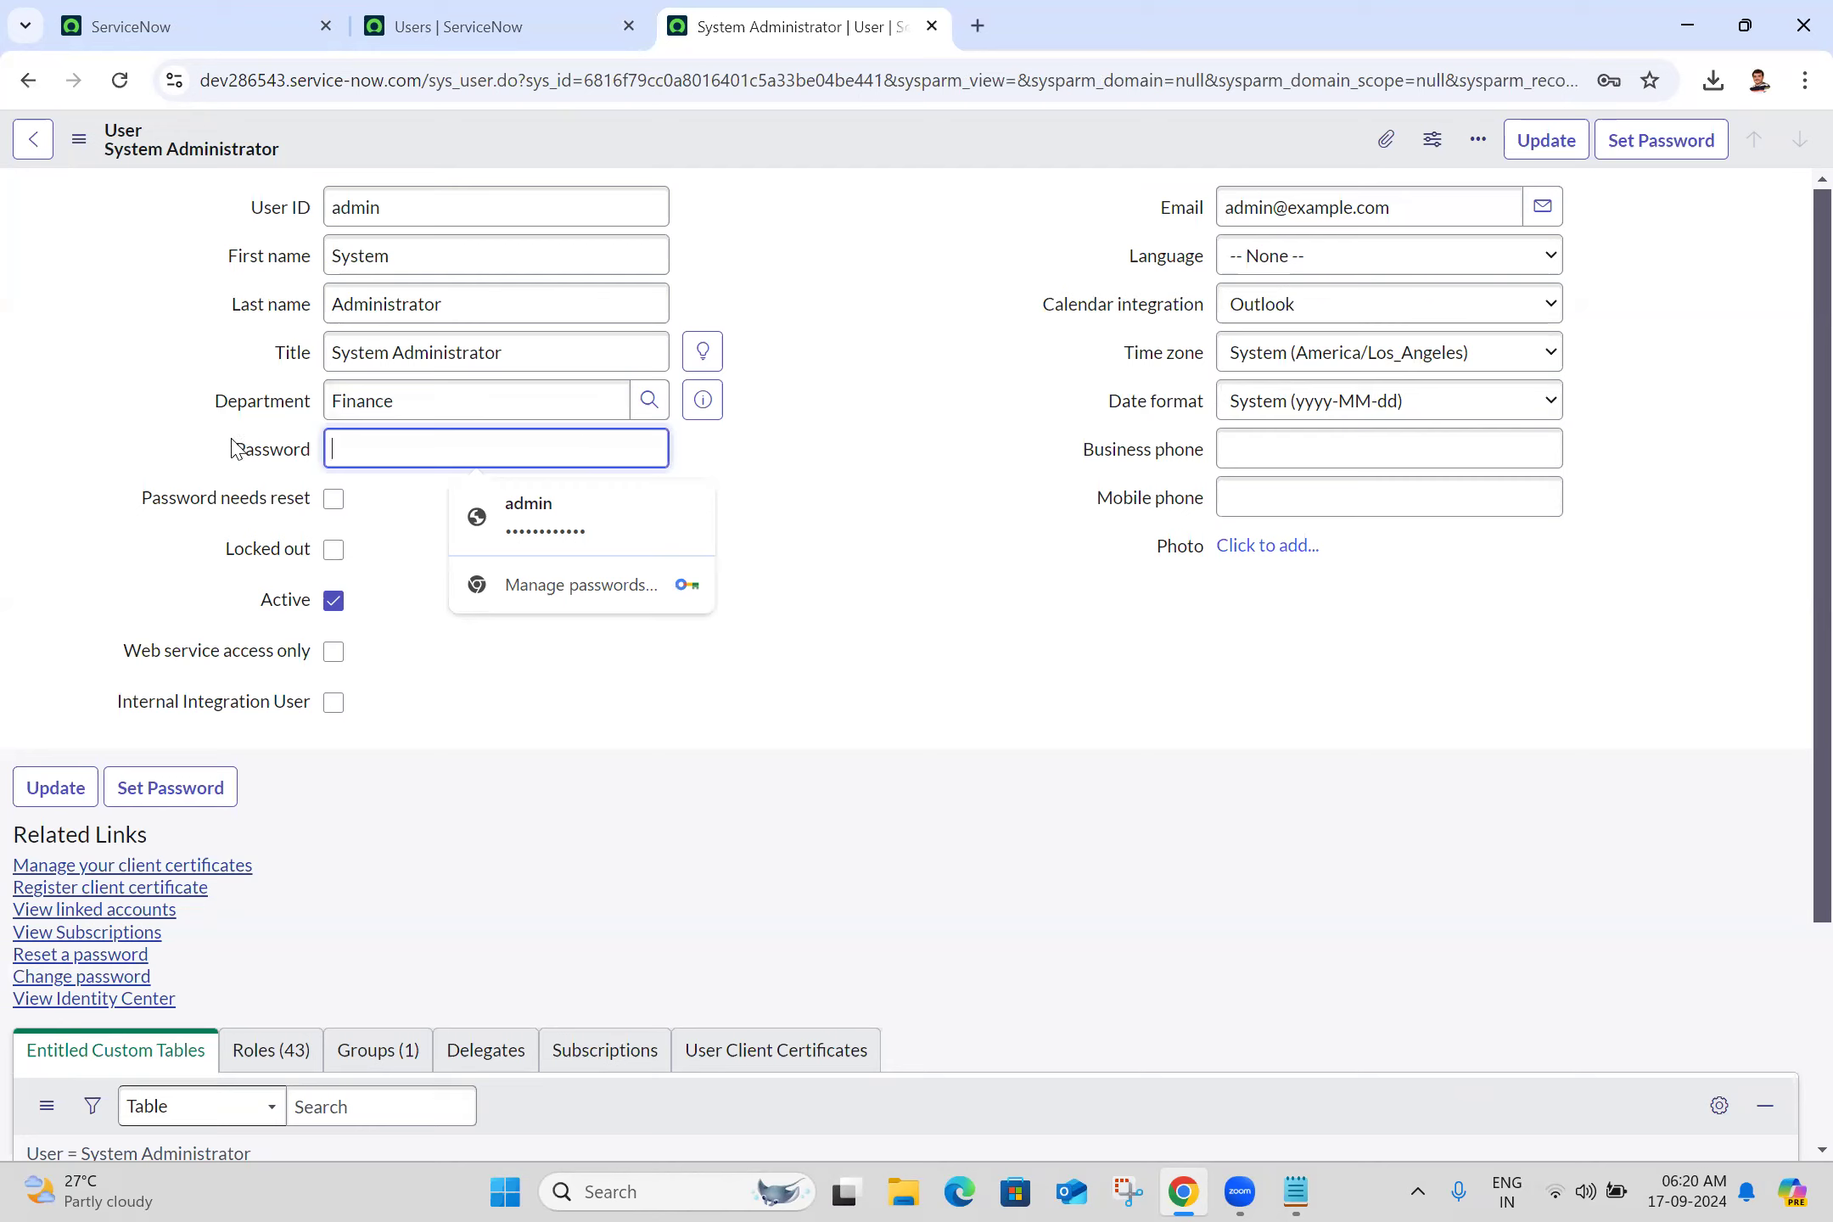
left_click(787, 451)
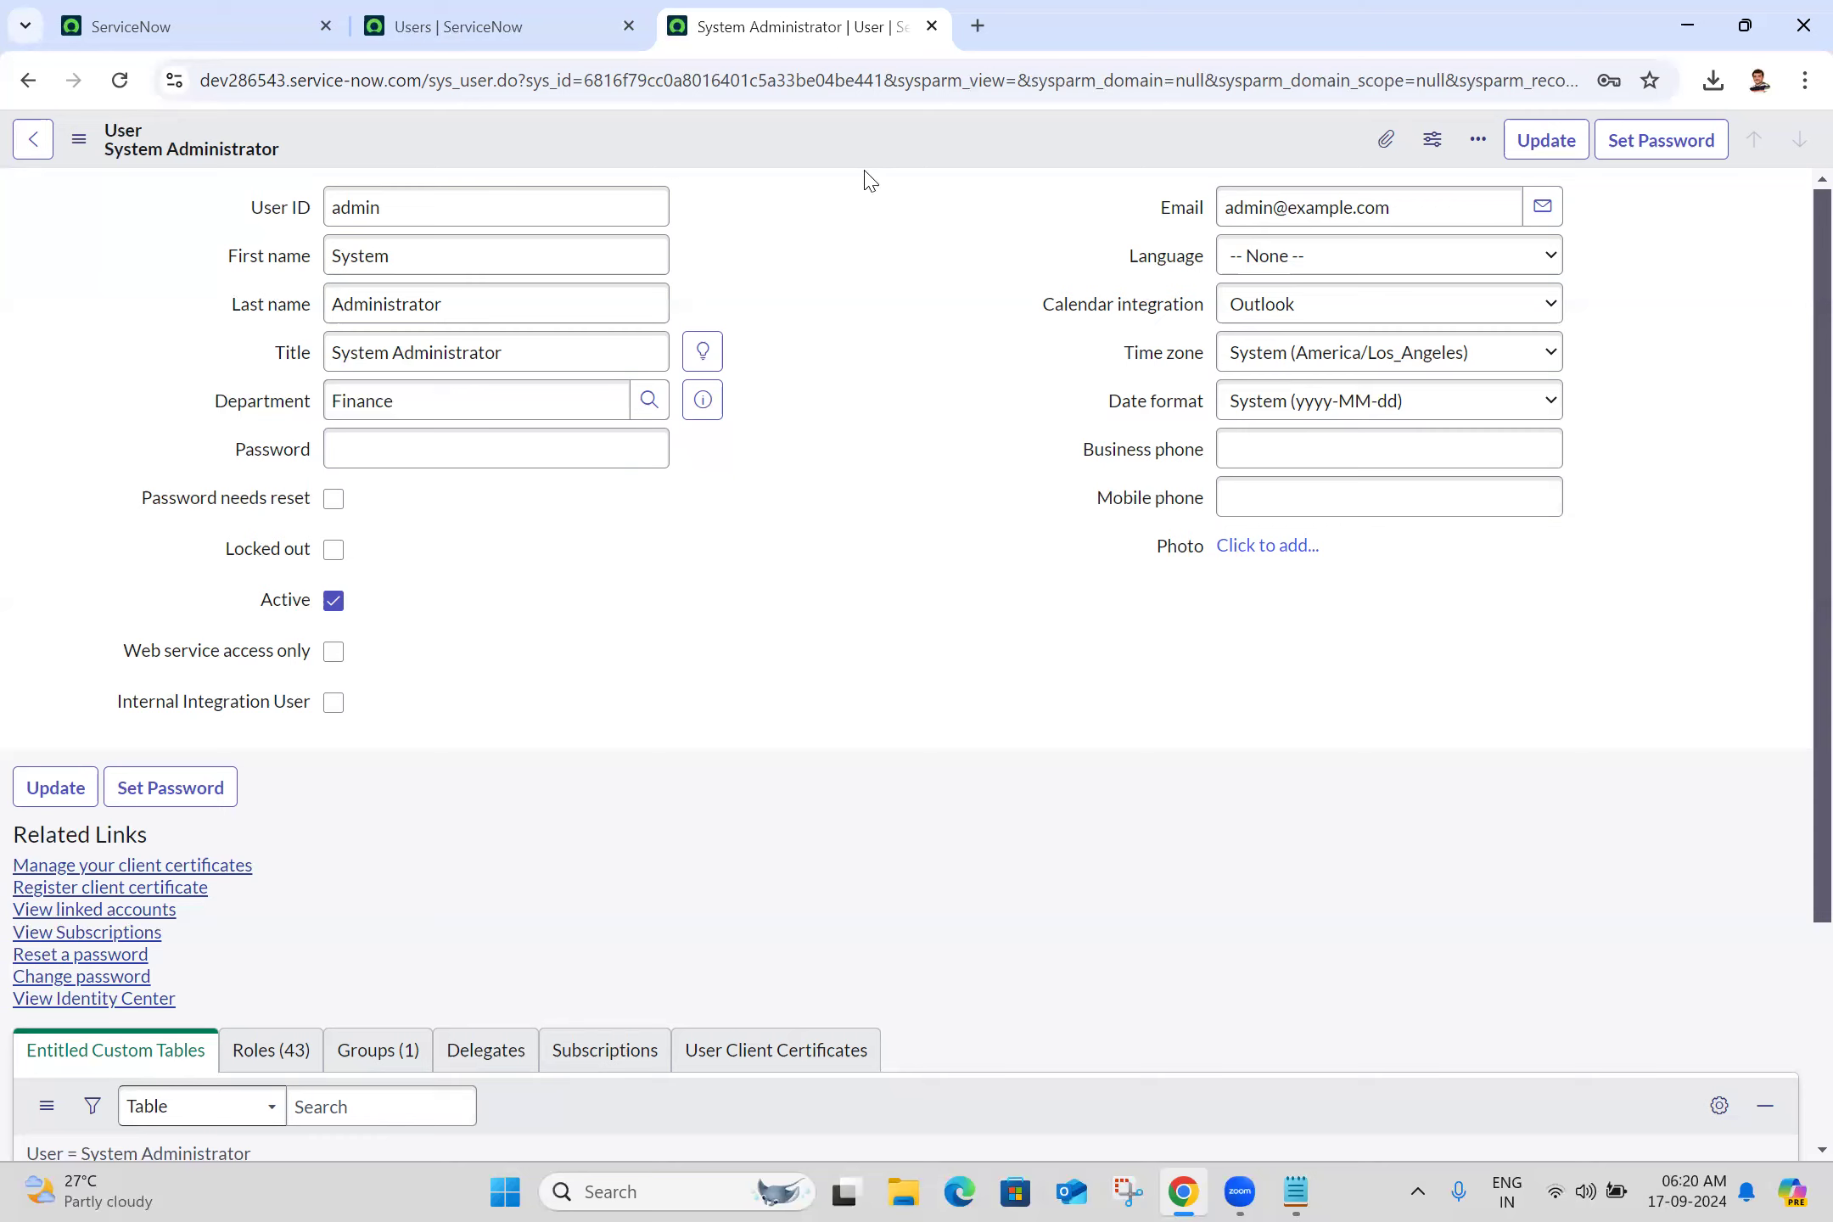
Open Configure > Form Layout for the User form from the header's context menu
right_click(783, 140)
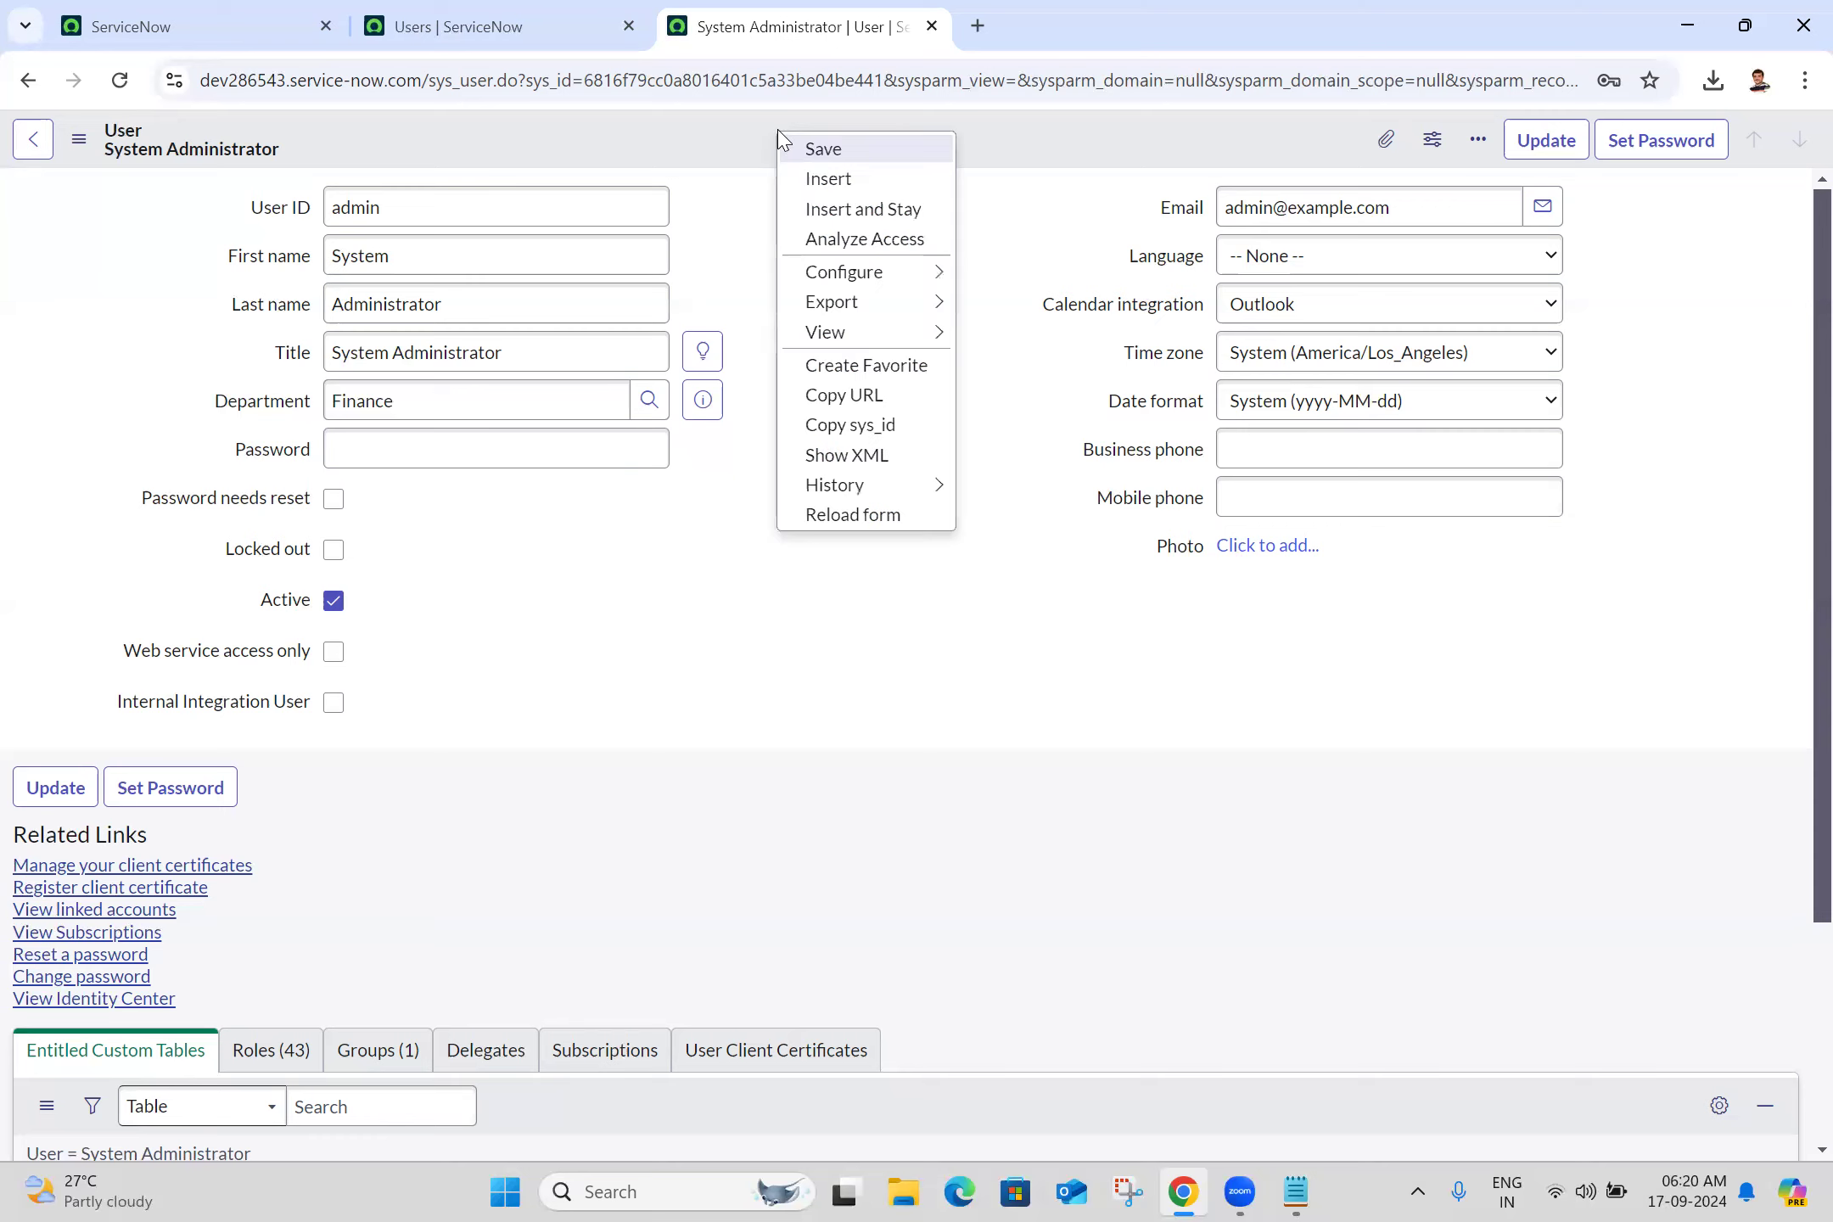
mouse_move(834, 276)
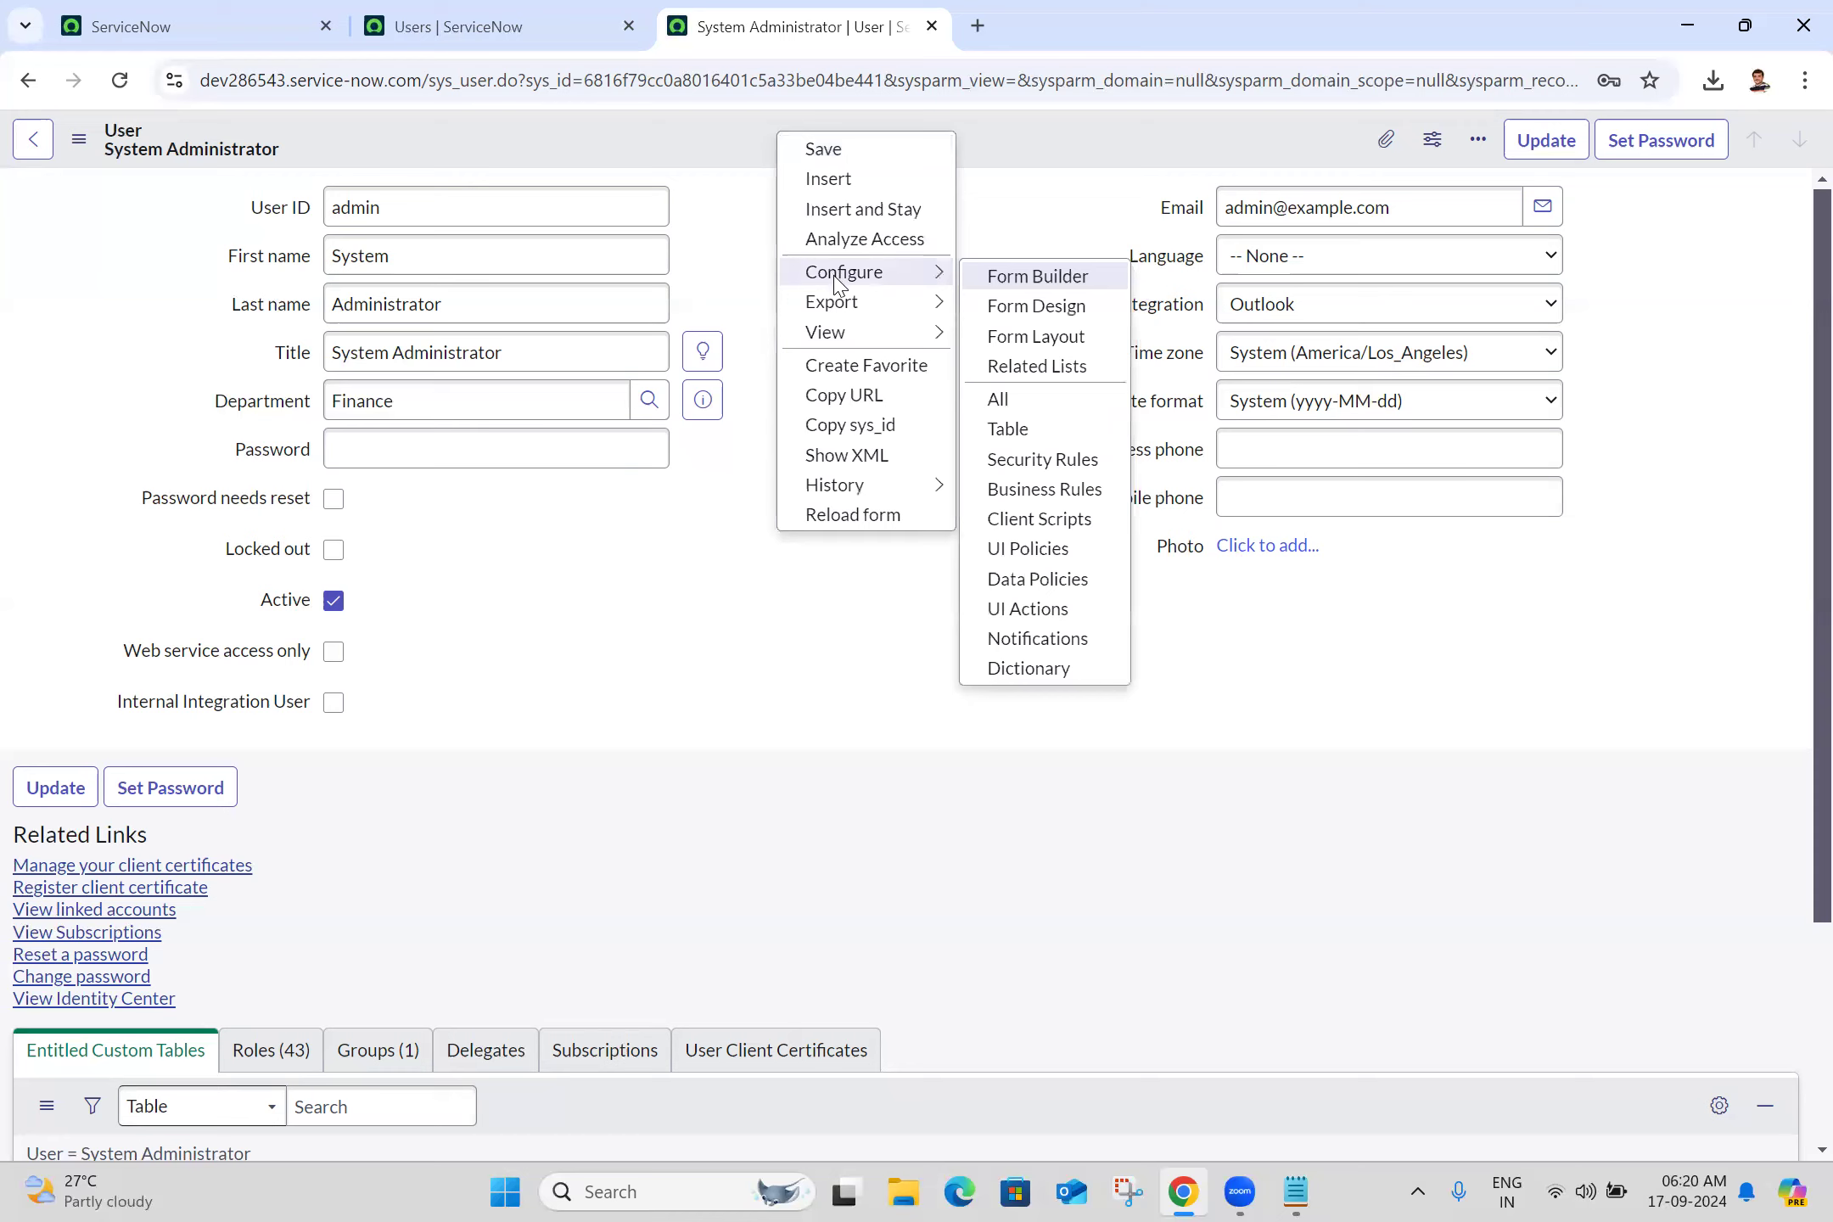
left_click(726, 265)
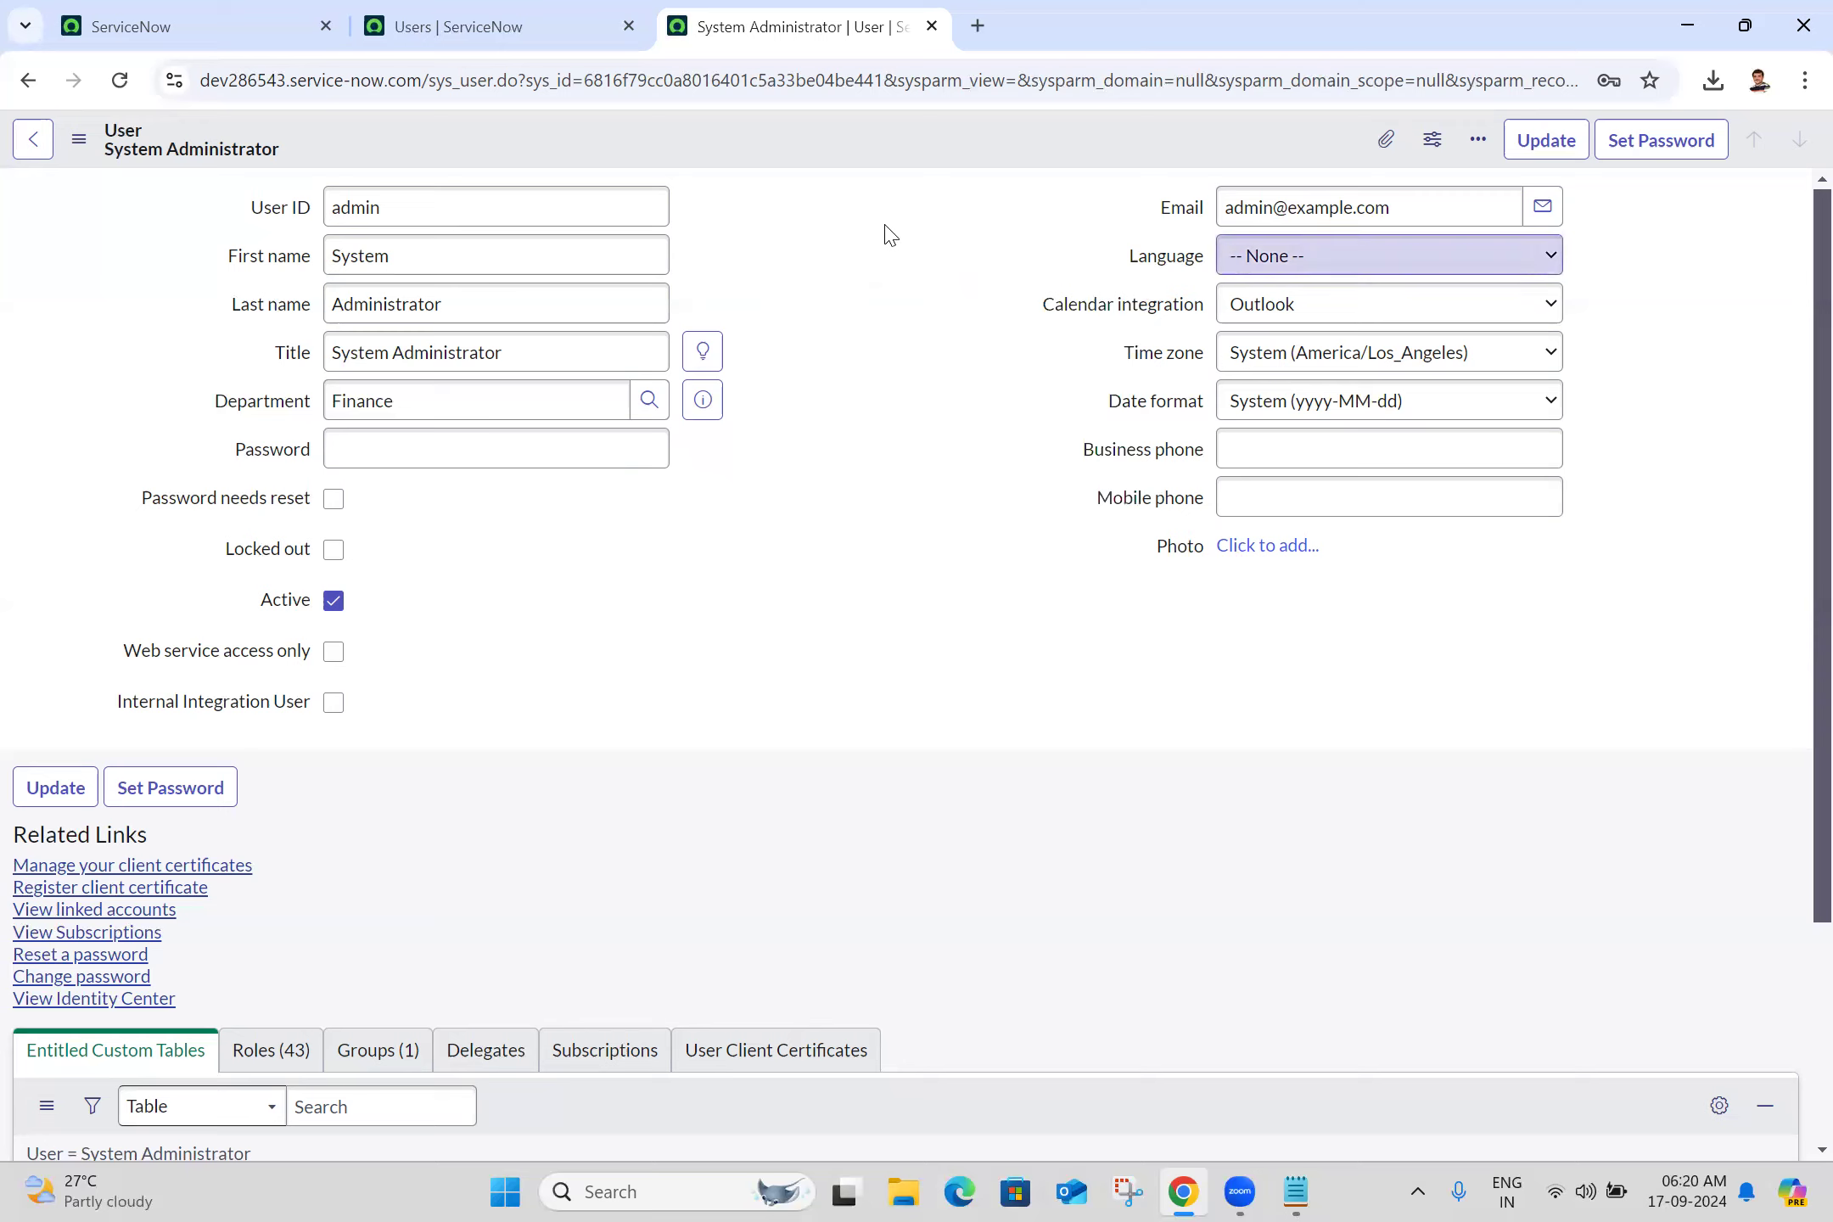
right_click(783, 151)
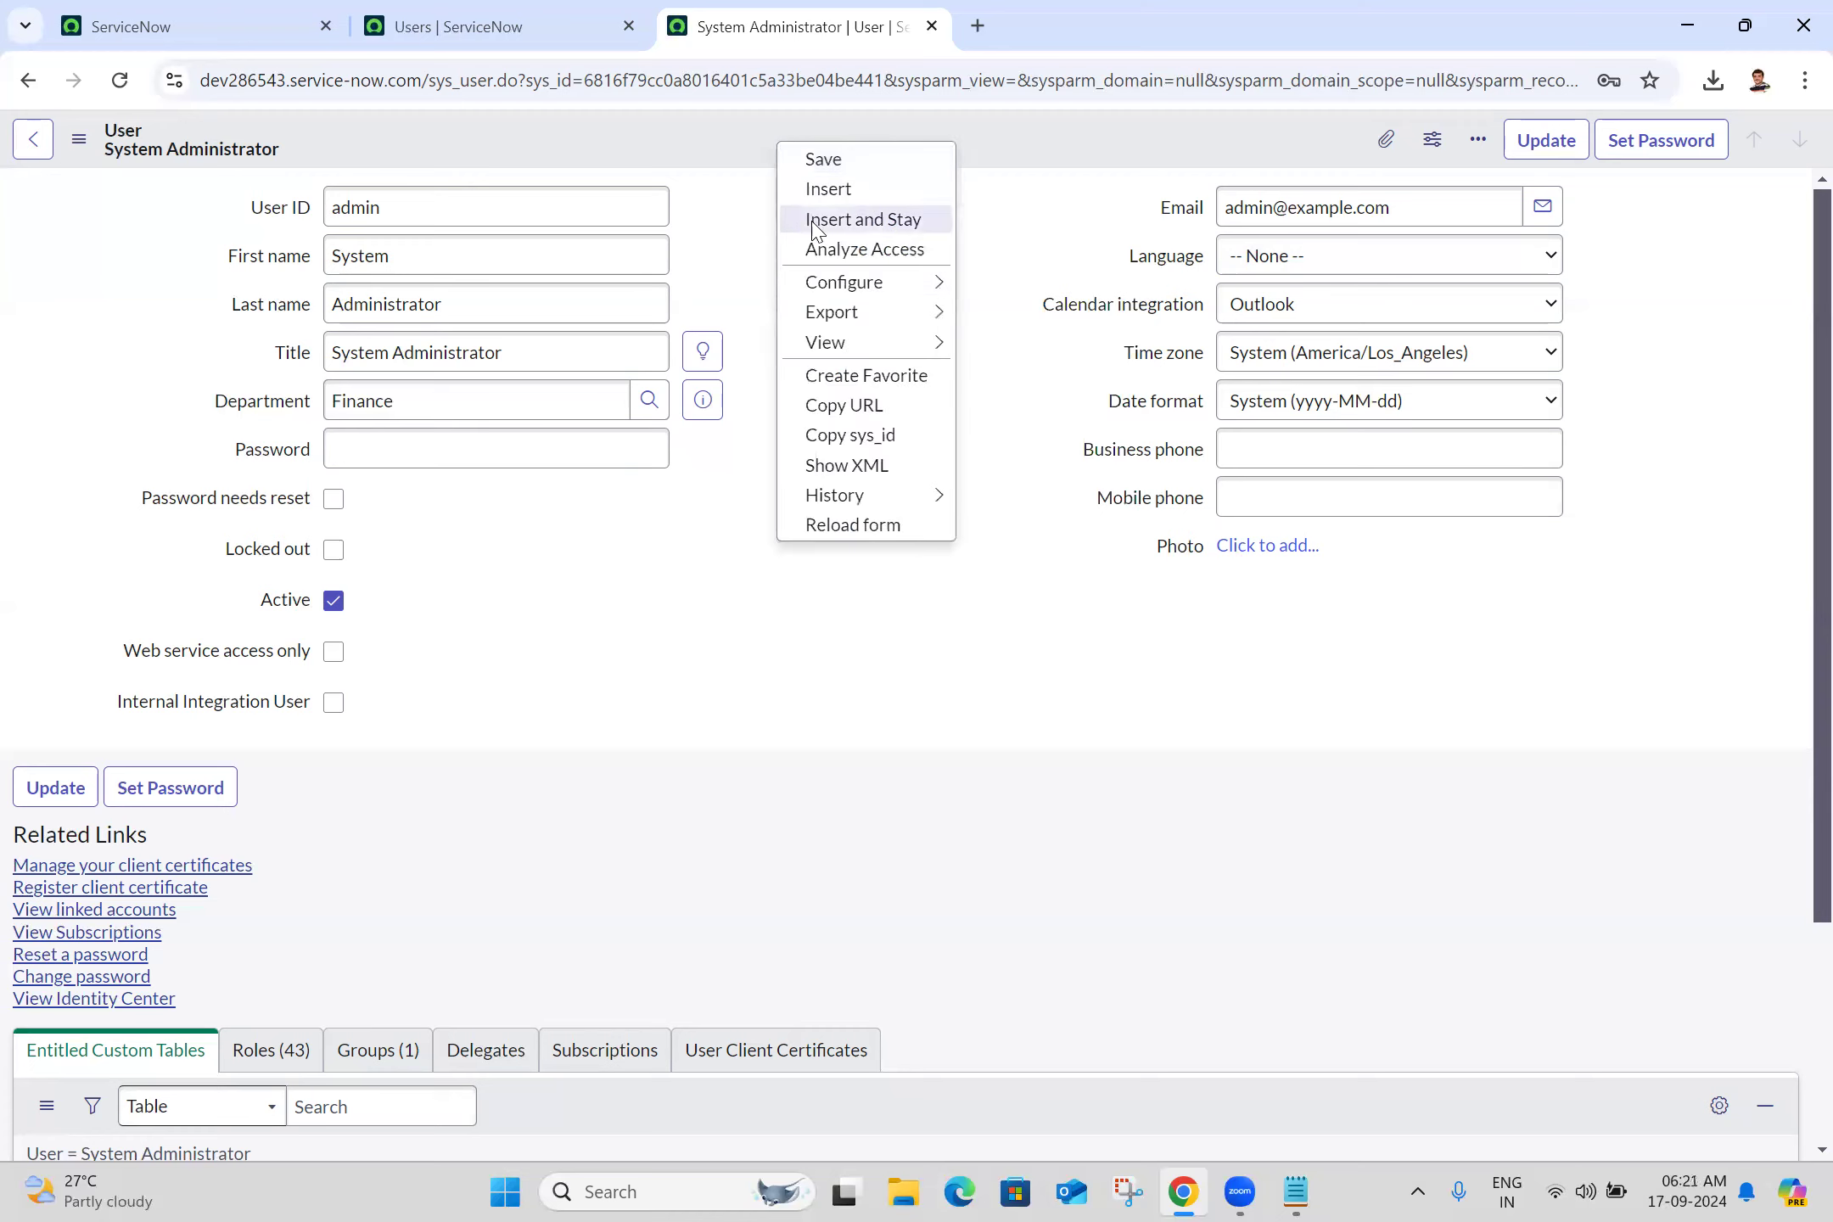
mouse_move(843, 291)
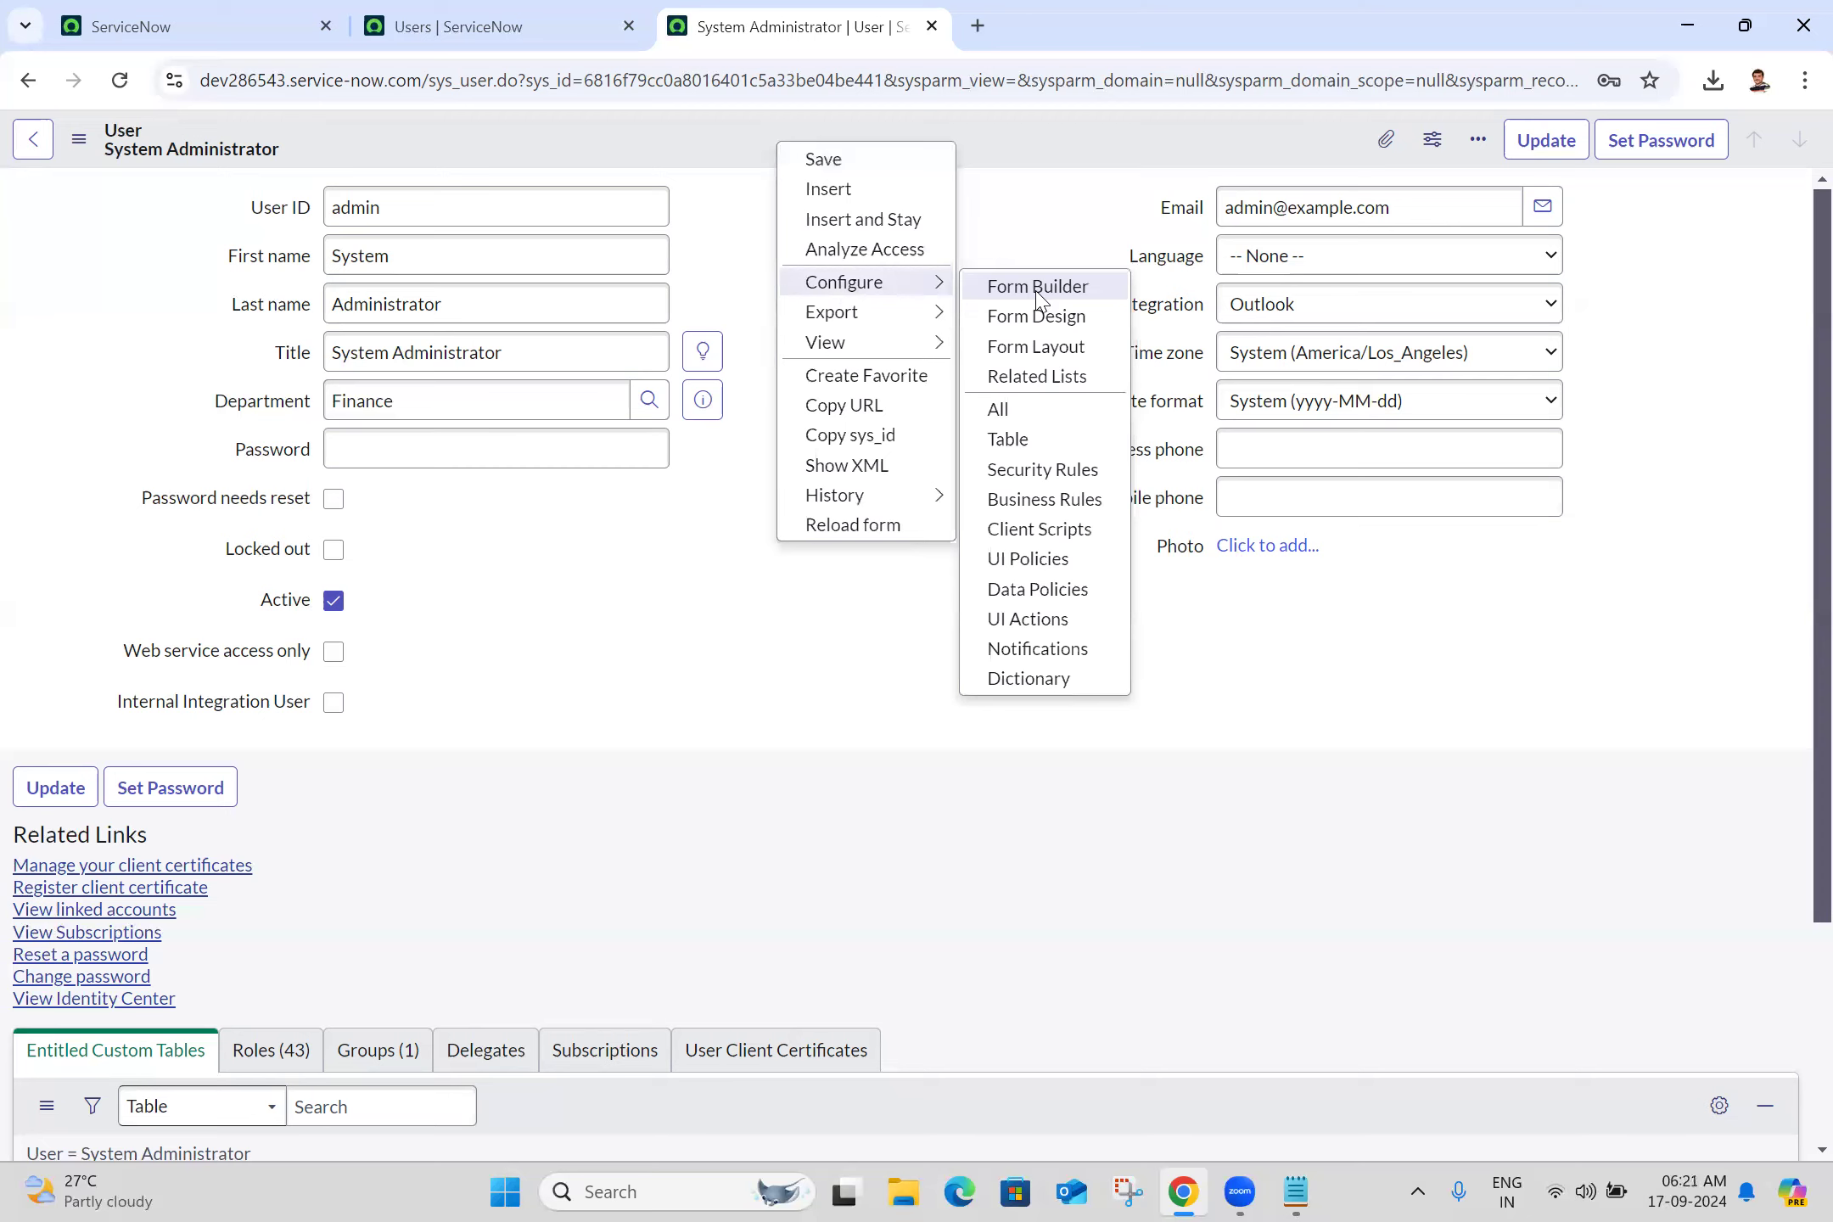
left_click(1060, 349)
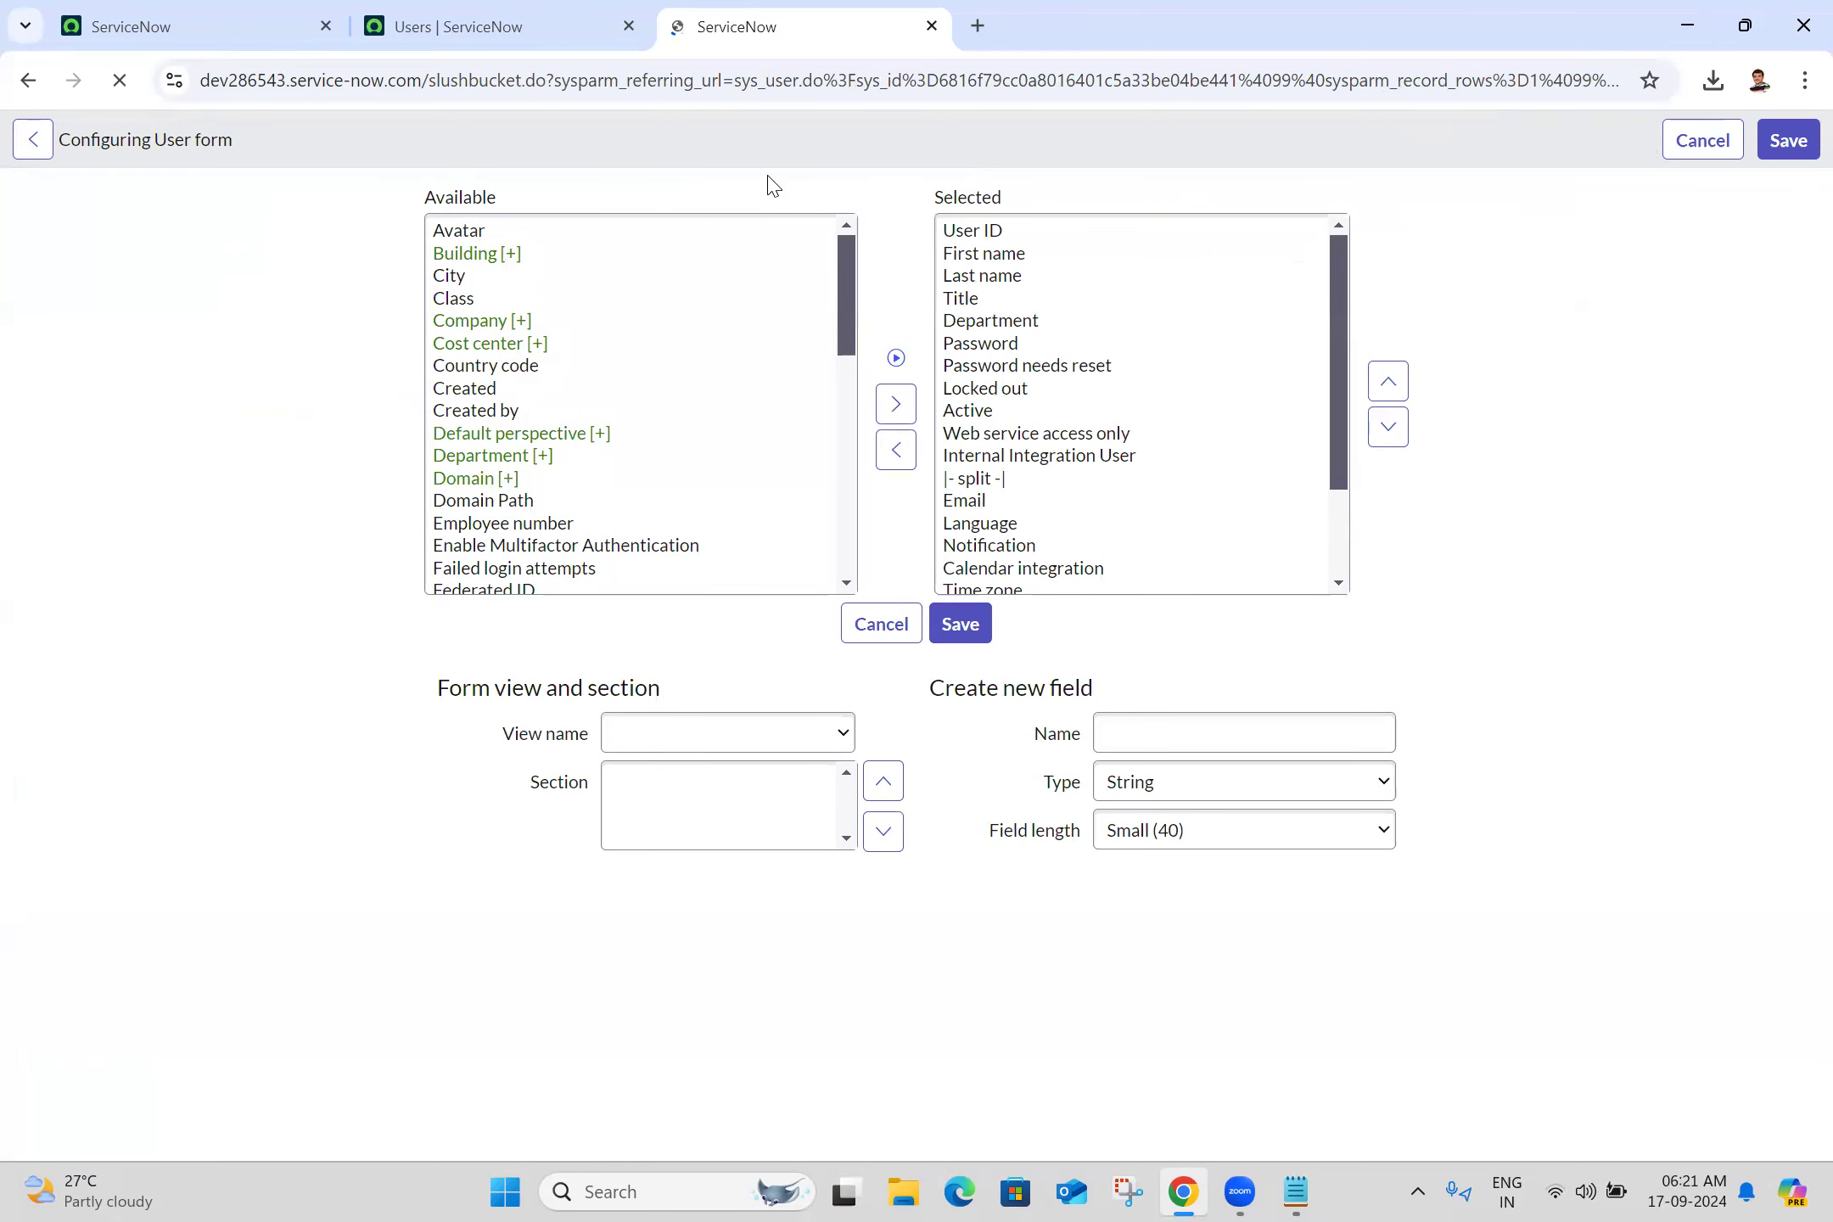
Add Manager, Location and VIP from the available fields to the form's selected fields
left_click(461, 396)
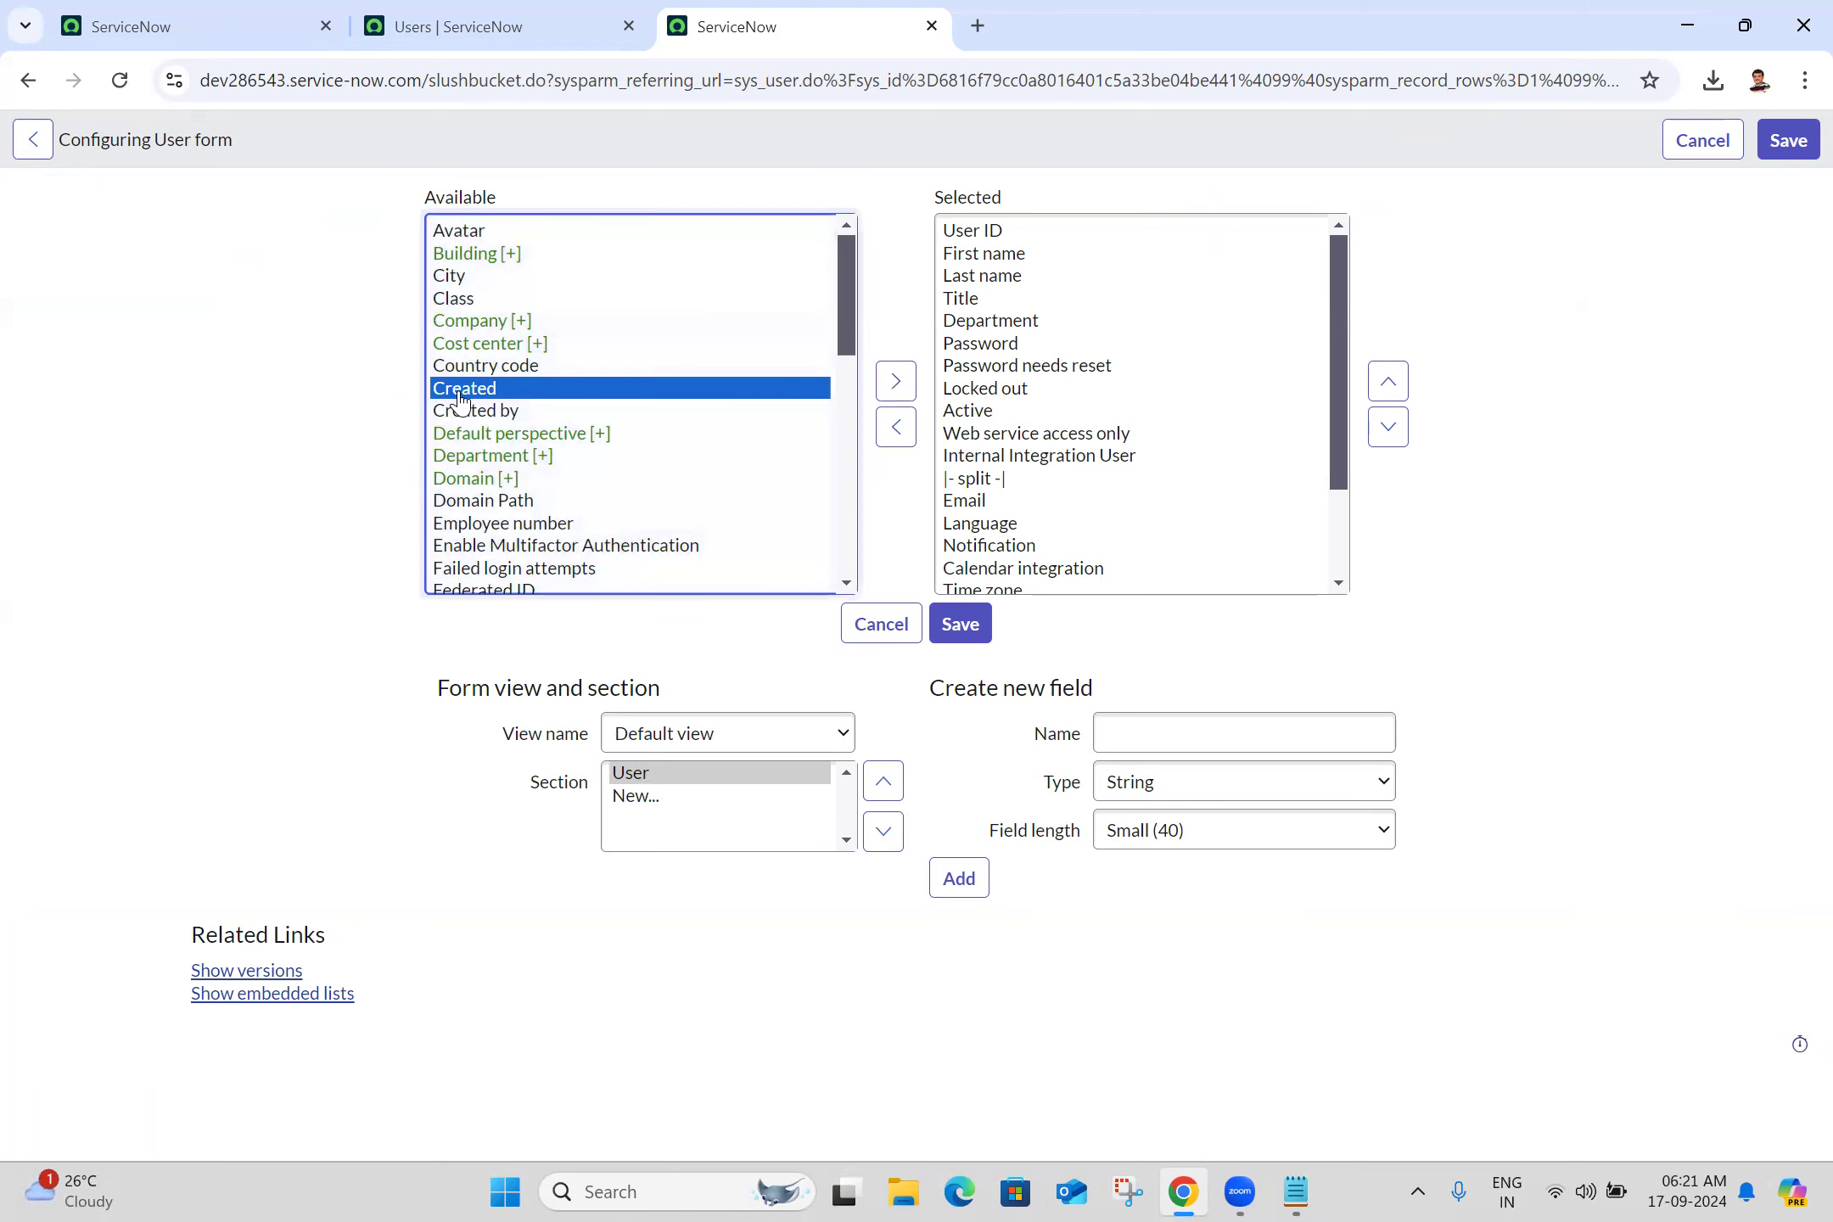
key("m")
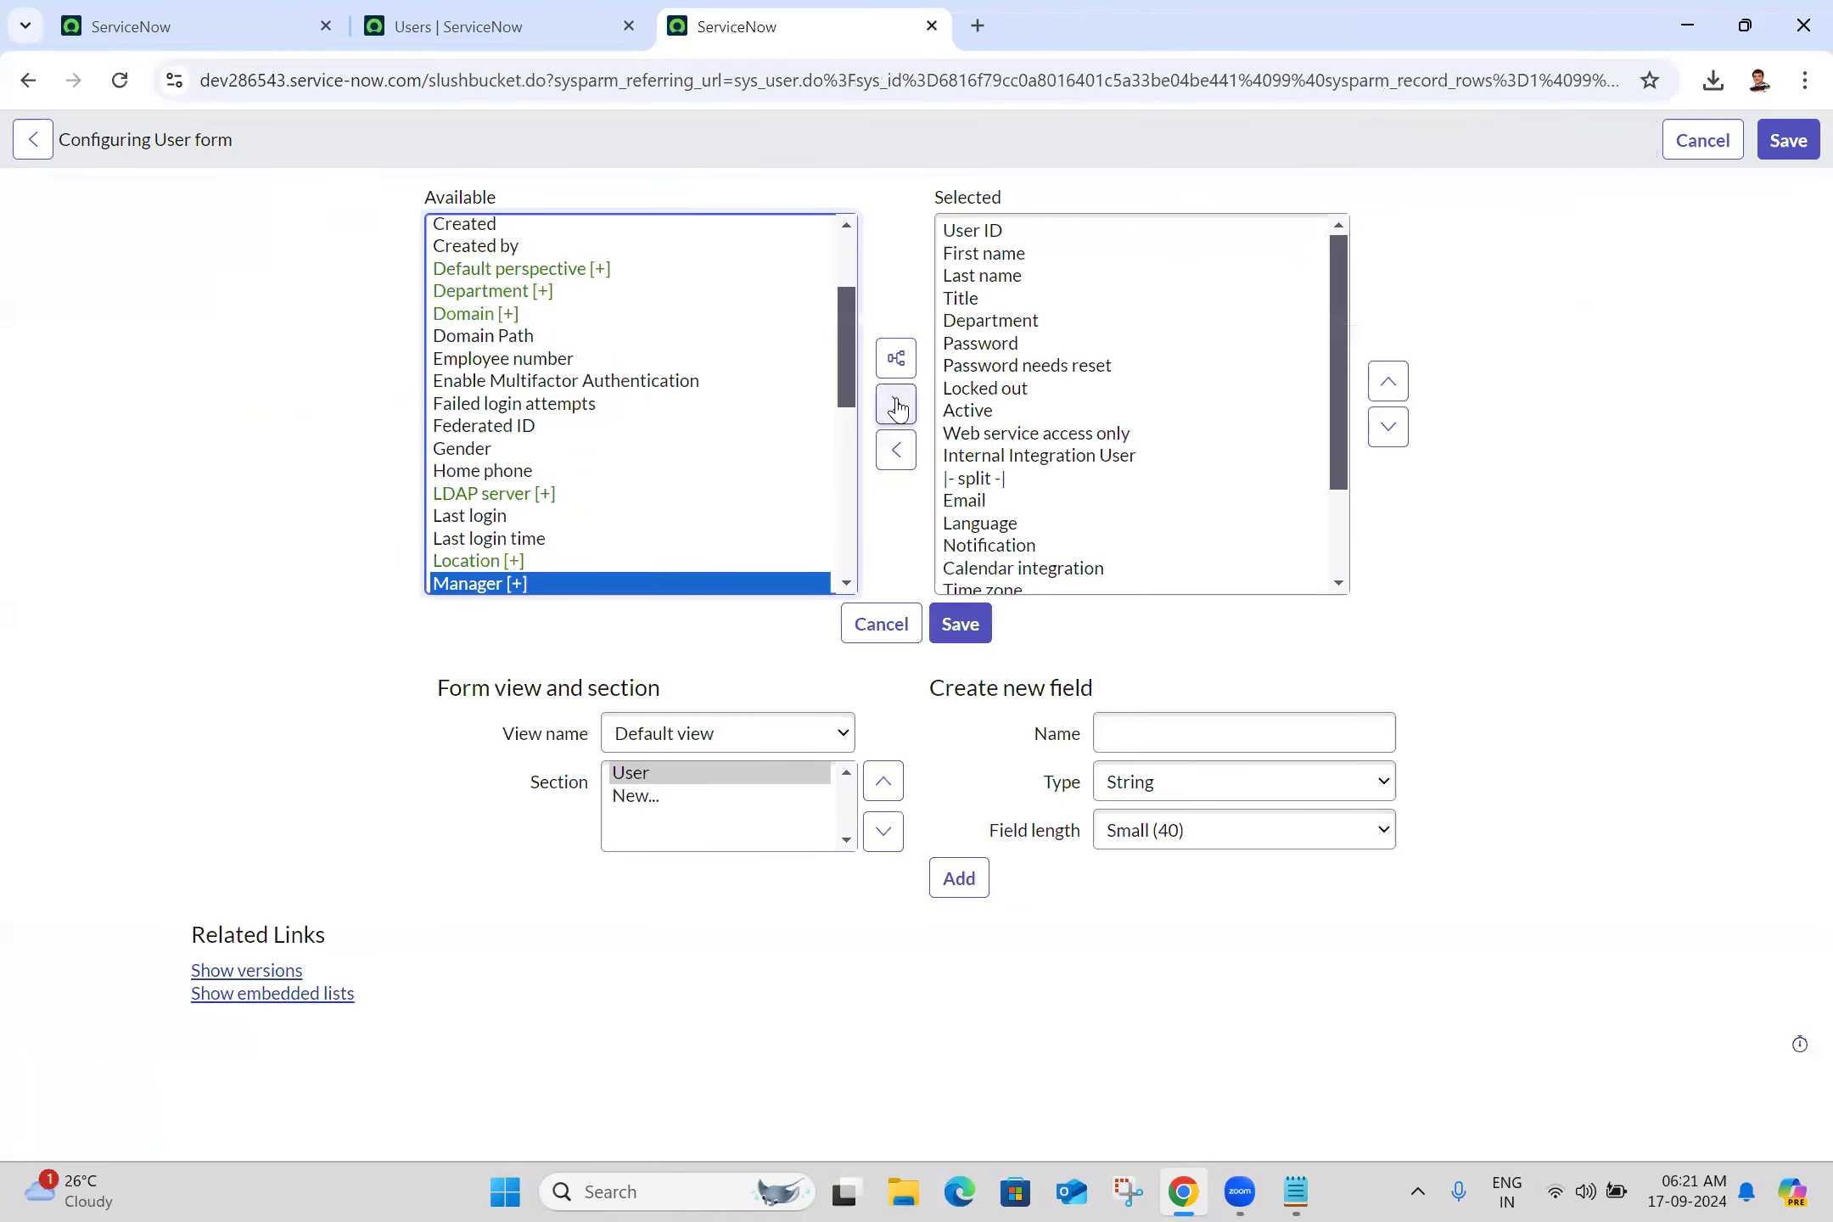
left_click(895, 404)
left_click(500, 382)
key("l")
key("l")
key("l")
key("l")
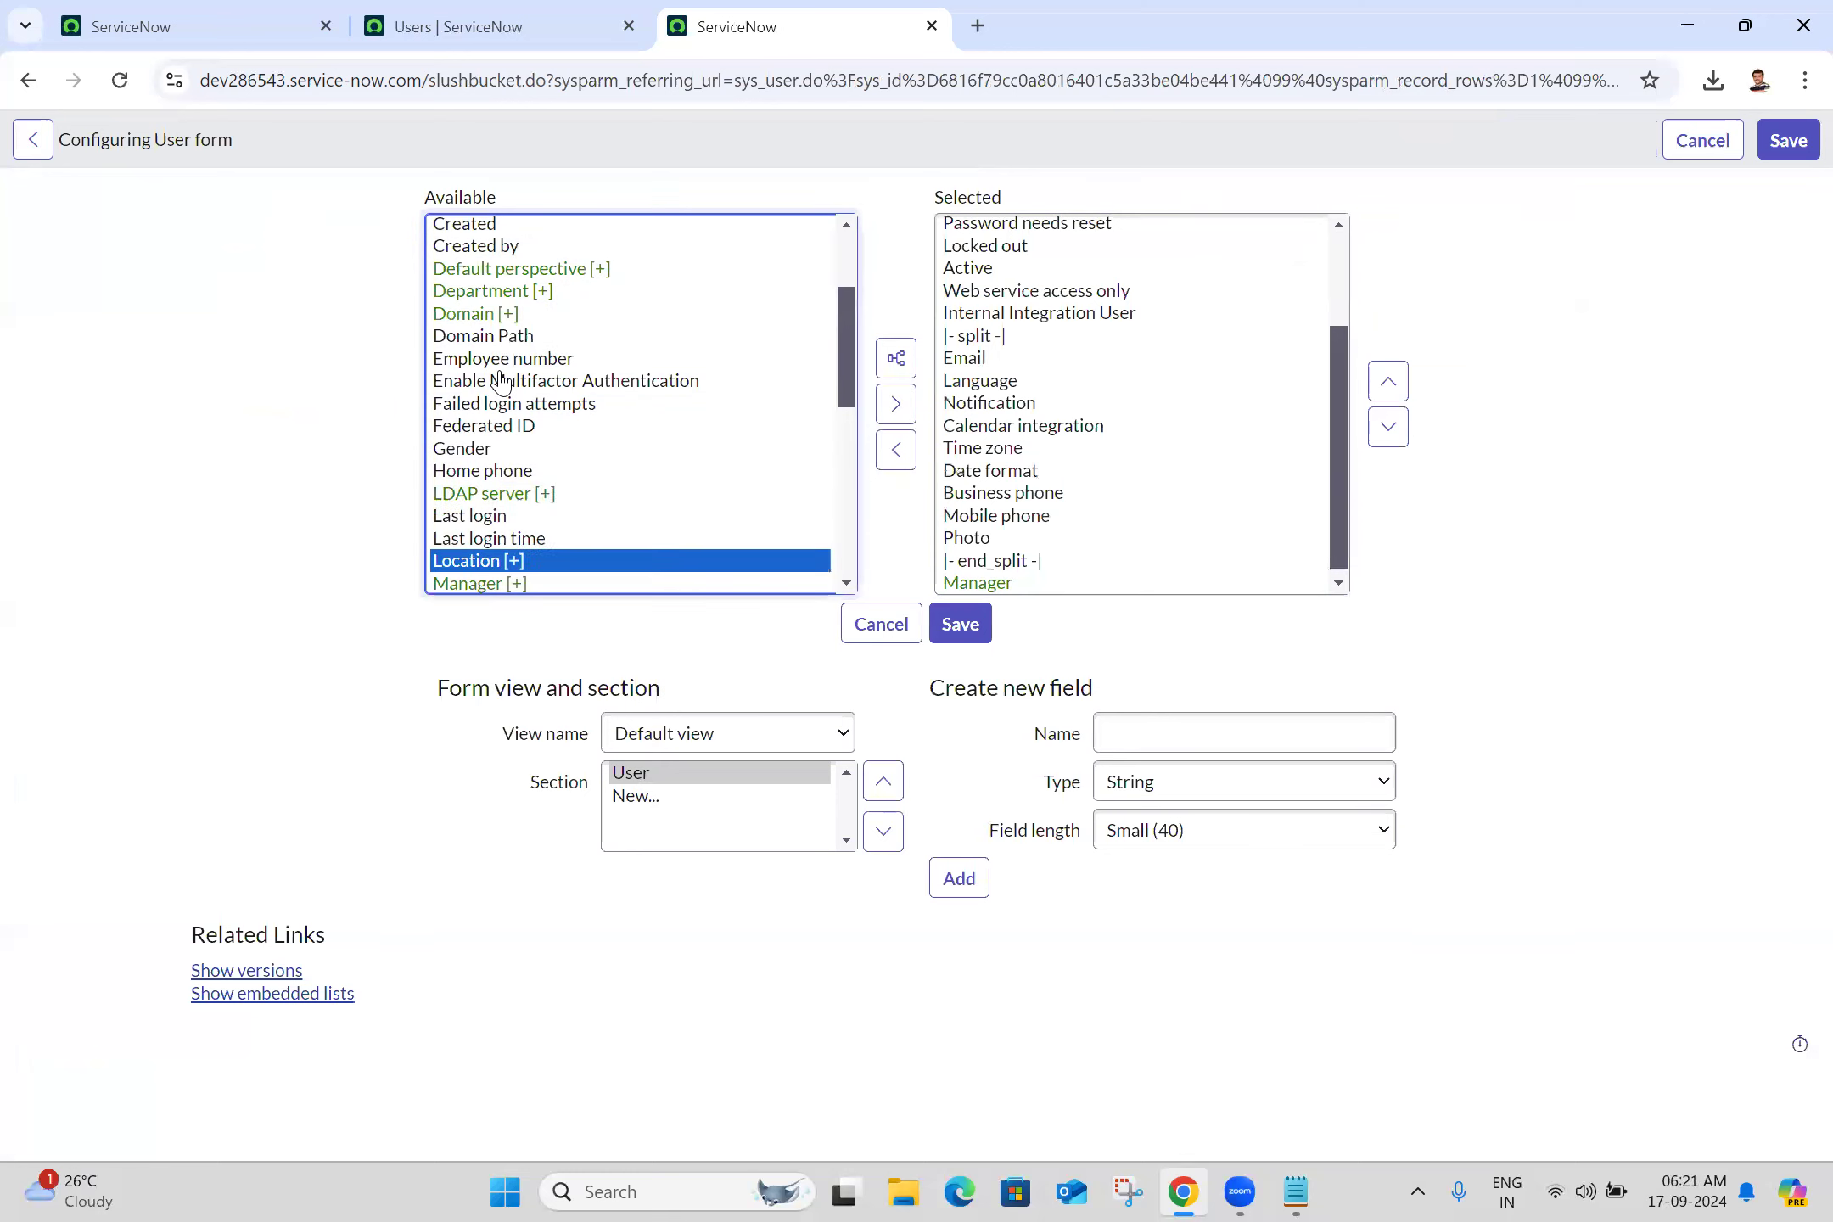
left_click(898, 405)
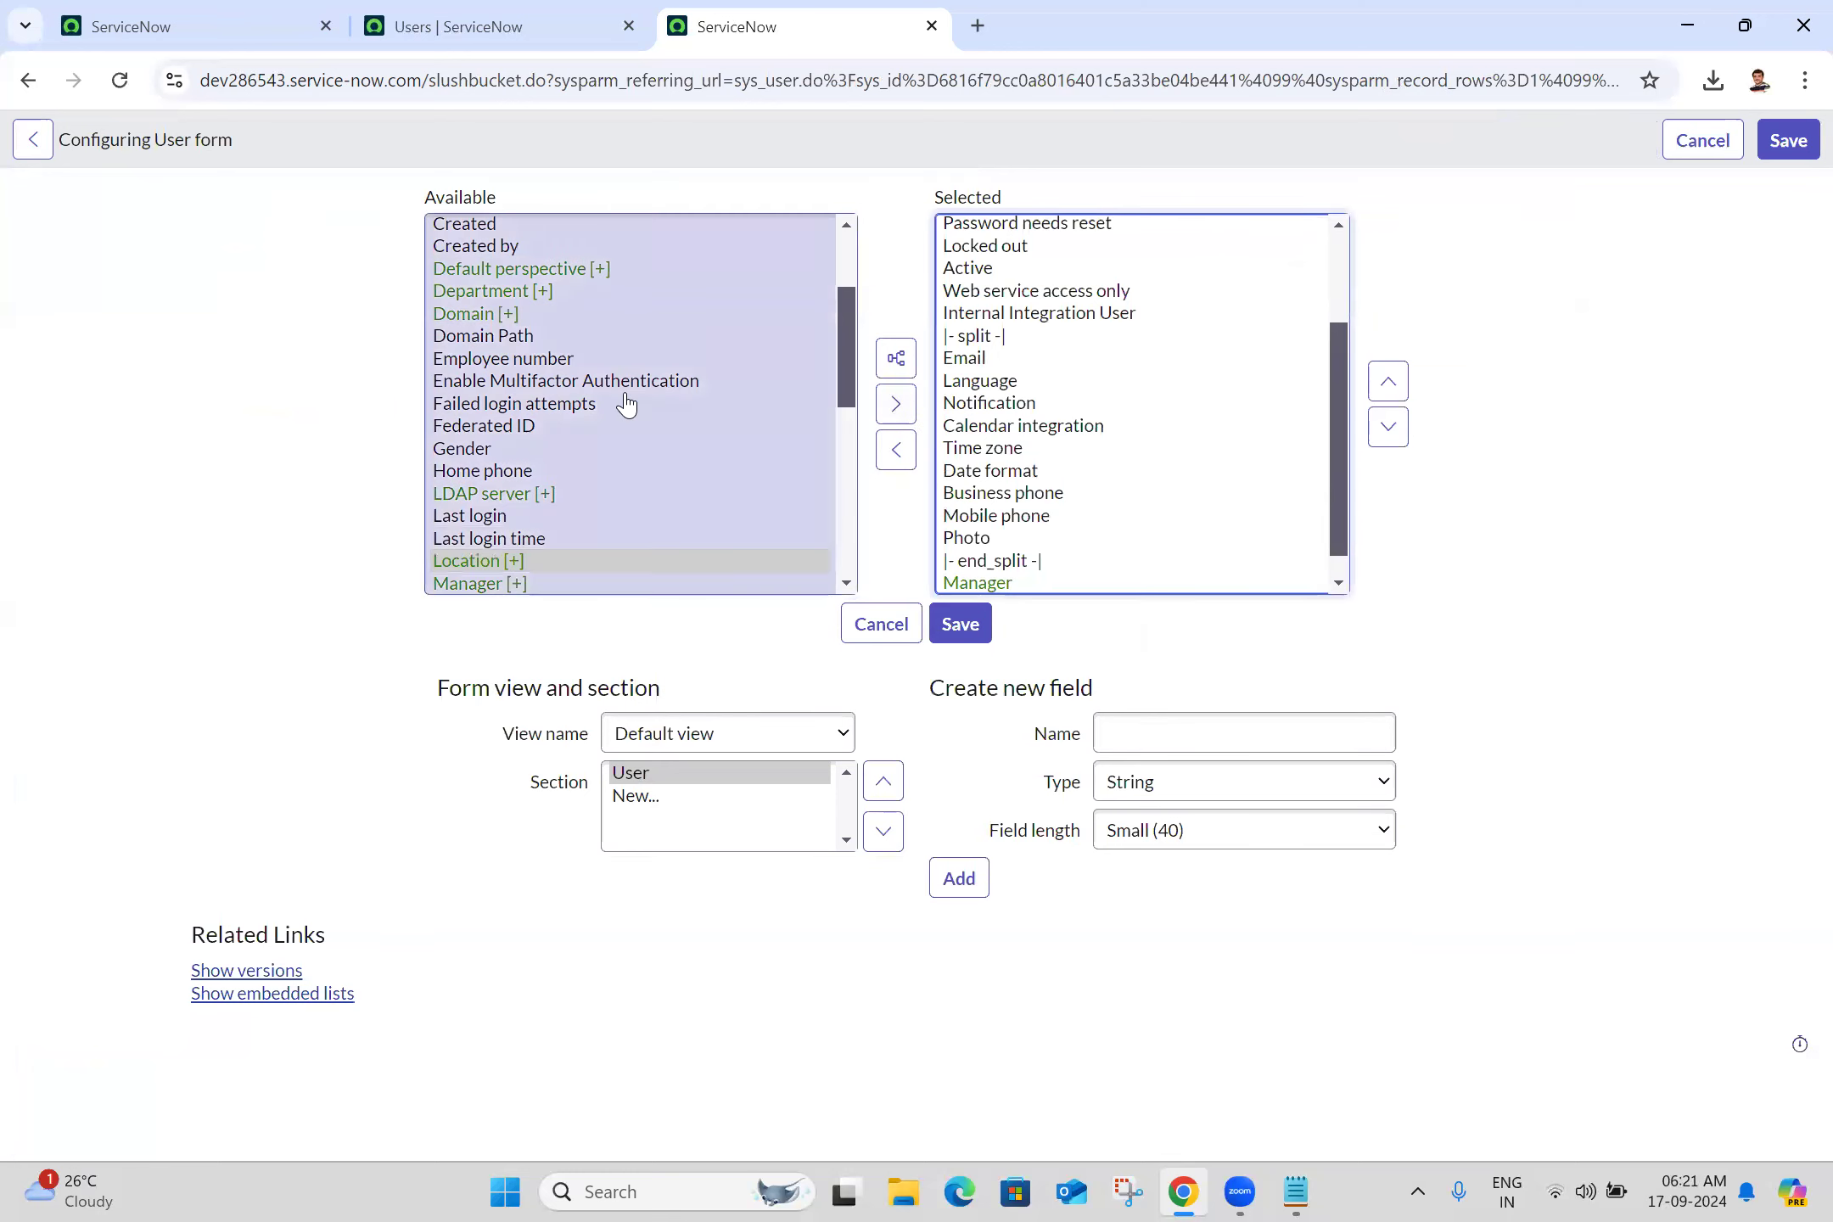
left_click(577, 404)
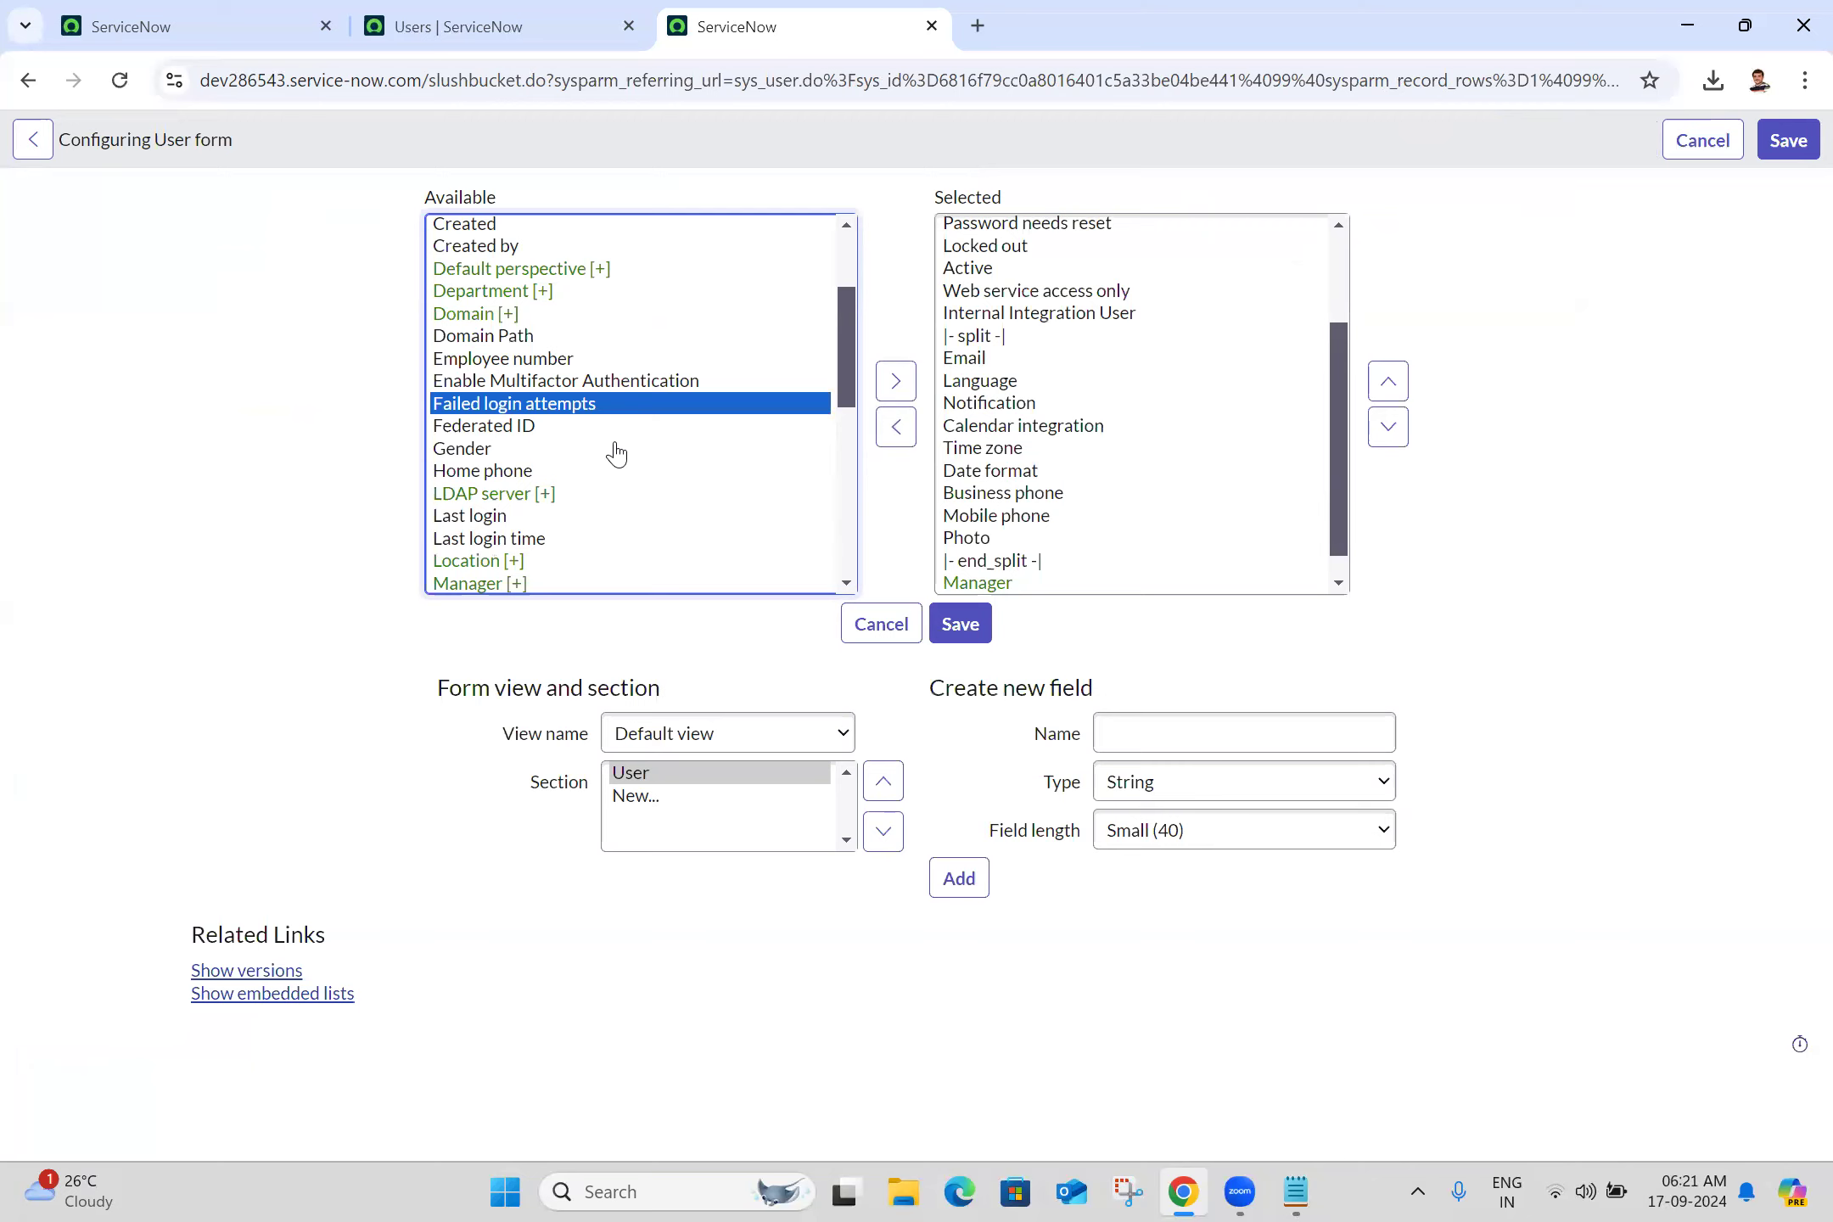
key("v")
left_click(903, 391)
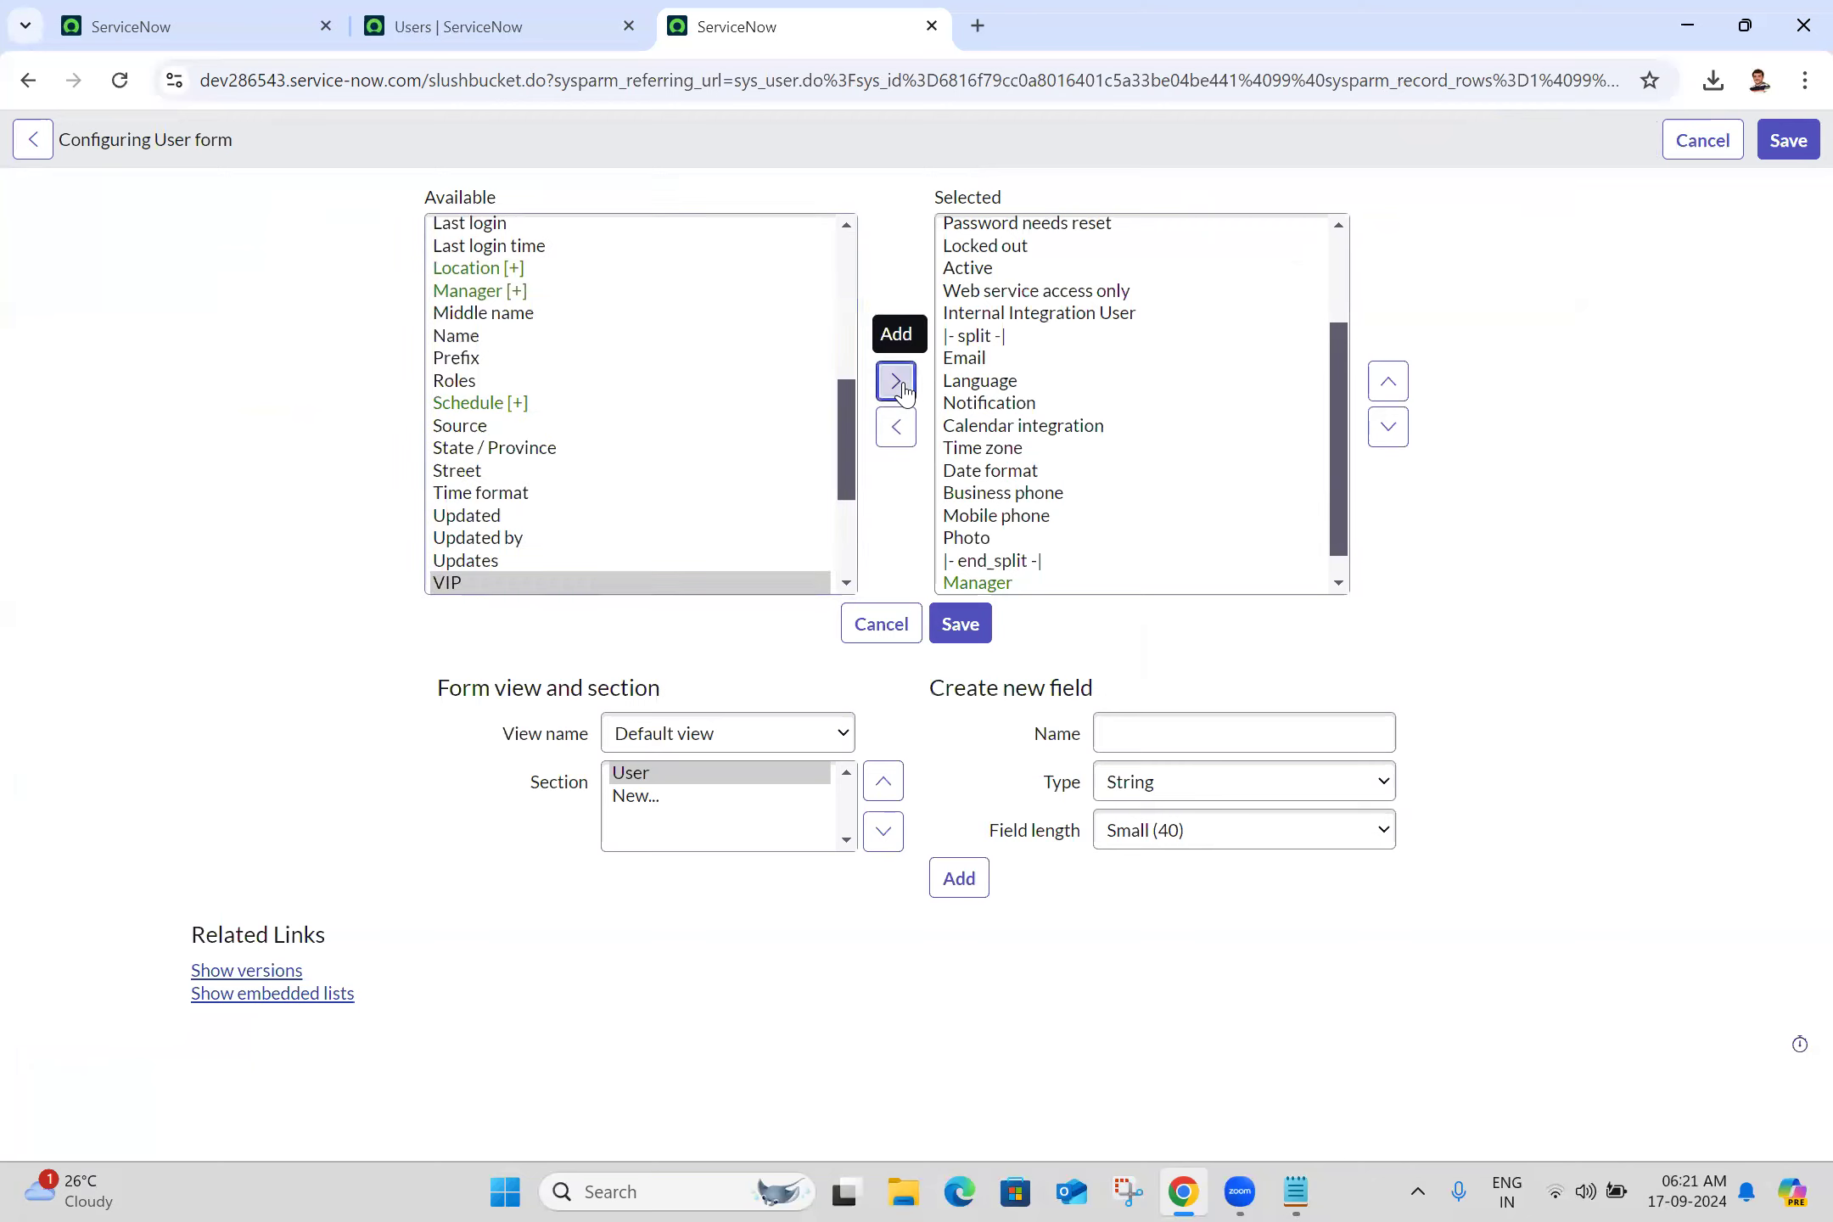
Move VIP up seven places, move Manager and Location up one, and save the layout
left_click(1339, 584)
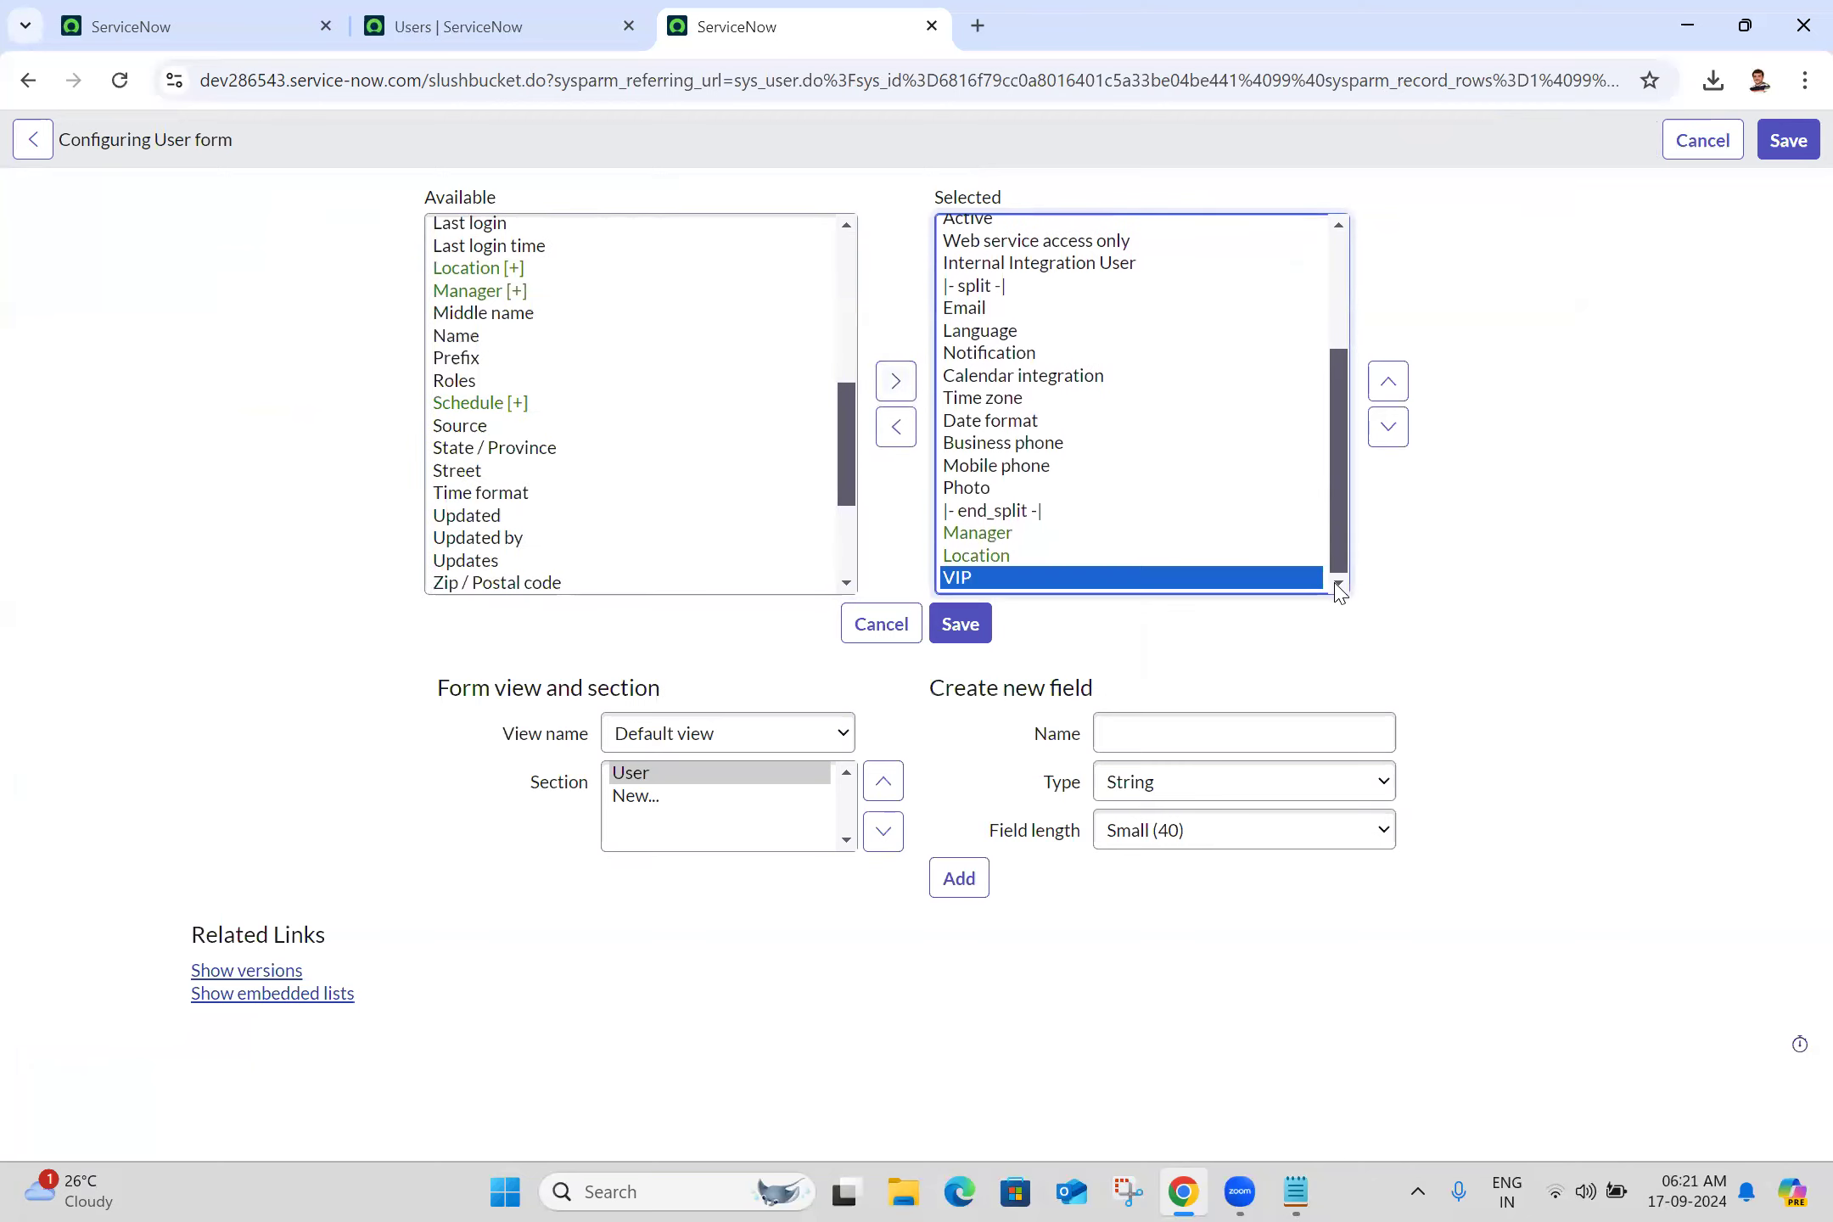
left_click(1388, 384)
left_click(1389, 384)
left_click(1388, 384)
left_click(1388, 384)
left_click(1388, 384)
left_click(1388, 383)
left_click(1389, 384)
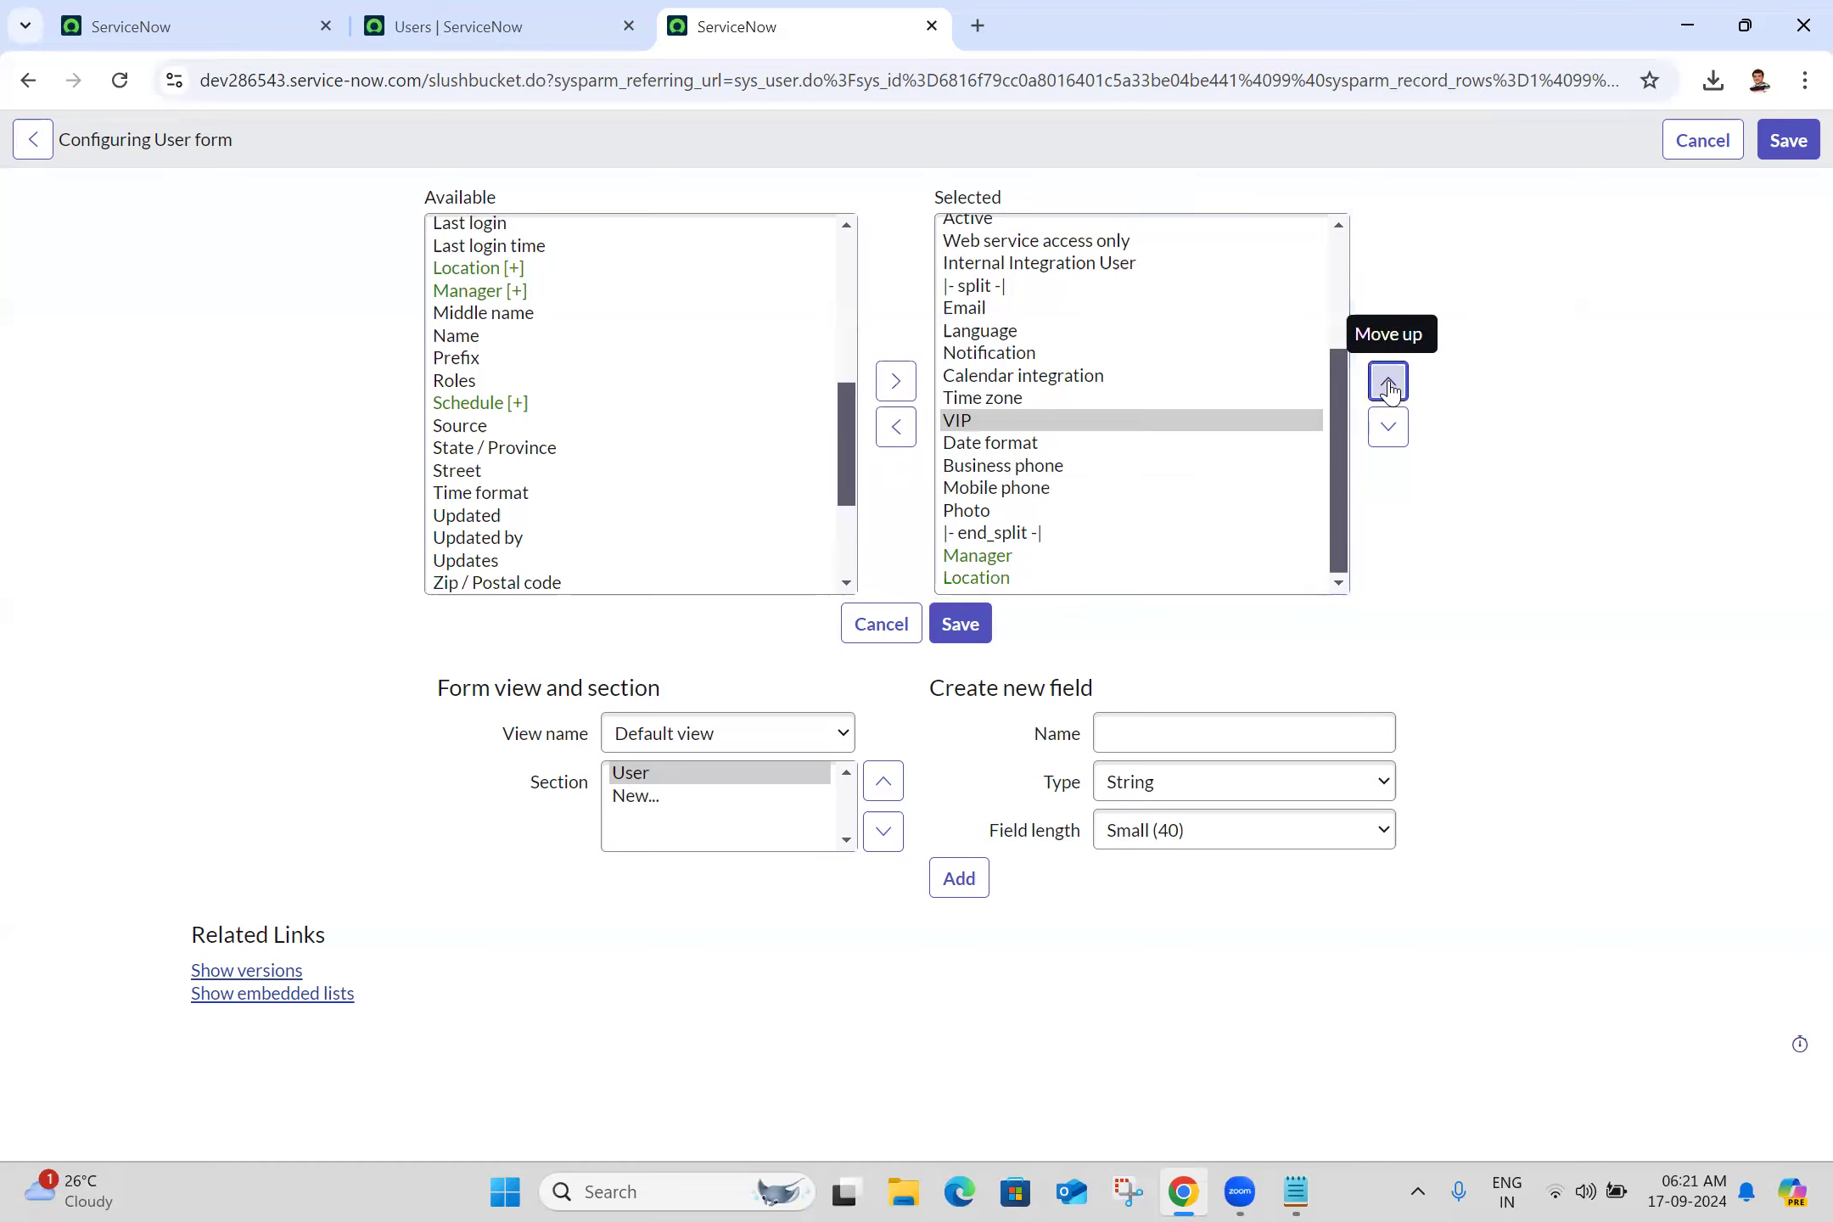
left_click(1389, 383)
left_click(1389, 384)
left_click(1389, 383)
left_click(1388, 384)
left_click(1389, 383)
left_click(1388, 383)
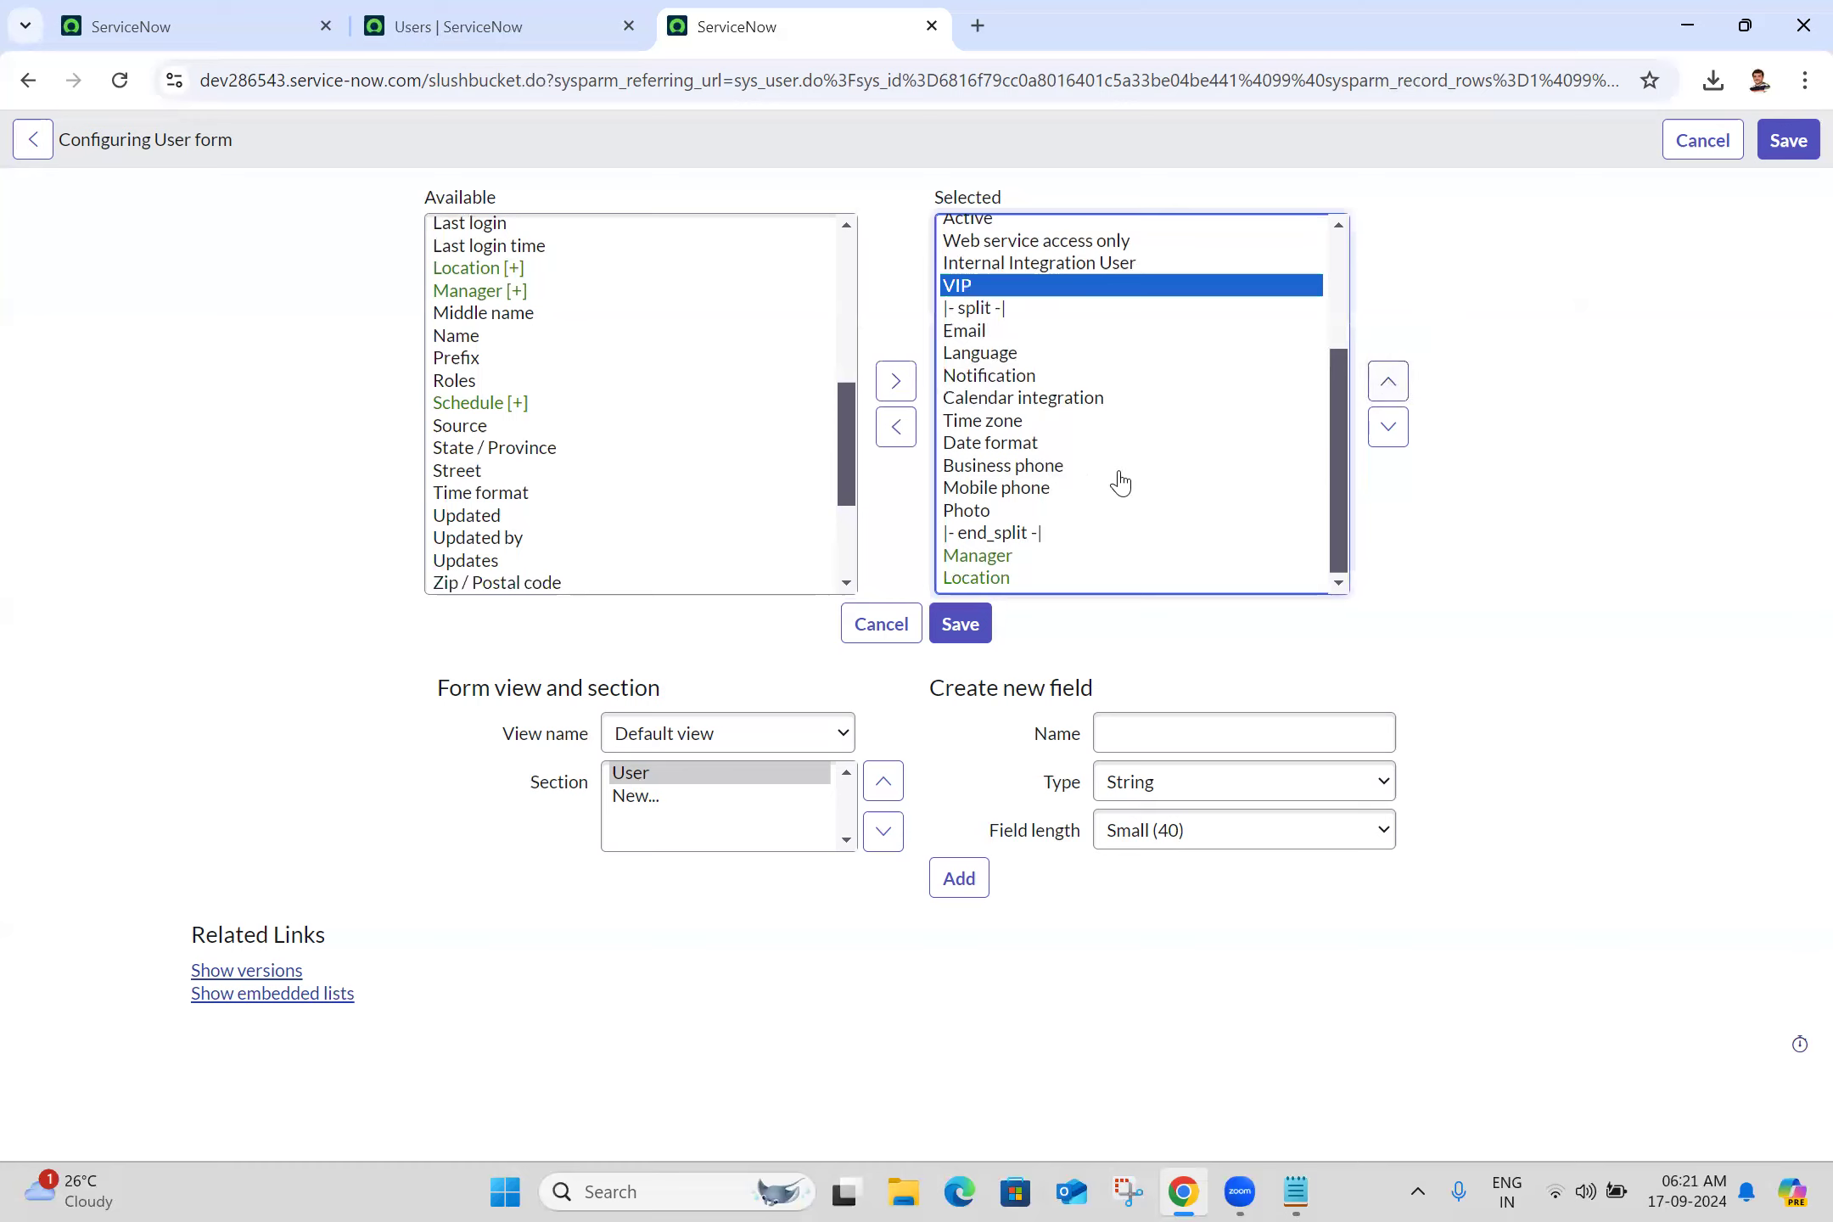
left_click(991, 560)
left_click(991, 574, "shift")
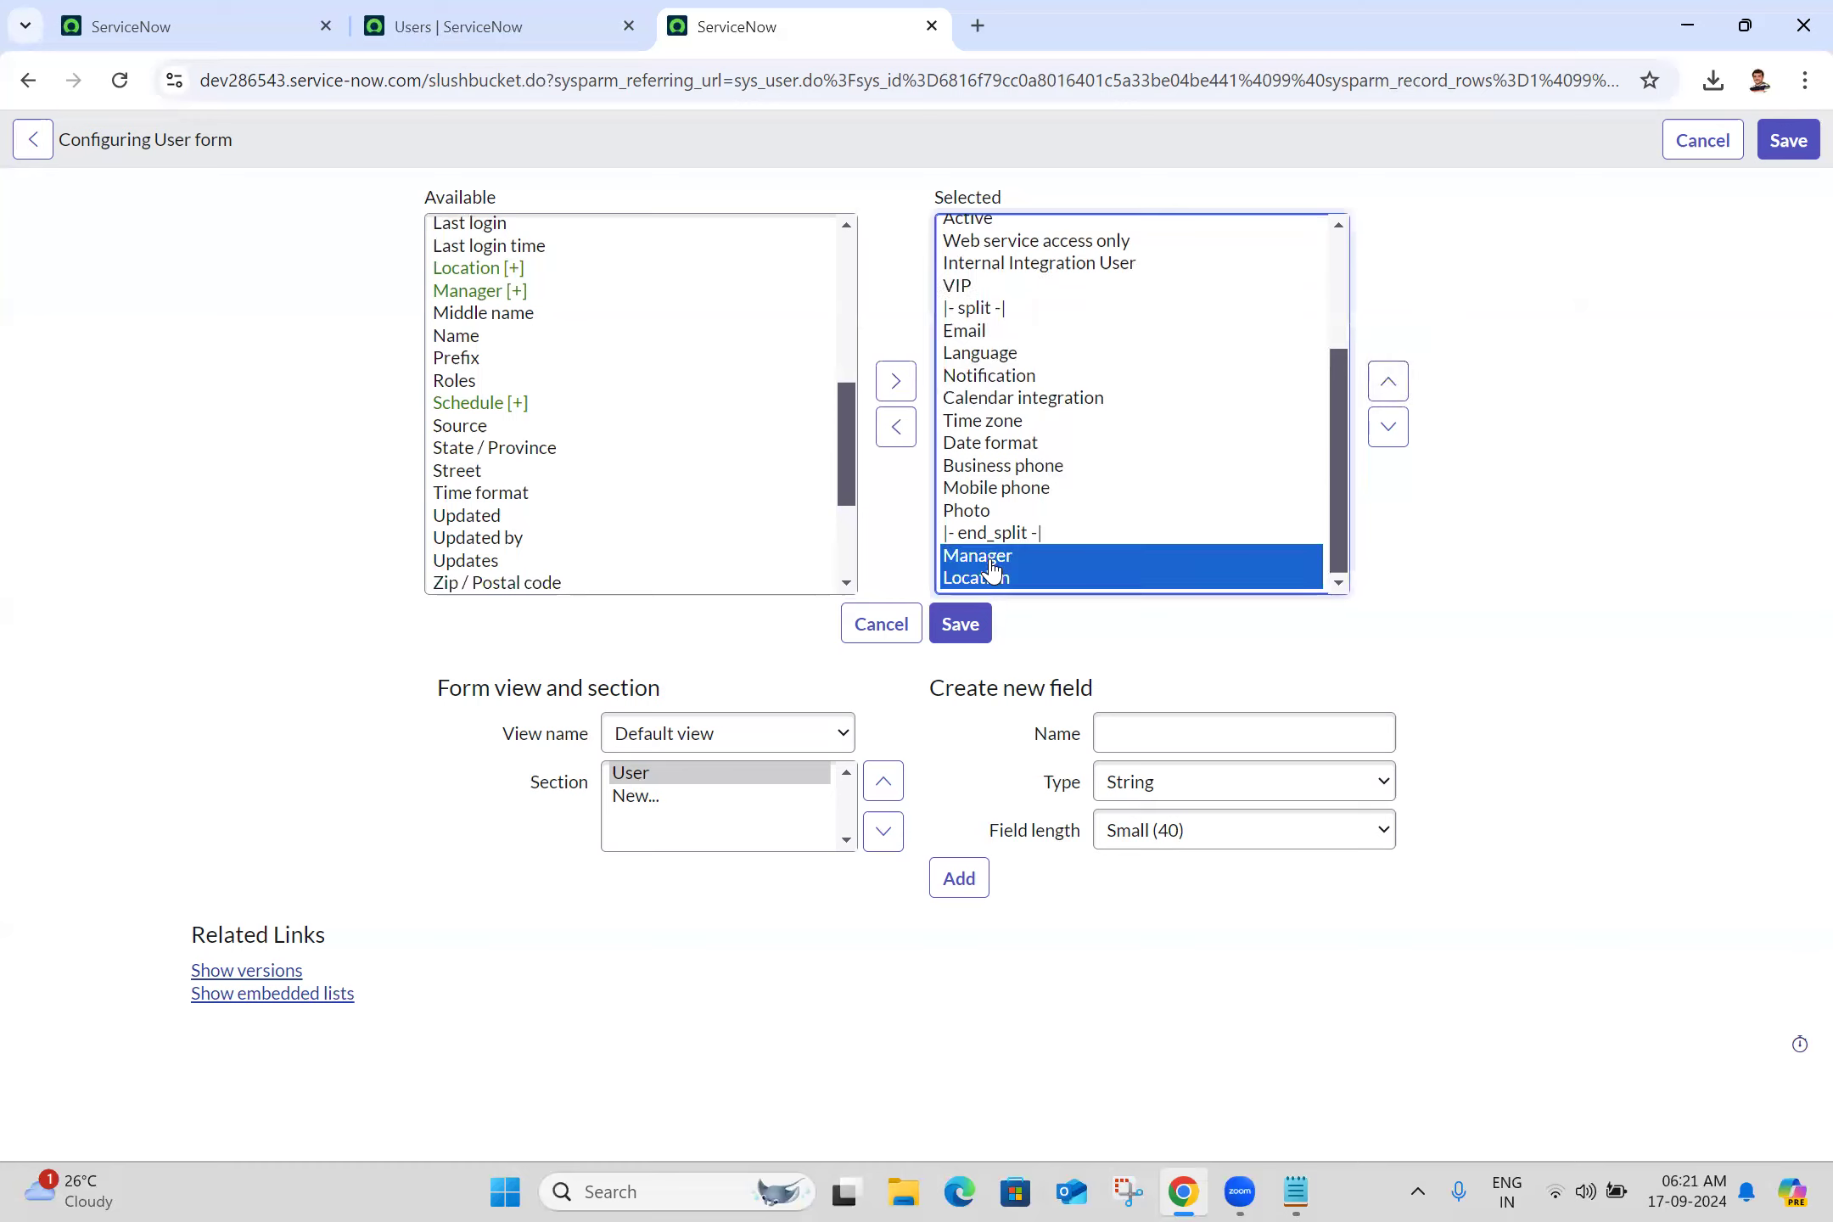
left_click(1390, 387)
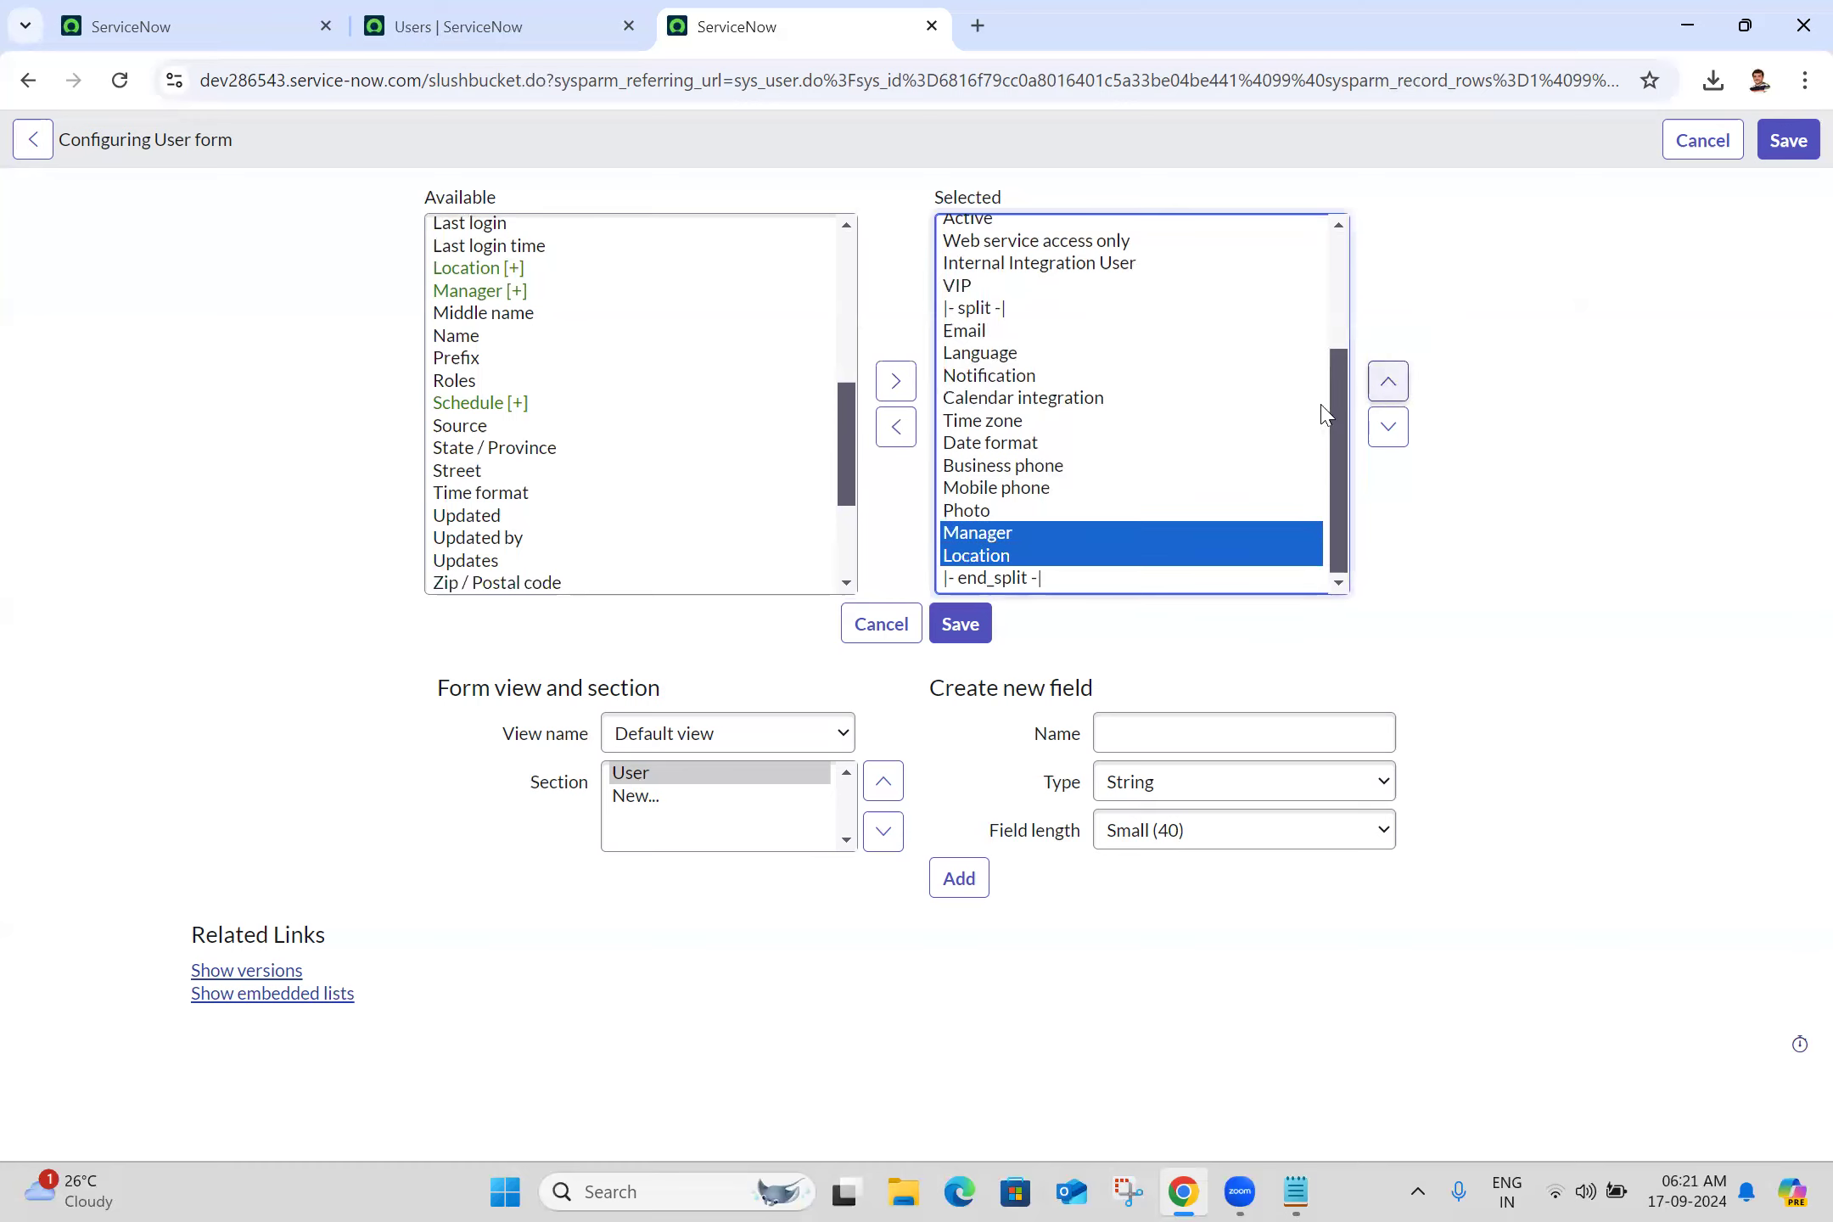
left_click(959, 634)
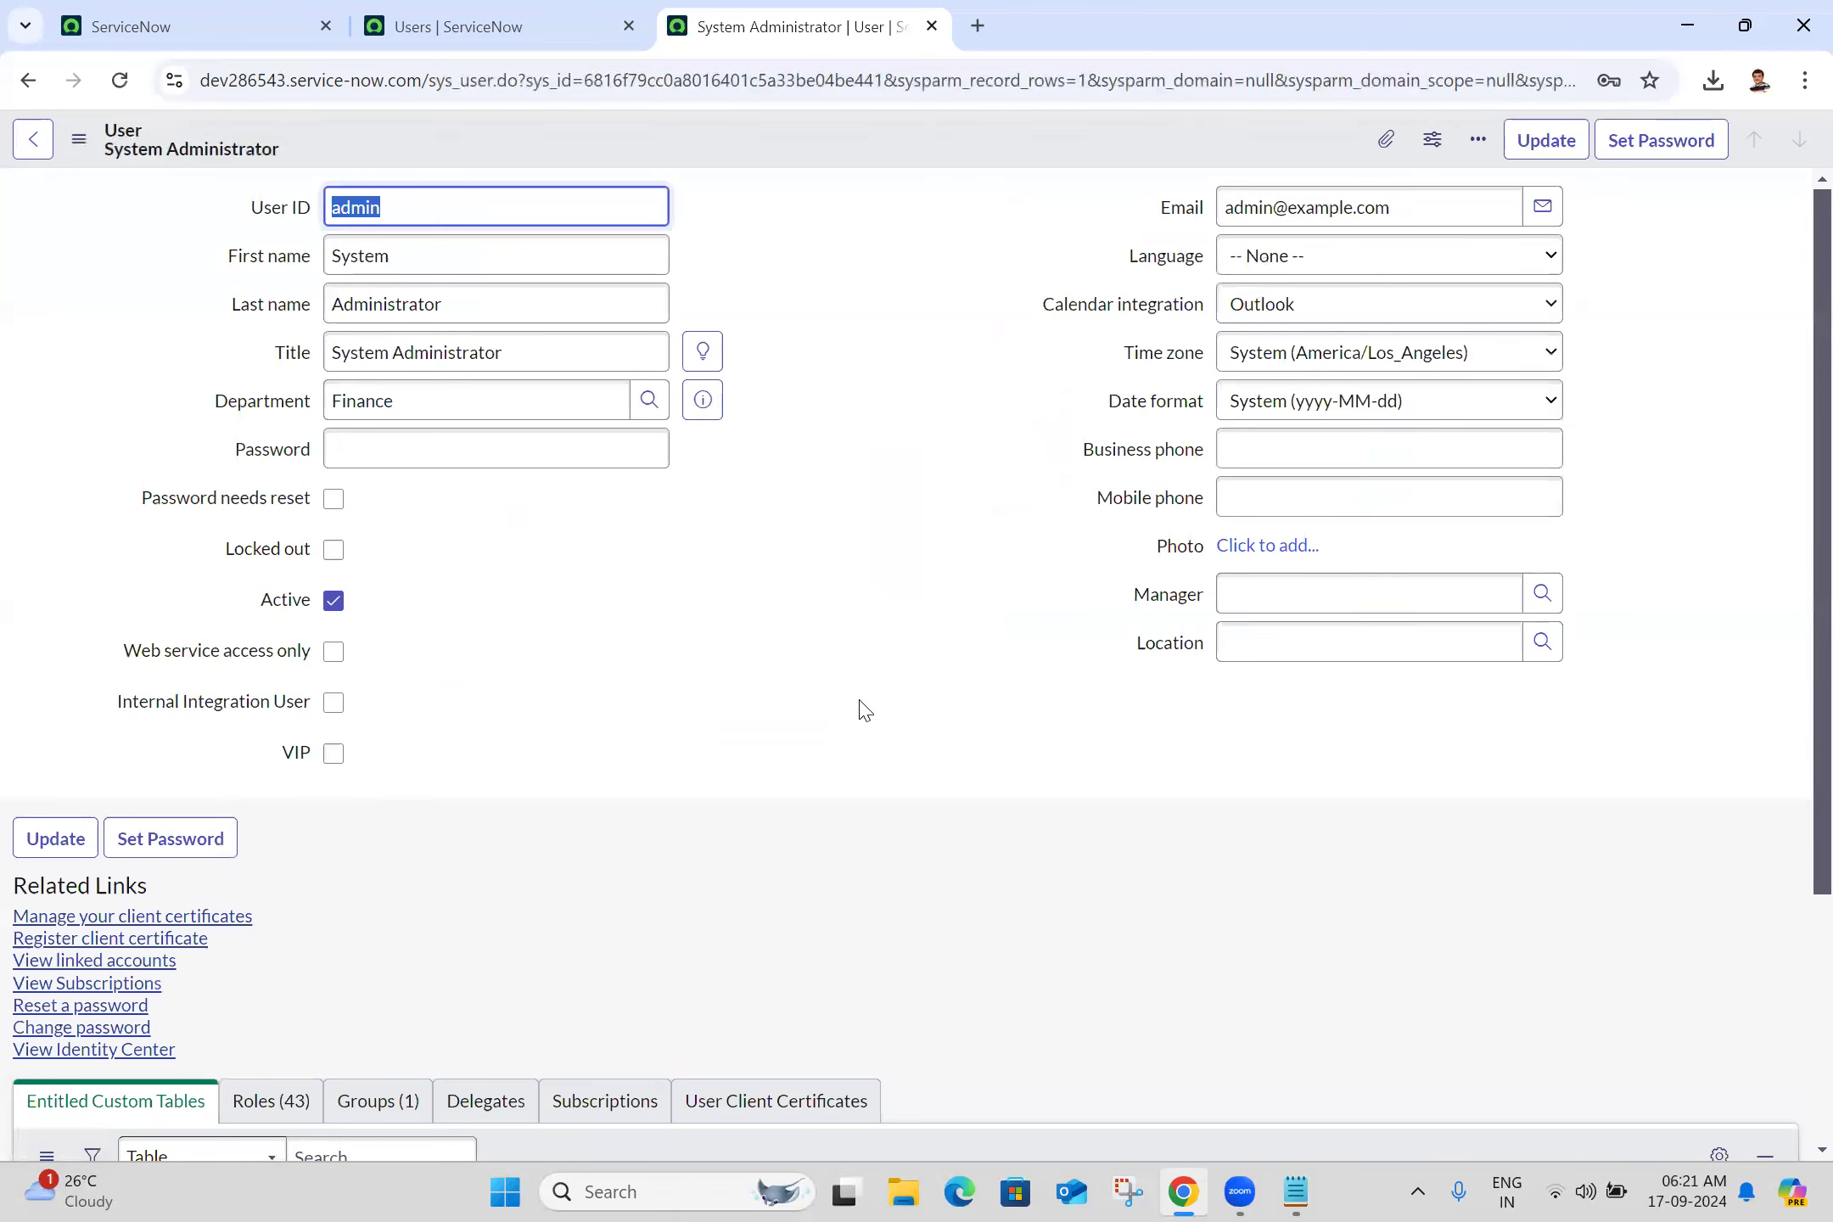
Enter a mobile phone number for the System Administrator
left_click(764, 720)
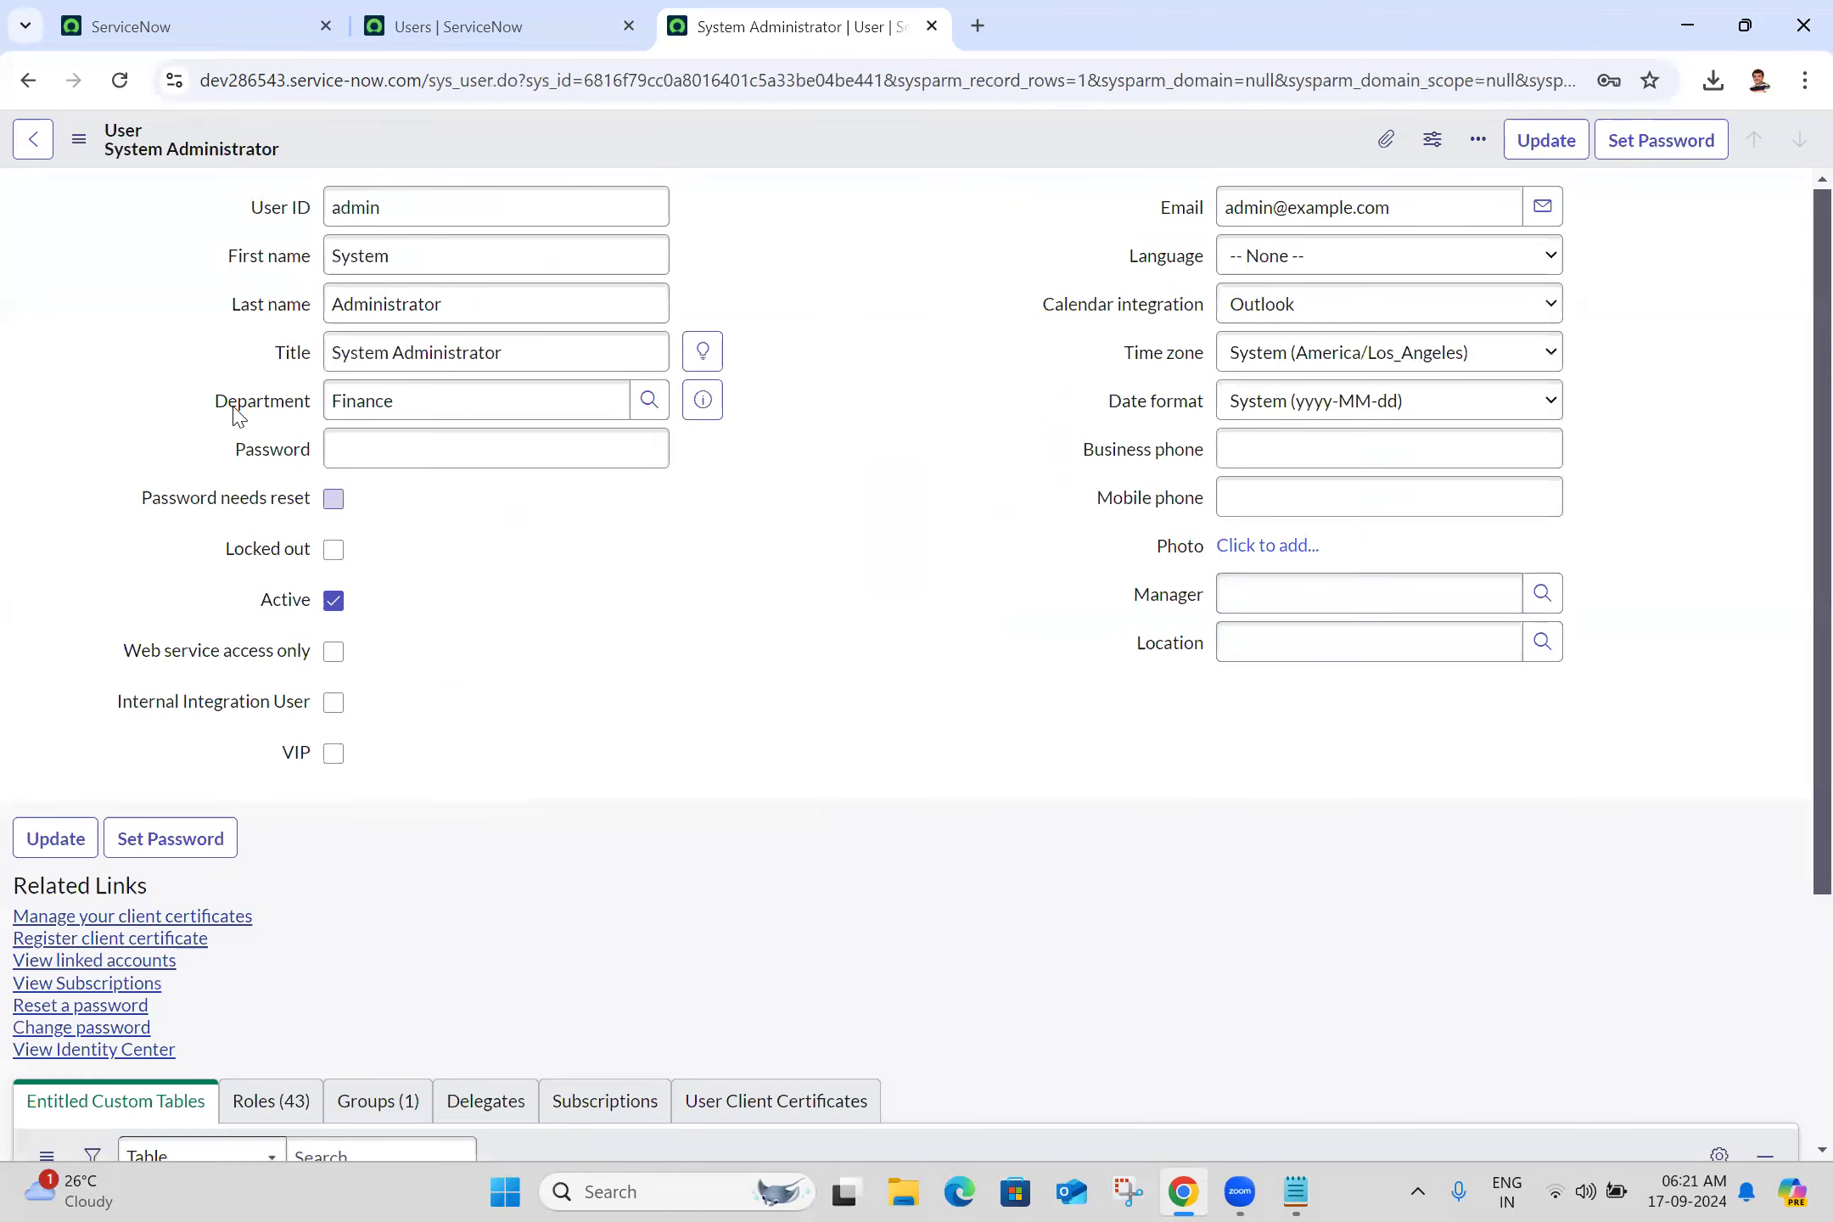
left_click(1314, 494)
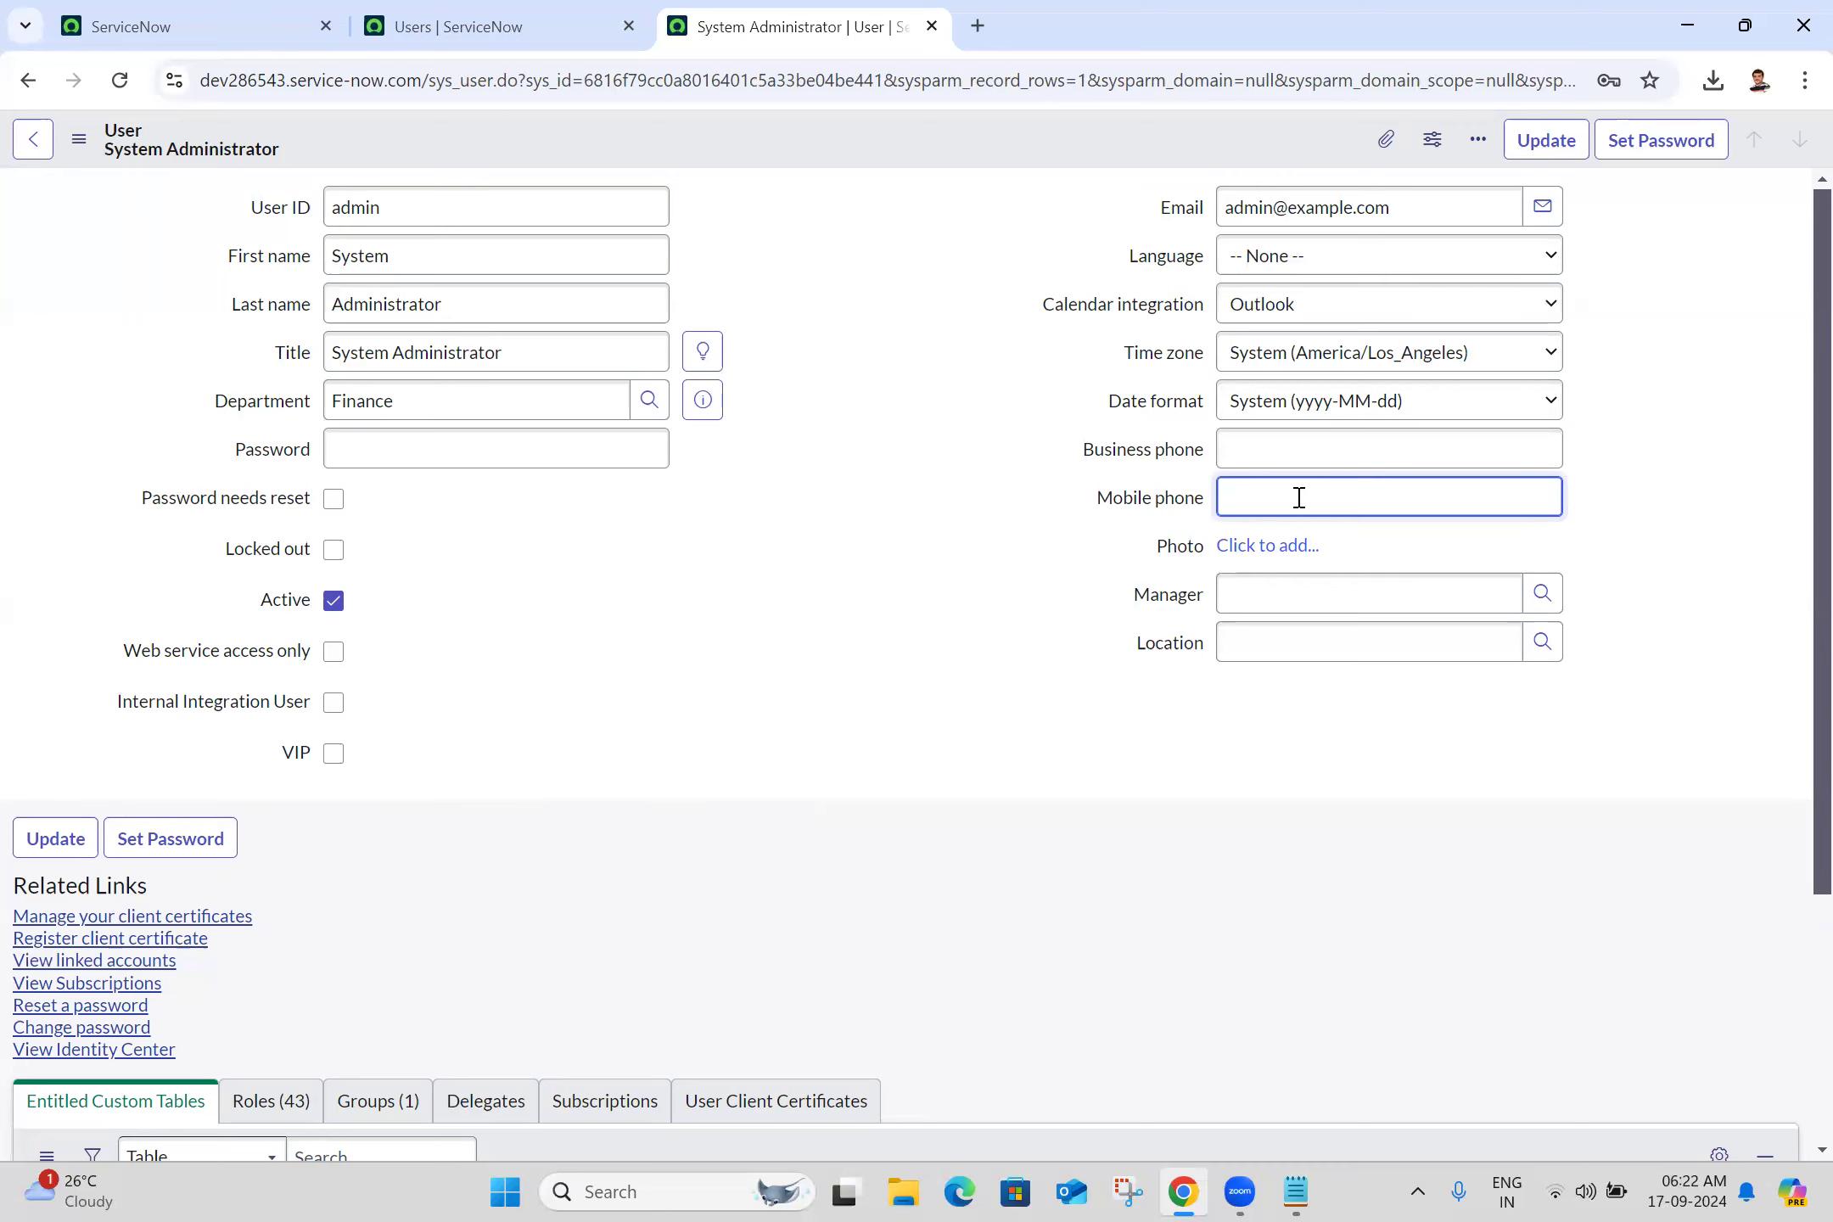
type("96666666")
type("345678")
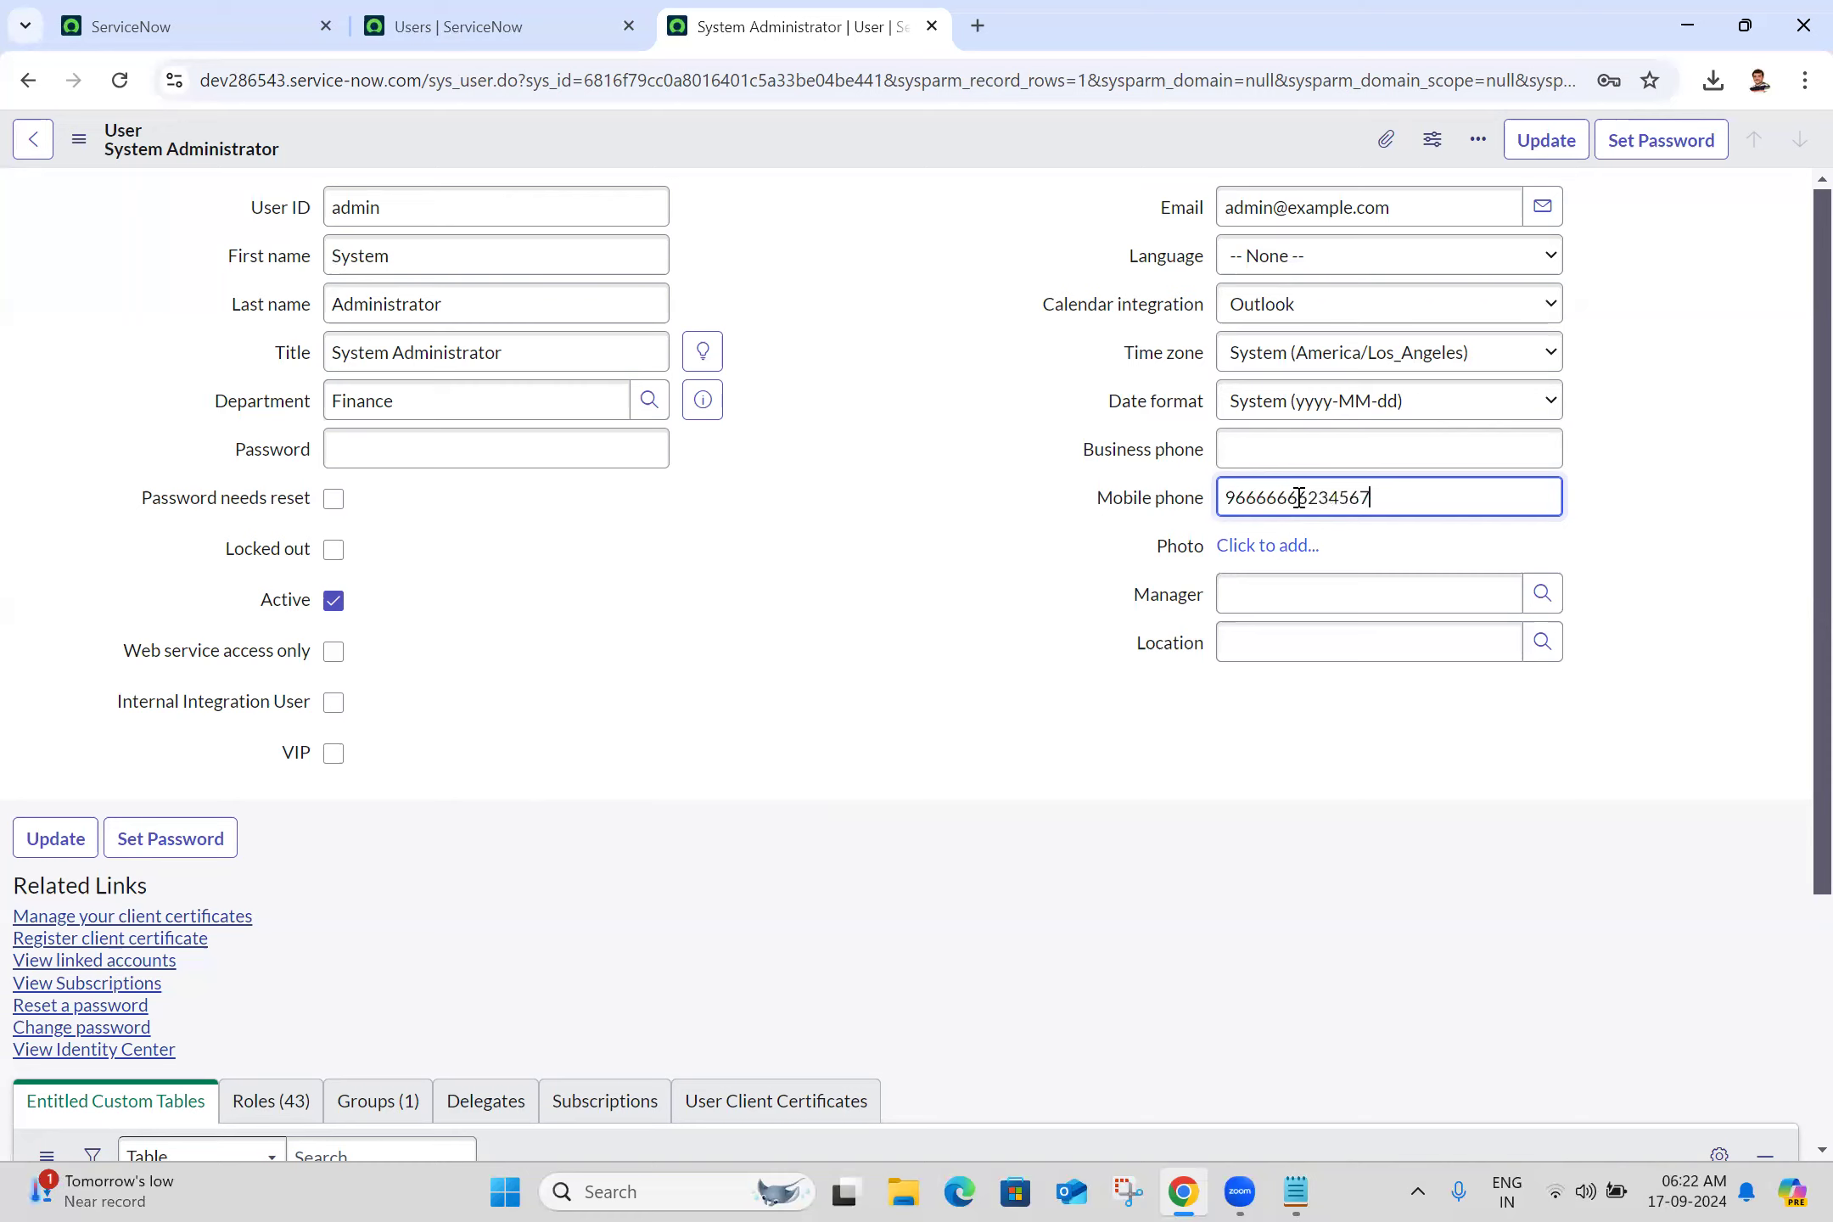
key("BackSpace")
key("BackSpace")
key("BackSpace")
key("BackSpace")
key("BackSpace")
left_click(1007, 647)
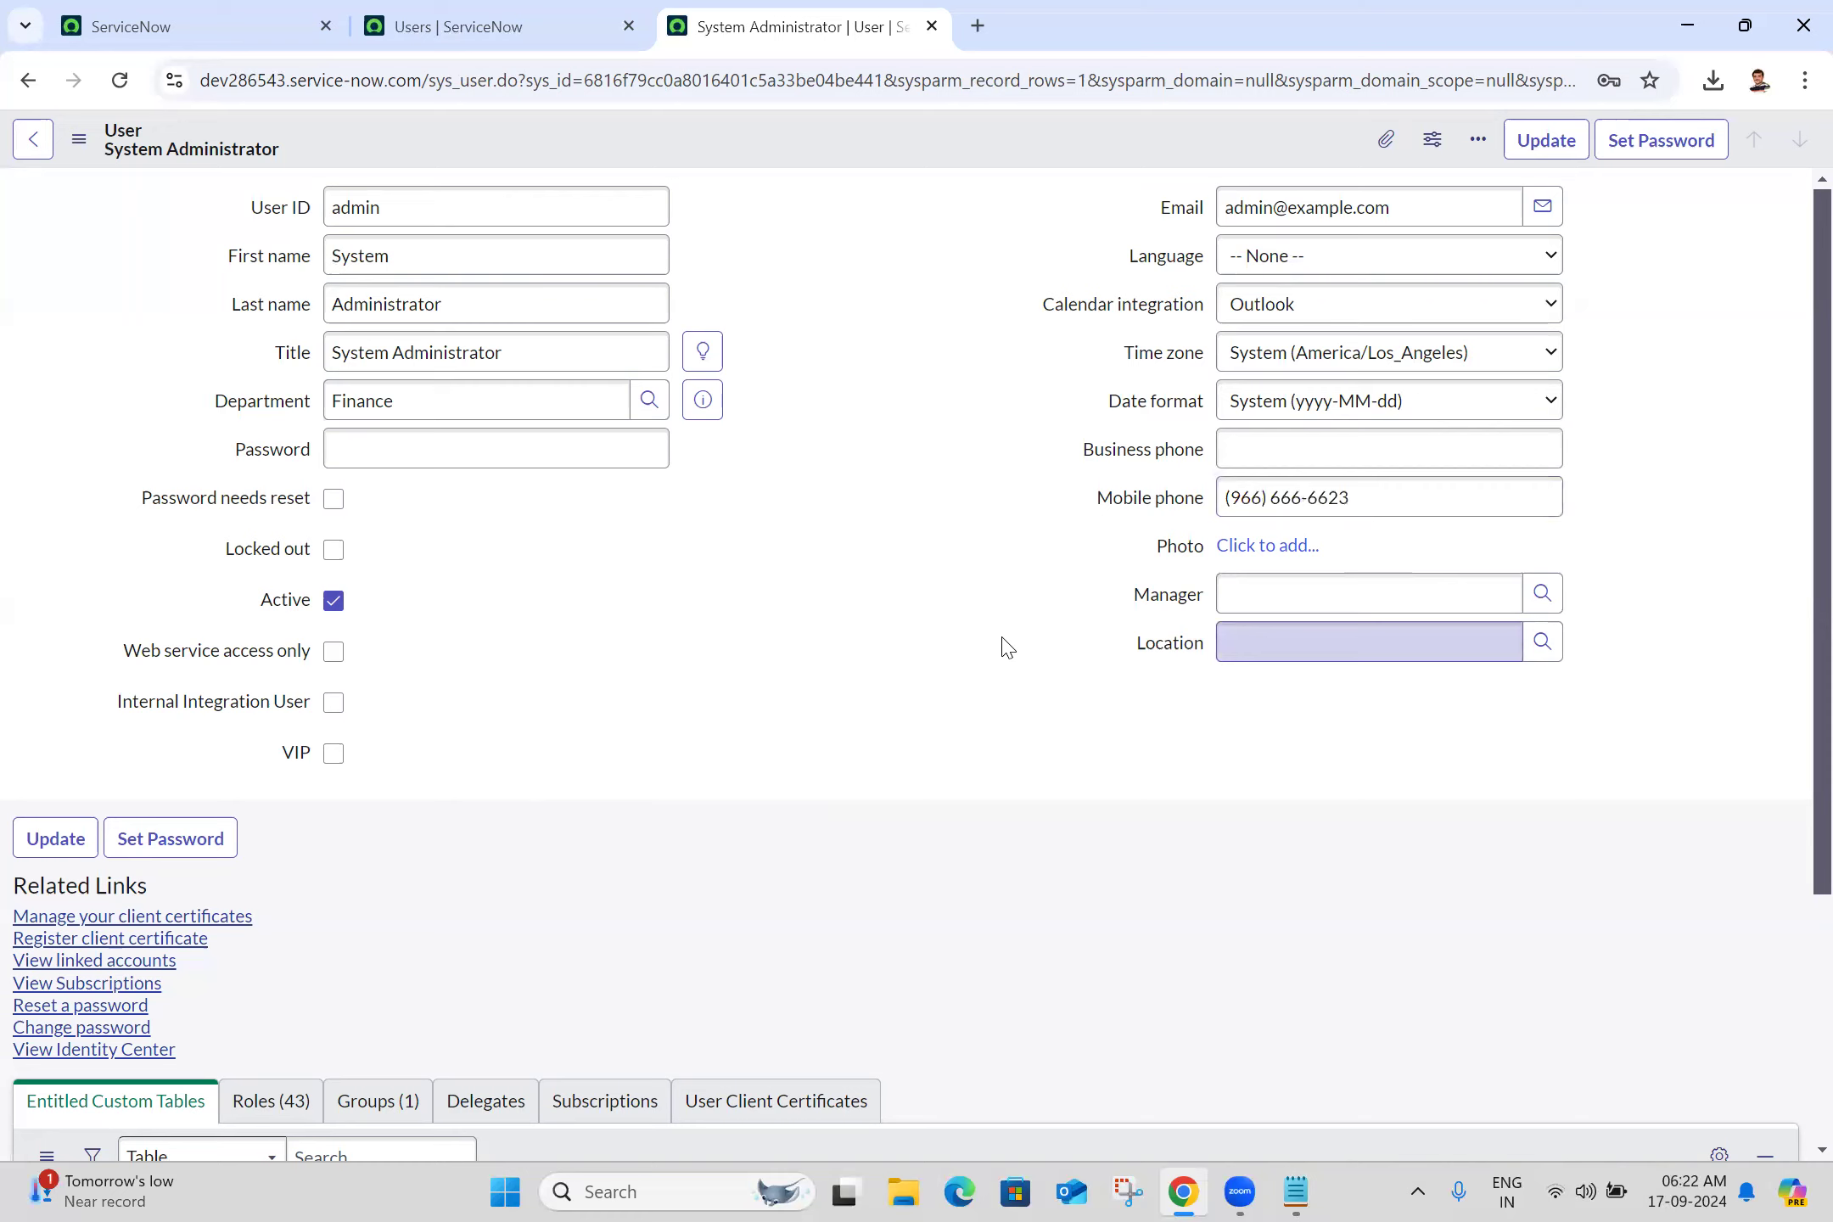
Choose a manager from the lookup and set the location to New Jersey
left_click(1273, 602)
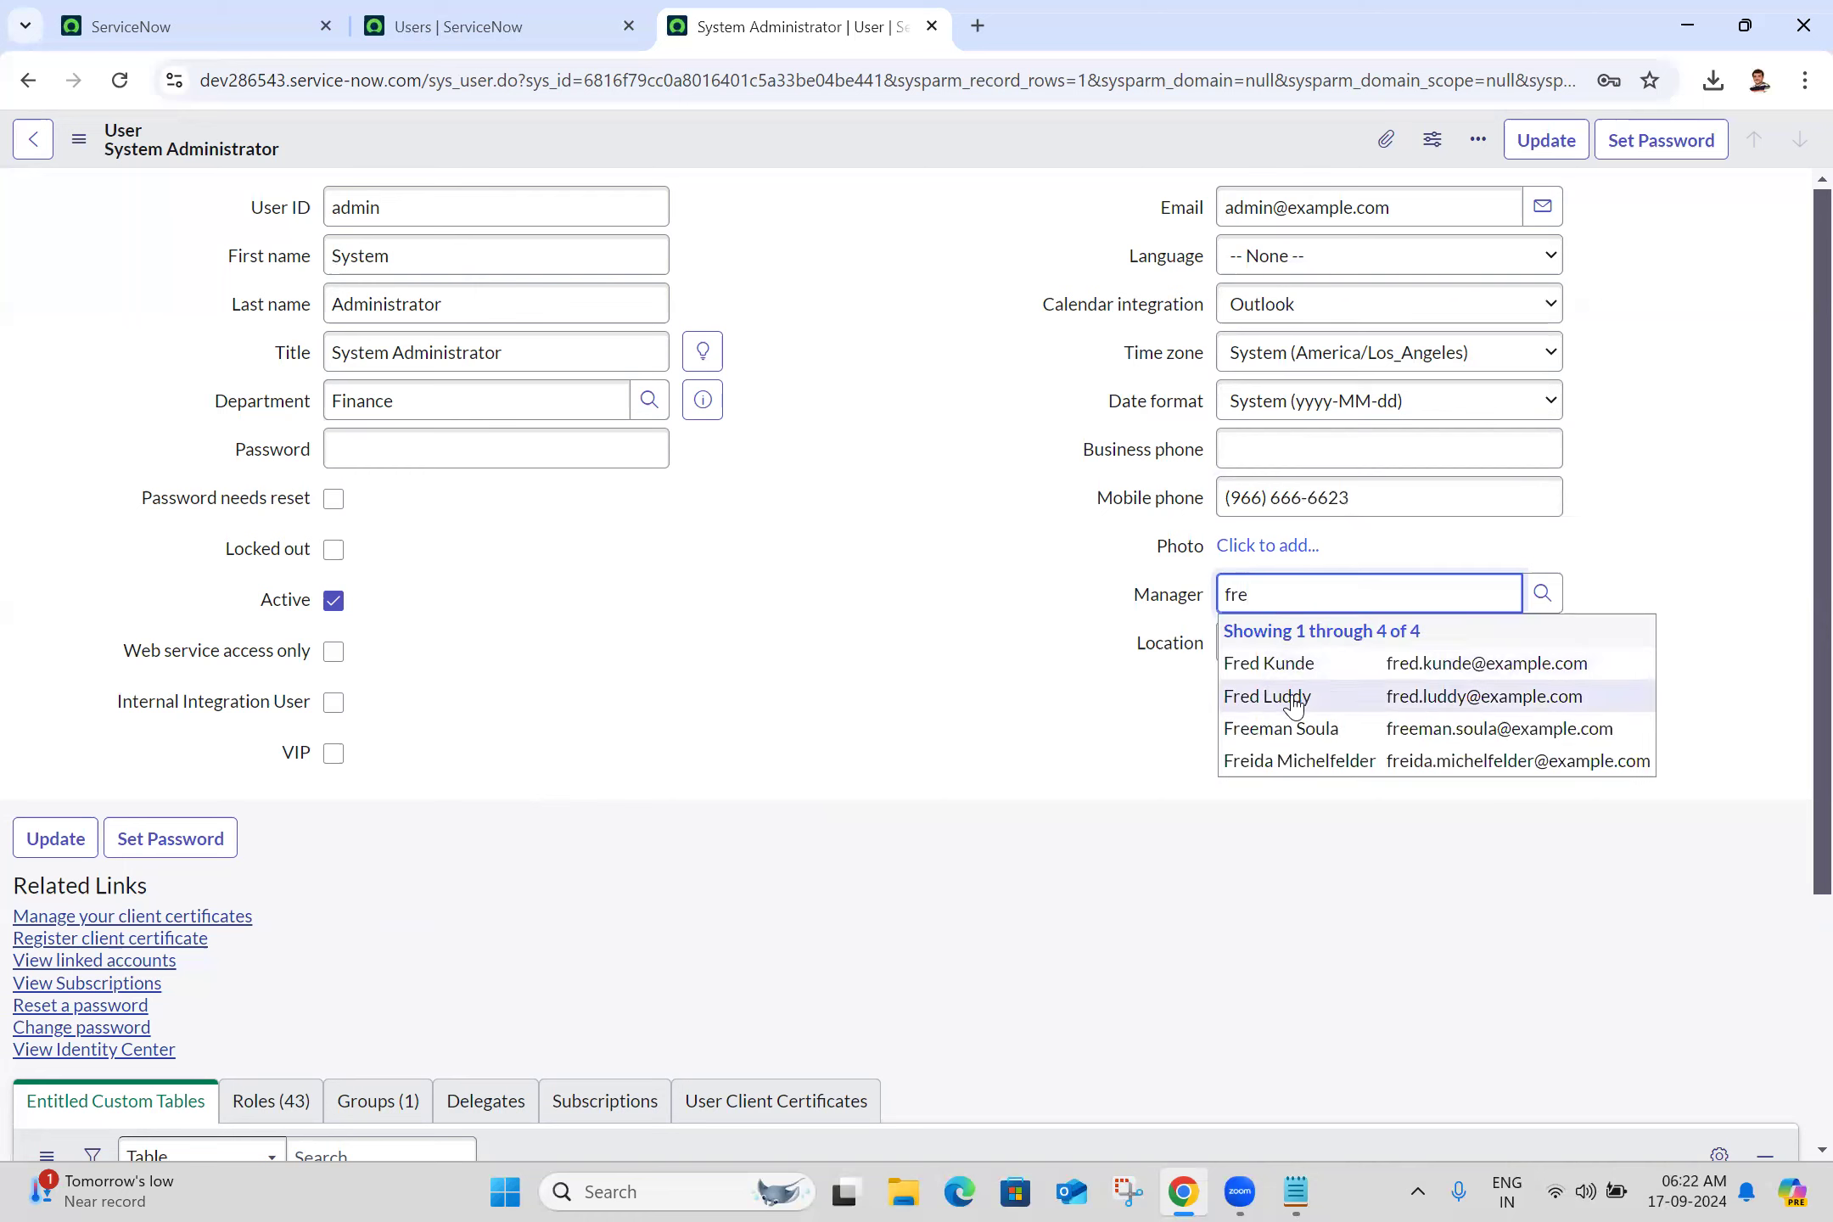
left_click(1294, 703)
left_click(1355, 641)
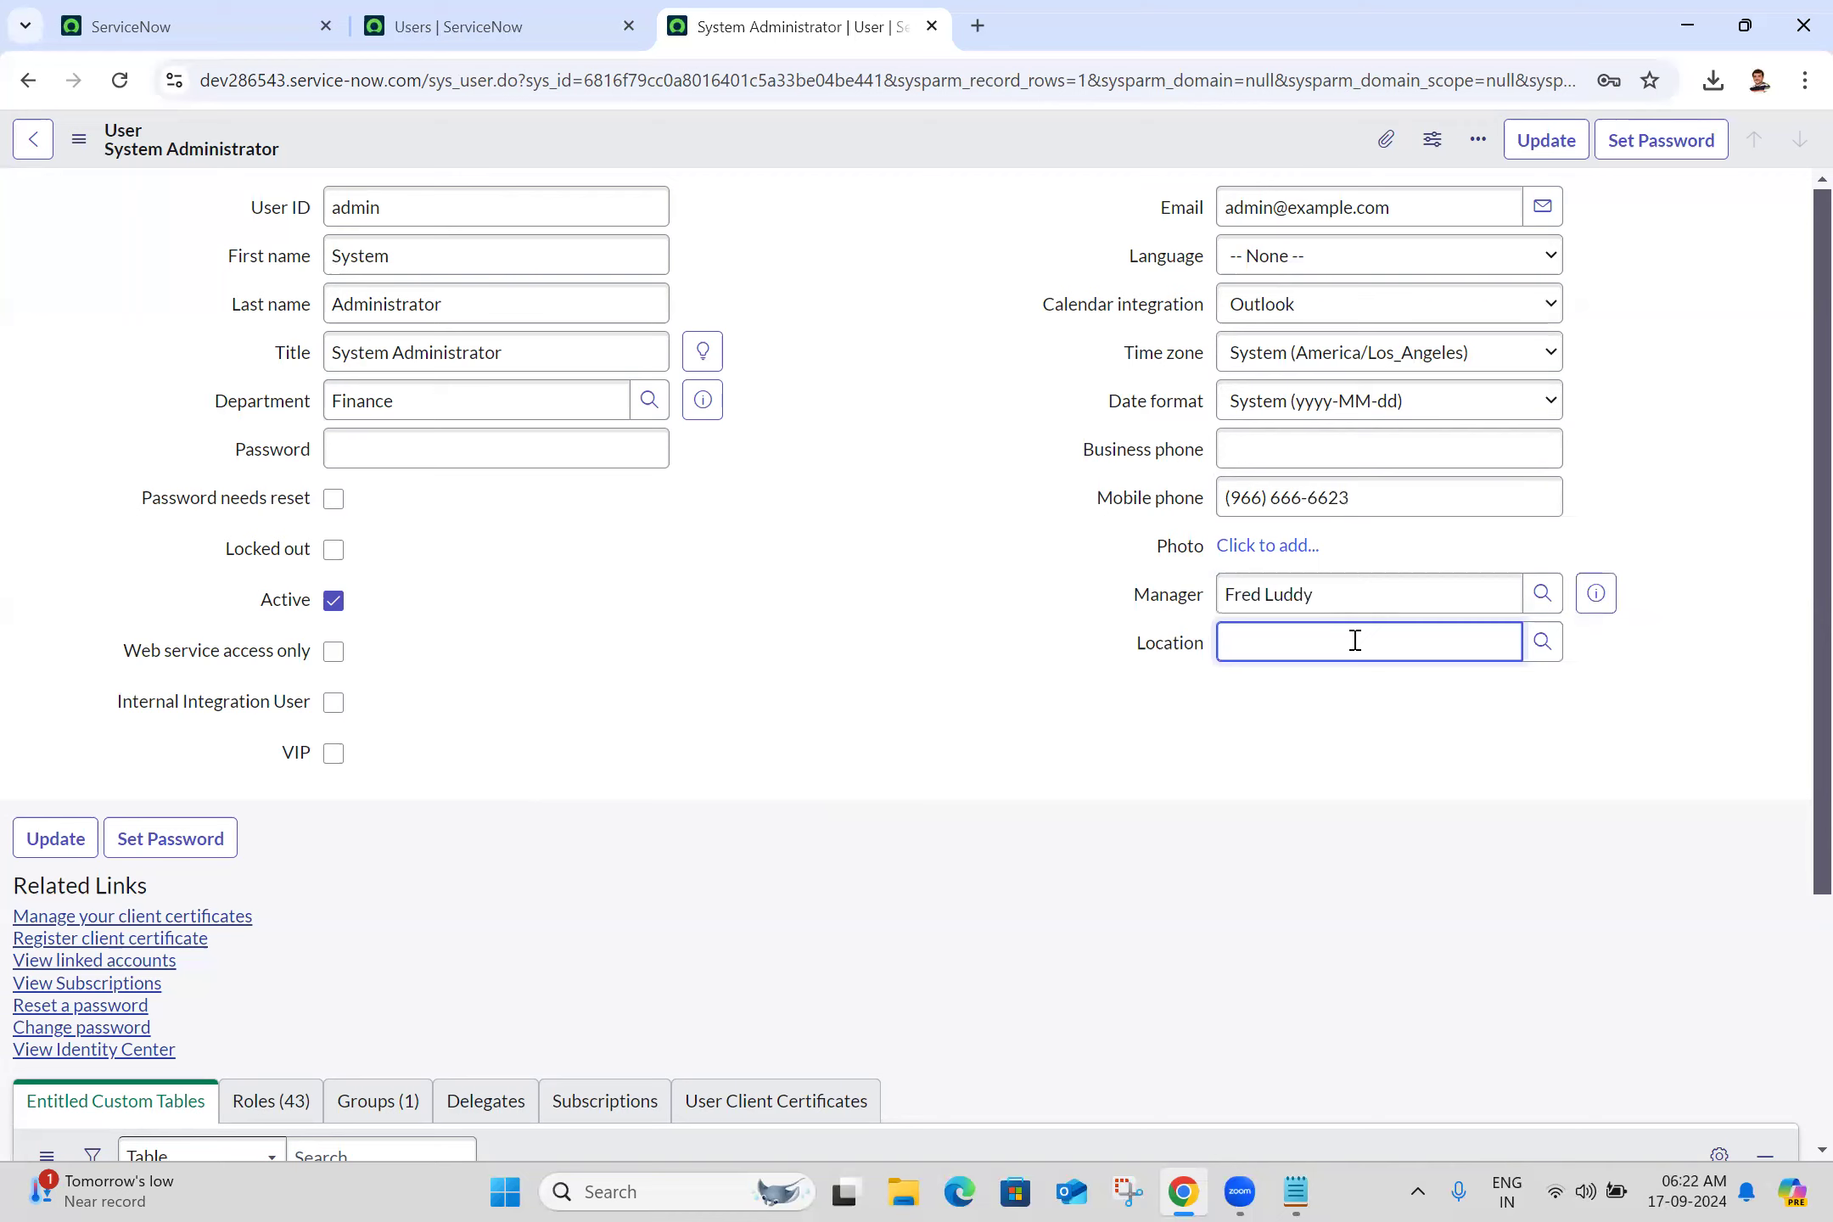
type("new")
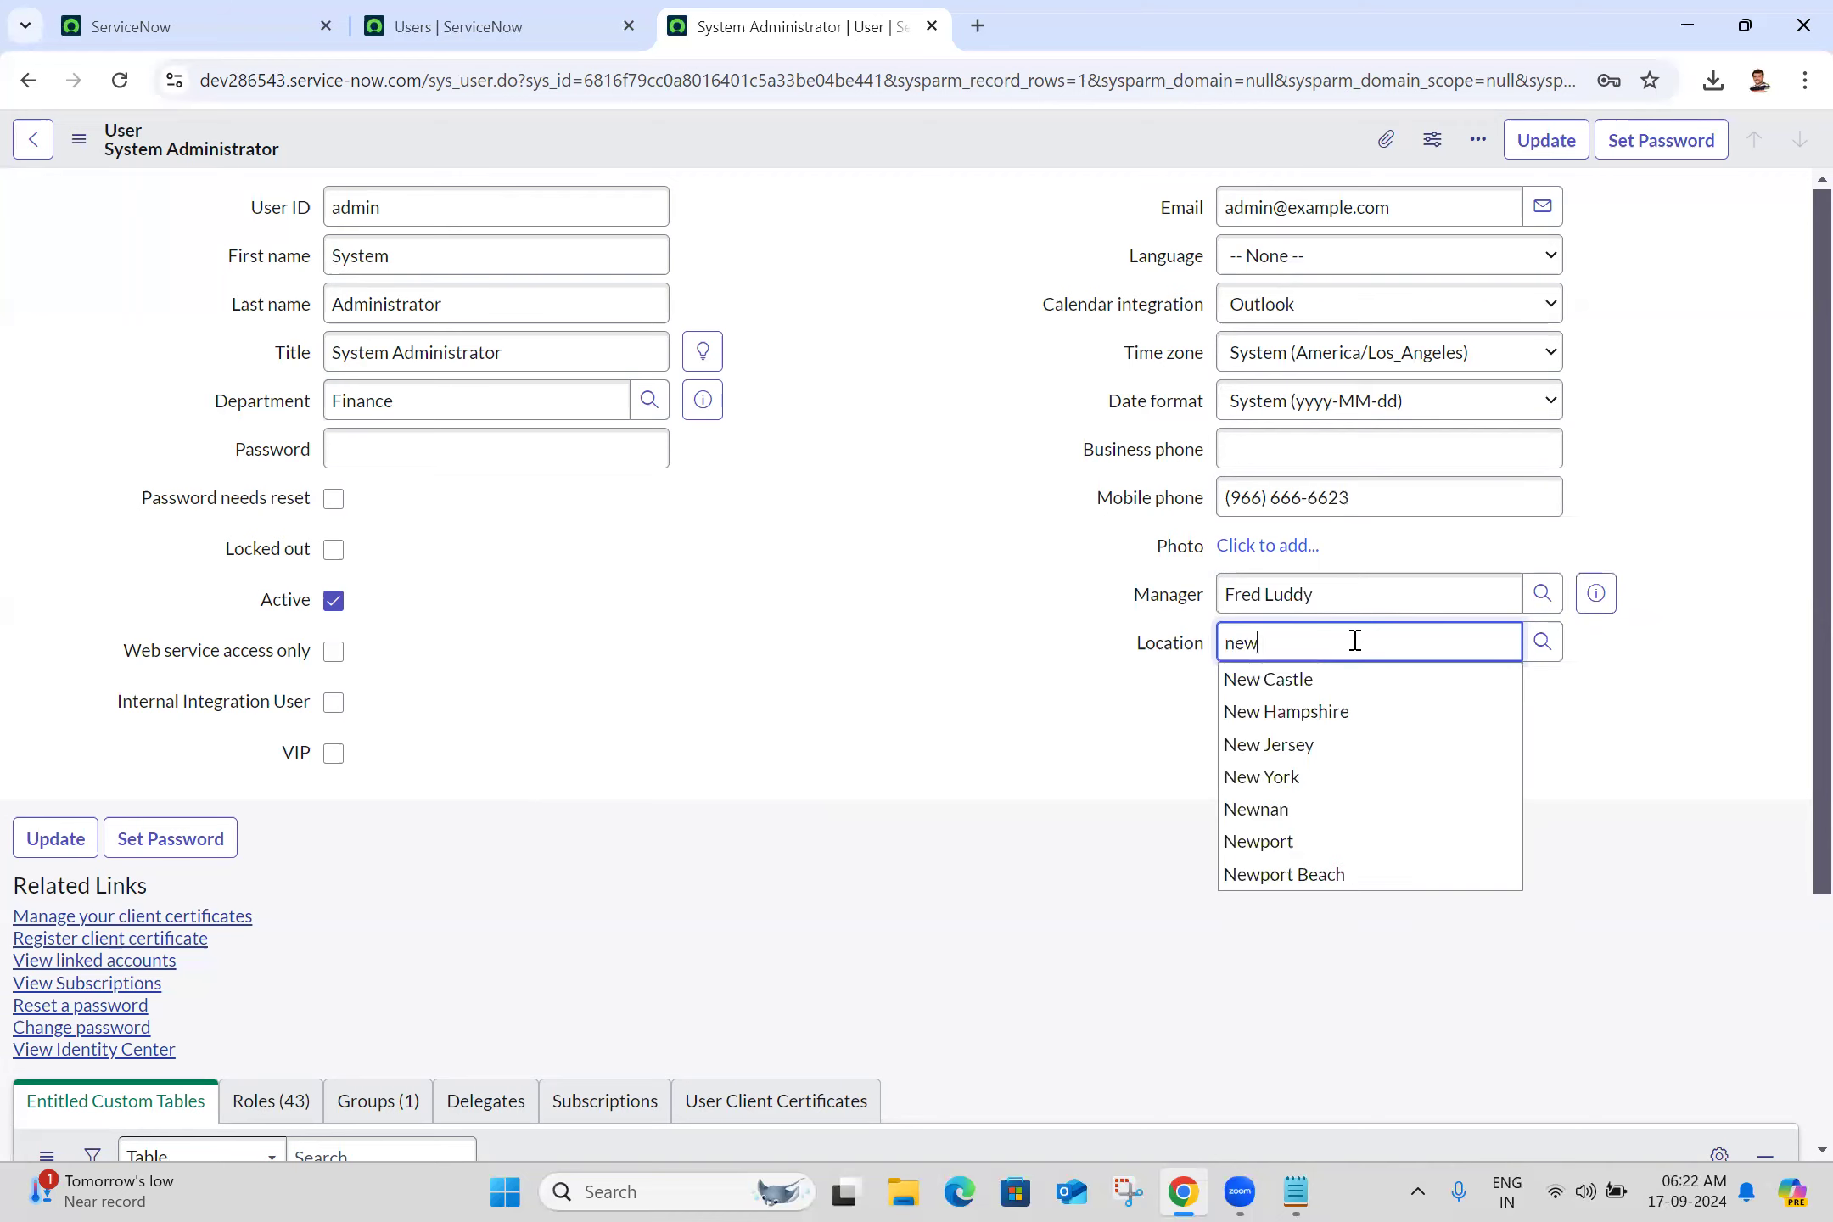
left_click(1303, 754)
left_click(829, 436)
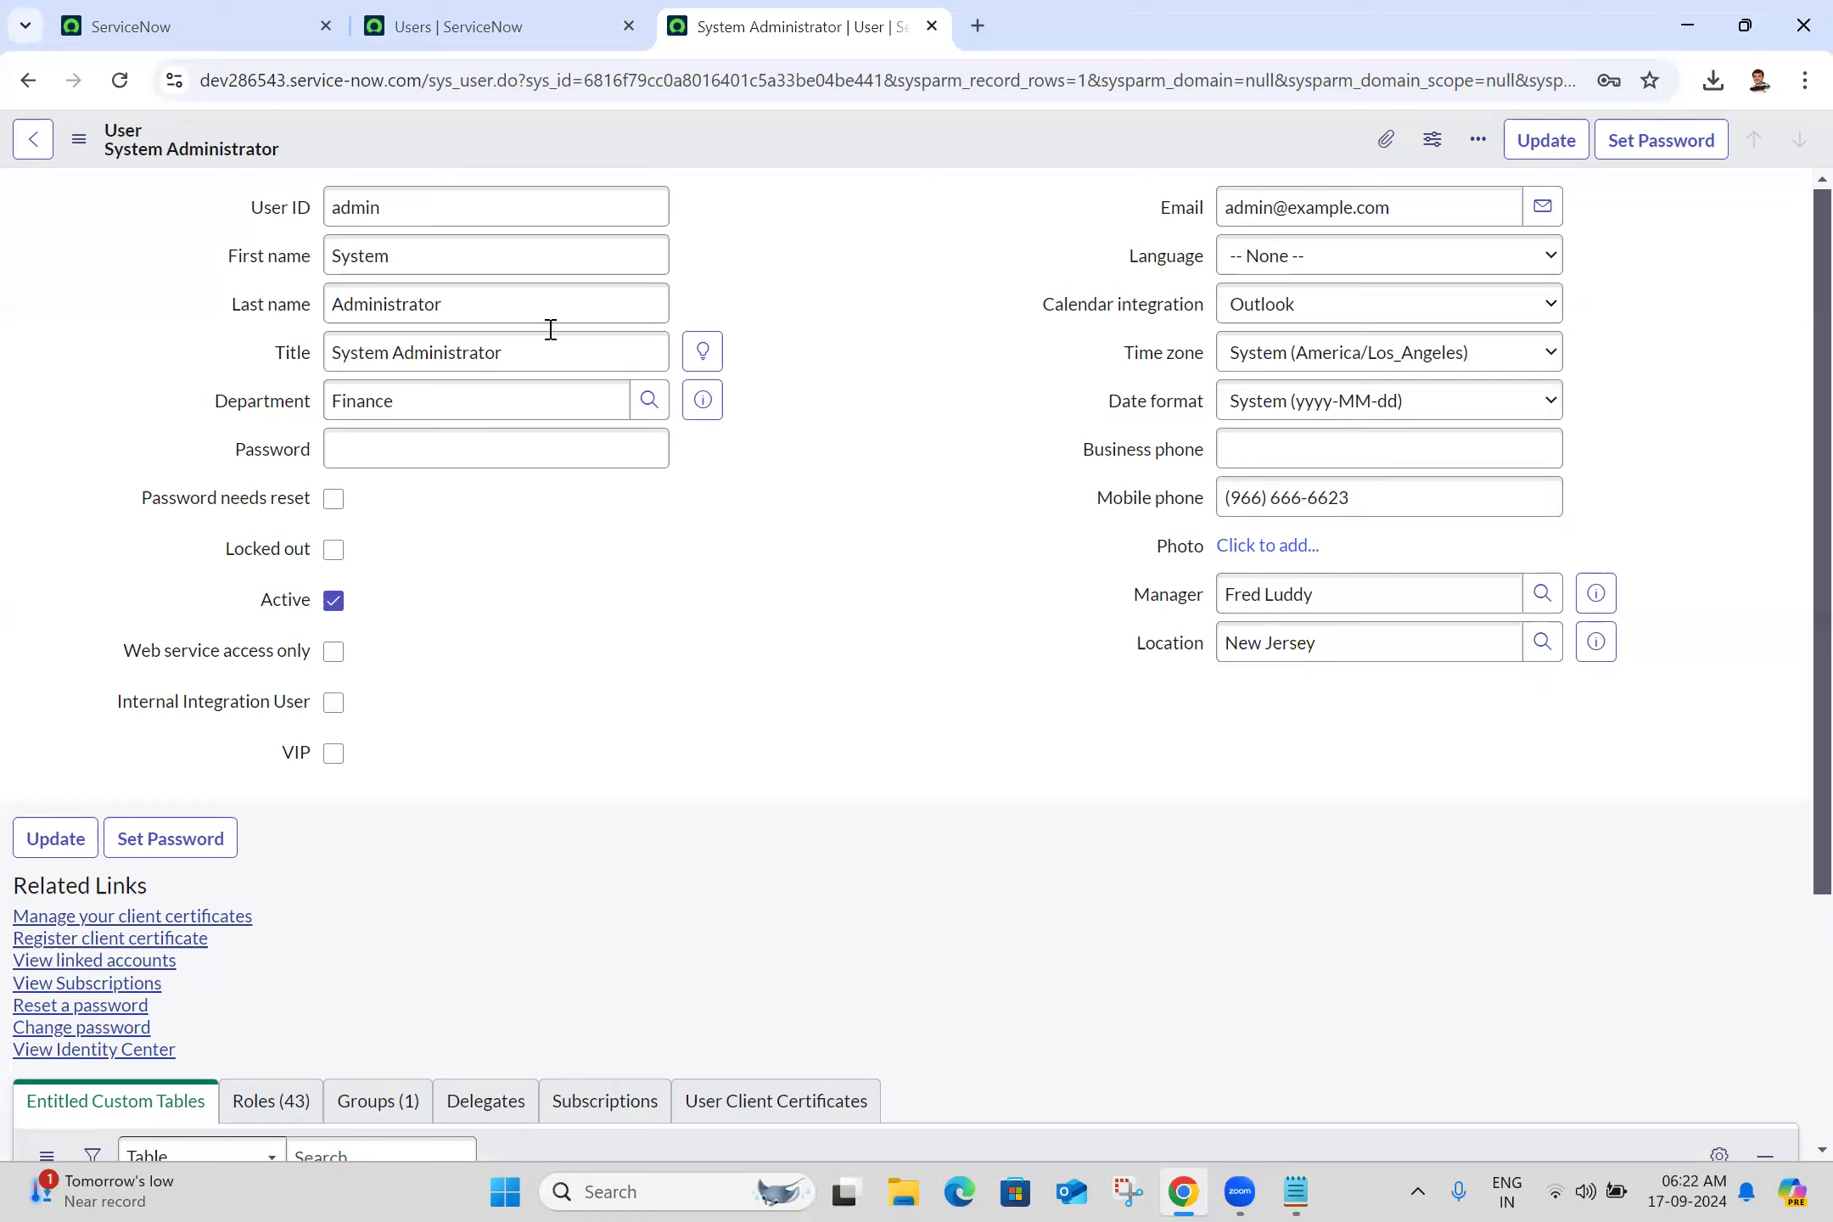
Save the administrator record and close its tab to return to the Users list
left_click(79, 140)
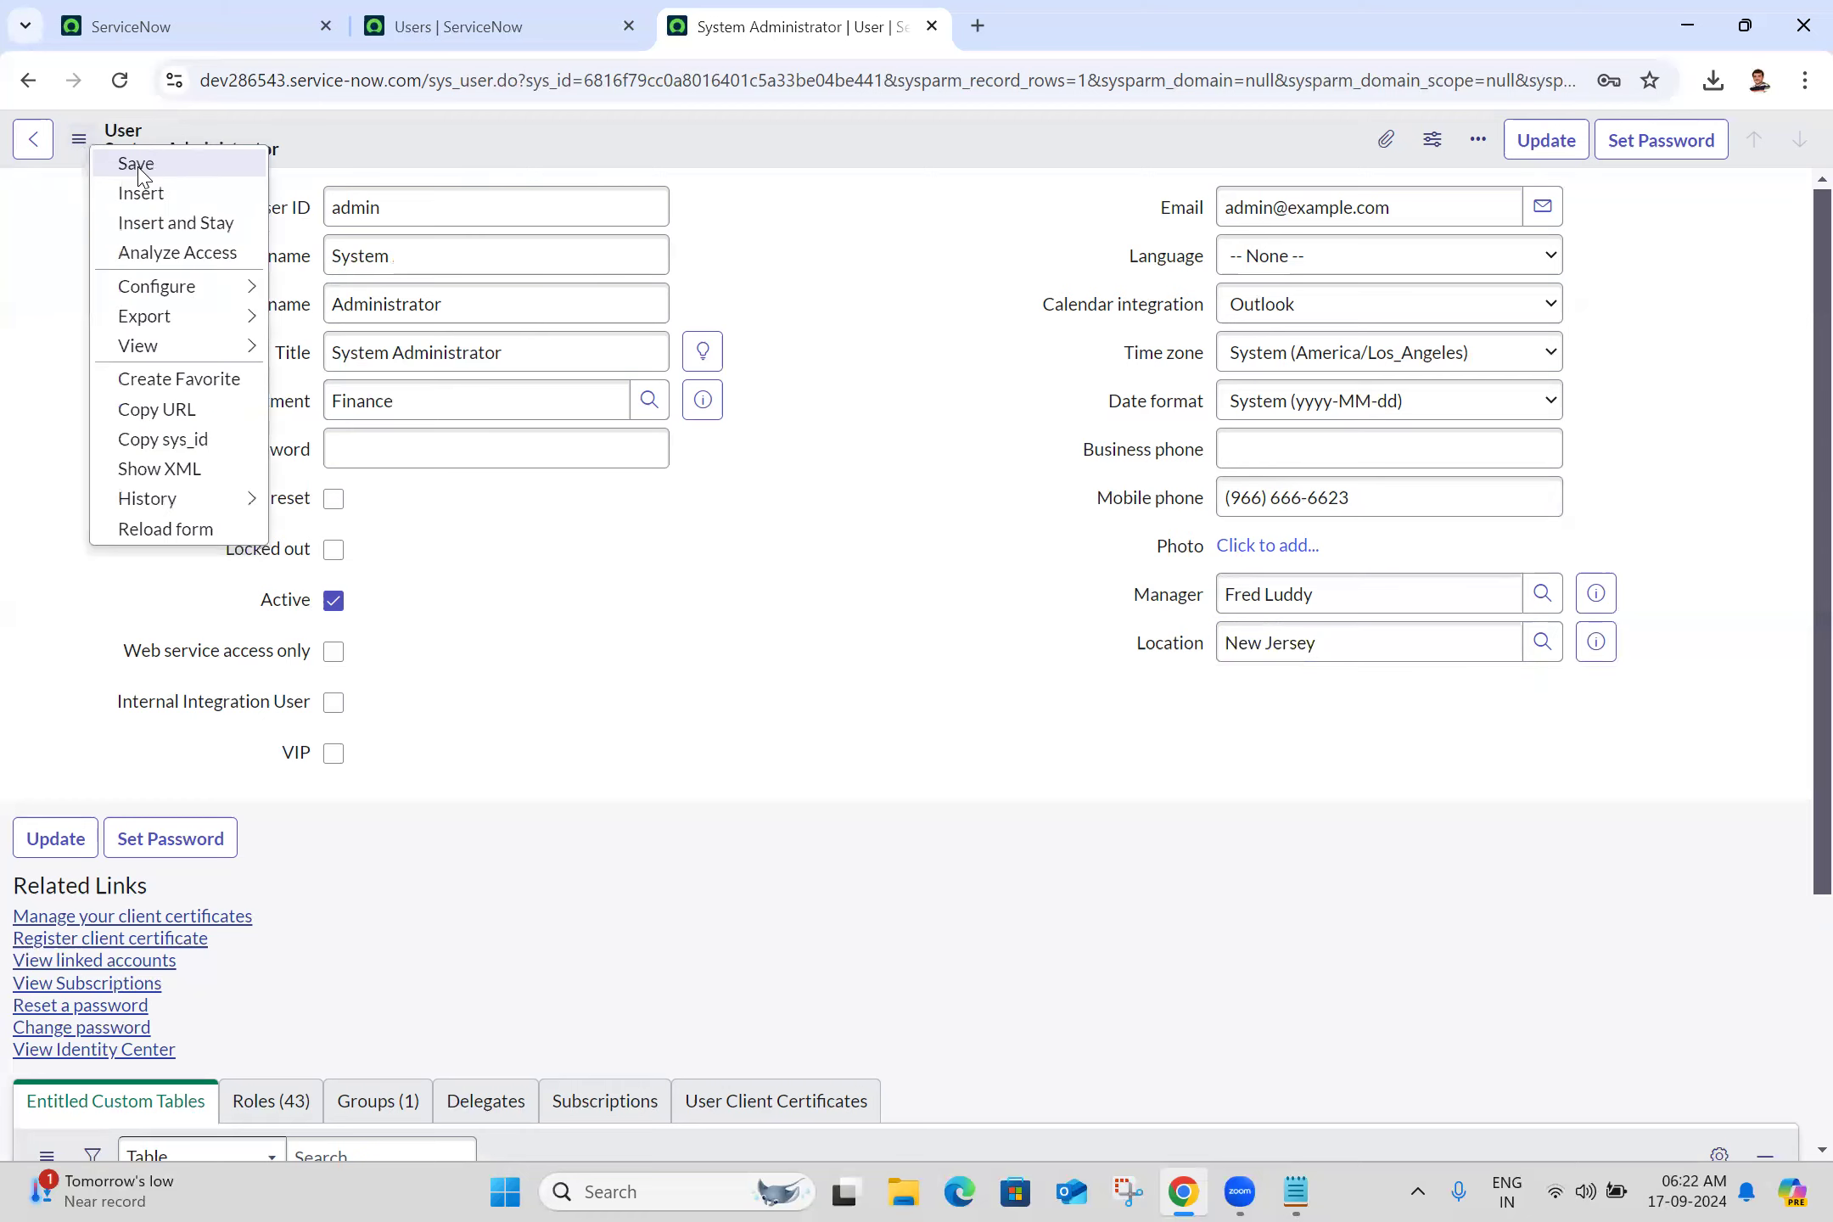
left_click(137, 167)
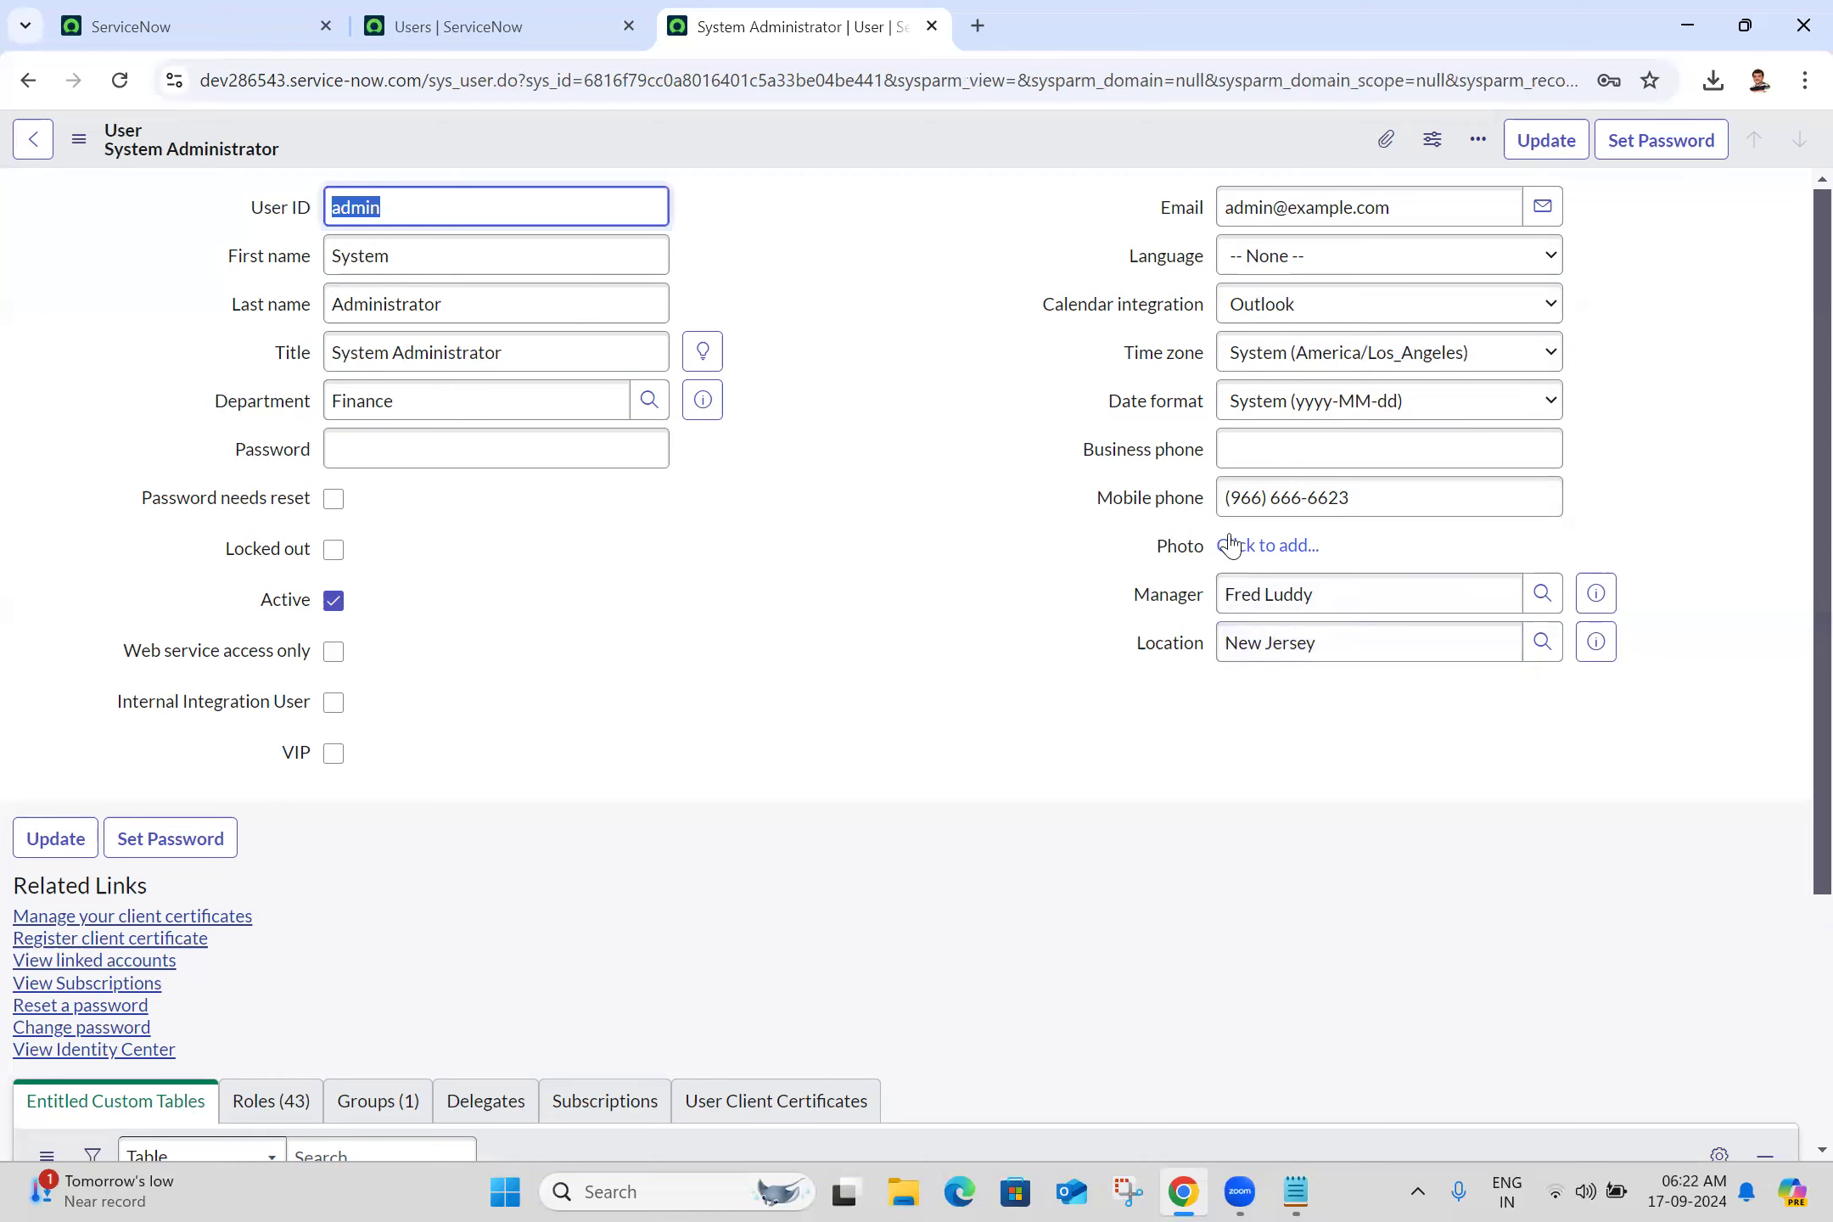
left_click(895, 539)
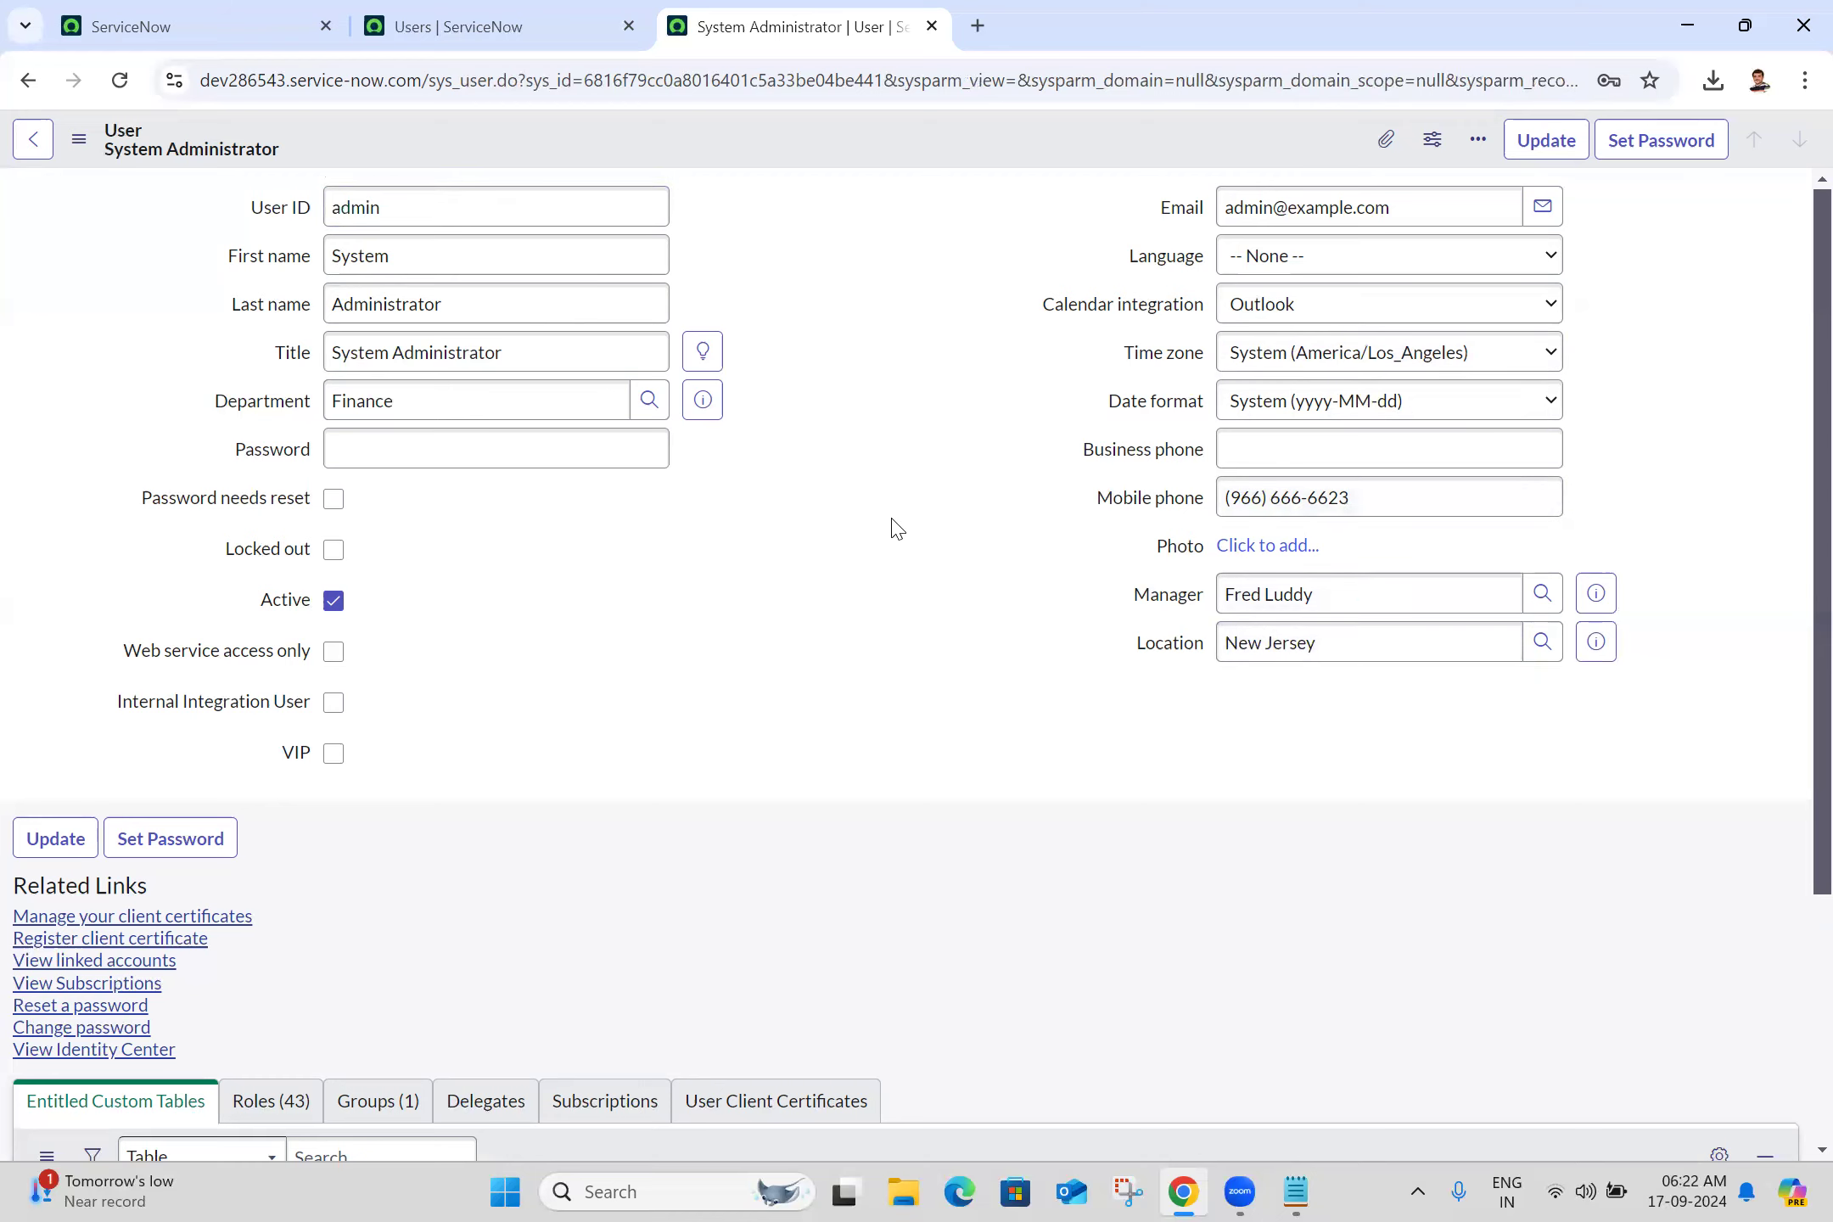
left_click(932, 26)
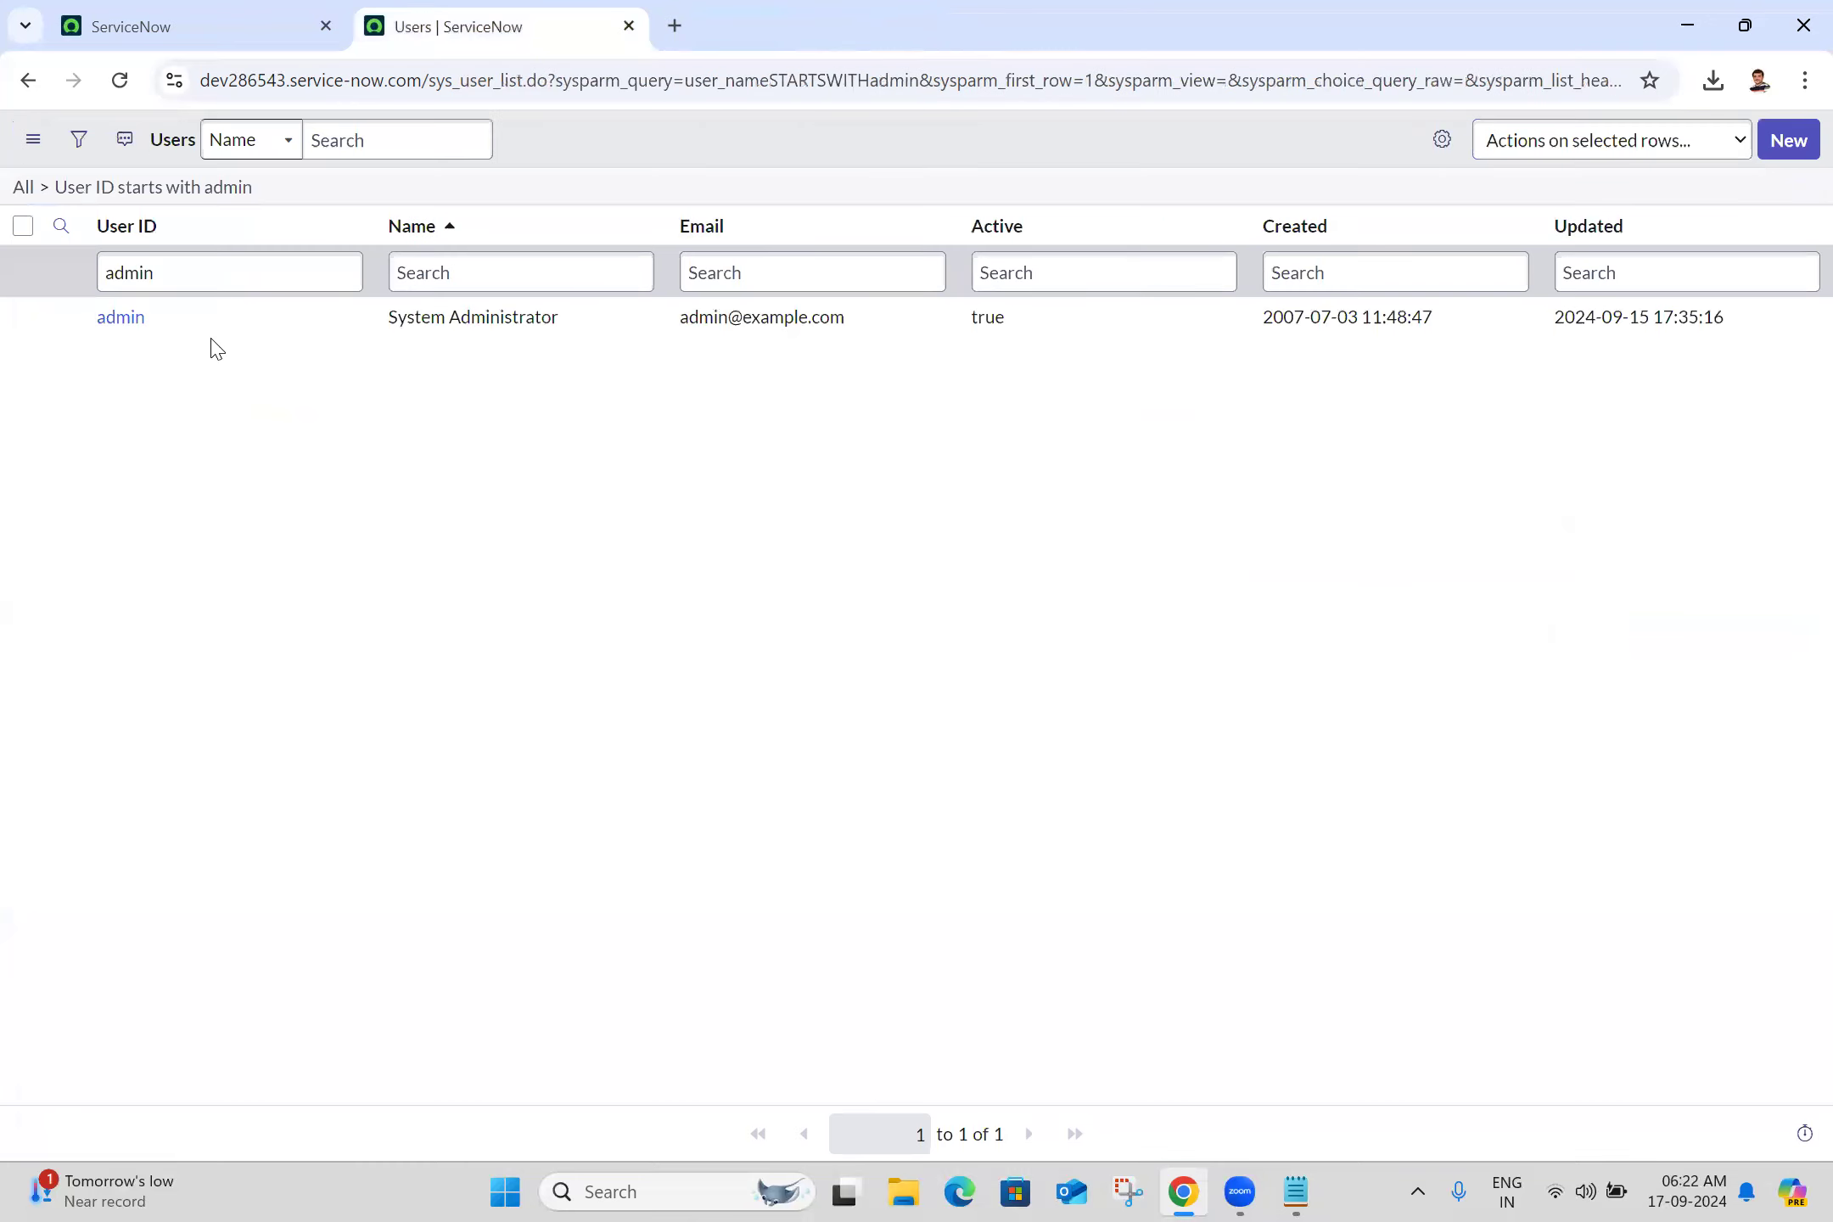
Clear the admin filter via the All breadcrumb and start a New user record
left_click(22, 190)
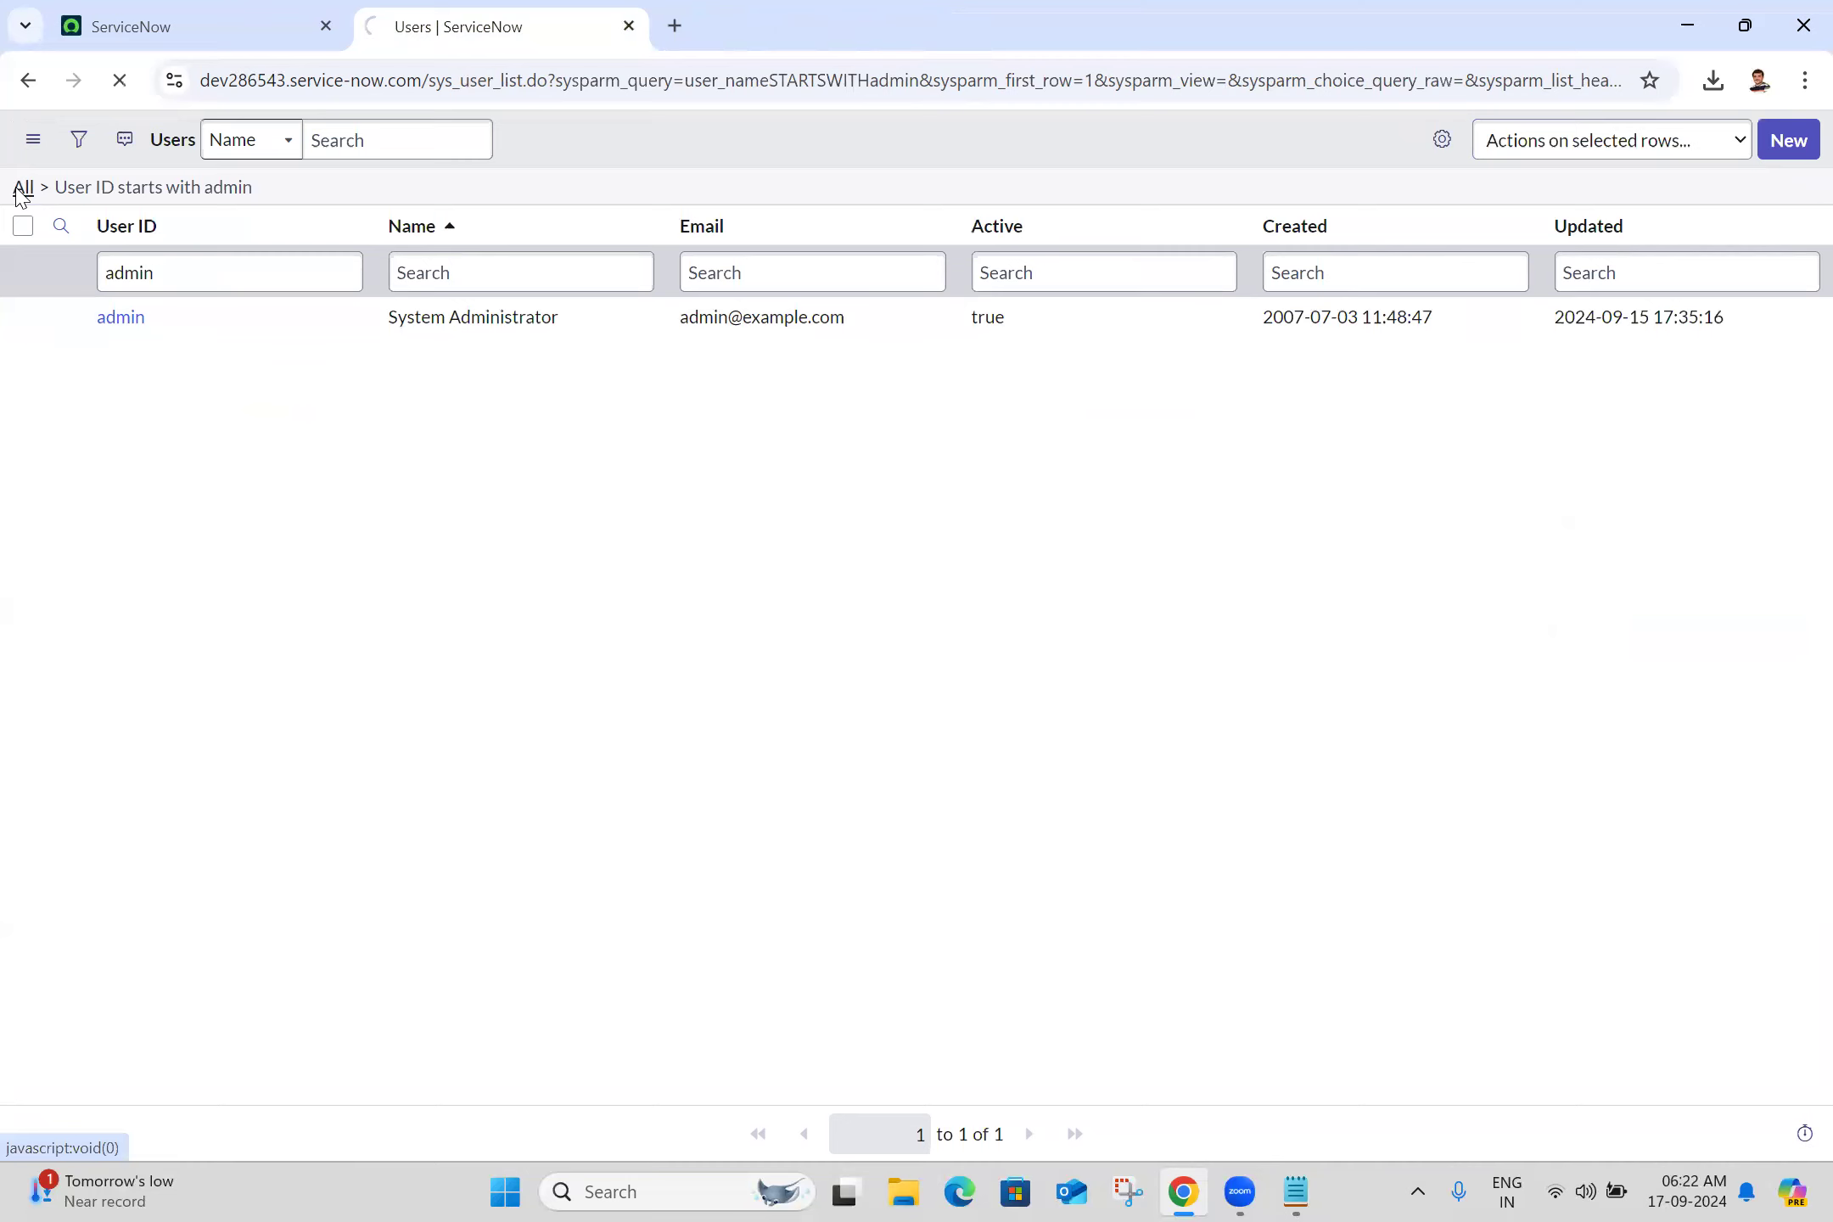
left_click(1790, 154)
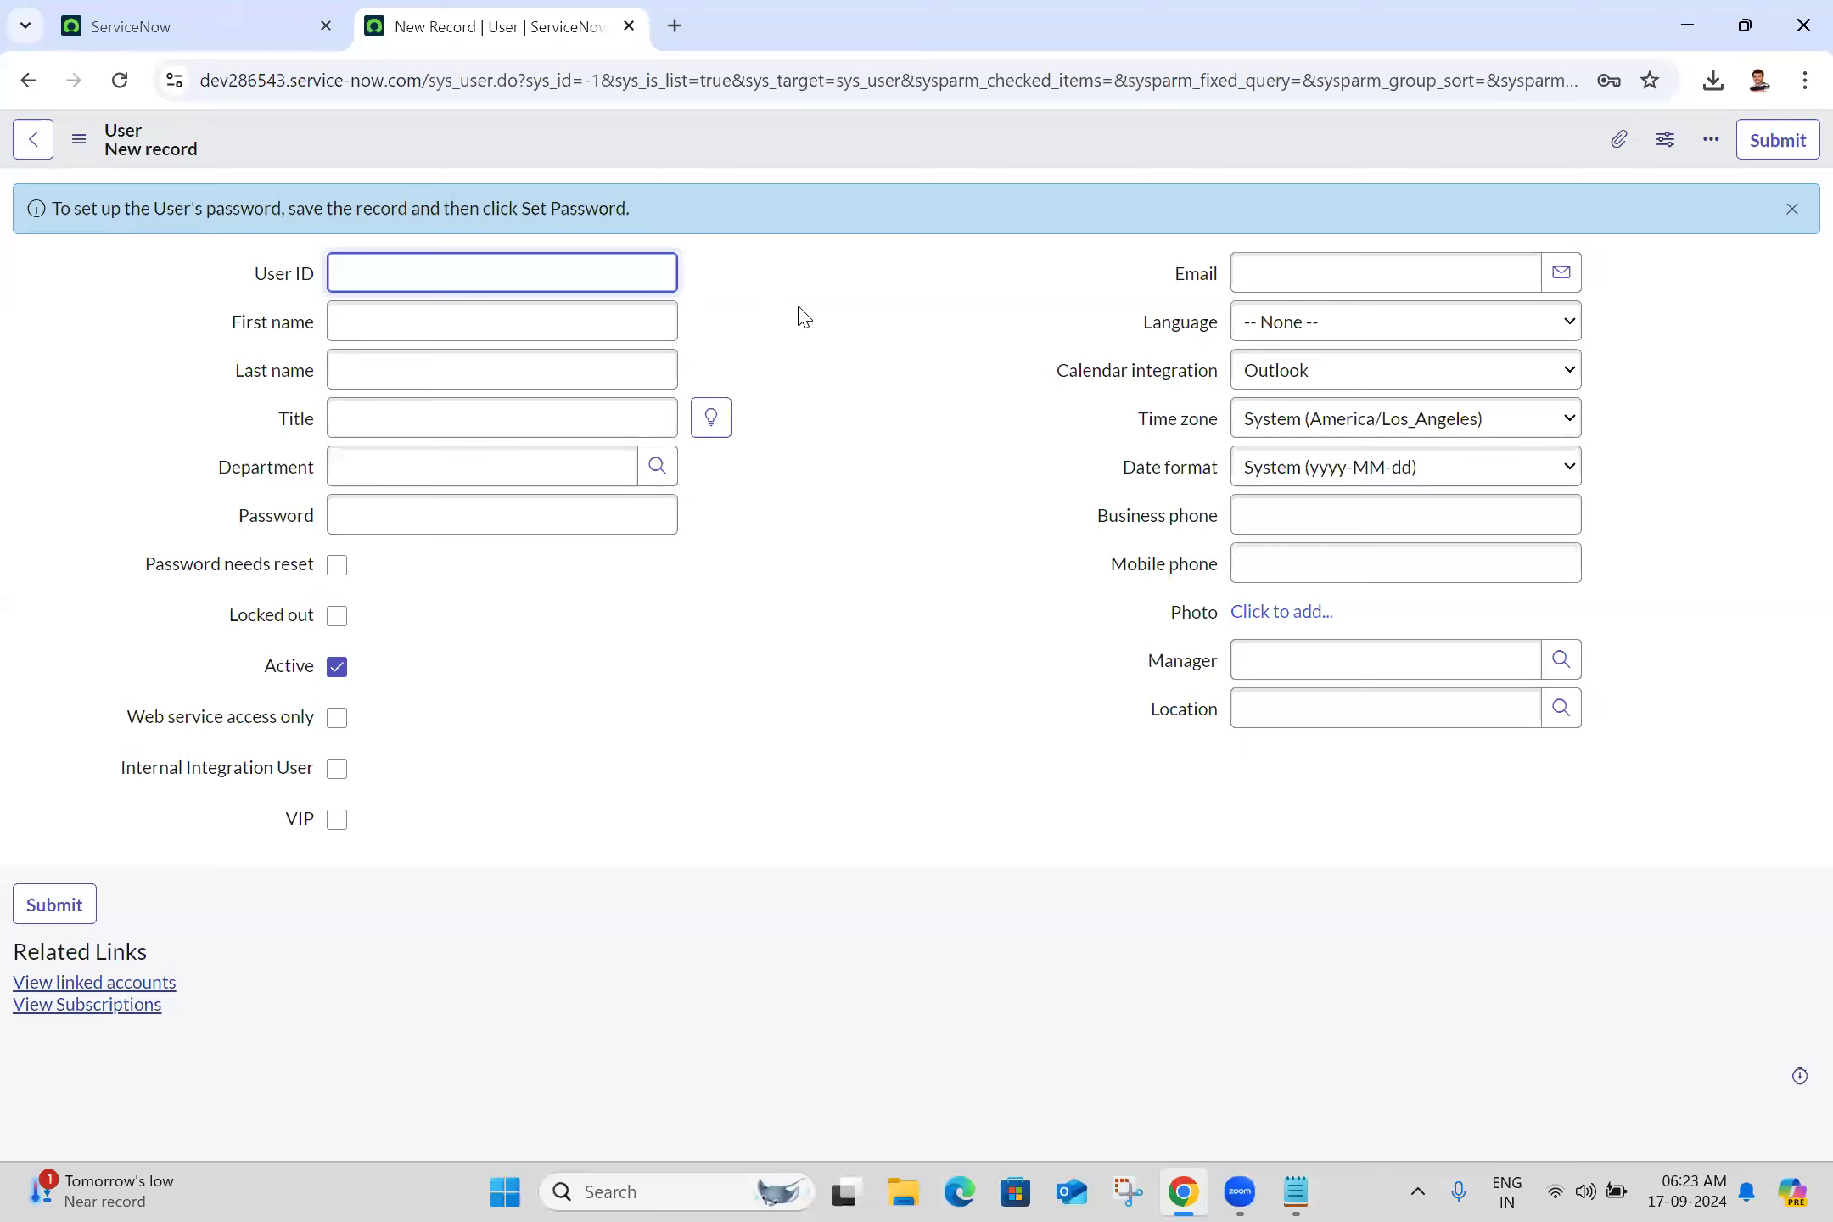
Enter the new user's User ID, first name and last name
left_click(540, 284)
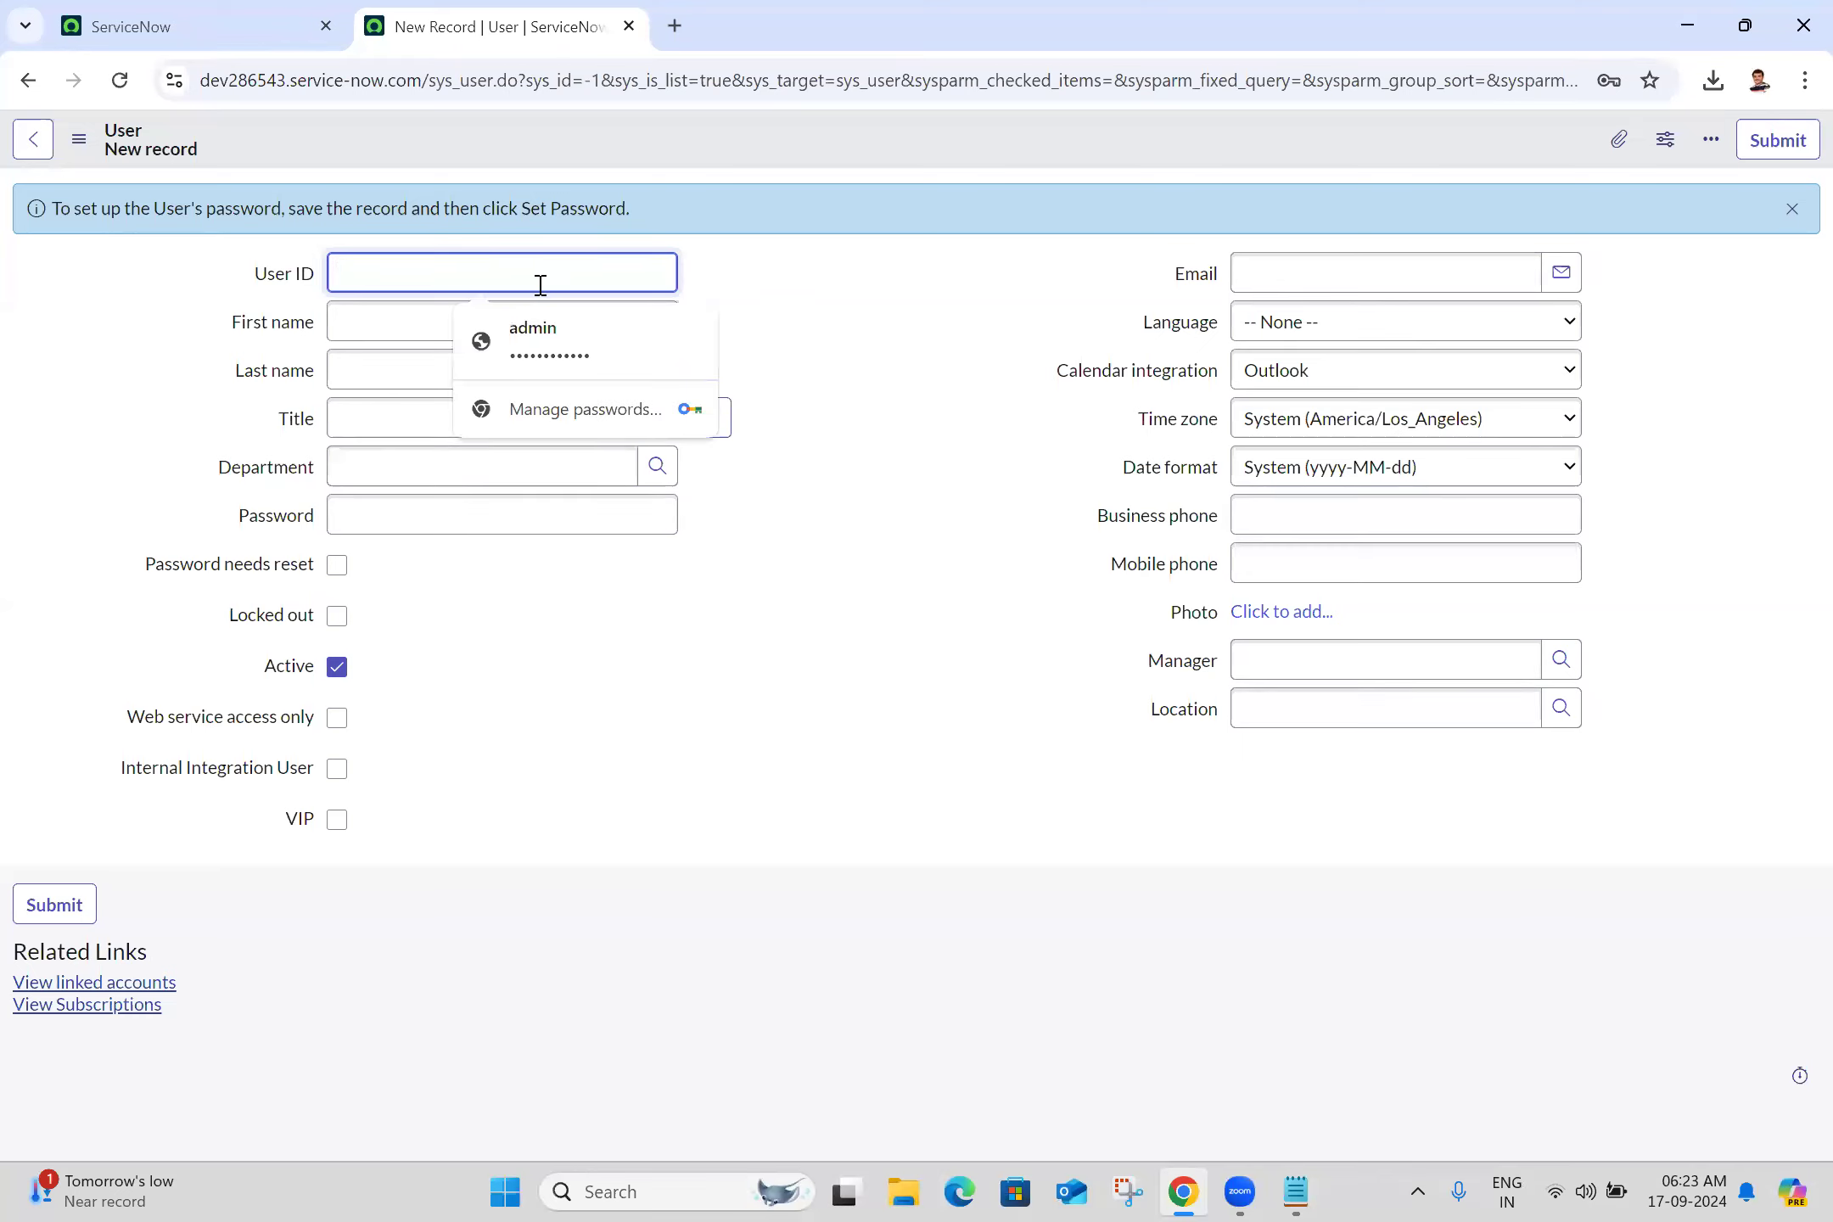
left_click(788, 330)
left_click(609, 319)
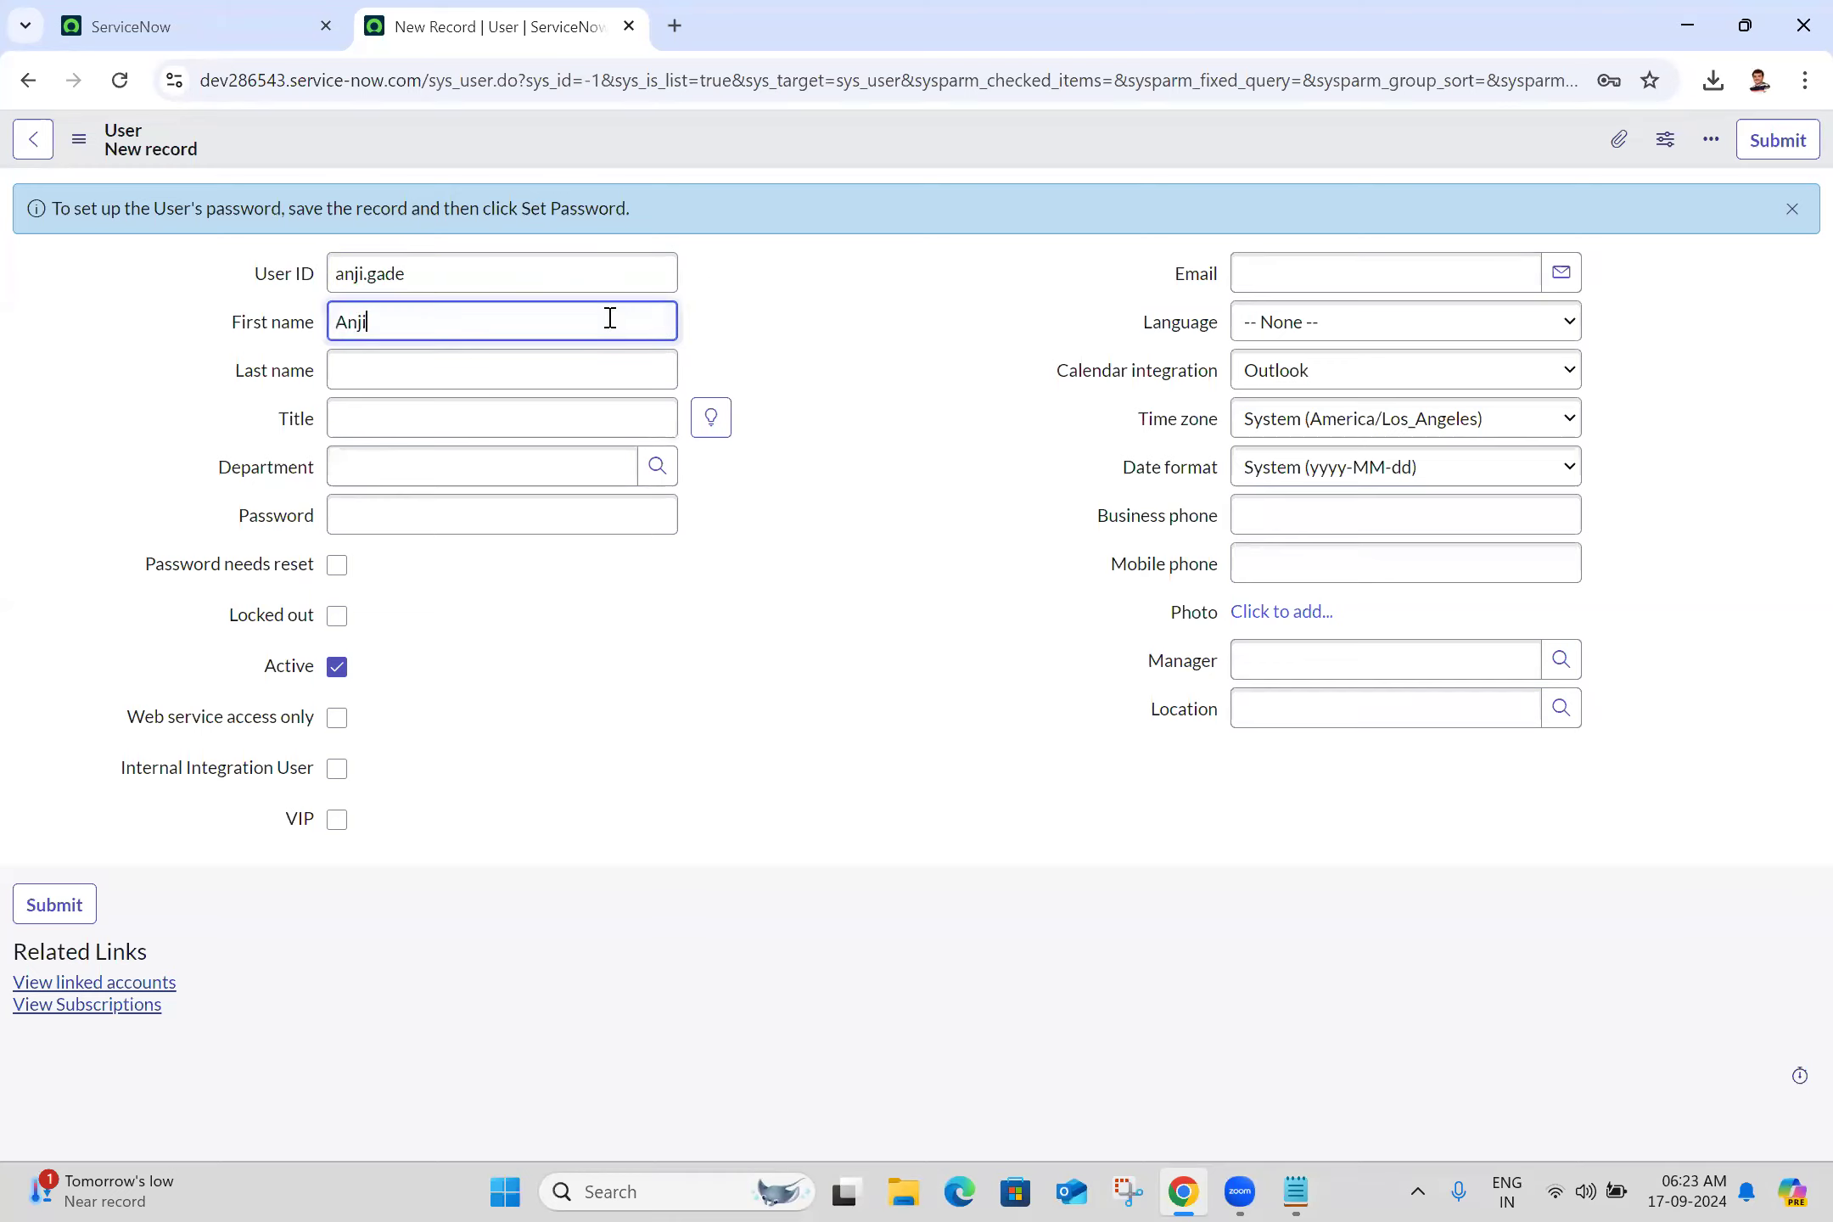
left_click(472, 385)
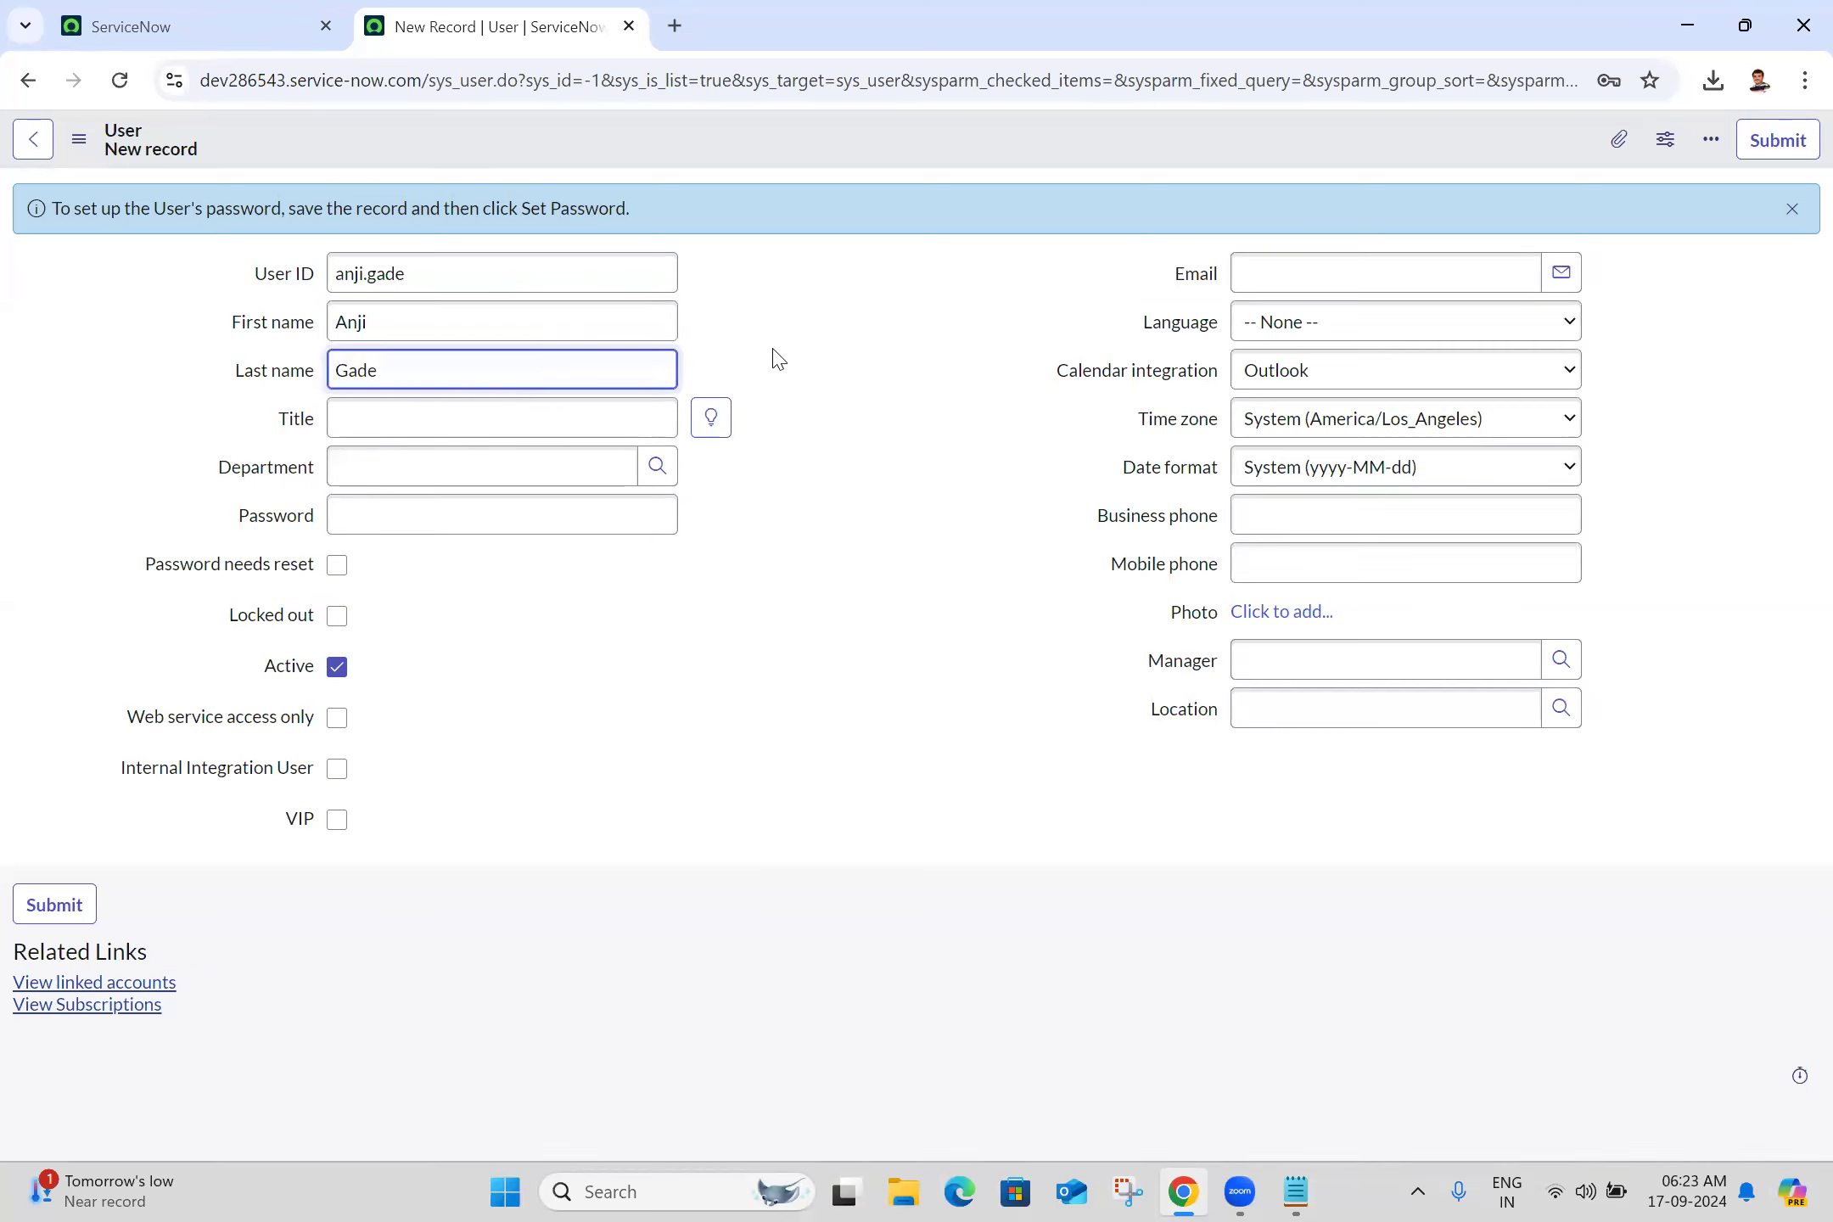
left_click(730, 371)
Set title Servicenow Developer, department IT, and type the user's password
left_click(561, 433)
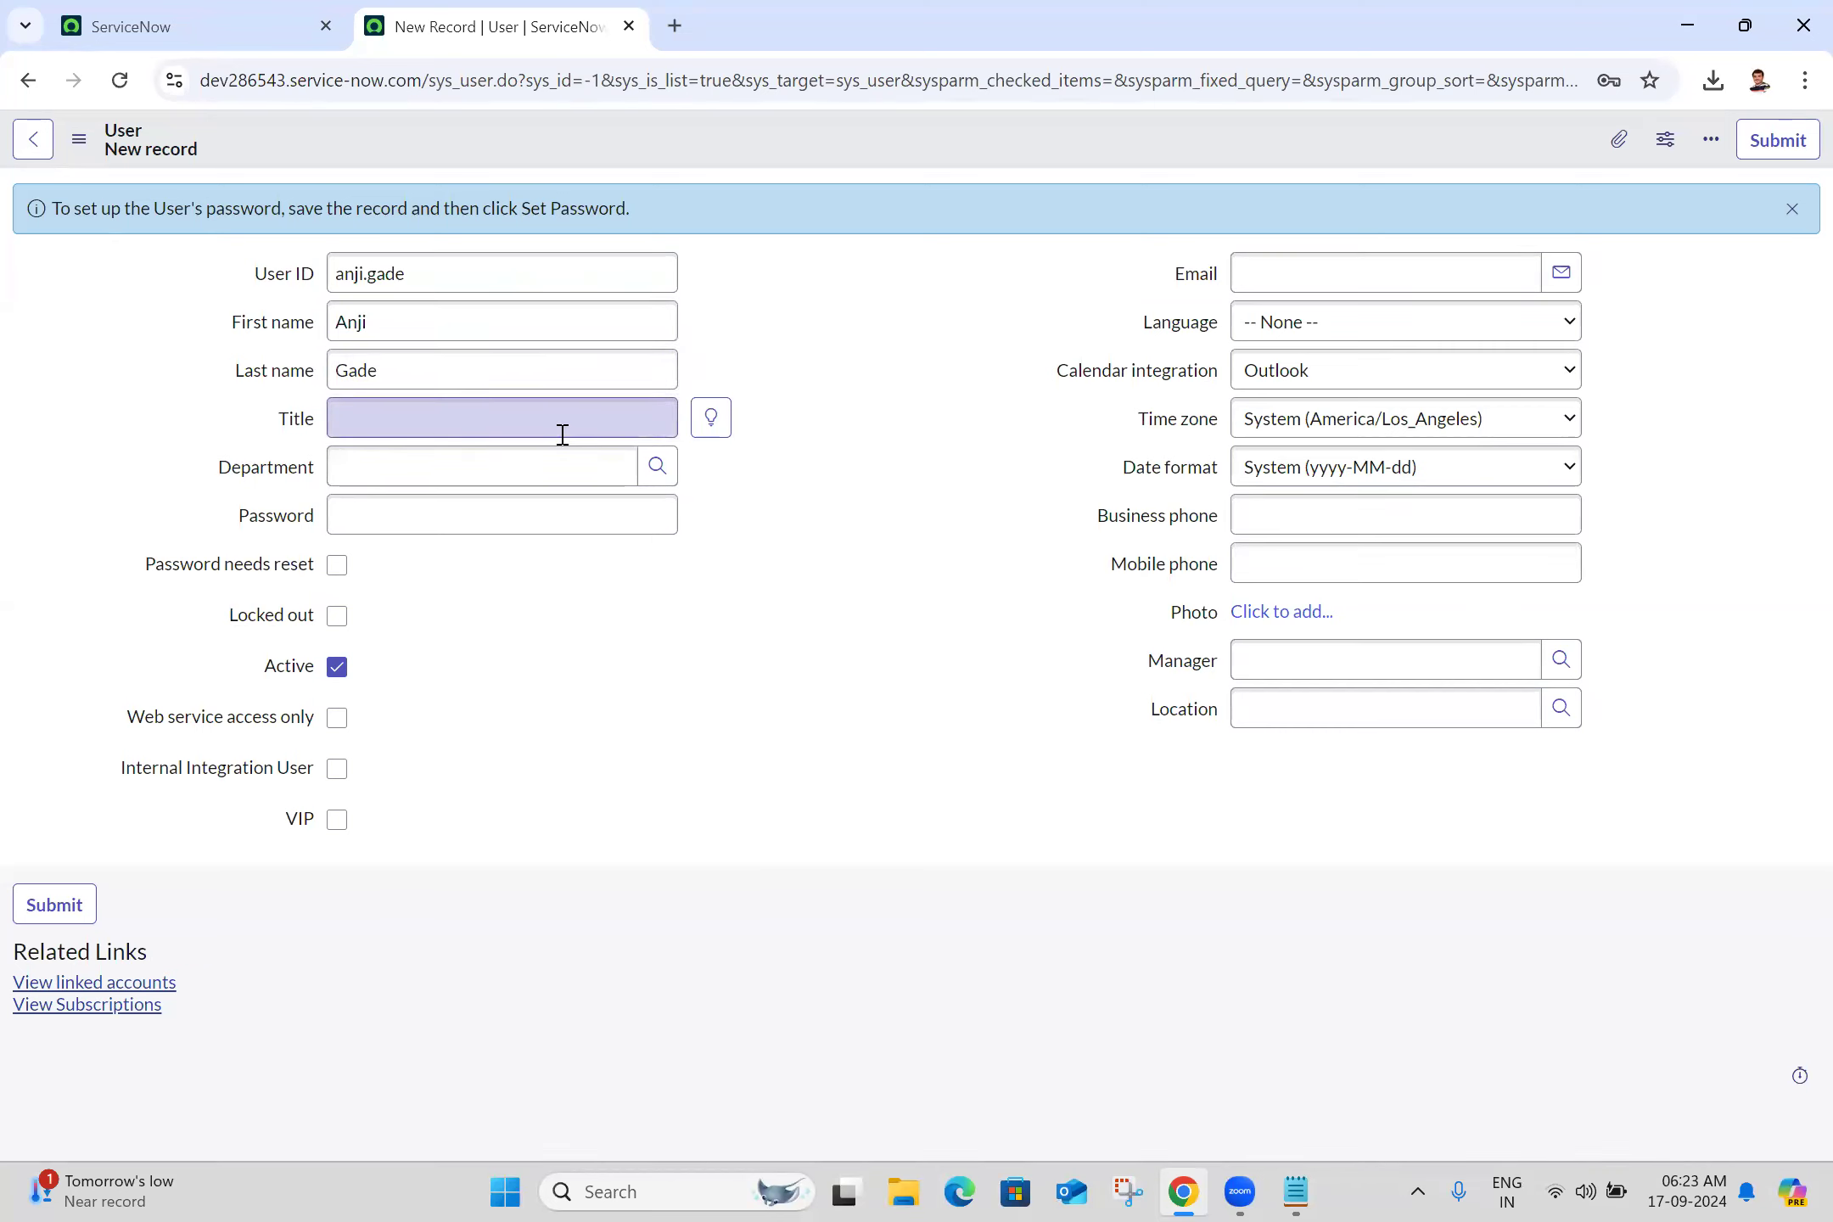
type("Servic")
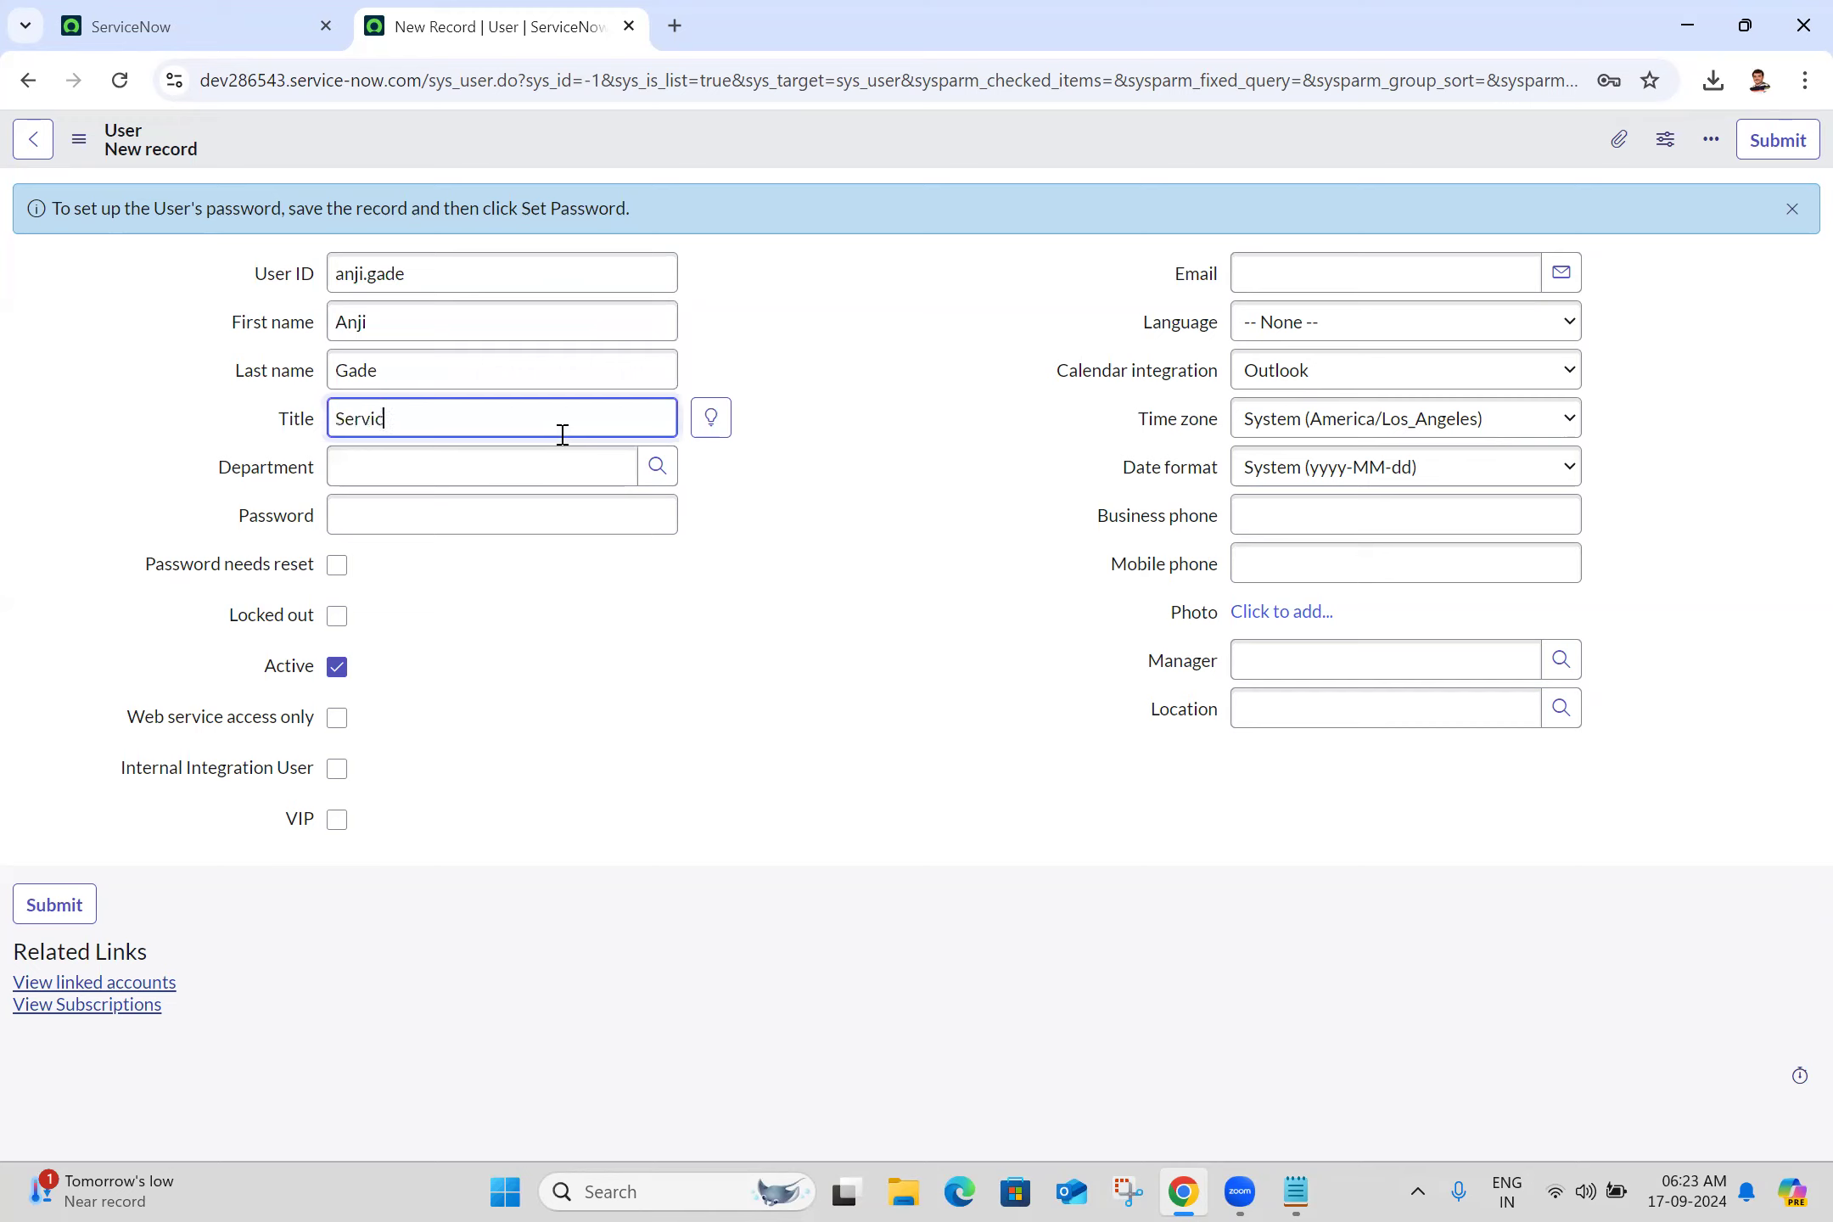
type("enow Develo[pe")
key("BackSpace")
key("BackSpace")
key("BackSpace")
type("per")
left_click(840, 369)
left_click(509, 468)
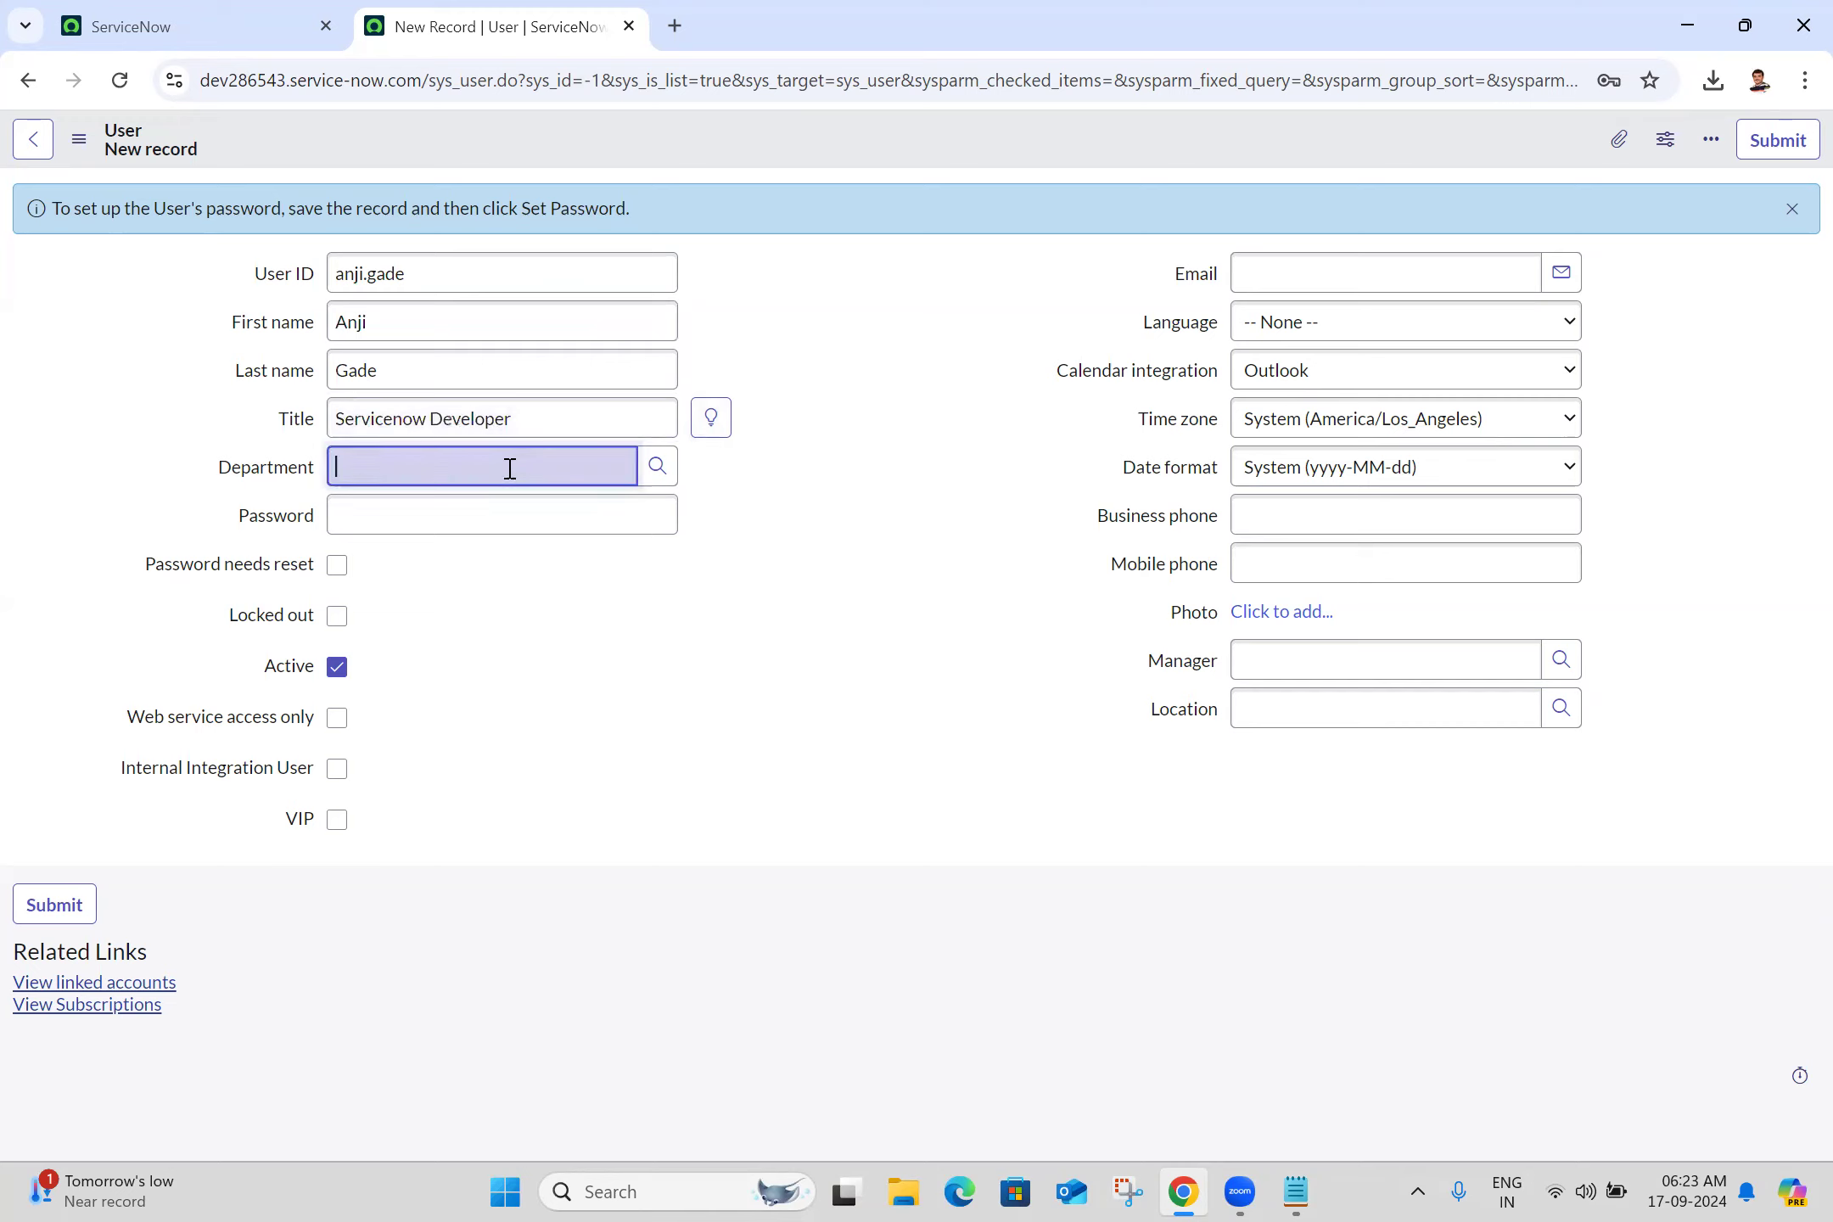
type("it")
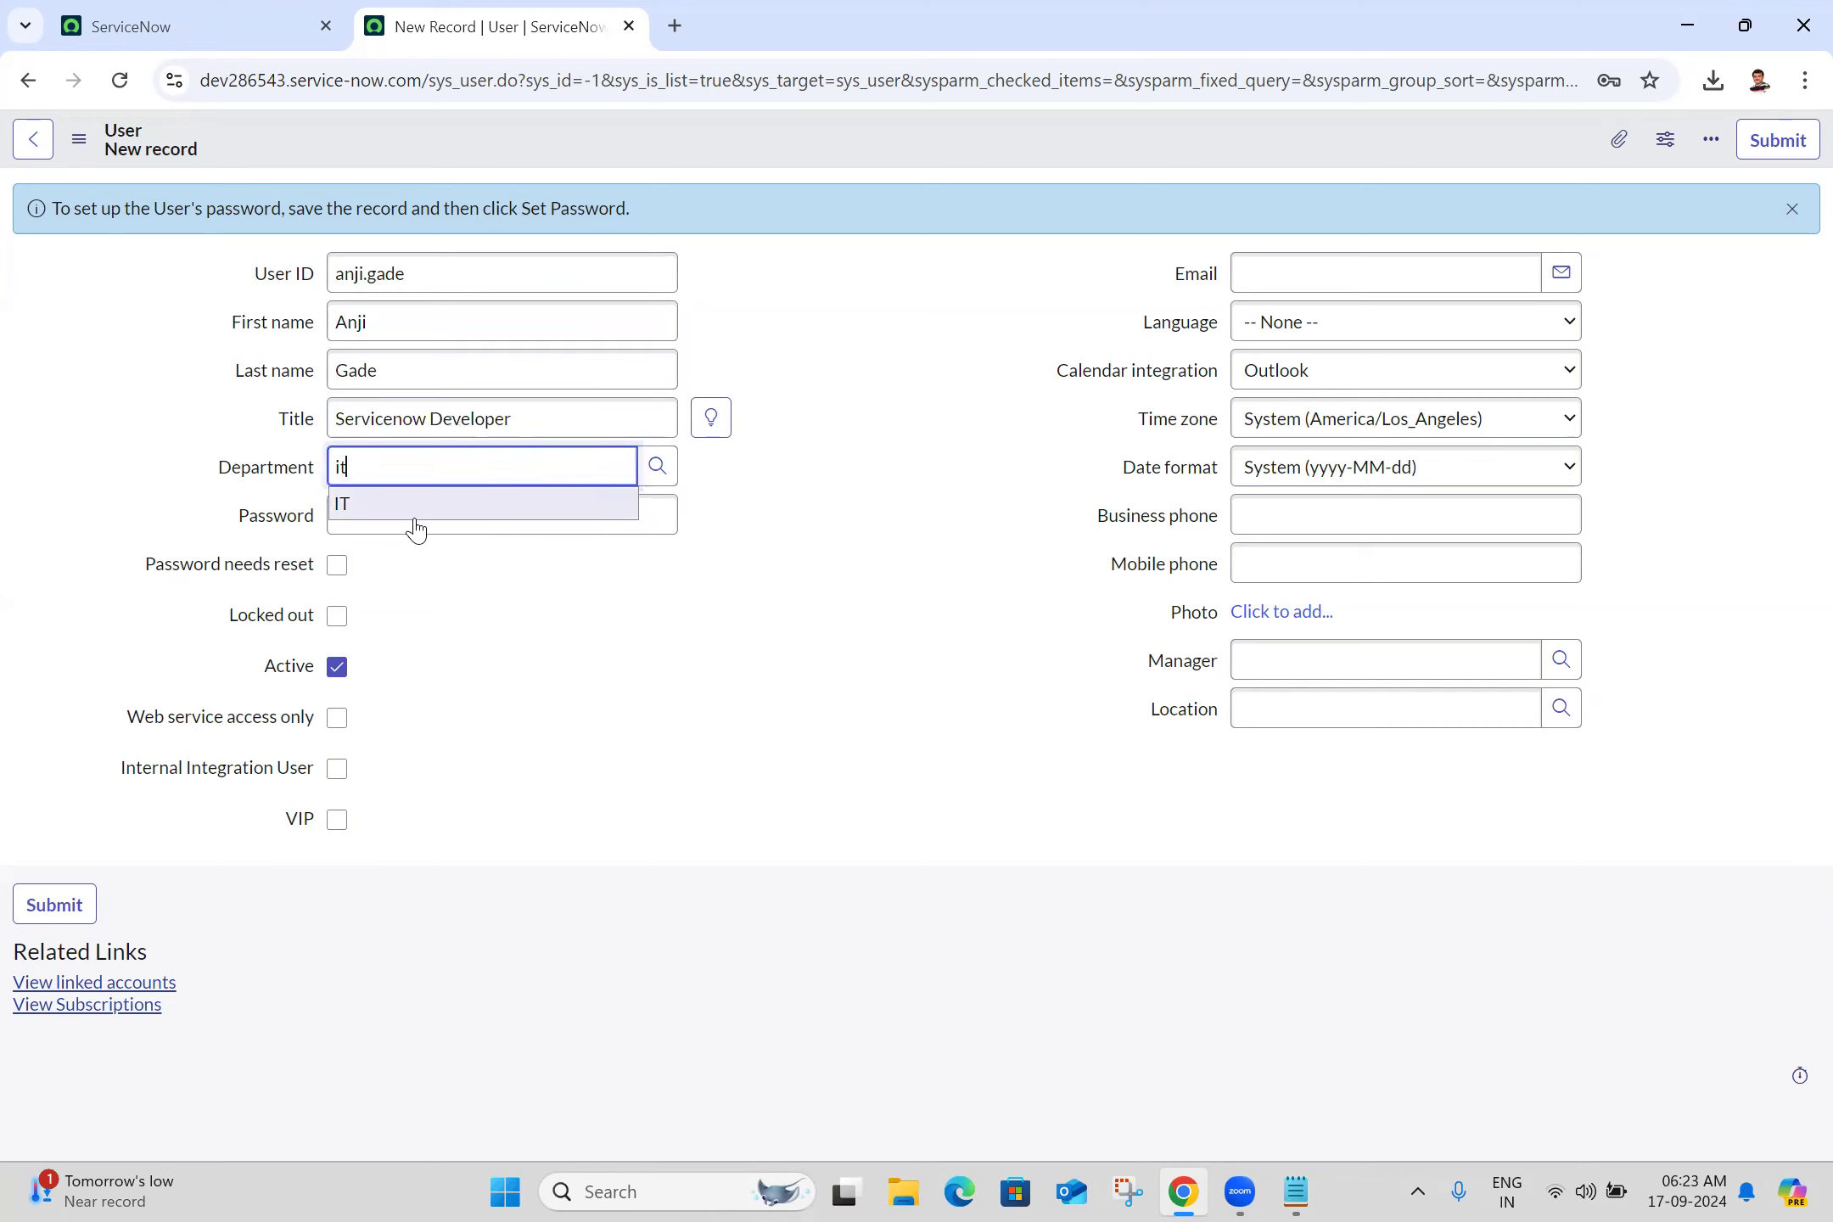
left_click(425, 505)
left_click(425, 503)
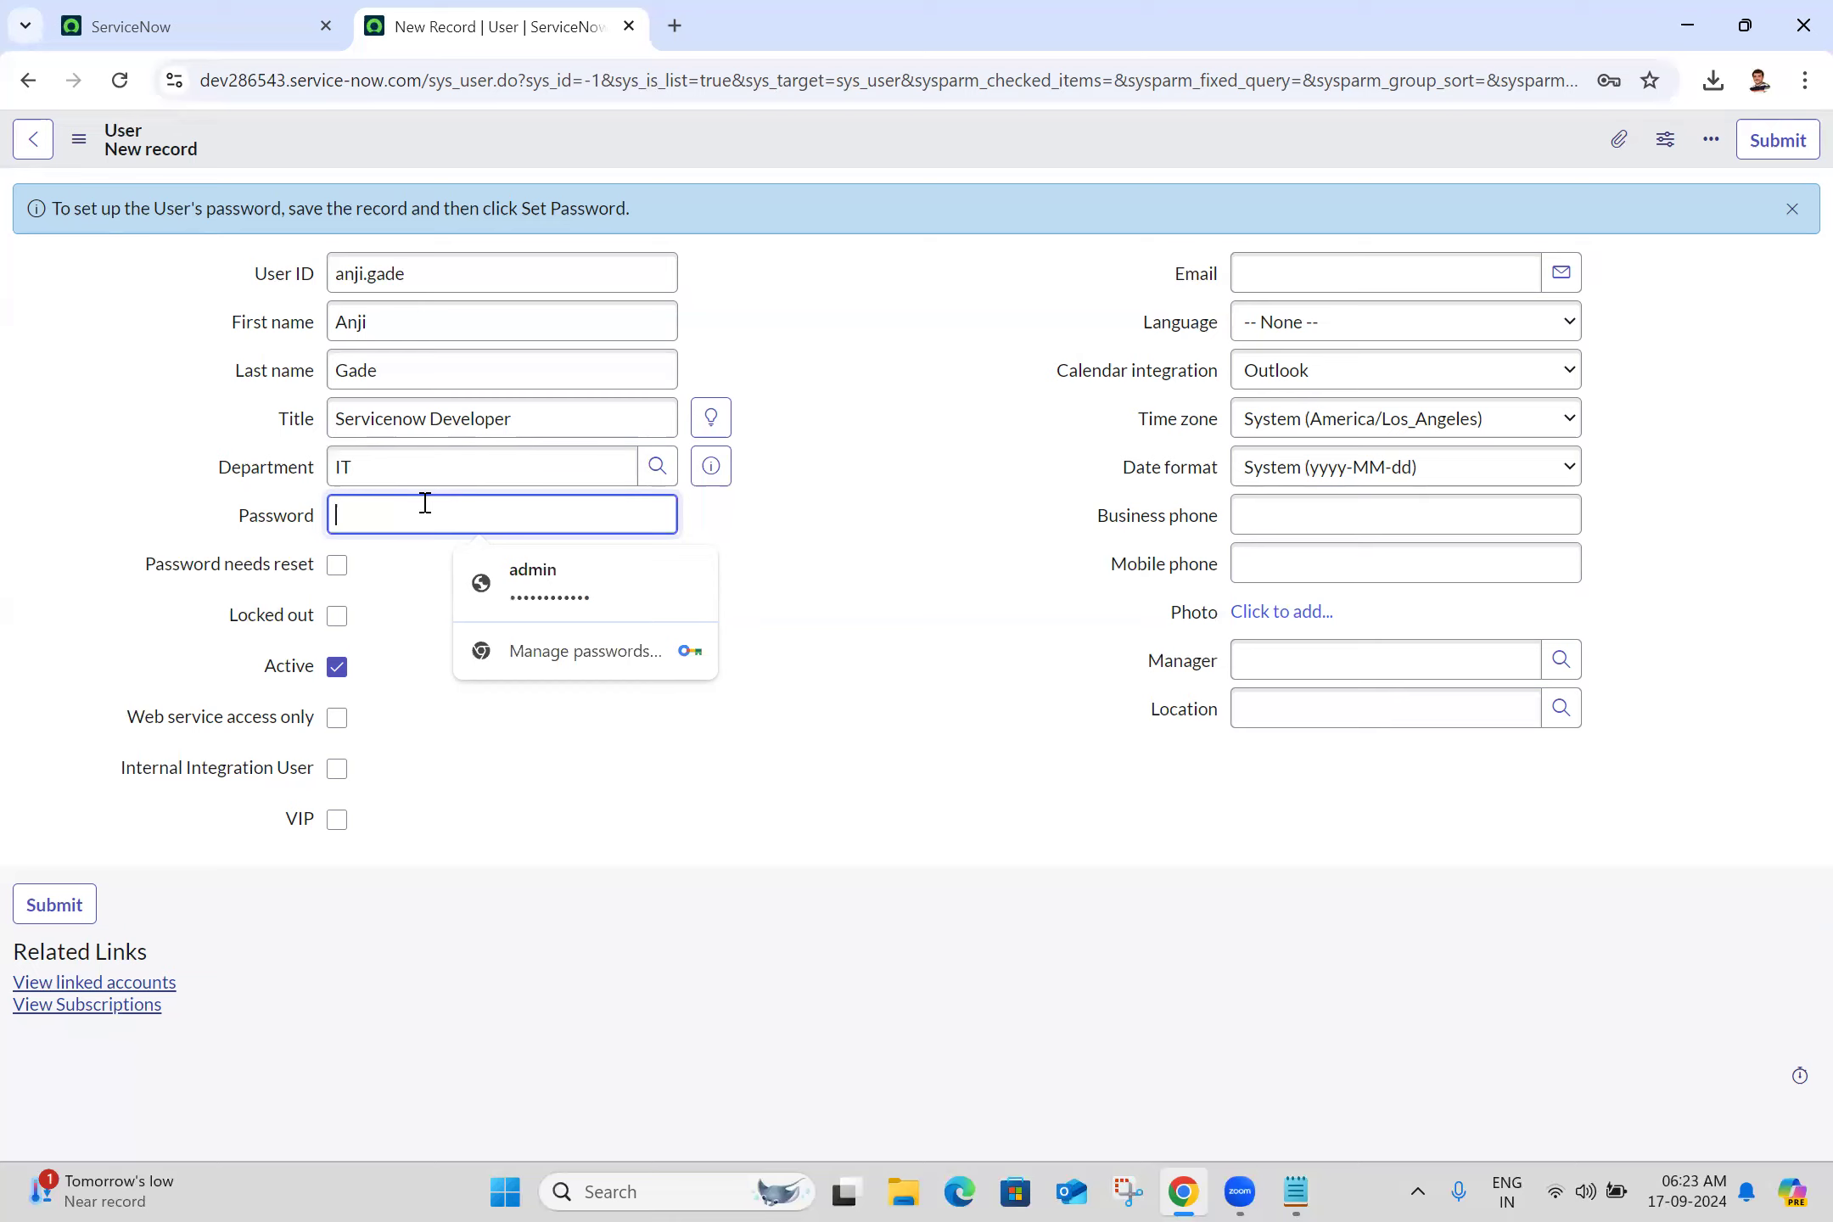
type("*****")
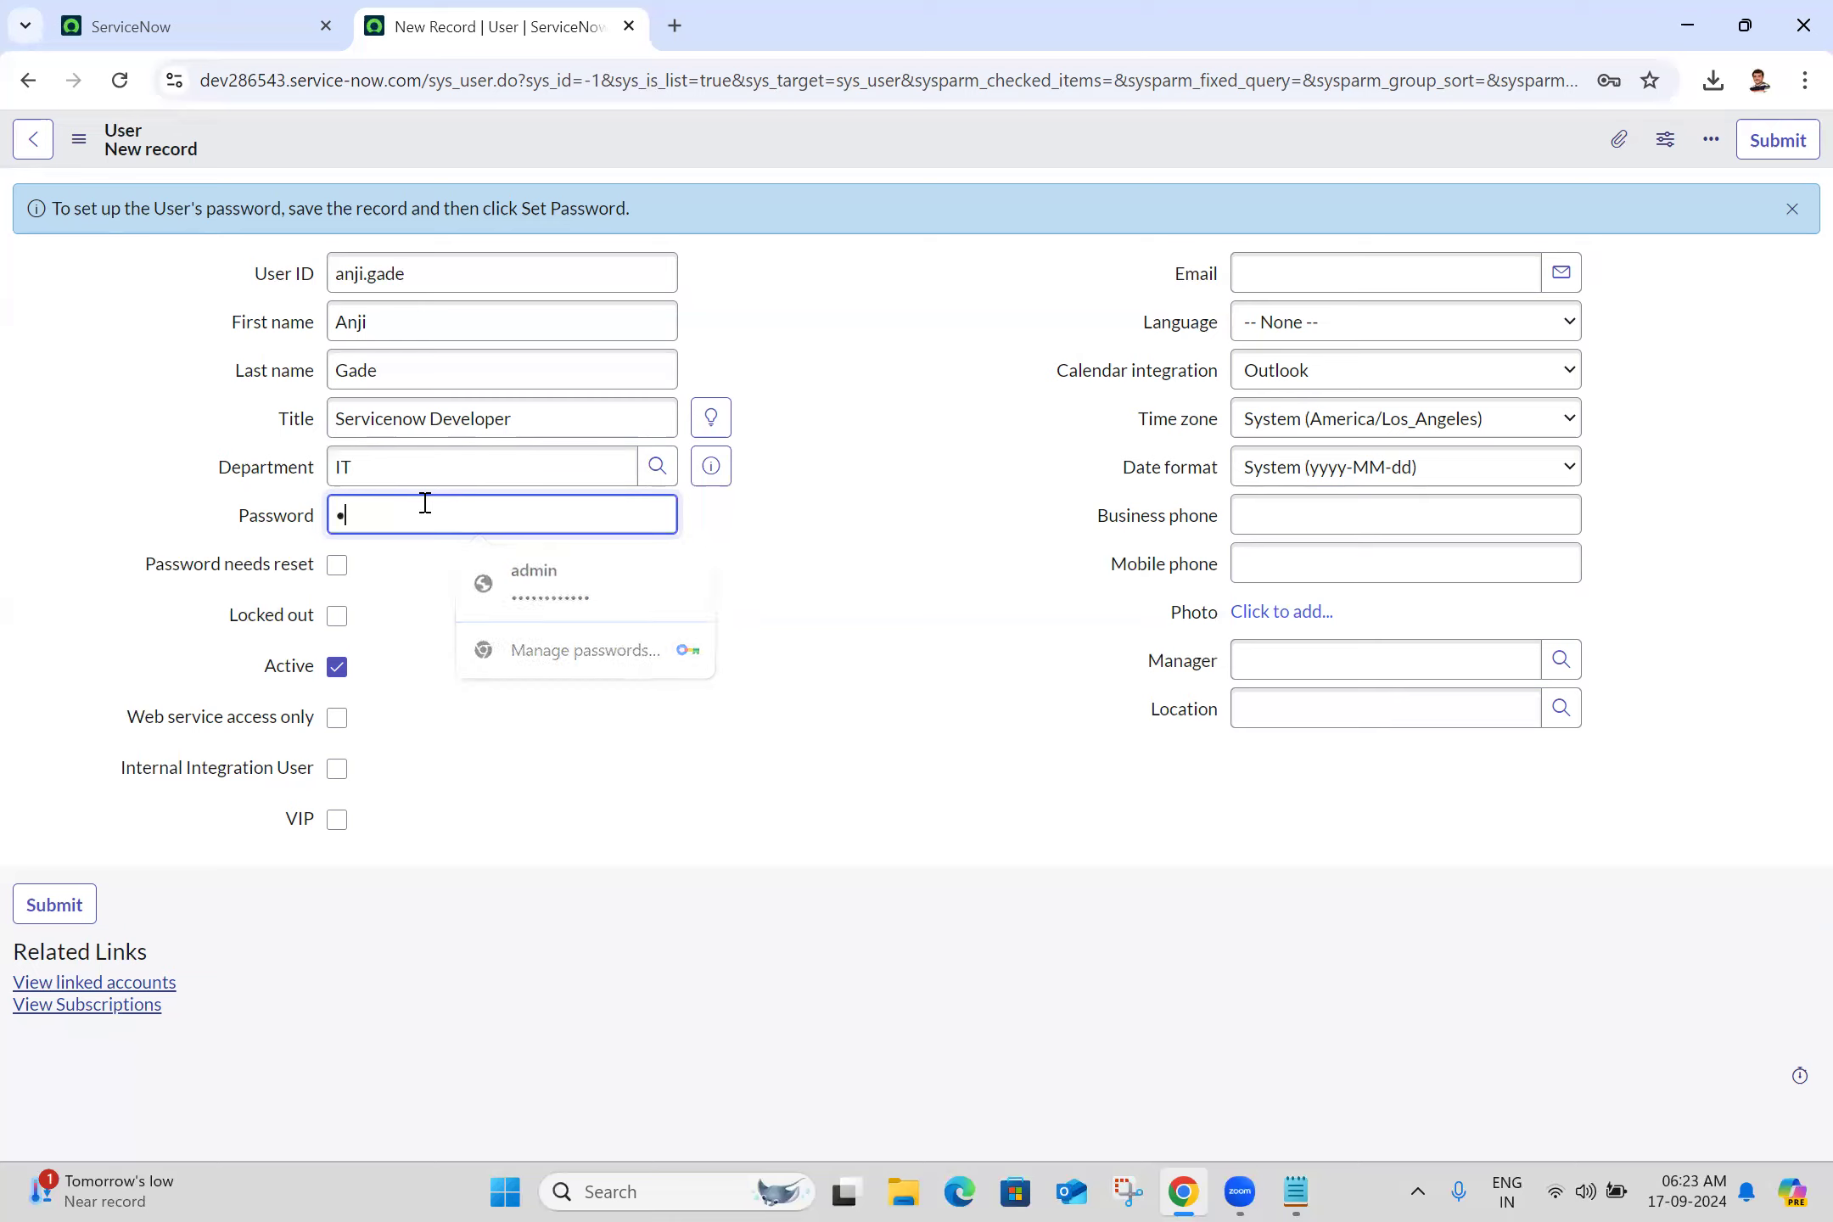
type("****")
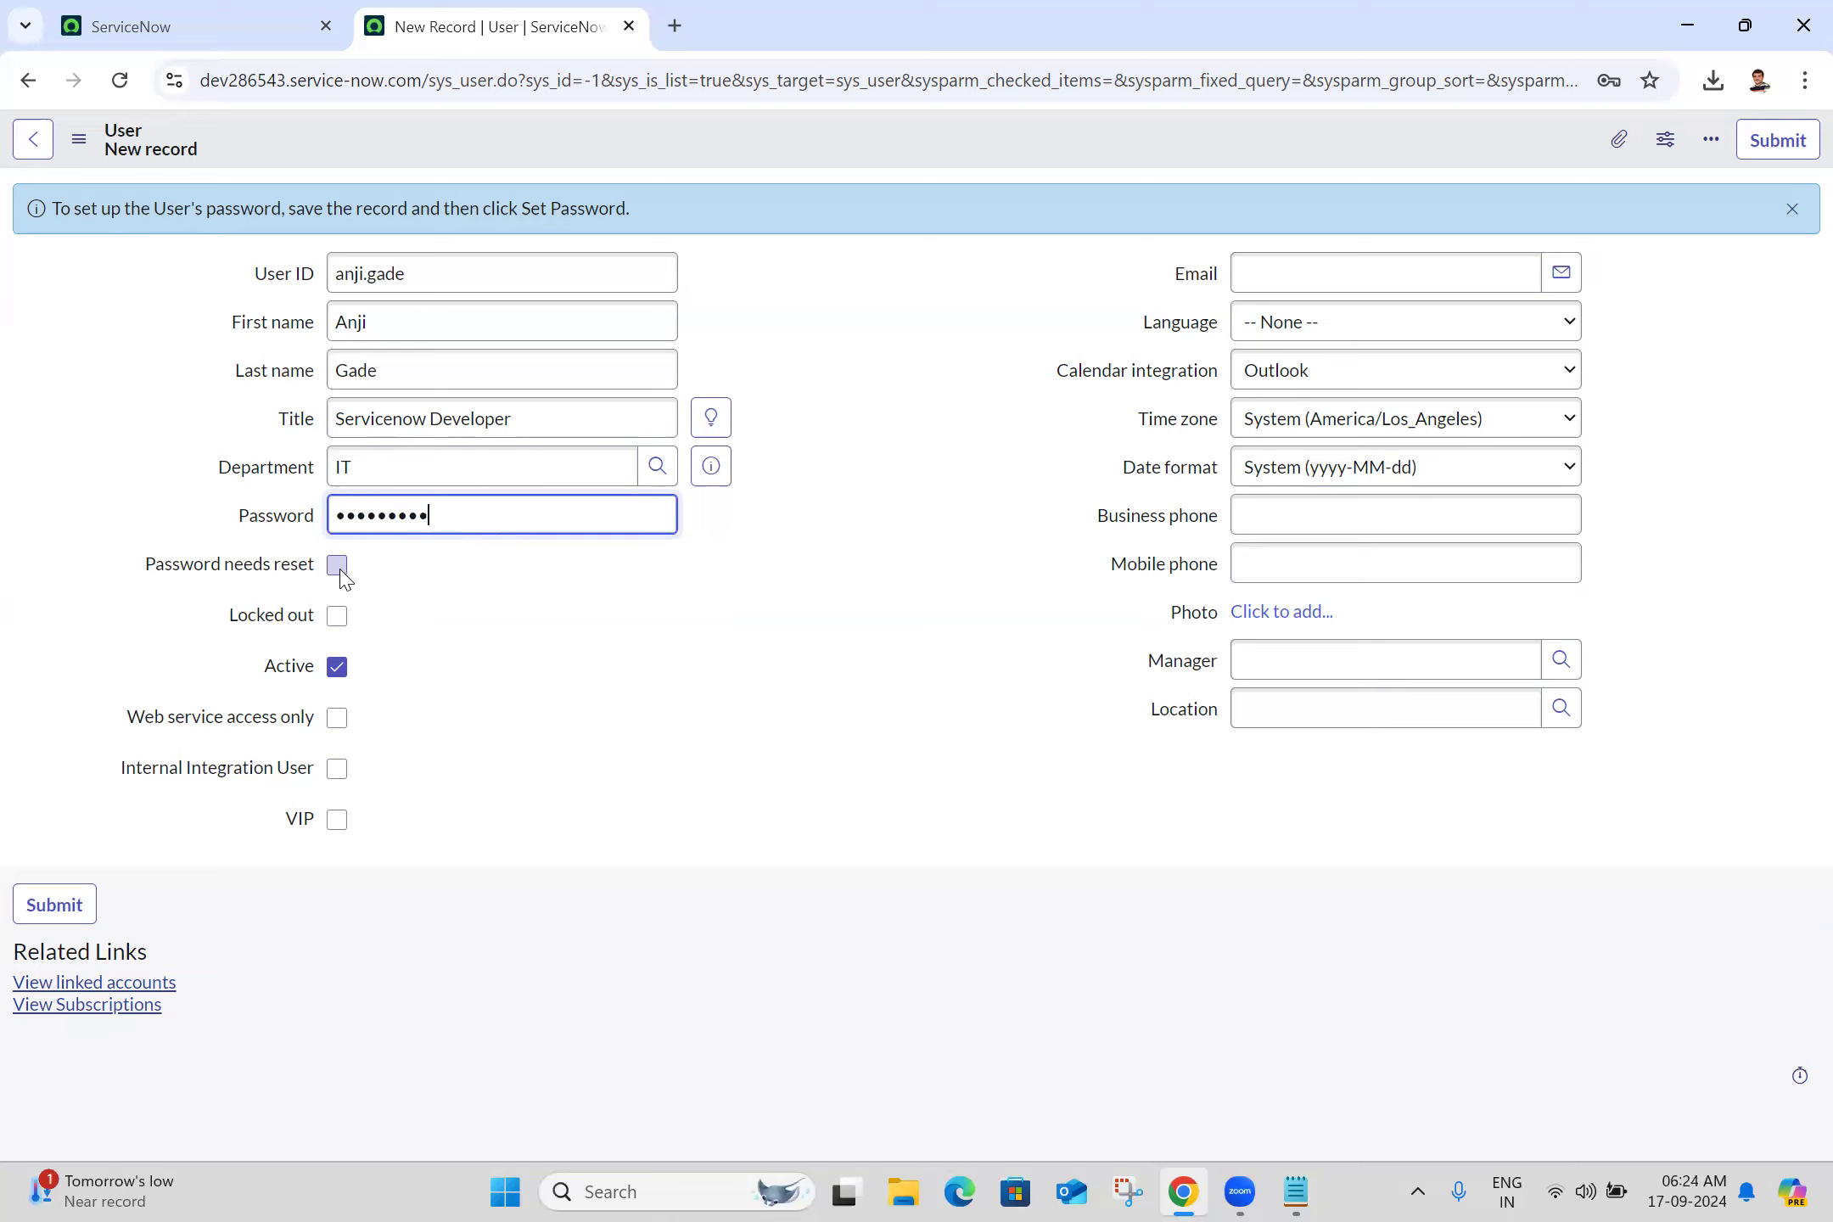
Tick Password needs reset so the new user must change it at next login
left_click(339, 567)
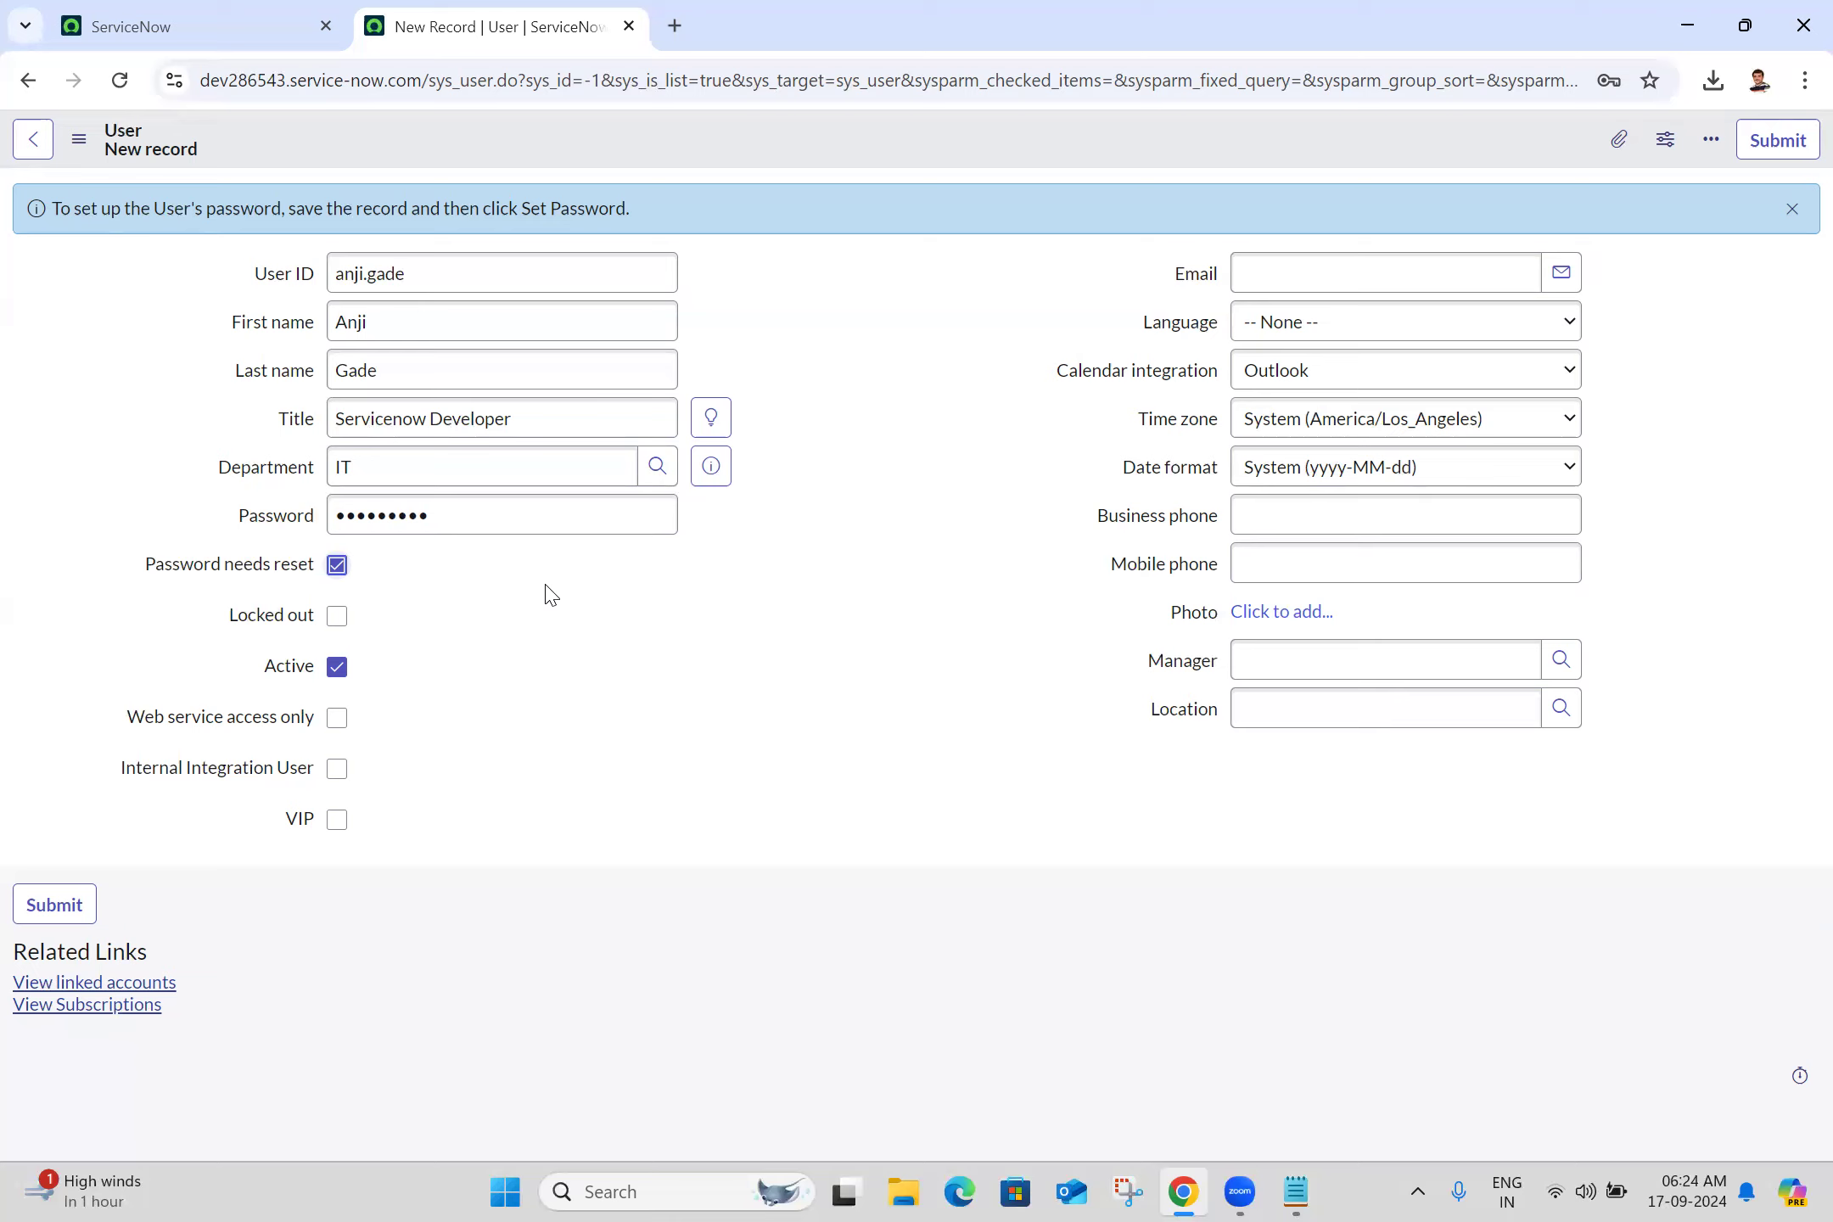
mouse_move(201, 578)
Enter the user's e-mail address and set the language to English, leaving time zone unchanged
left_click(1296, 269)
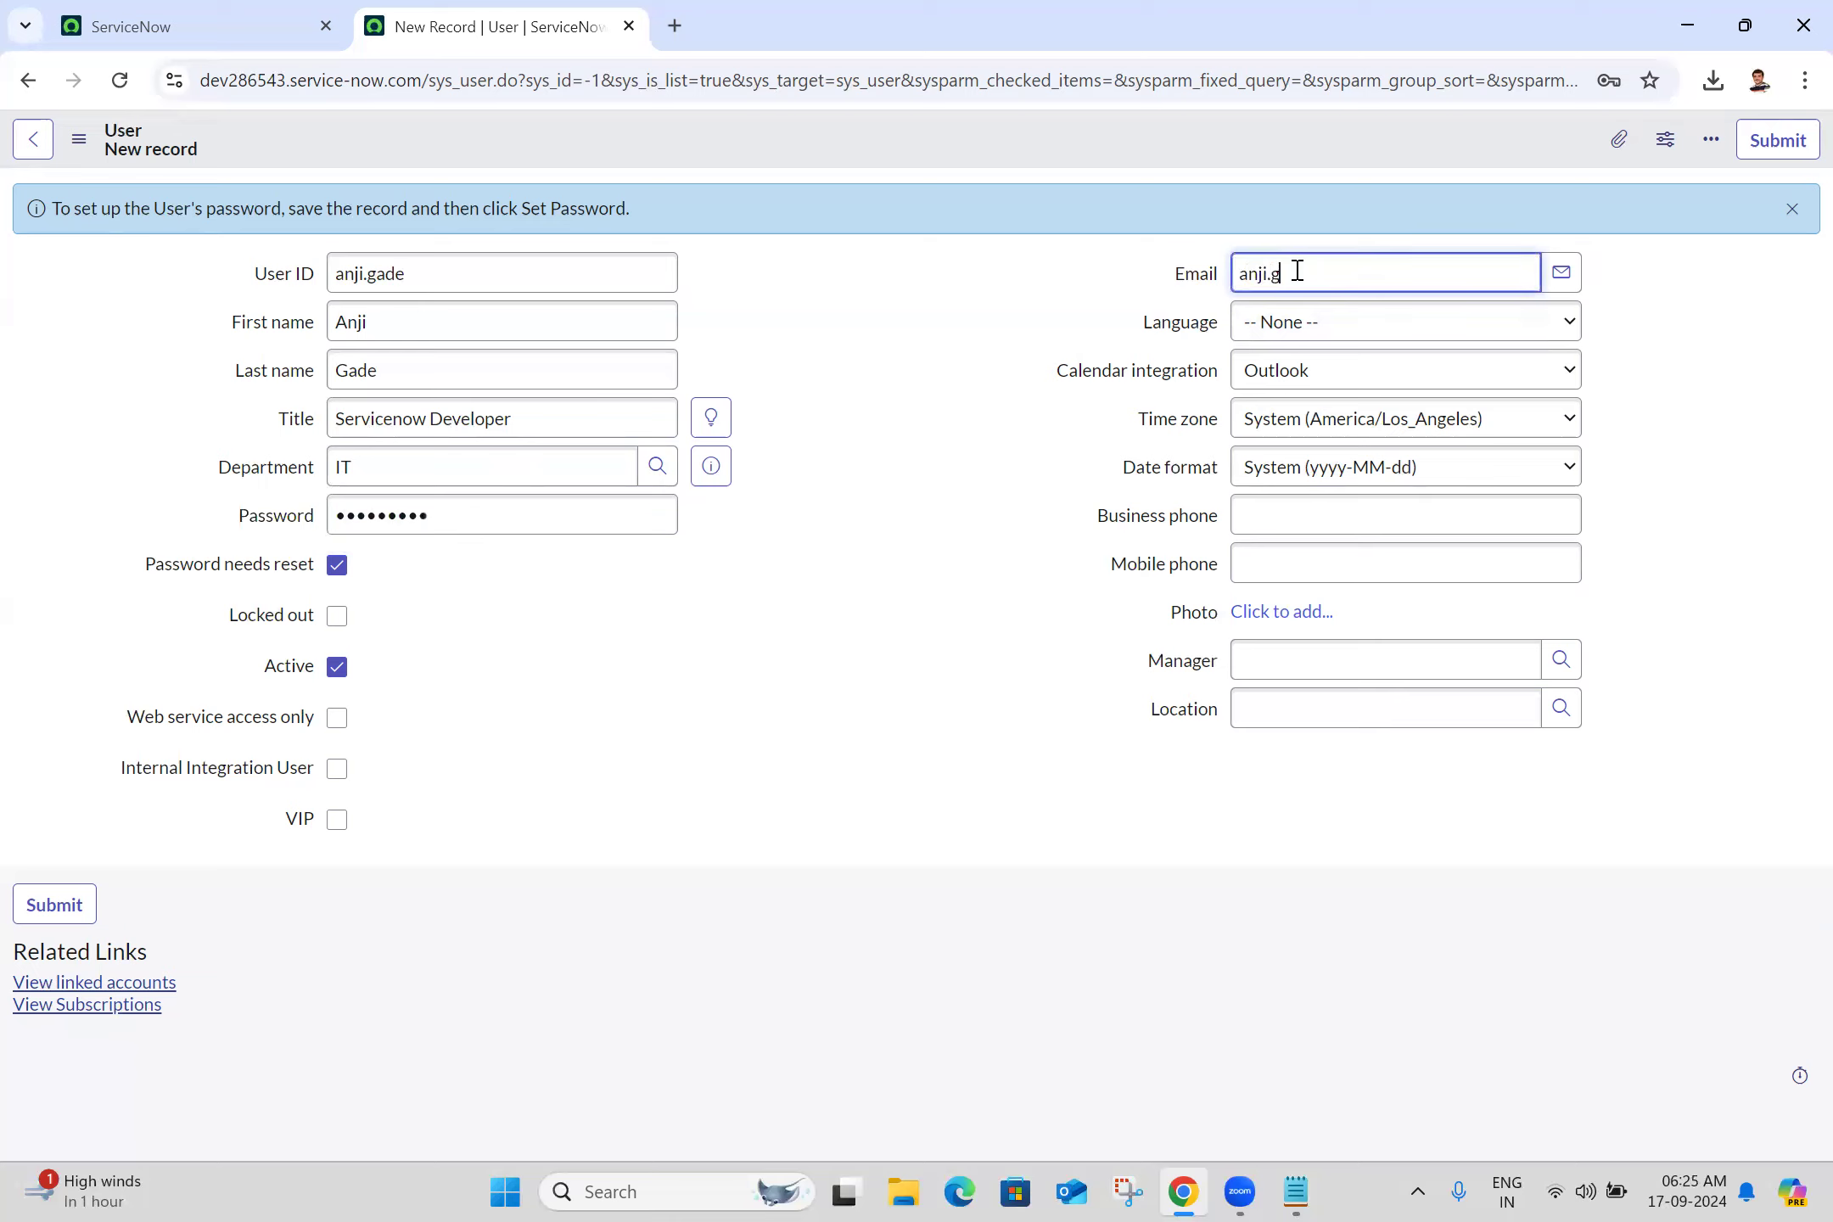
left_click(1290, 322)
left_click(1285, 392)
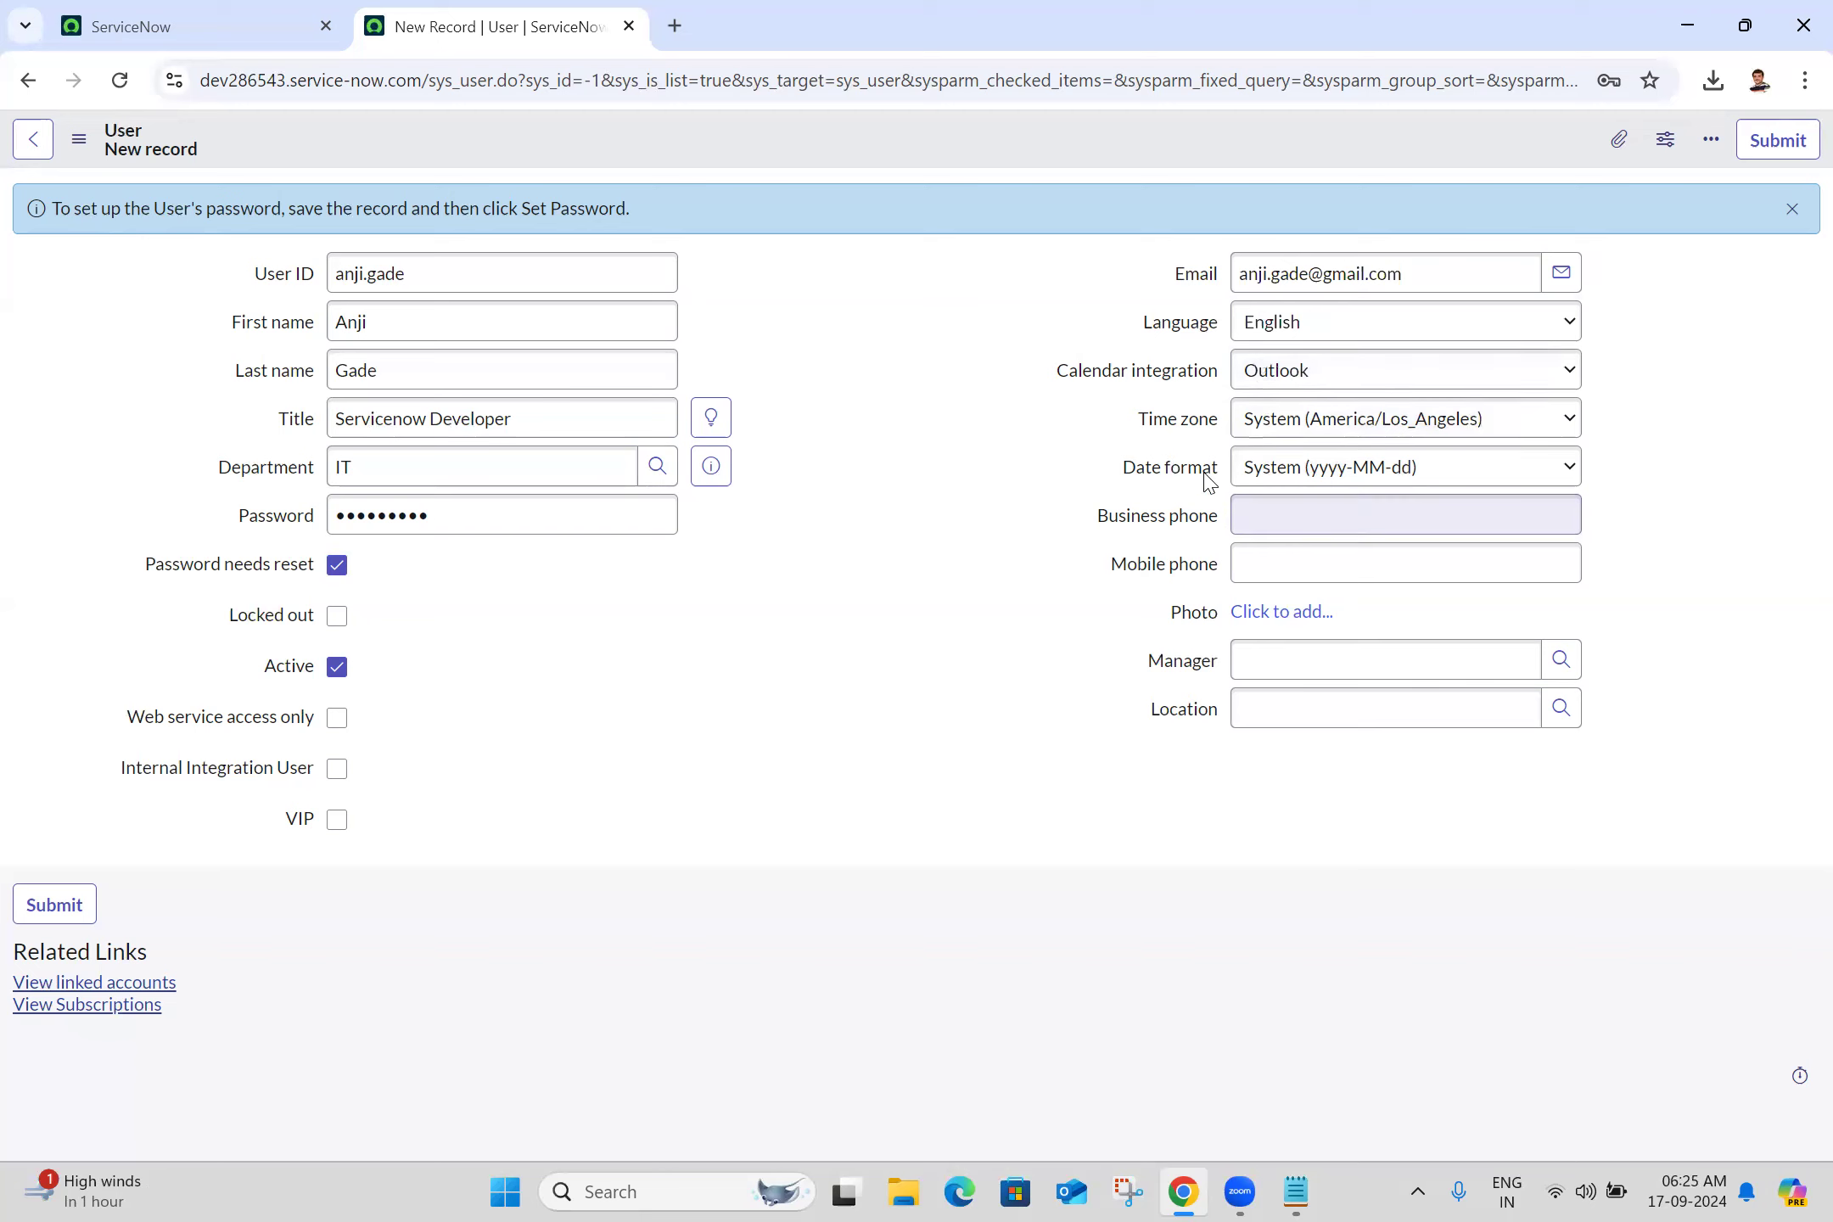
left_click(1385, 422)
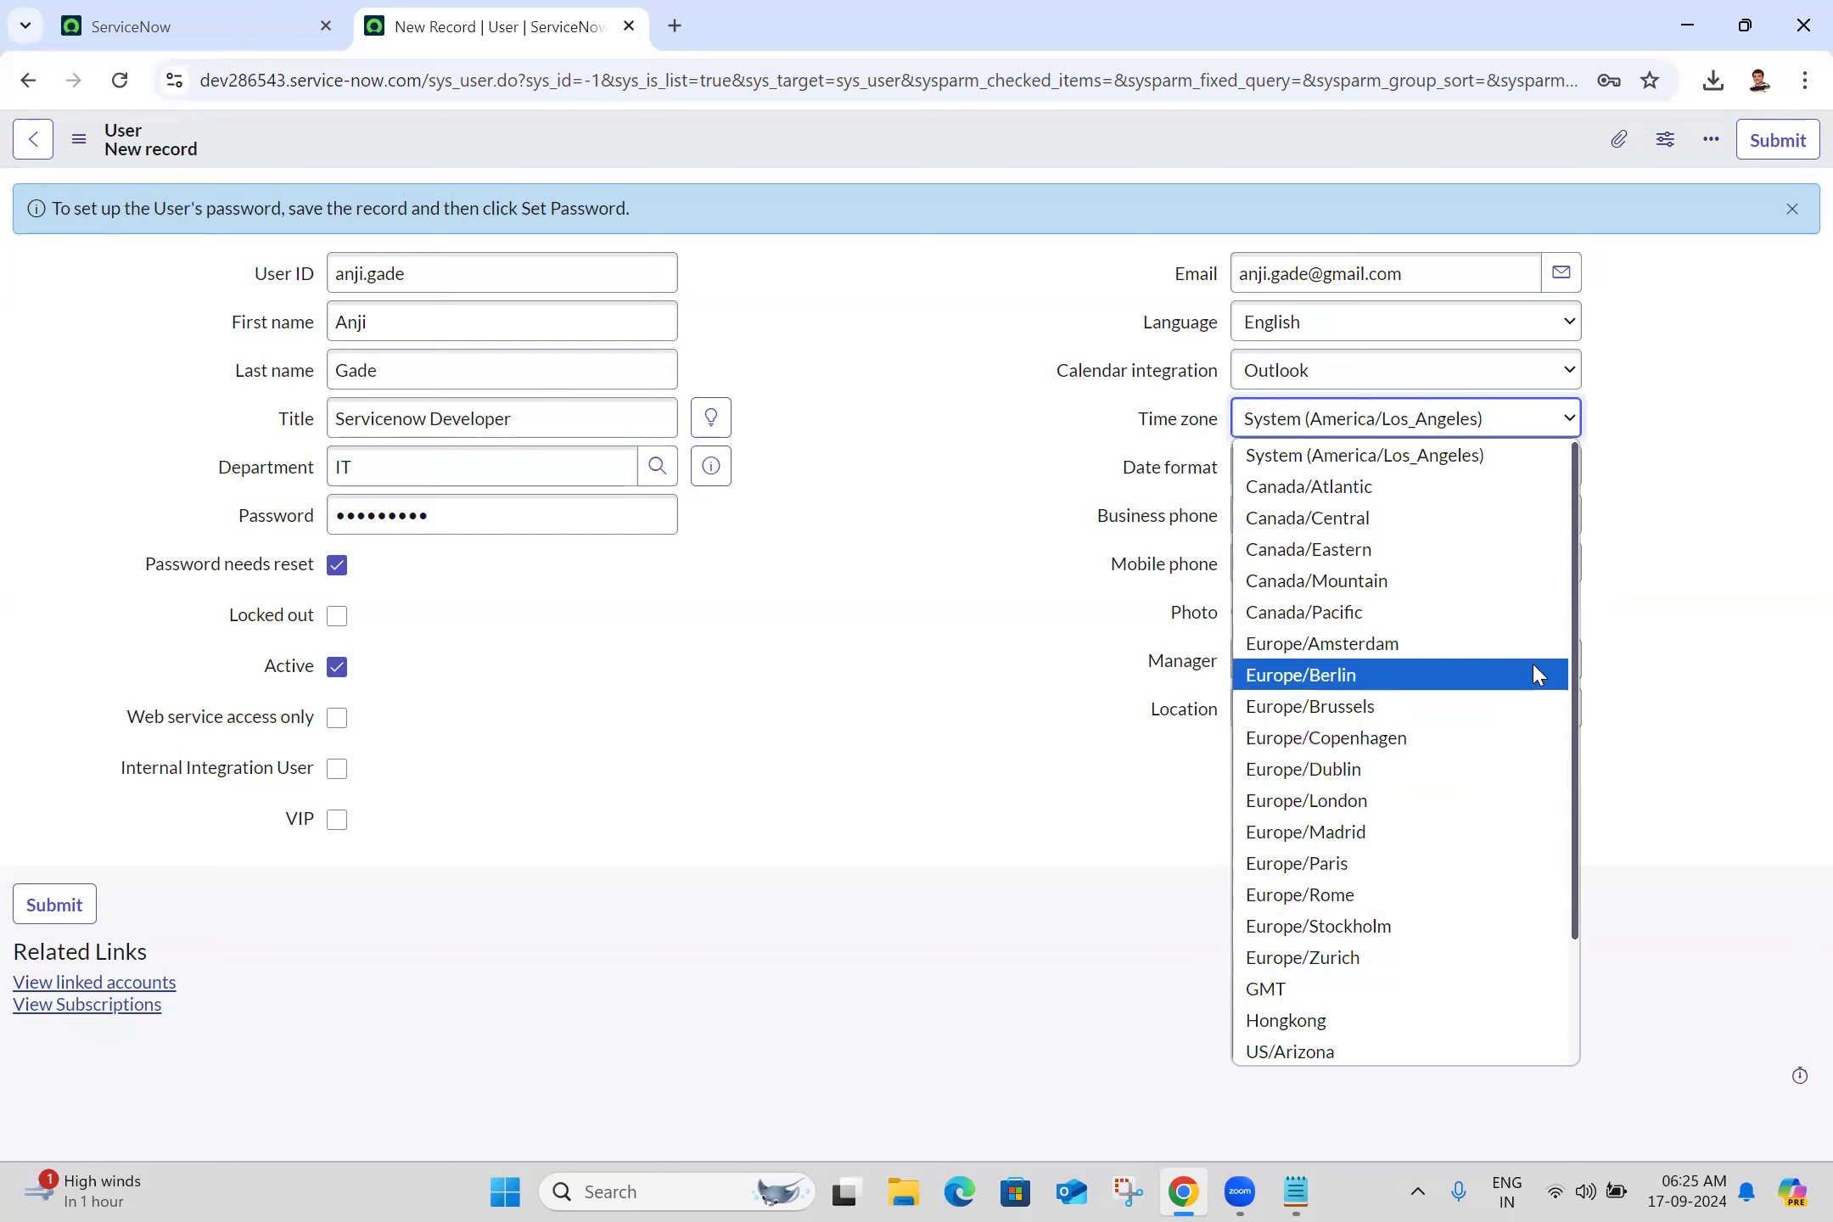
left_click(1574, 998)
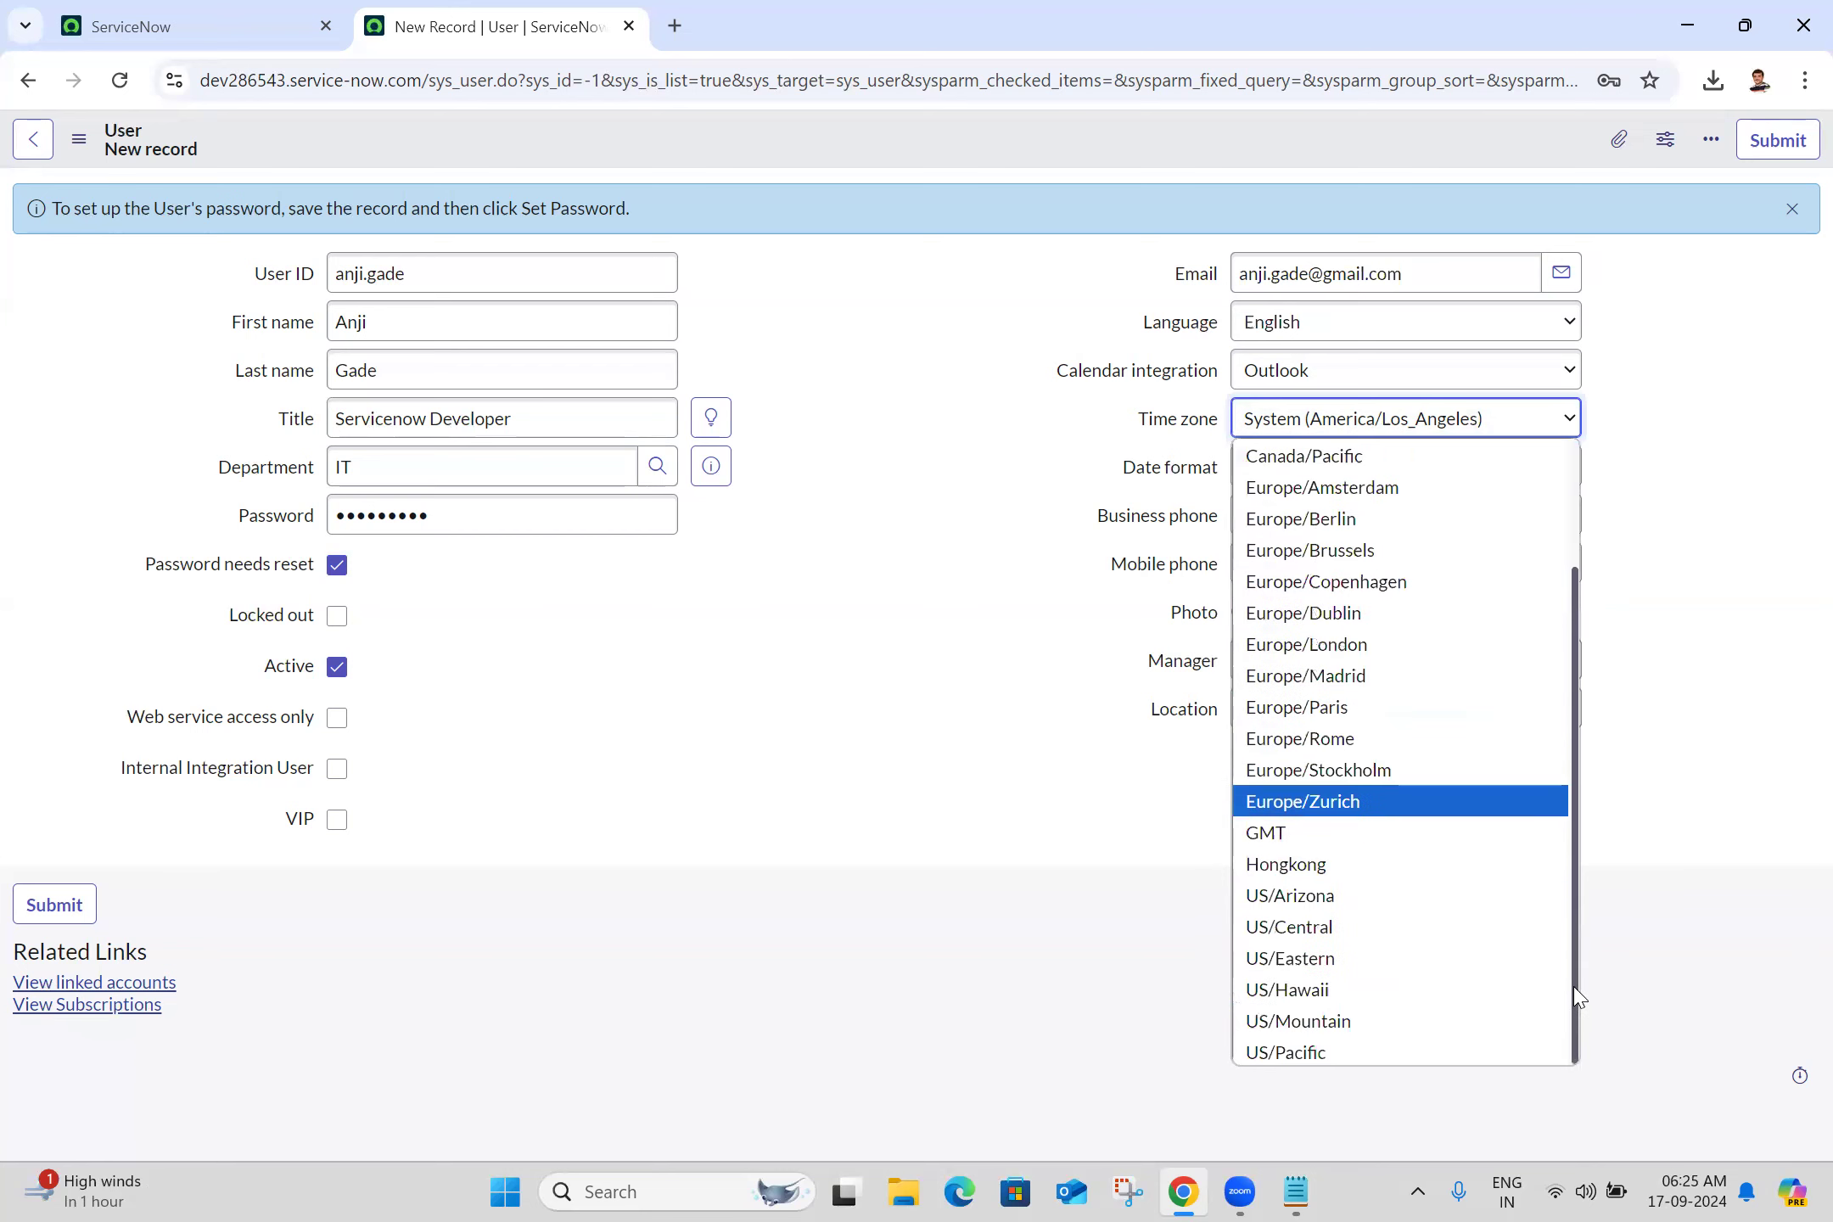
left_click_drag(1577, 997, 1584, 789)
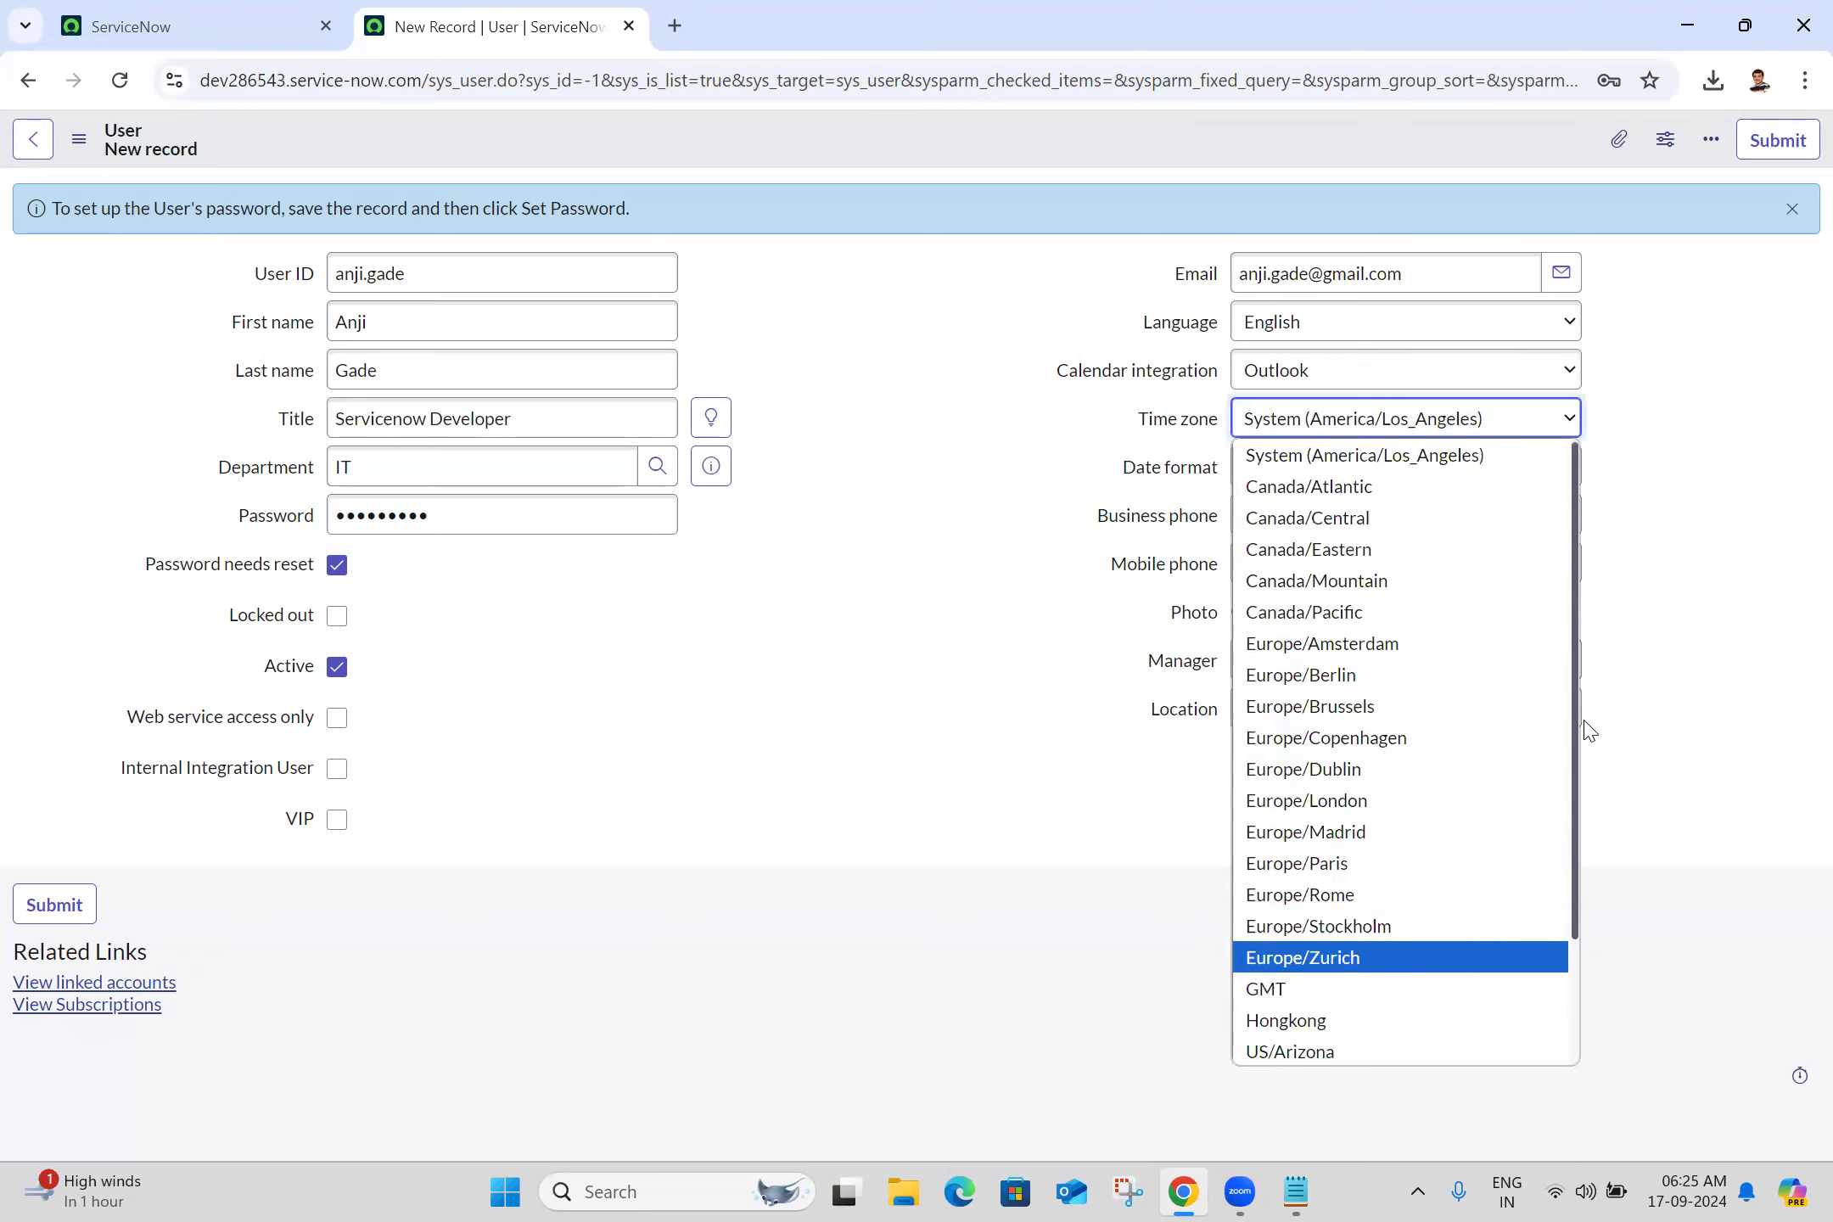
left_click(815, 468)
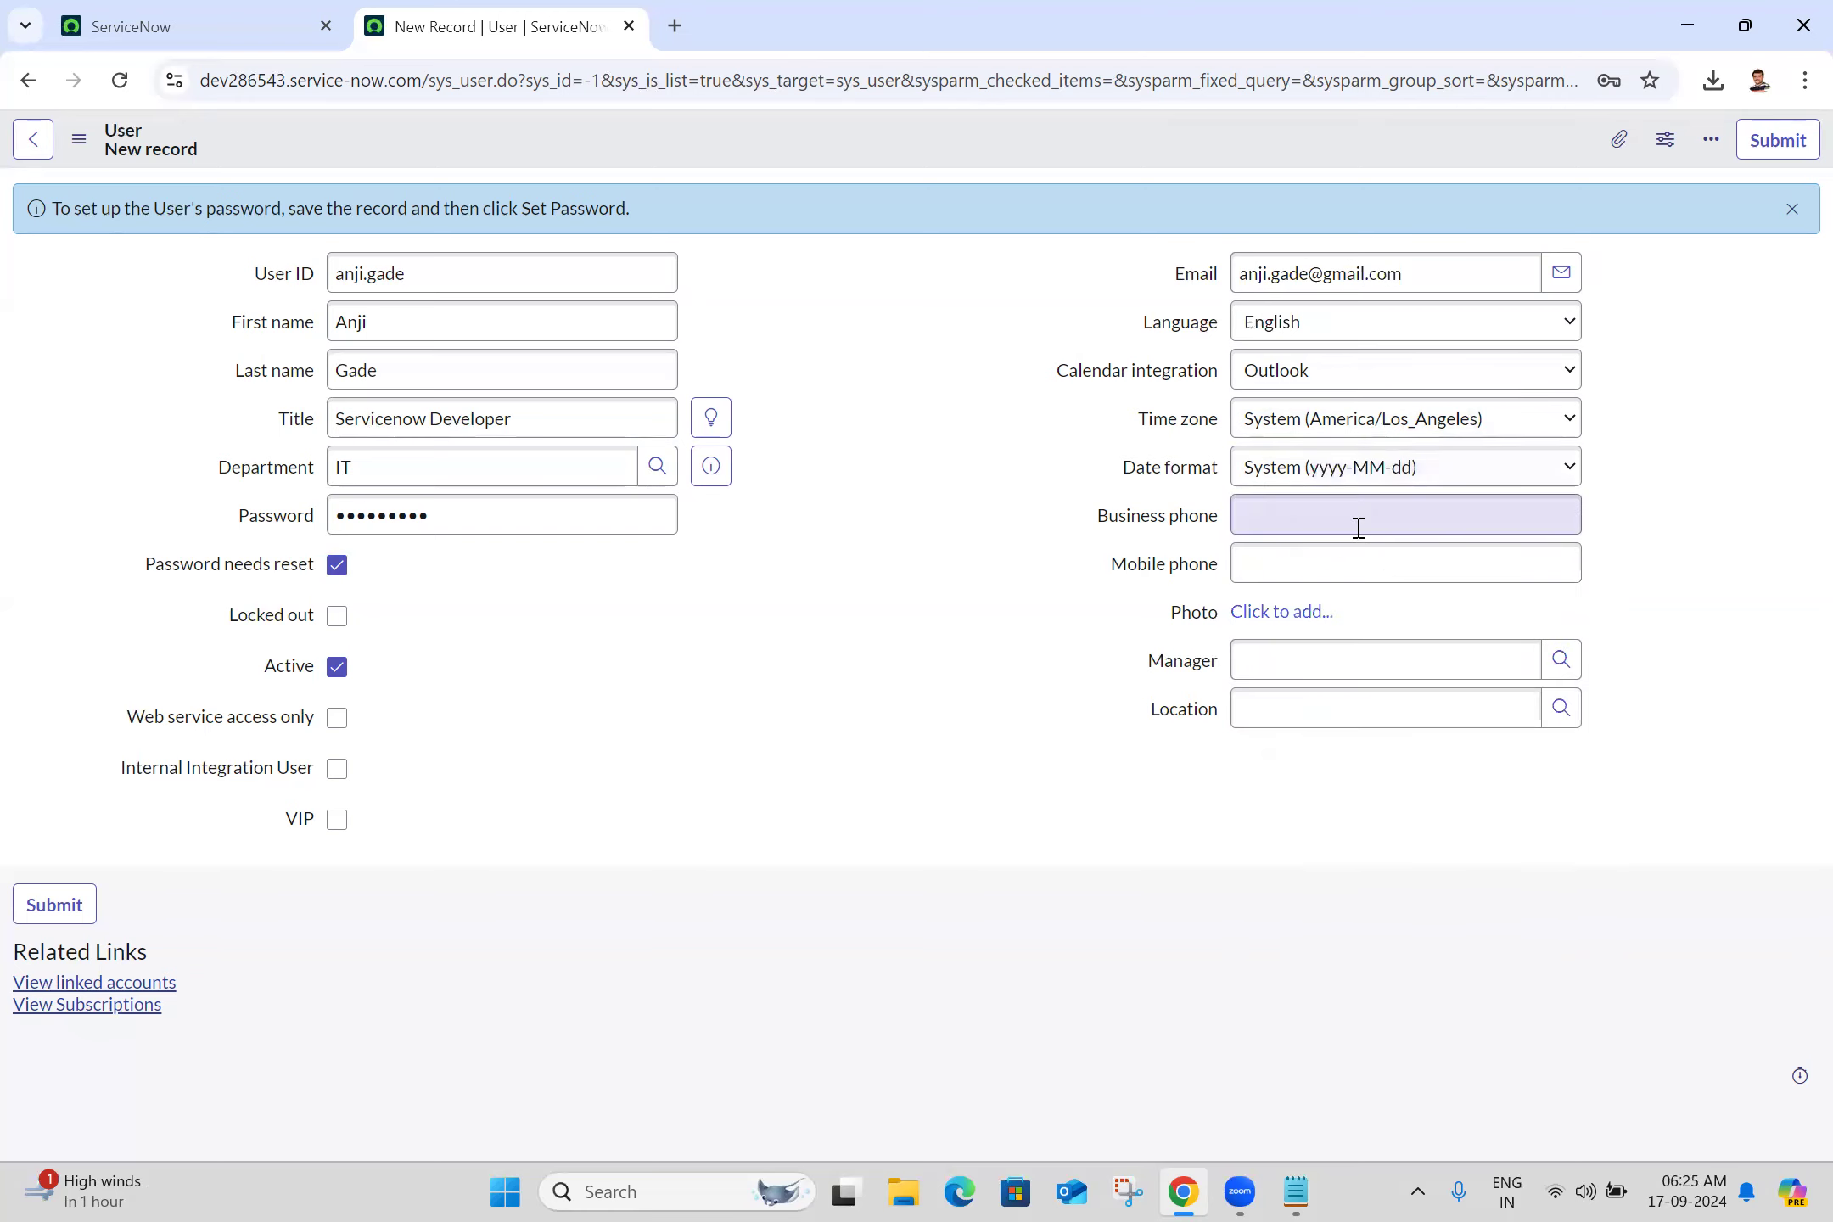
Enter the mobile phone number and correct the name part of the e-mail address
left_click(1303, 567)
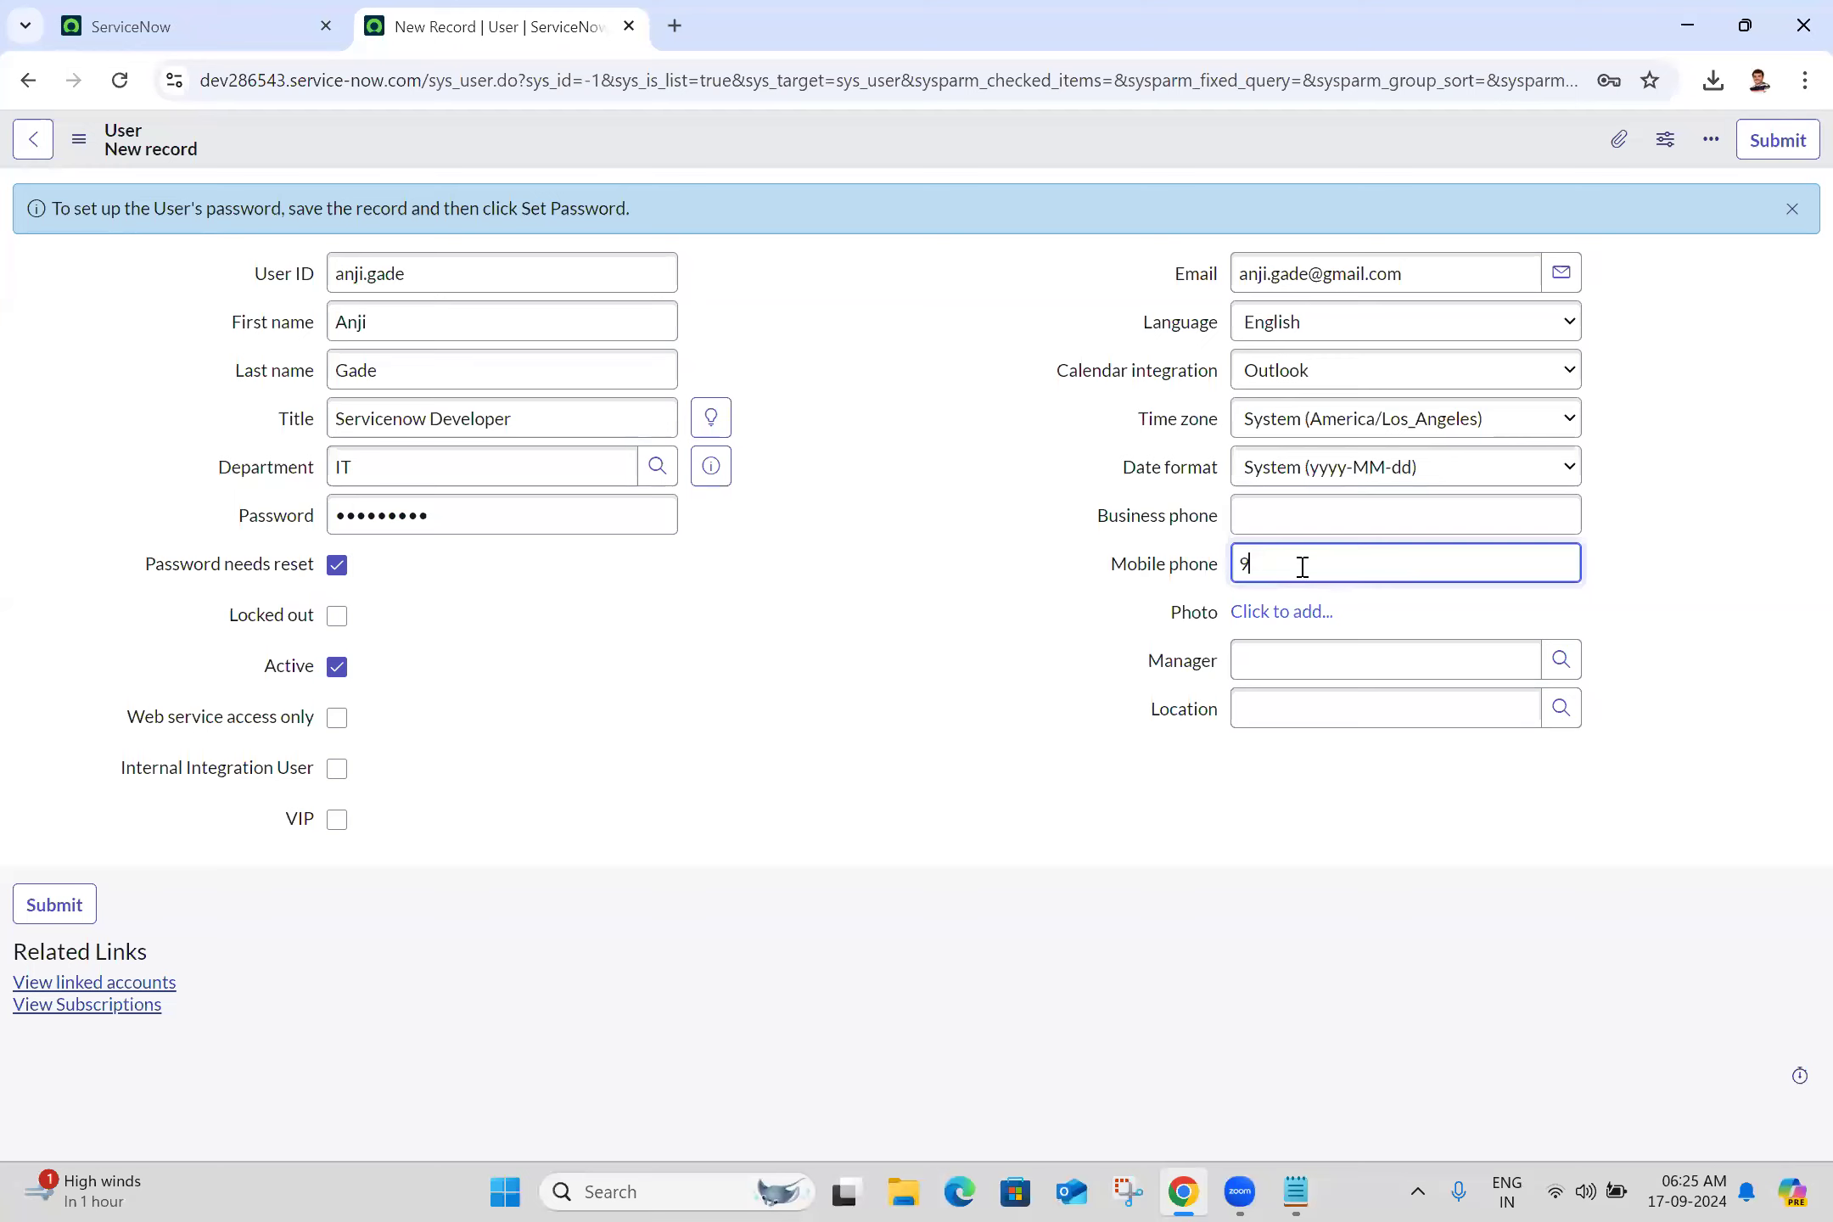
left_click(1304, 276)
key("BackSpace")
key("BackSpace")
key("BackSpace")
key("BackSpace")
key("BackSpace")
key("BackSpace")
key("BackSpace")
key("BackSpace")
key("BackSpace")
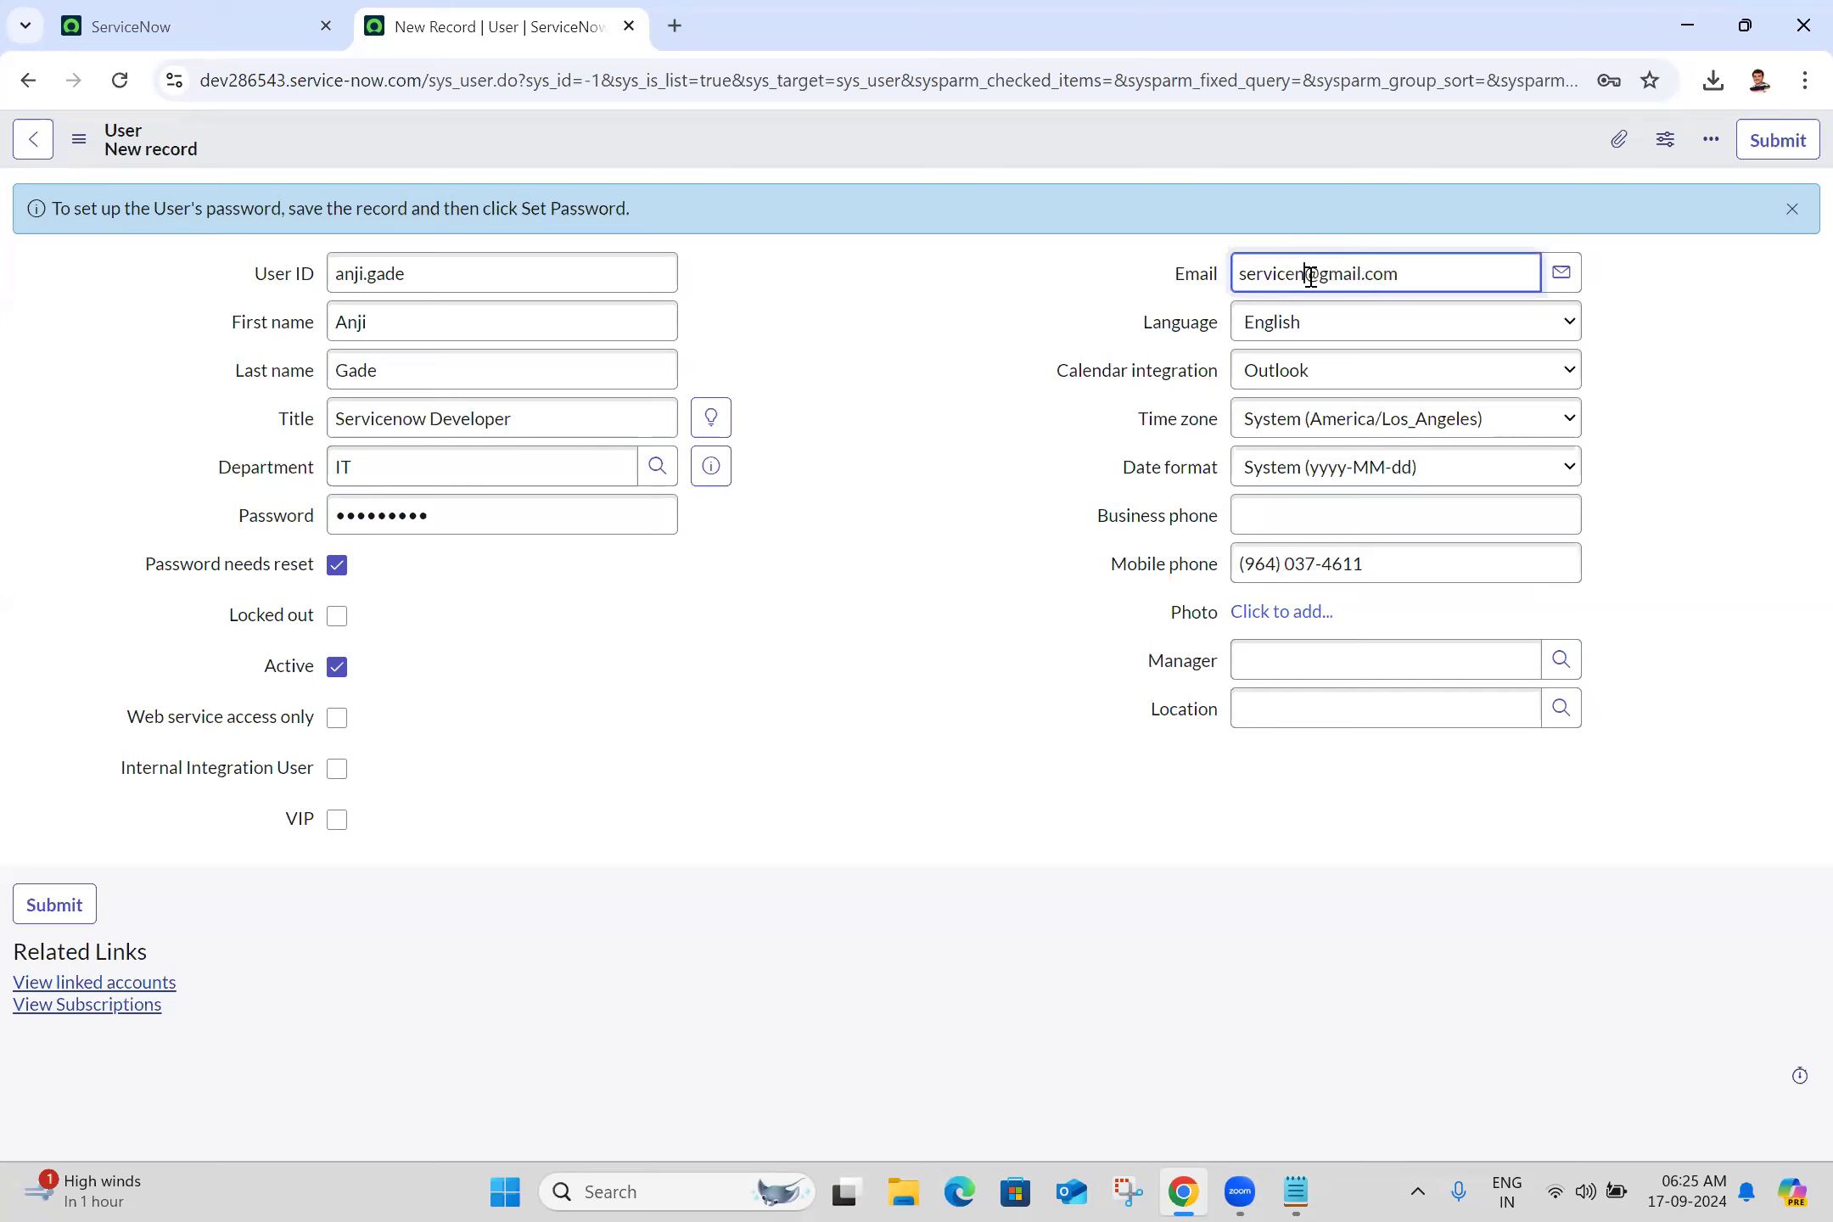
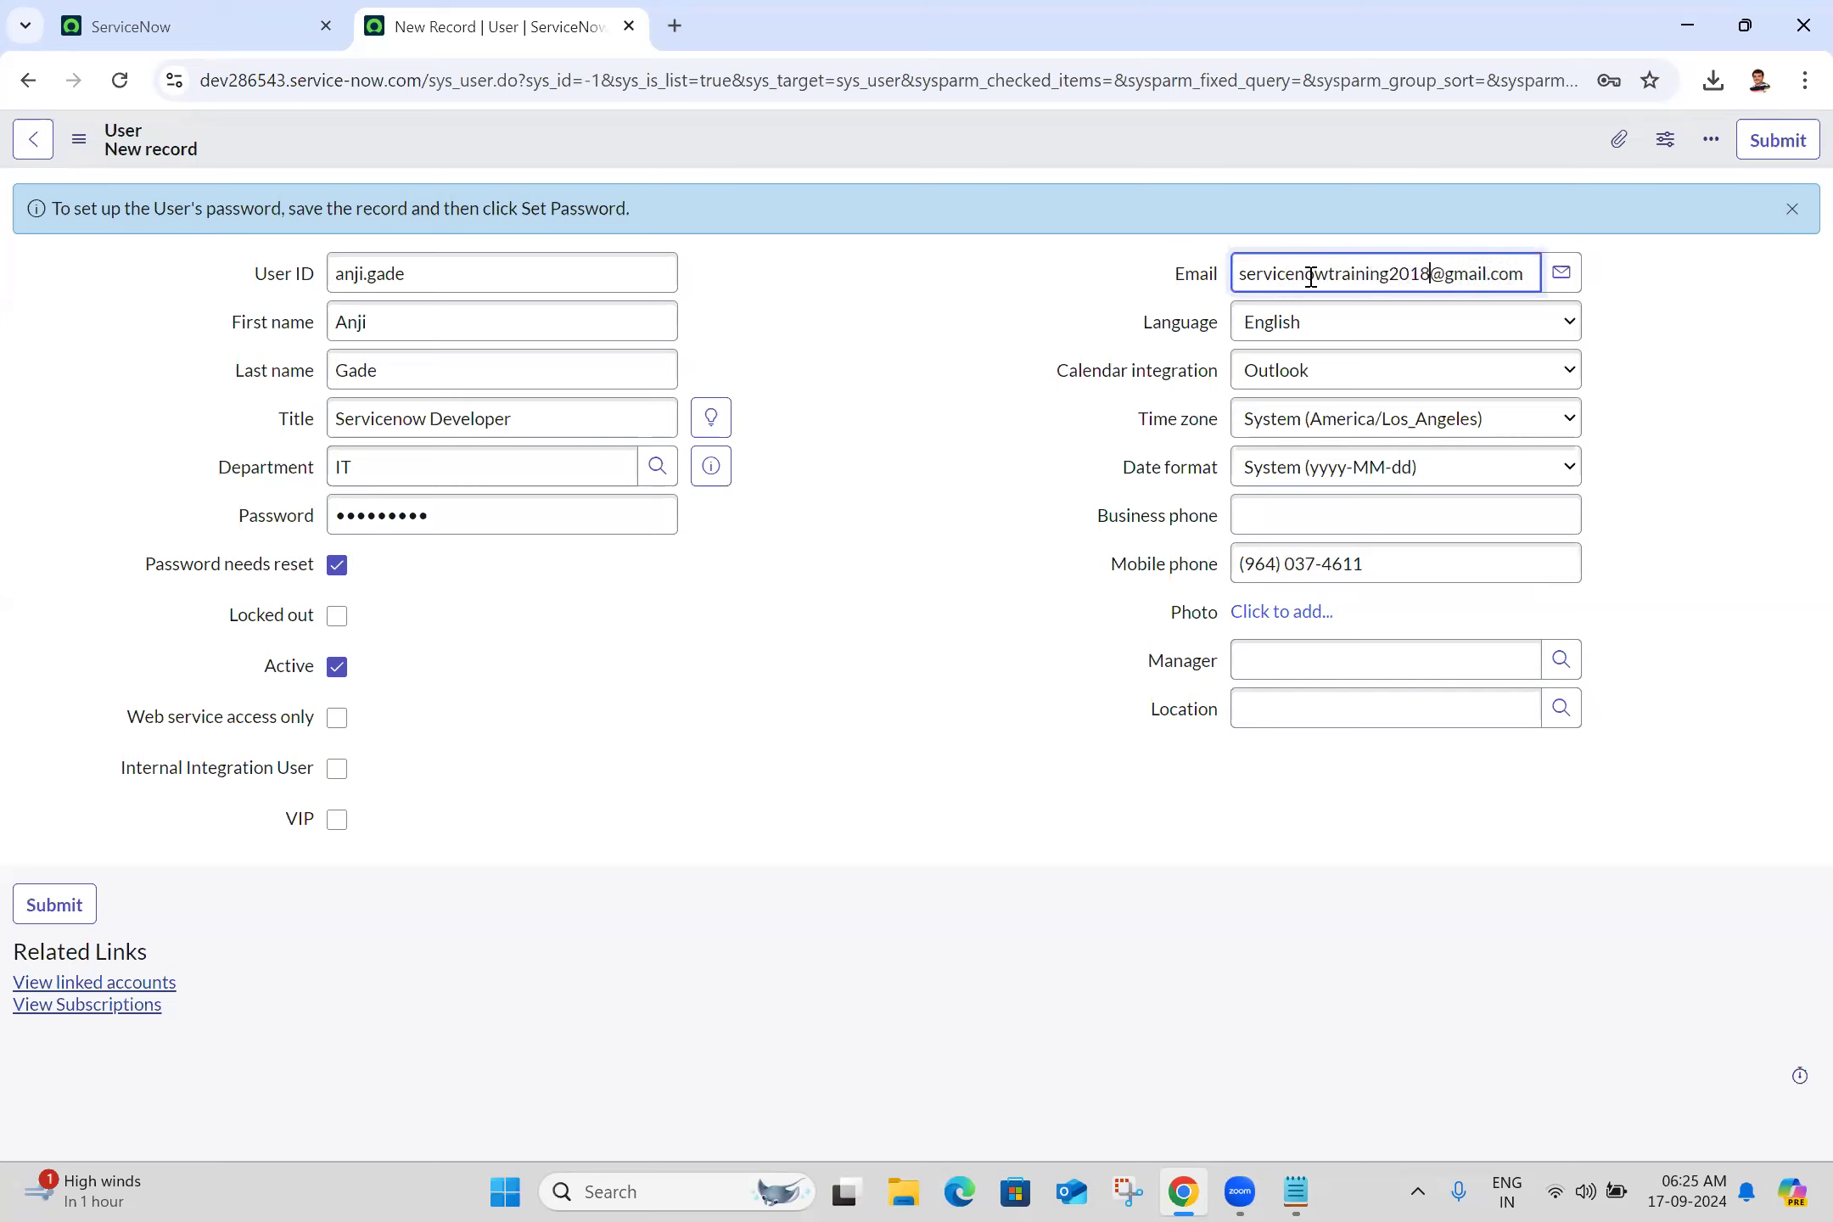
left_click(939, 338)
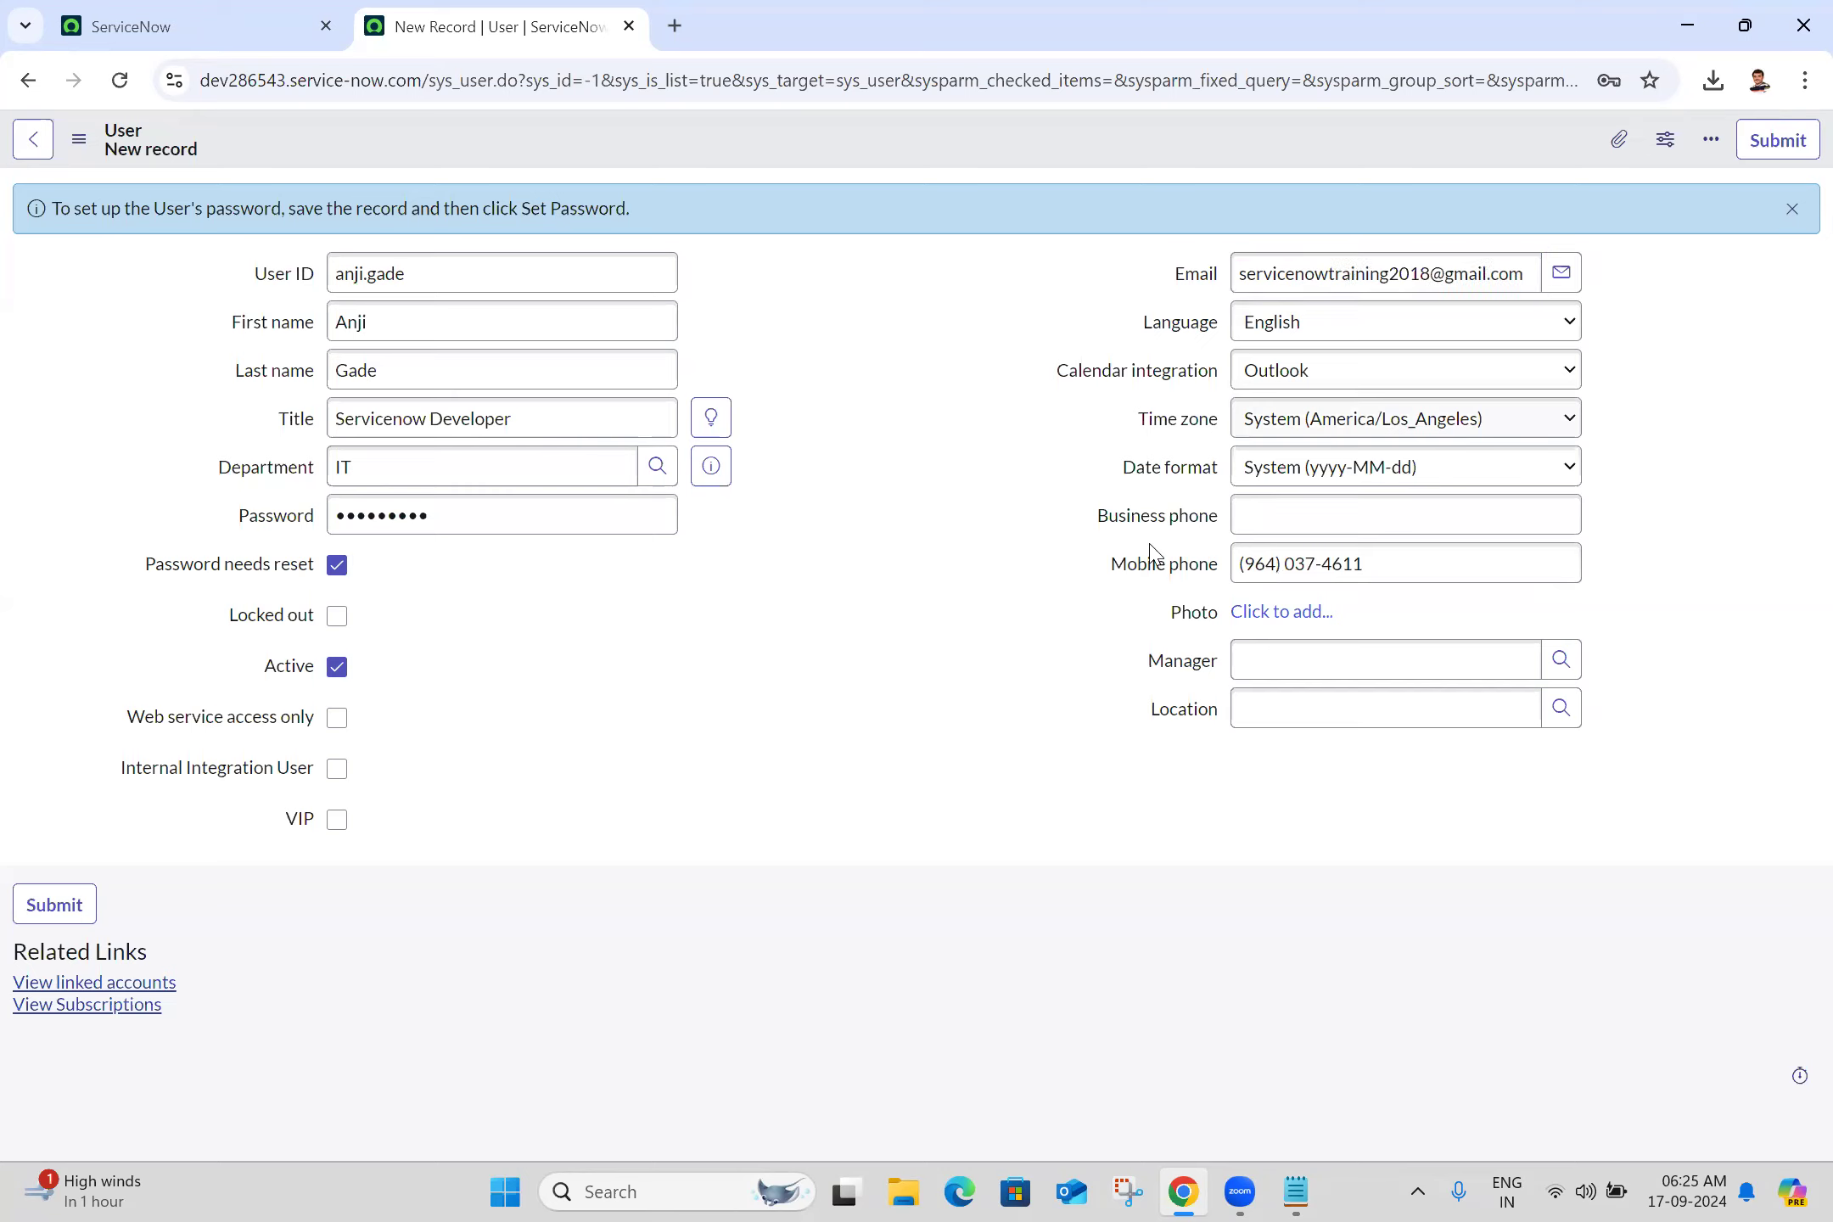
left_click(1277, 668)
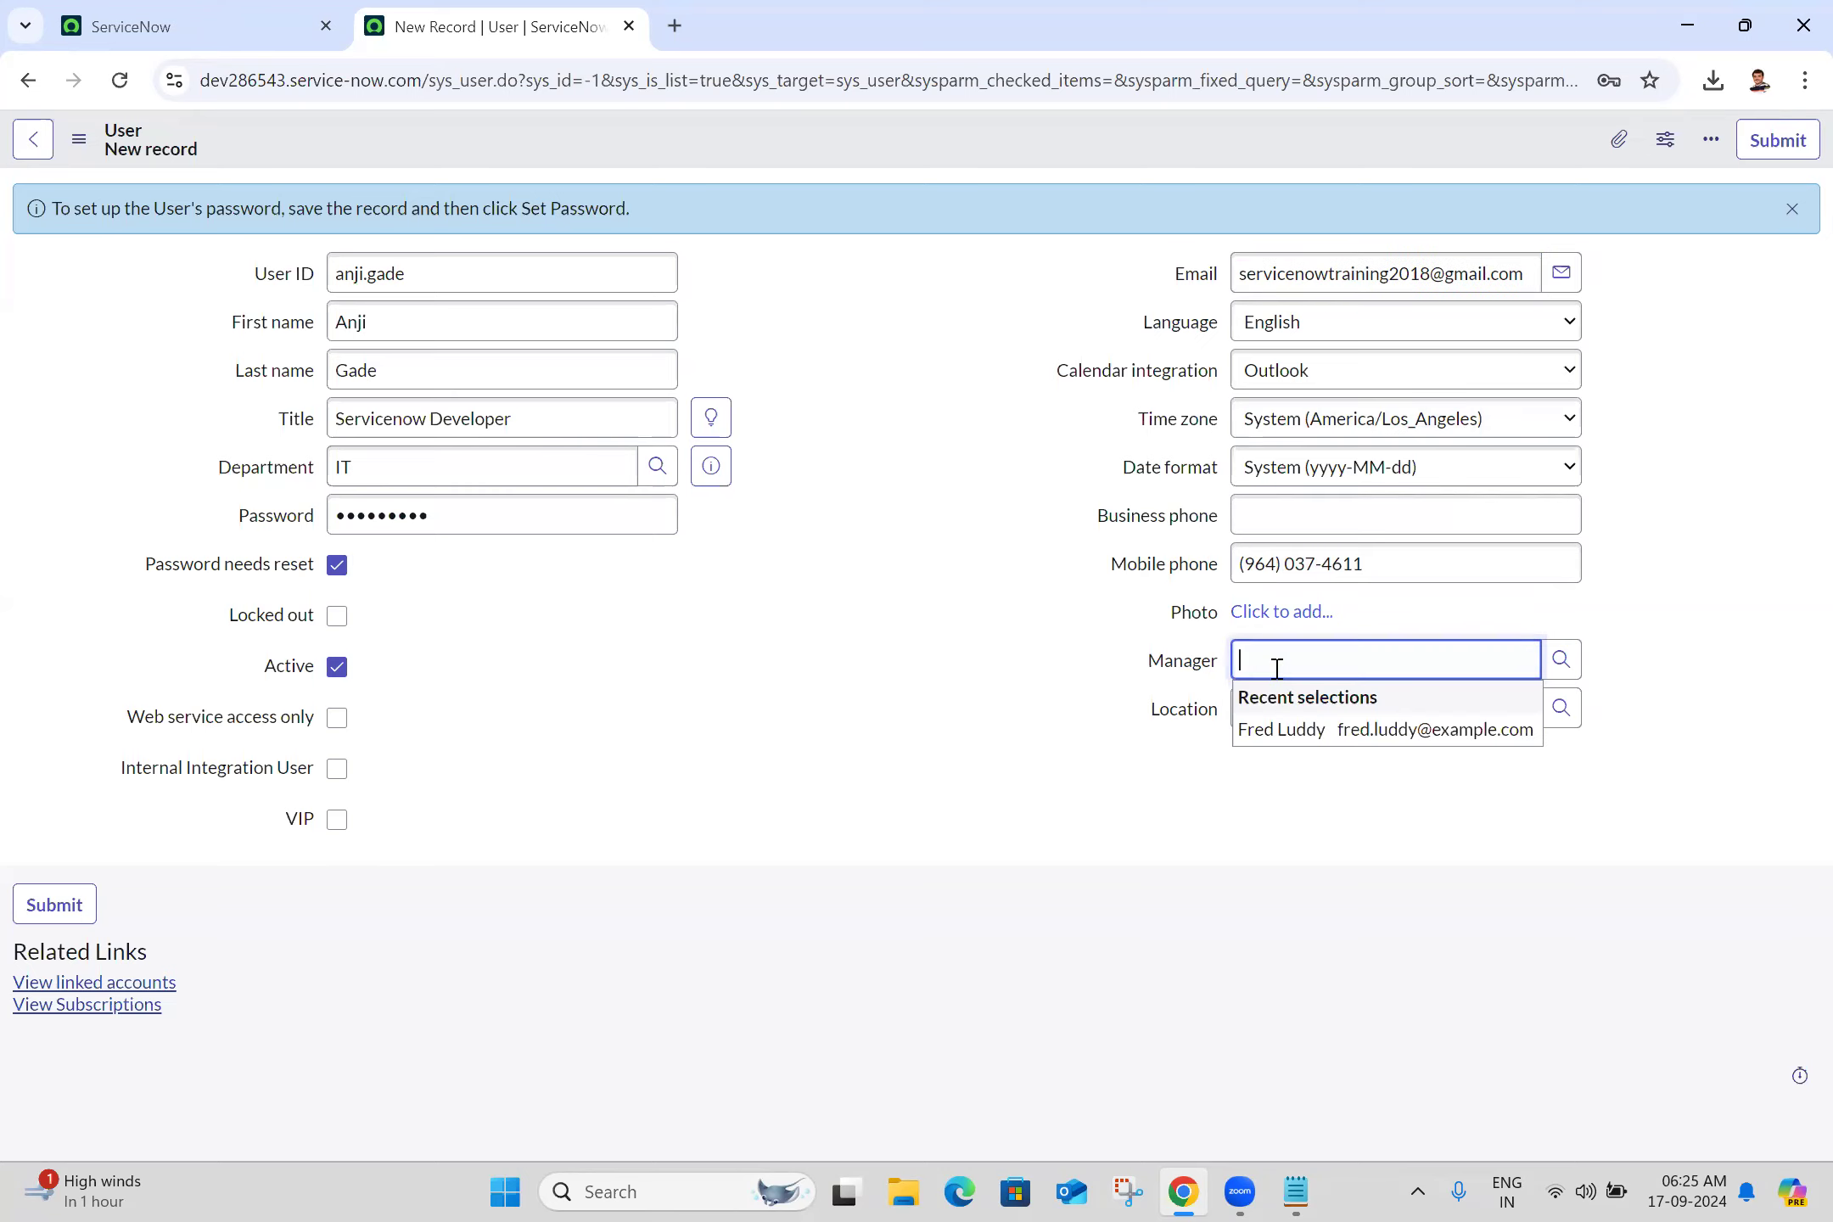
Pick the manager from the lookup suggestions and set the location to Hyderabad
type("abel")
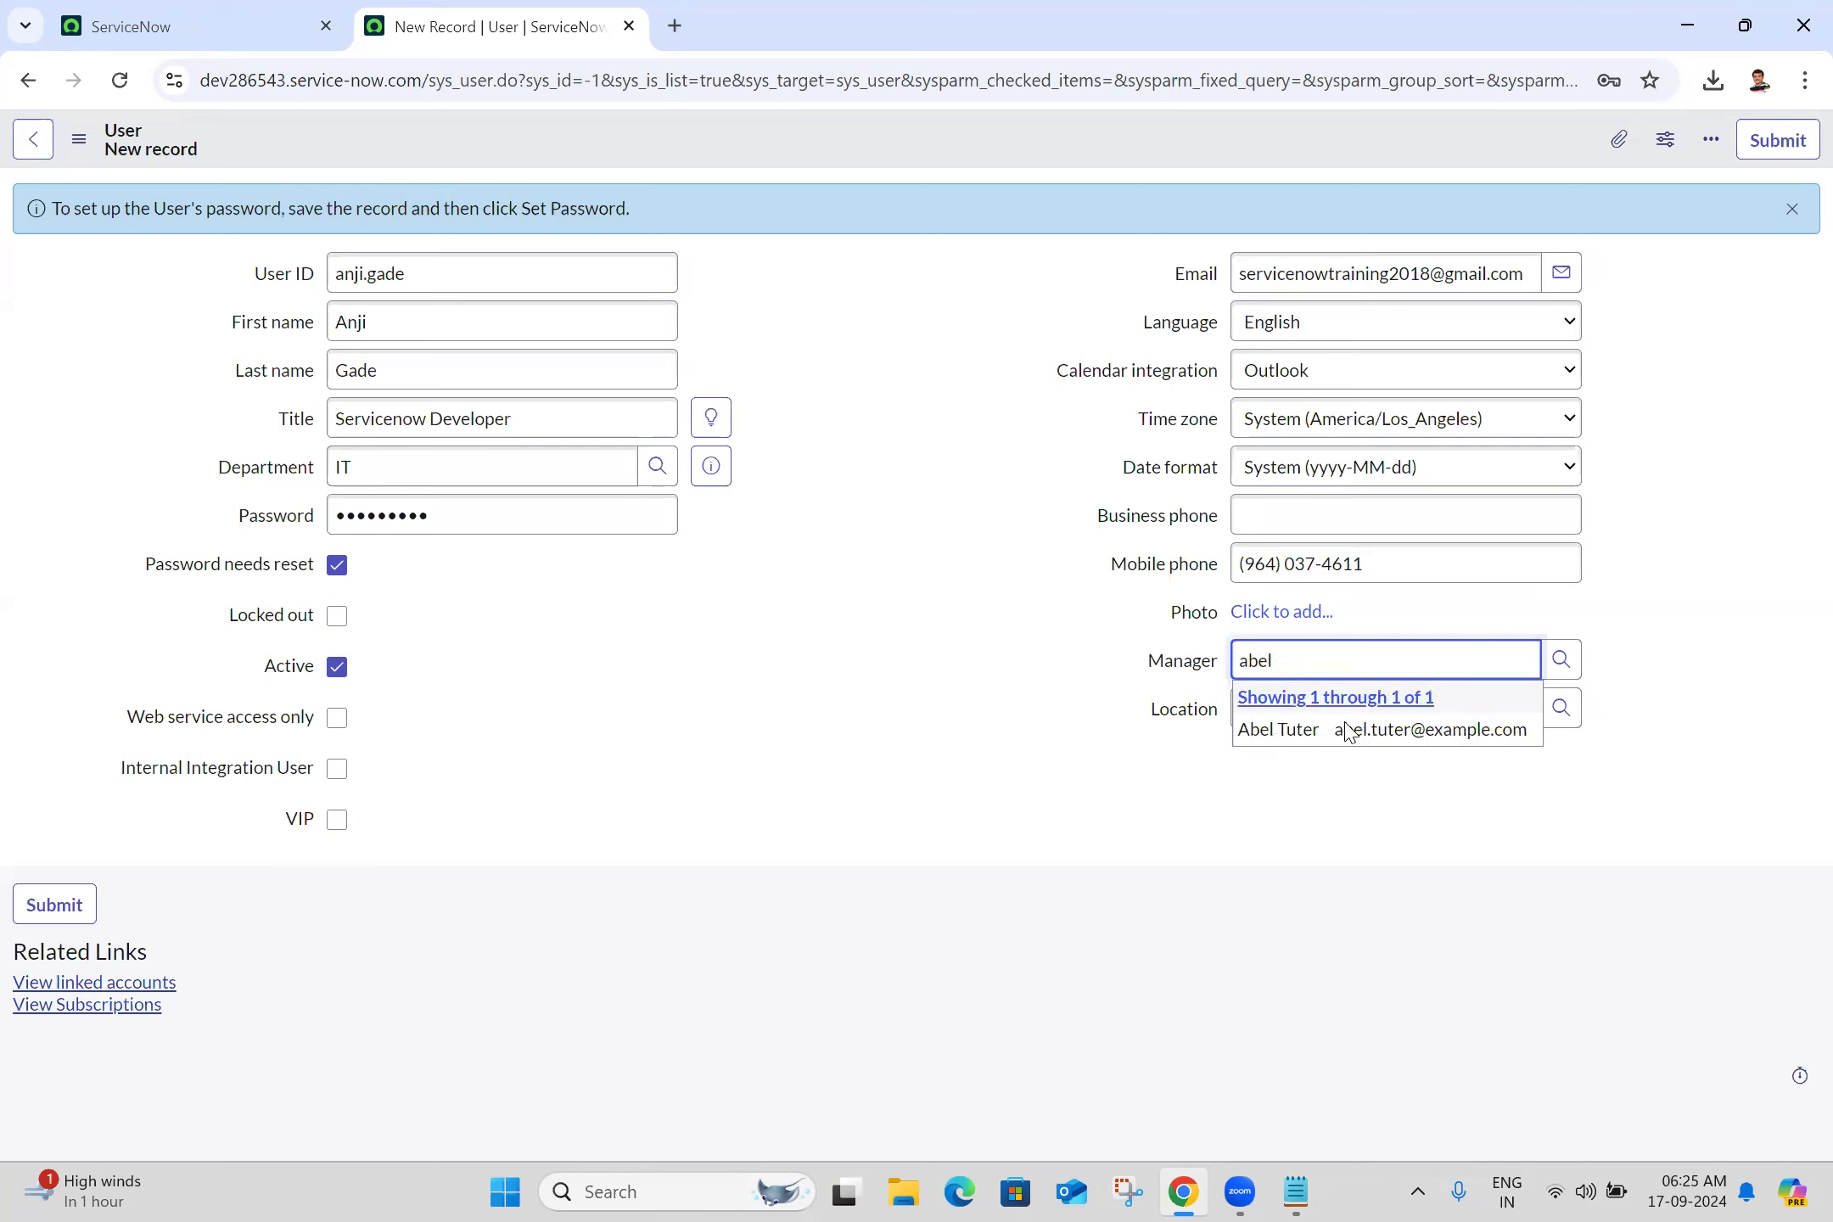
left_click(1341, 738)
left_click(1391, 691)
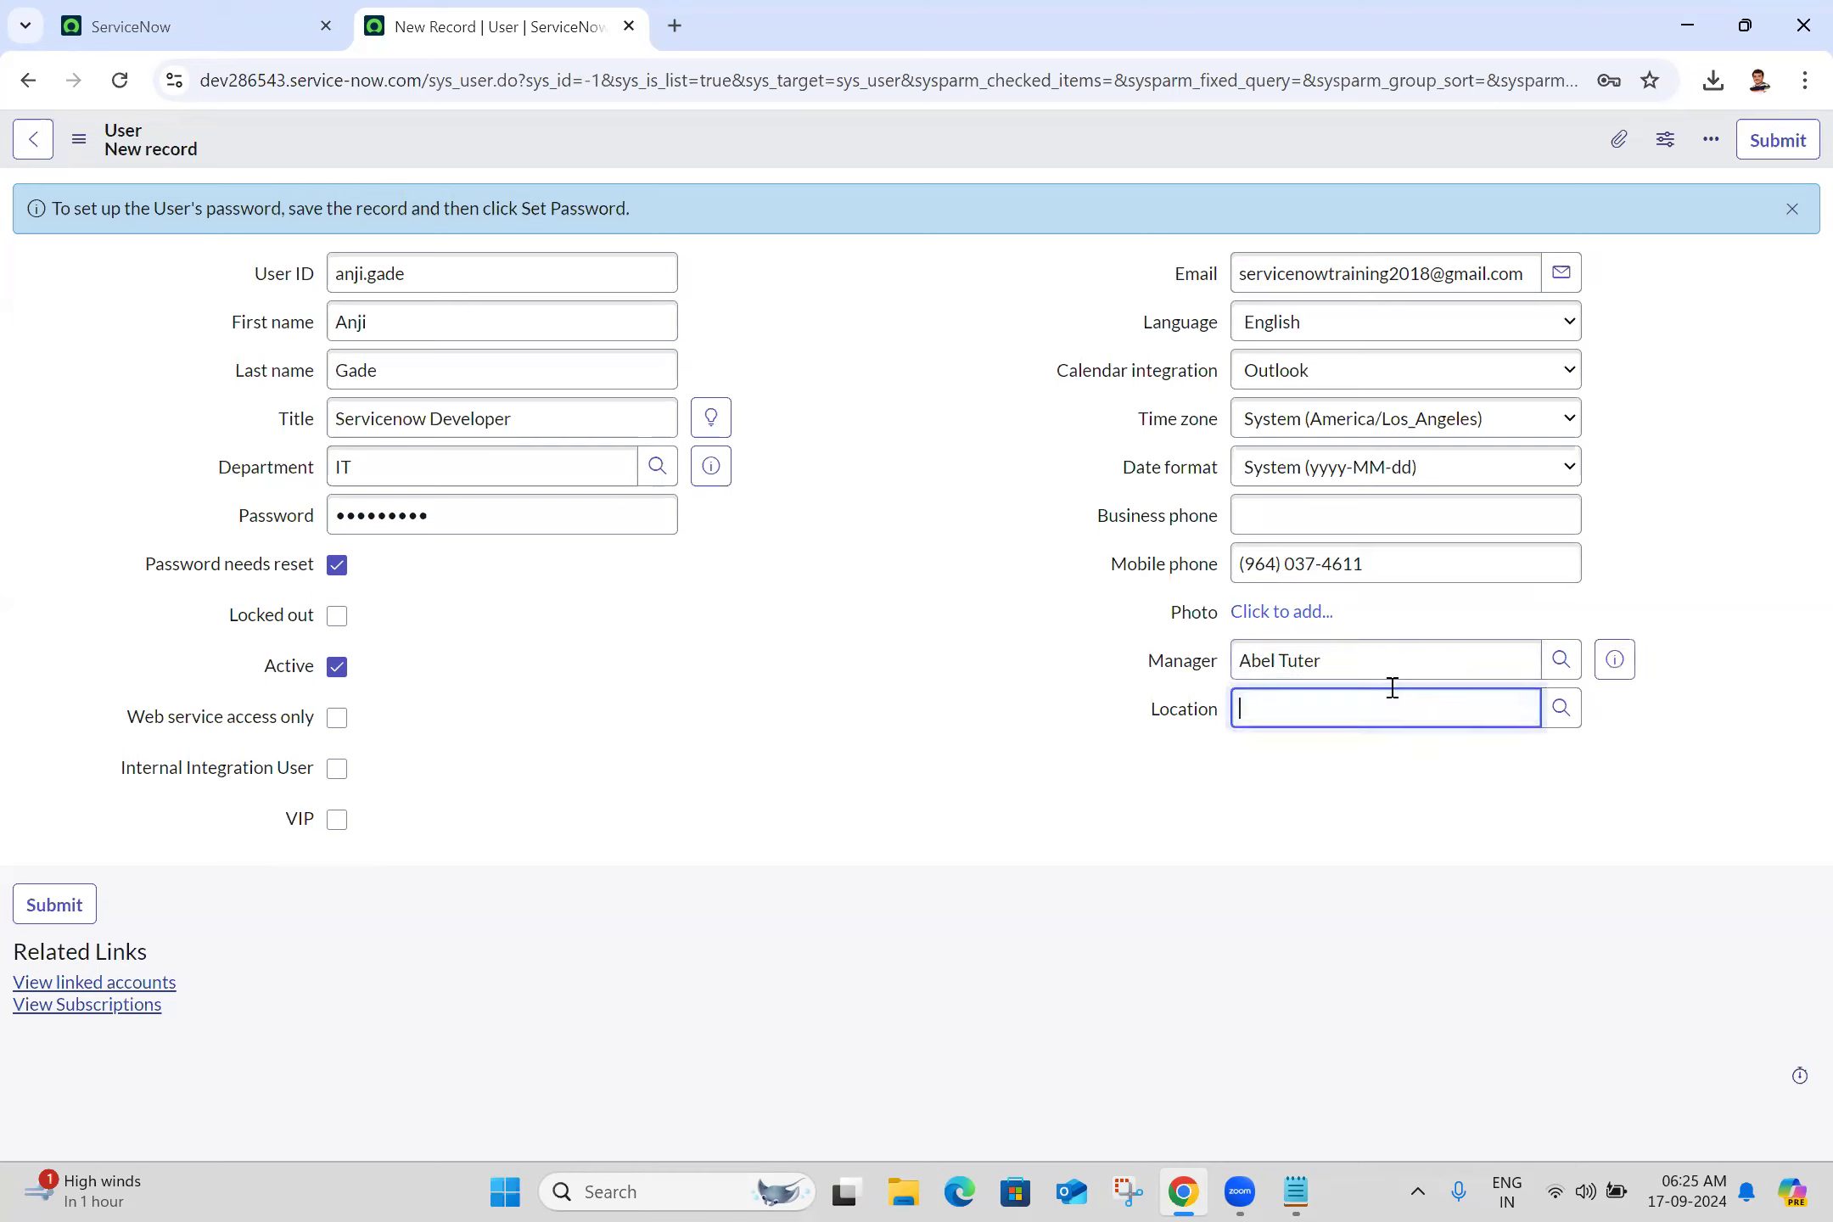
type("hyder")
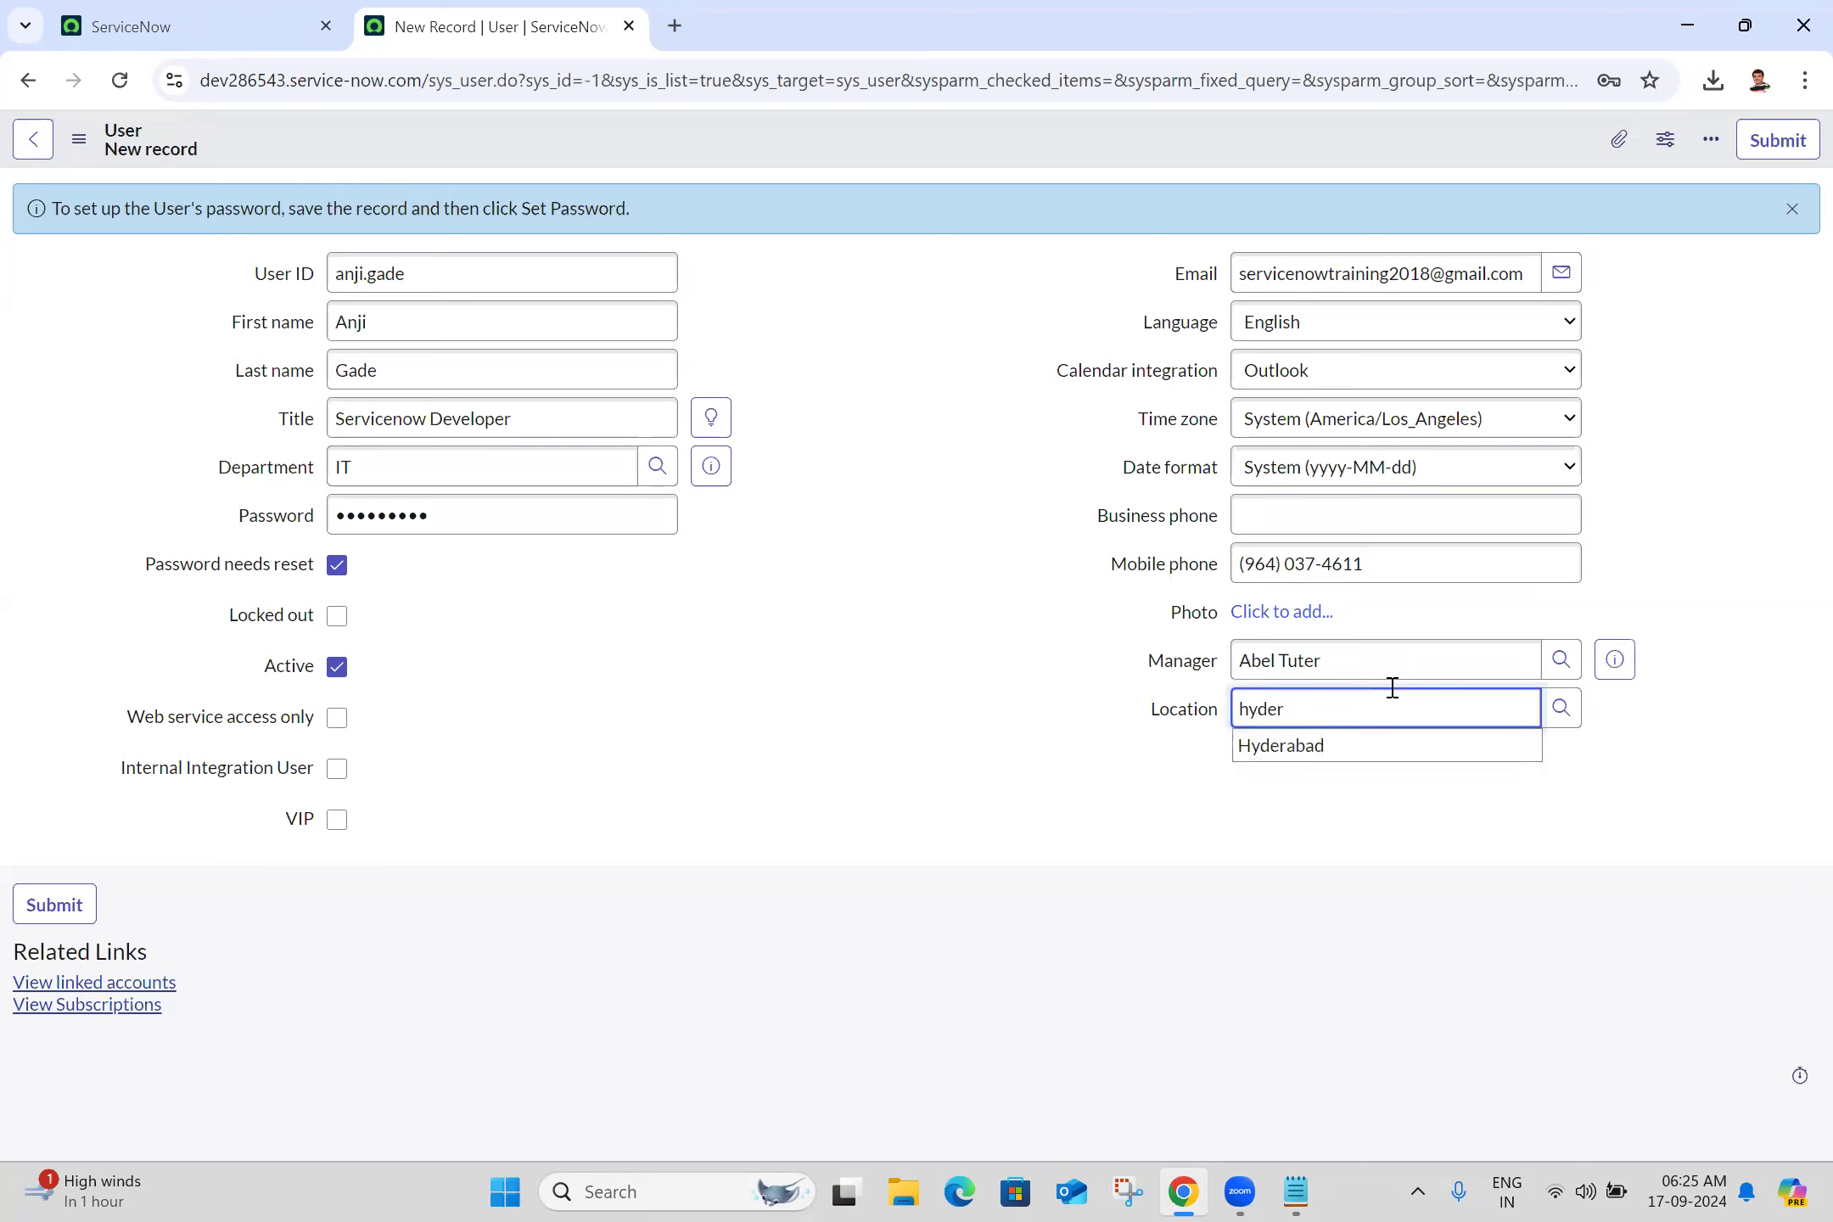
left_click(1344, 751)
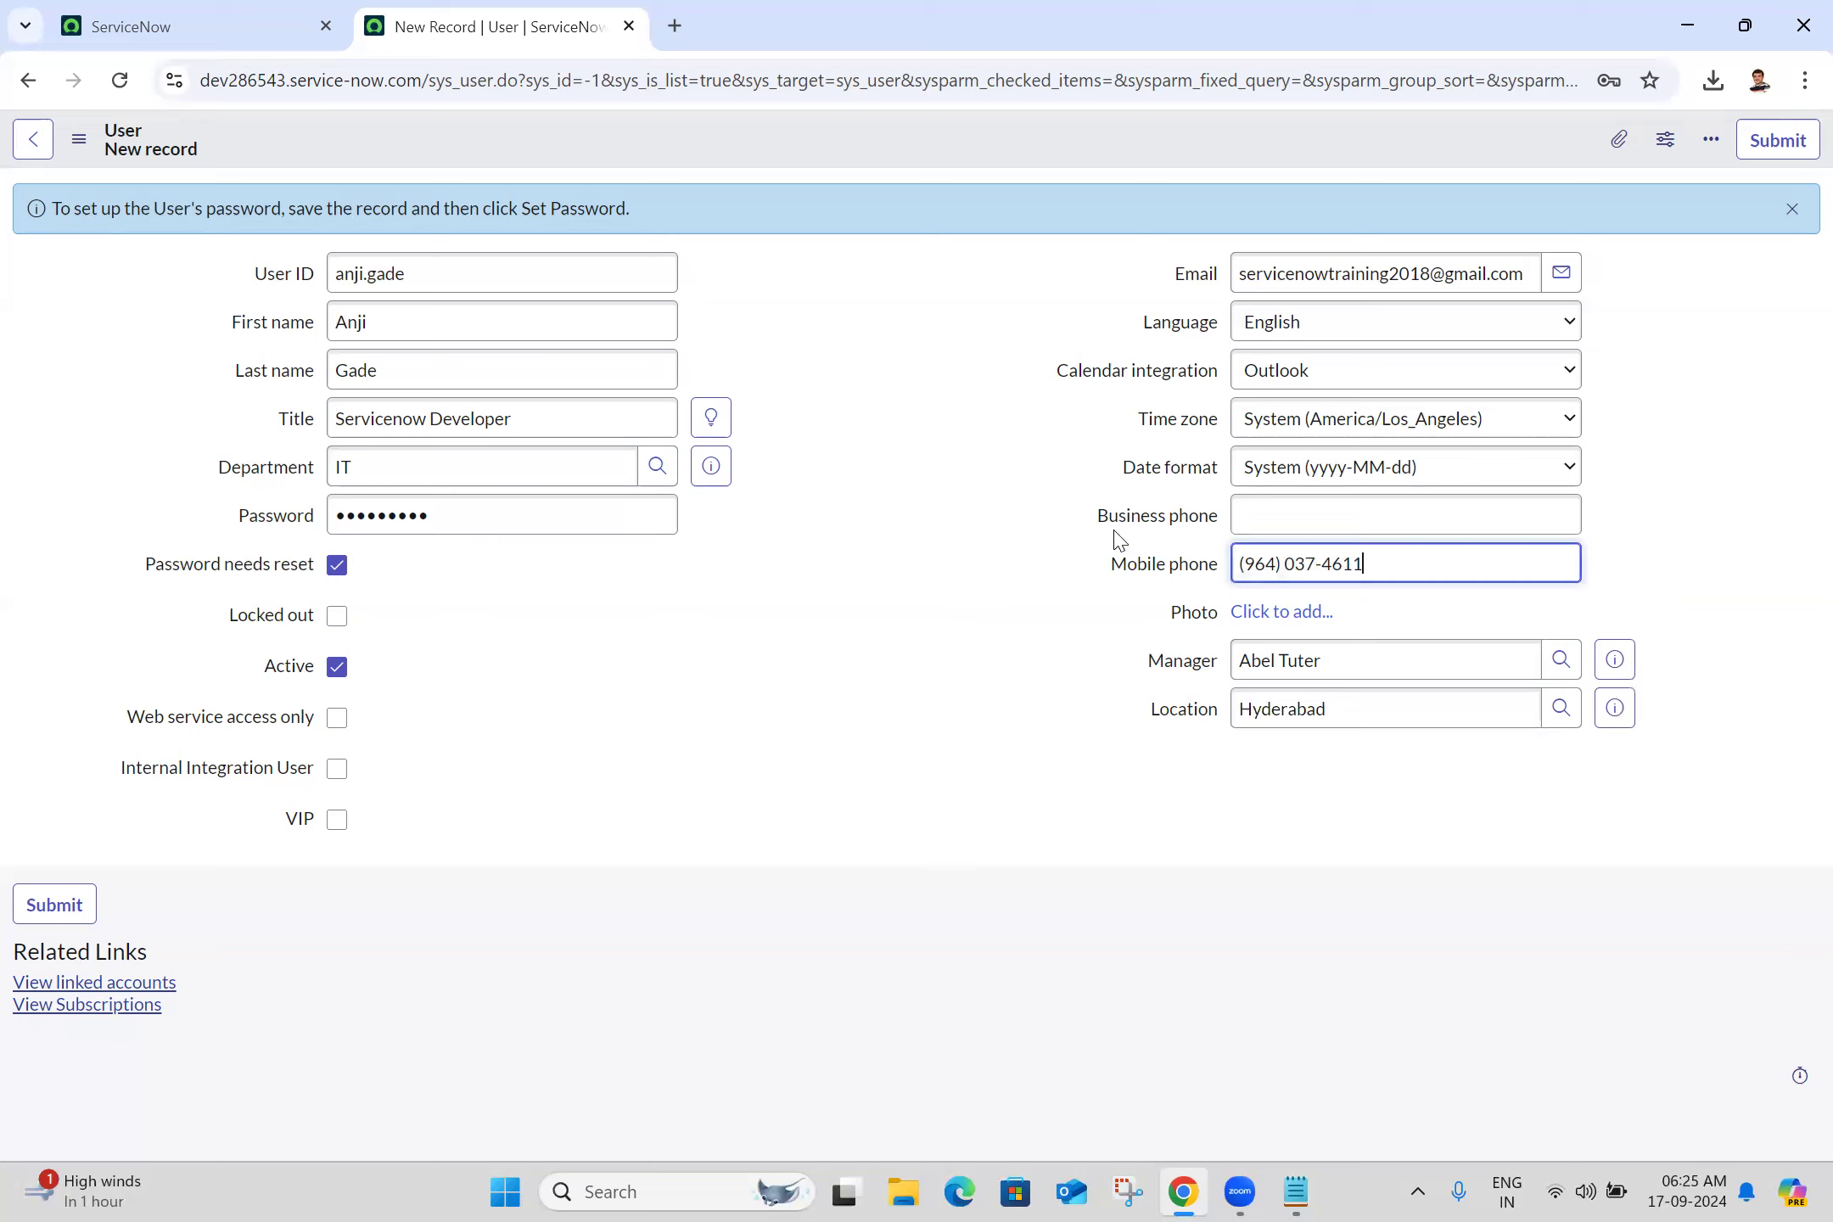
left_click(80, 141)
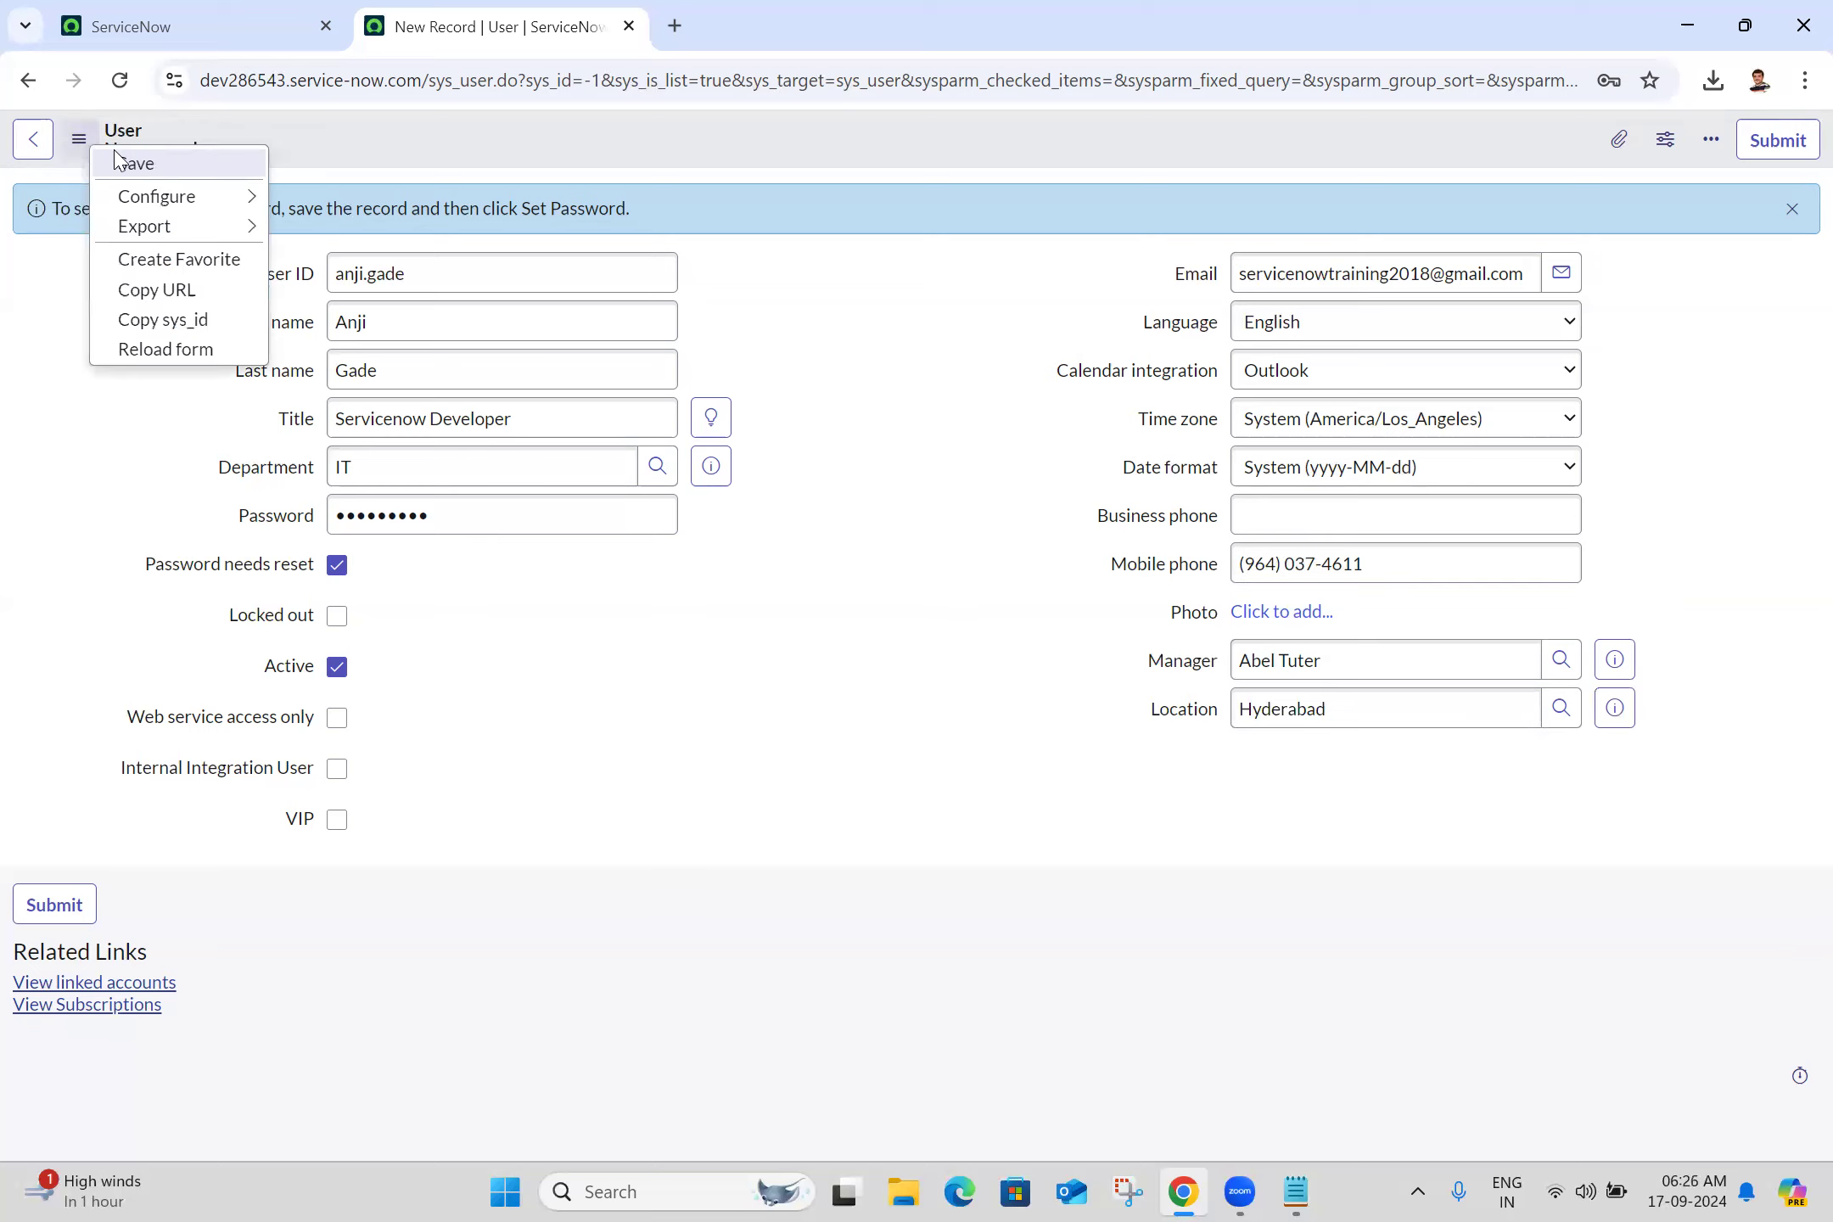
Attempt to save the user, decline storing the password, read the user-data password error, and go back
left_click(134, 165)
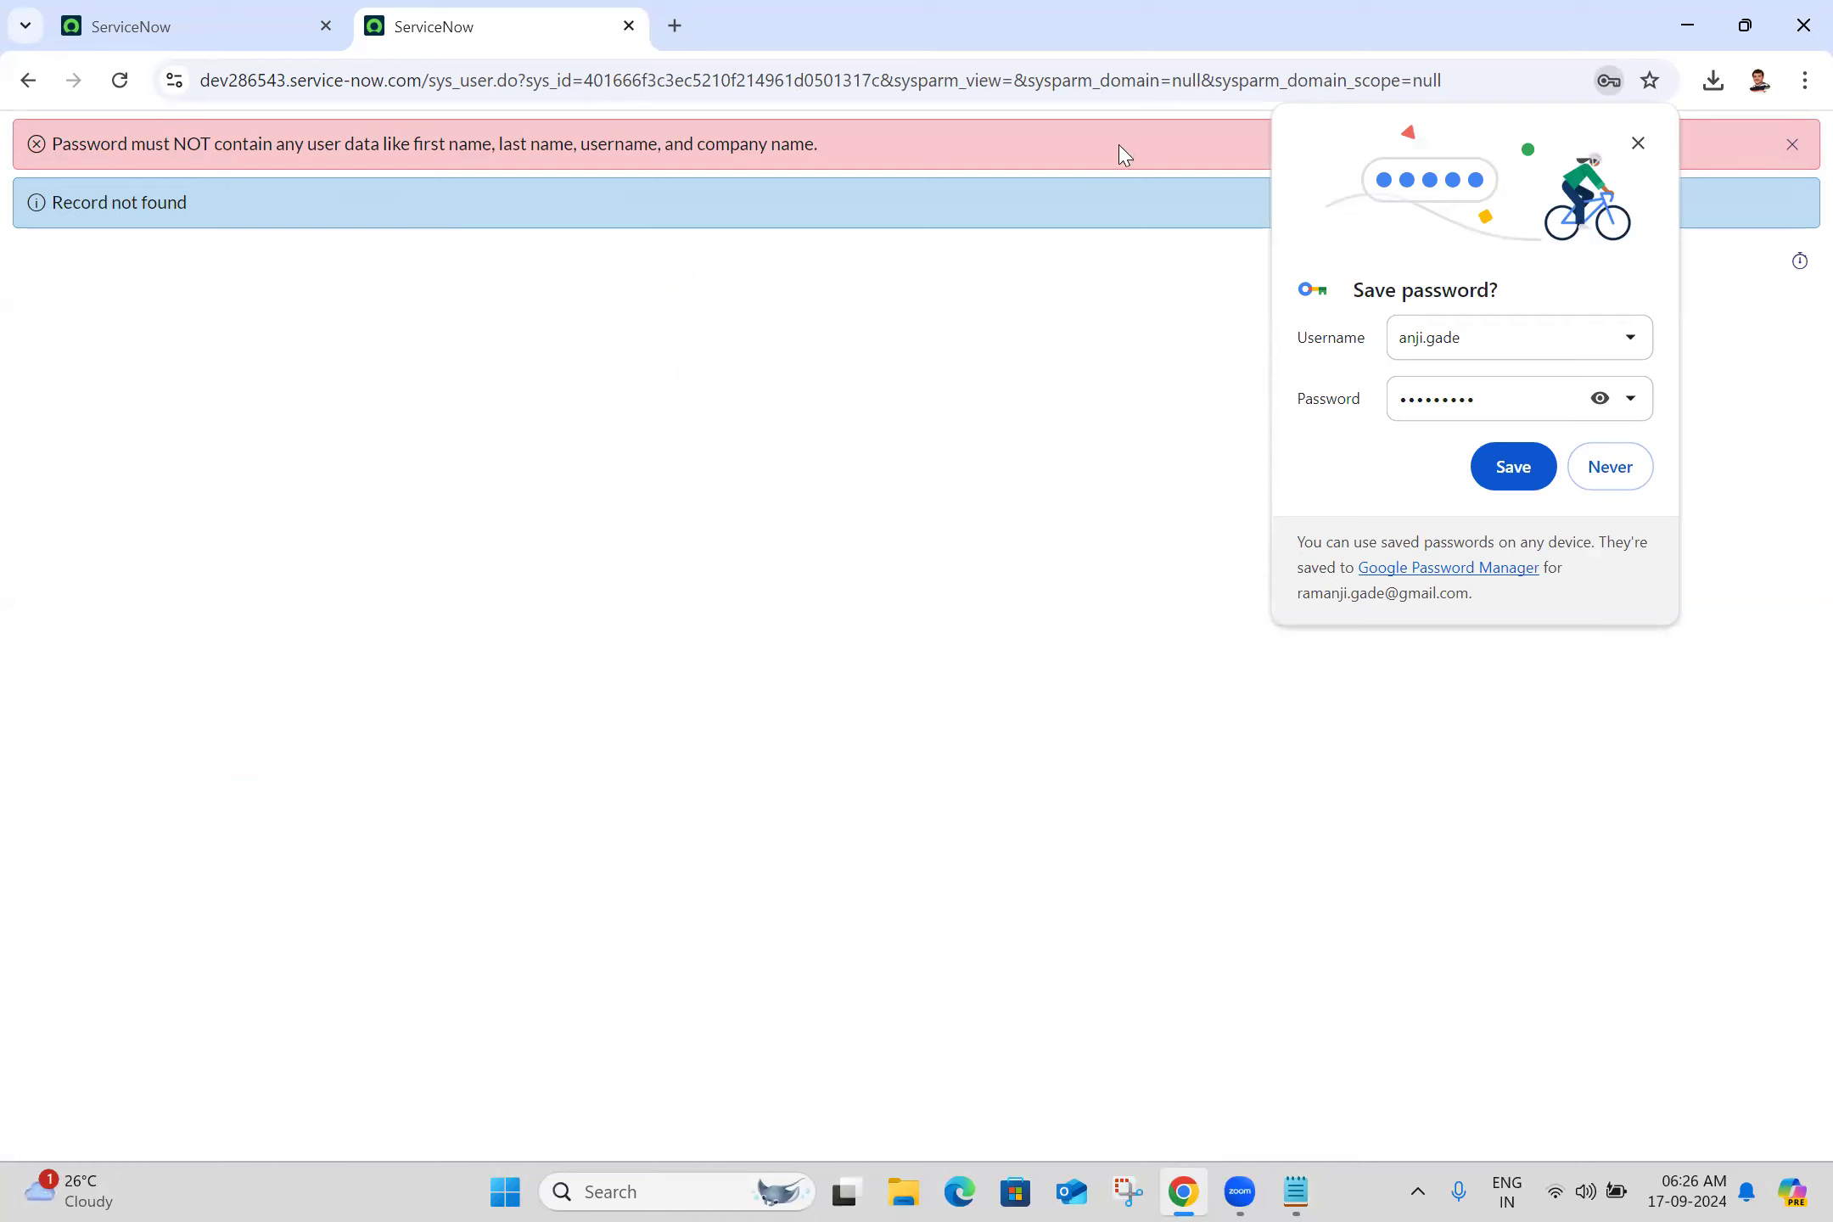
left_click(1618, 465)
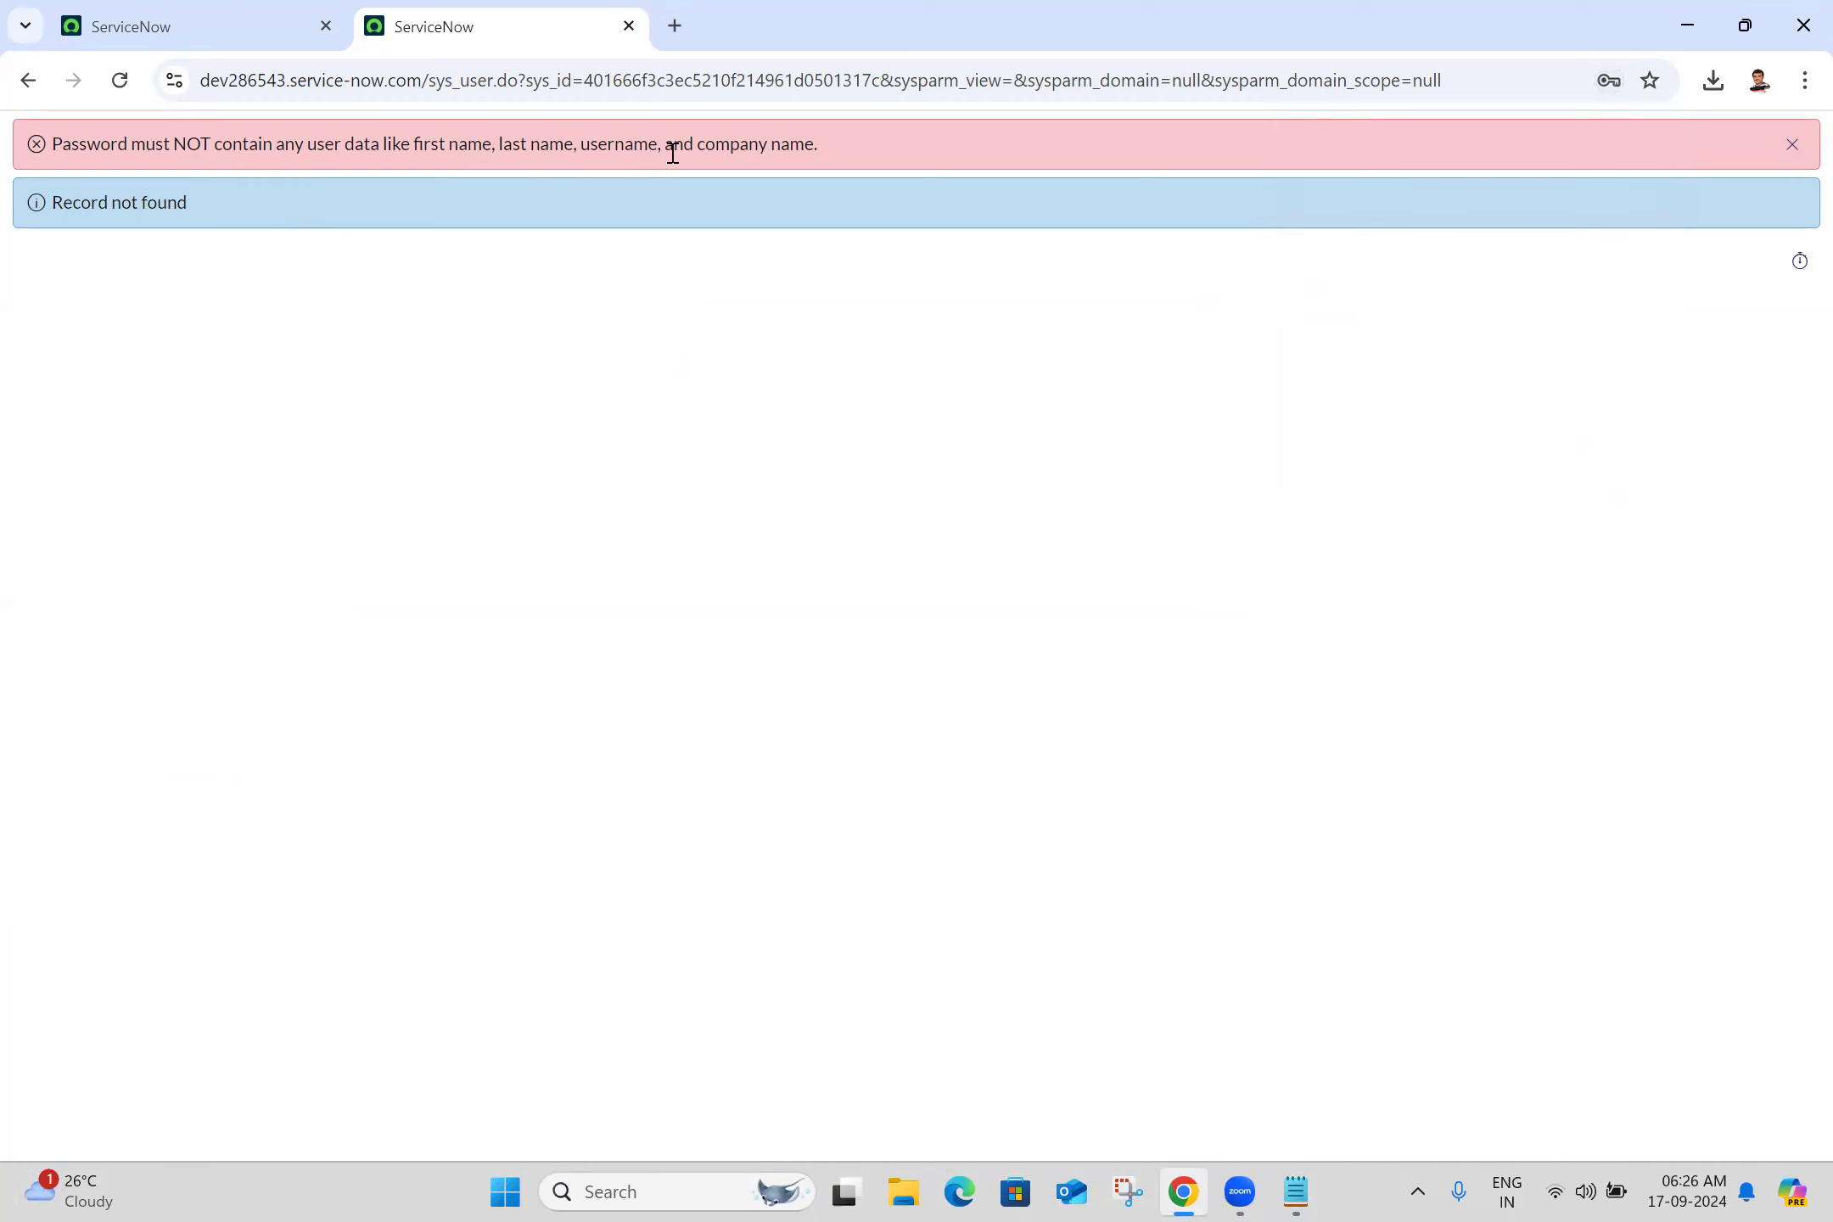
triple_click(834, 146)
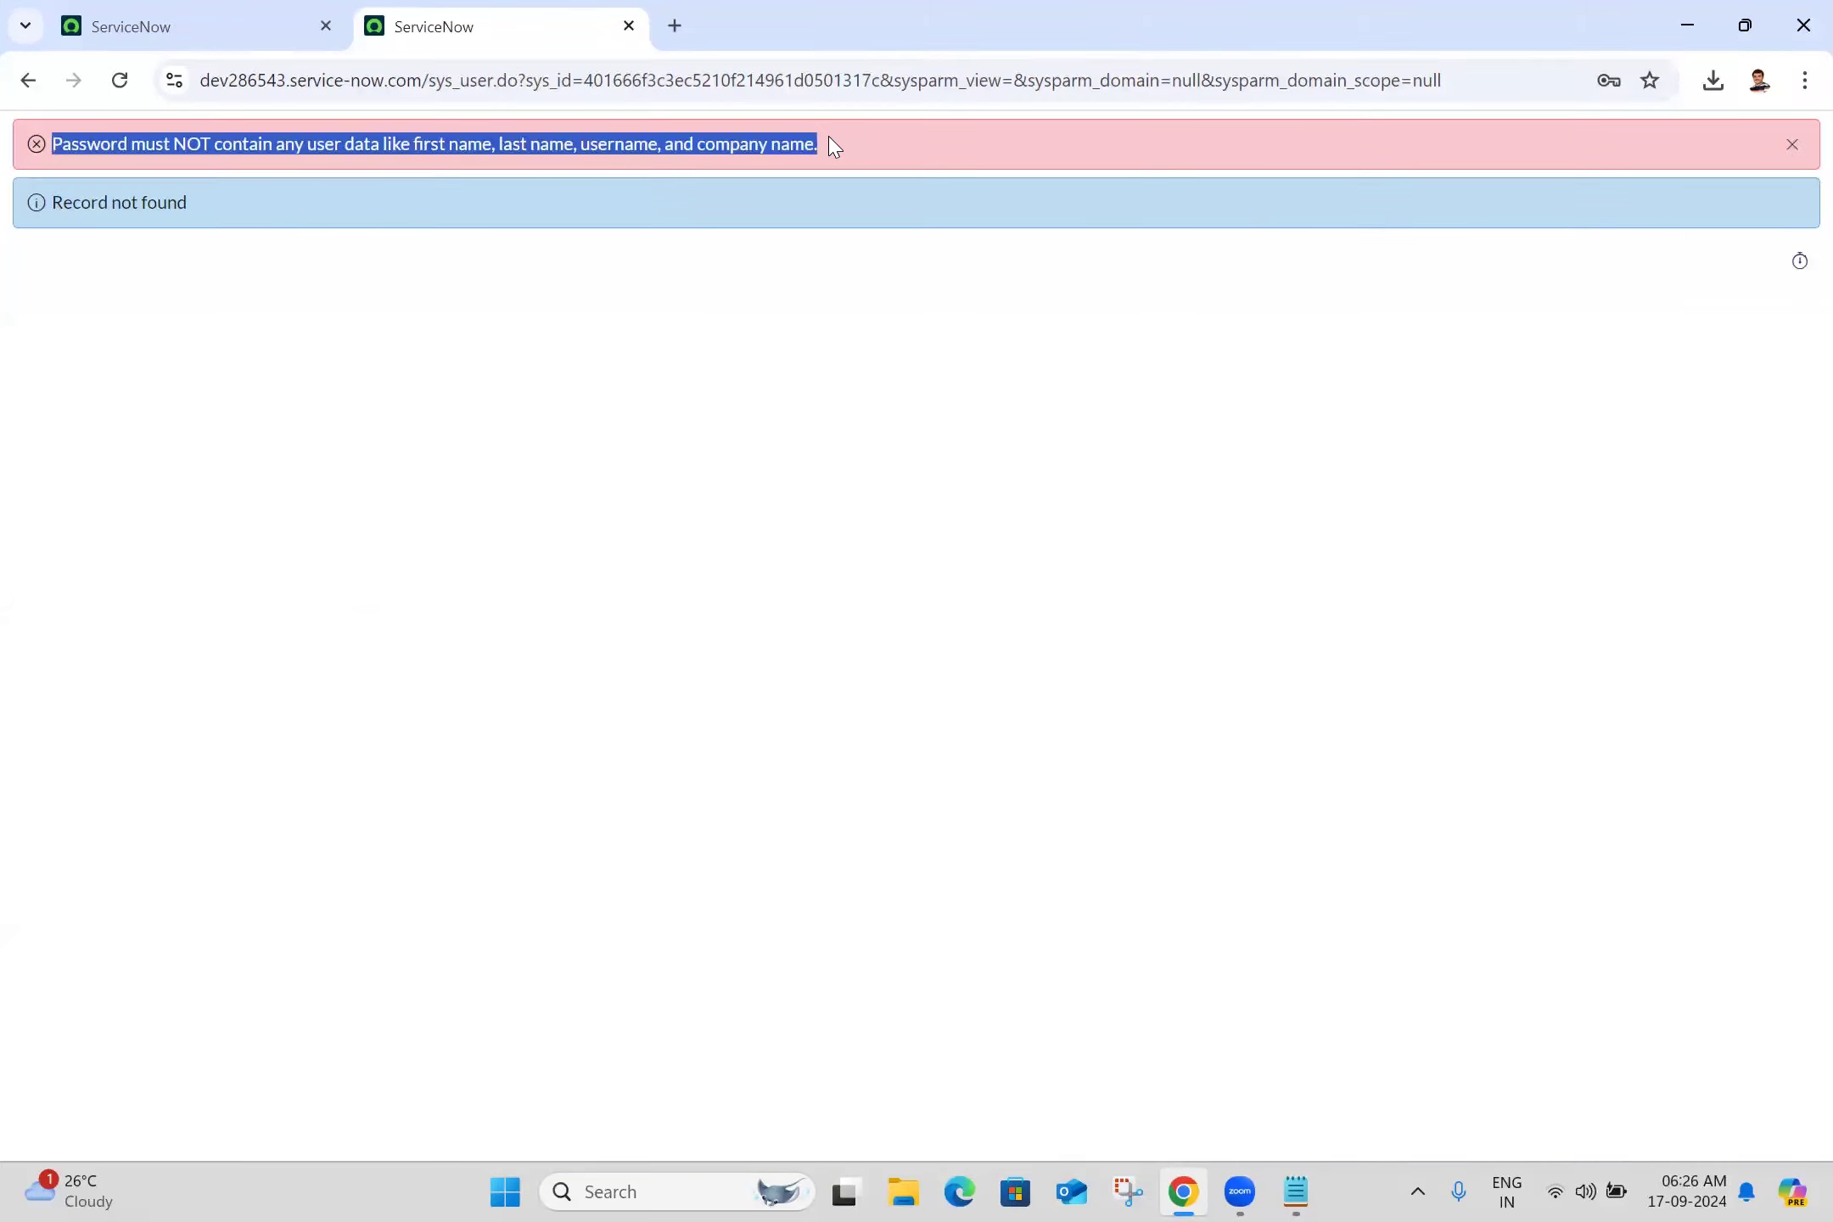
left_click(832, 144)
triple_click(679, 146)
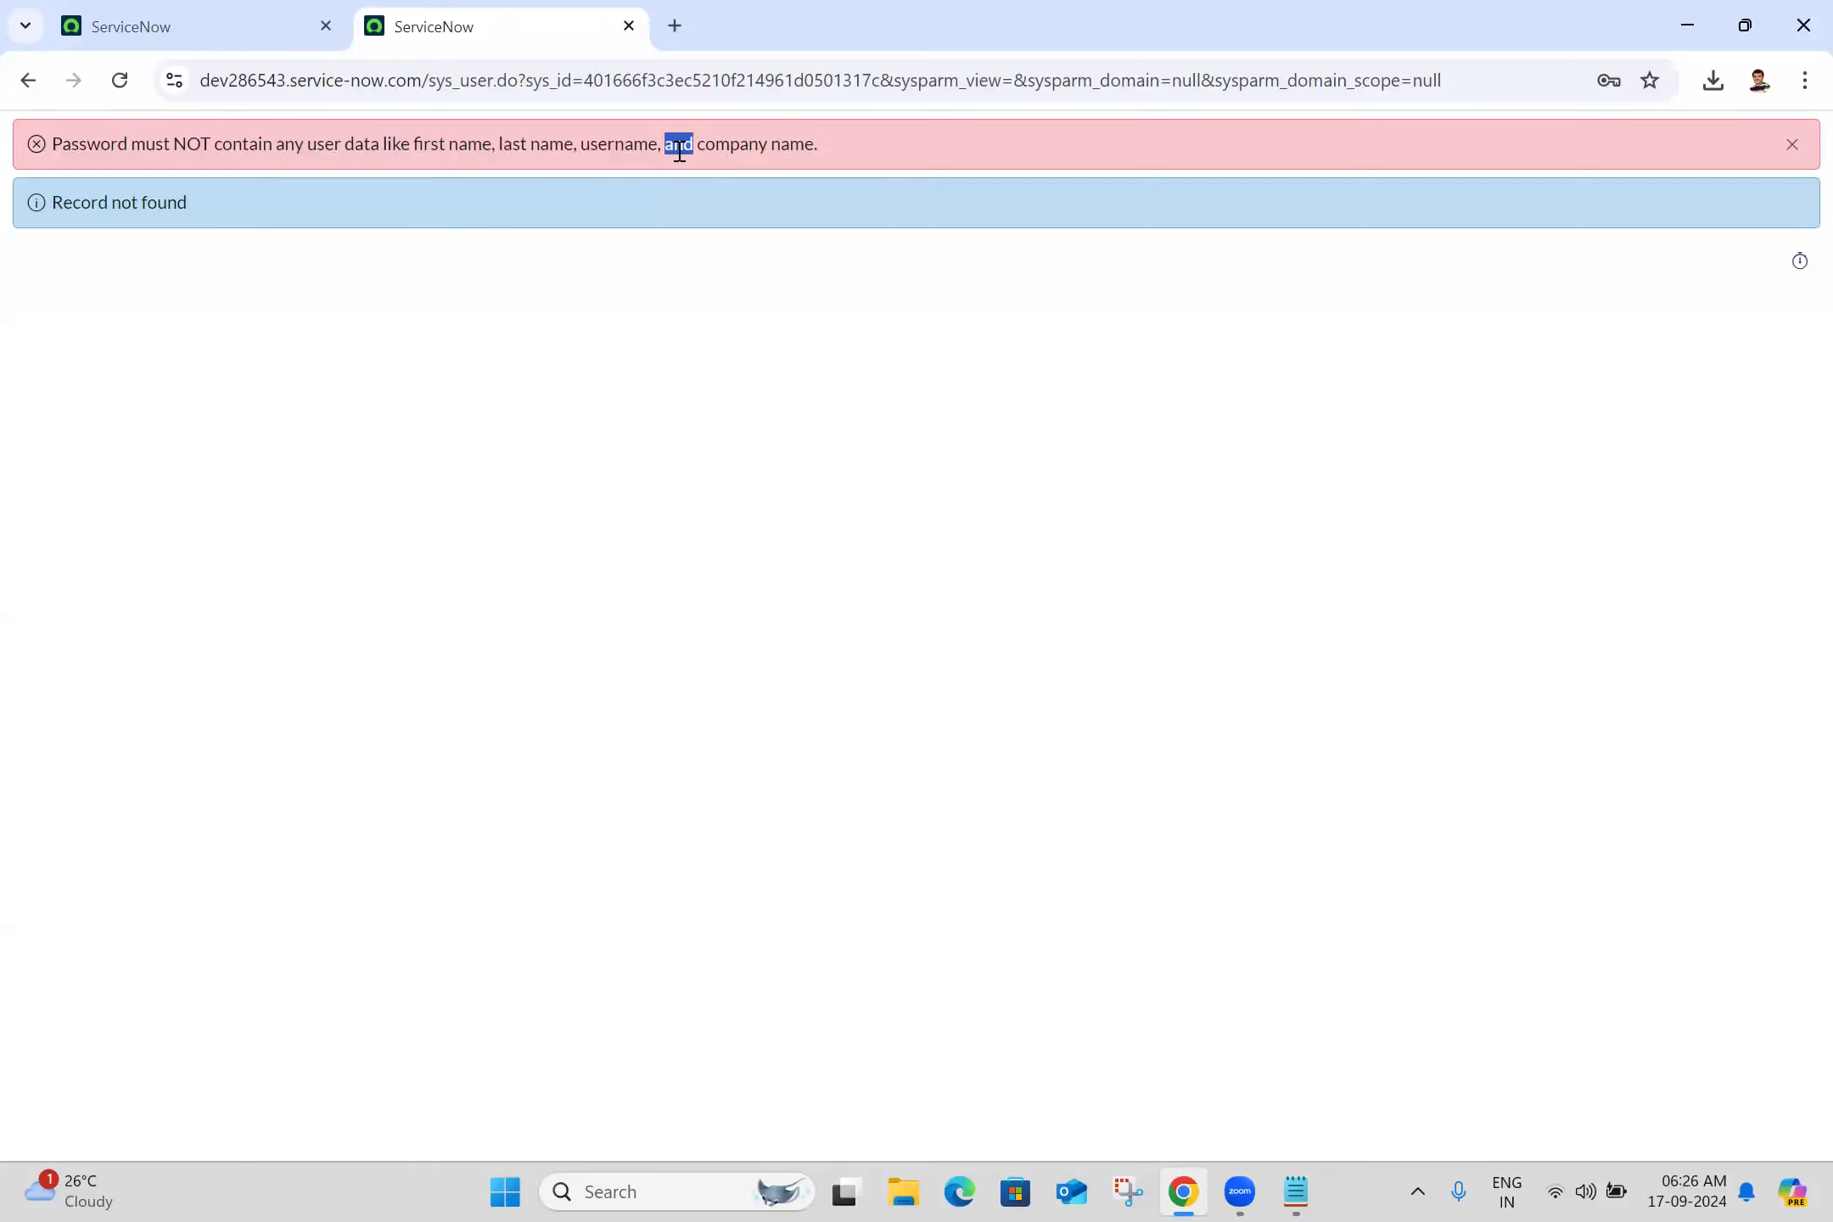
left_click(732, 405)
triple_click(404, 146)
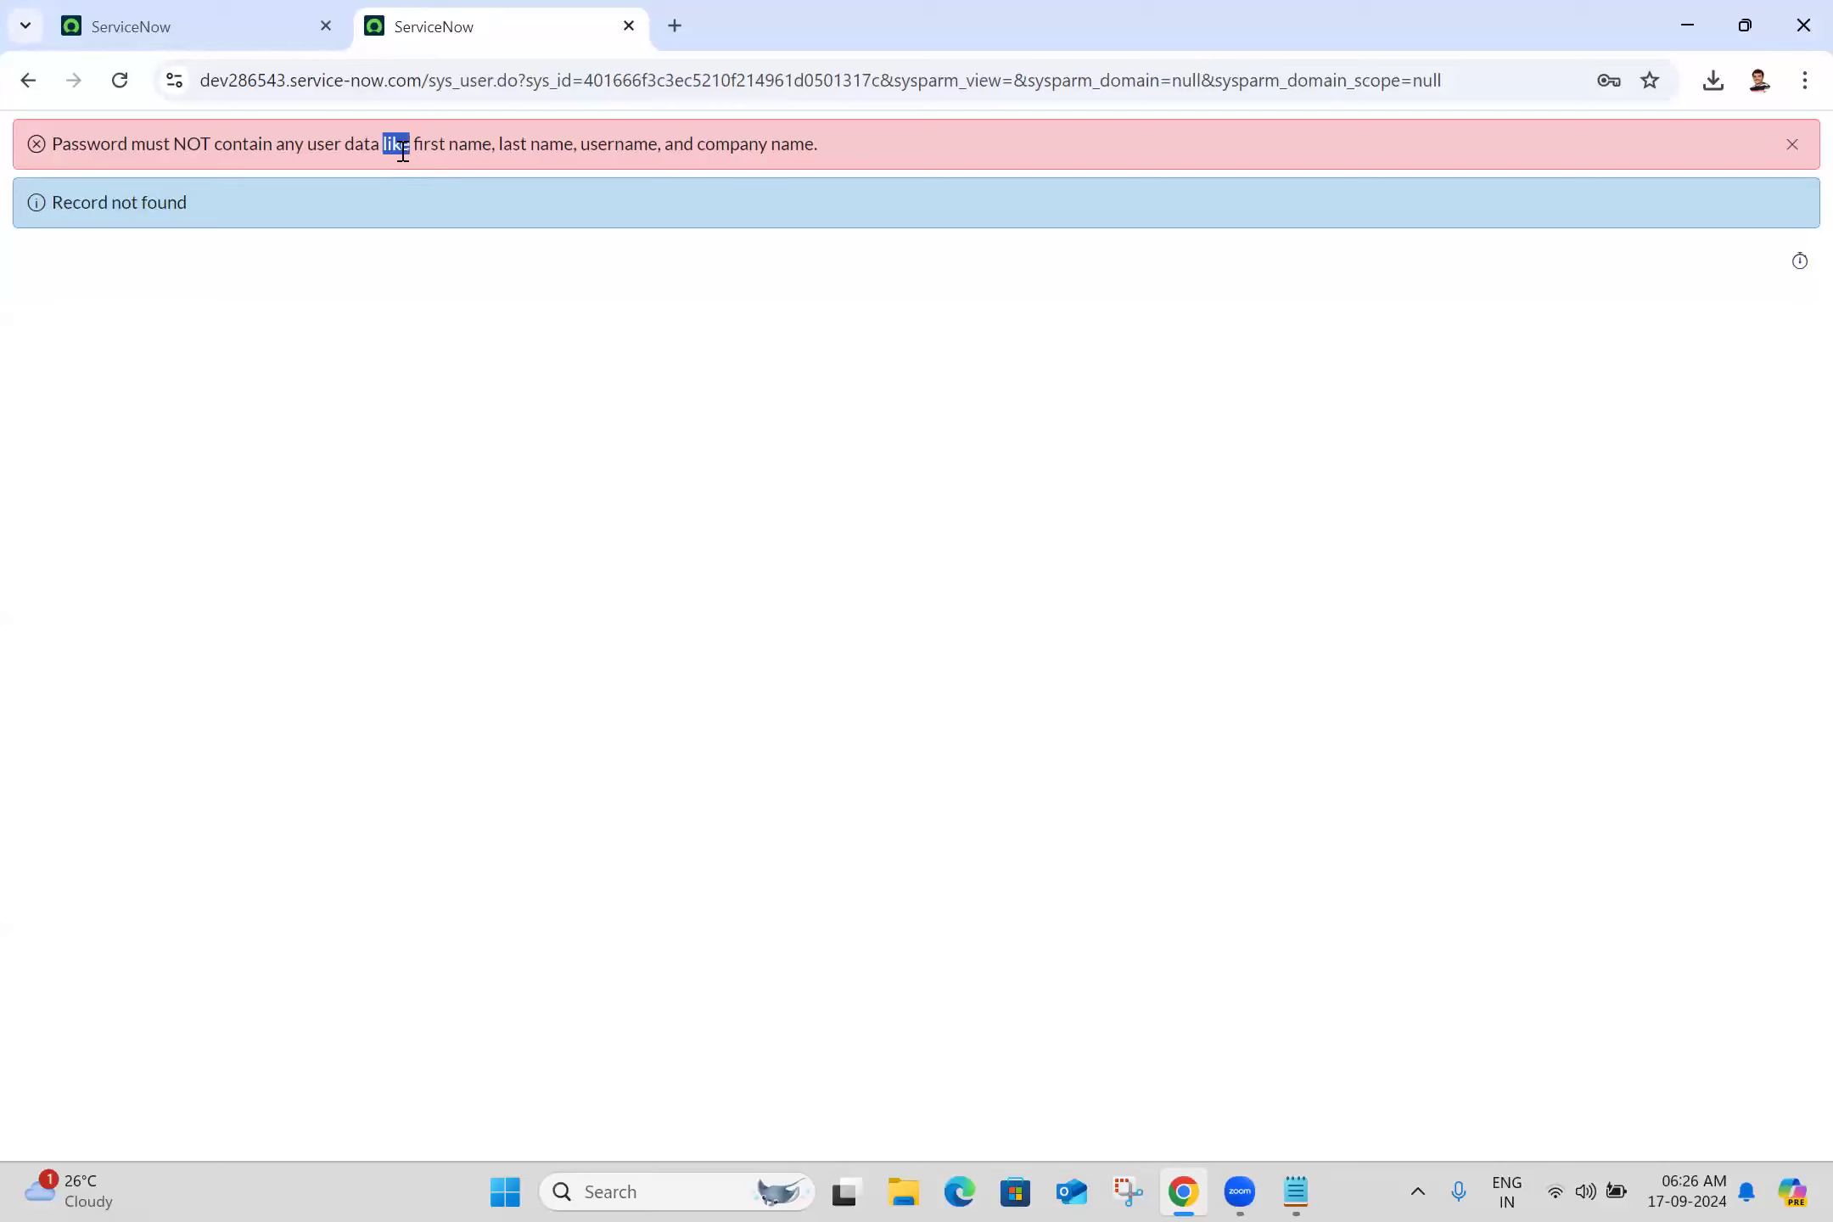
left_click(19, 83)
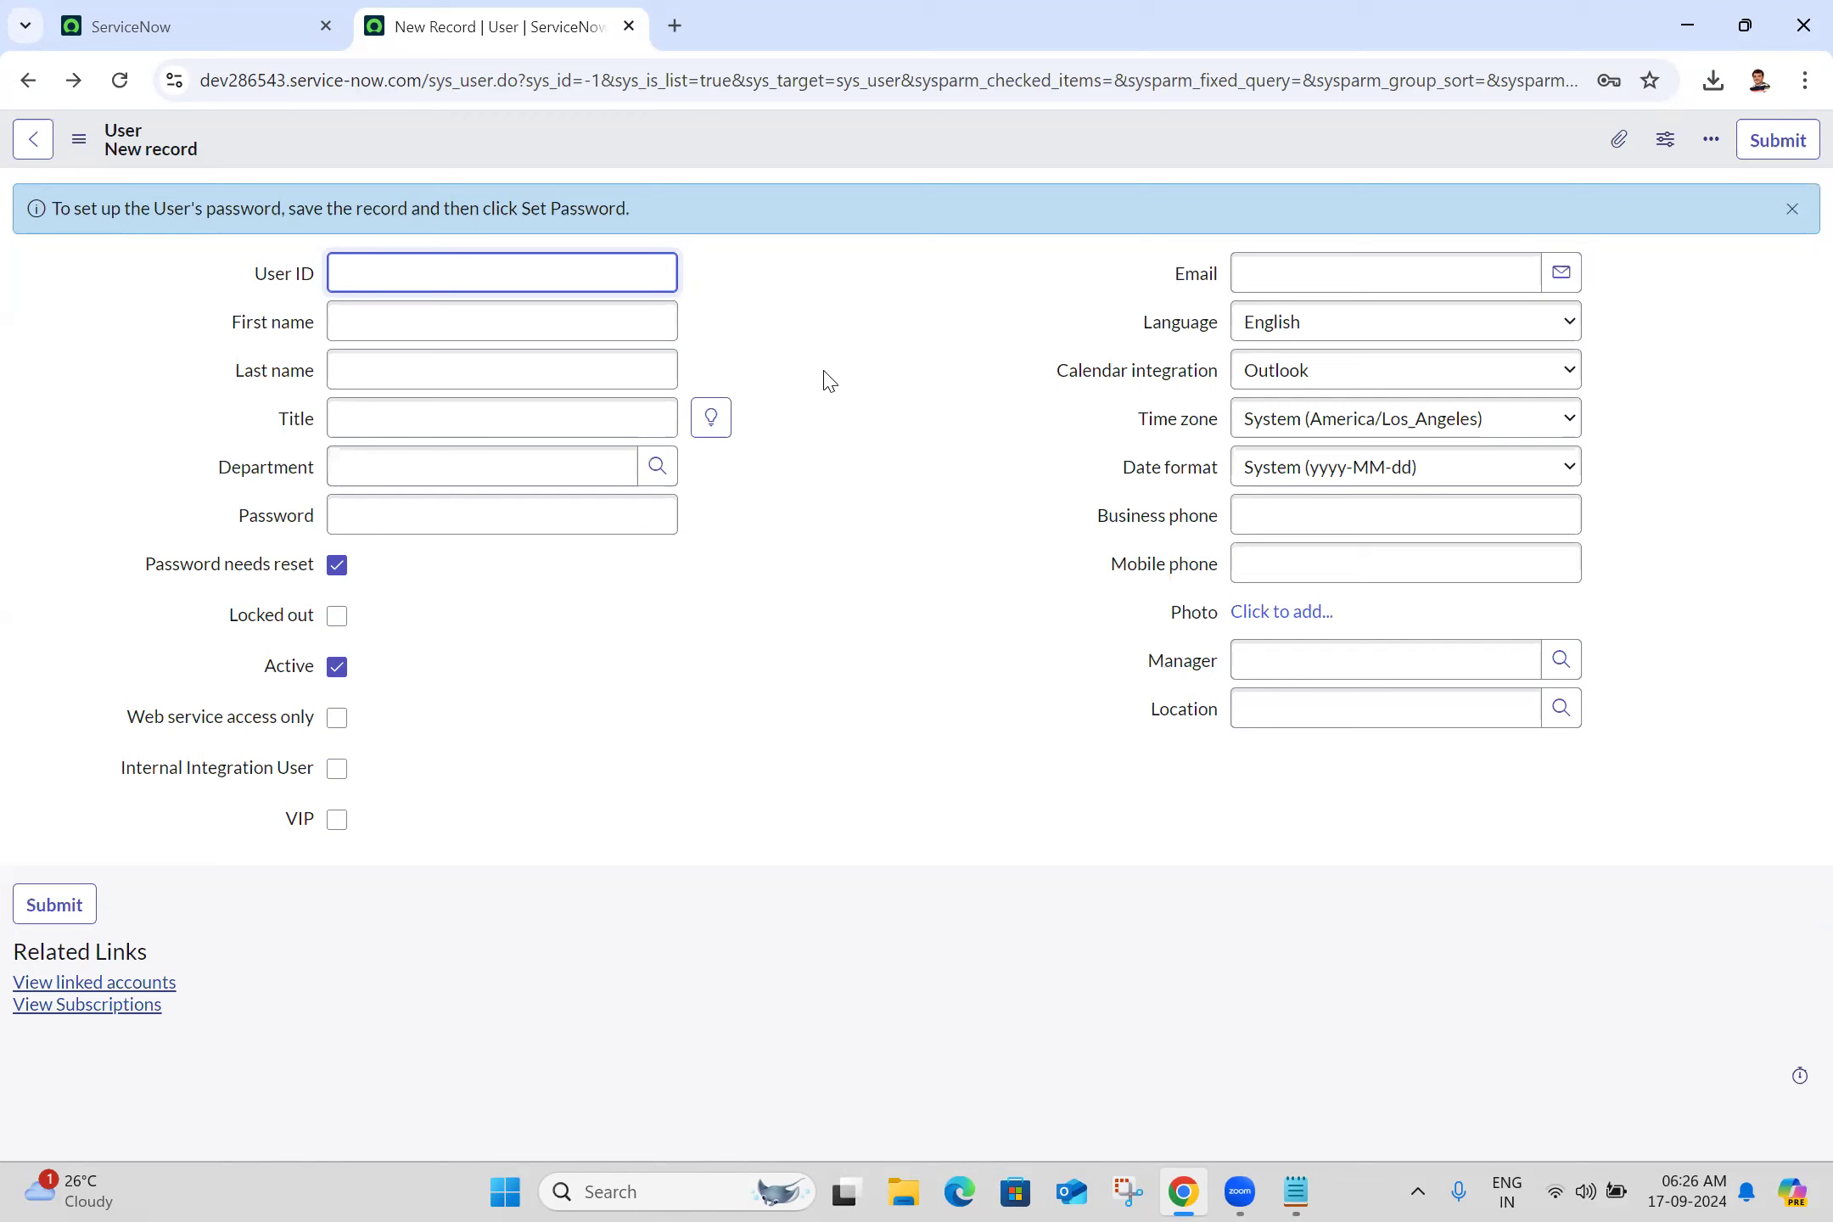
left_click(1273, 433)
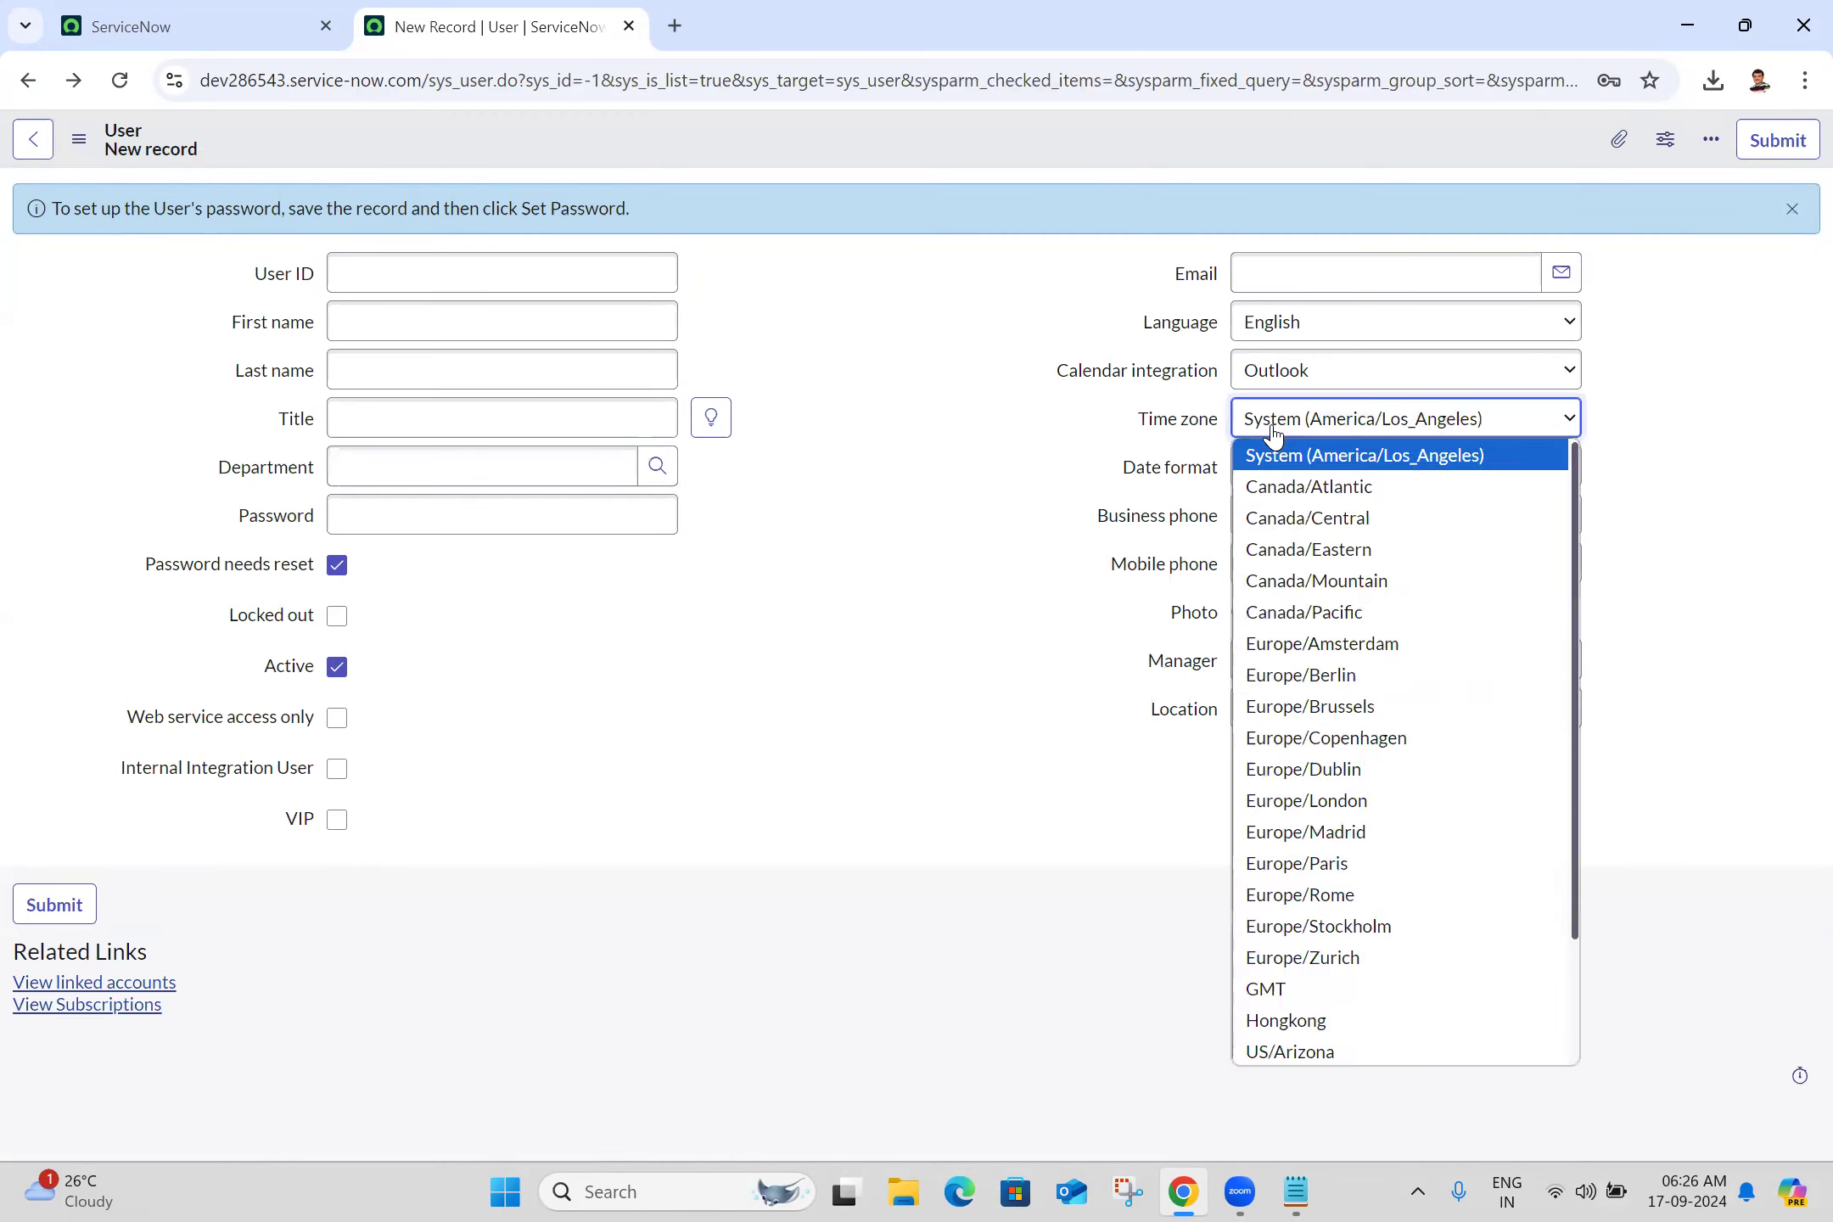
Filter the All menu for 'basic configuration' and open Basic Configuration UI16 in a new tab
left_click(301, 10)
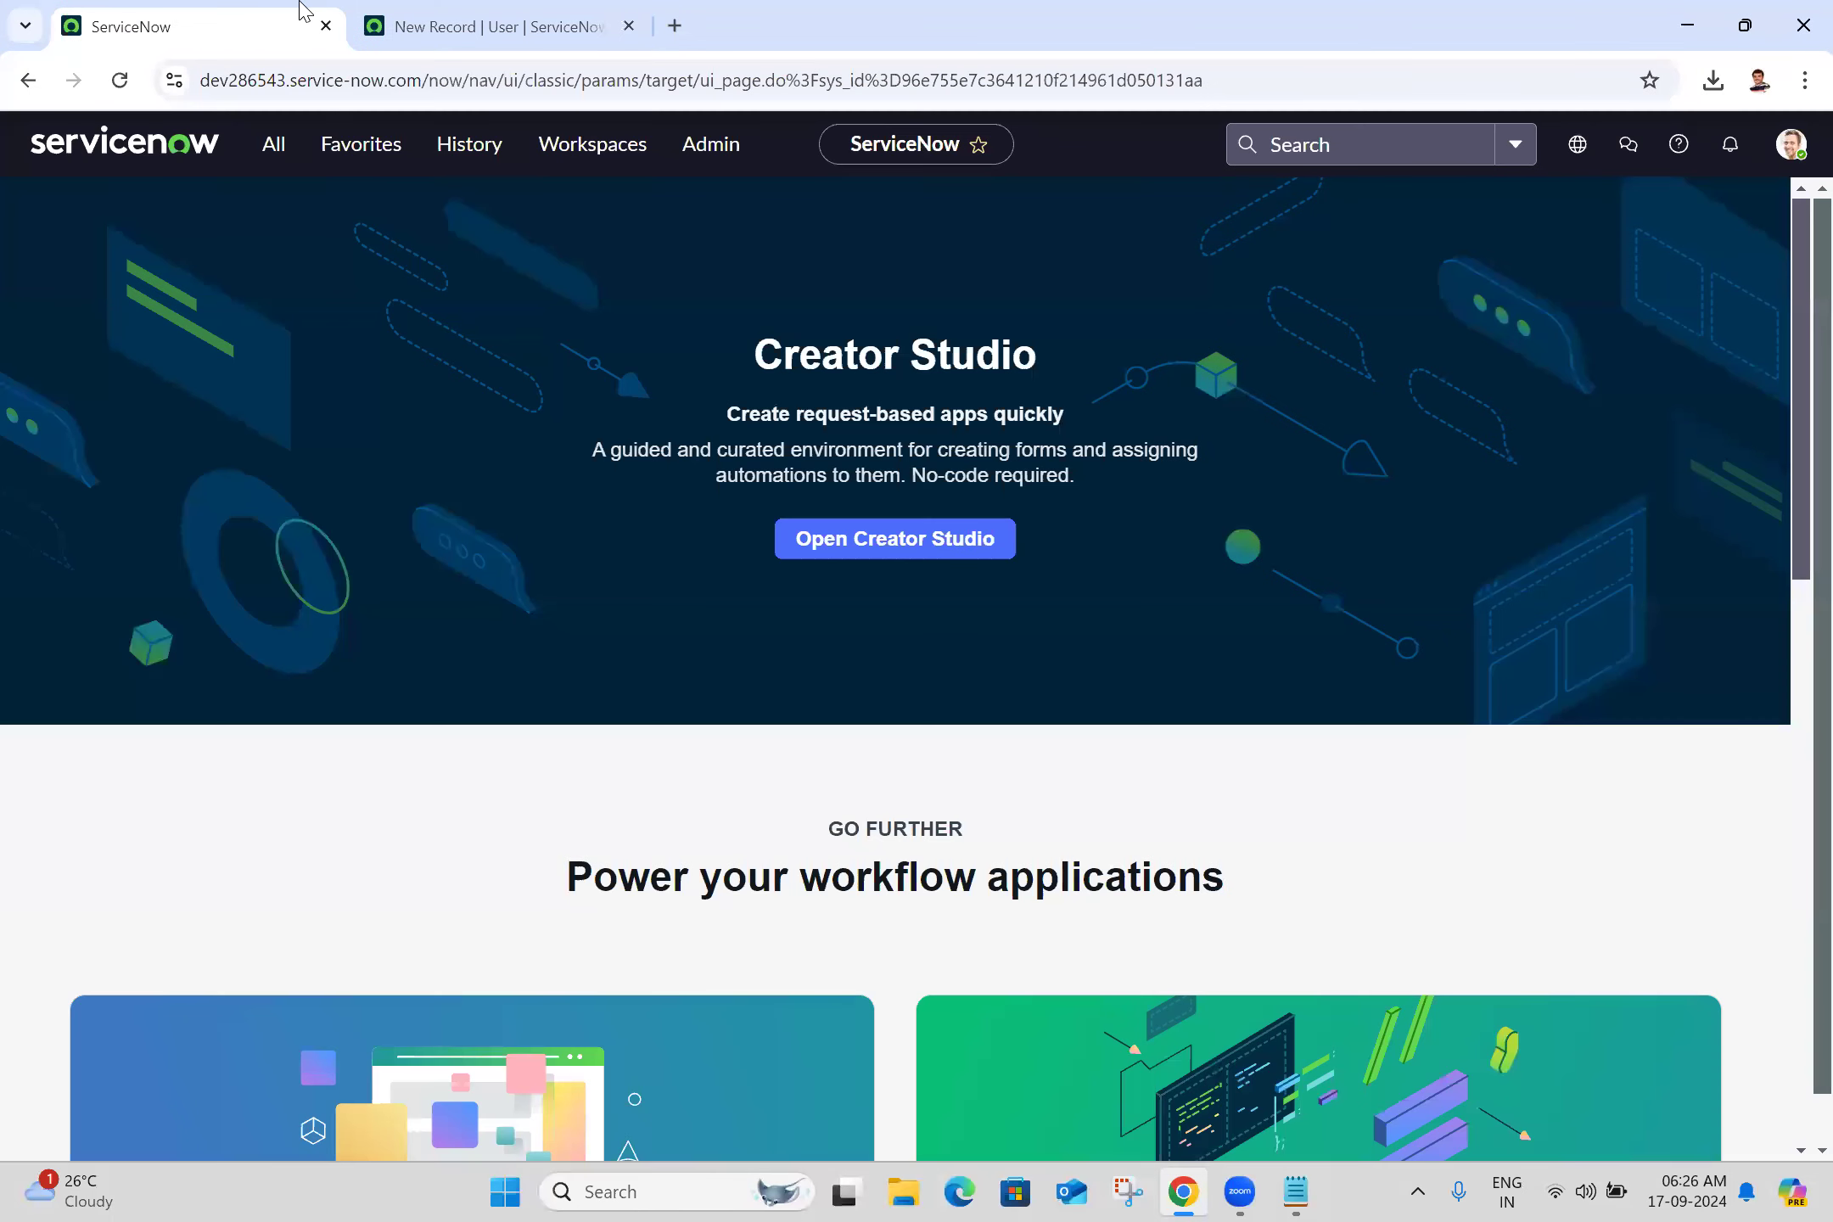
left_click(283, 165)
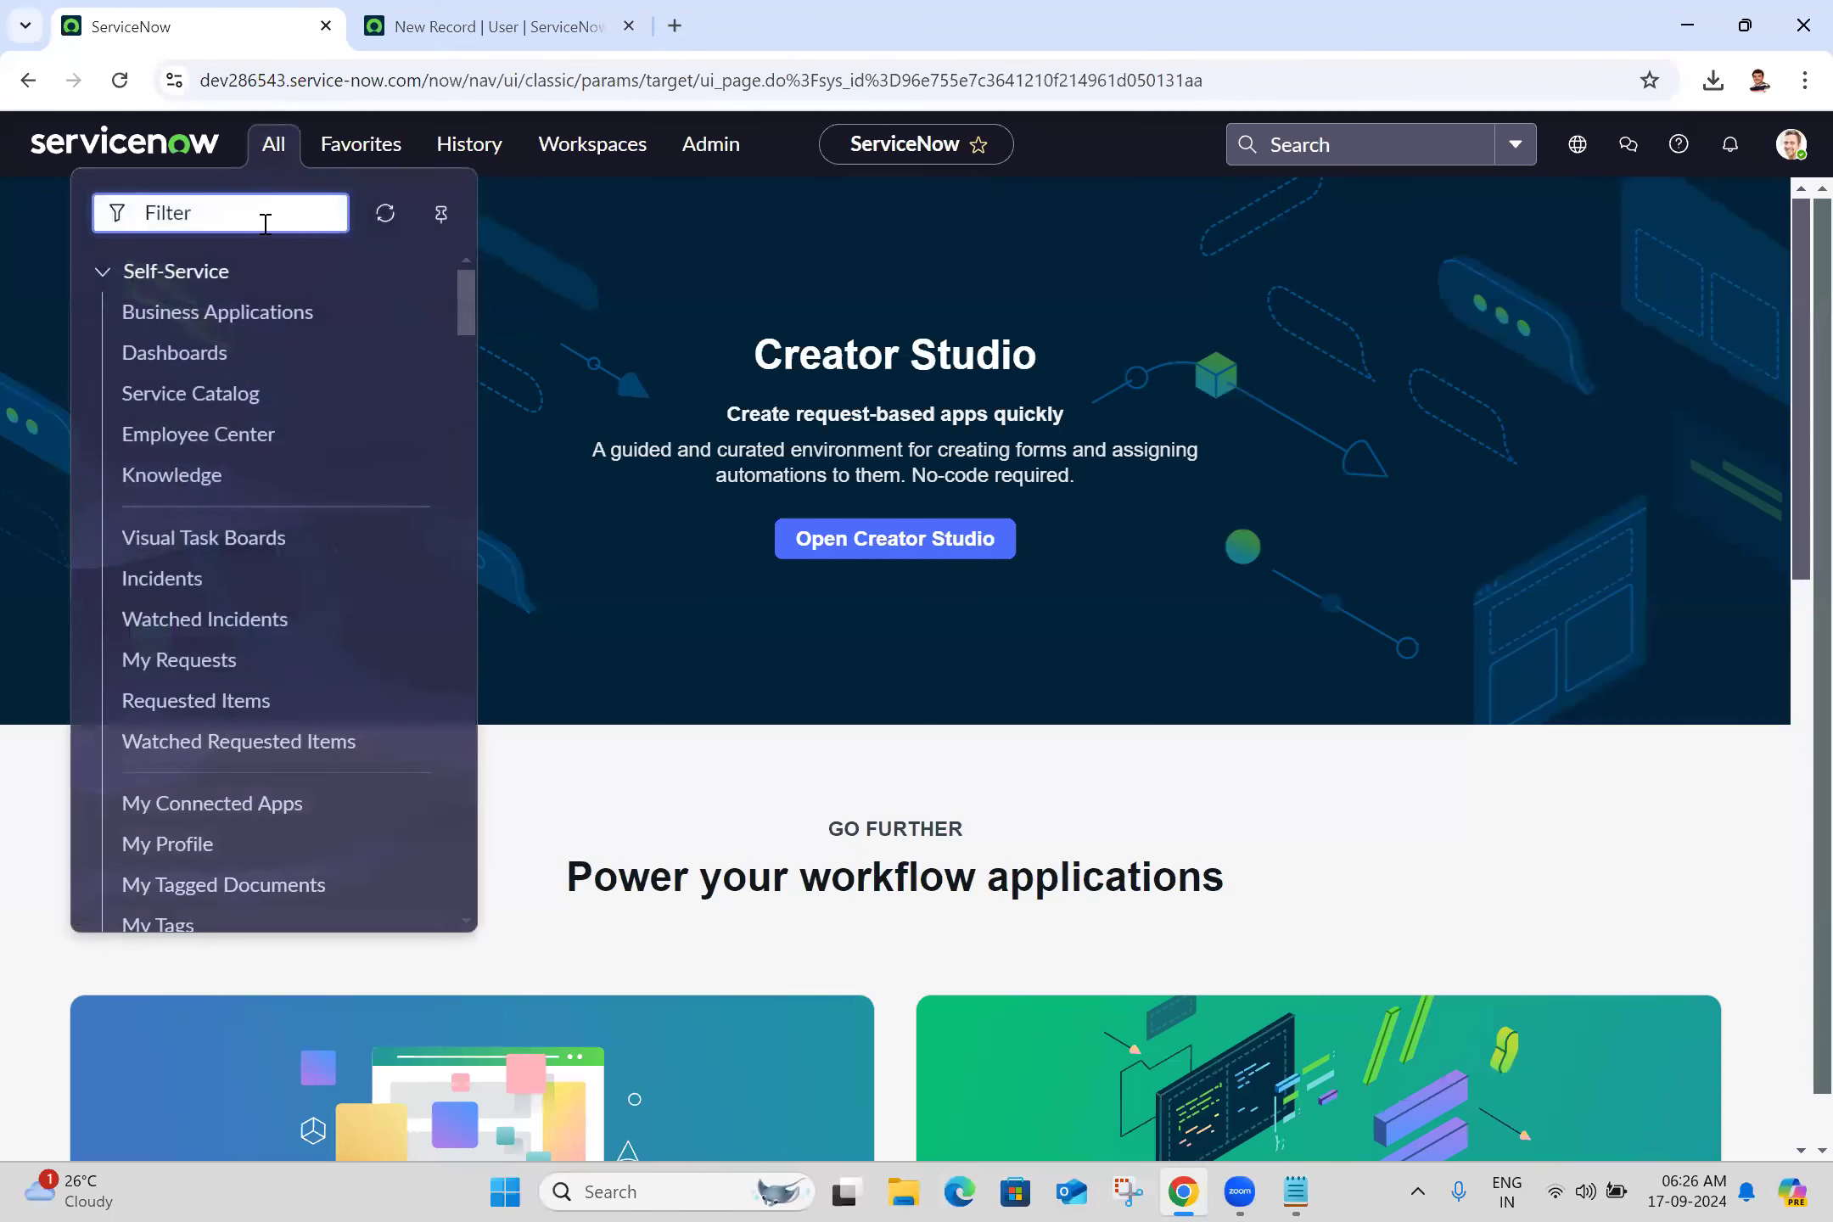
type("basic c")
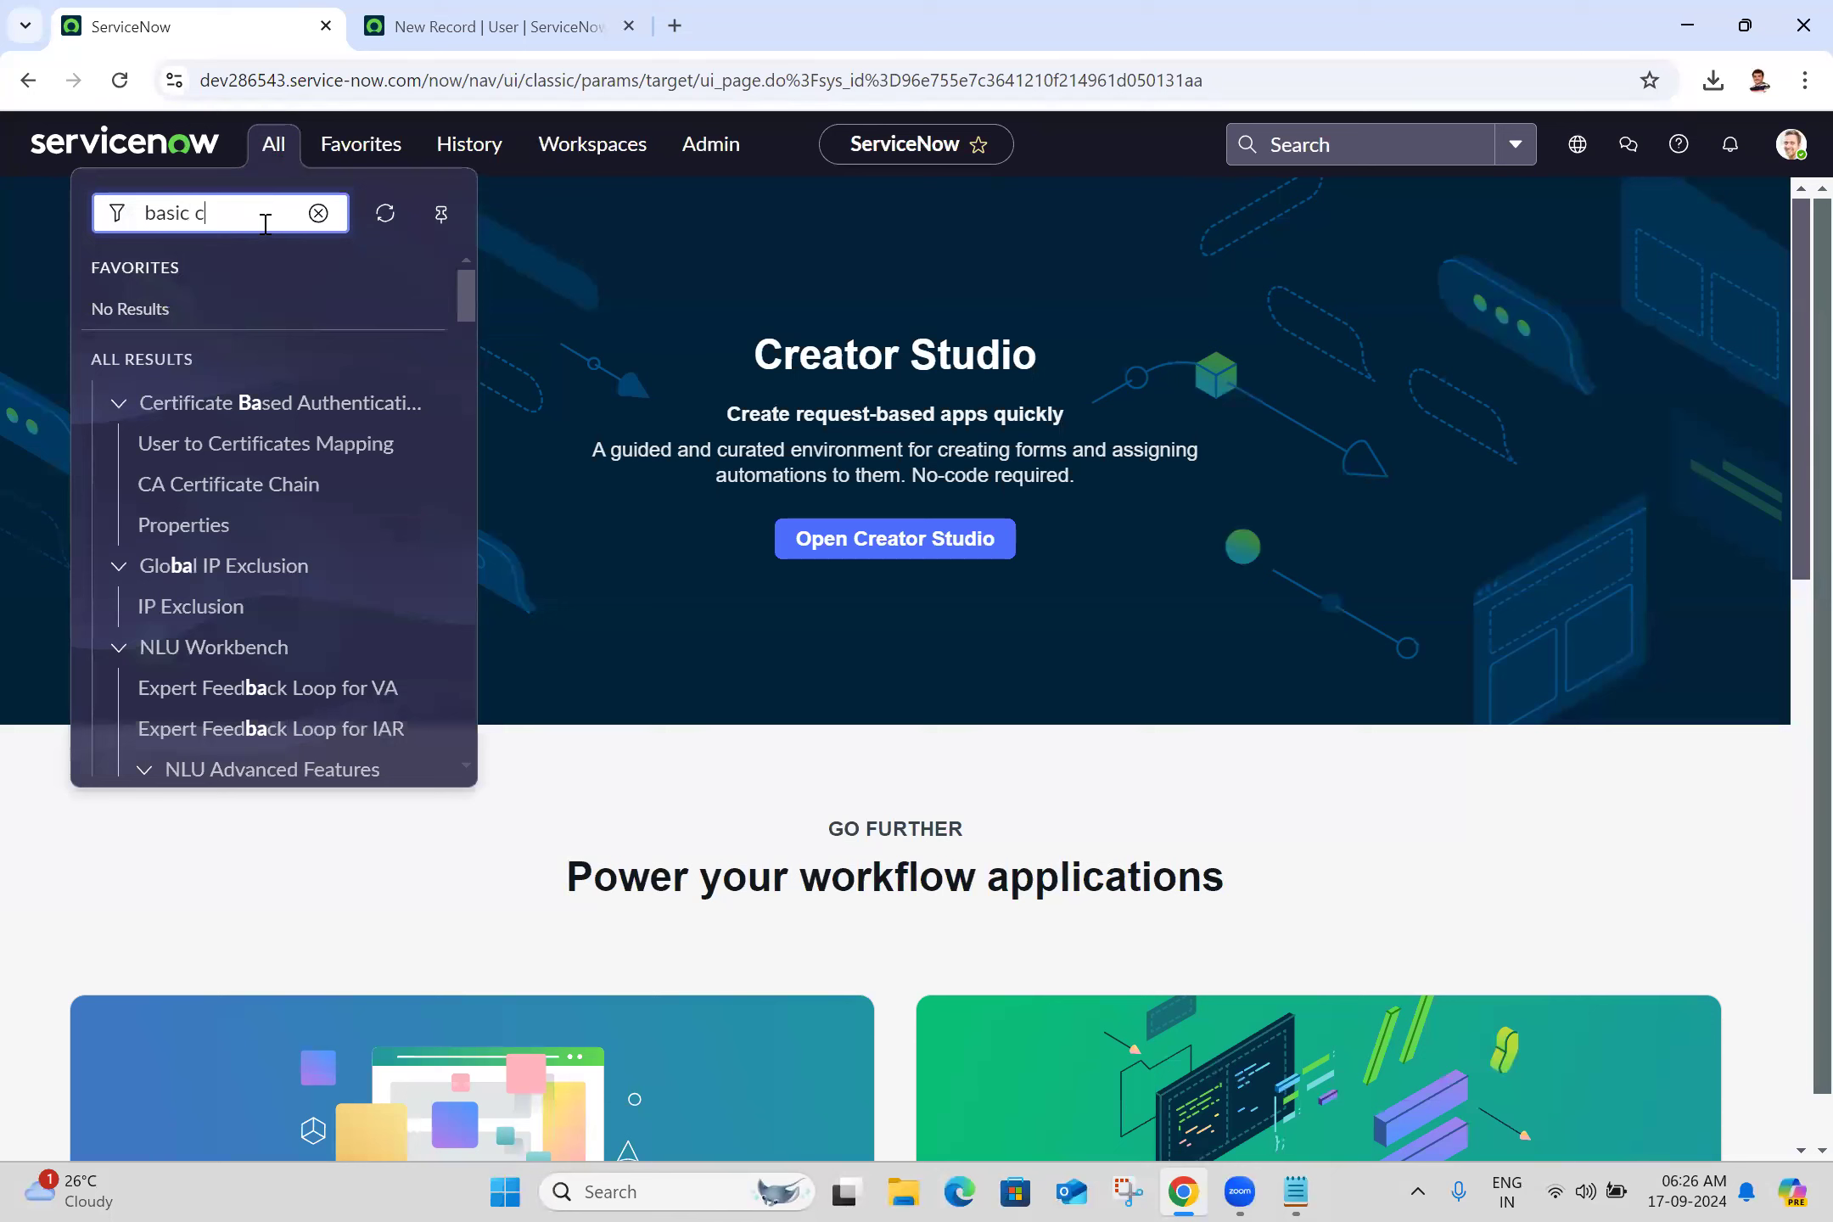
type("onfigura")
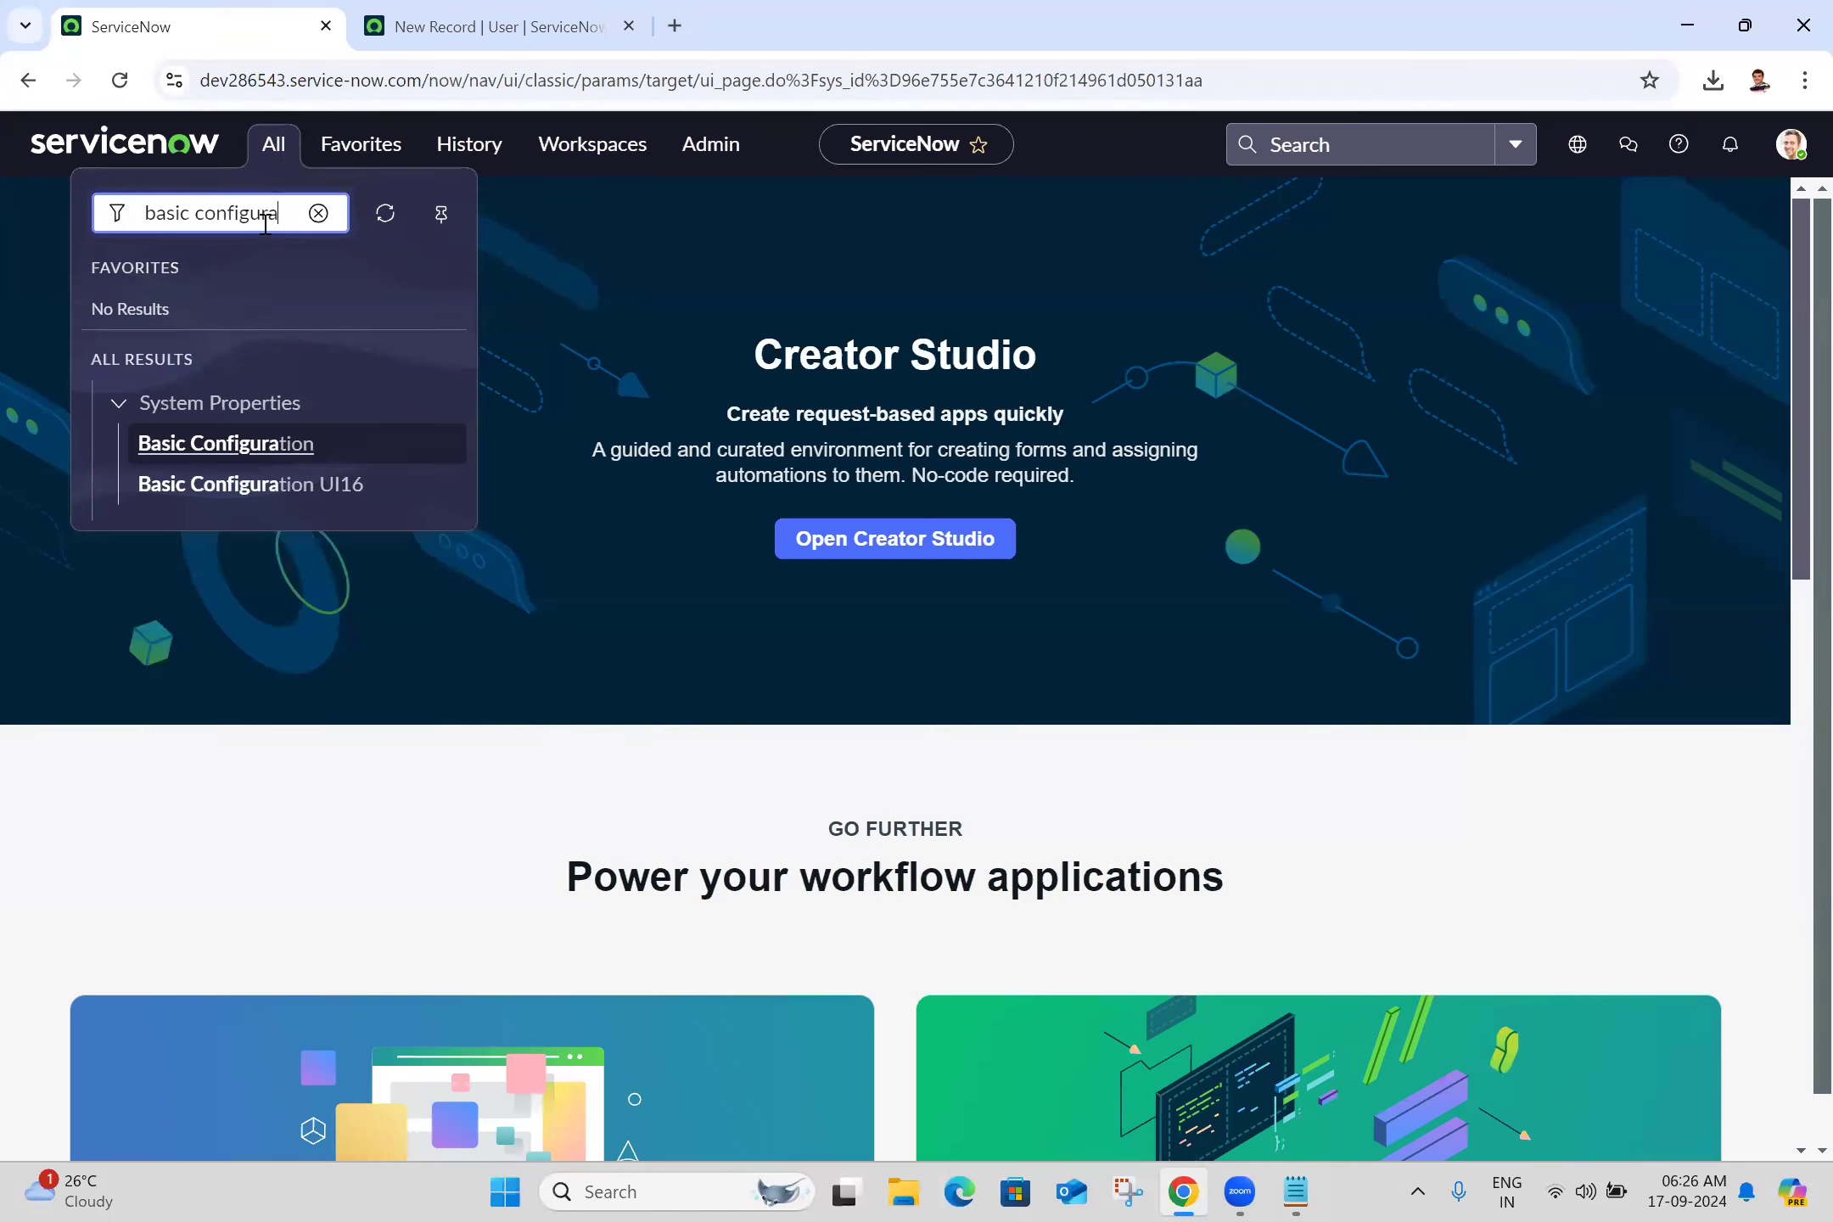
type("tion")
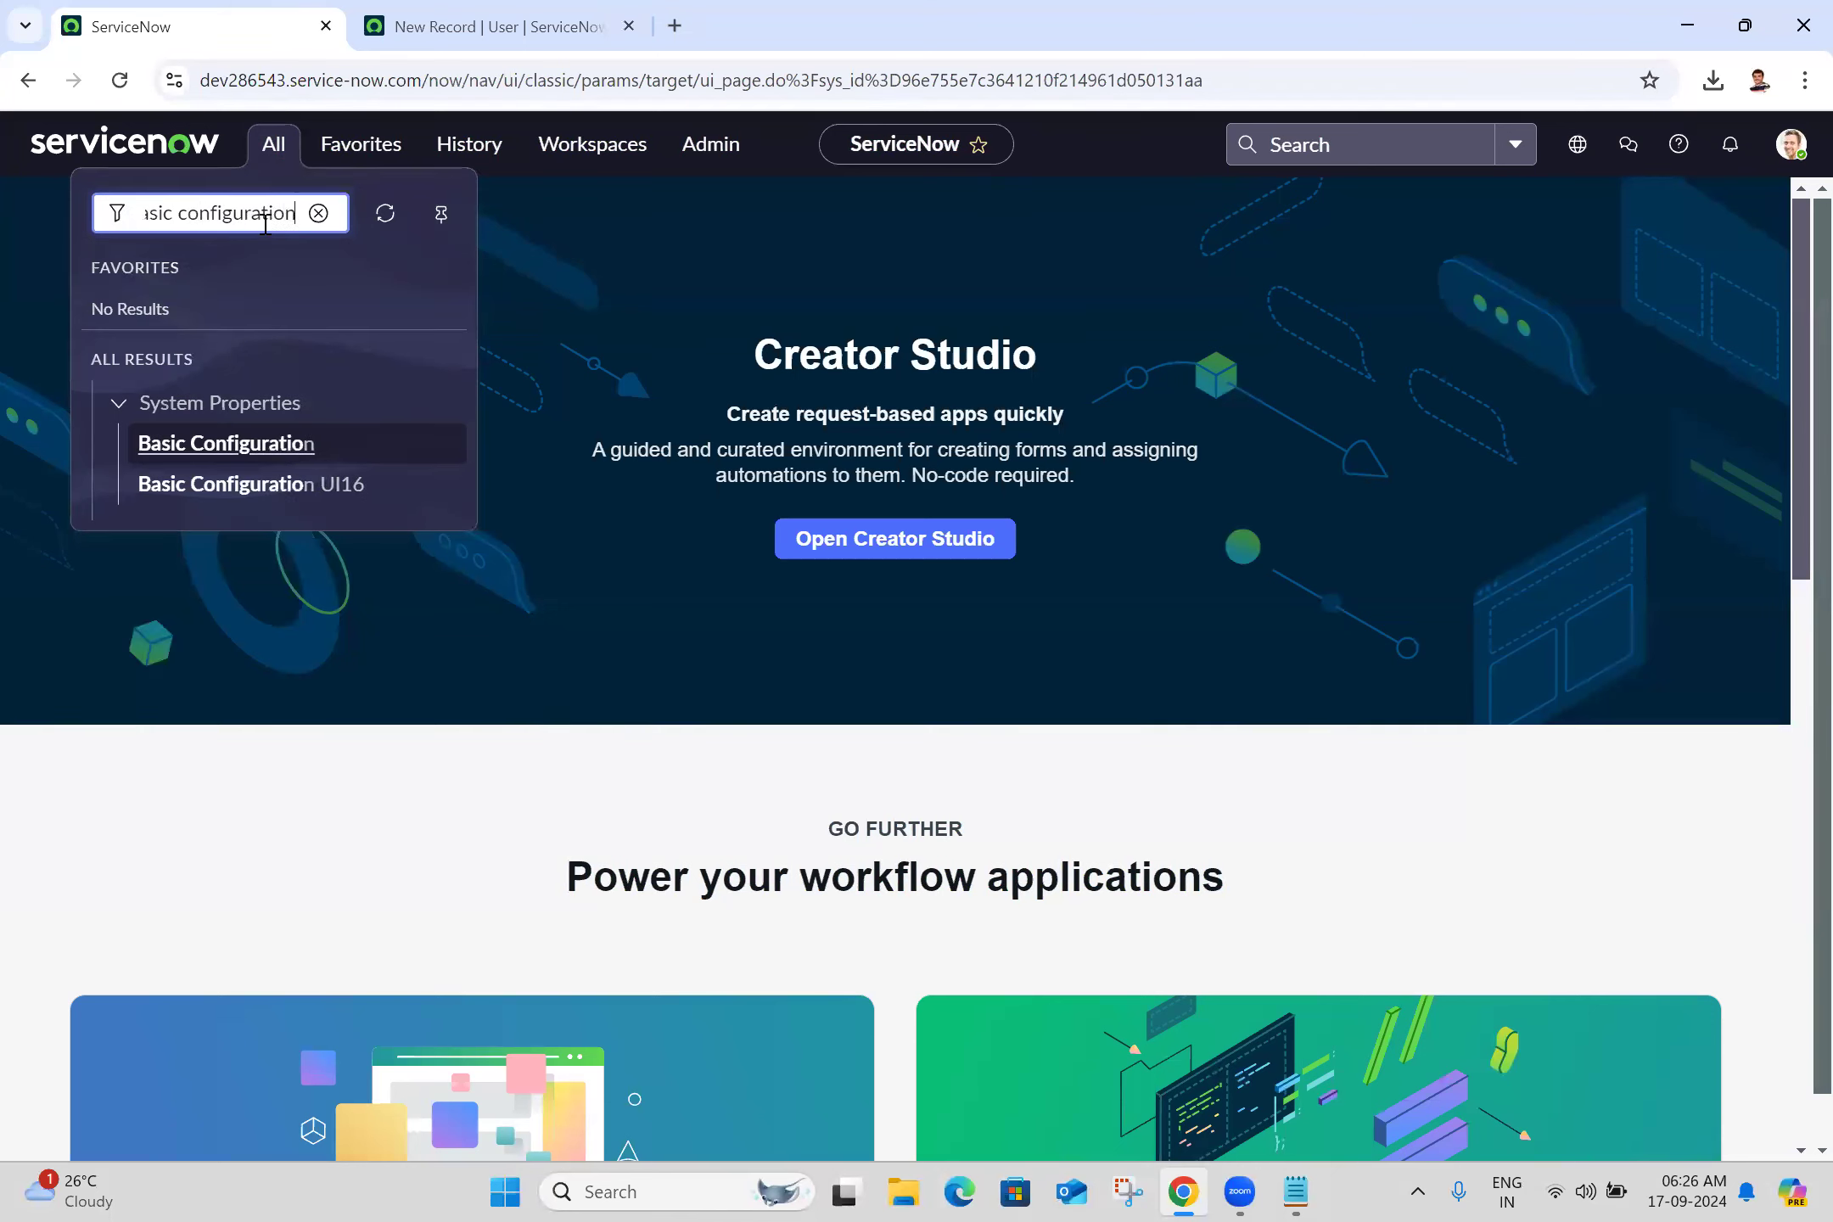
middle_click(265, 499)
left_click(511, 10)
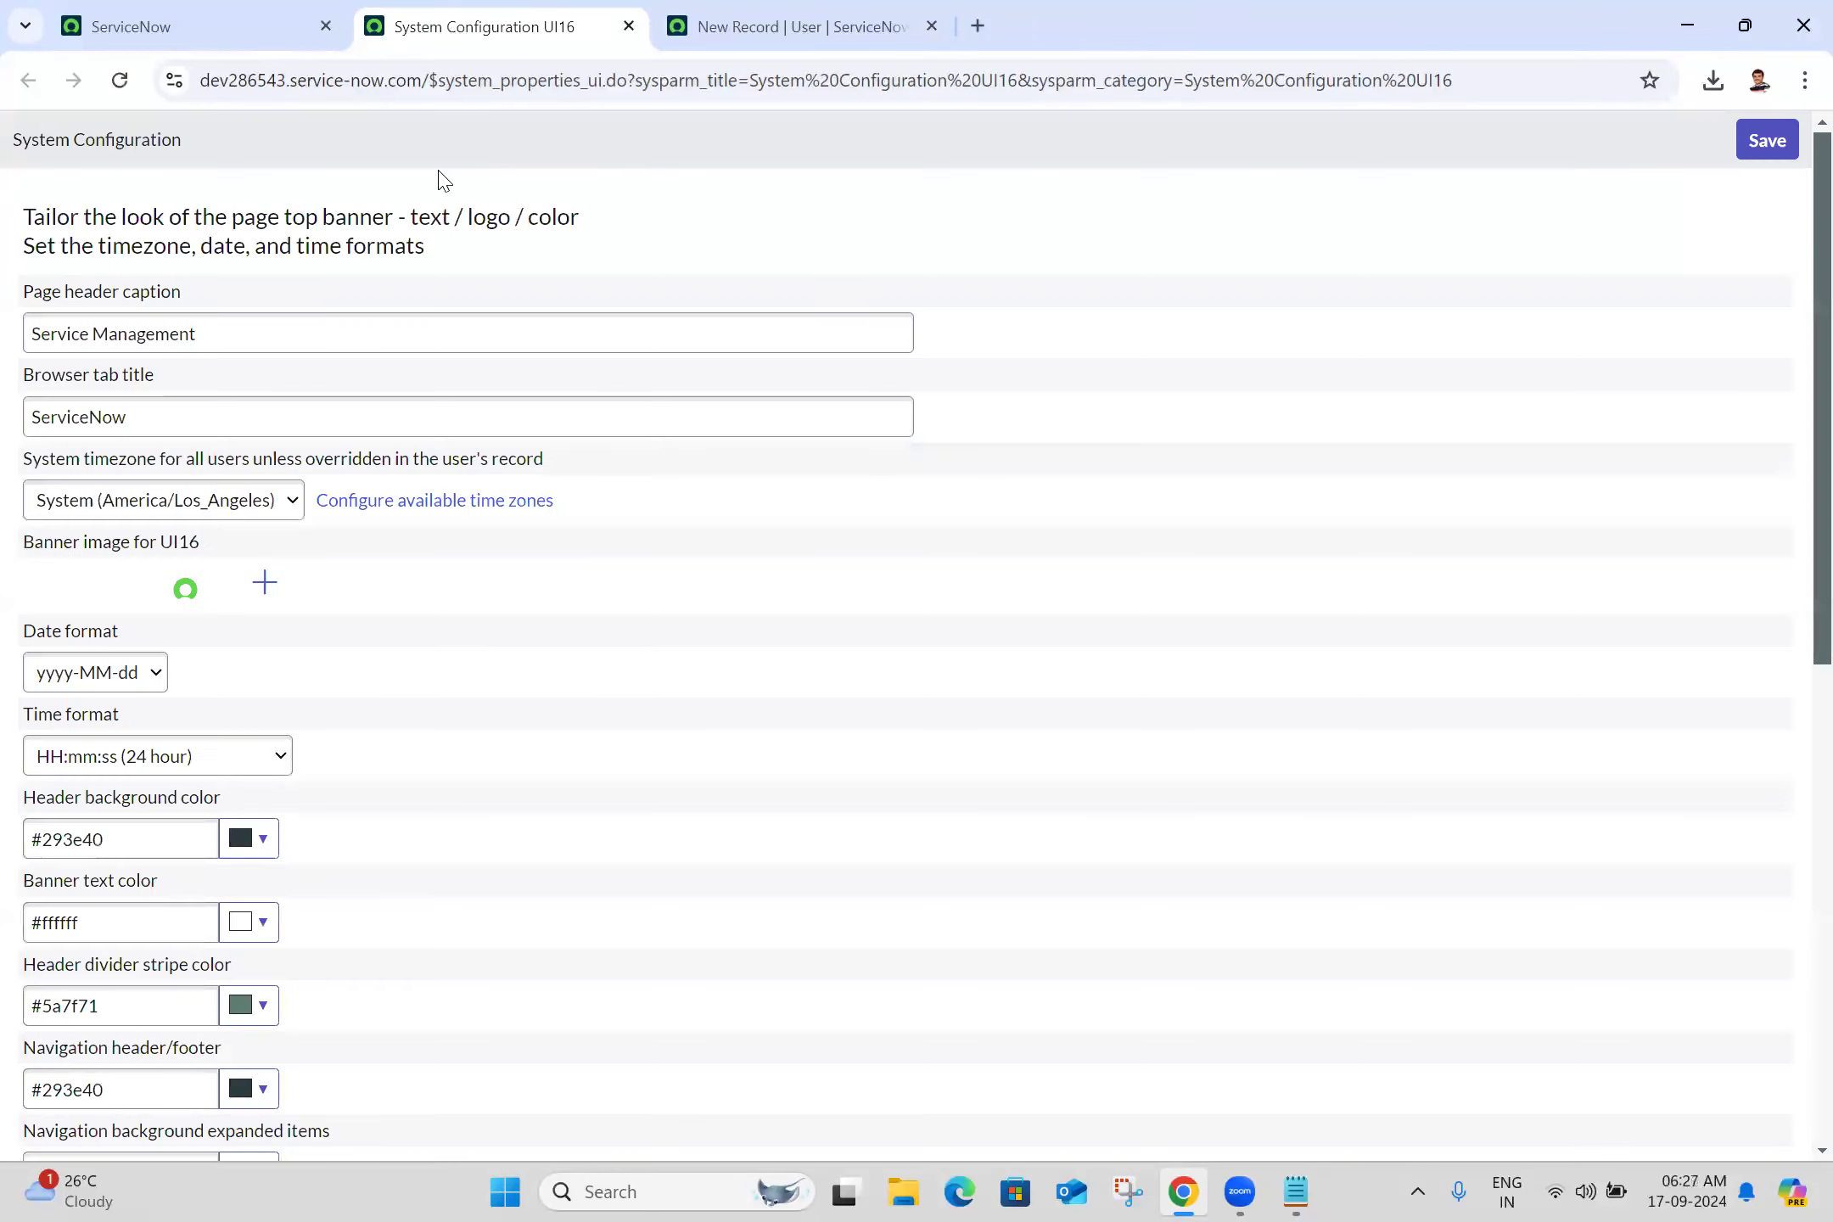
Move Asia/Kolkata from Available into the selected time zone choices and save
left_click(440, 502)
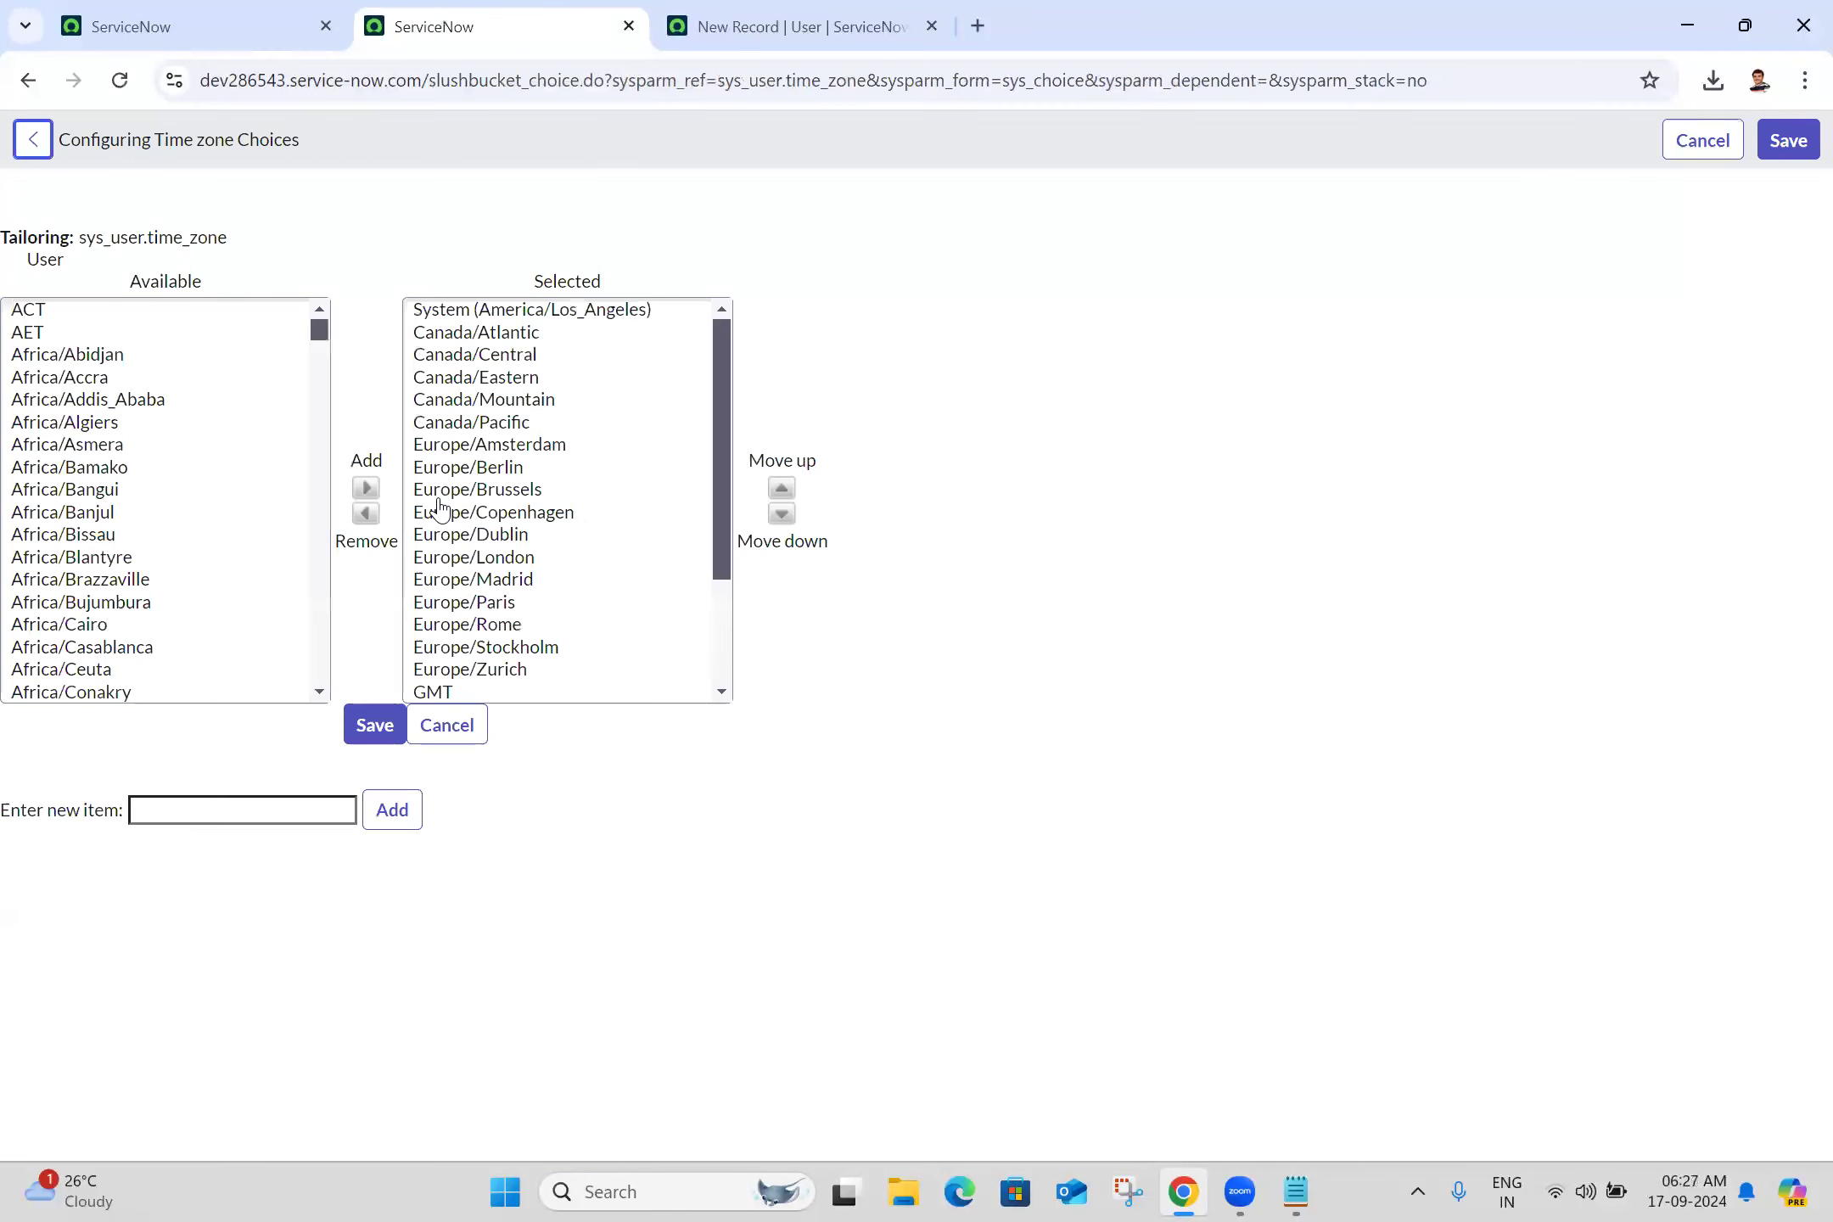
left_click(106, 468)
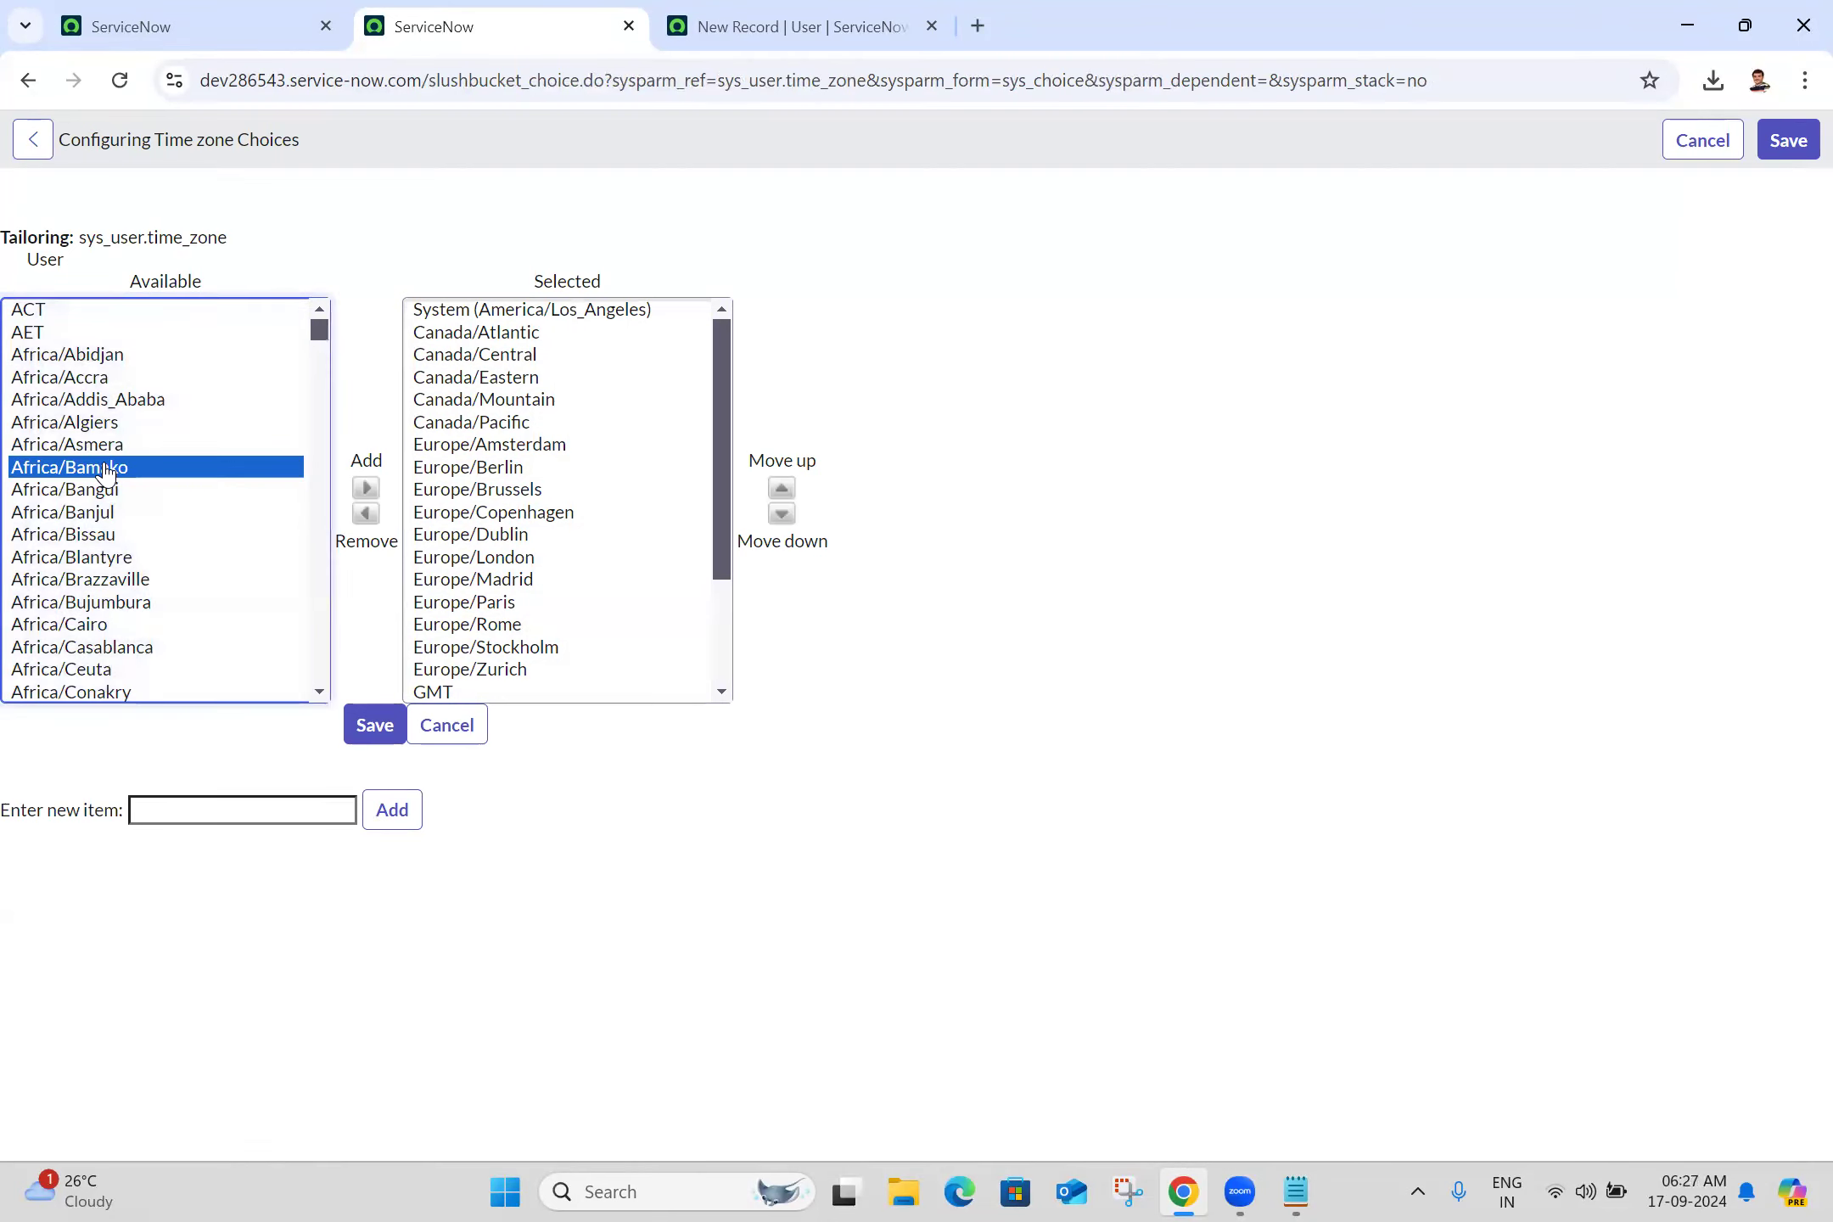
key("Down")
key("Down")
key("Down")
key("Down")
key("Down")
key("Down")
key("Down")
key("Down")
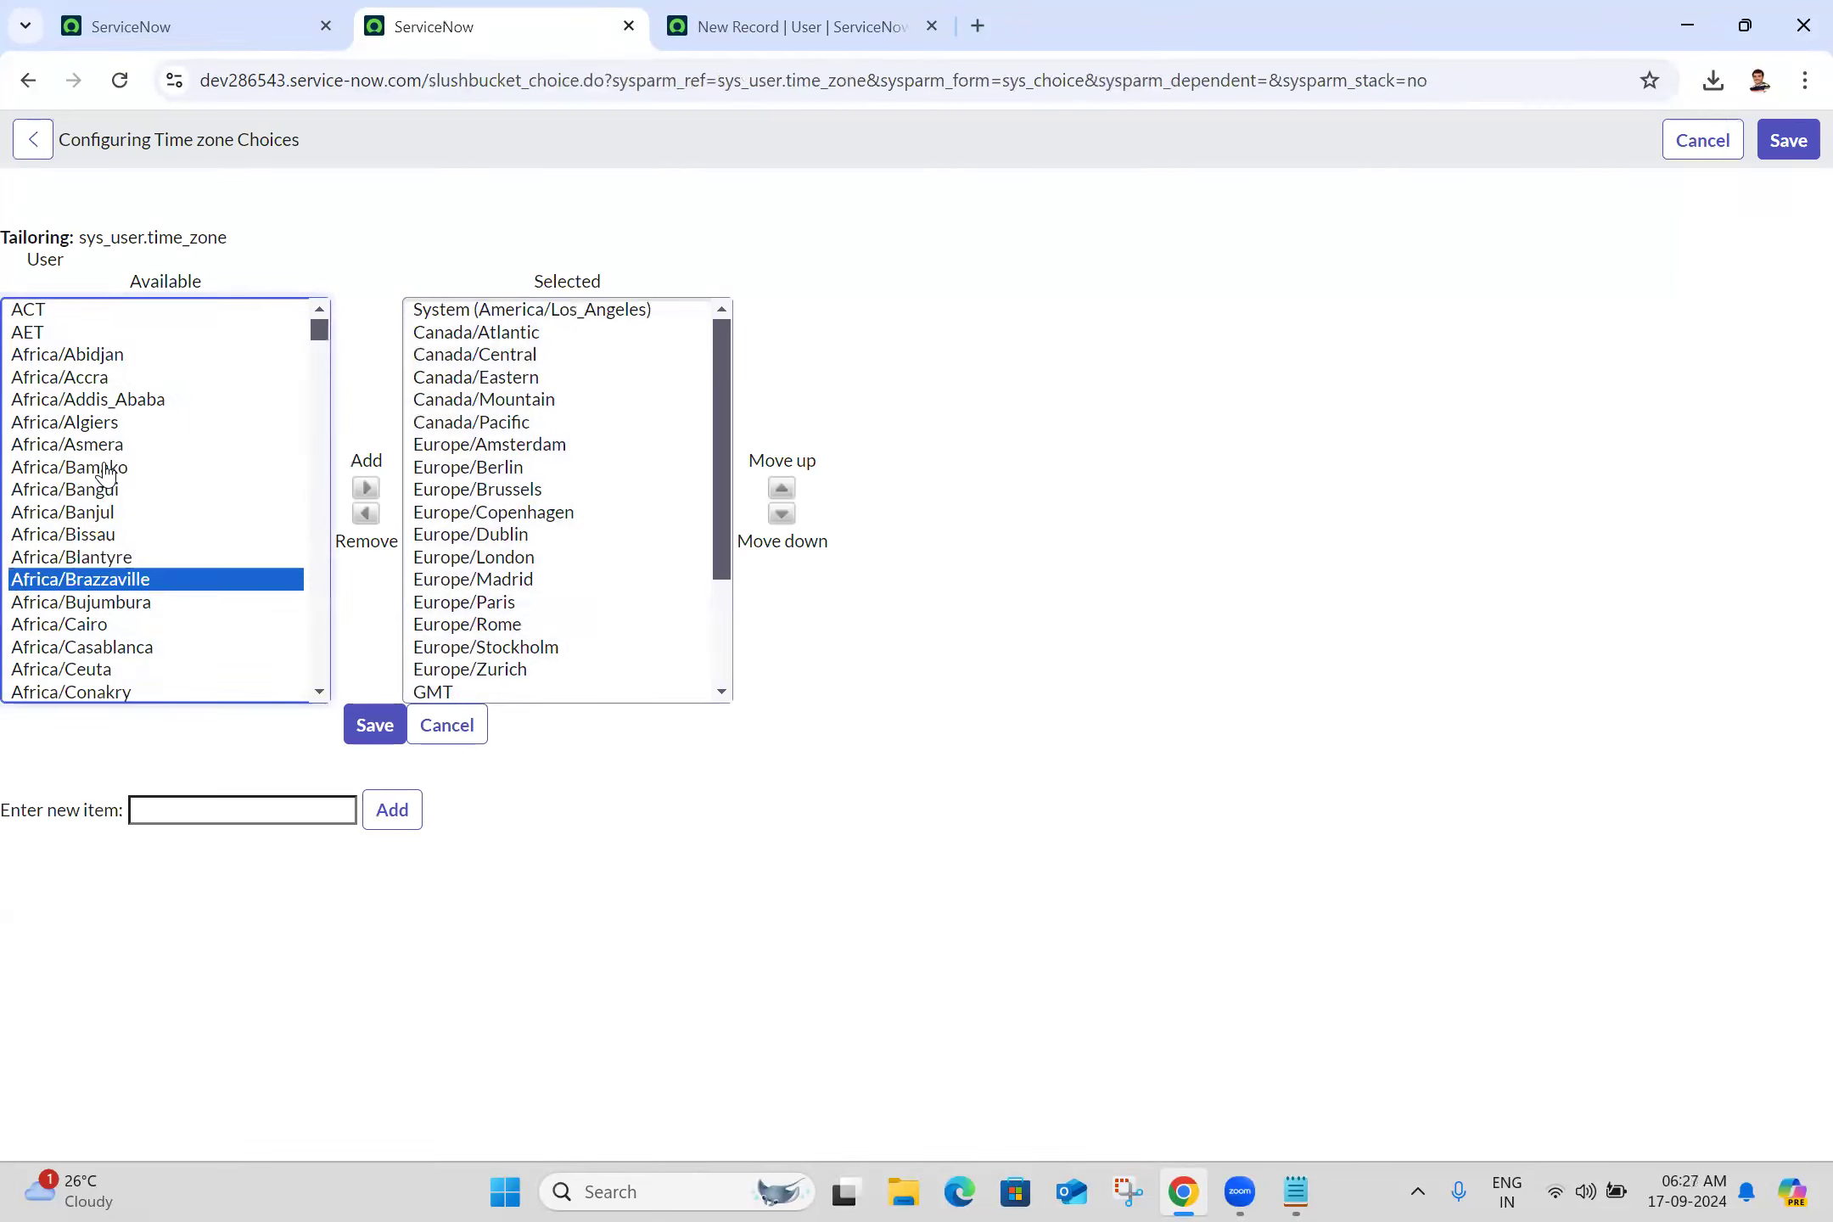
key("Down")
key("Down")
key("Down")
key("Down")
key("Down")
key("Down")
key("Down")
key("Down")
key("Down")
key("Down")
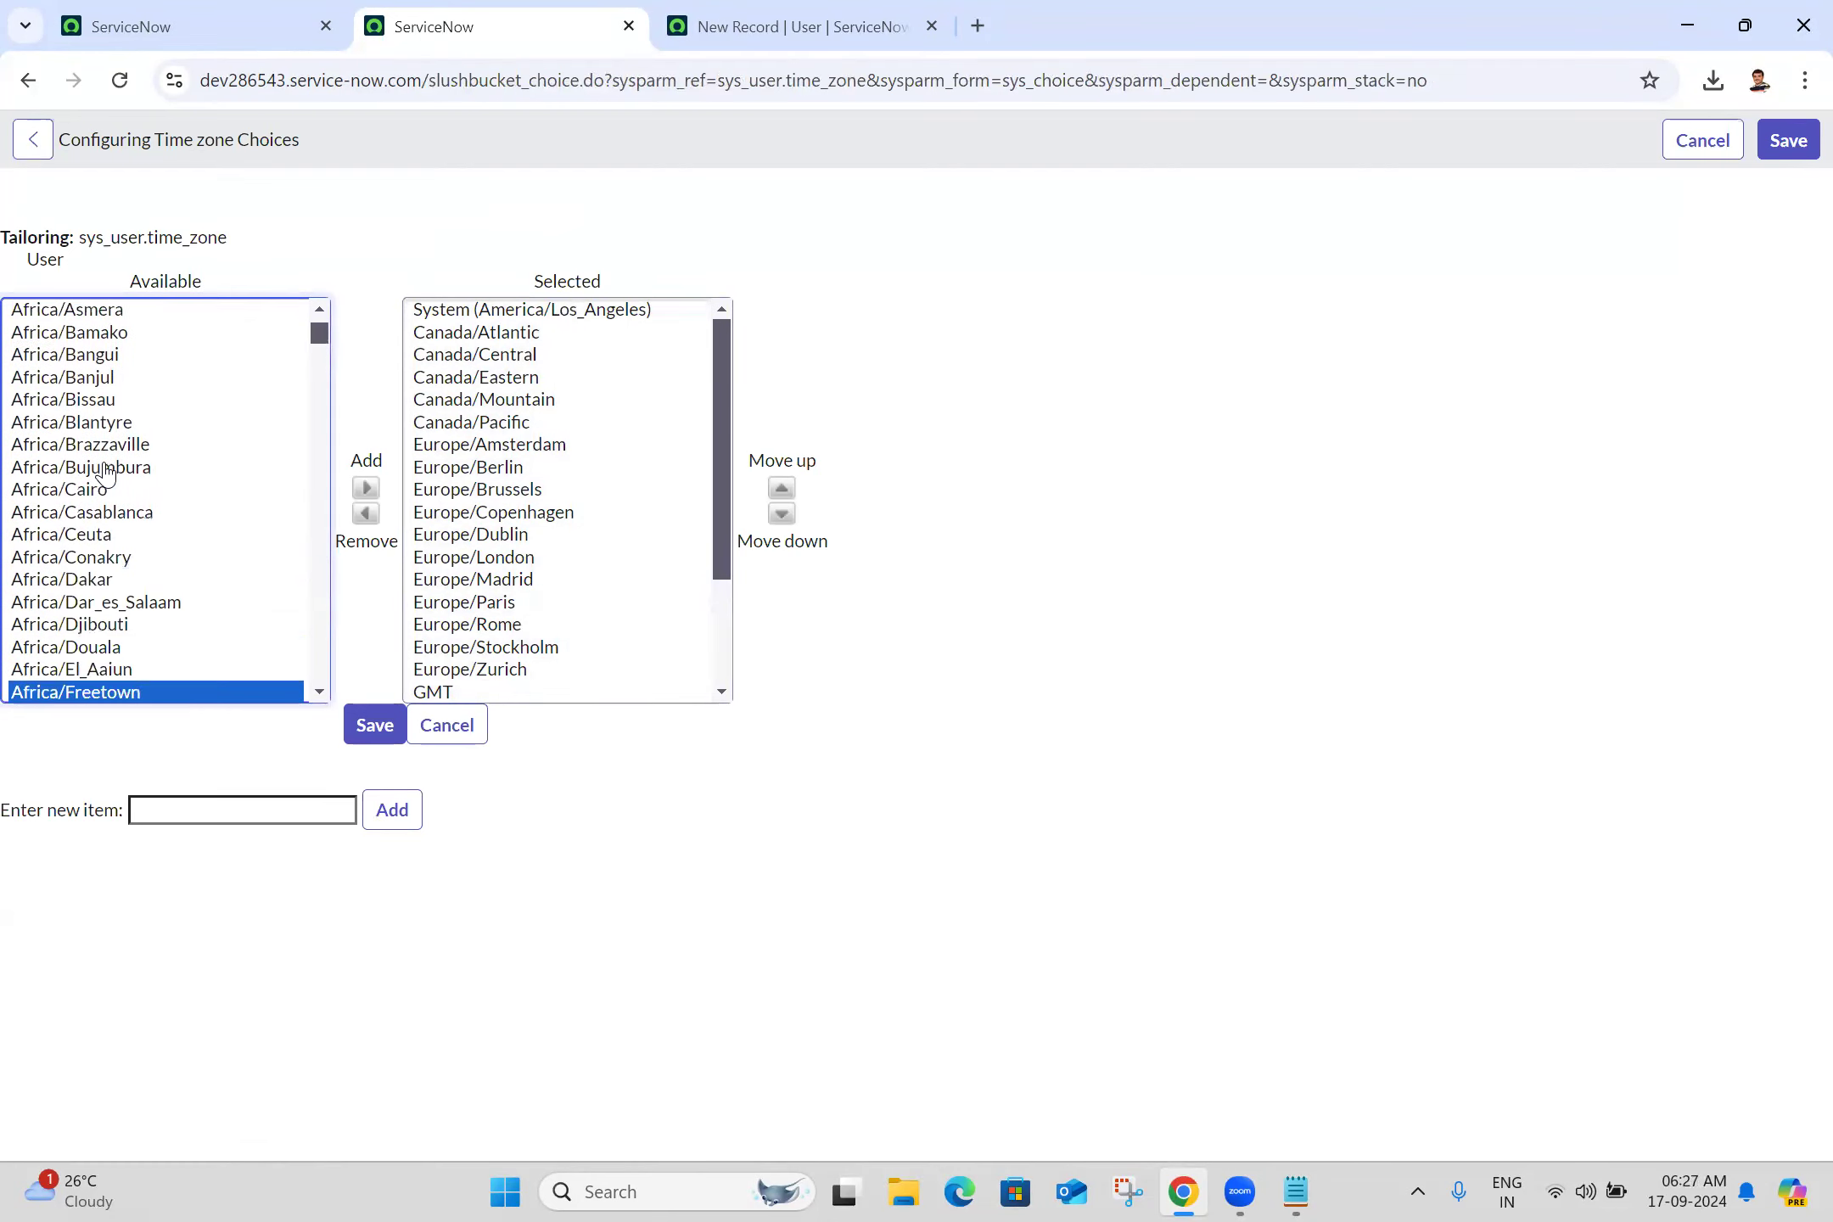
key("Down")
key("Down")
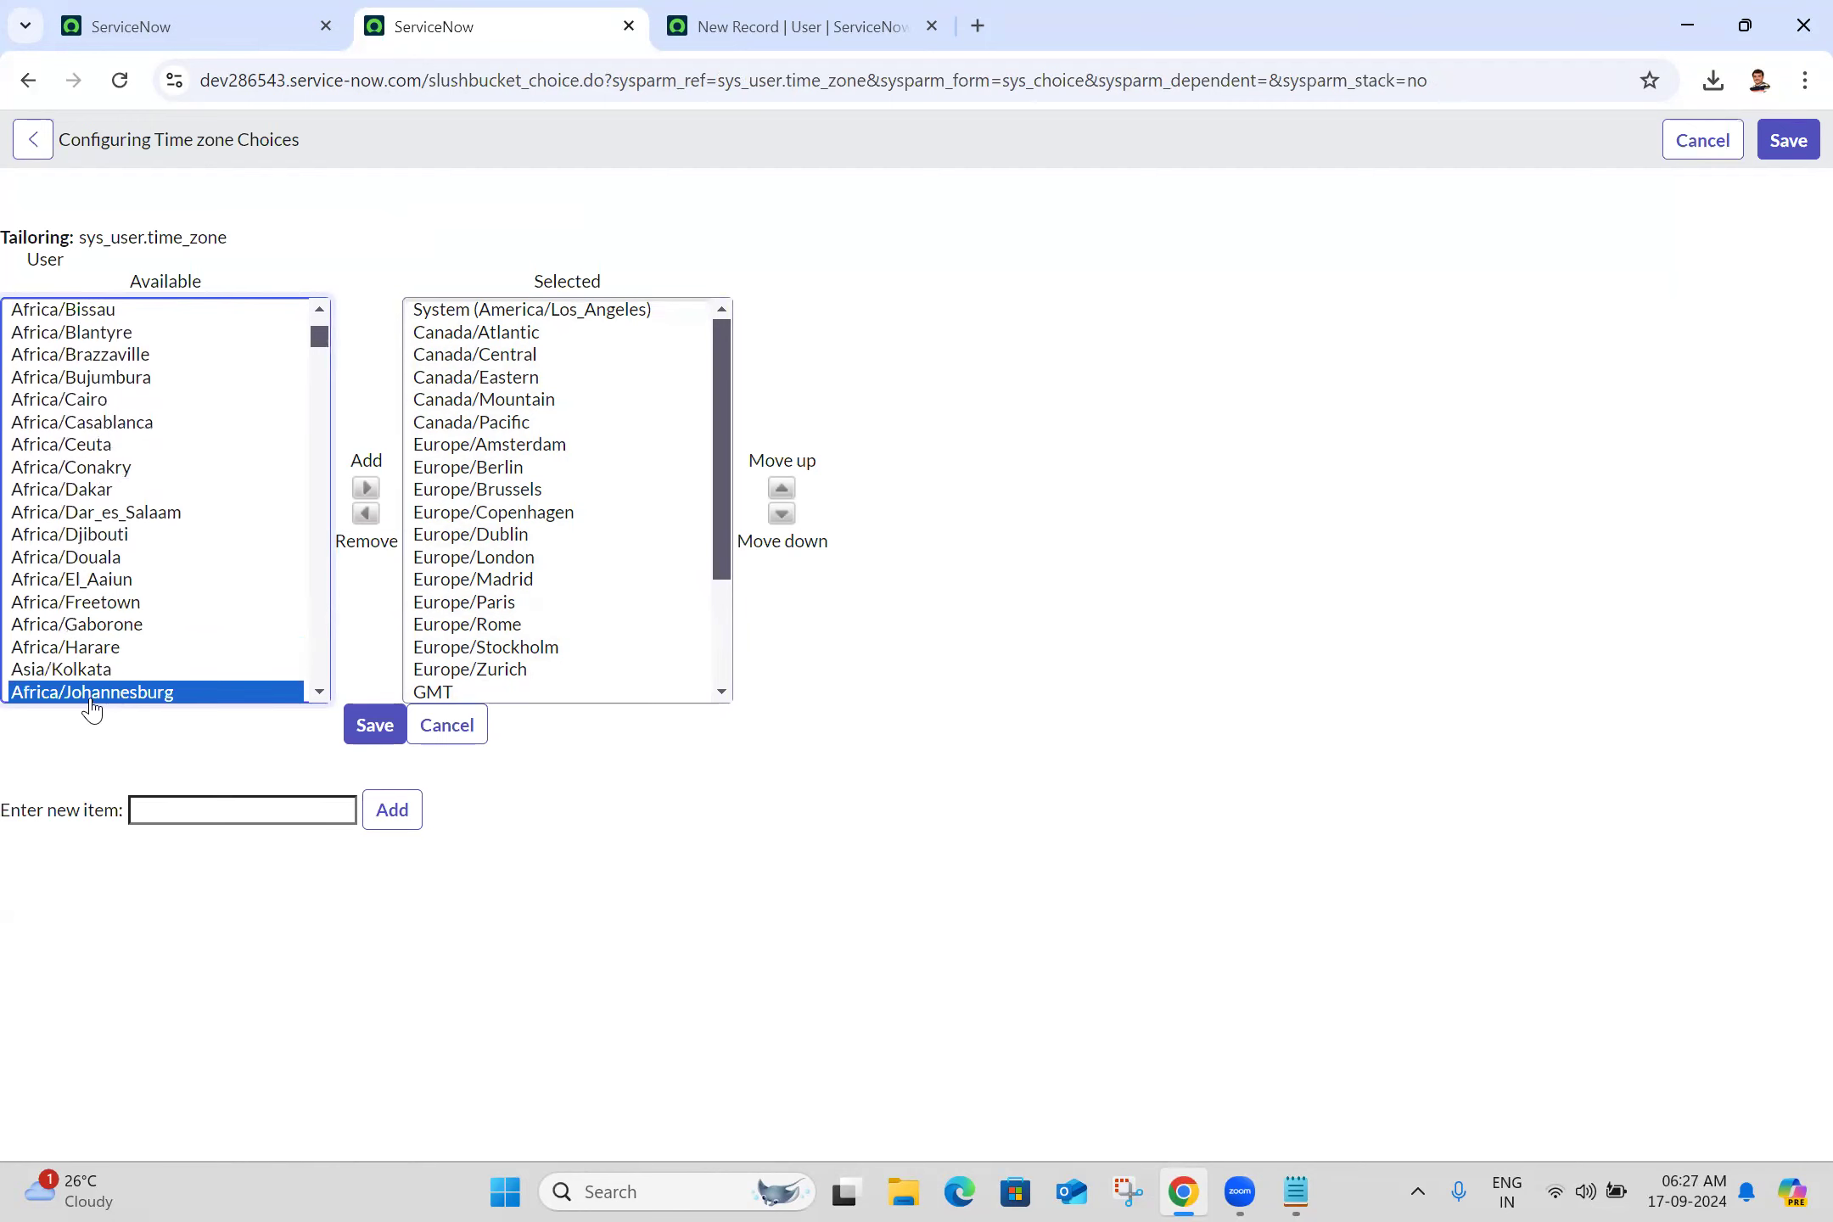
left_click(93, 670)
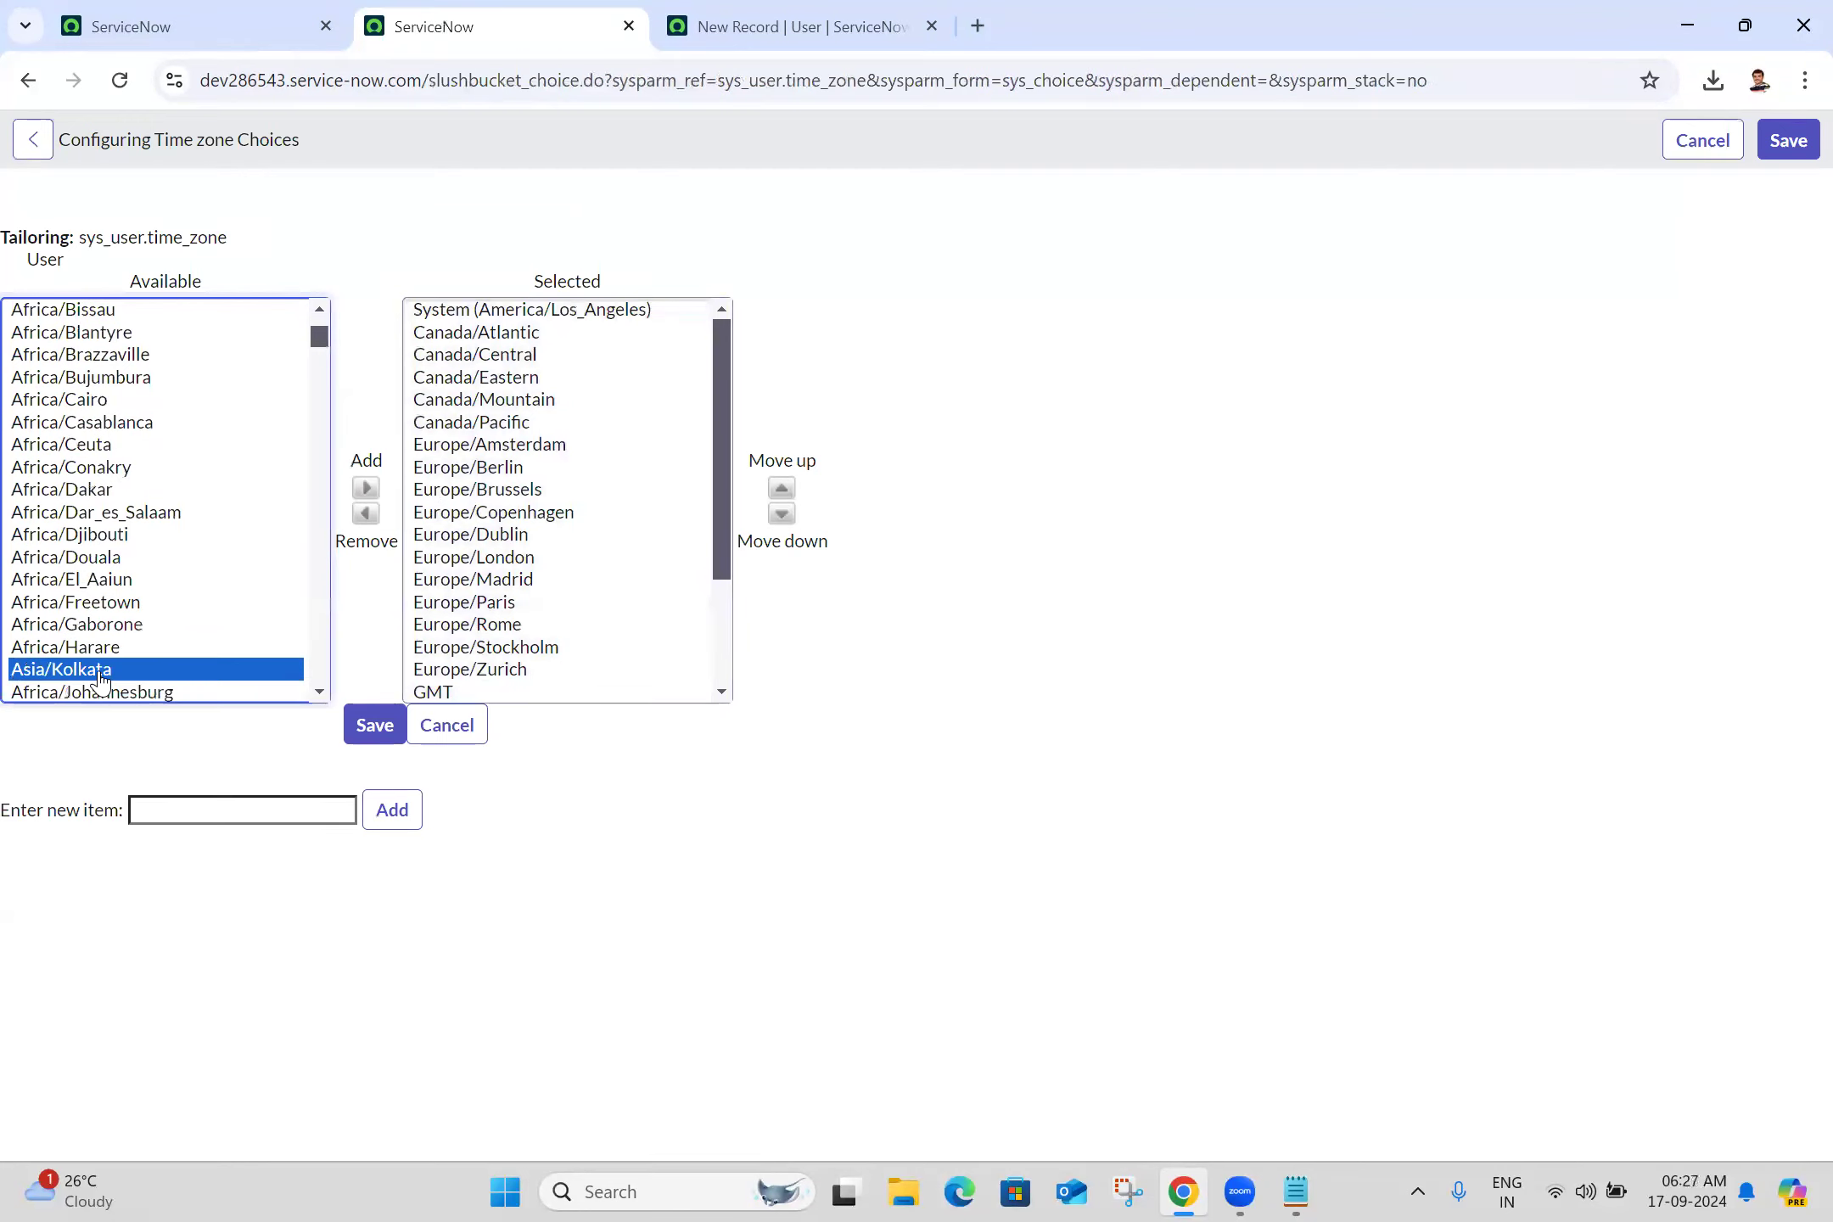
left_click(366, 488)
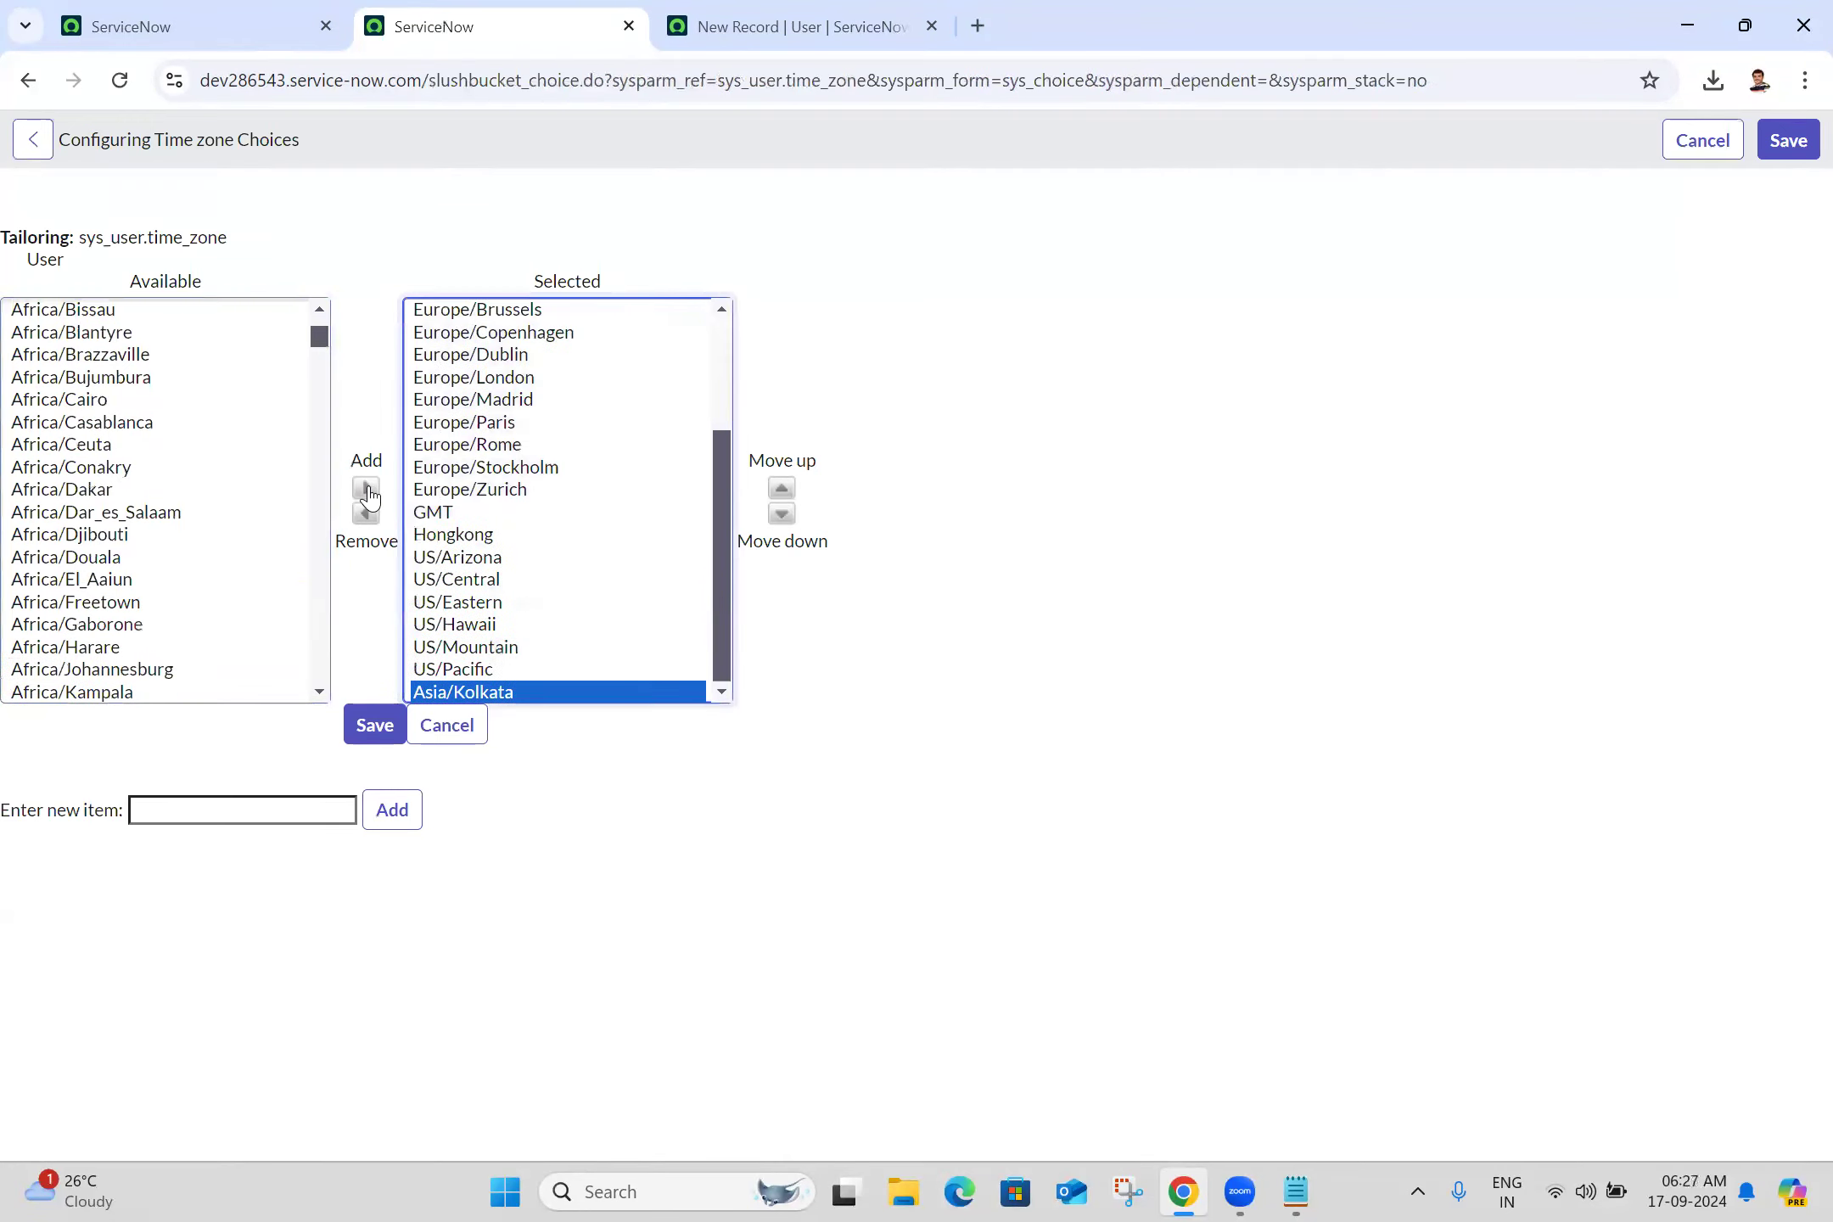
left_click(375, 742)
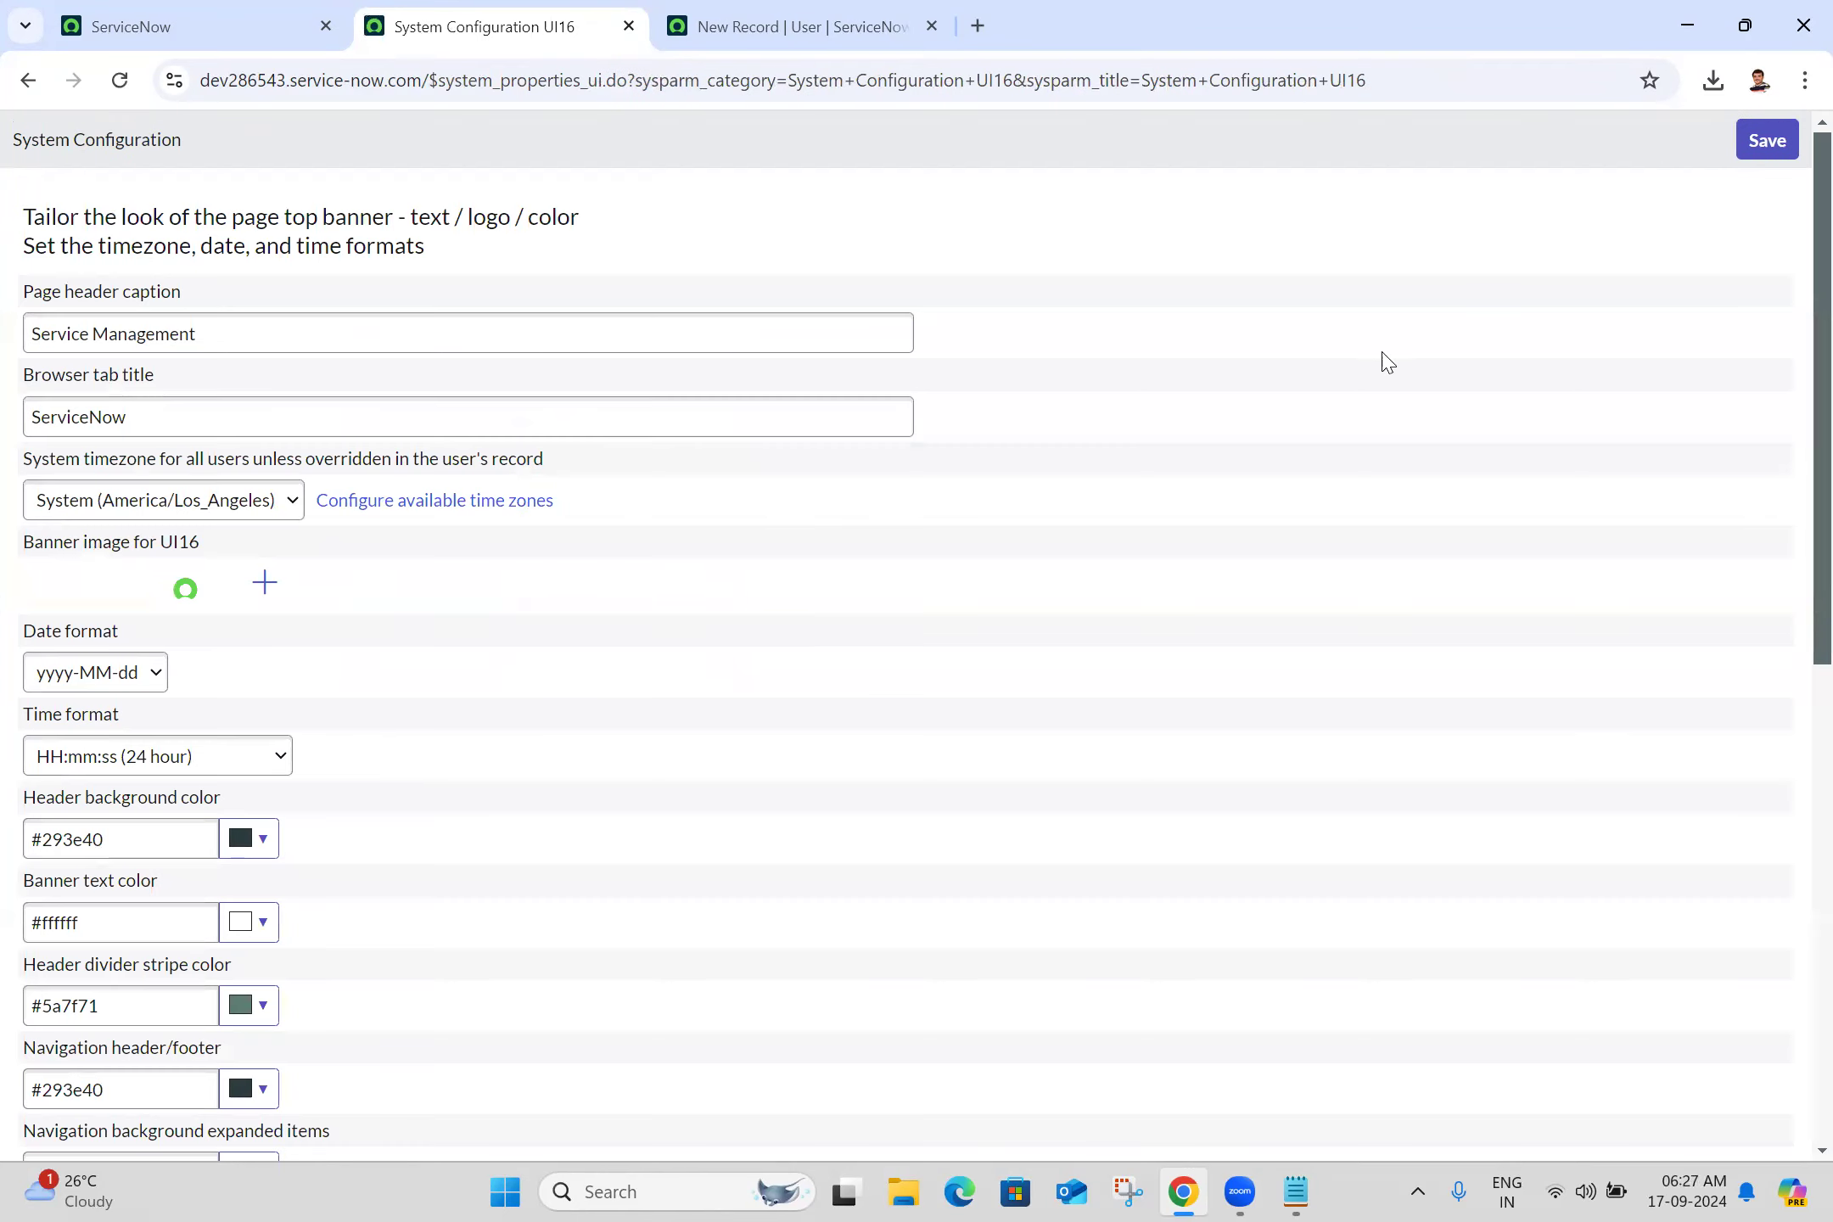
Reopen the available time zones, confirm Asia/Kolkata is selected, and save the choices
left_click(180, 24)
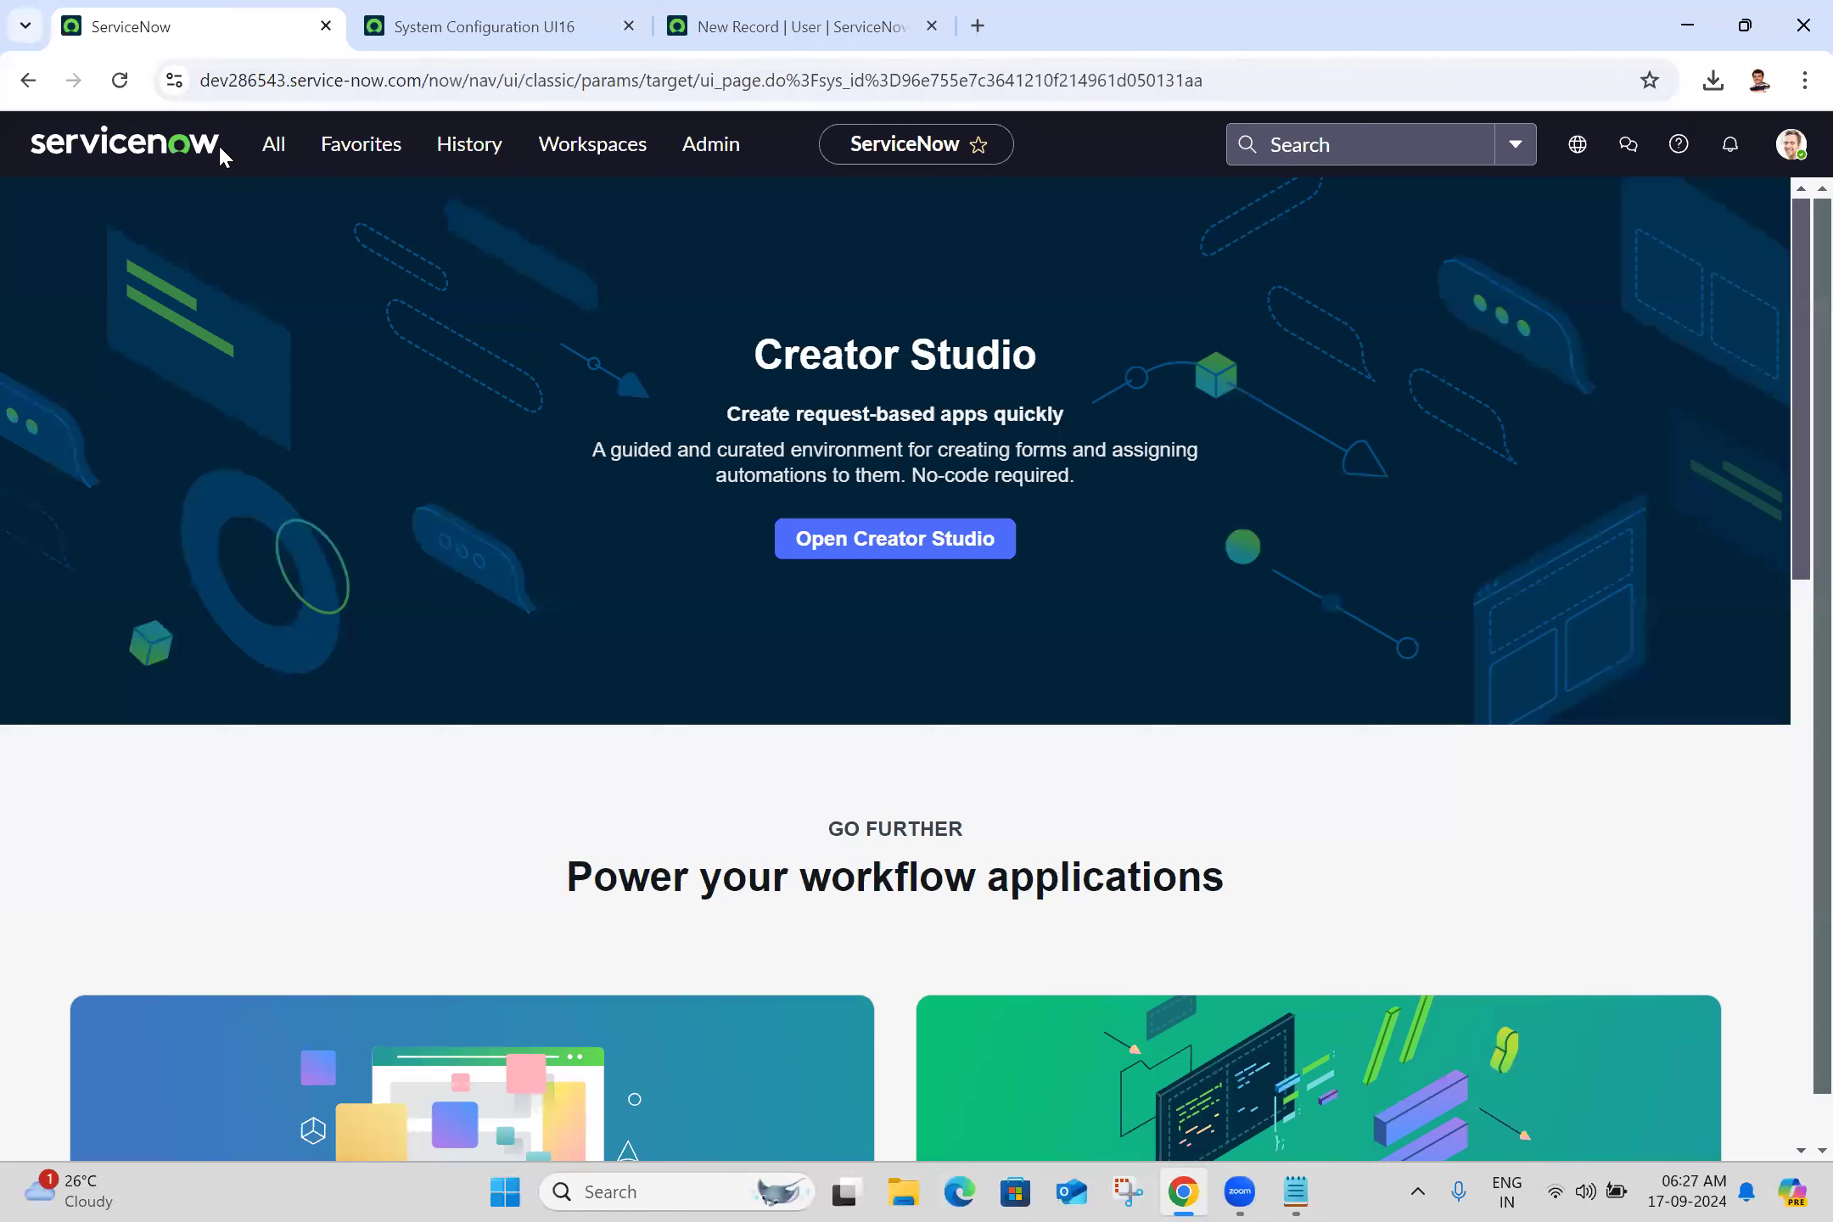
left_click(276, 153)
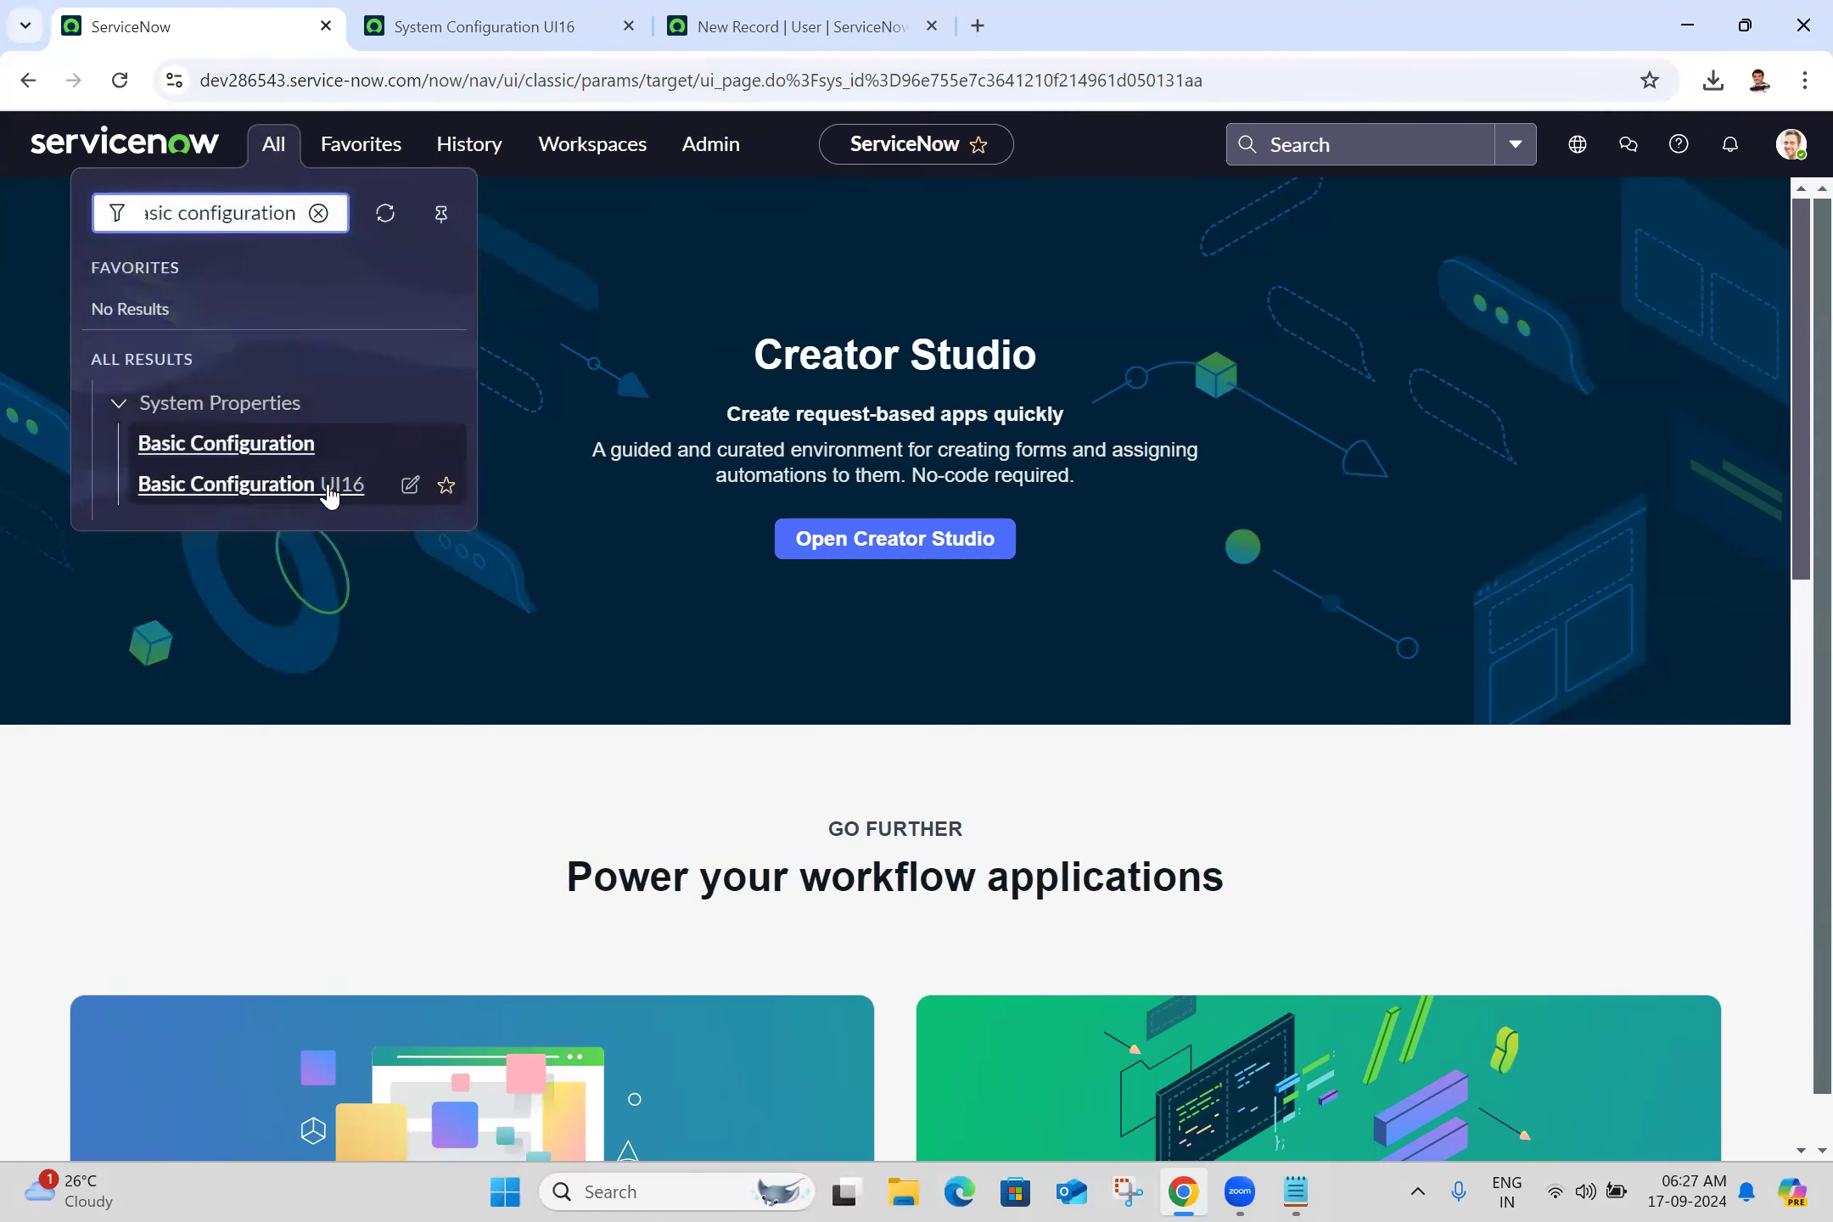
left_click(528, 12)
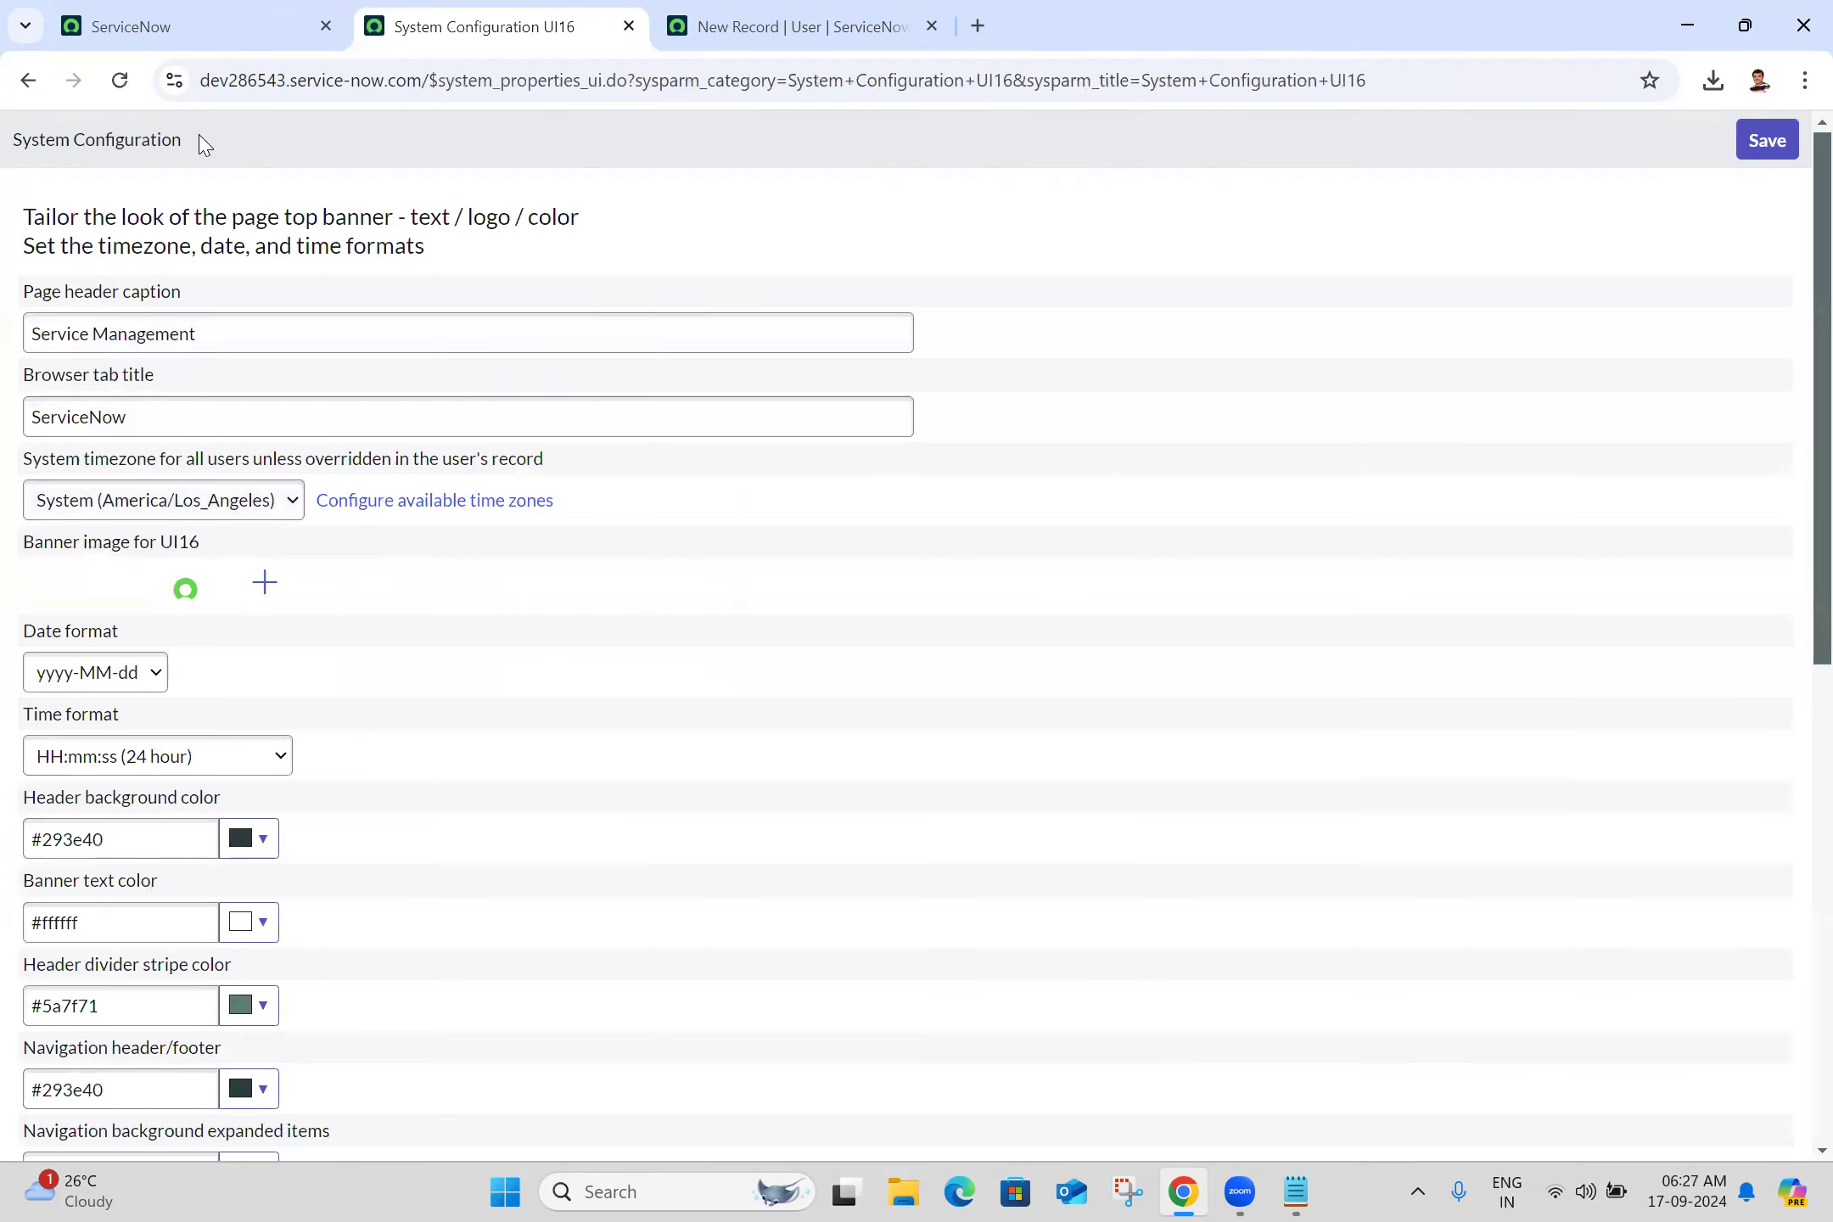
left_click(474, 501)
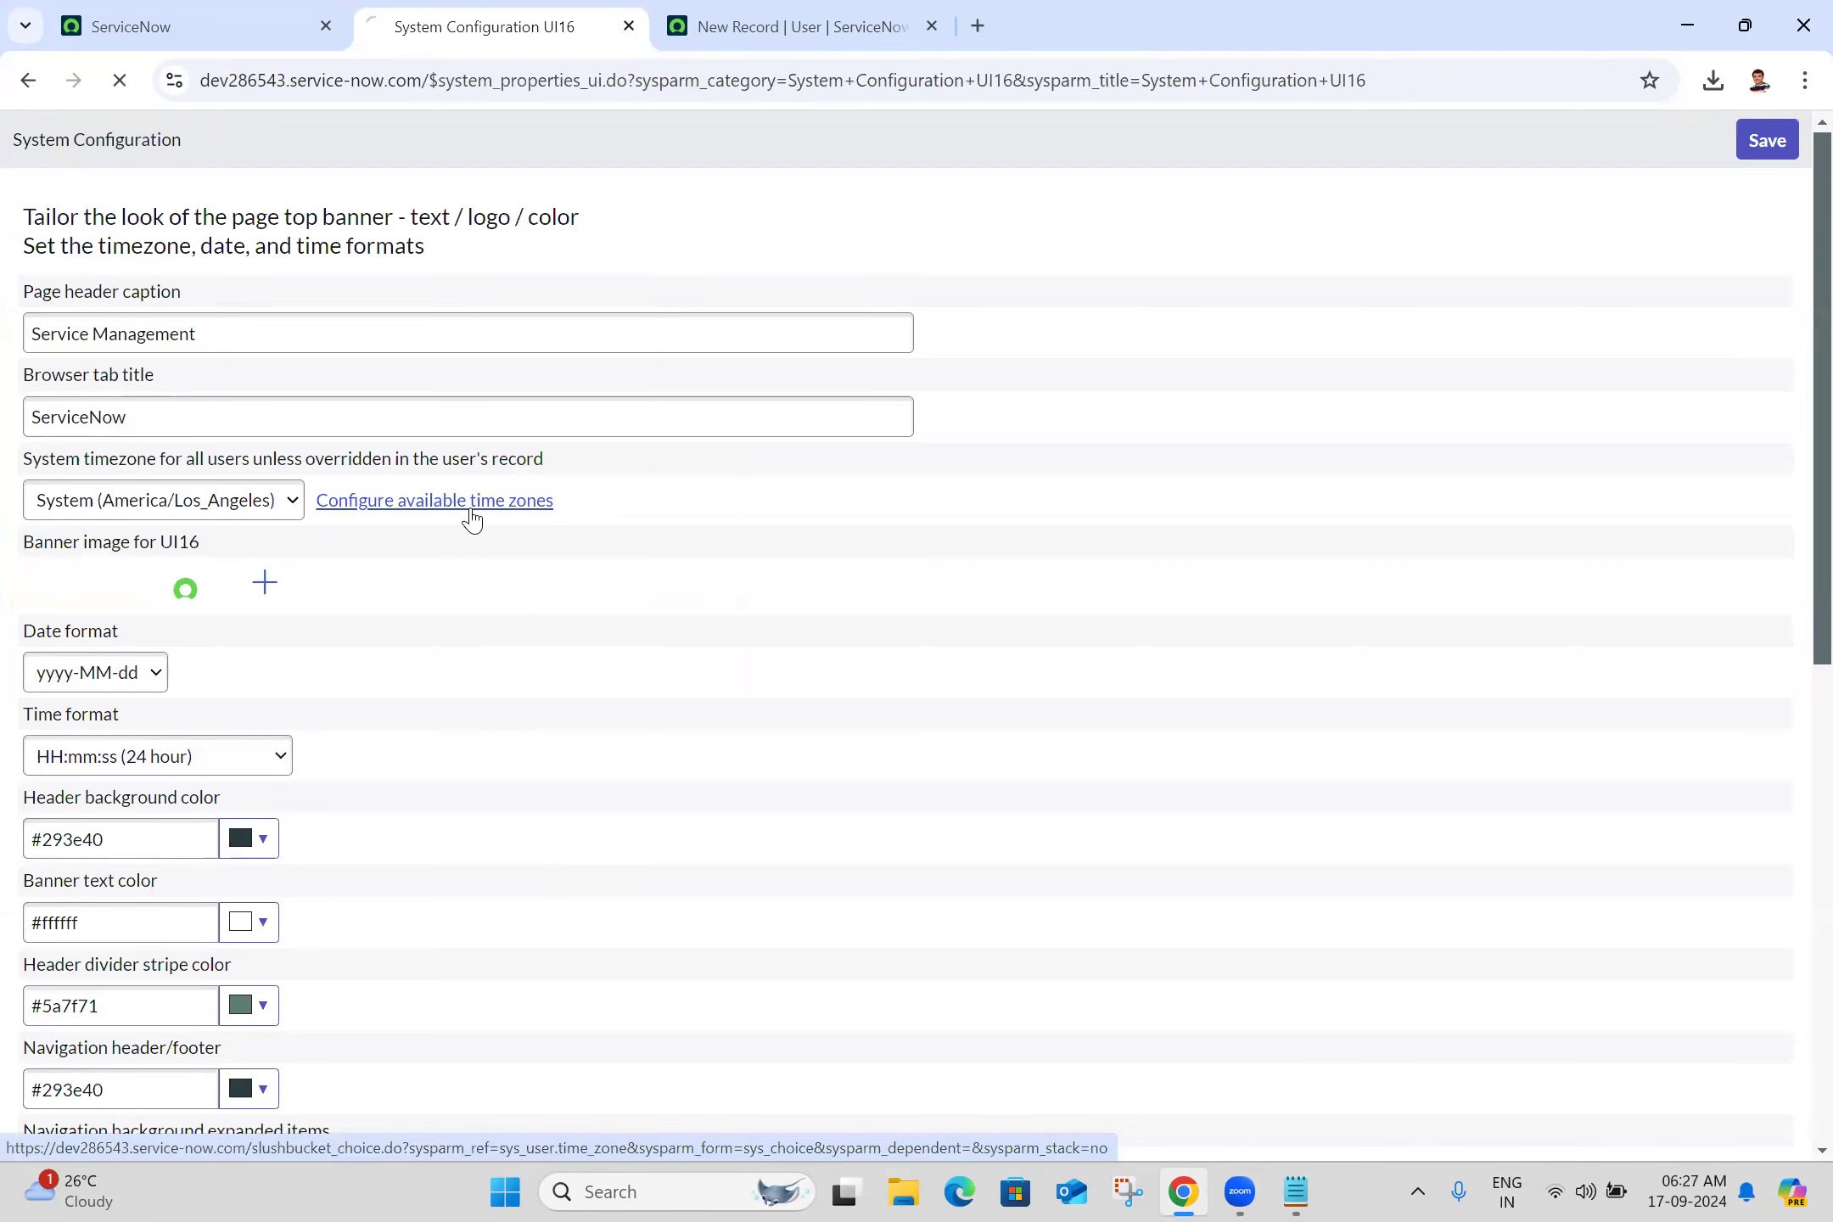
left_click(94, 450)
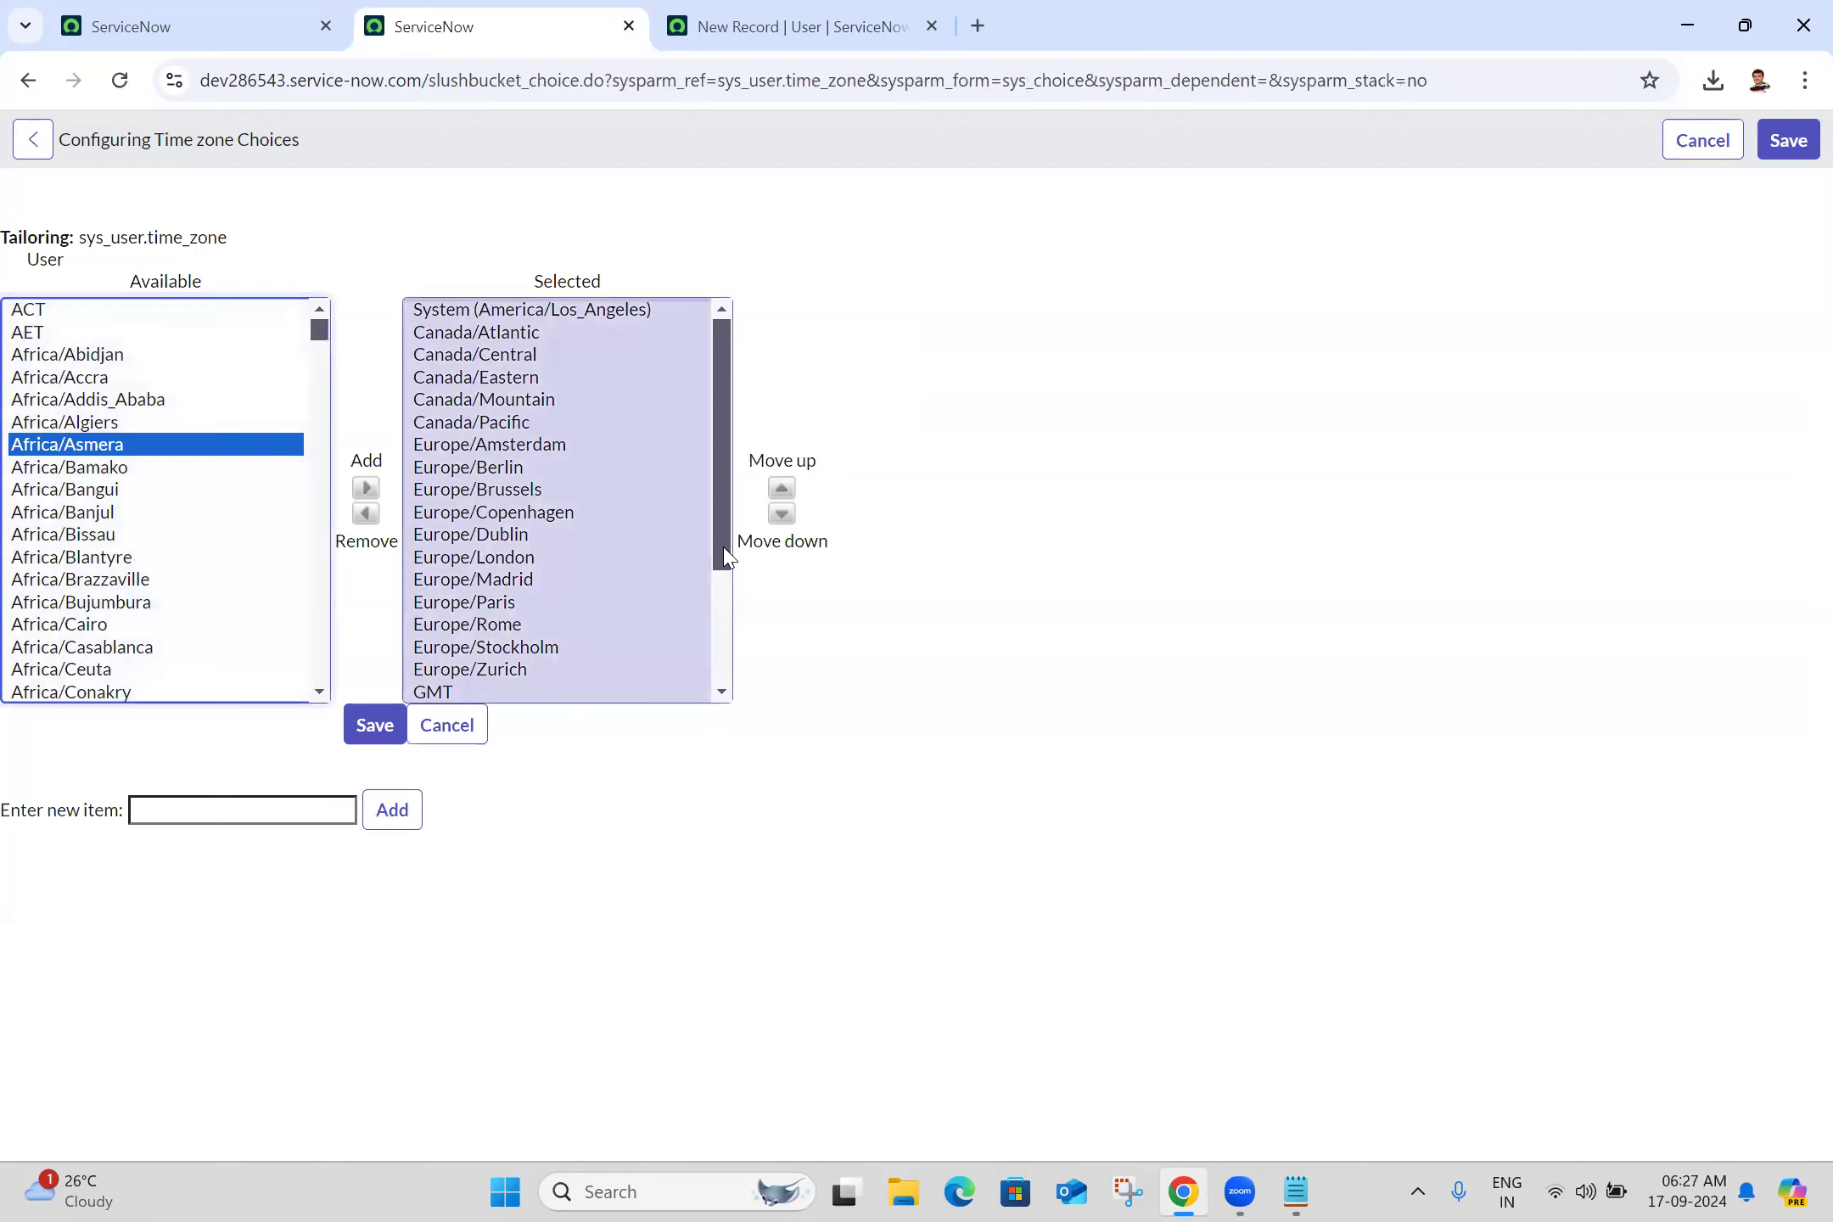
left_click(726, 584)
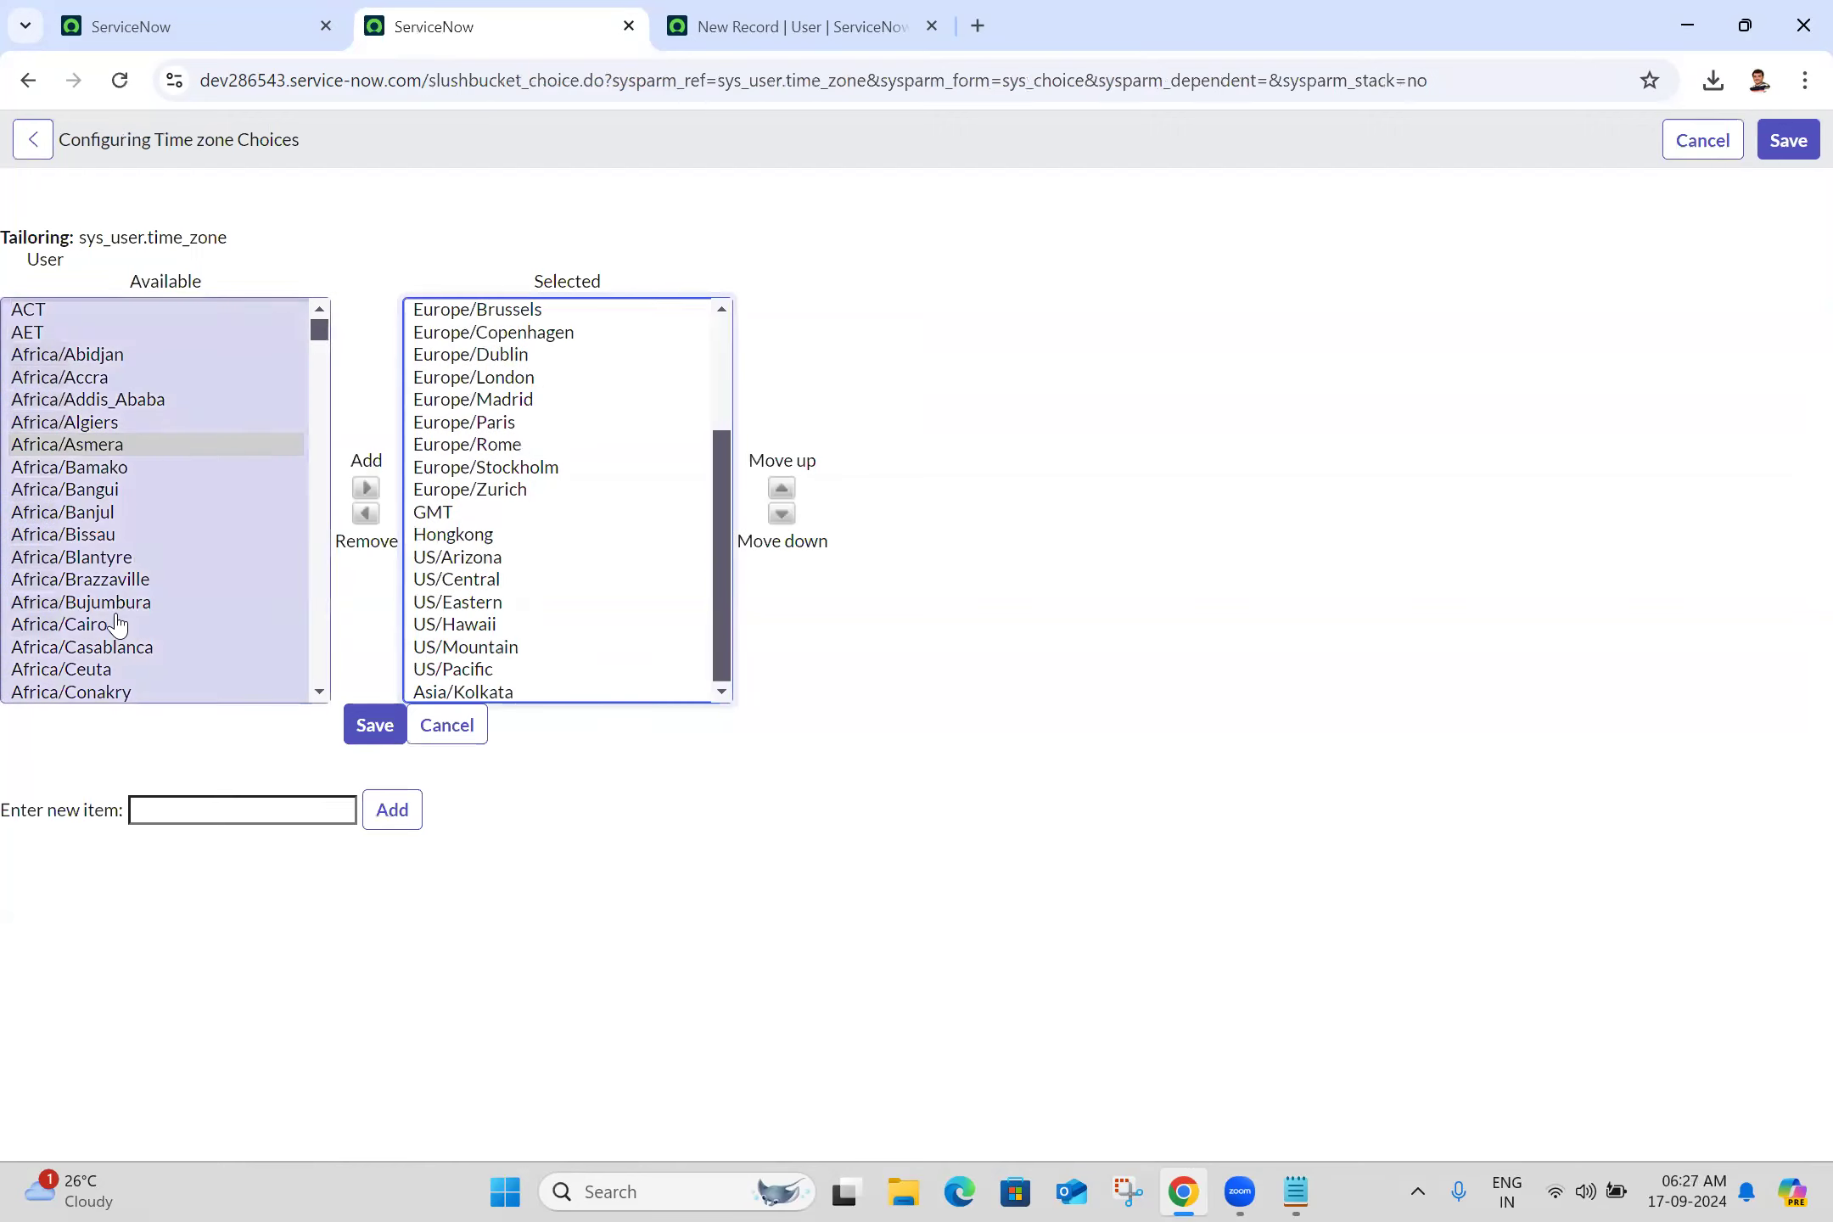
left_click(392, 730)
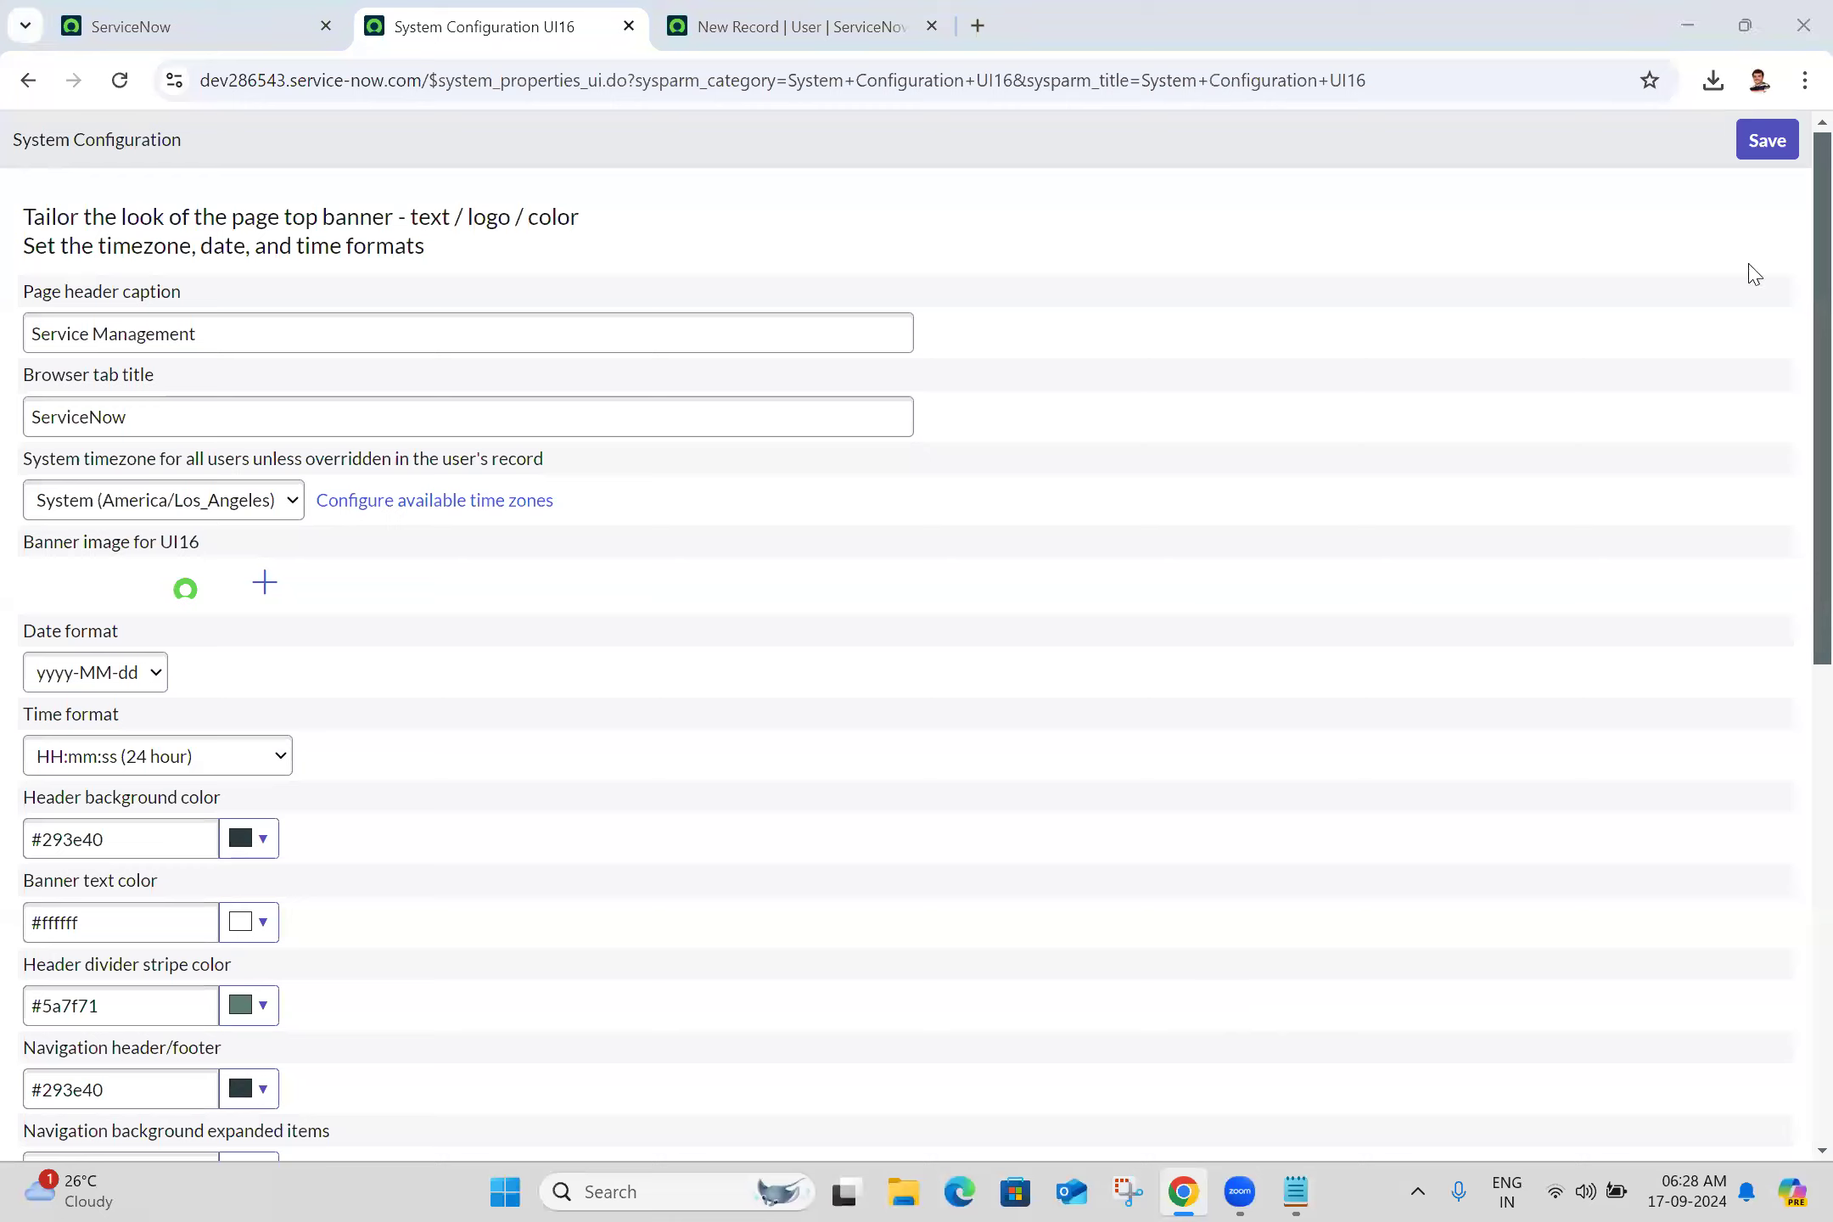
Save the System Configuration UI16 page and close its tab
left_click(1776, 153)
left_click(1776, 152)
left_click(628, 26)
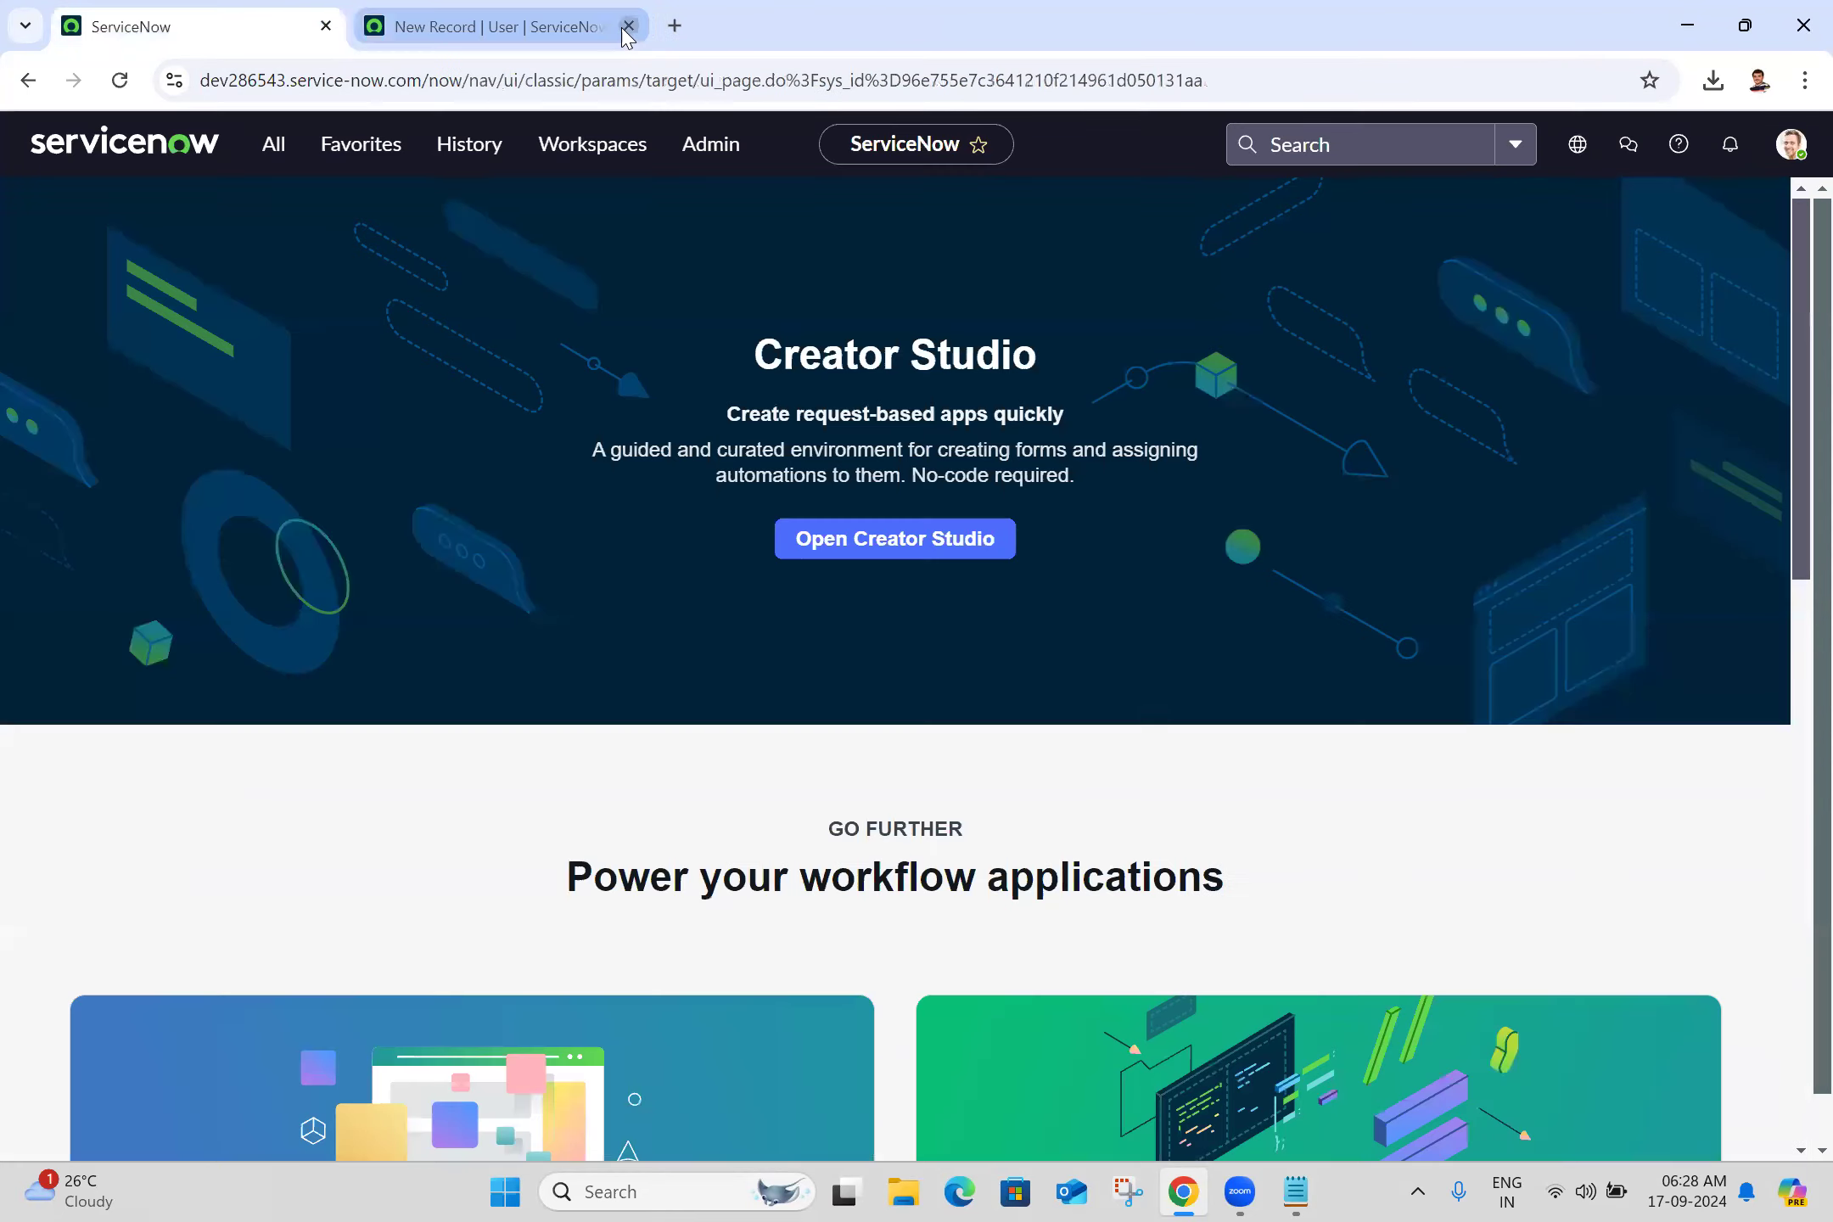
Reload the New User form and set its time zone to Asia/Kolkata
left_click(489, 12)
left_click(119, 79)
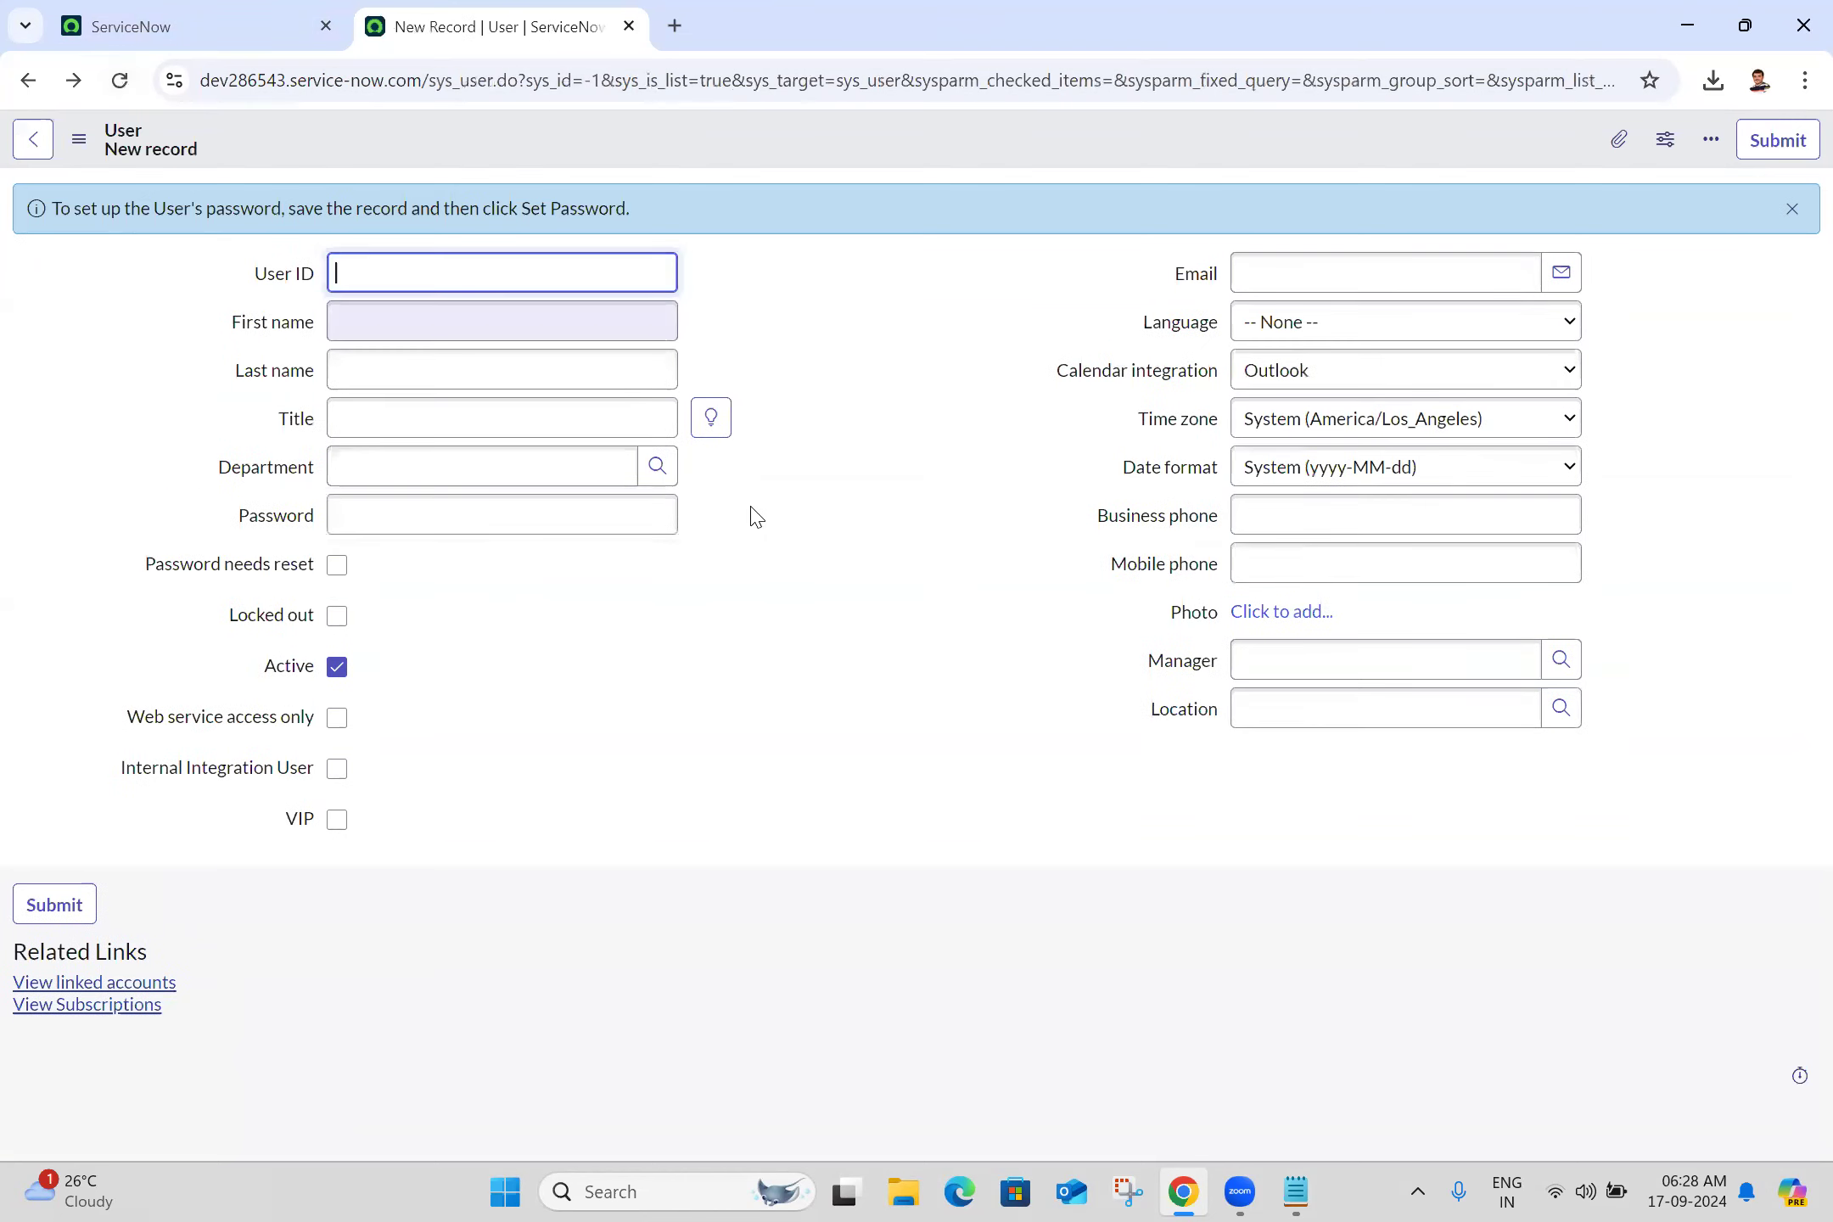
left_click(1305, 431)
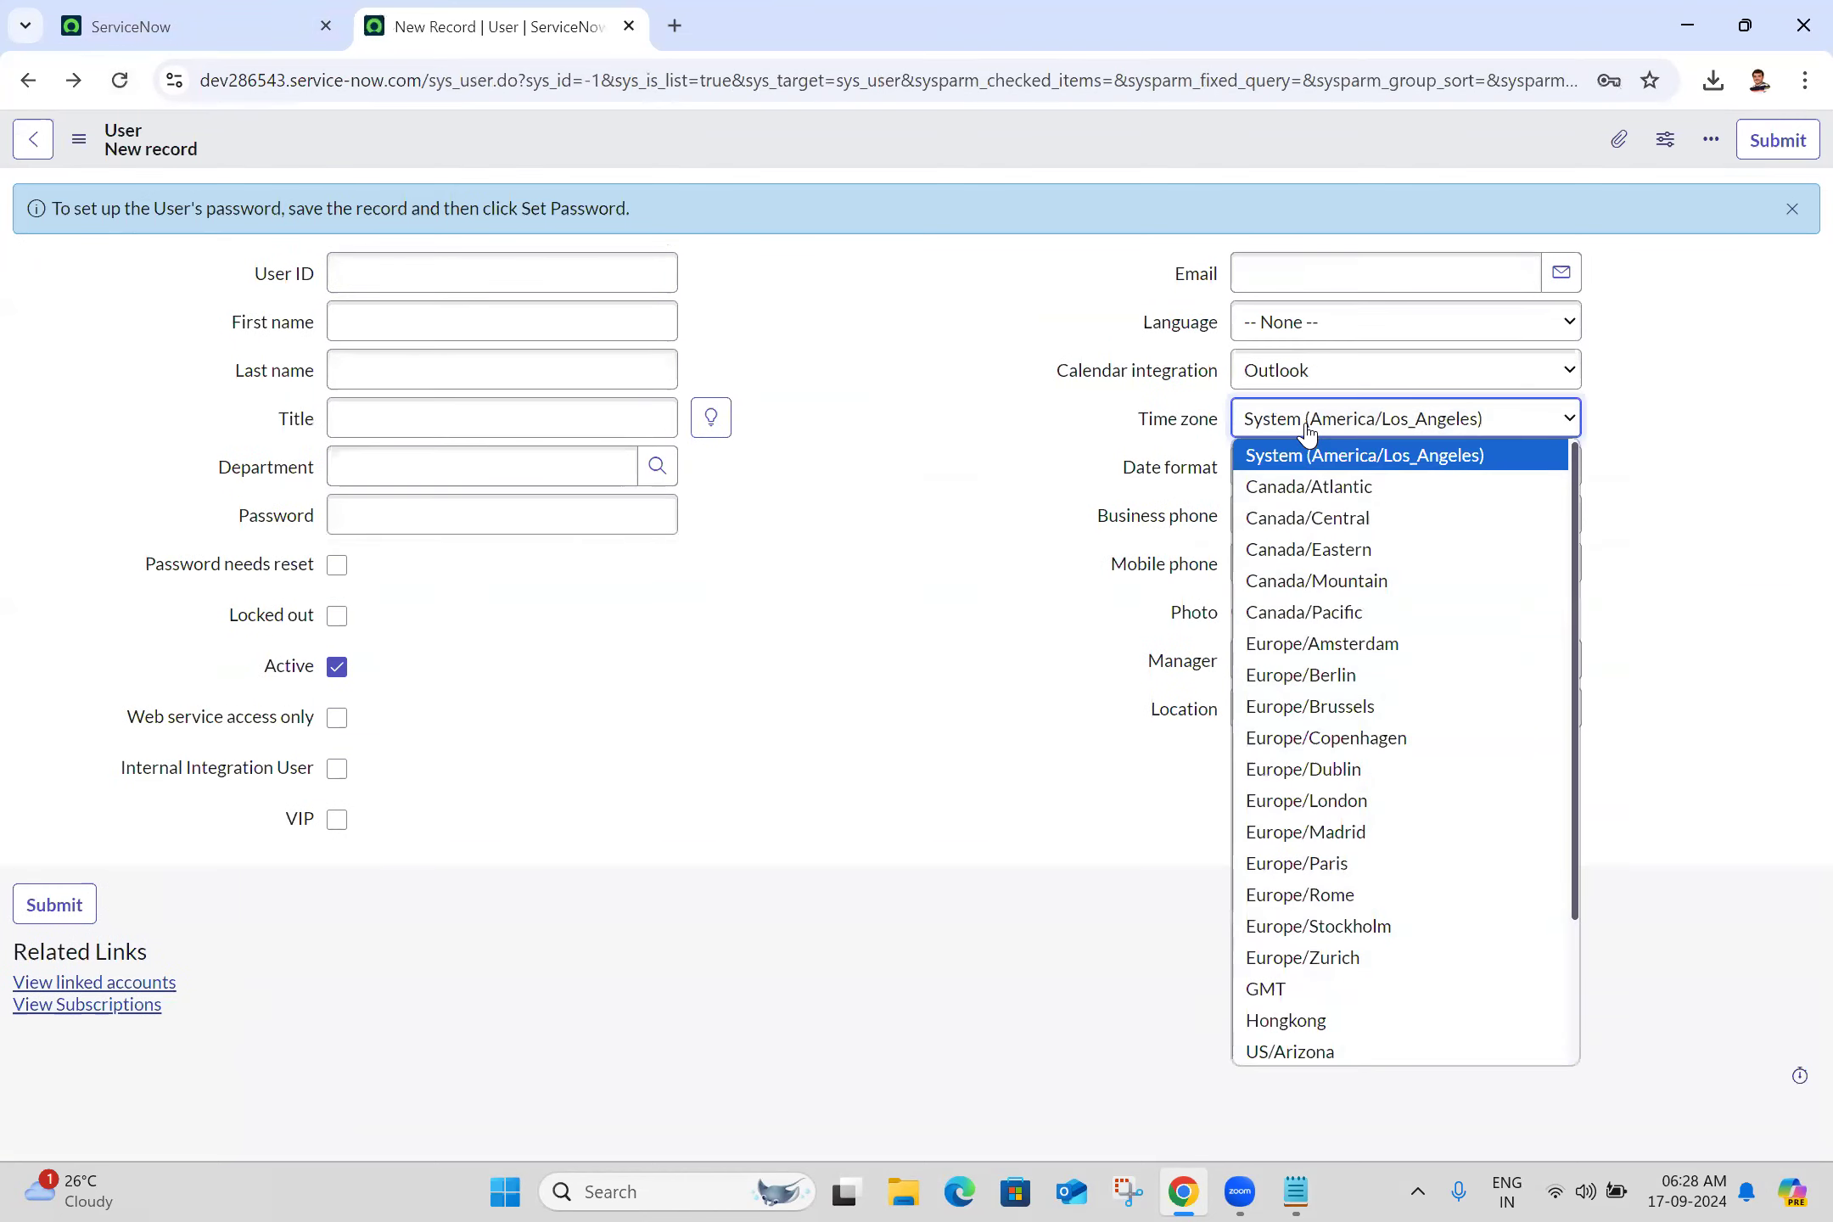
scroll(1580, 1014, "down", 2)
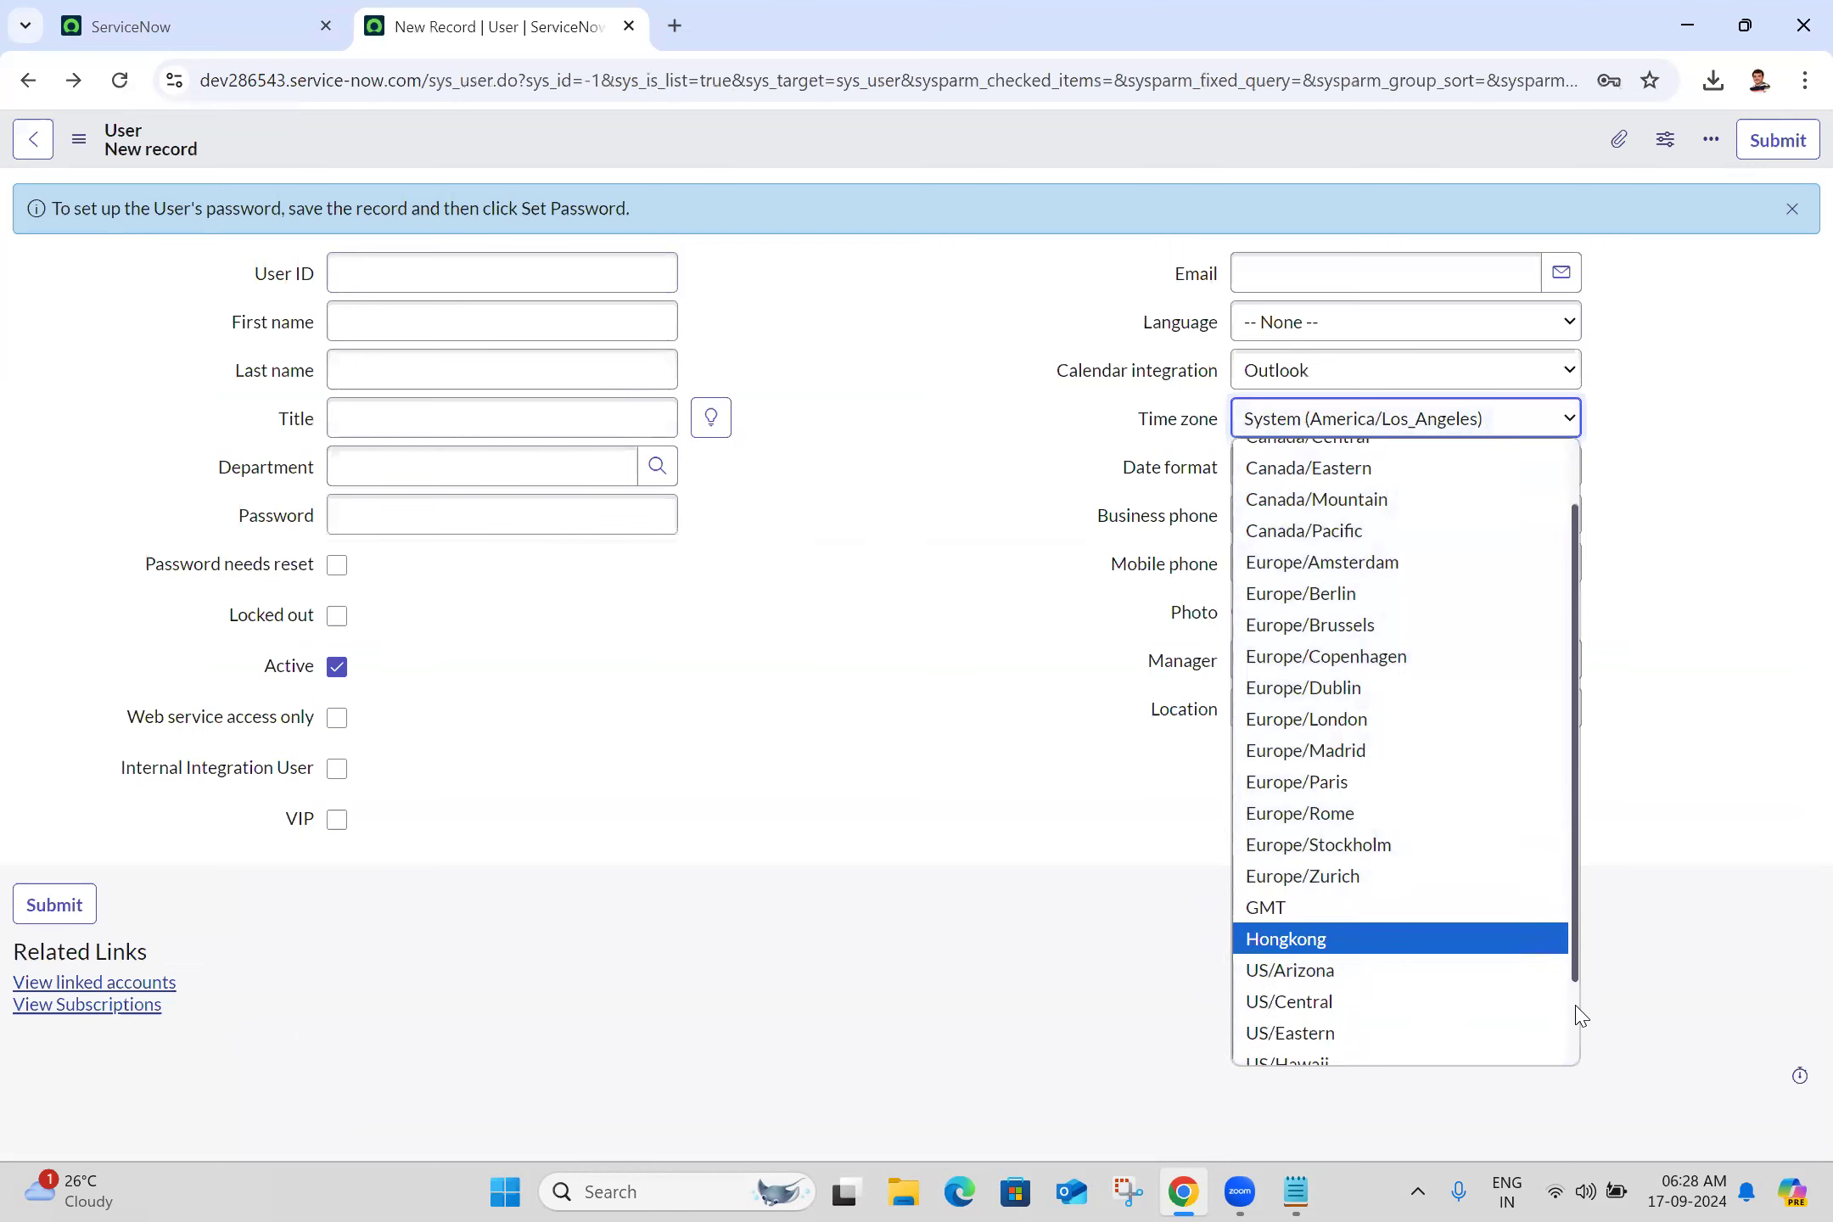
left_click(1341, 1055)
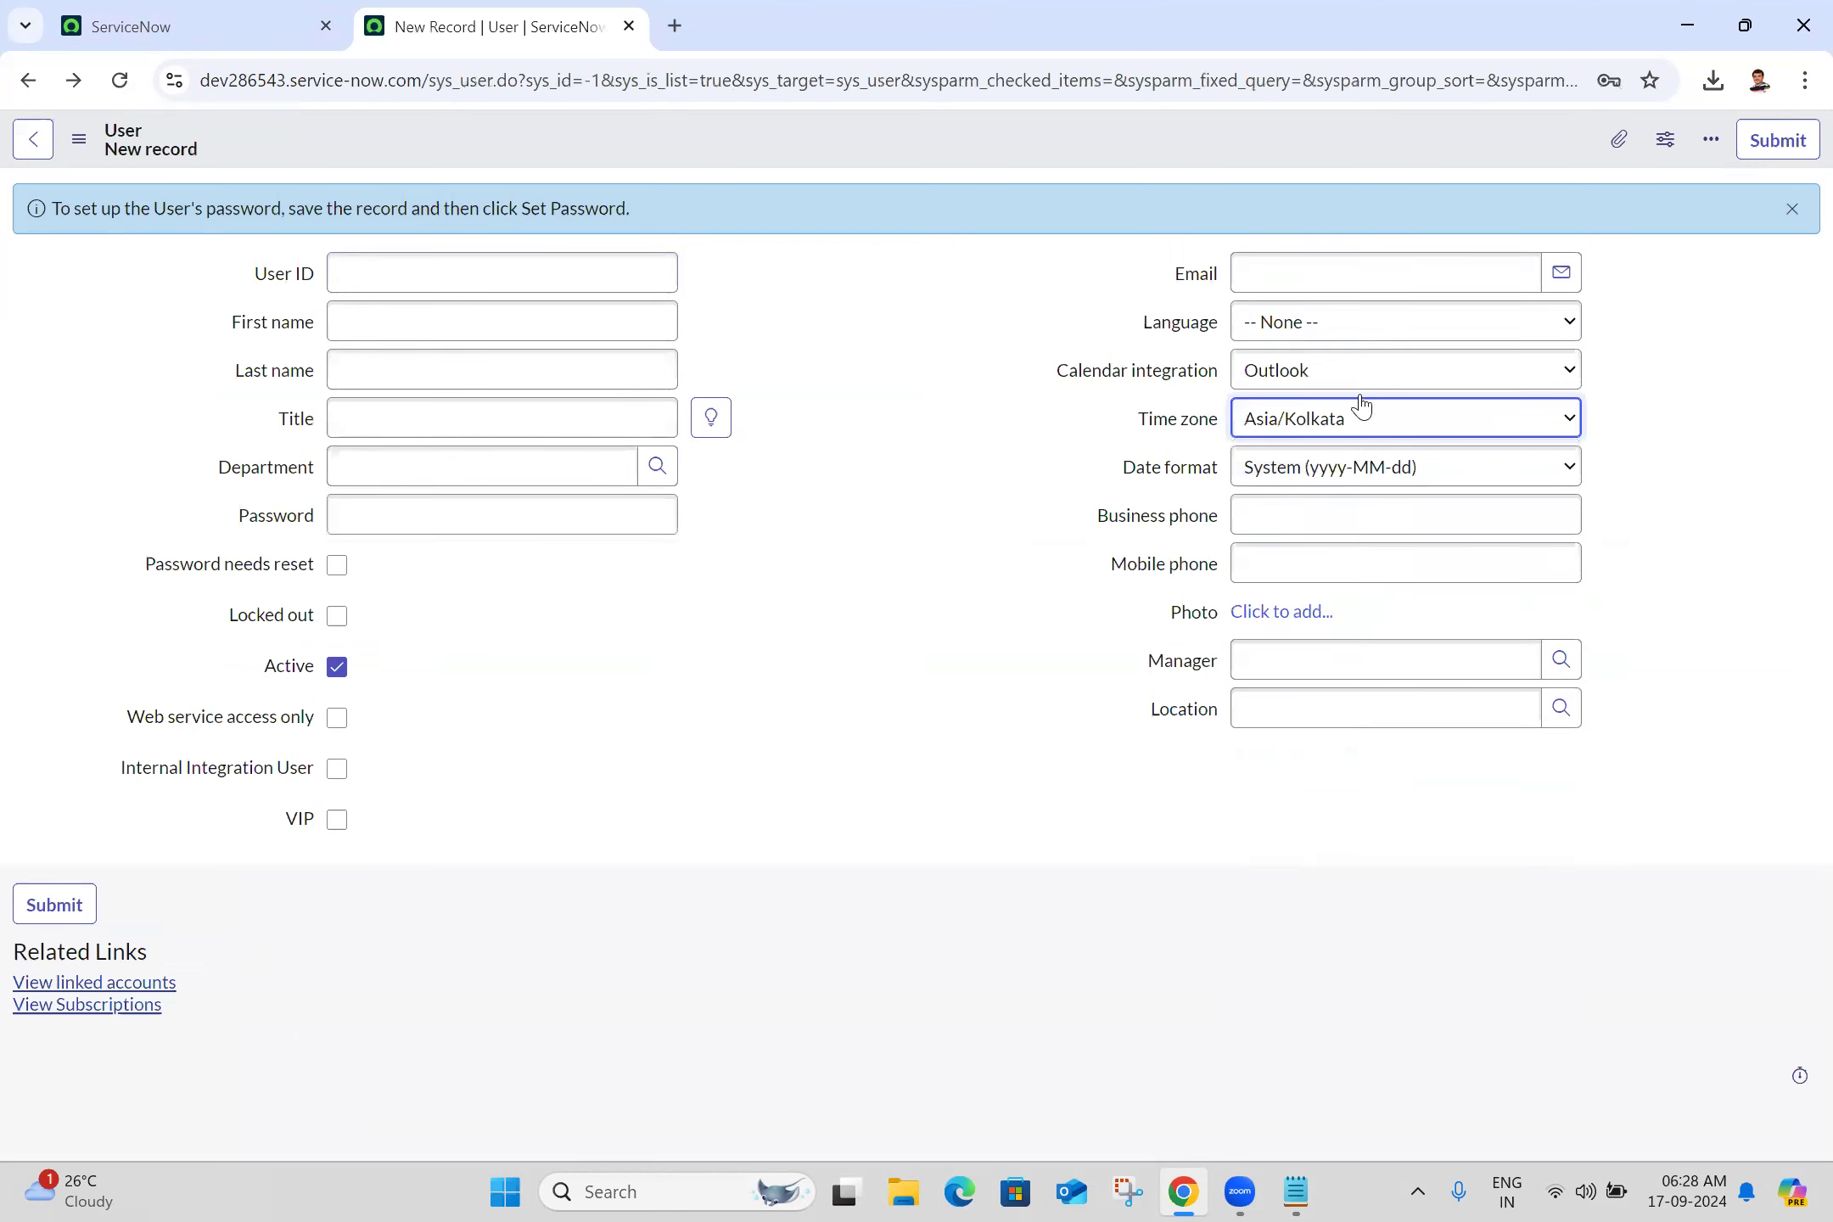
Enter the user ID, first and last name, title 'Servicenow Develope' and department IT
left_click(459, 277)
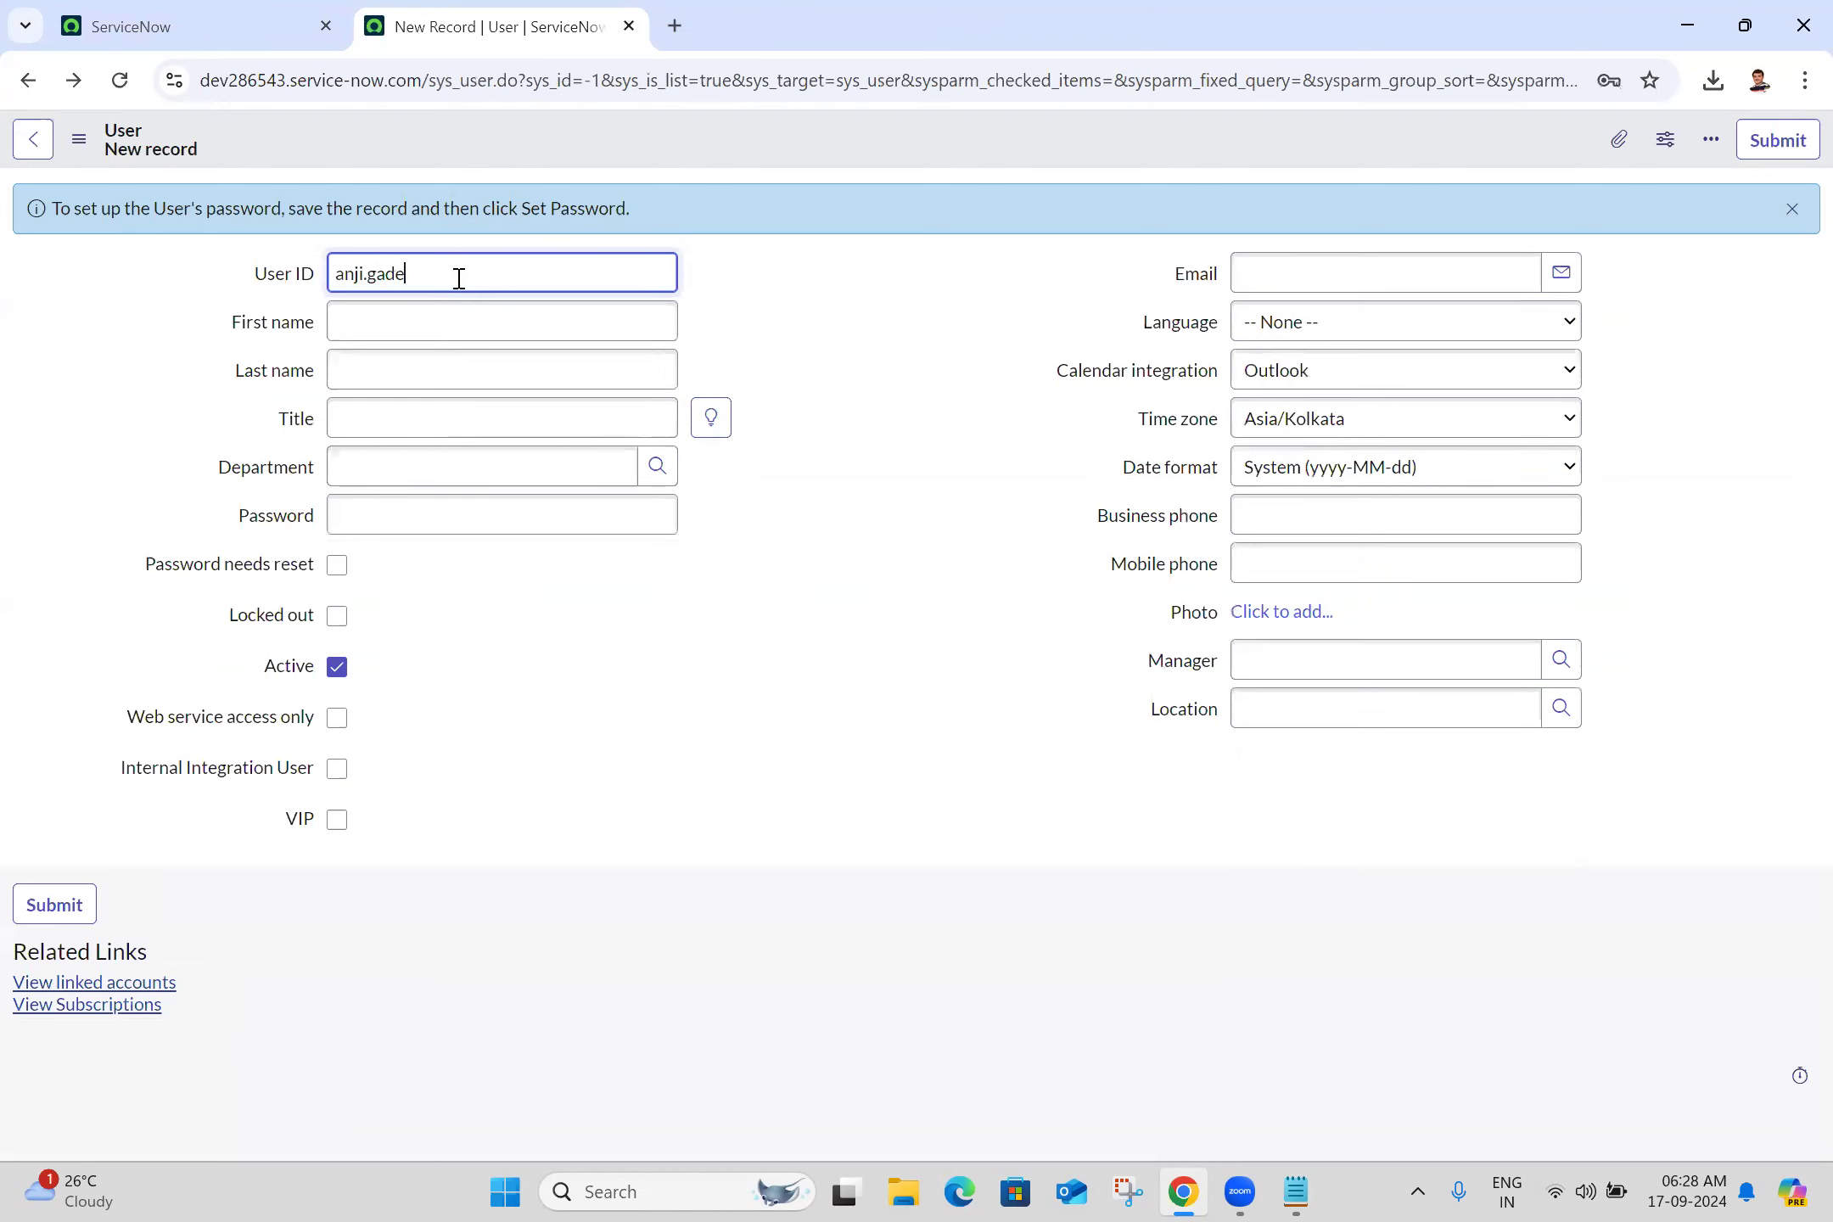
left_click(348, 322)
left_click(330, 374)
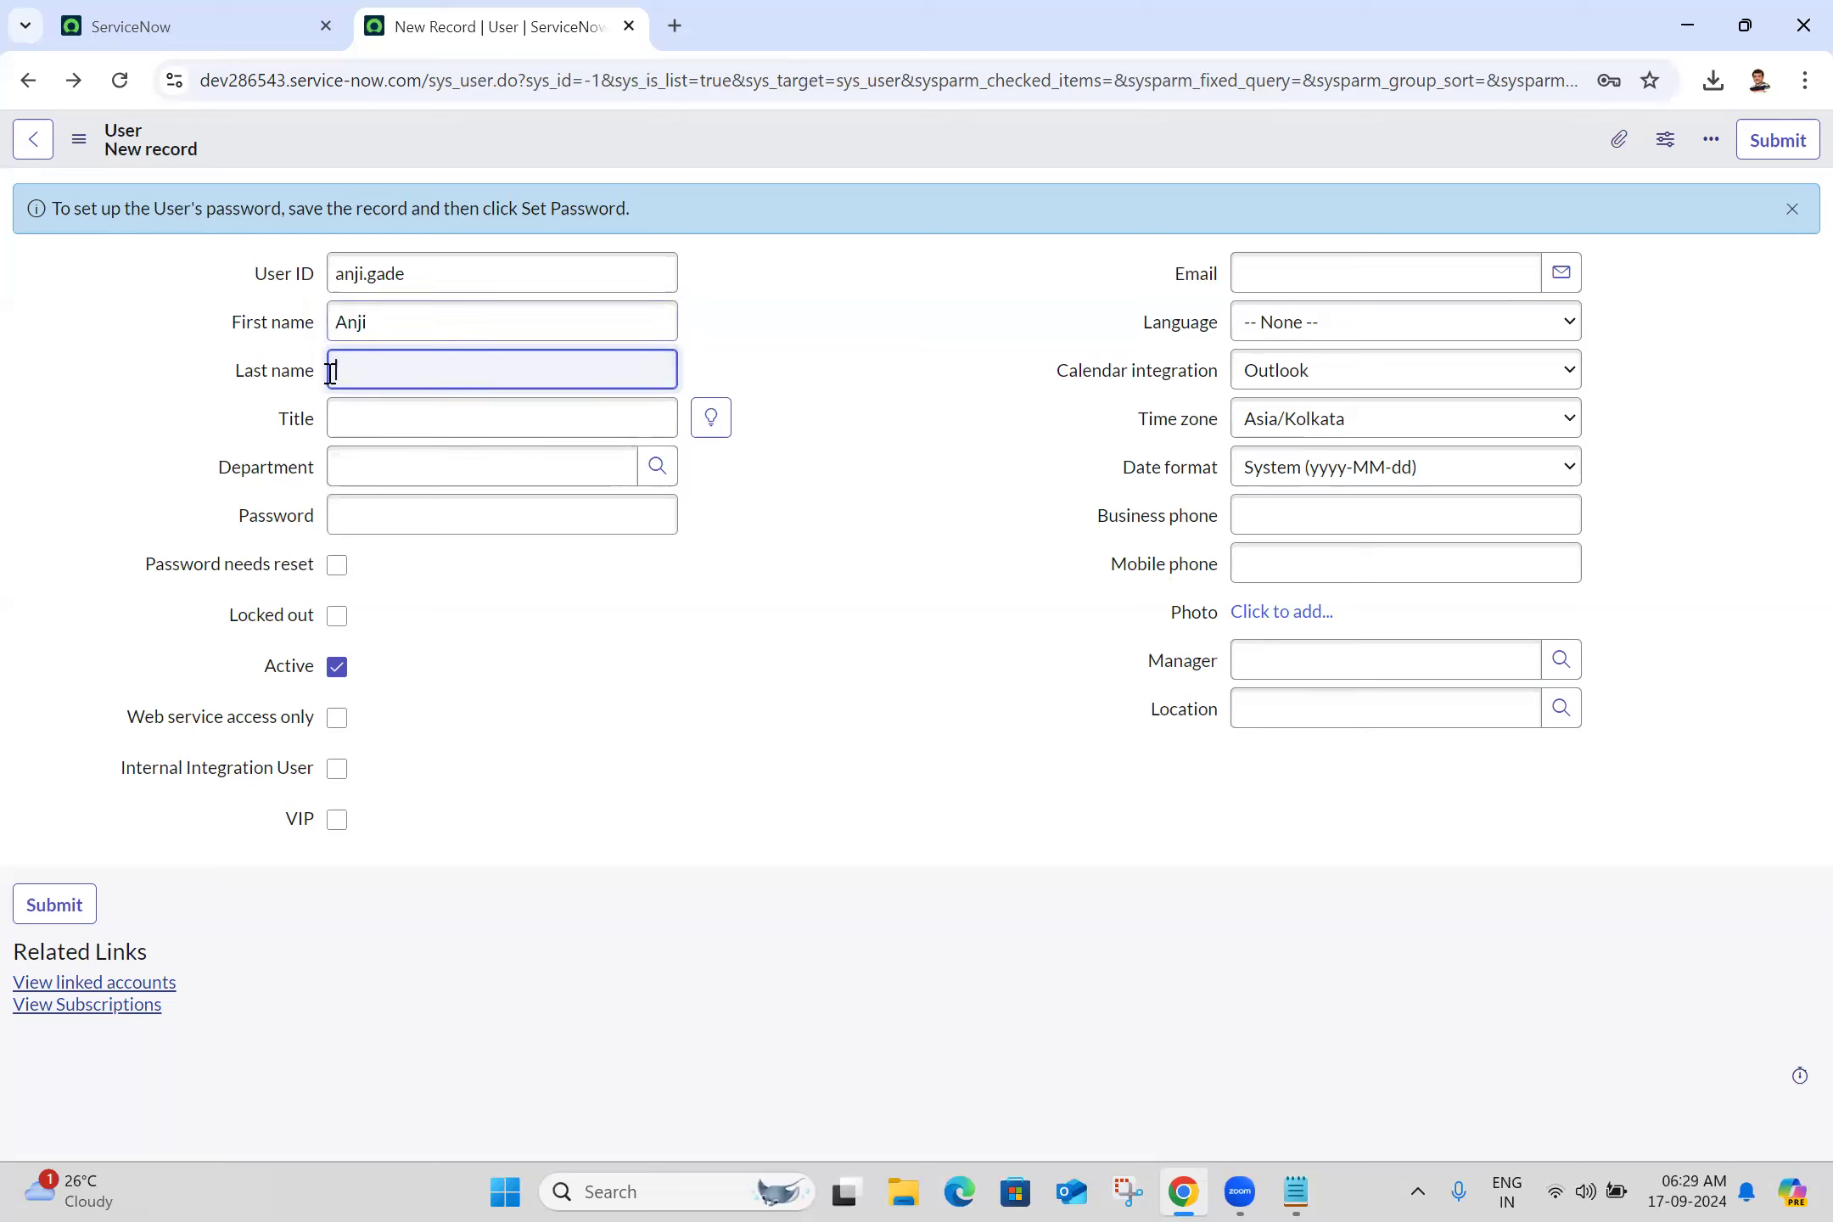
left_click(749, 307)
left_click(497, 422)
type("Servicenow")
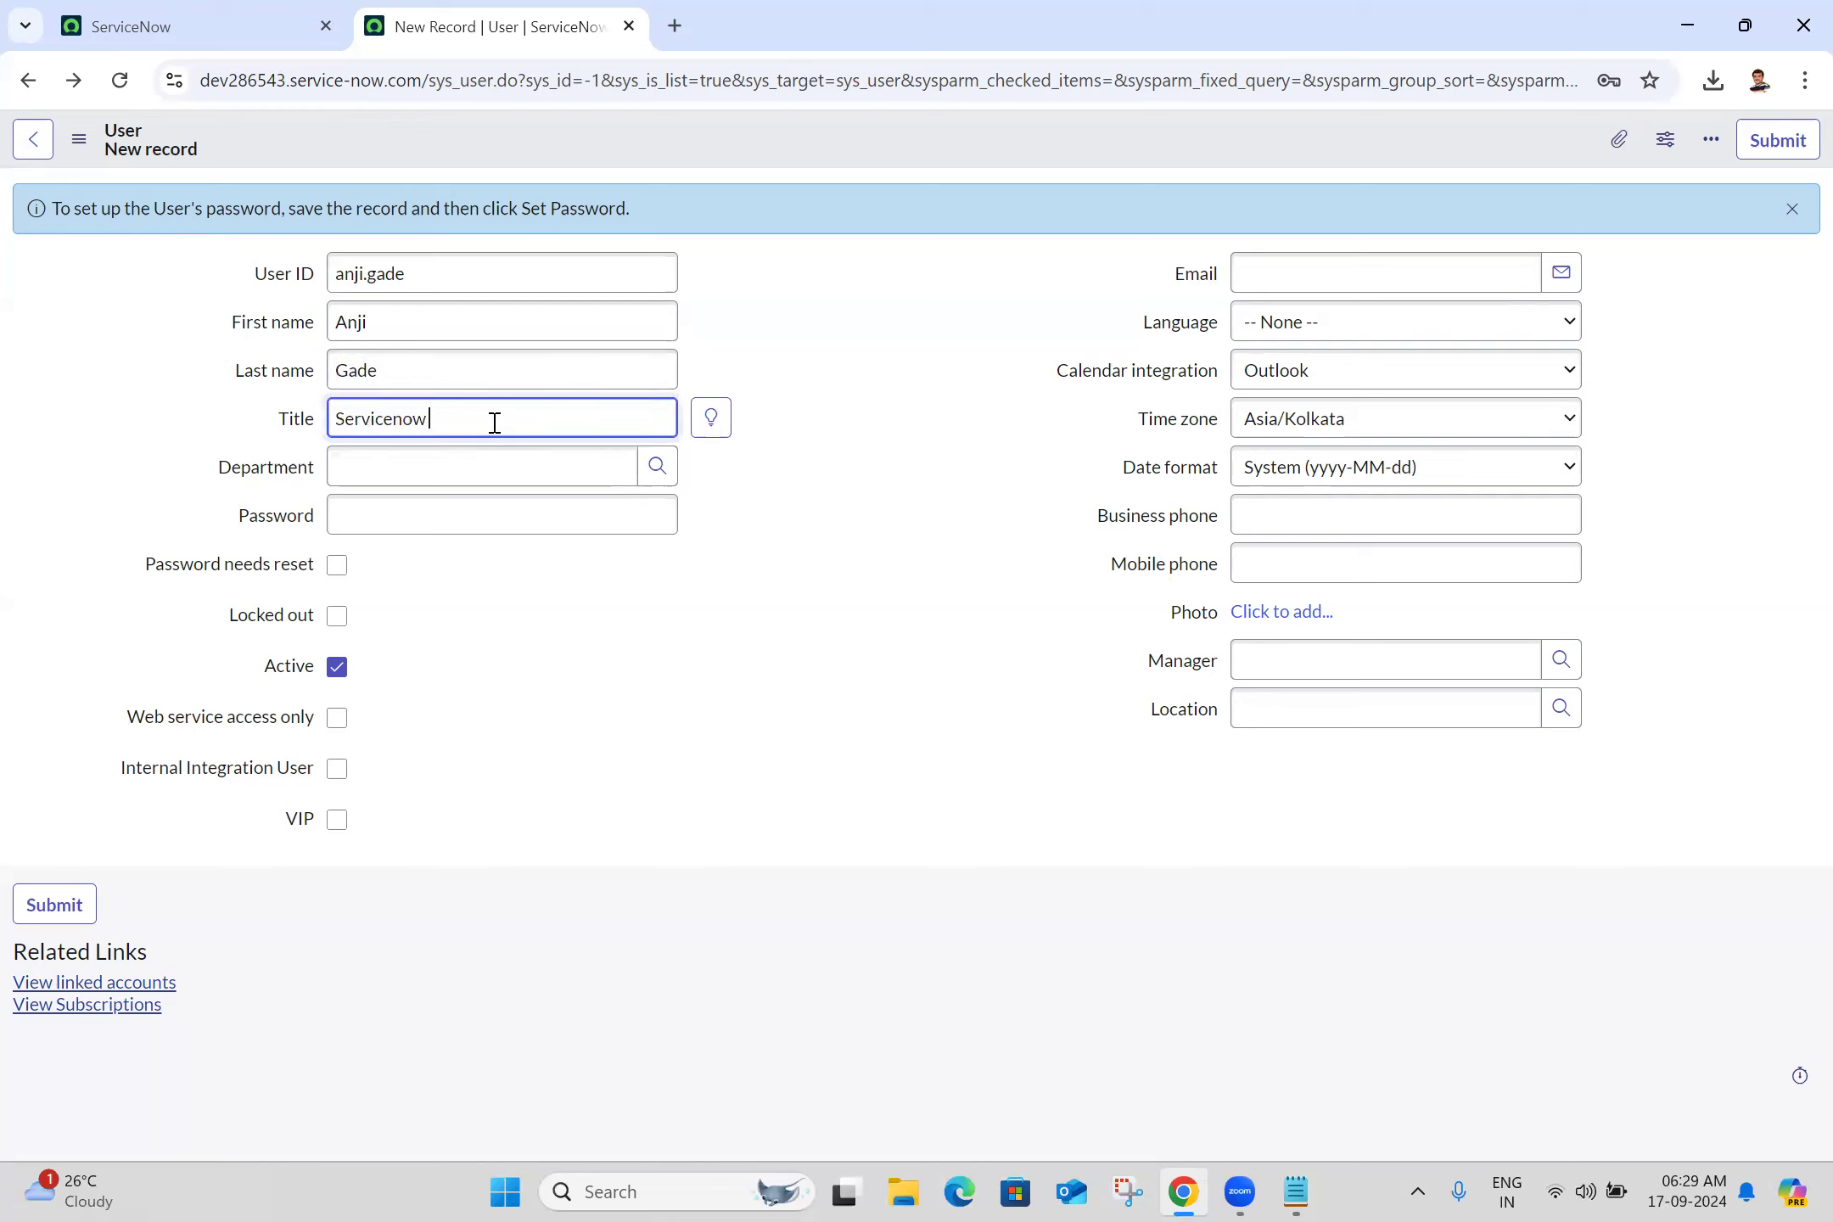
type(" Developer")
left_click(428, 472)
type("it")
left_click(384, 524)
Enter the user's password and tick Password needs reset
left_click(385, 516)
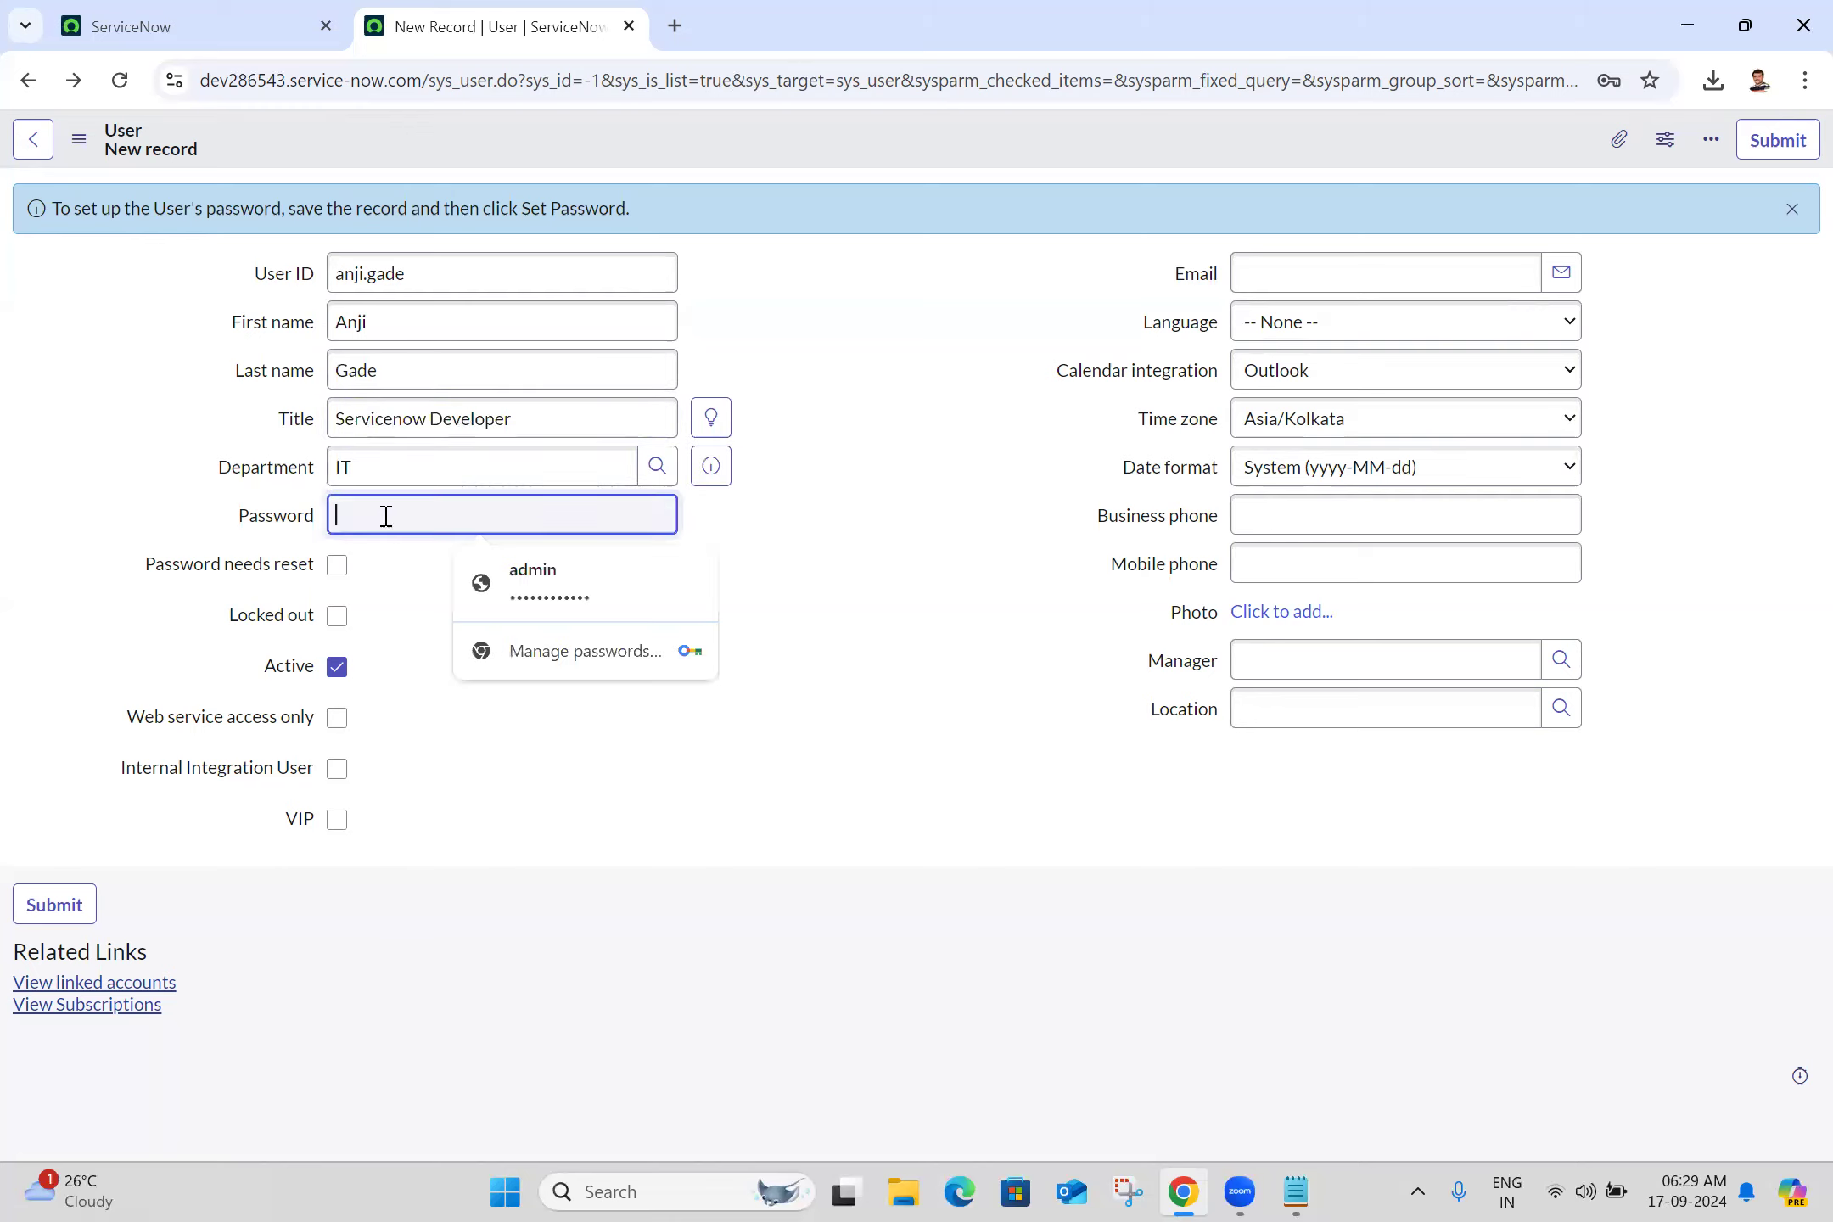
type("1234")
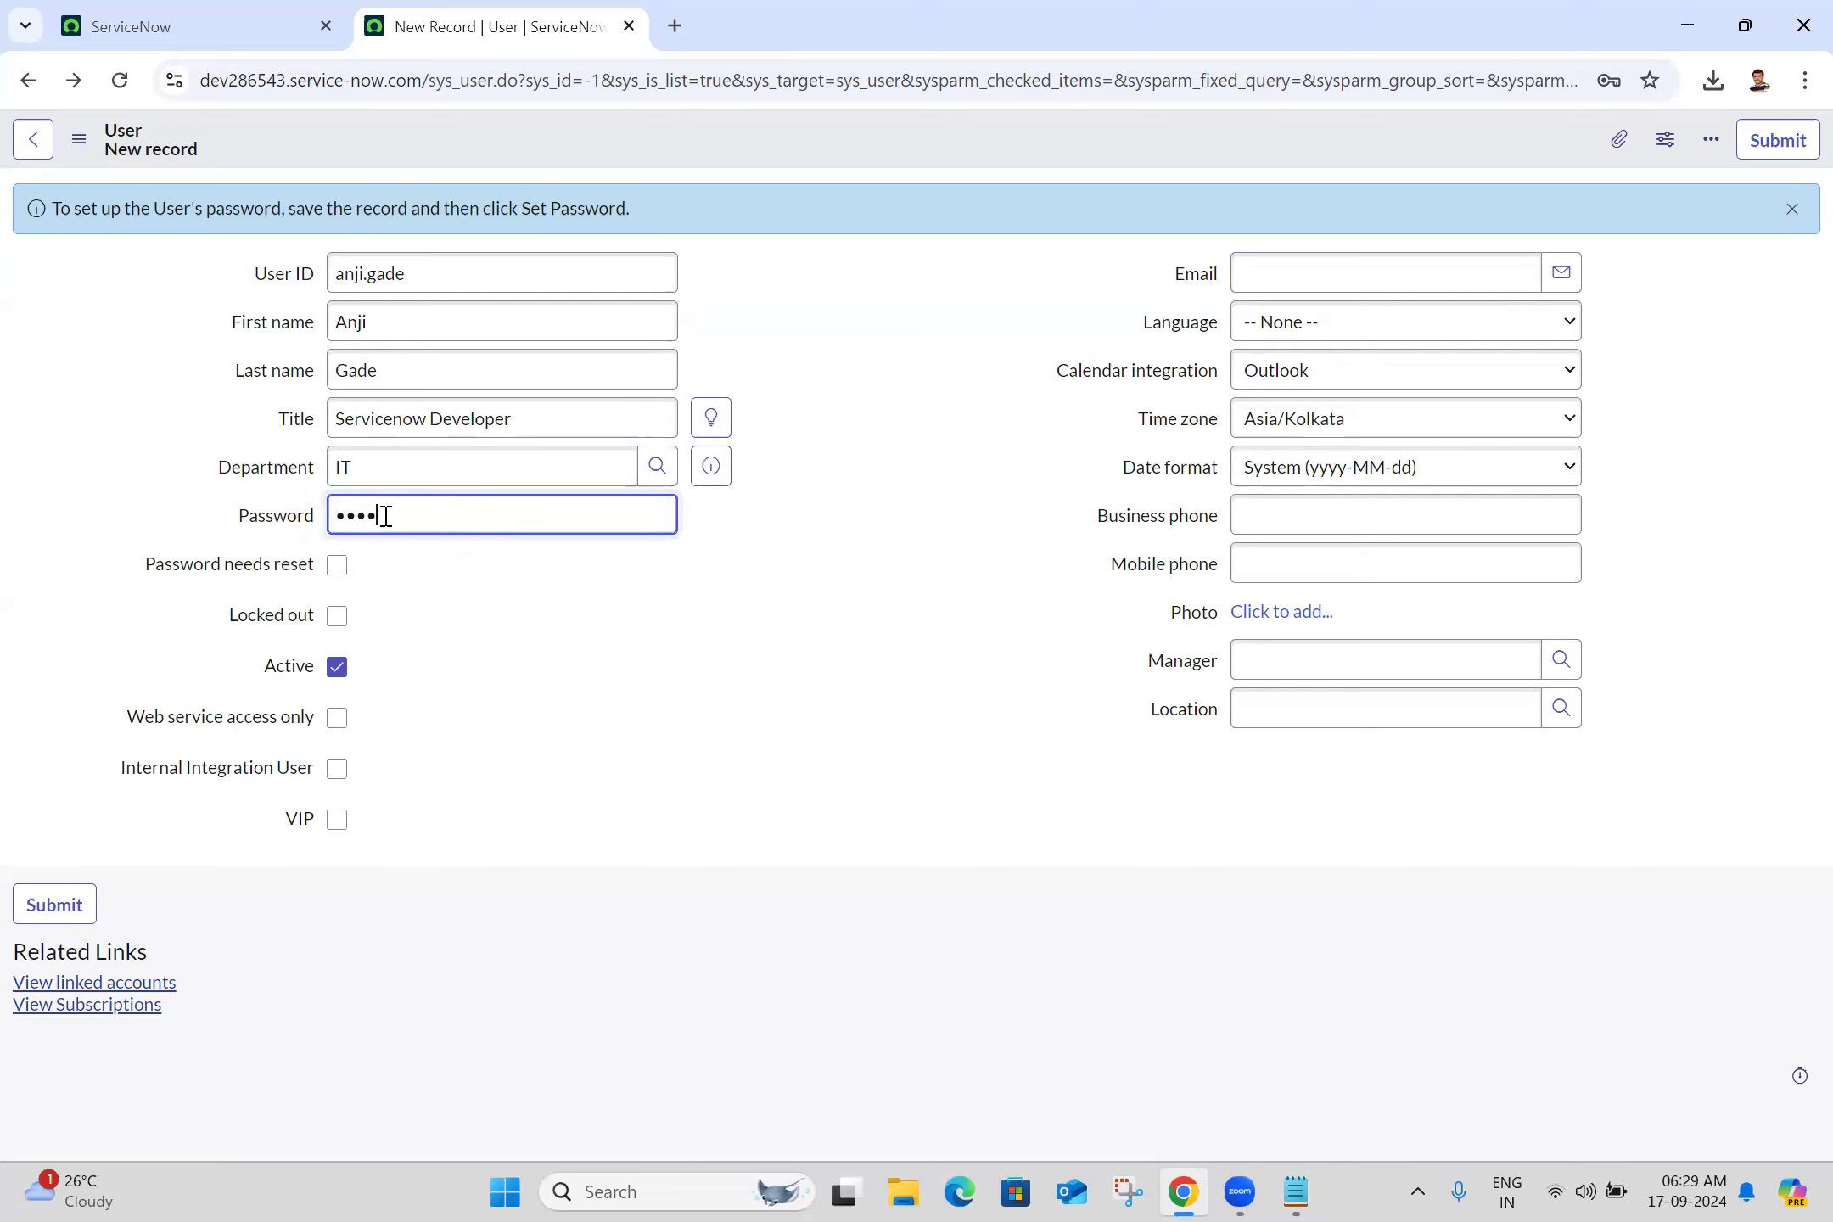
key("BackSpace")
key("BackSpace")
key("BackSpace")
type("12345")
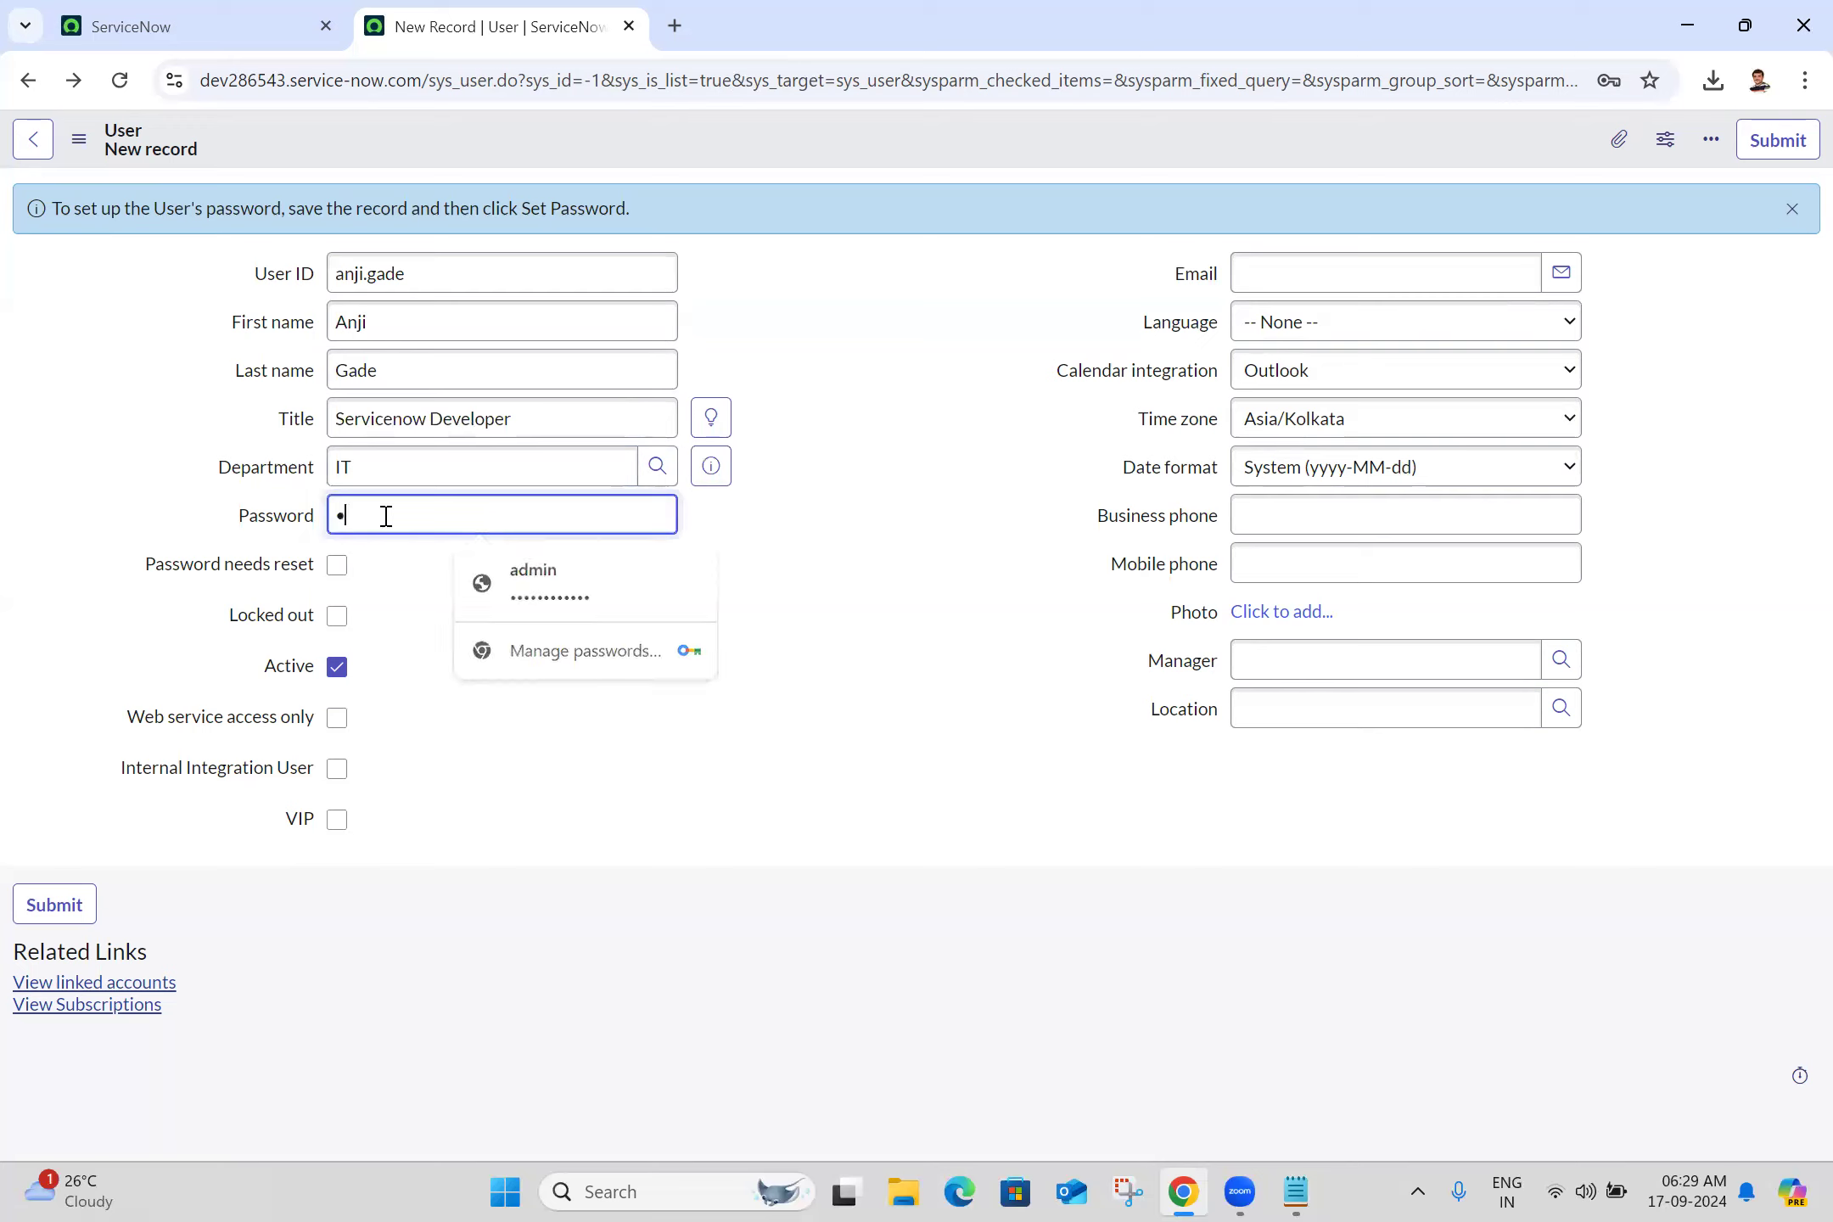
type("678901")
left_click(767, 611)
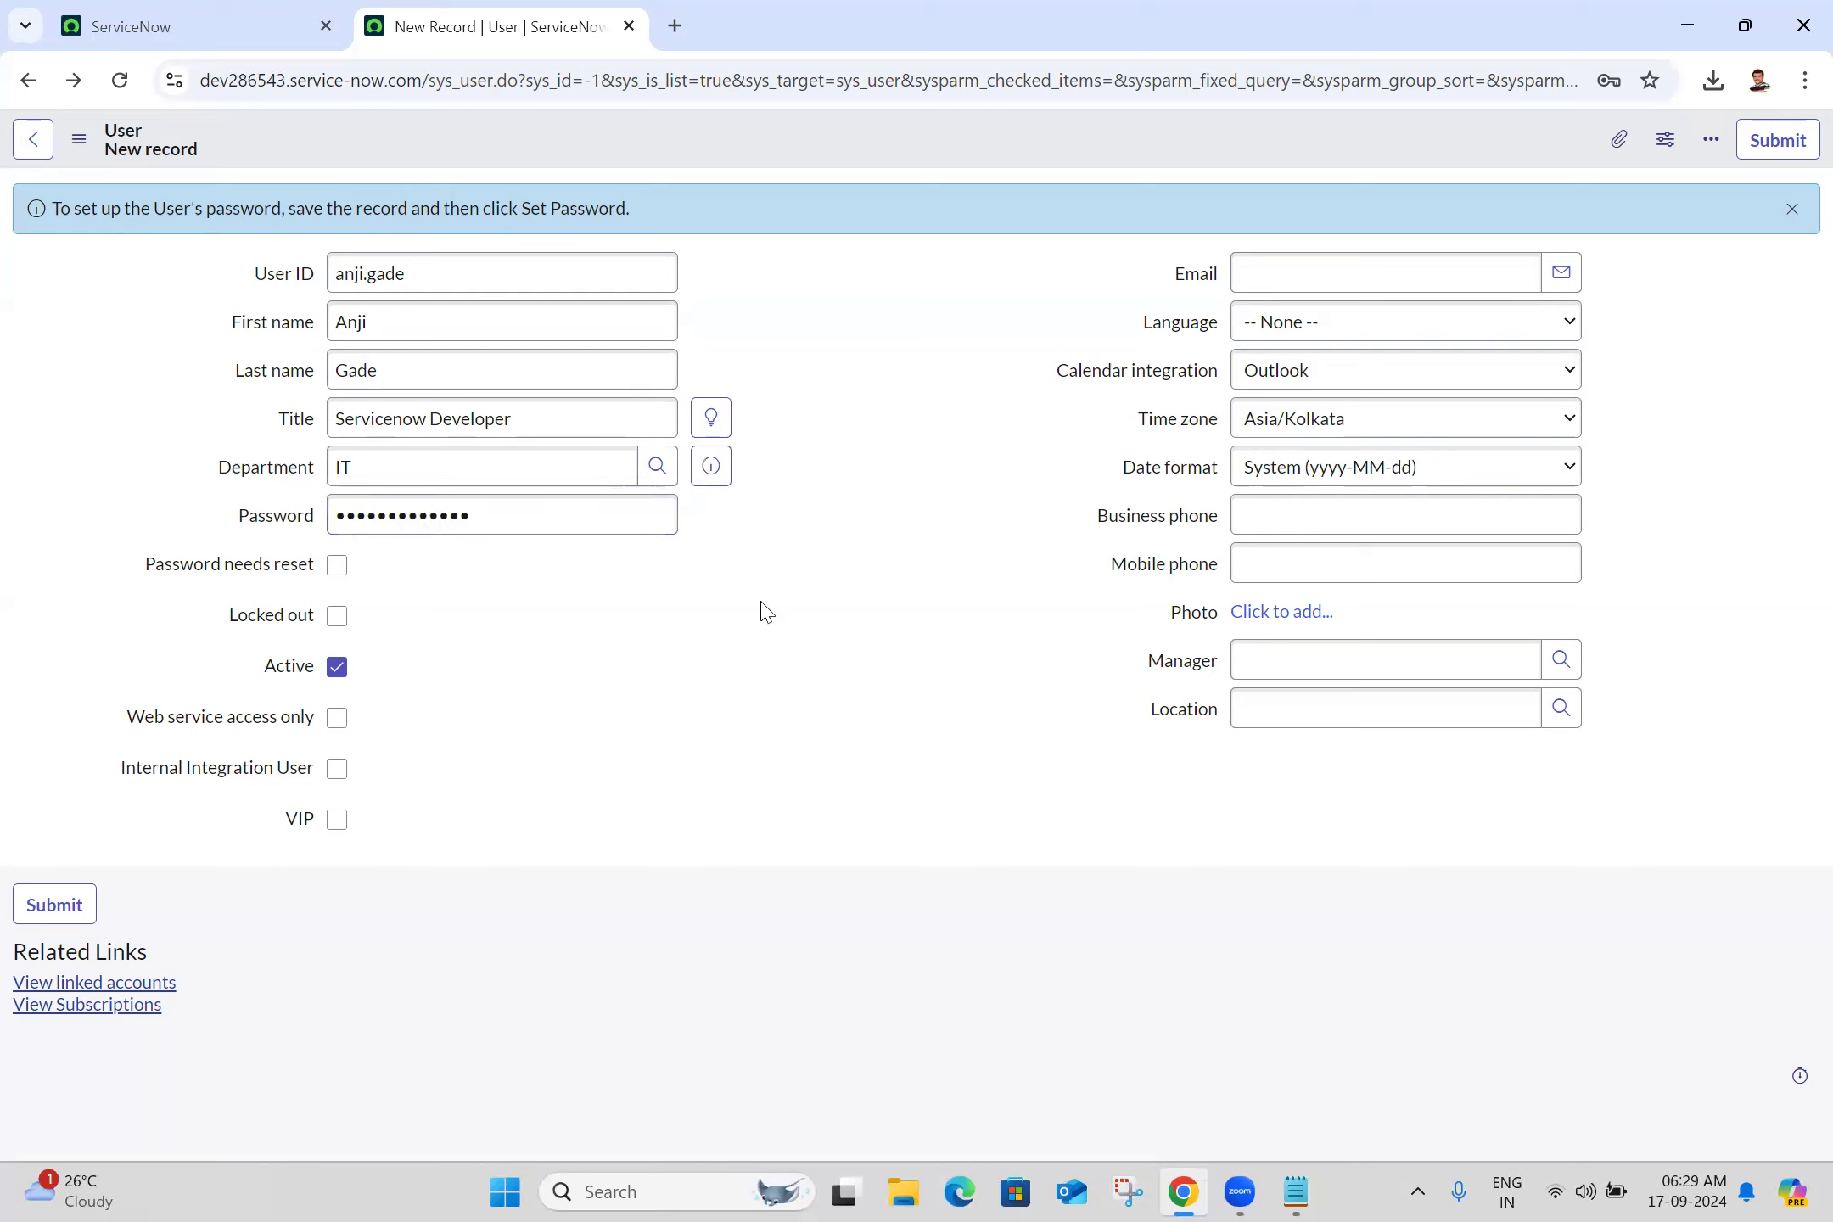
left_click(337, 565)
Fill in the user's e-mail, set Language to English, and keep Outlook calendar integration
left_click(1305, 266)
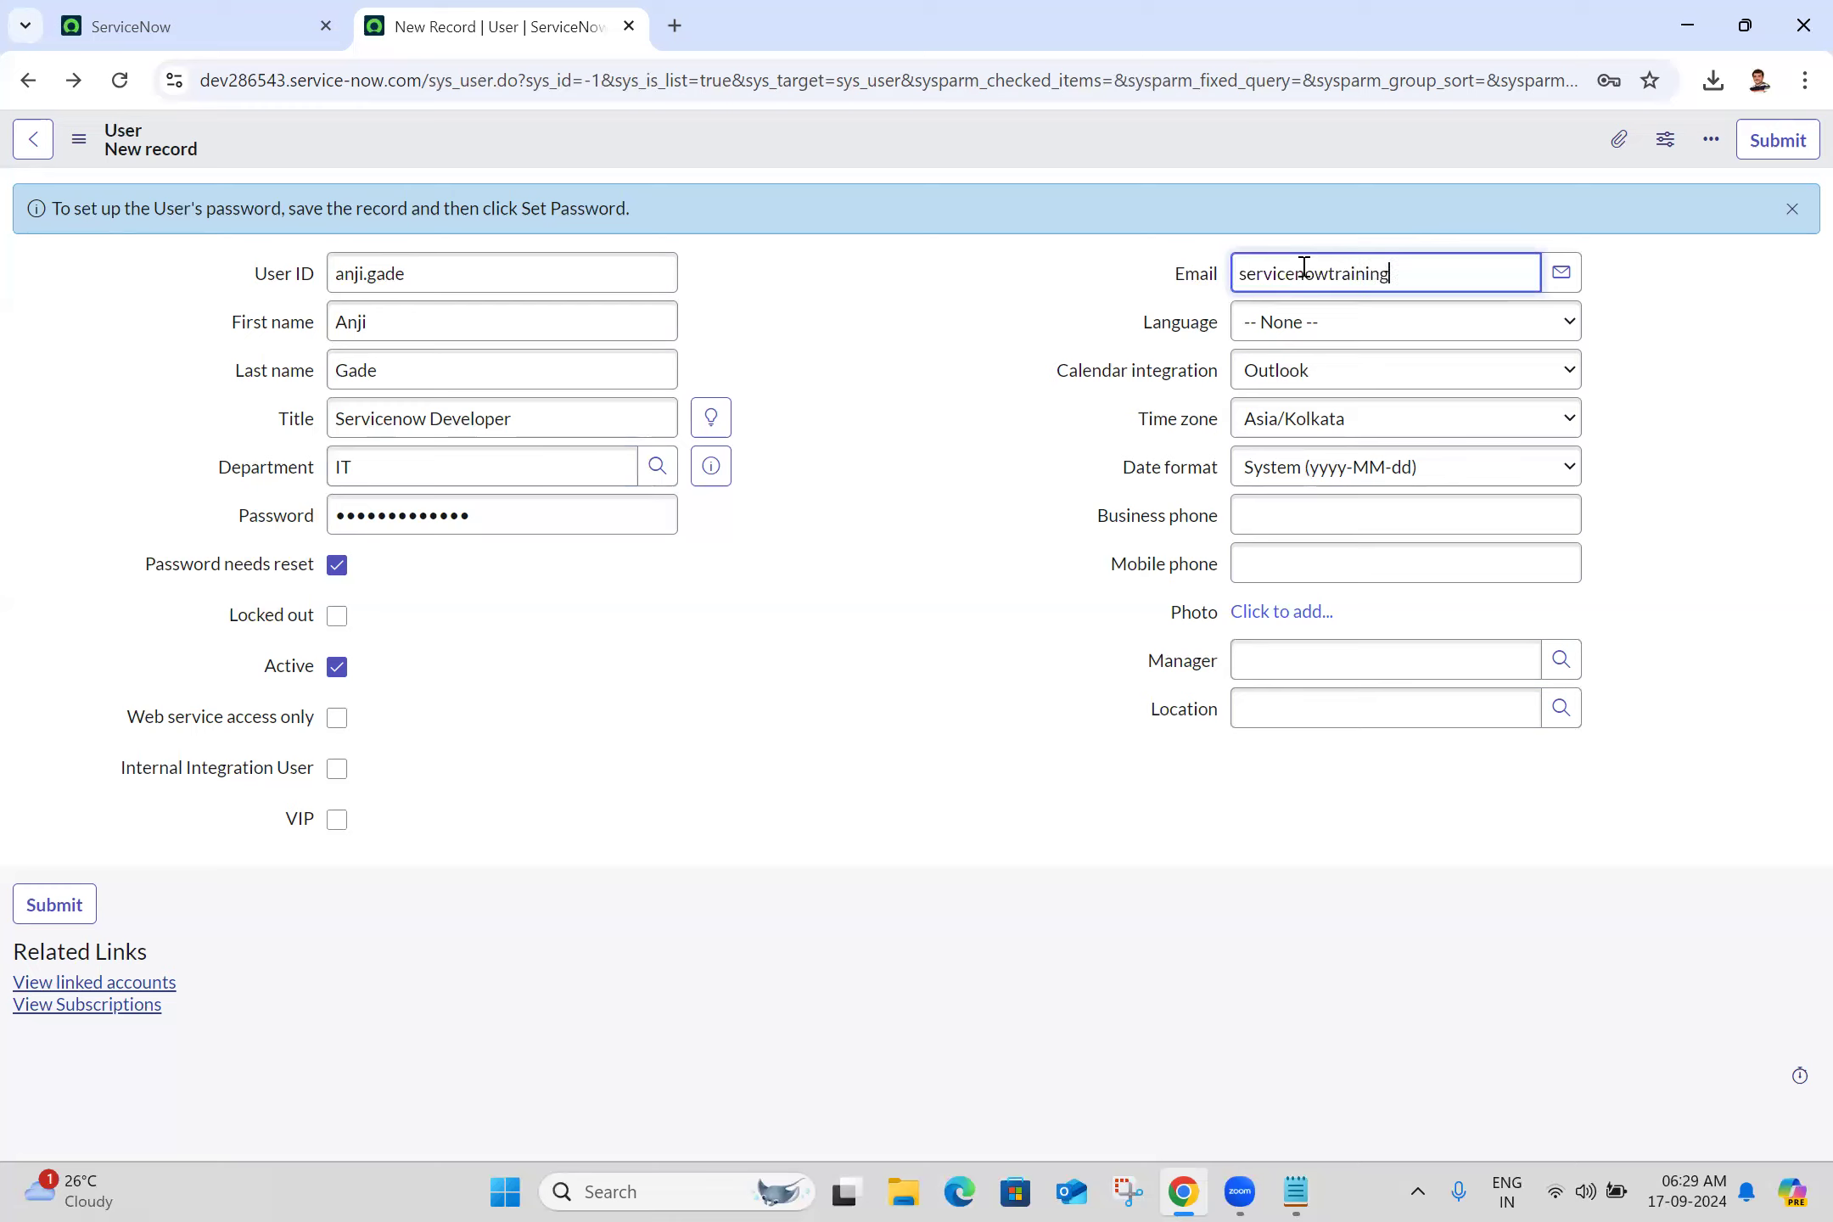
left_click(1273, 337)
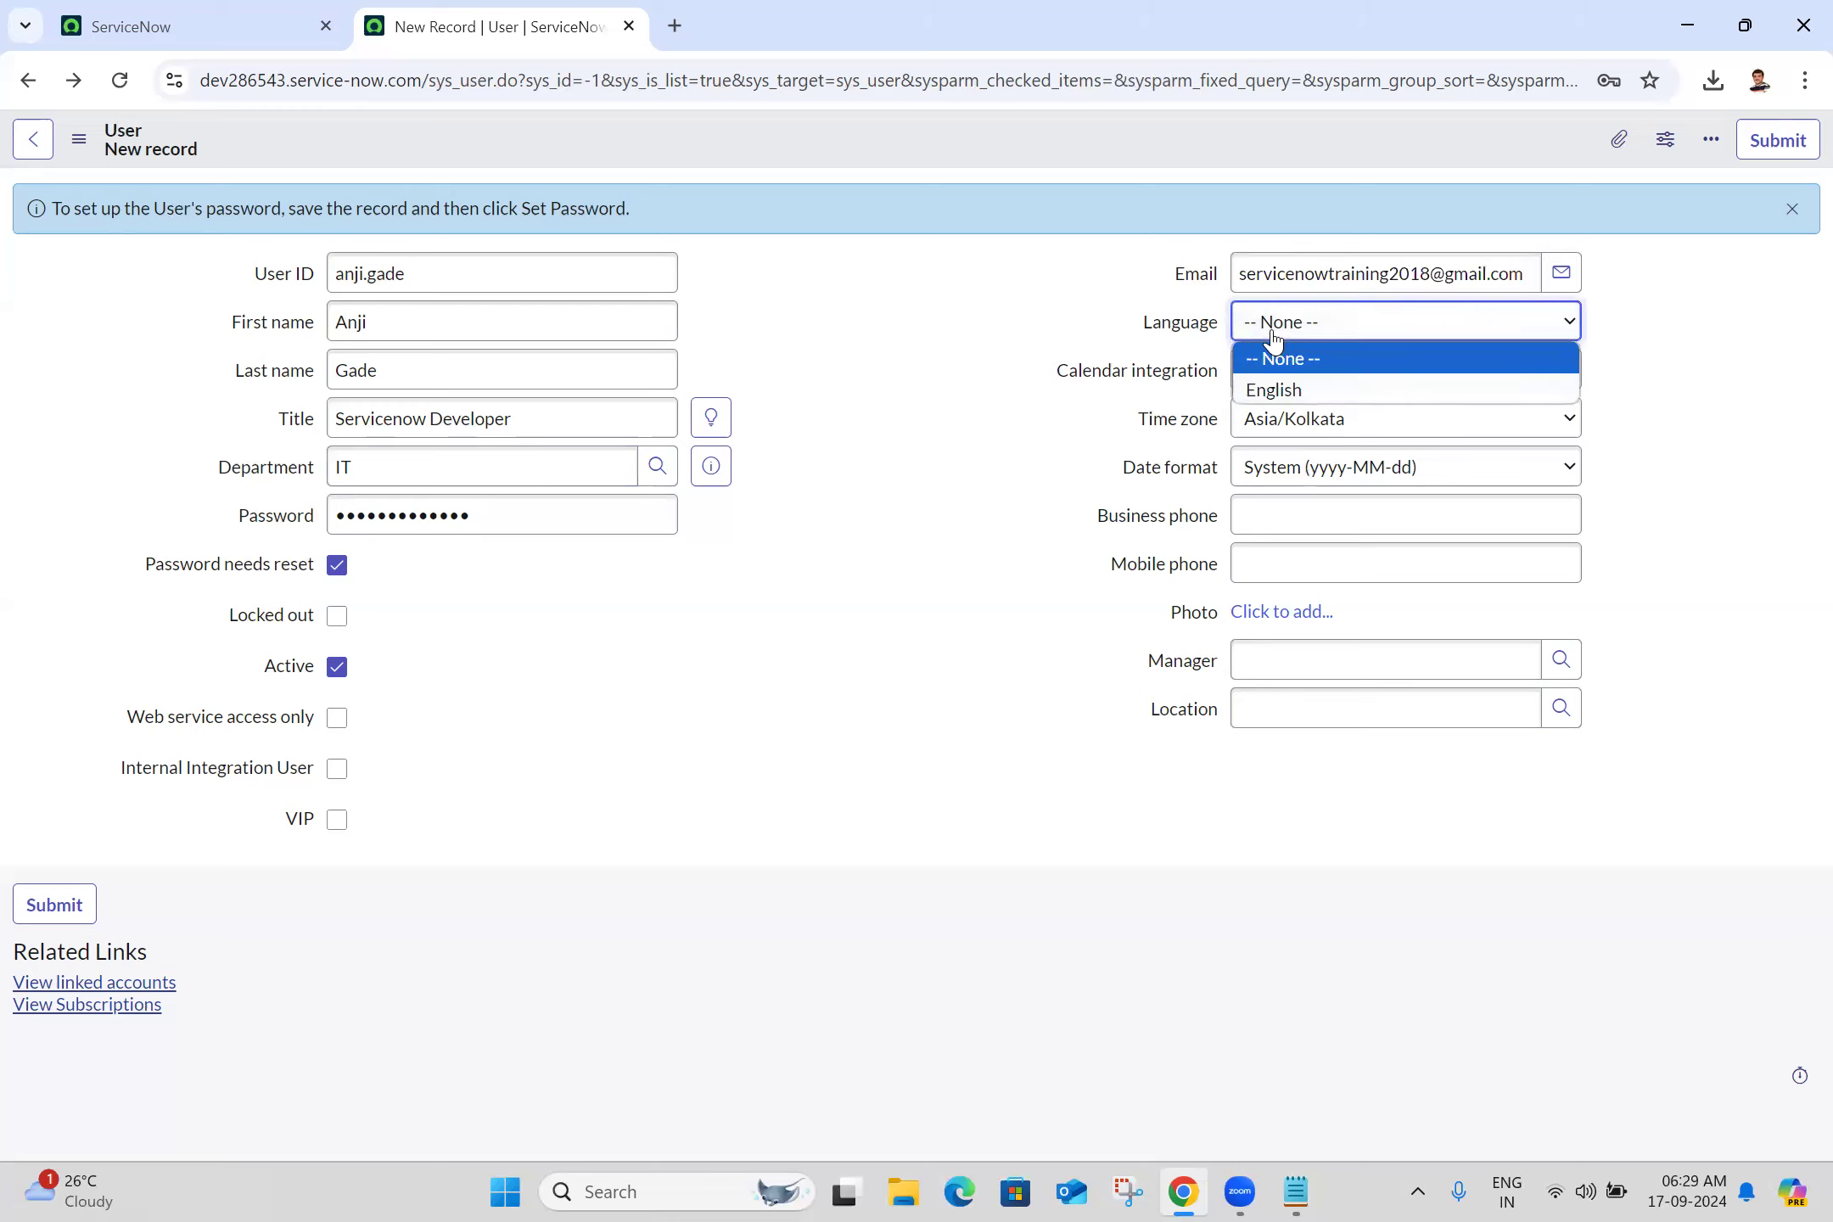
left_click(1297, 391)
left_click(1338, 386)
left_click(1290, 438)
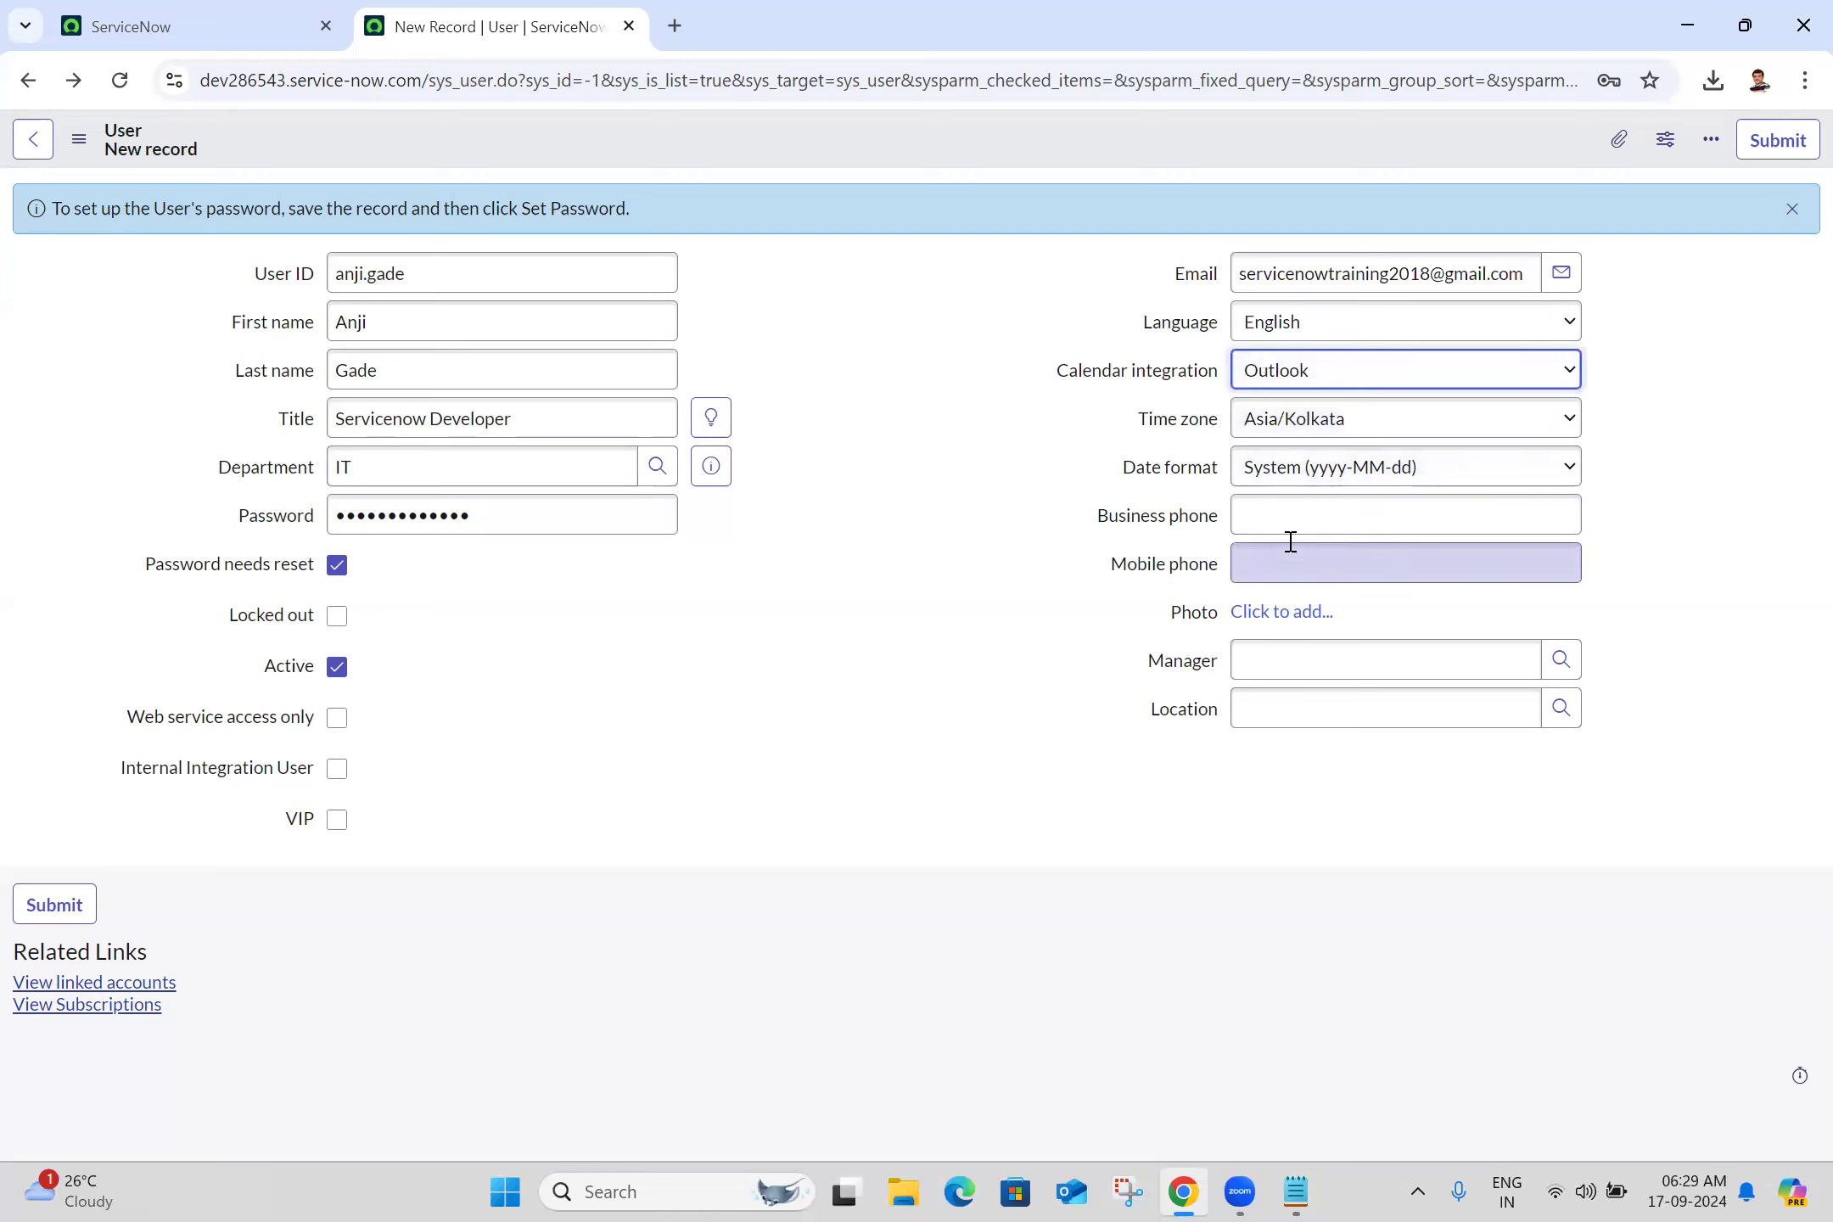
Enter the mobile phone number, pick a manager from suggestions, and set location Hyderabad
left_click(1286, 570)
left_click(1343, 655)
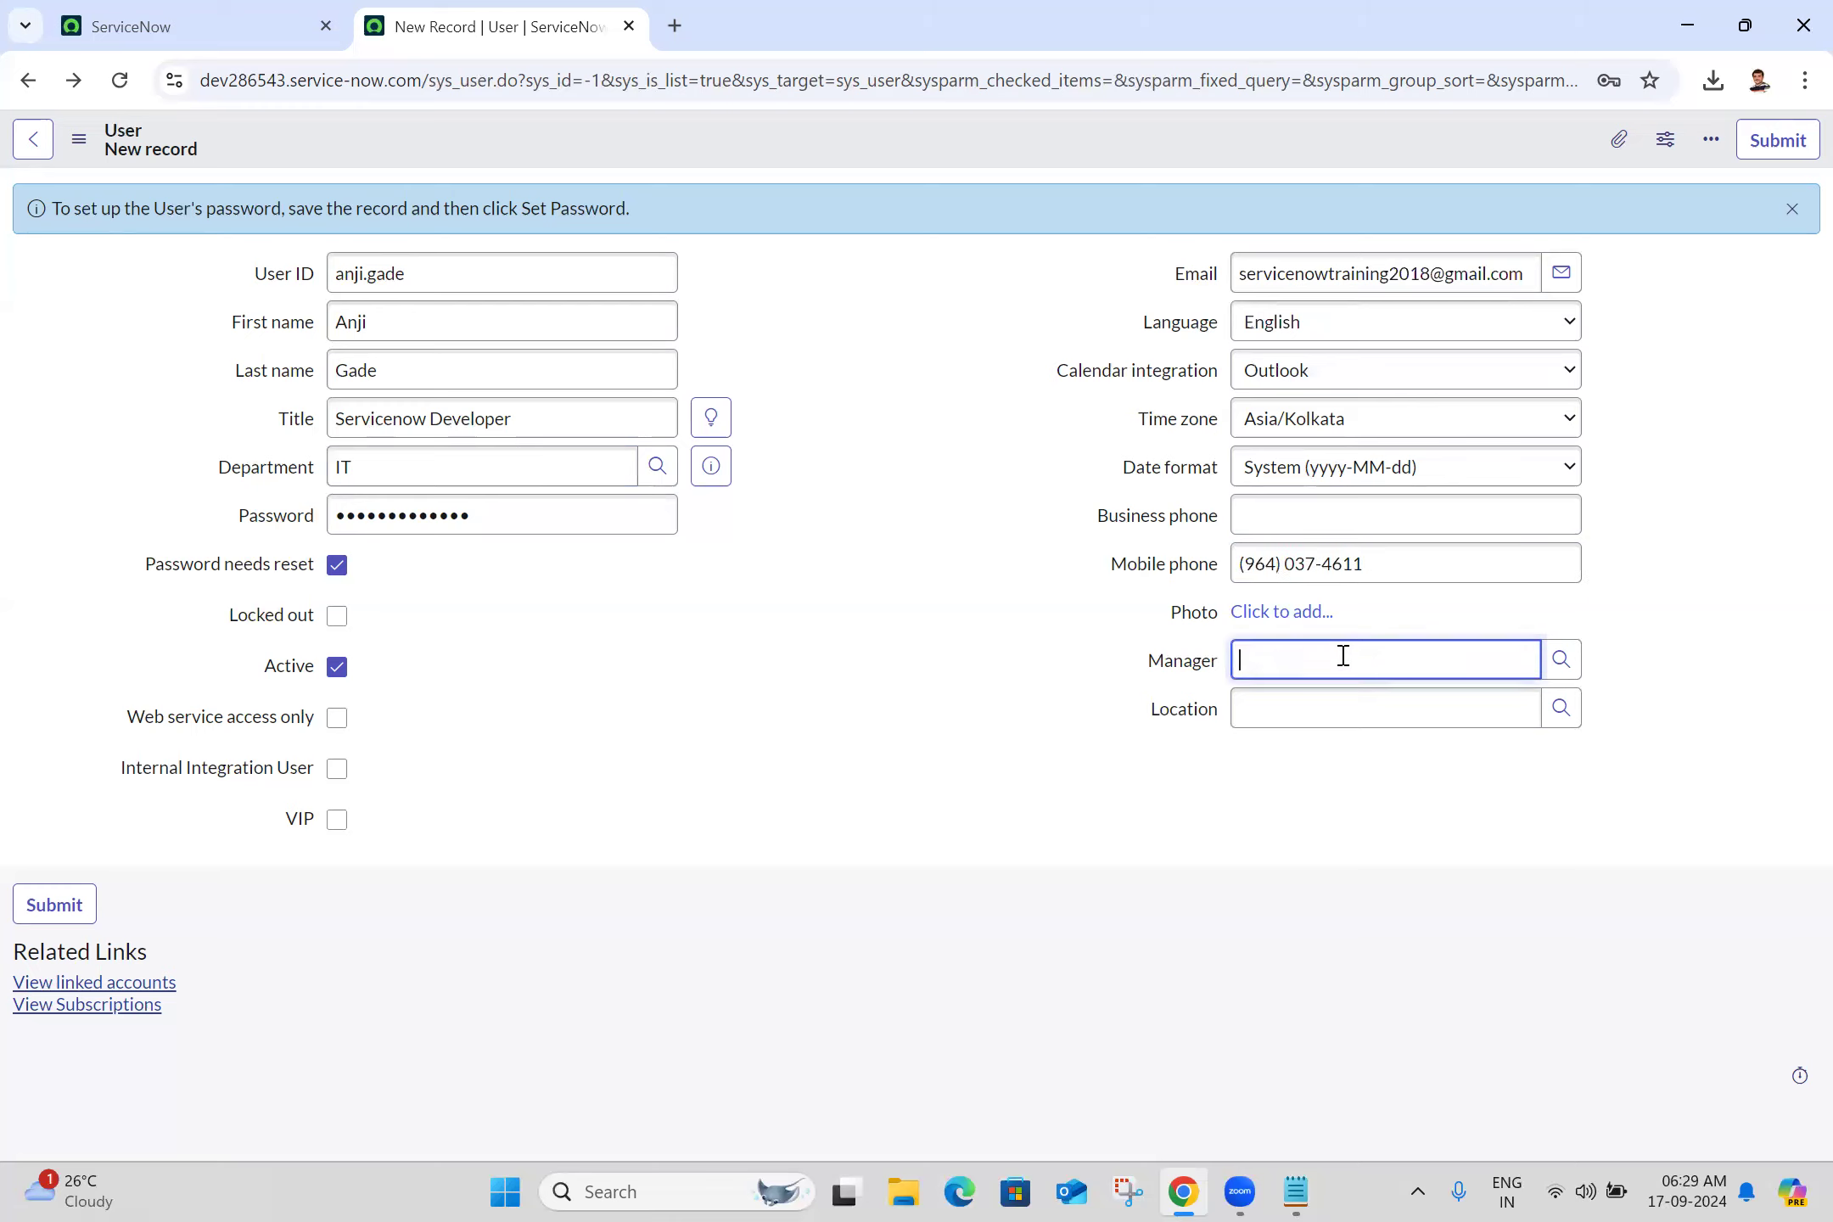
type("abe")
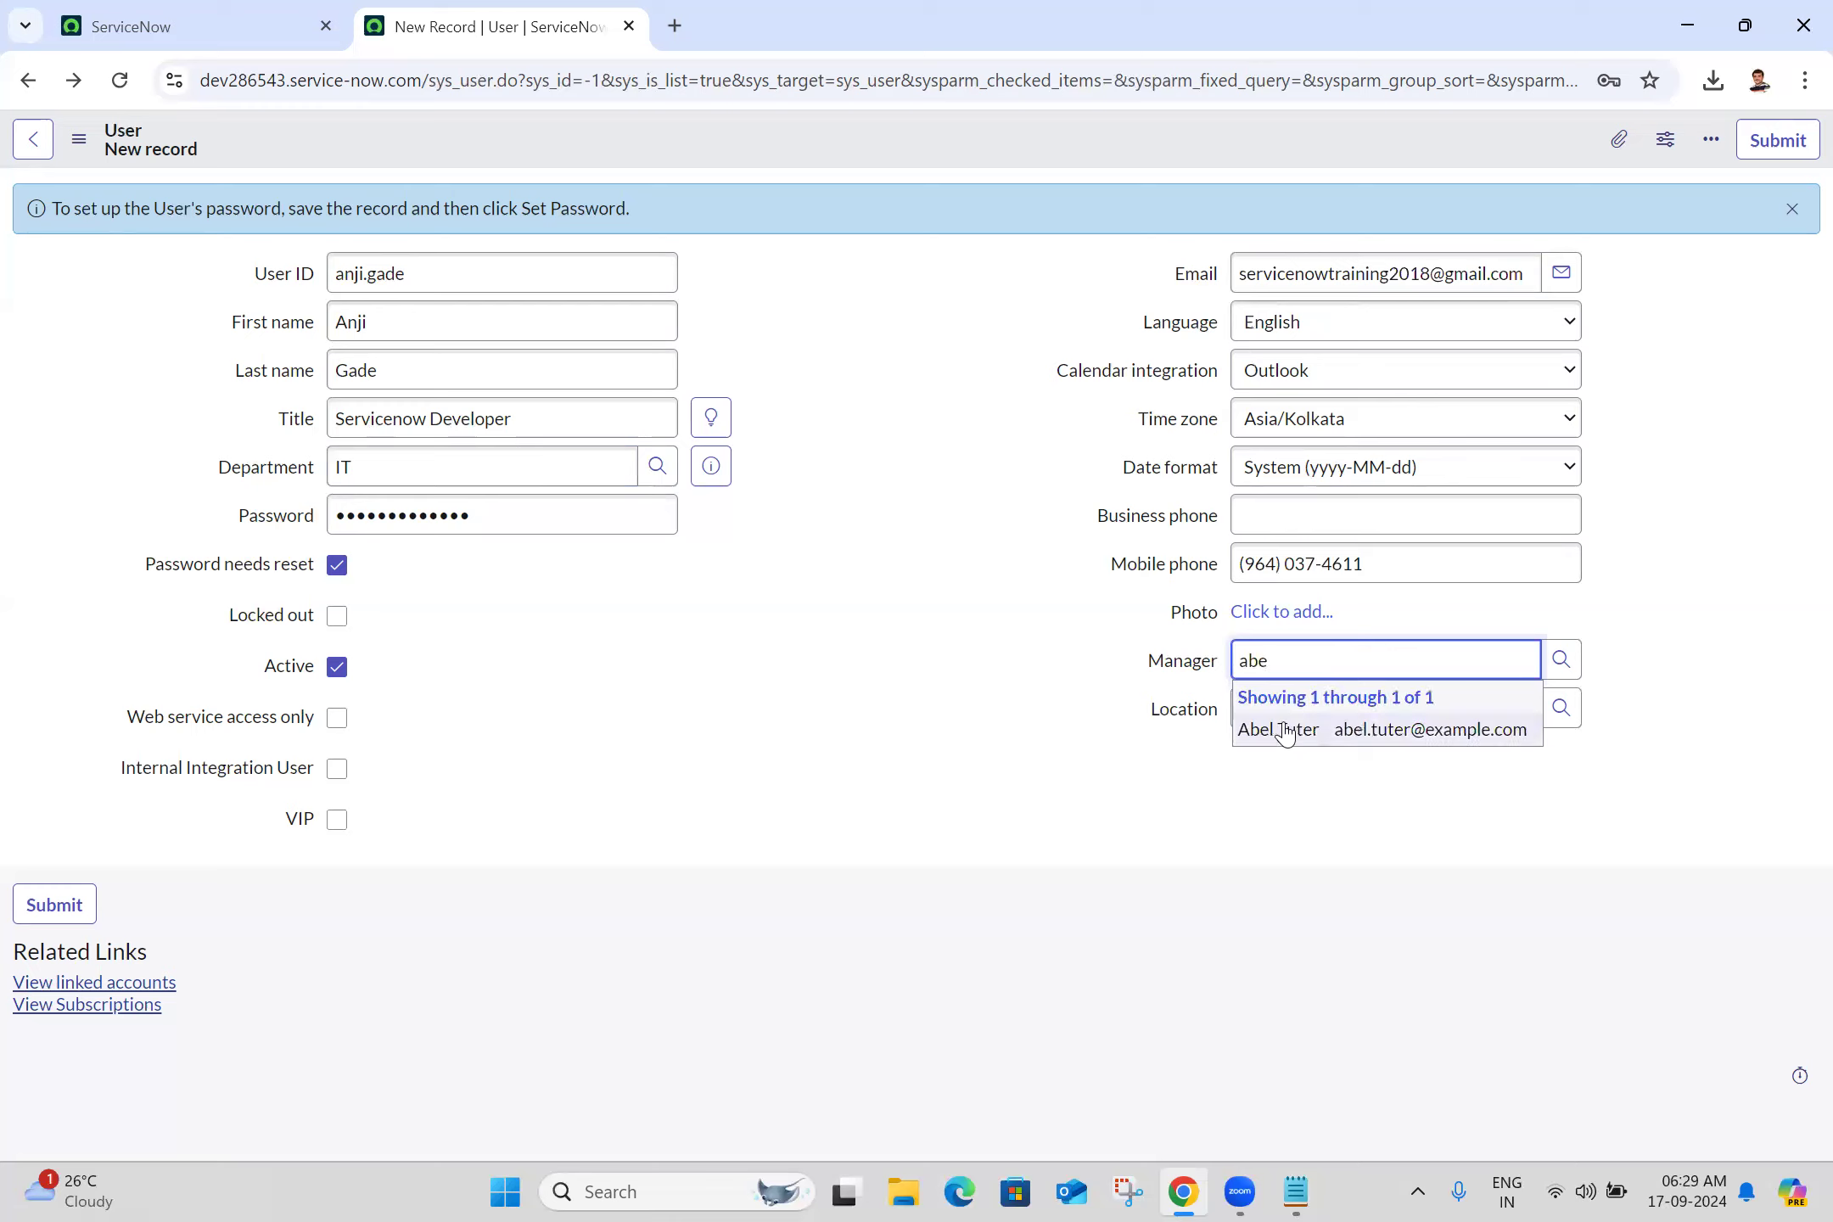
left_click(1277, 739)
type("h")
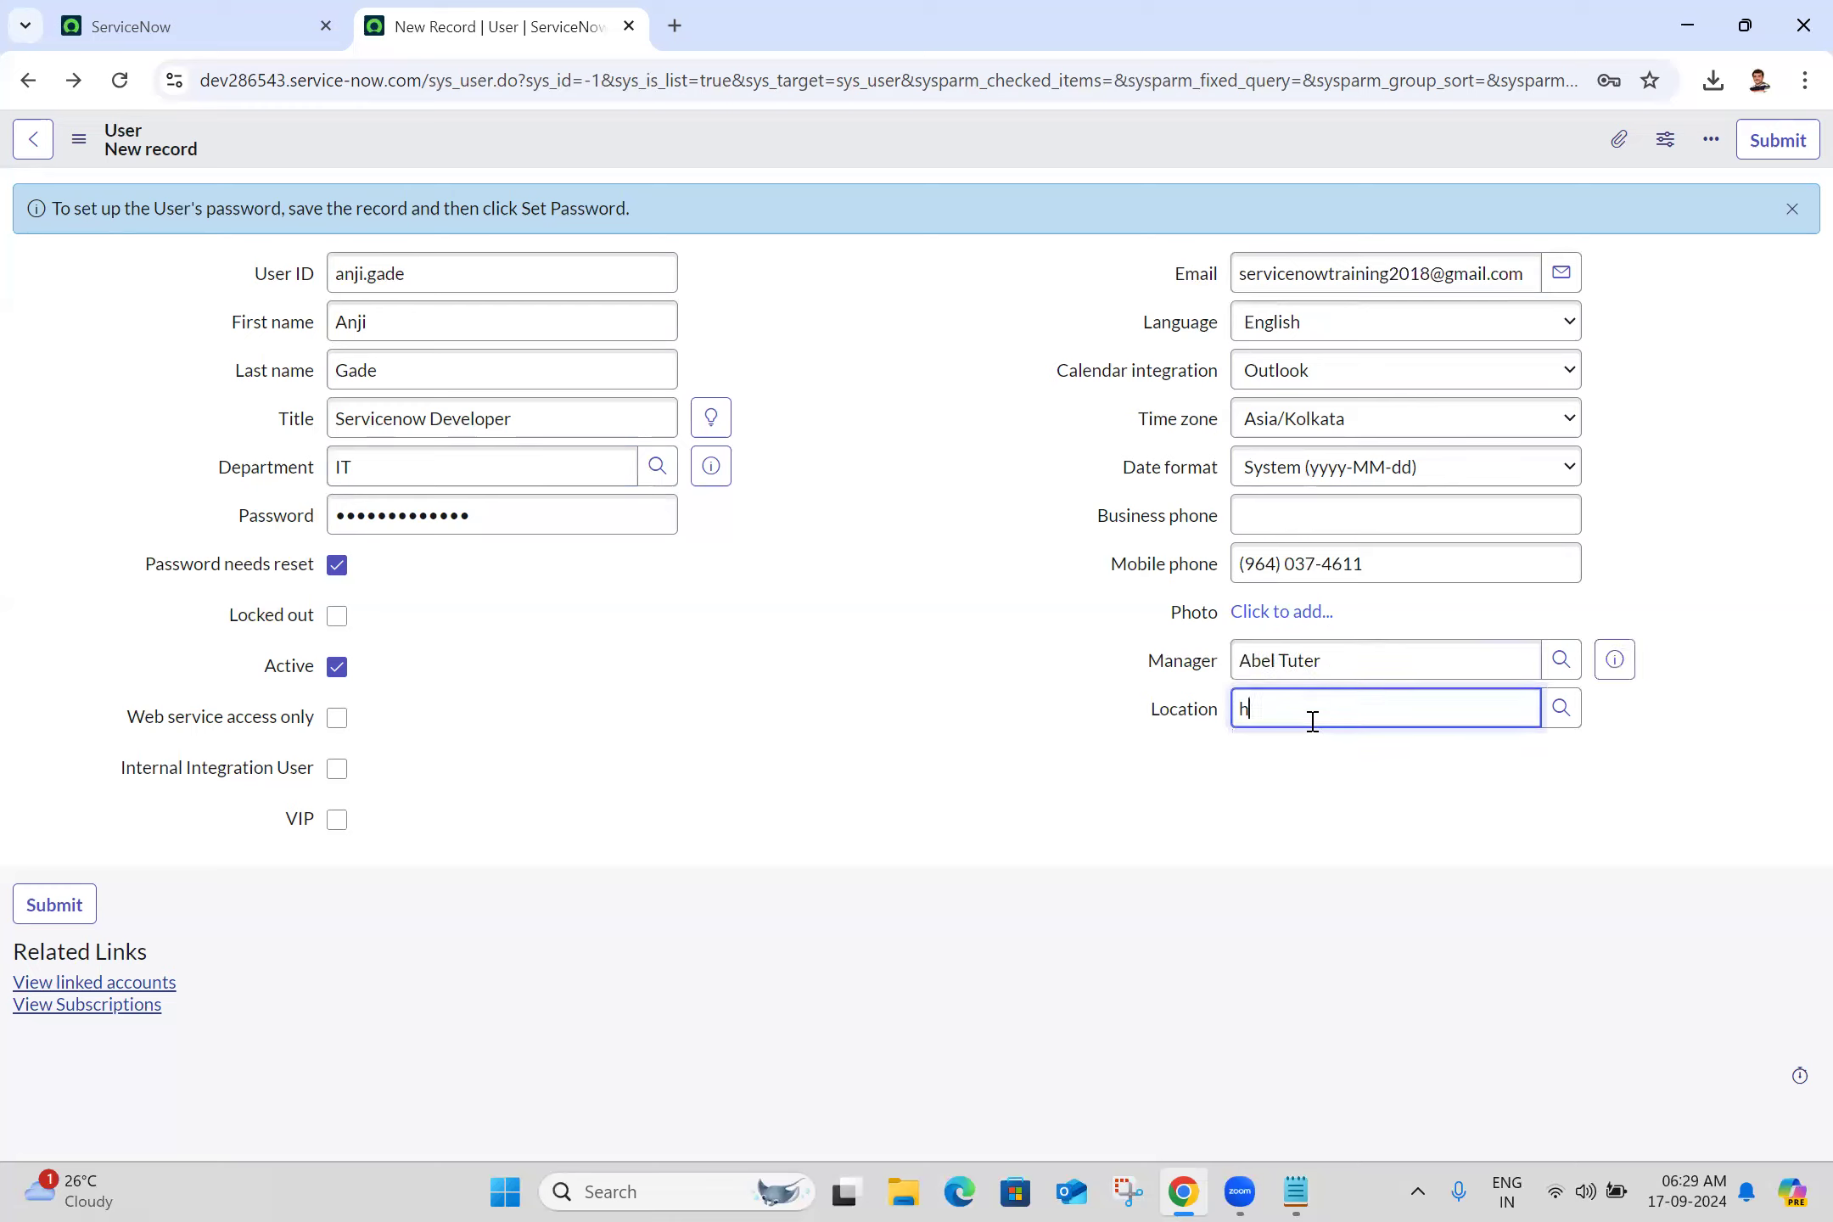
type("ydera")
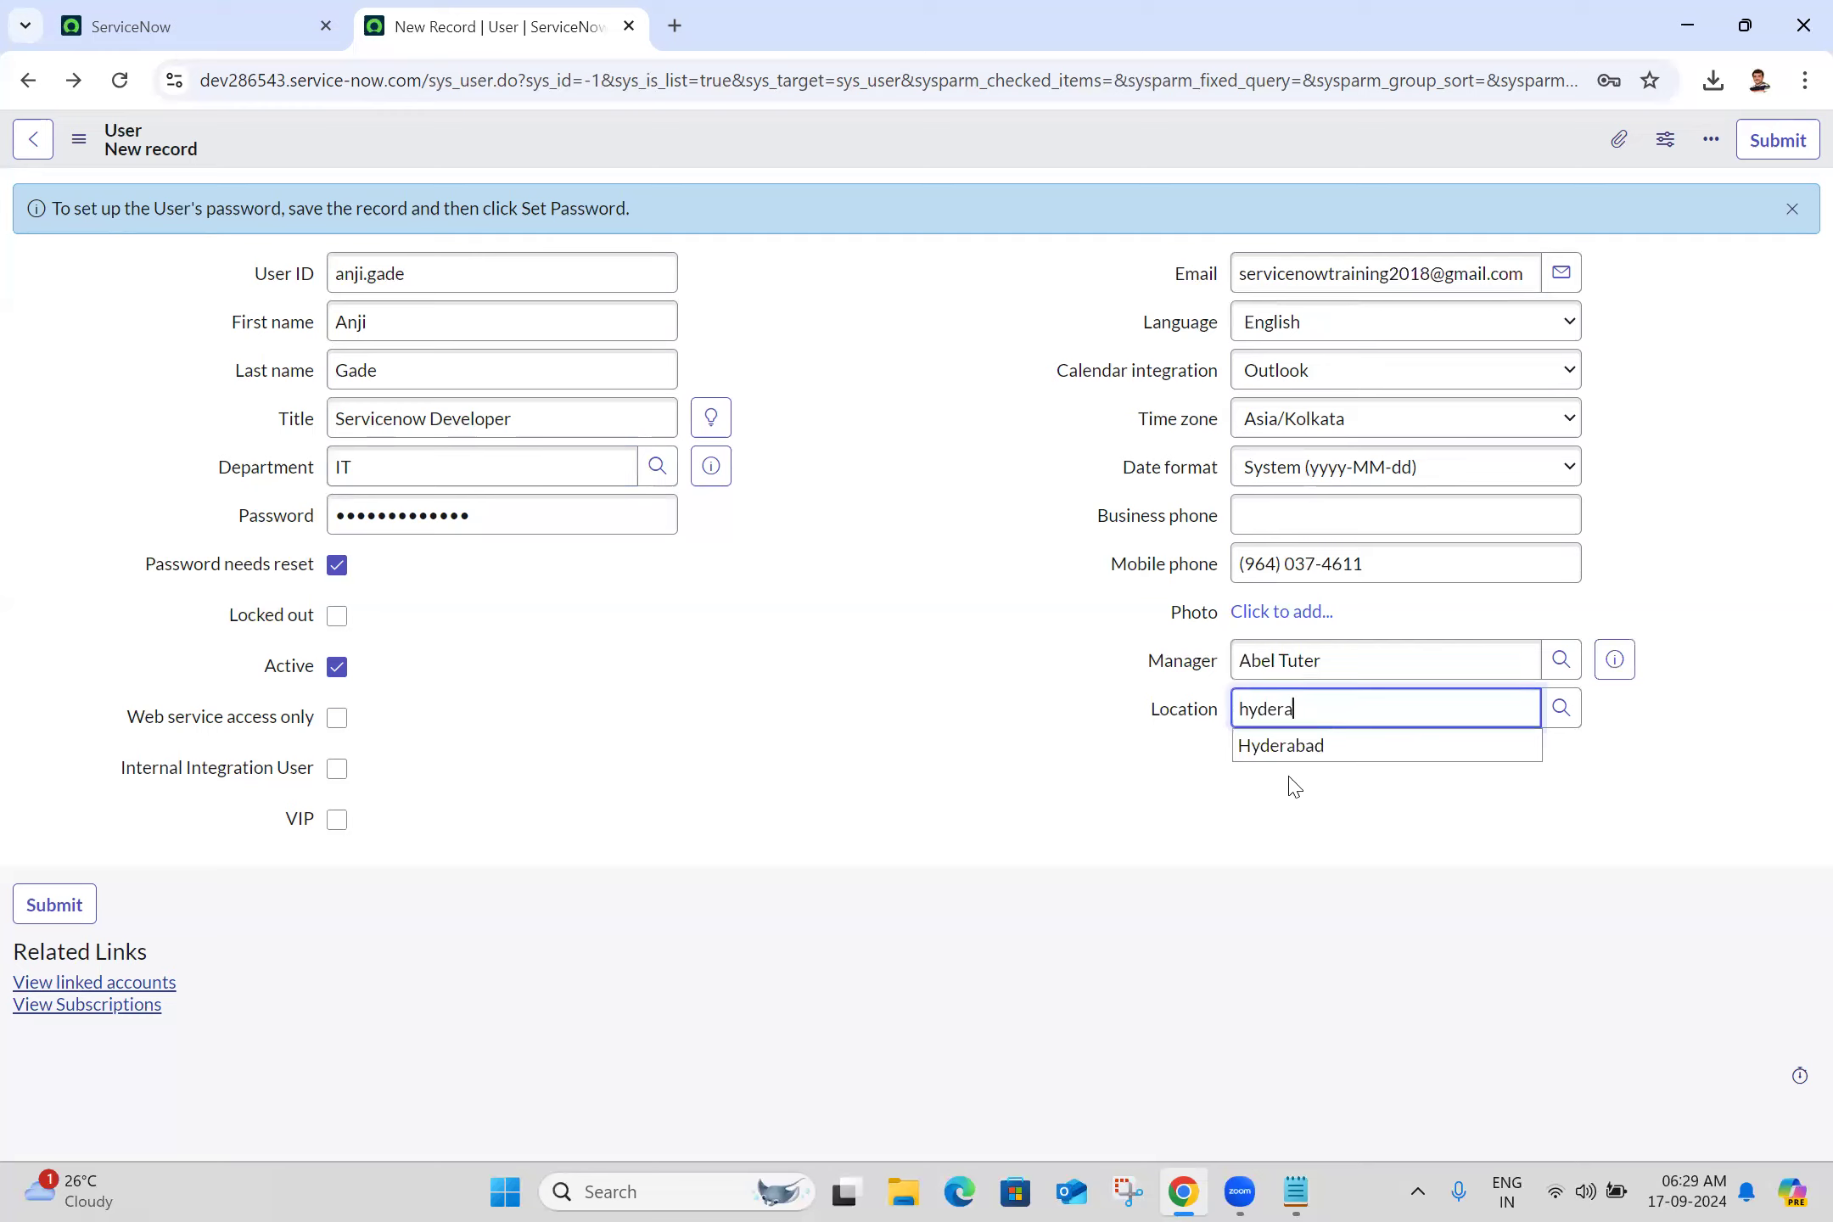
left_click(1318, 751)
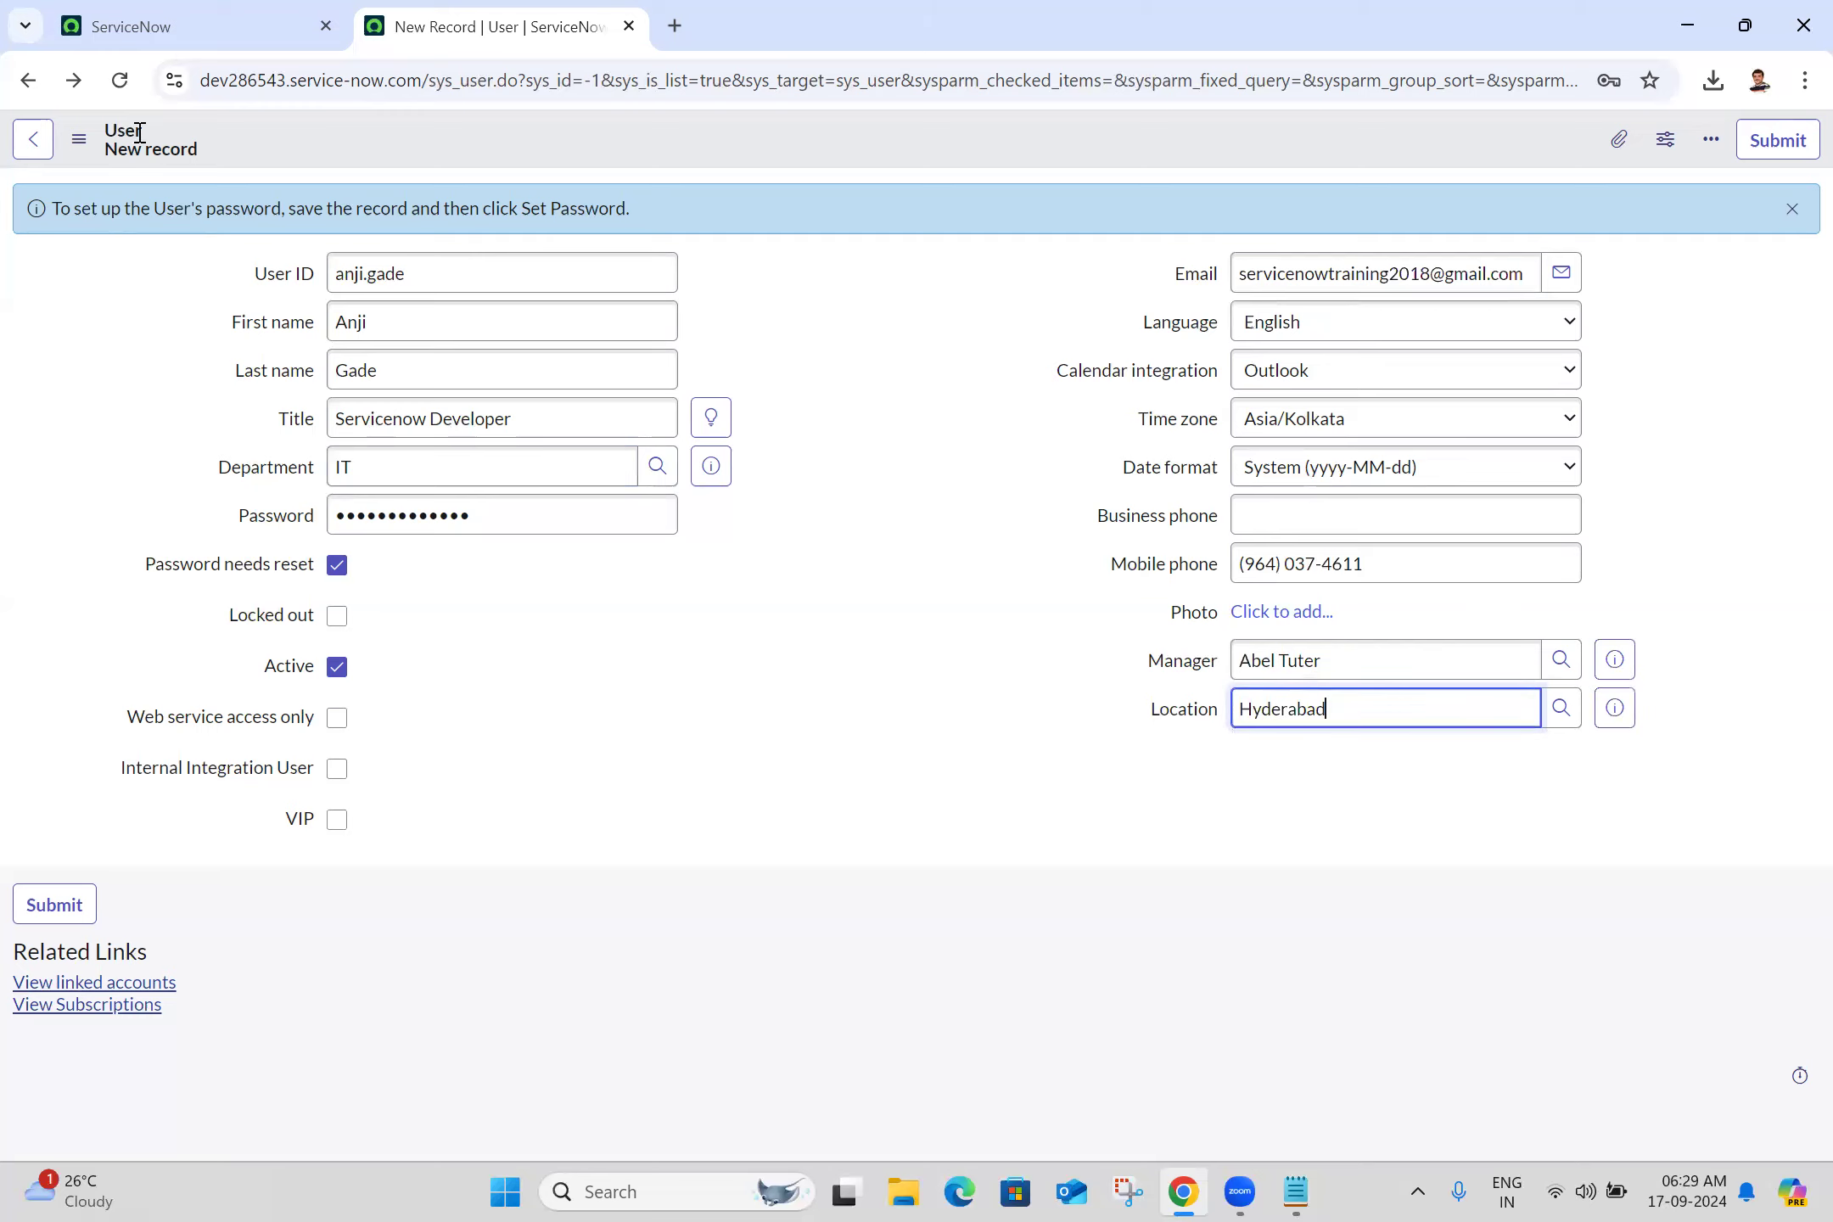
left_click(77, 149)
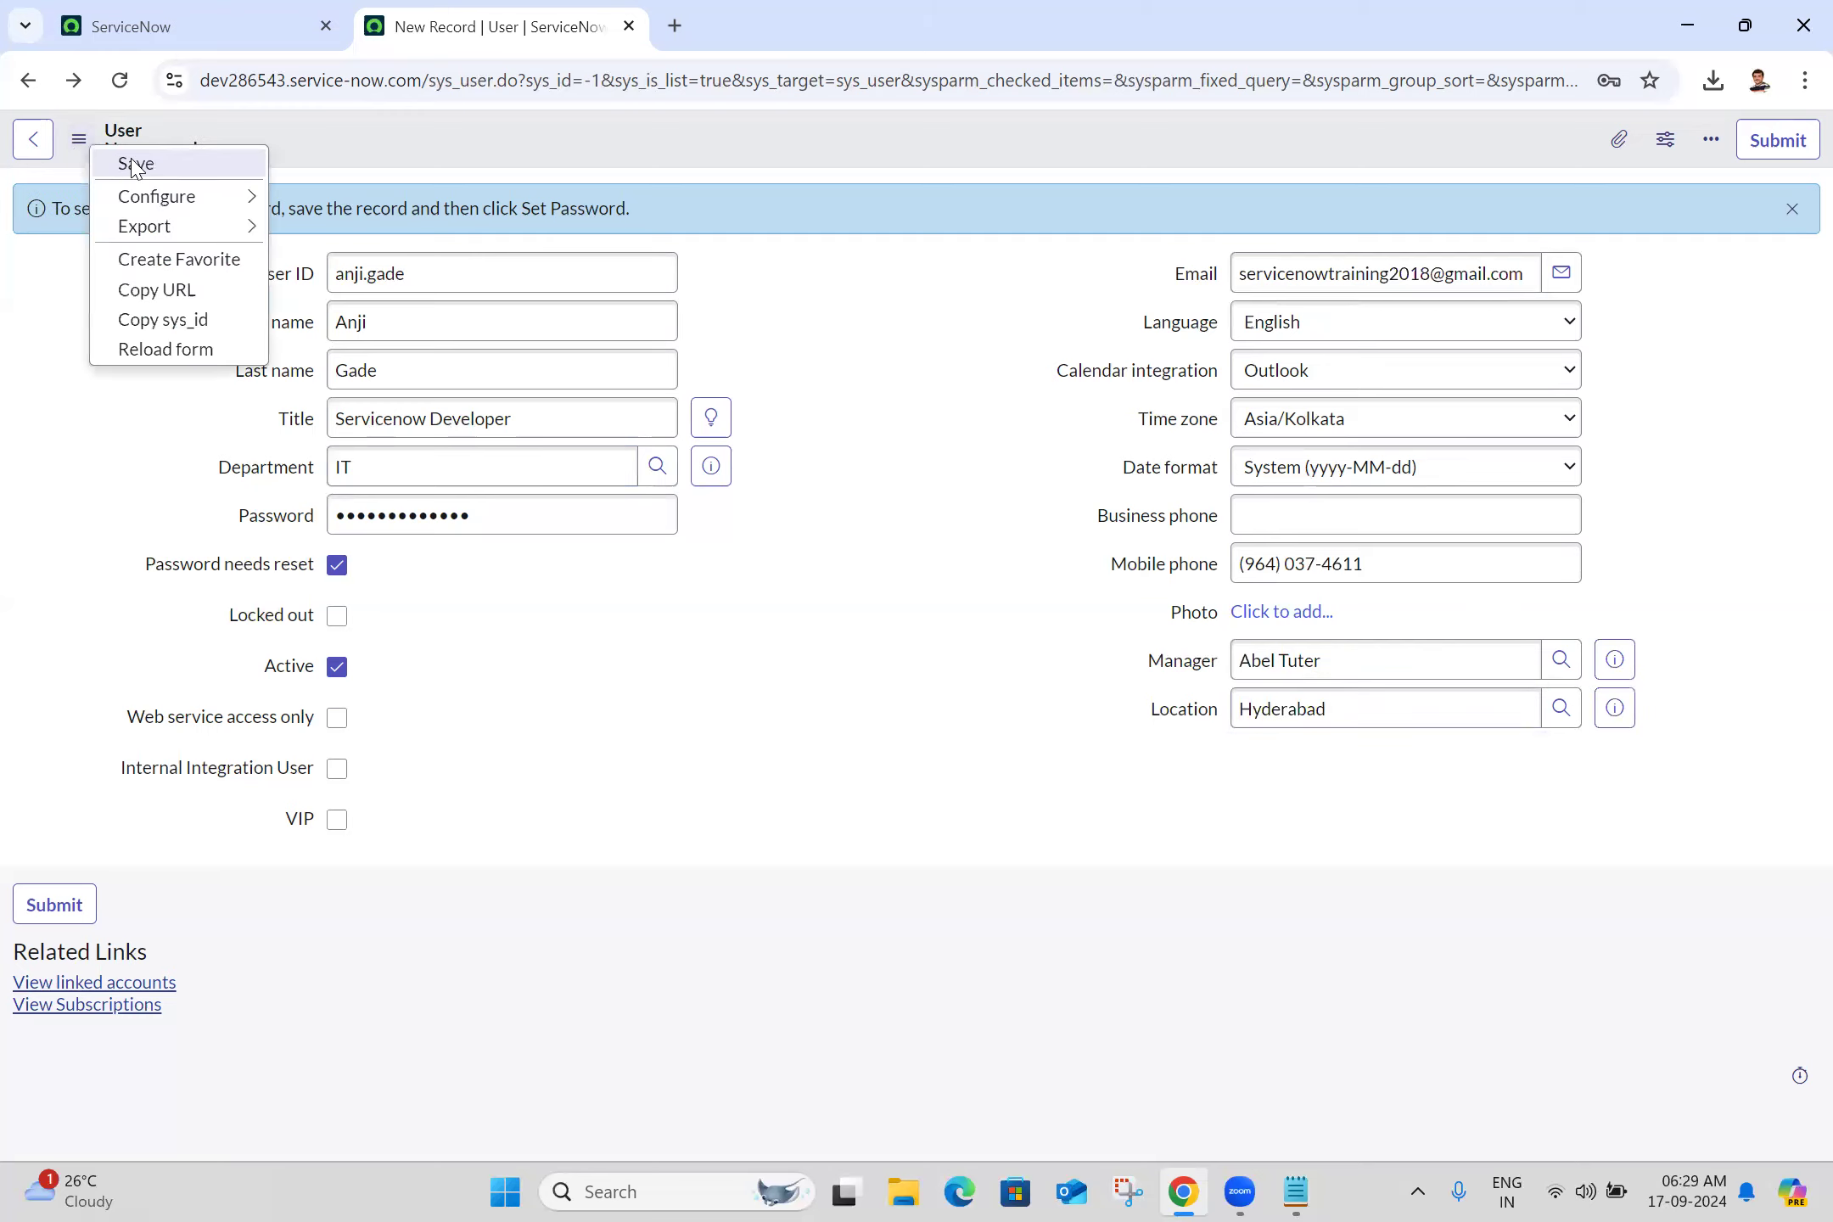
Attempt to save, get the predictable-password rejection, go back, and re-enter the user ID
left_click(133, 164)
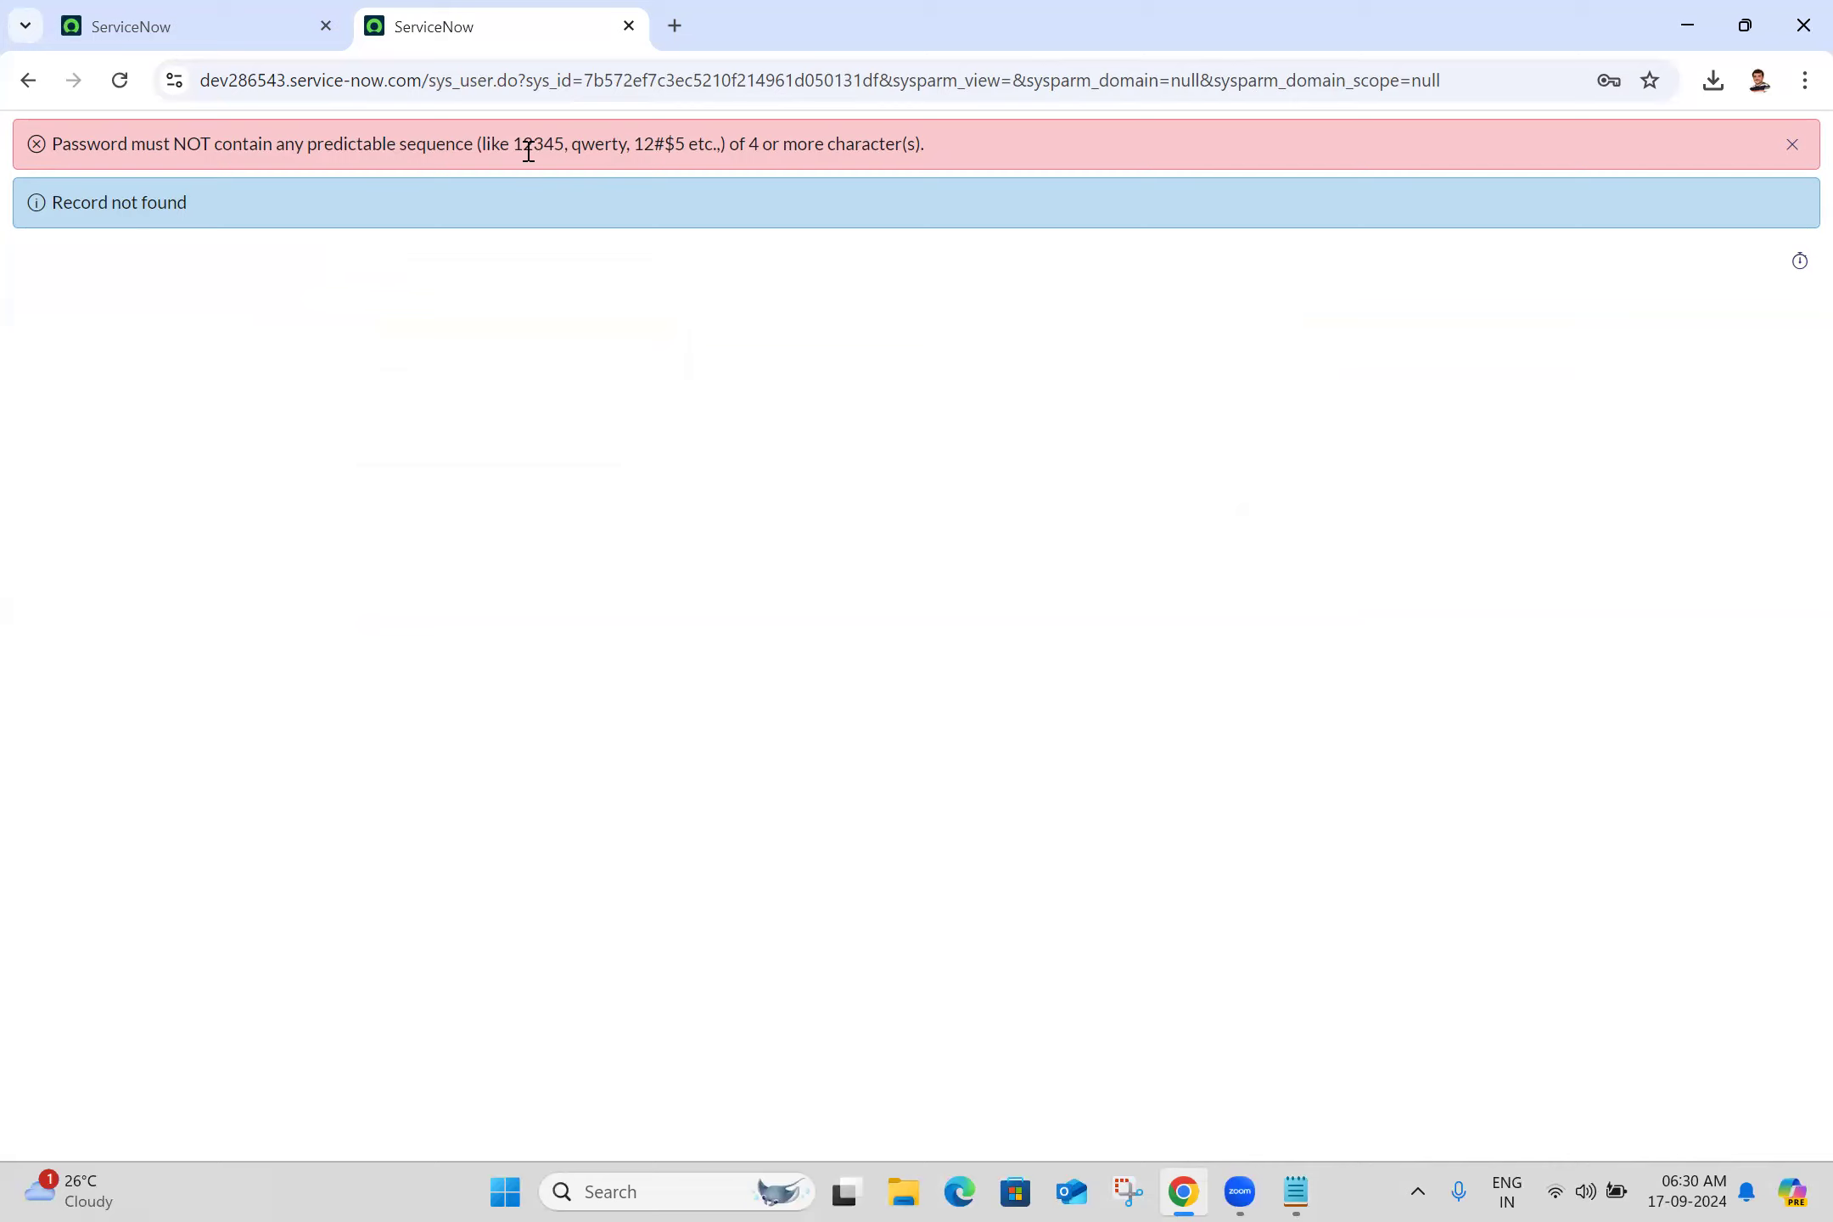
left_click(13, 82)
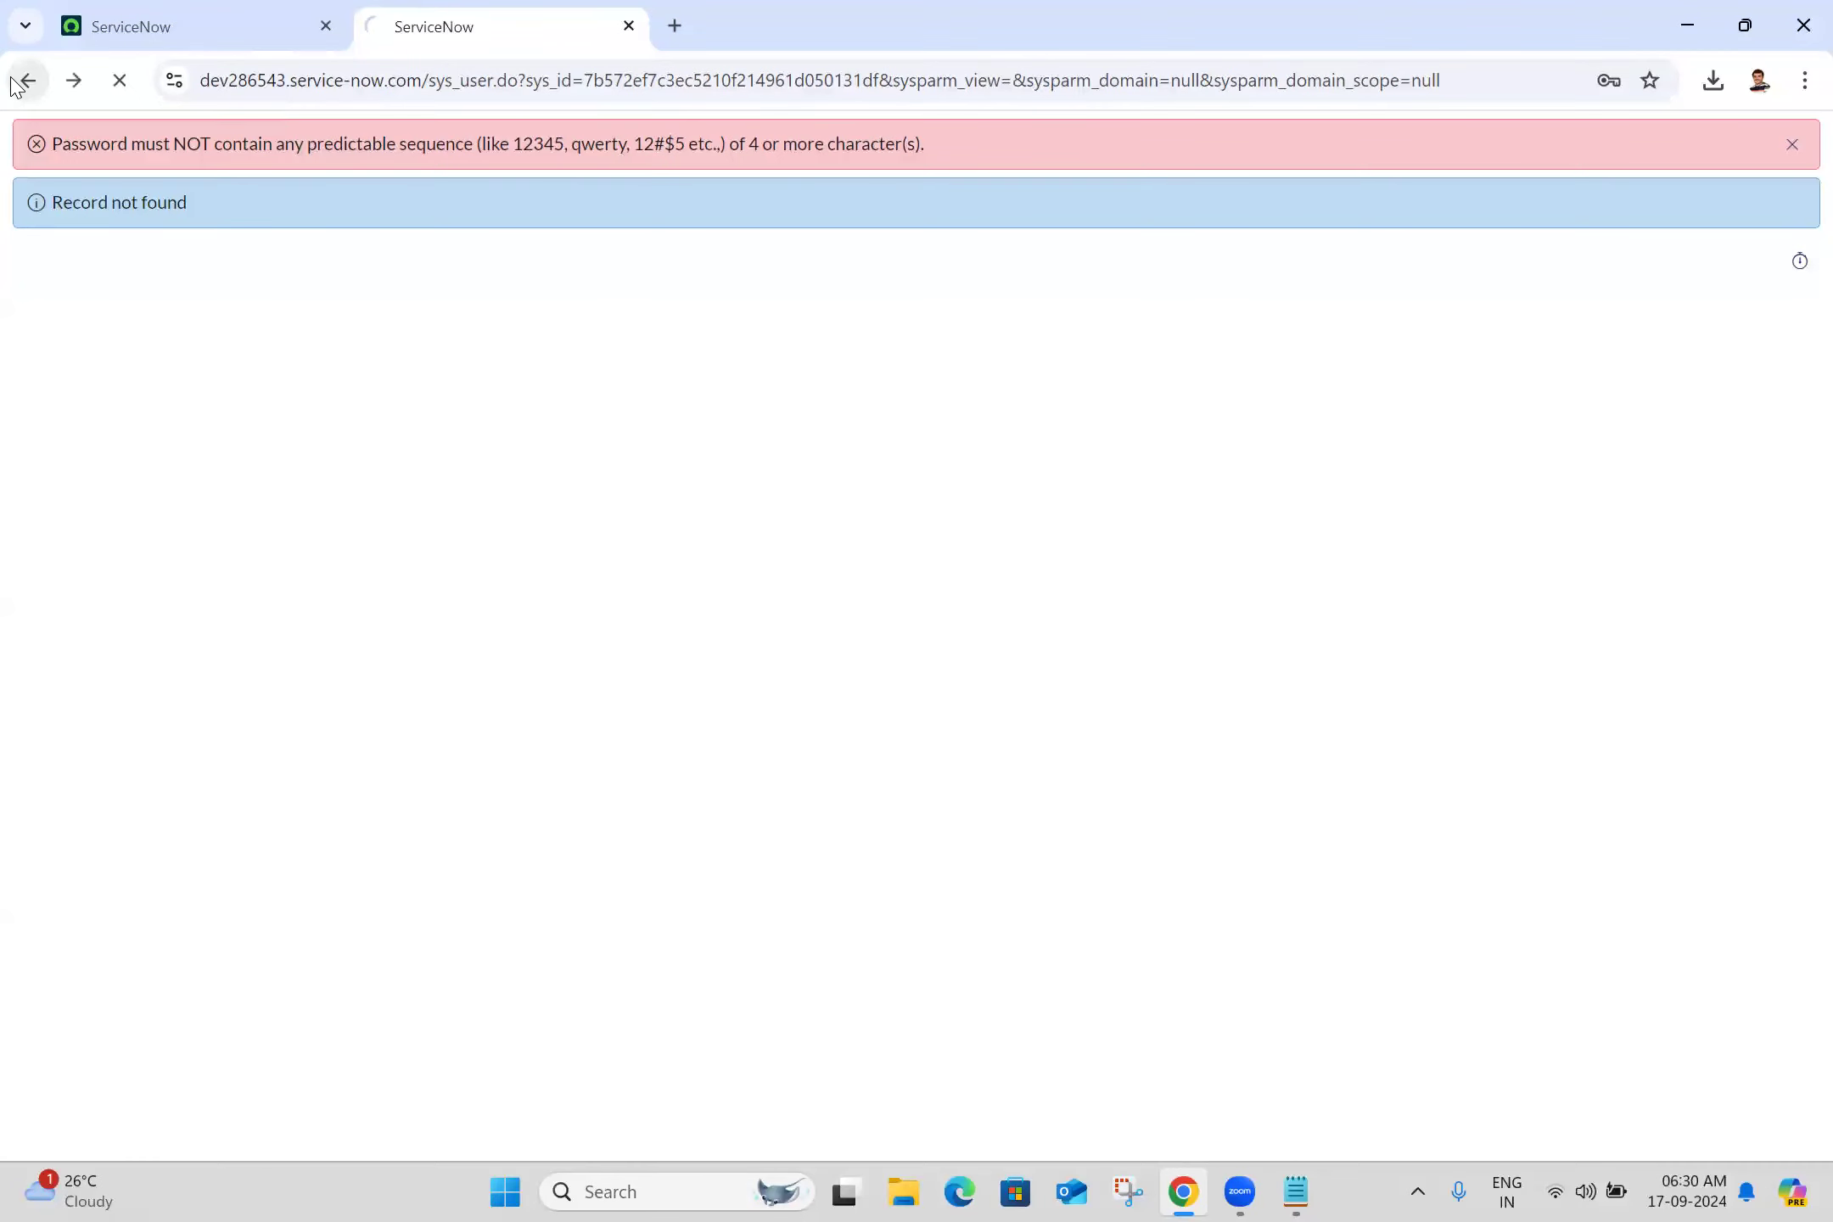
left_click(503, 290)
left_click(452, 321)
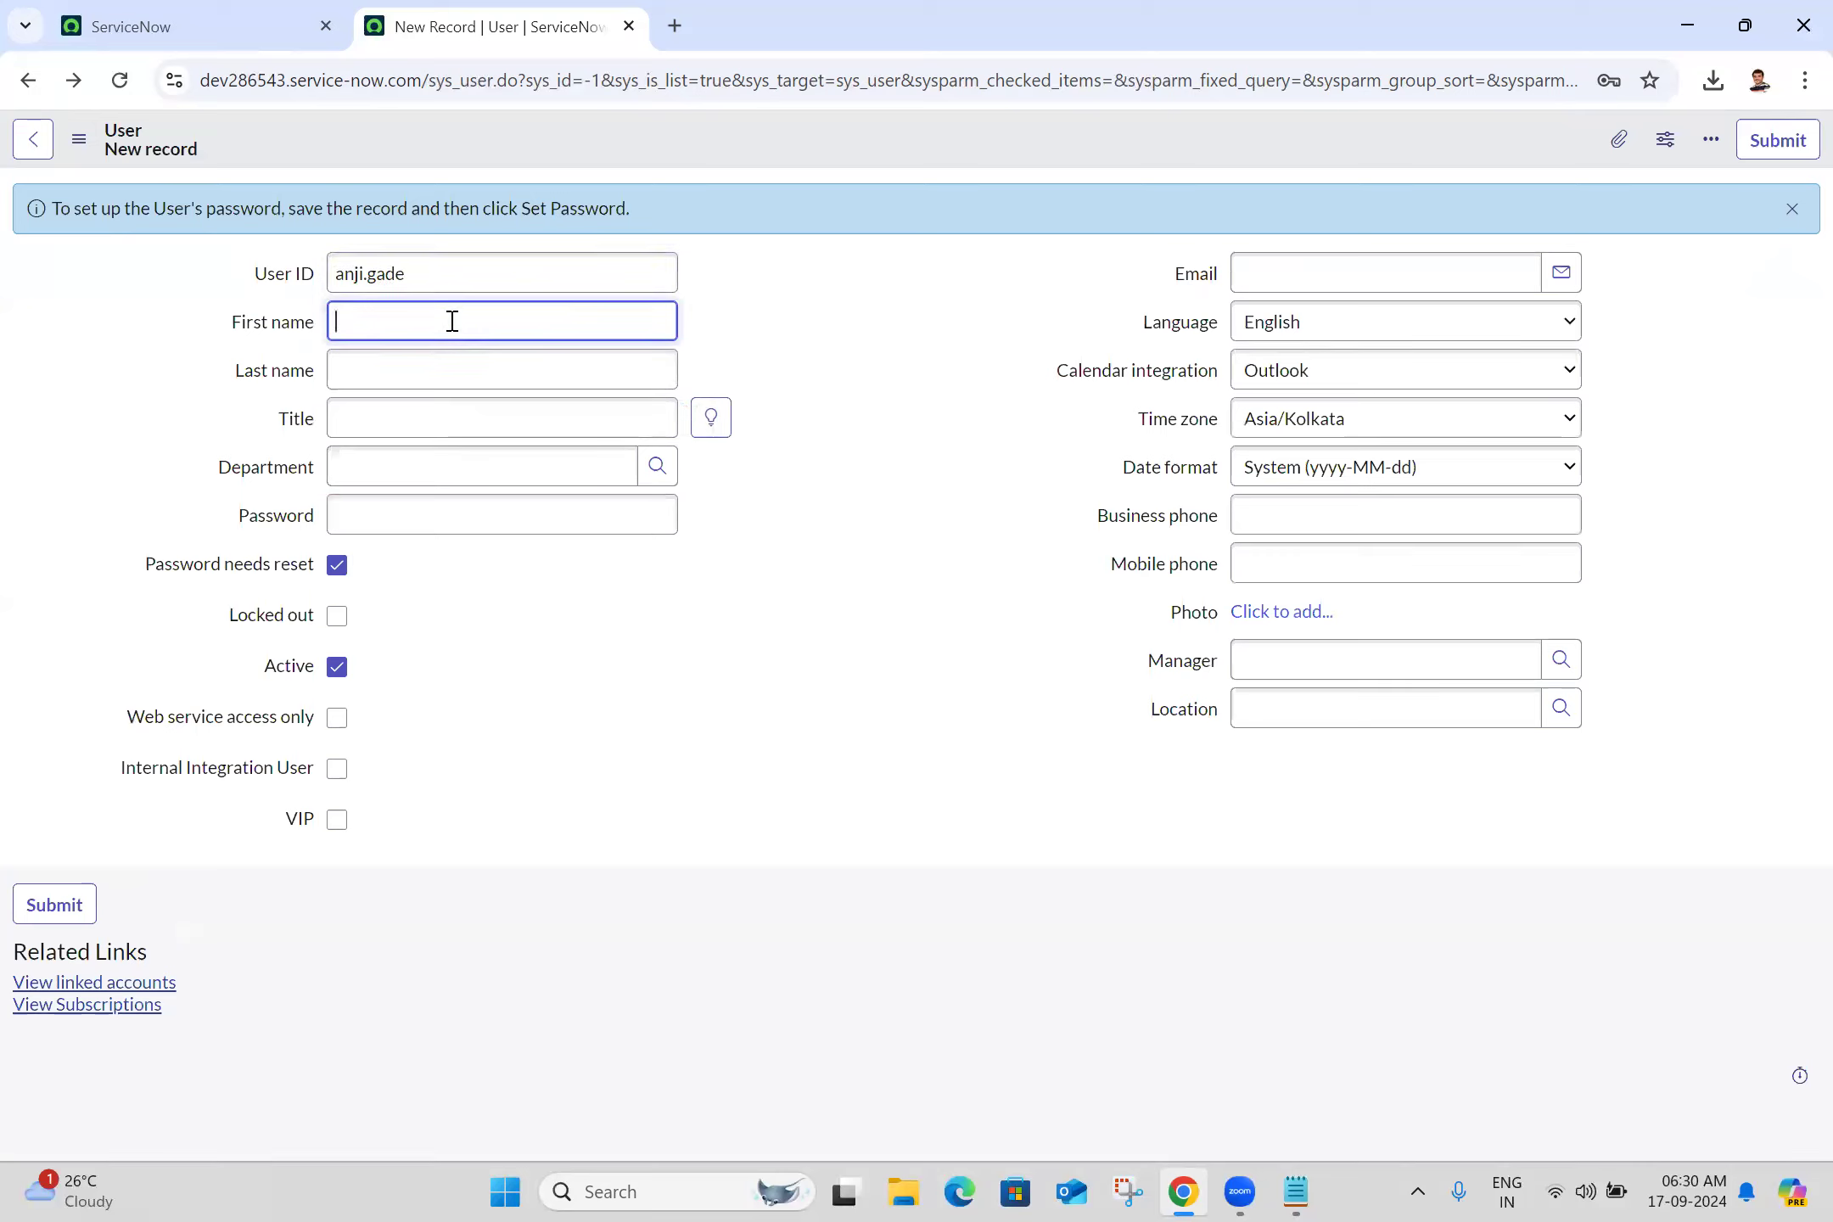
Re-enter the user's first and last name, title 'Servicenow Develope' and department IT
left_click(609, 371)
left_click(522, 418)
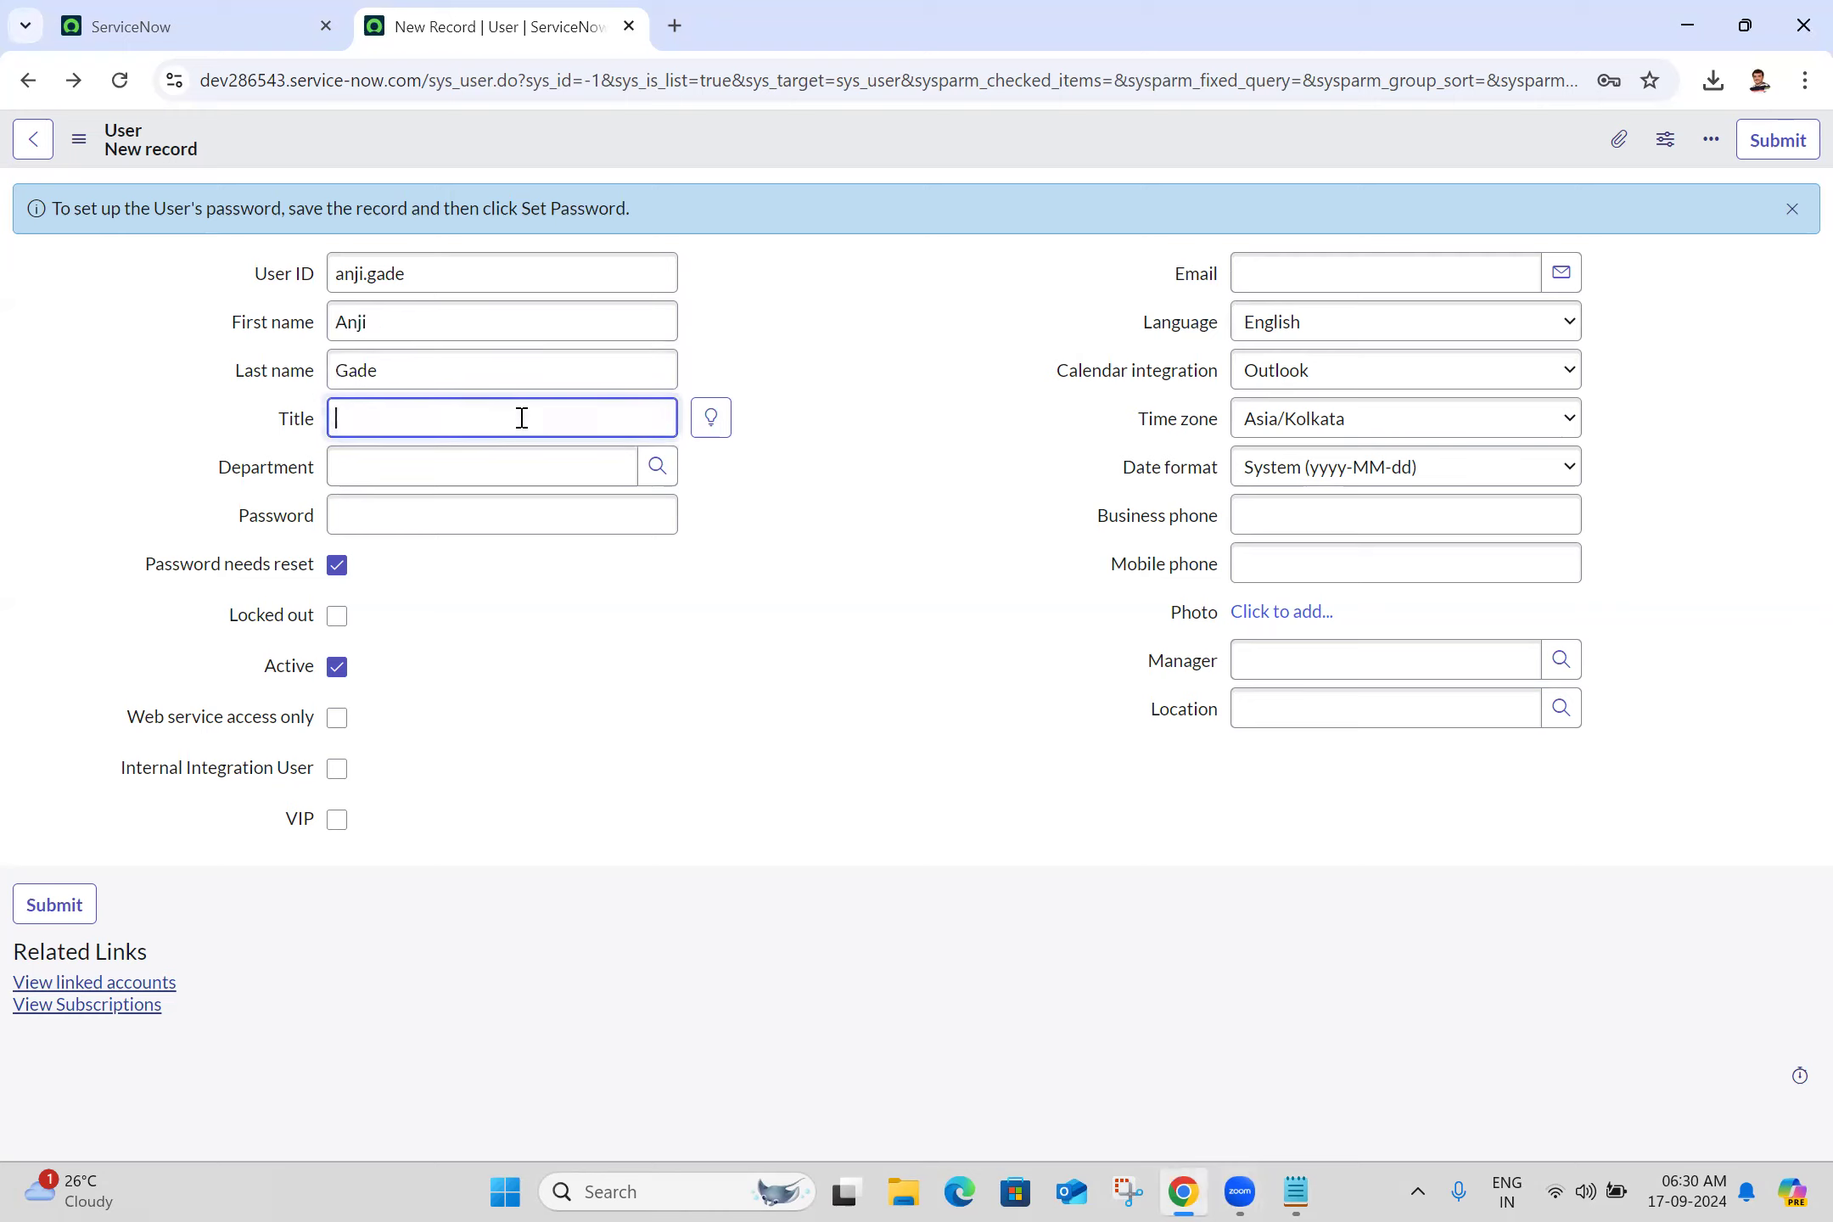
type("Servicenow Developer")
left_click(422, 479)
type("it")
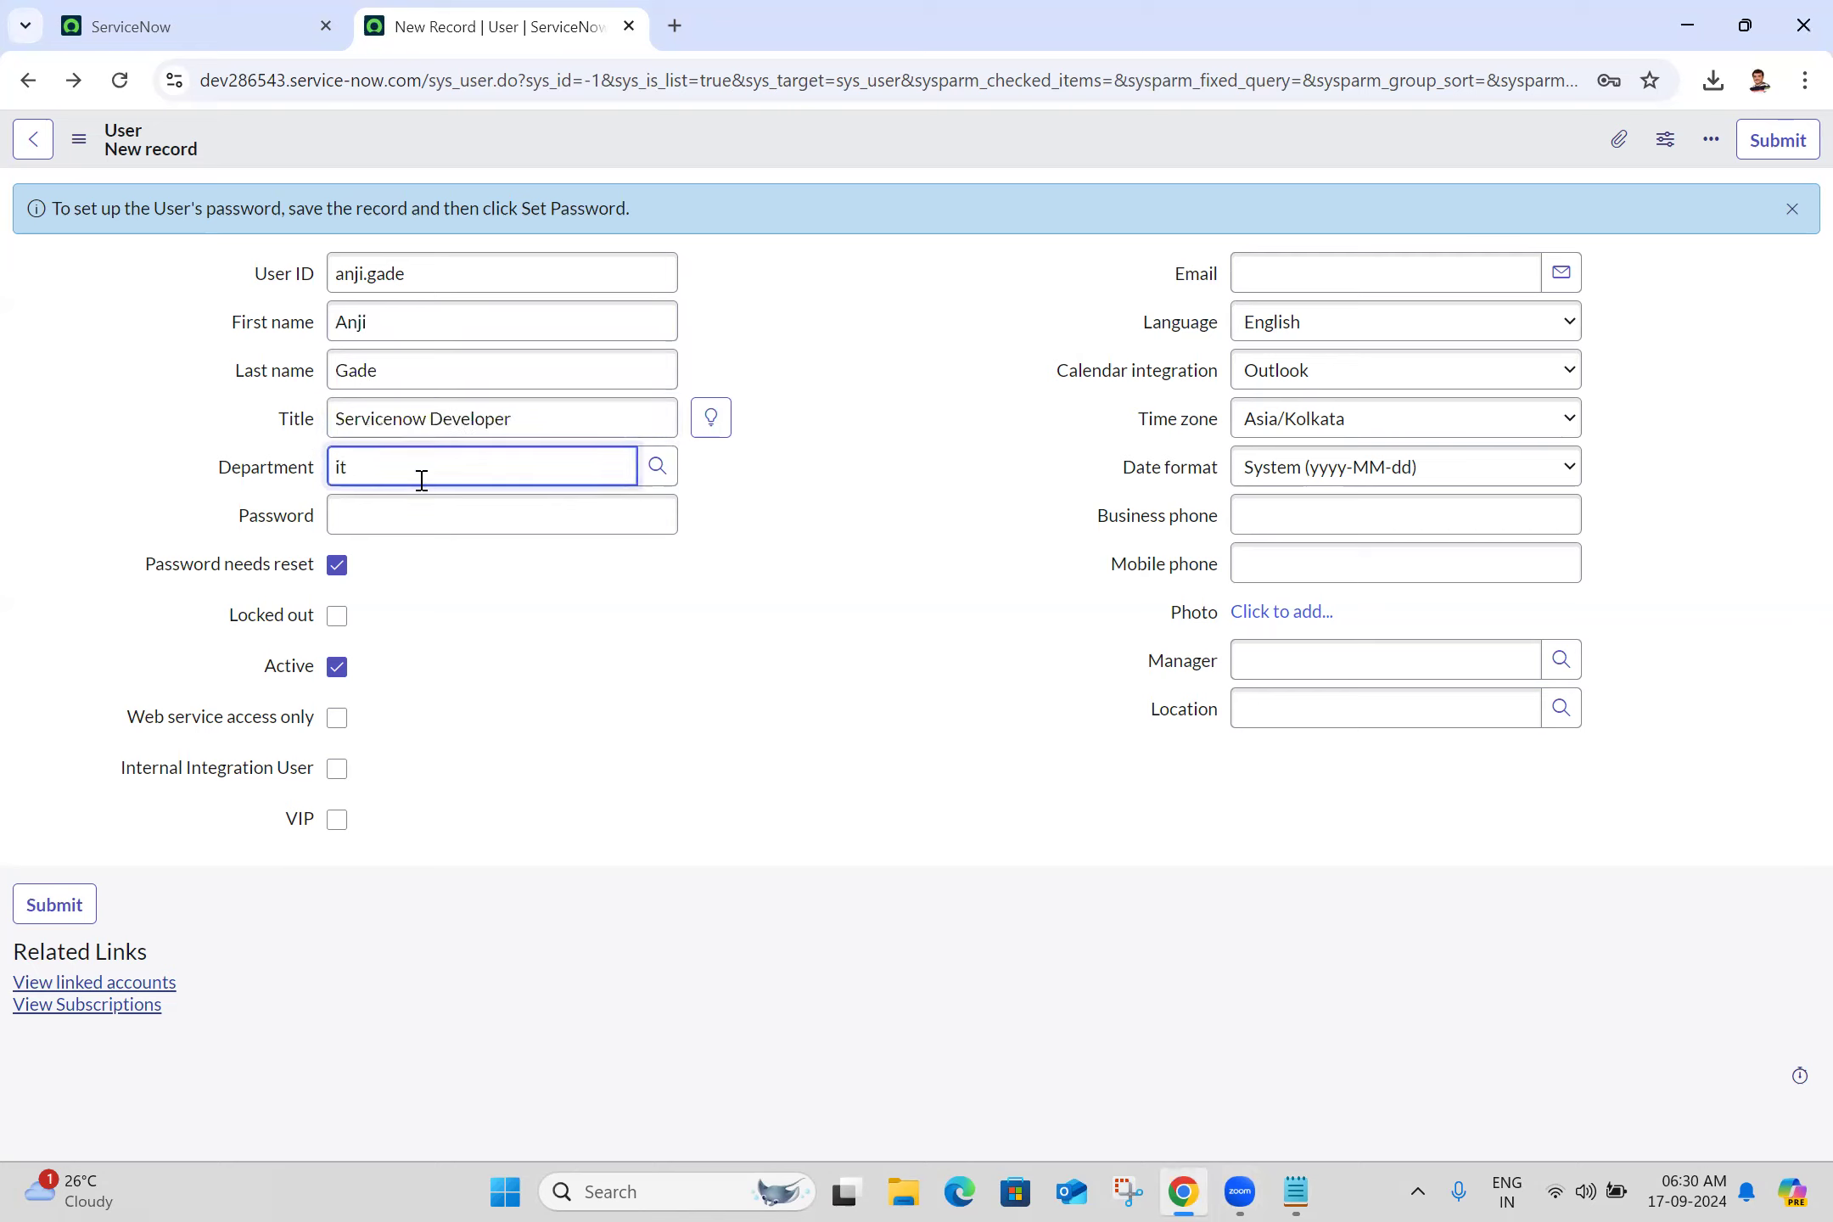
left_click(459, 512)
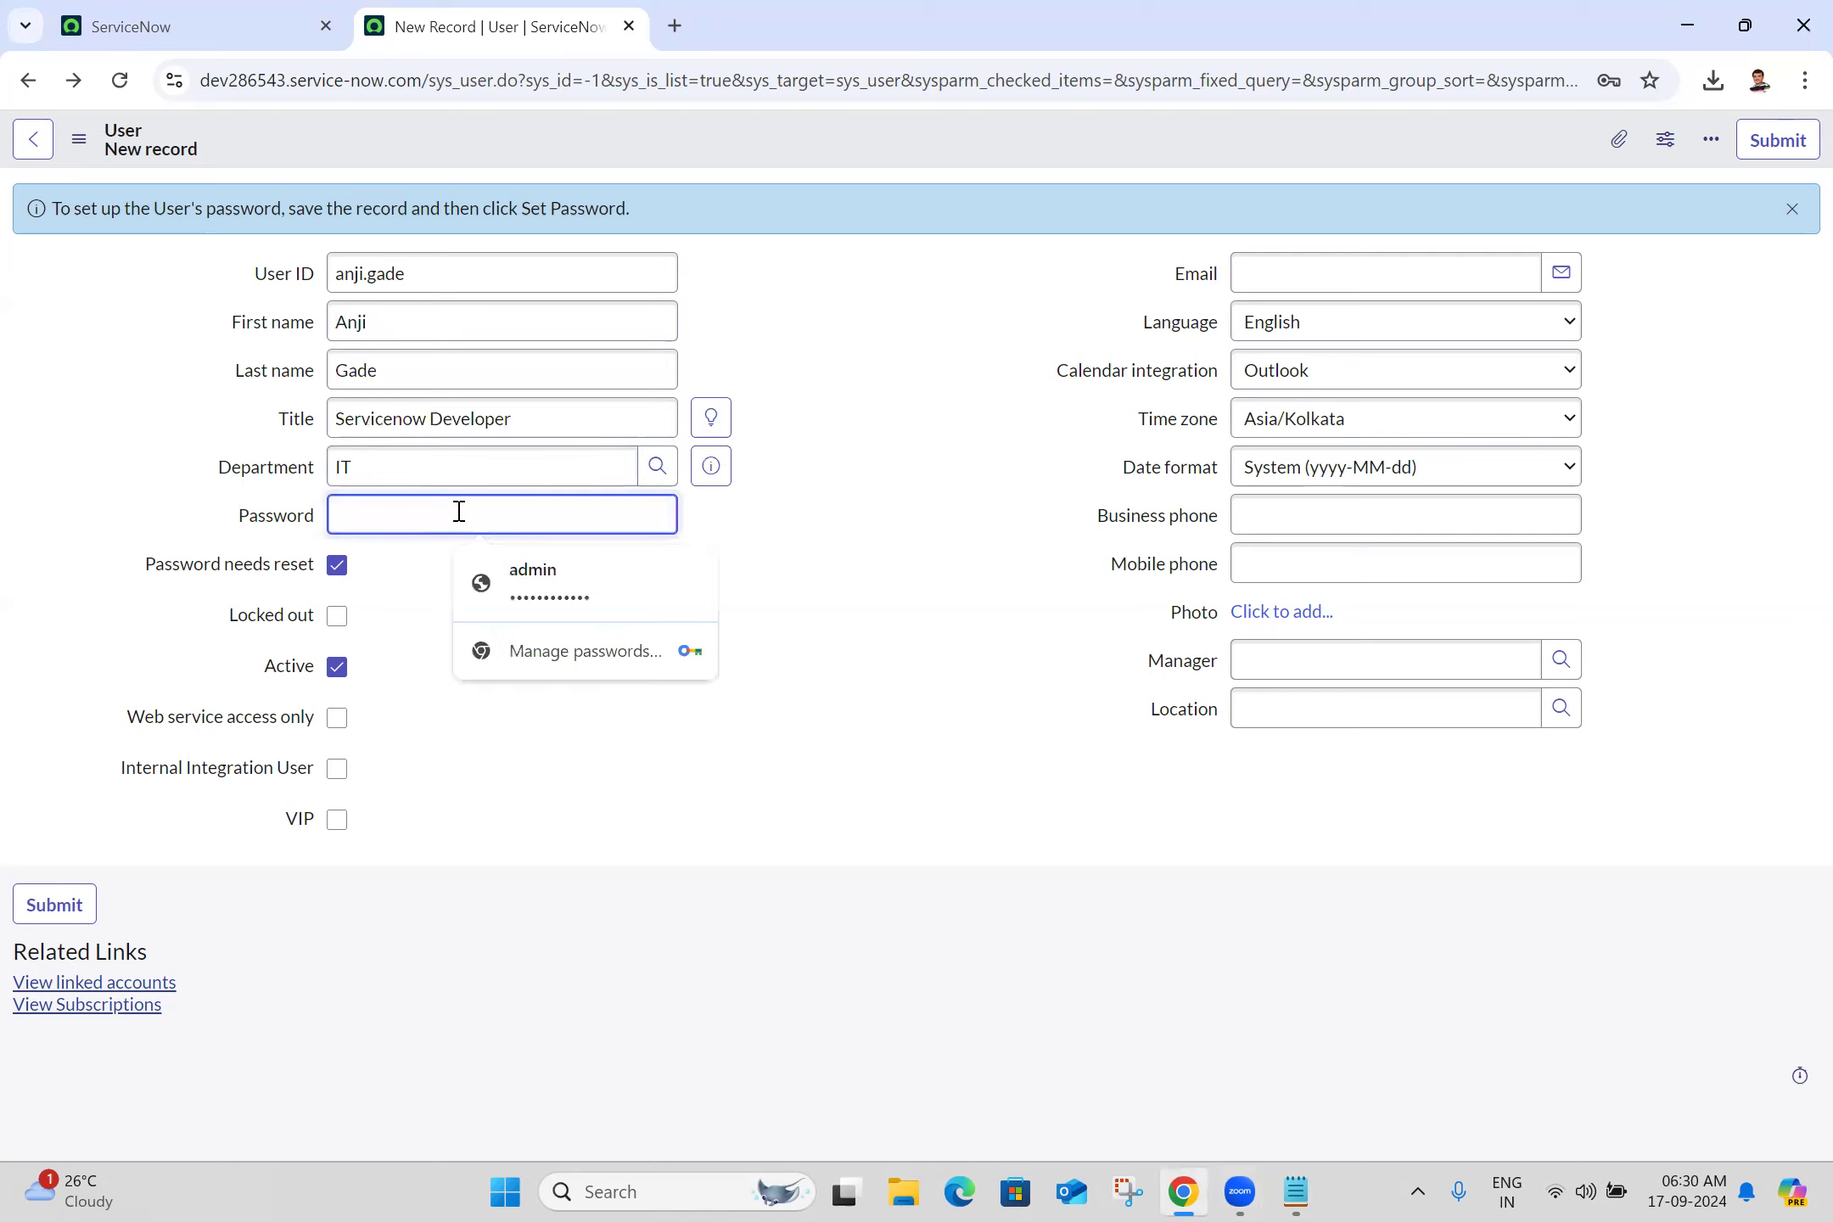
Enter a new password, the user's e-mail address and mobile phone number
type("•••••••")
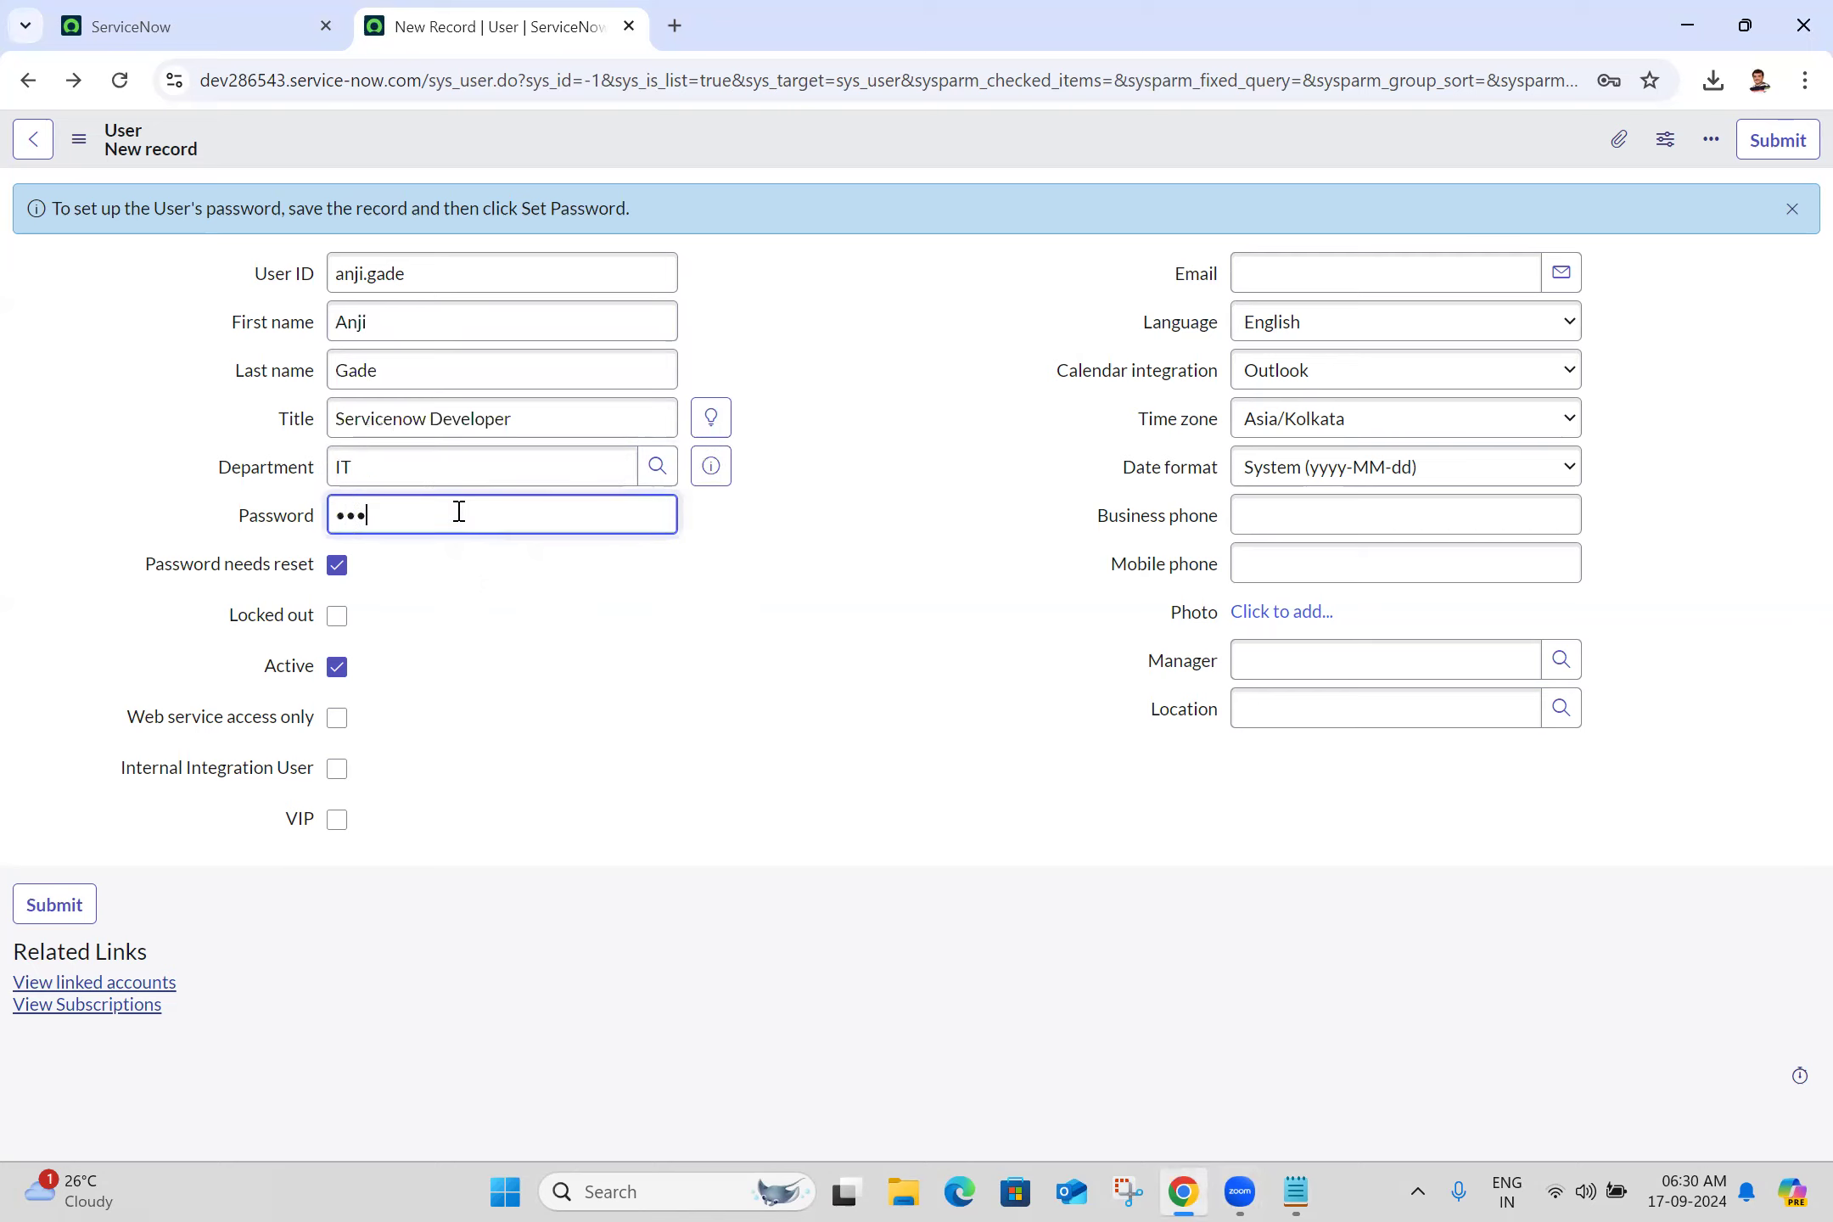
type("••••")
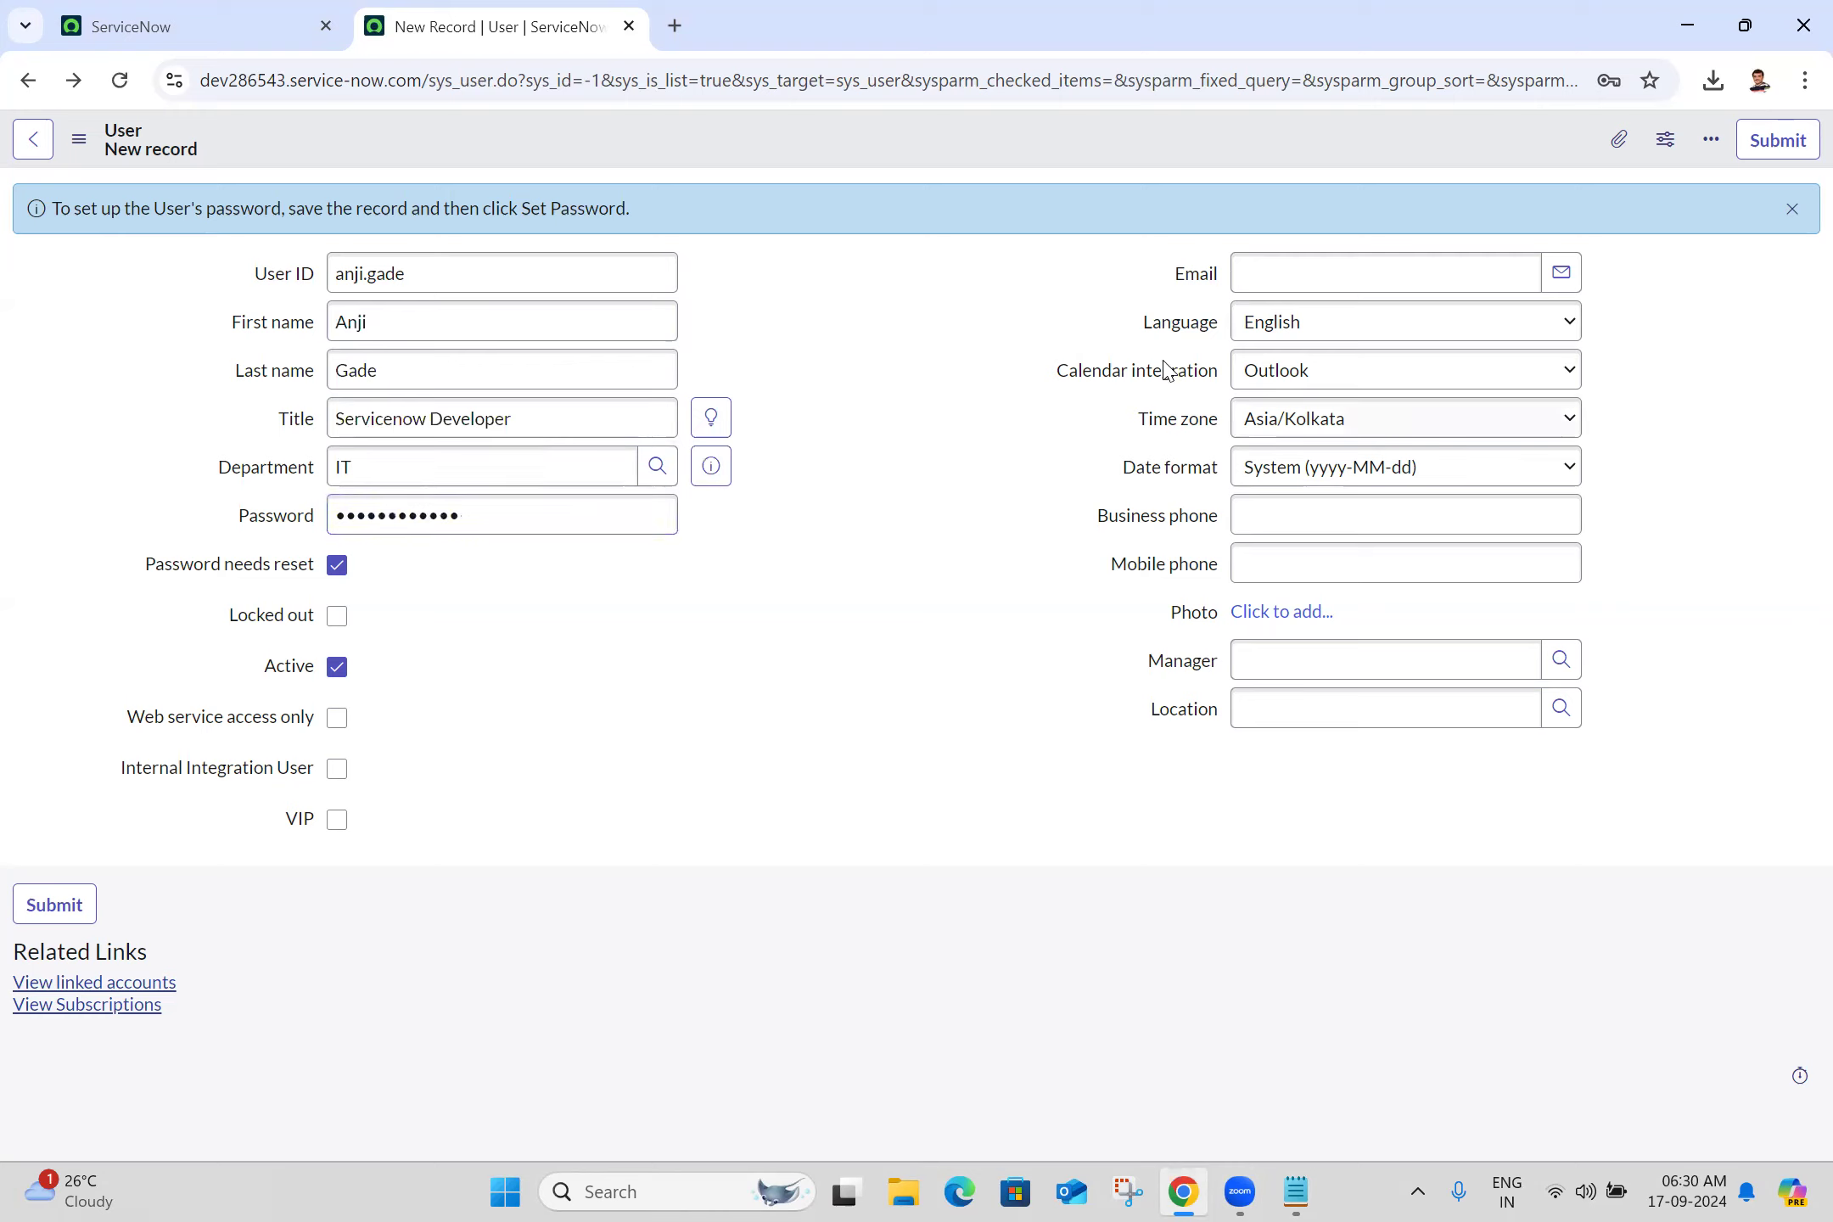
left_click(1323, 268)
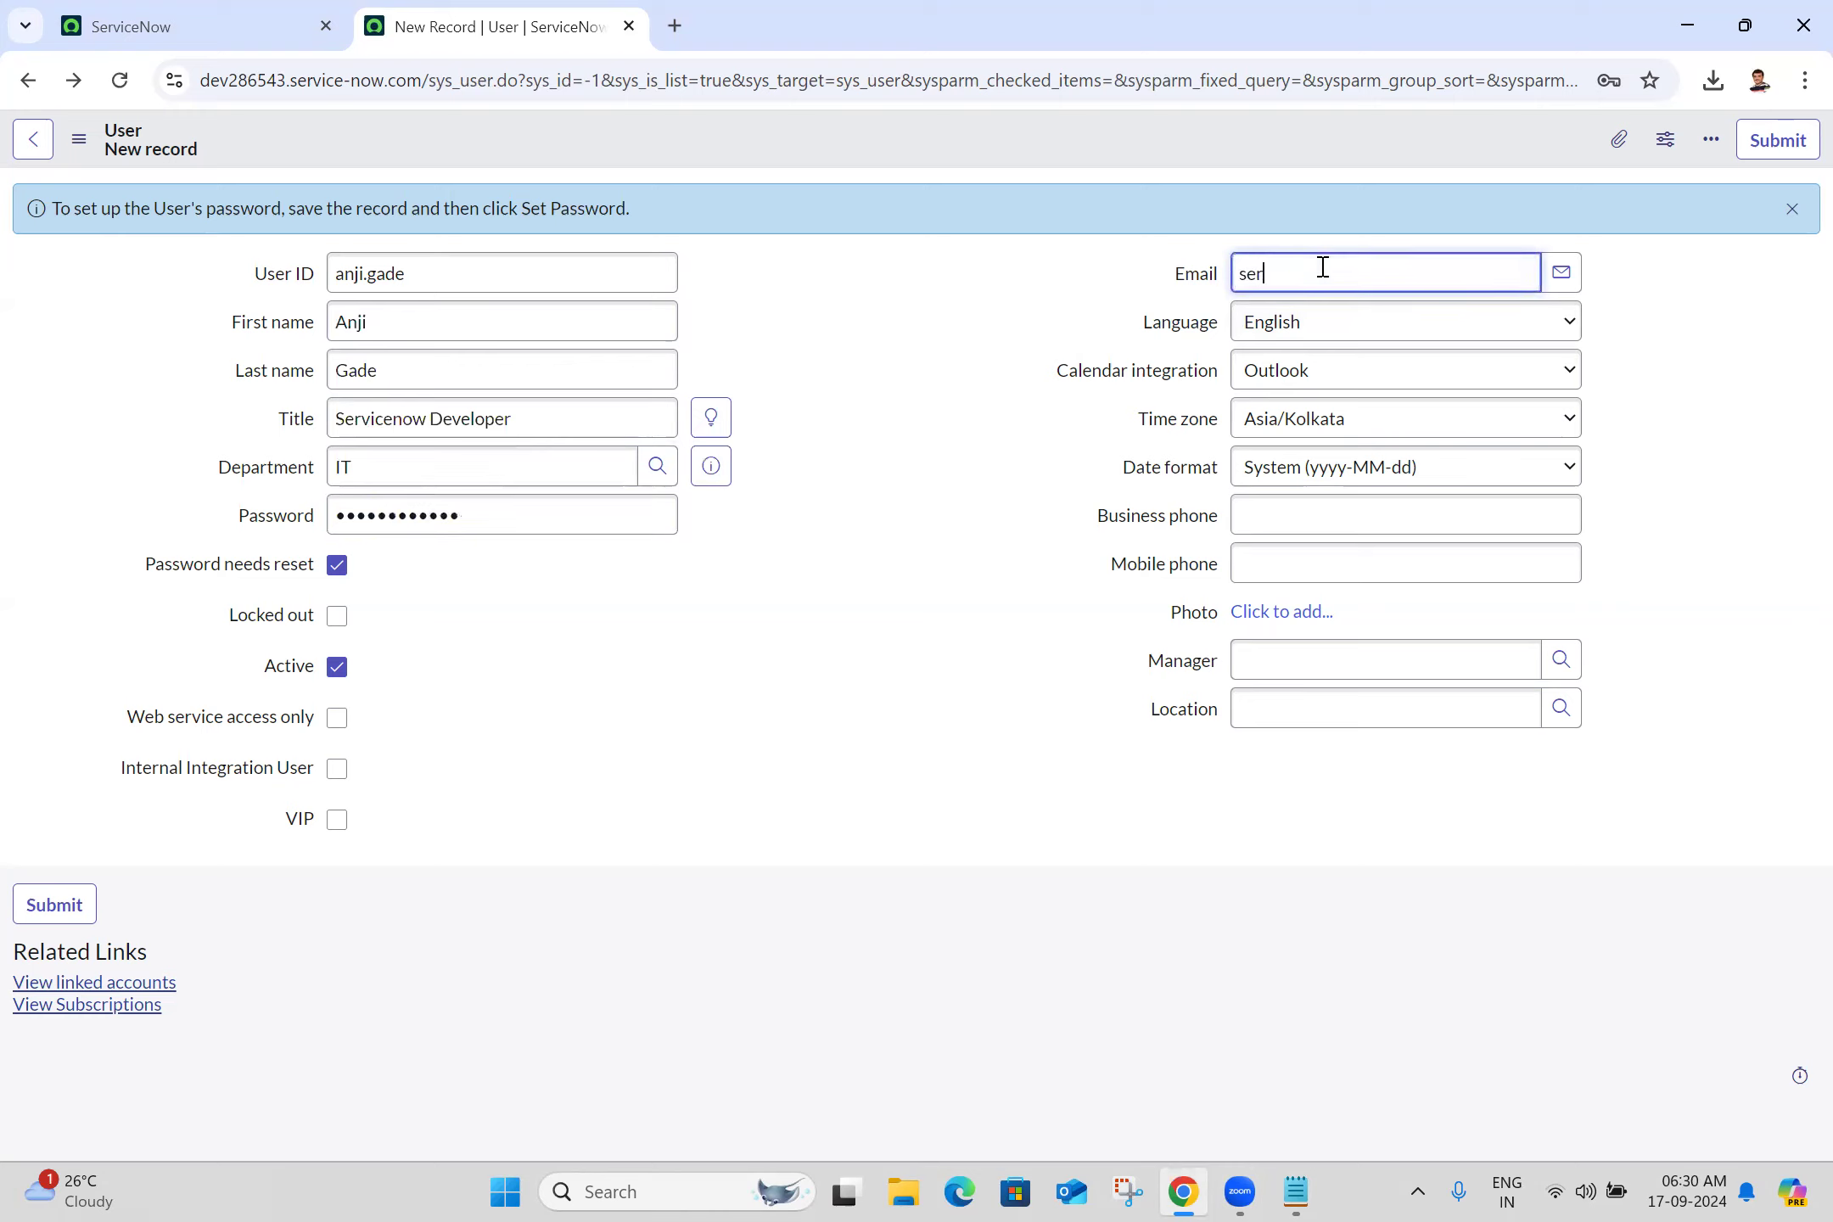
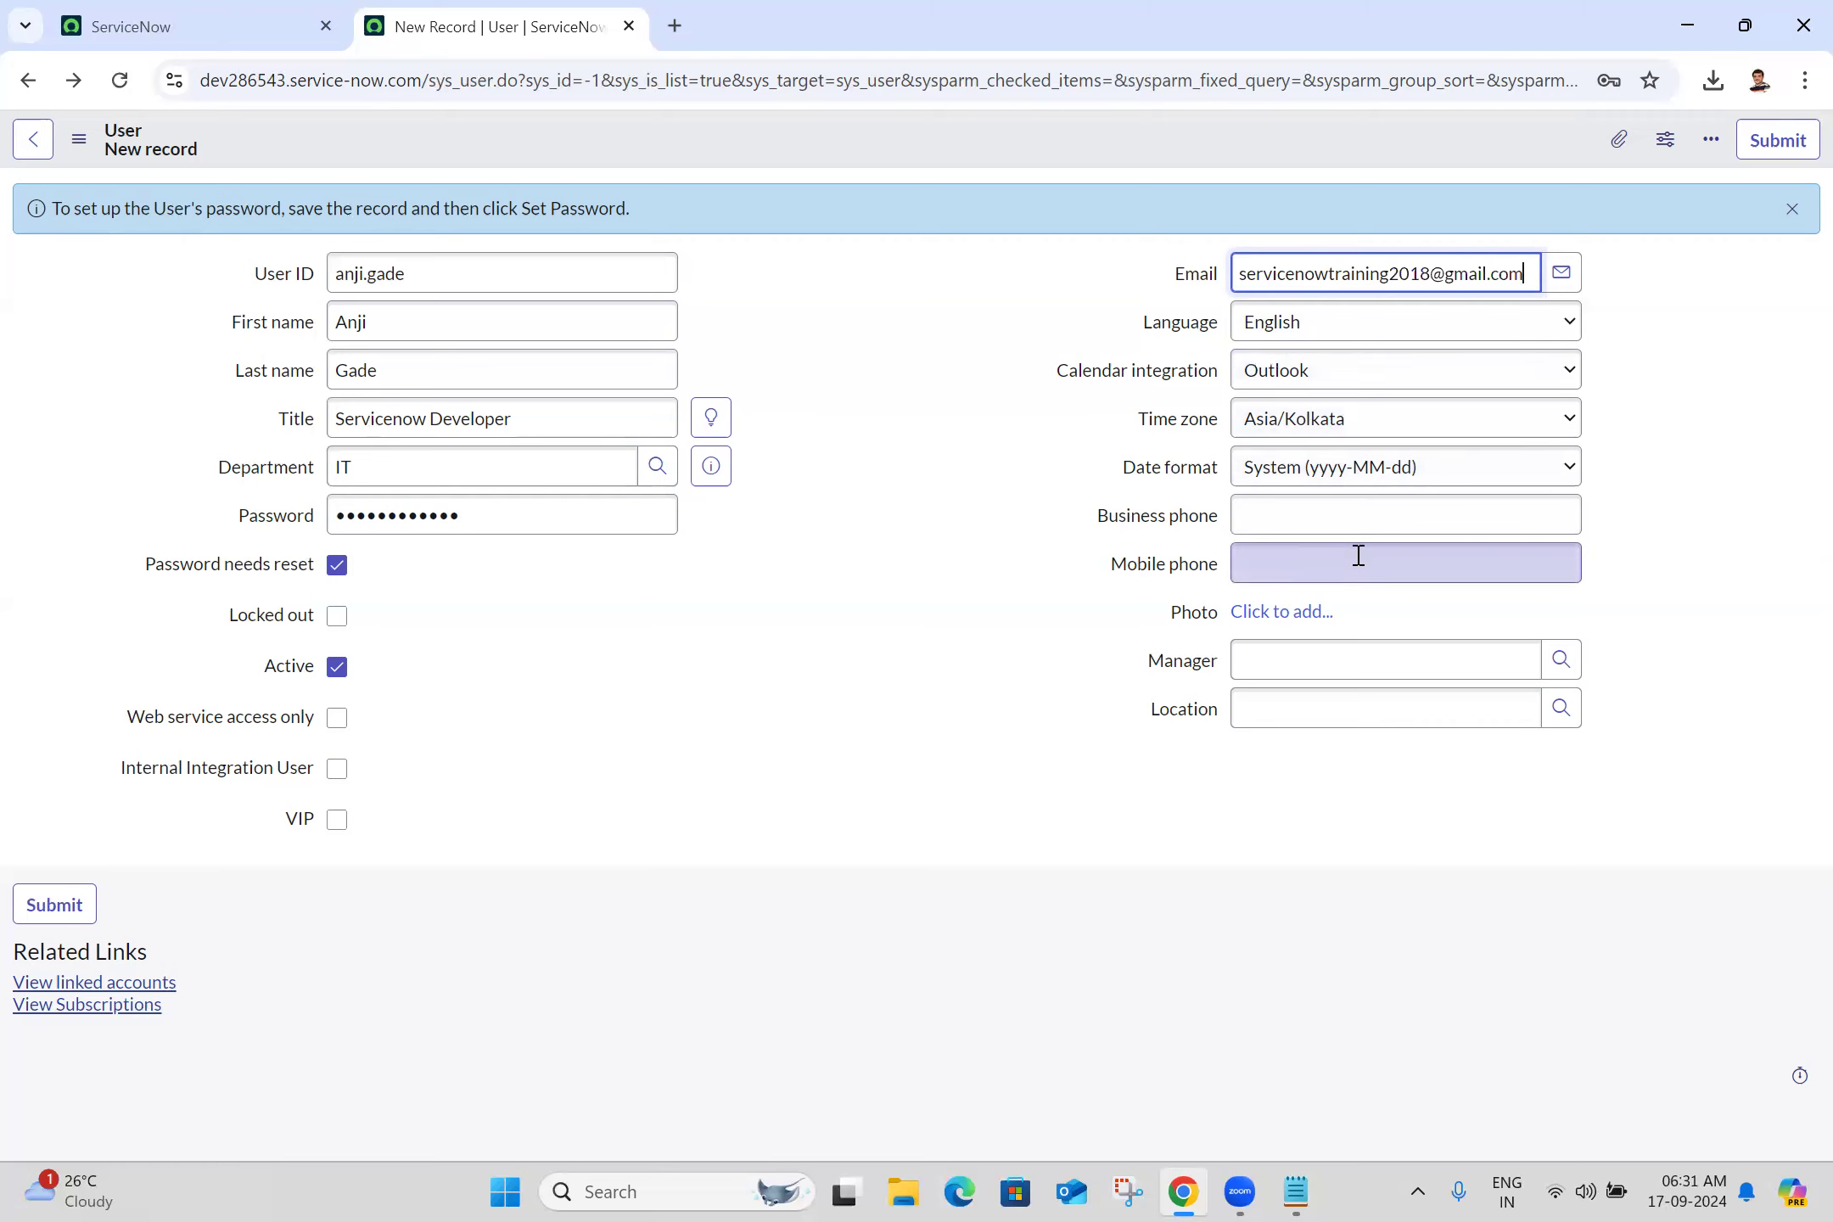
left_click(1332, 577)
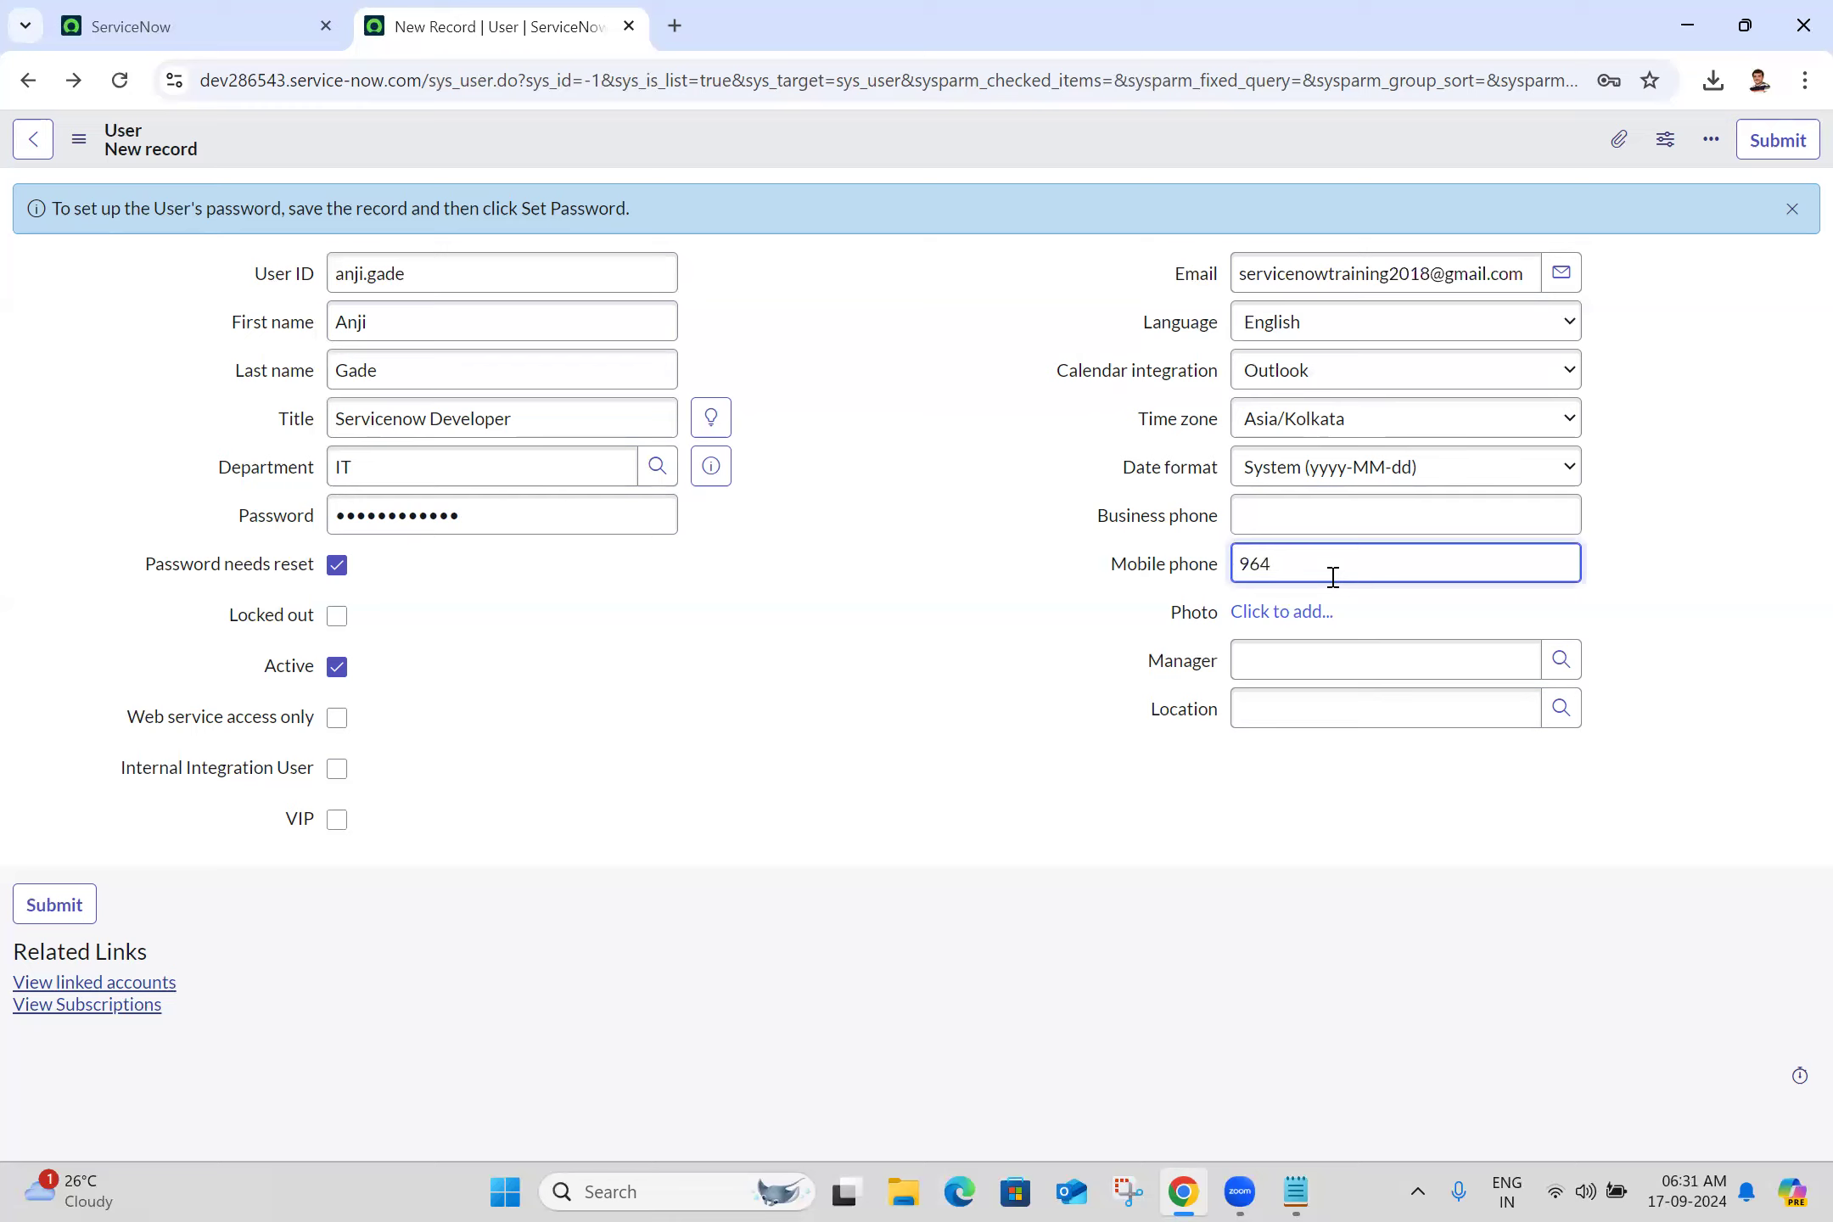
Pick the manager, set location Hyderabad, and save the user record
left_click(1318, 661)
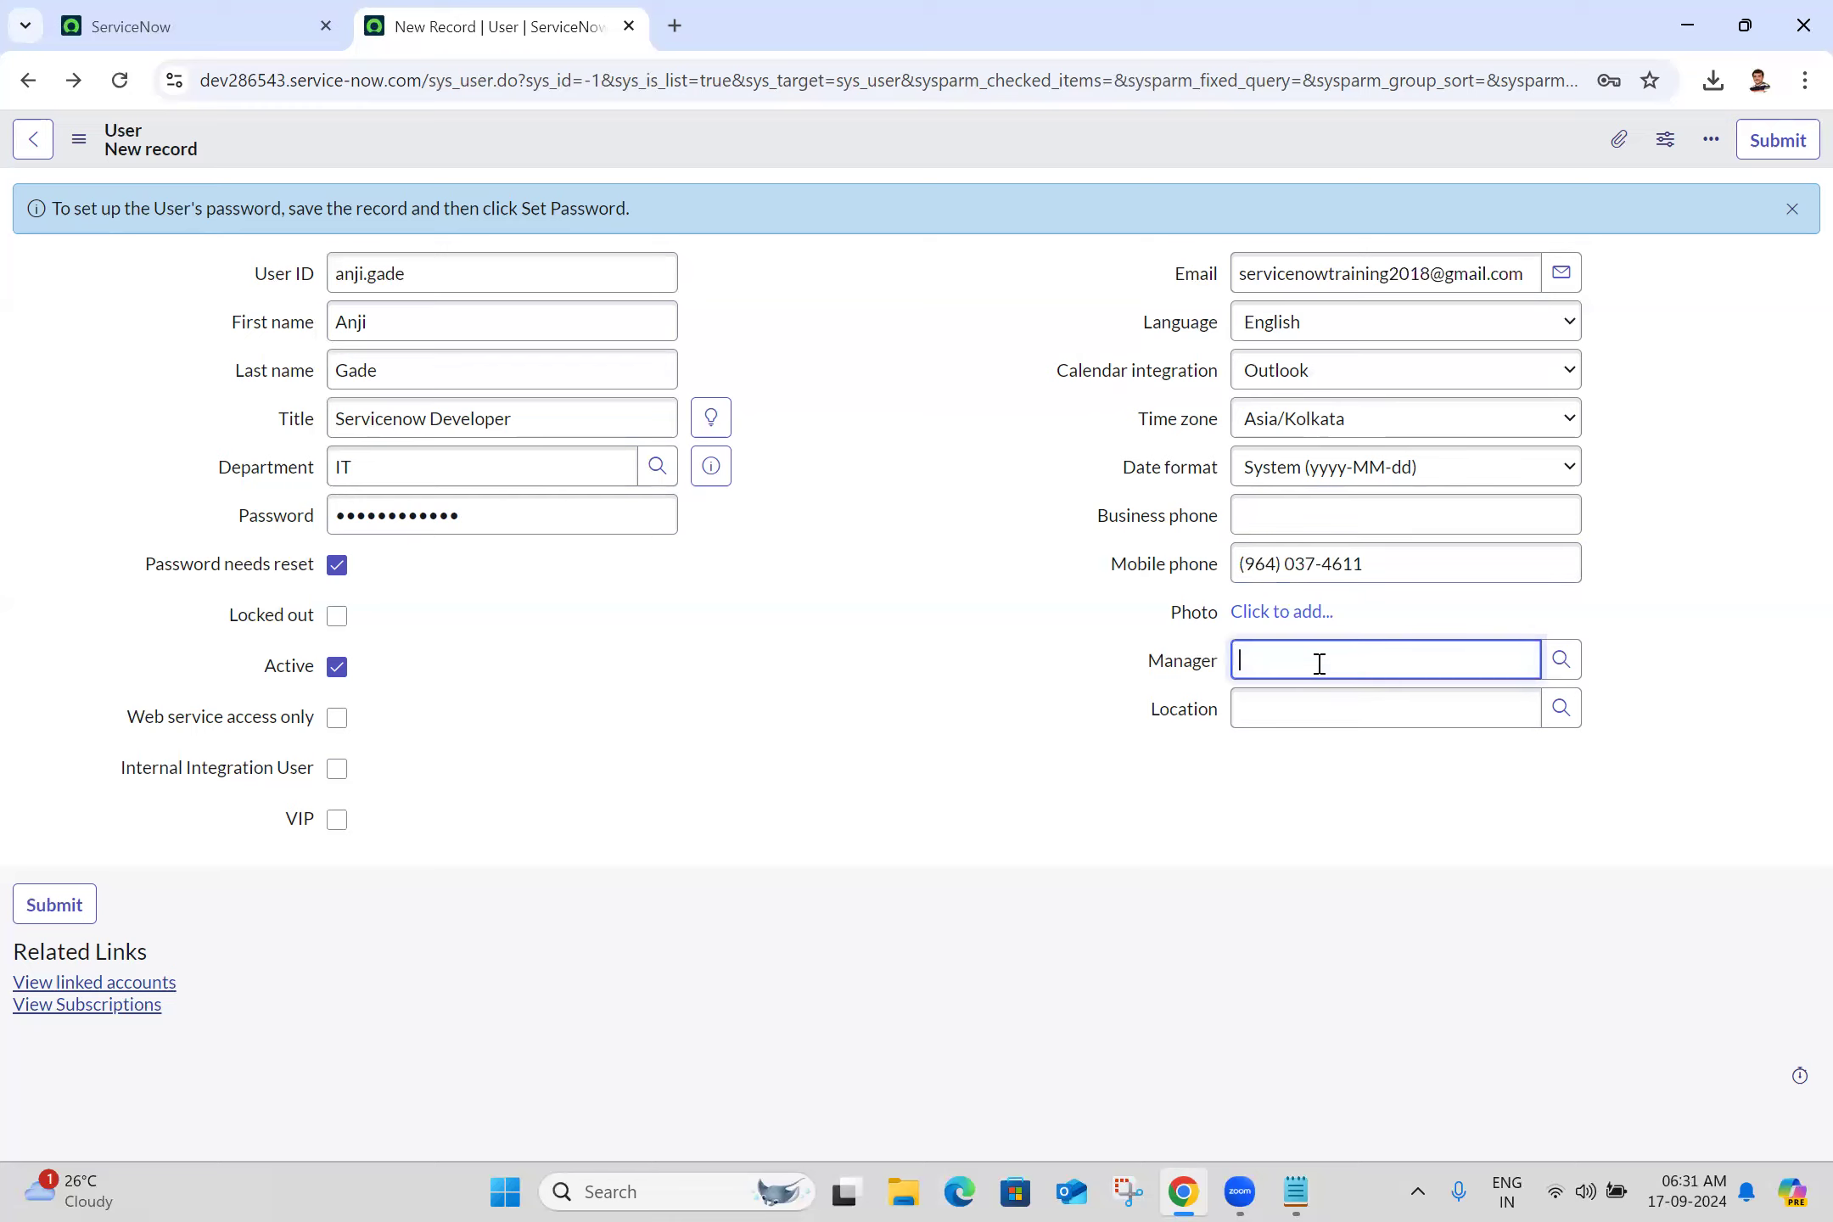
type("abel")
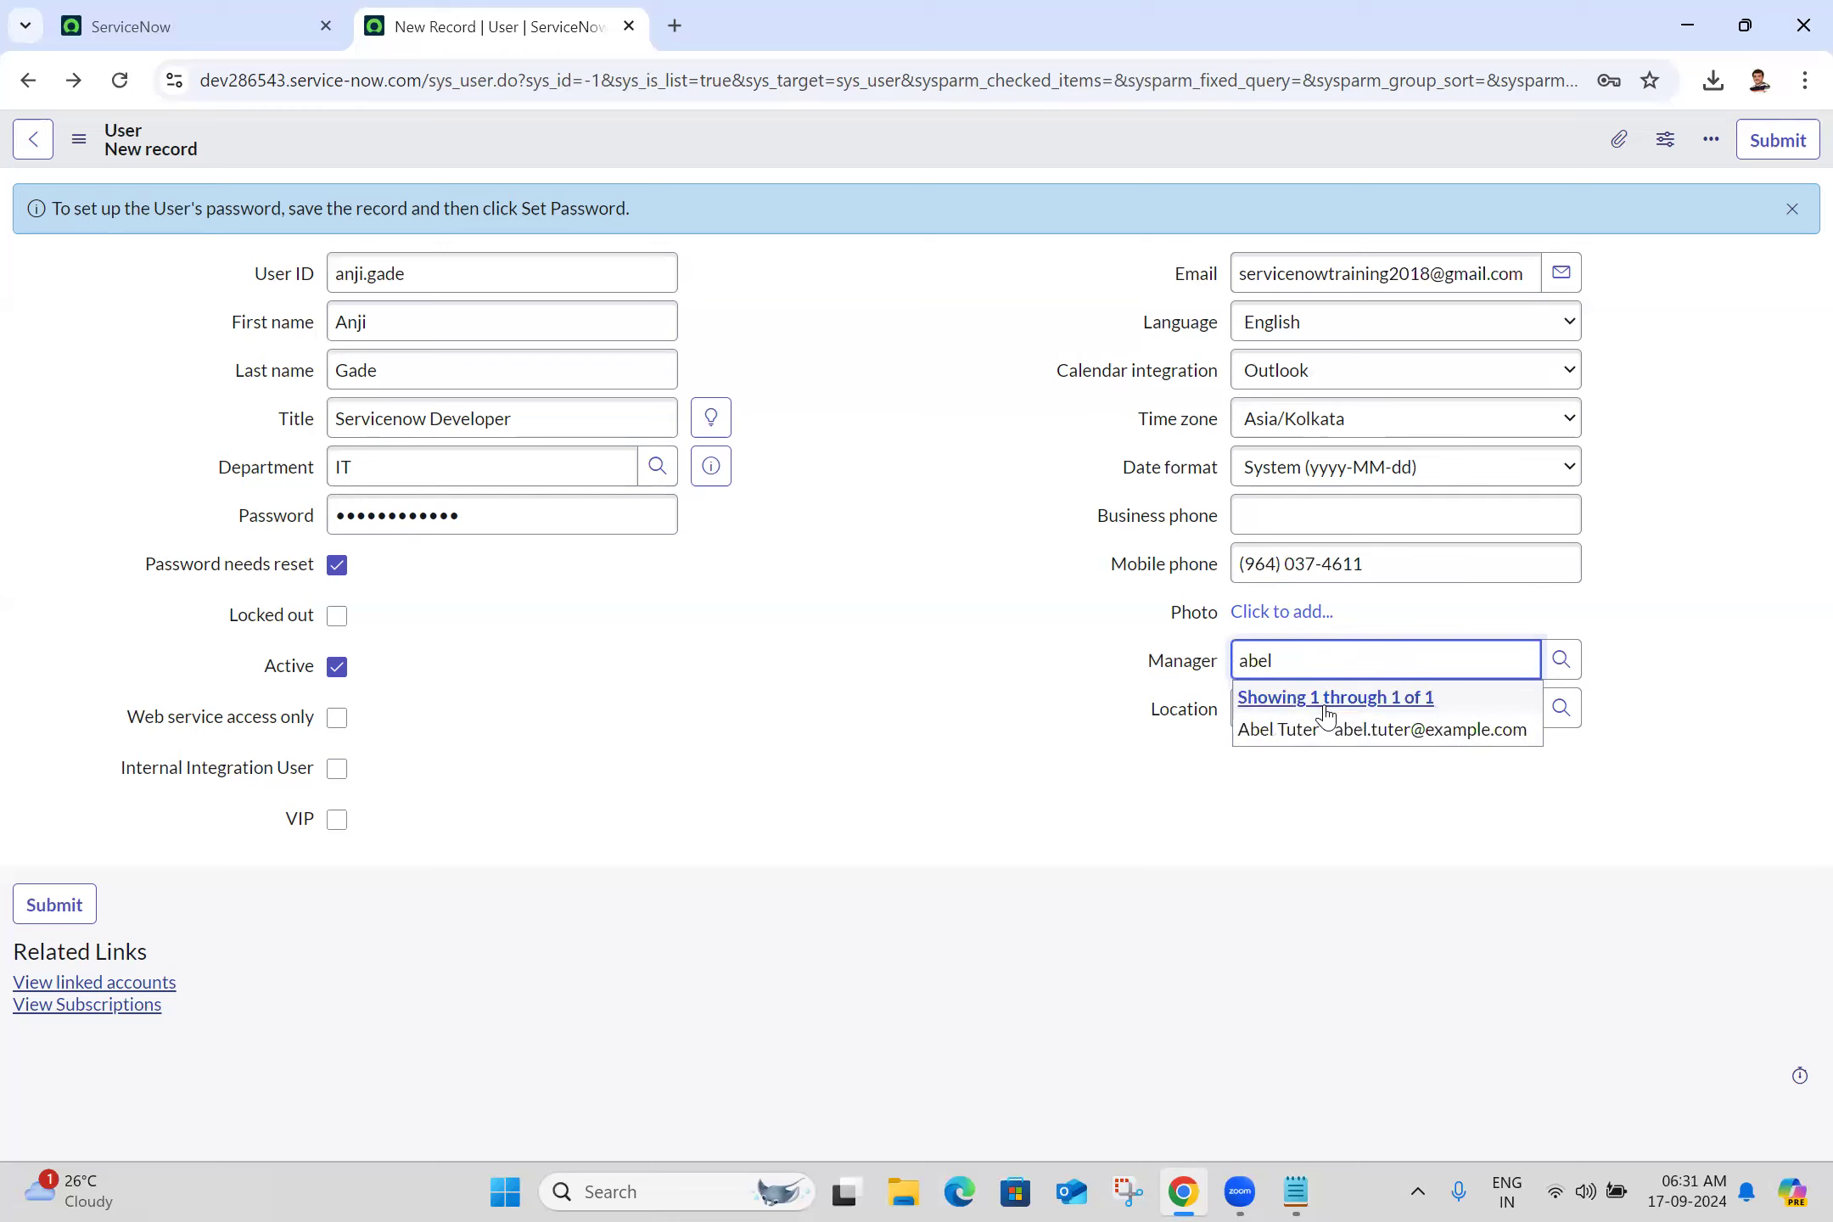
left_click(1337, 732)
left_click(1356, 708)
type("hyder")
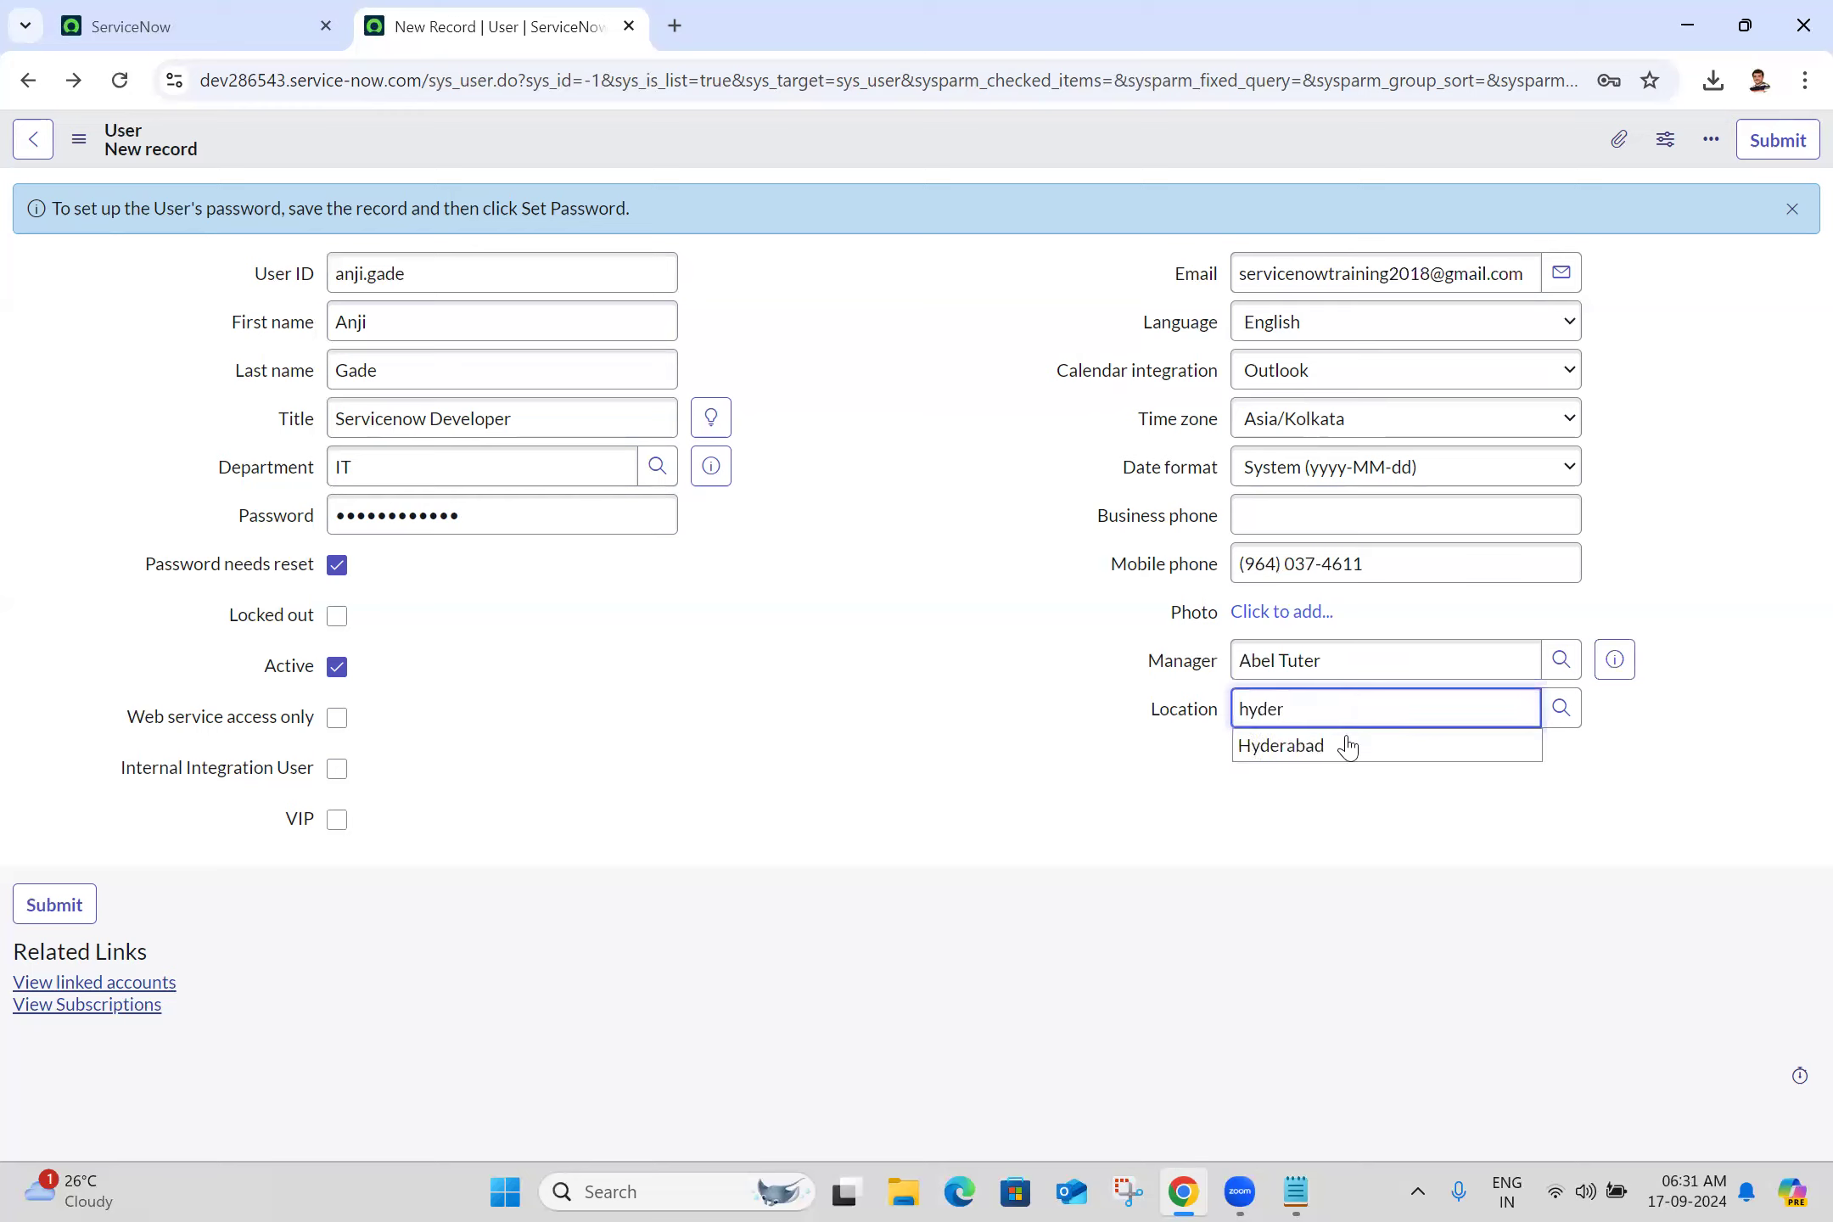
left_click(1342, 757)
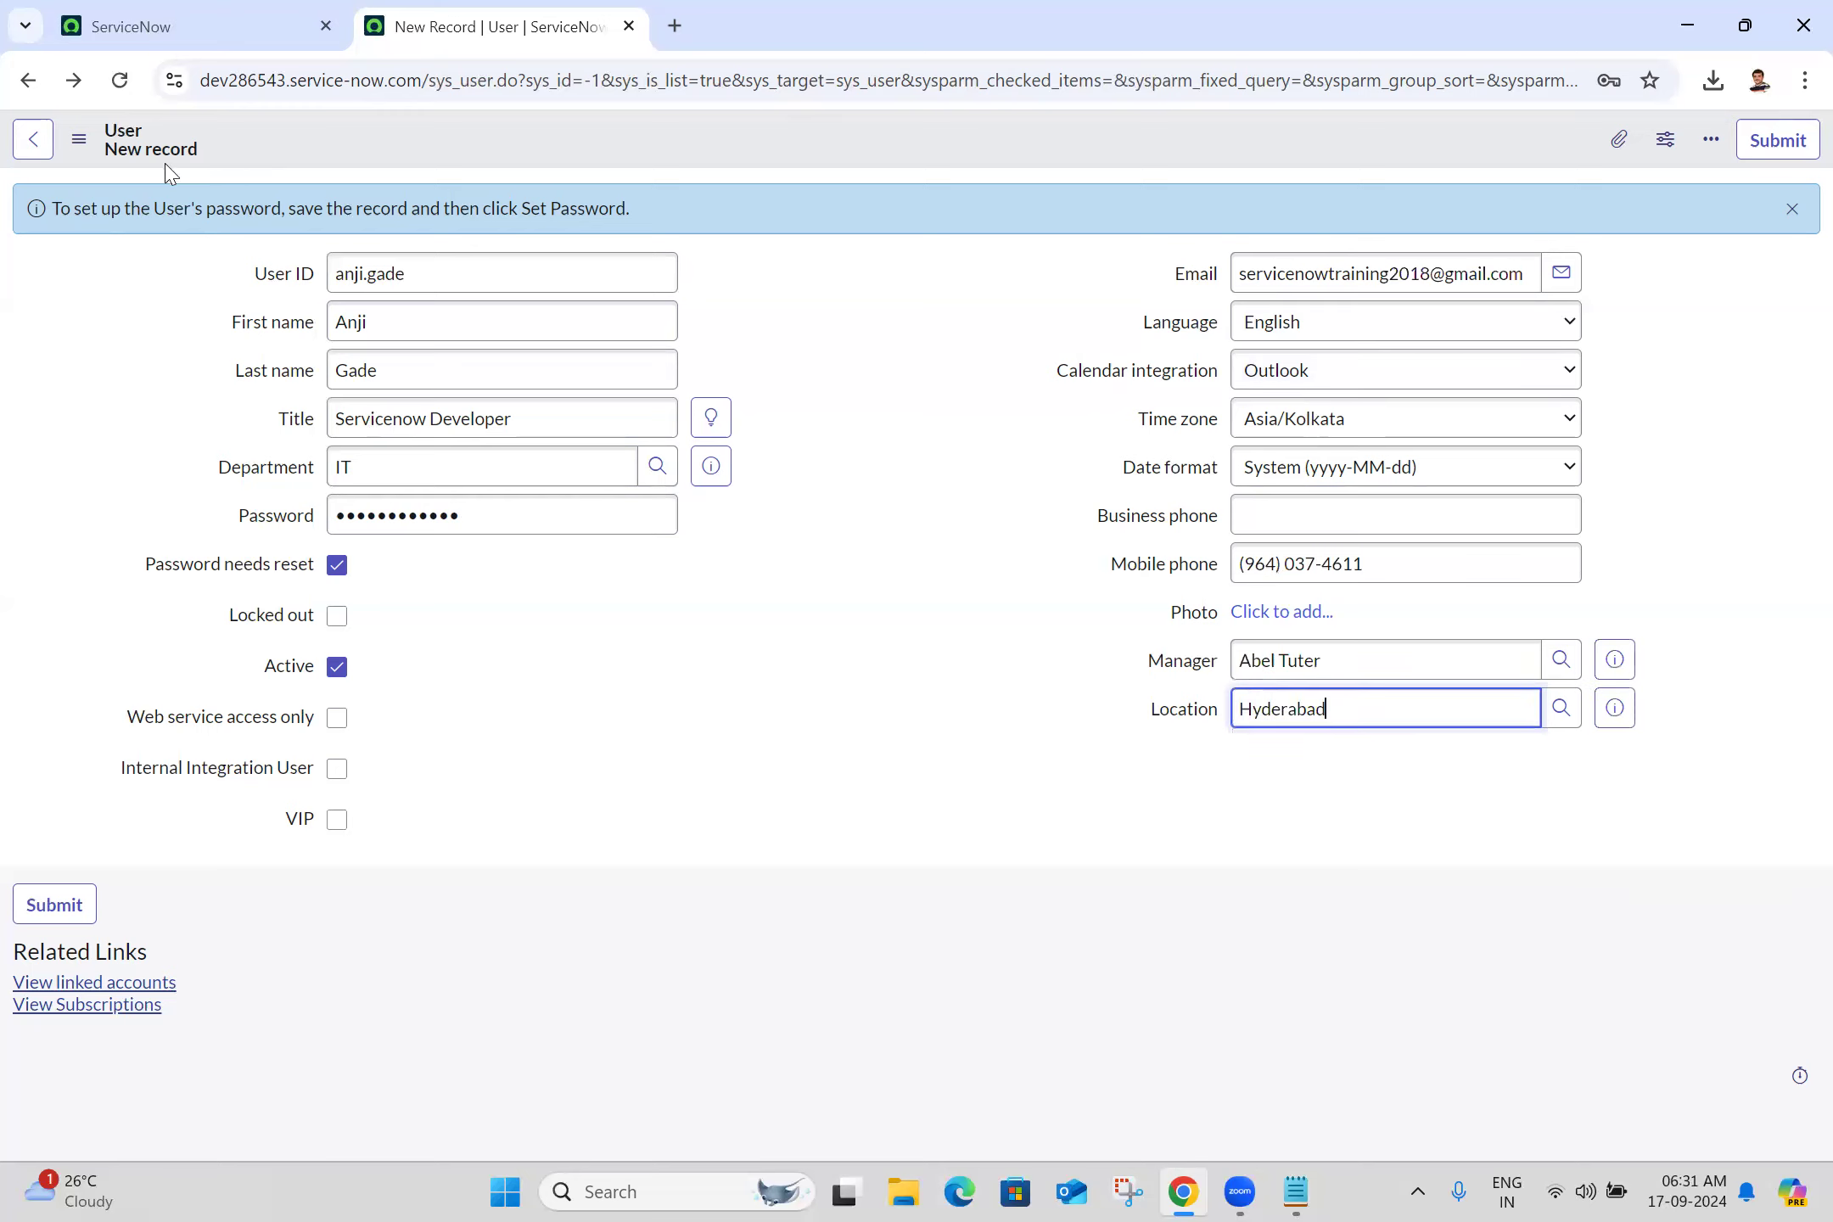
left_click(79, 138)
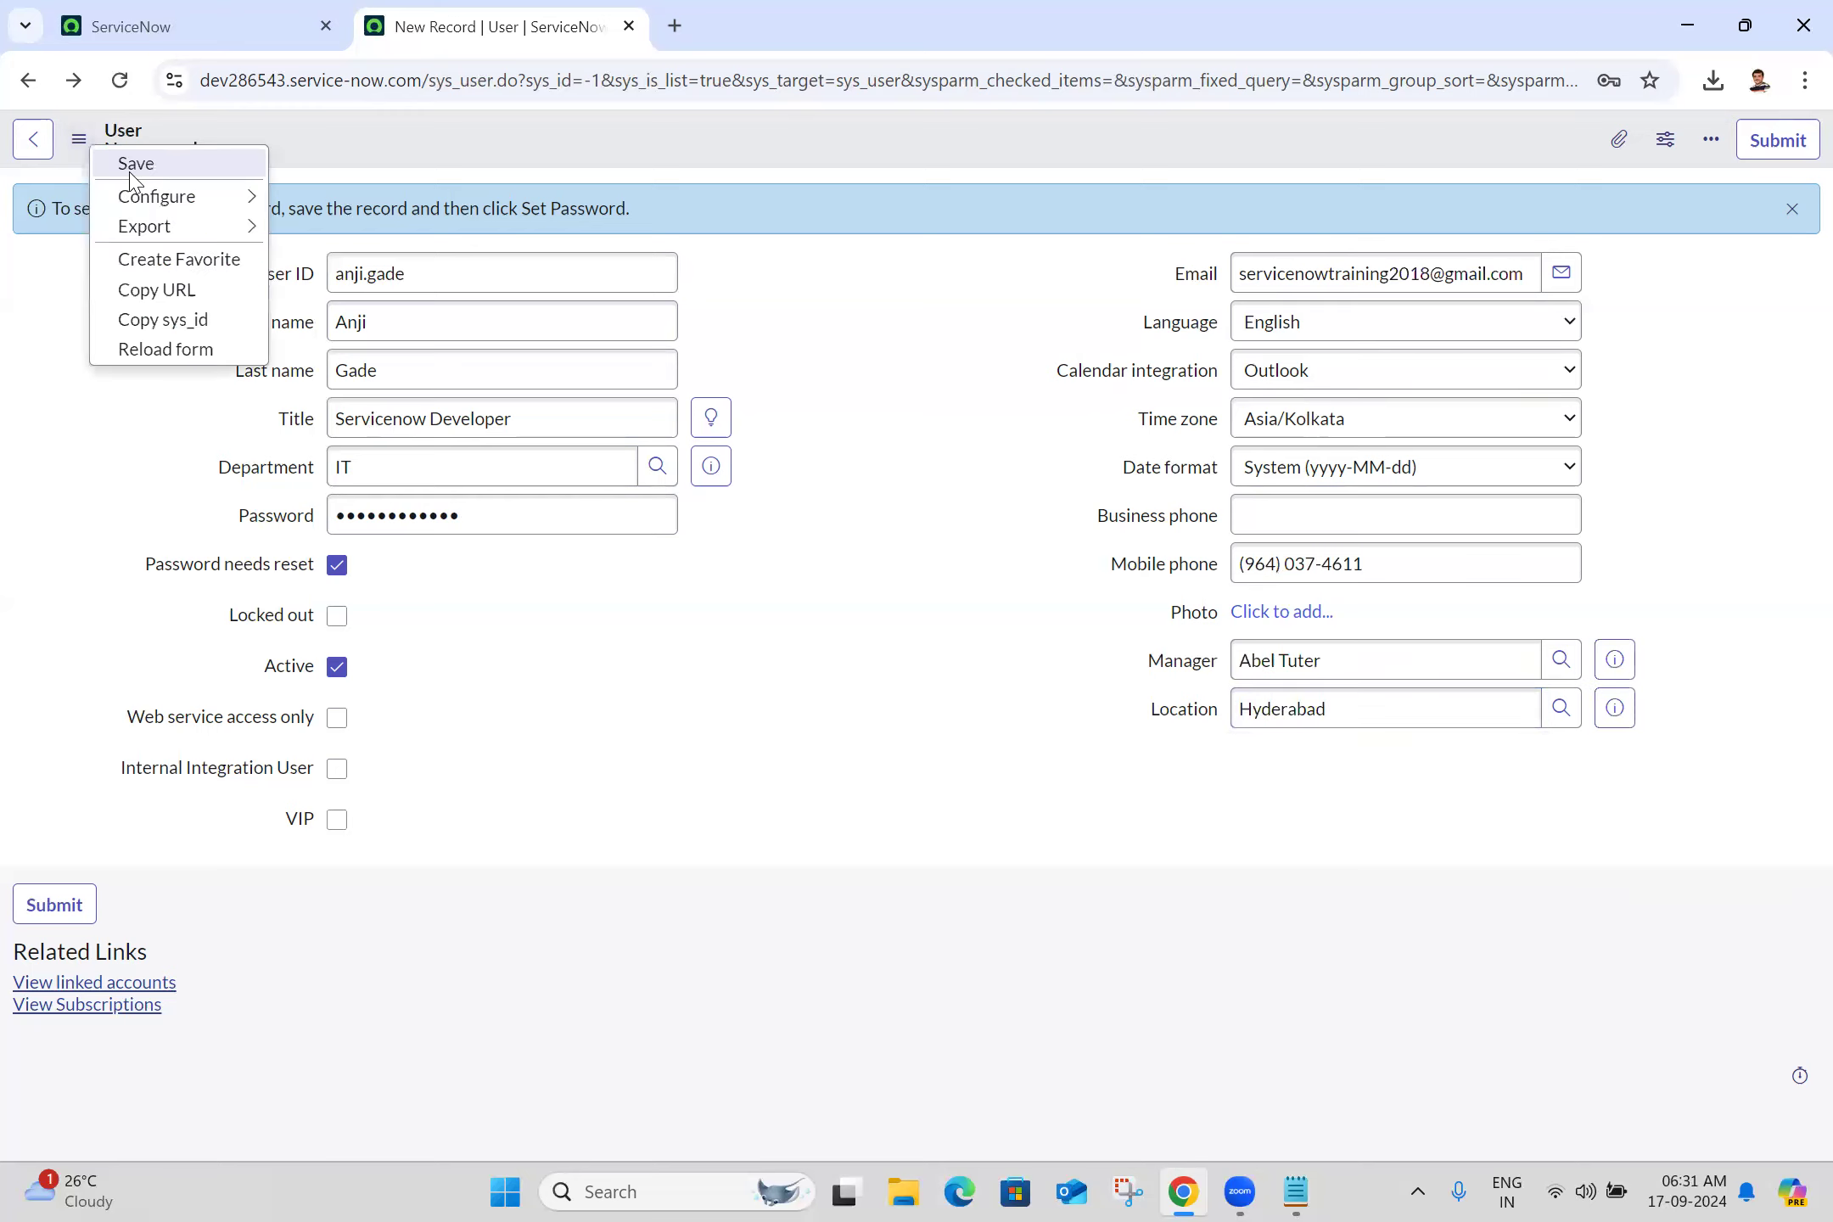
left_click(132, 174)
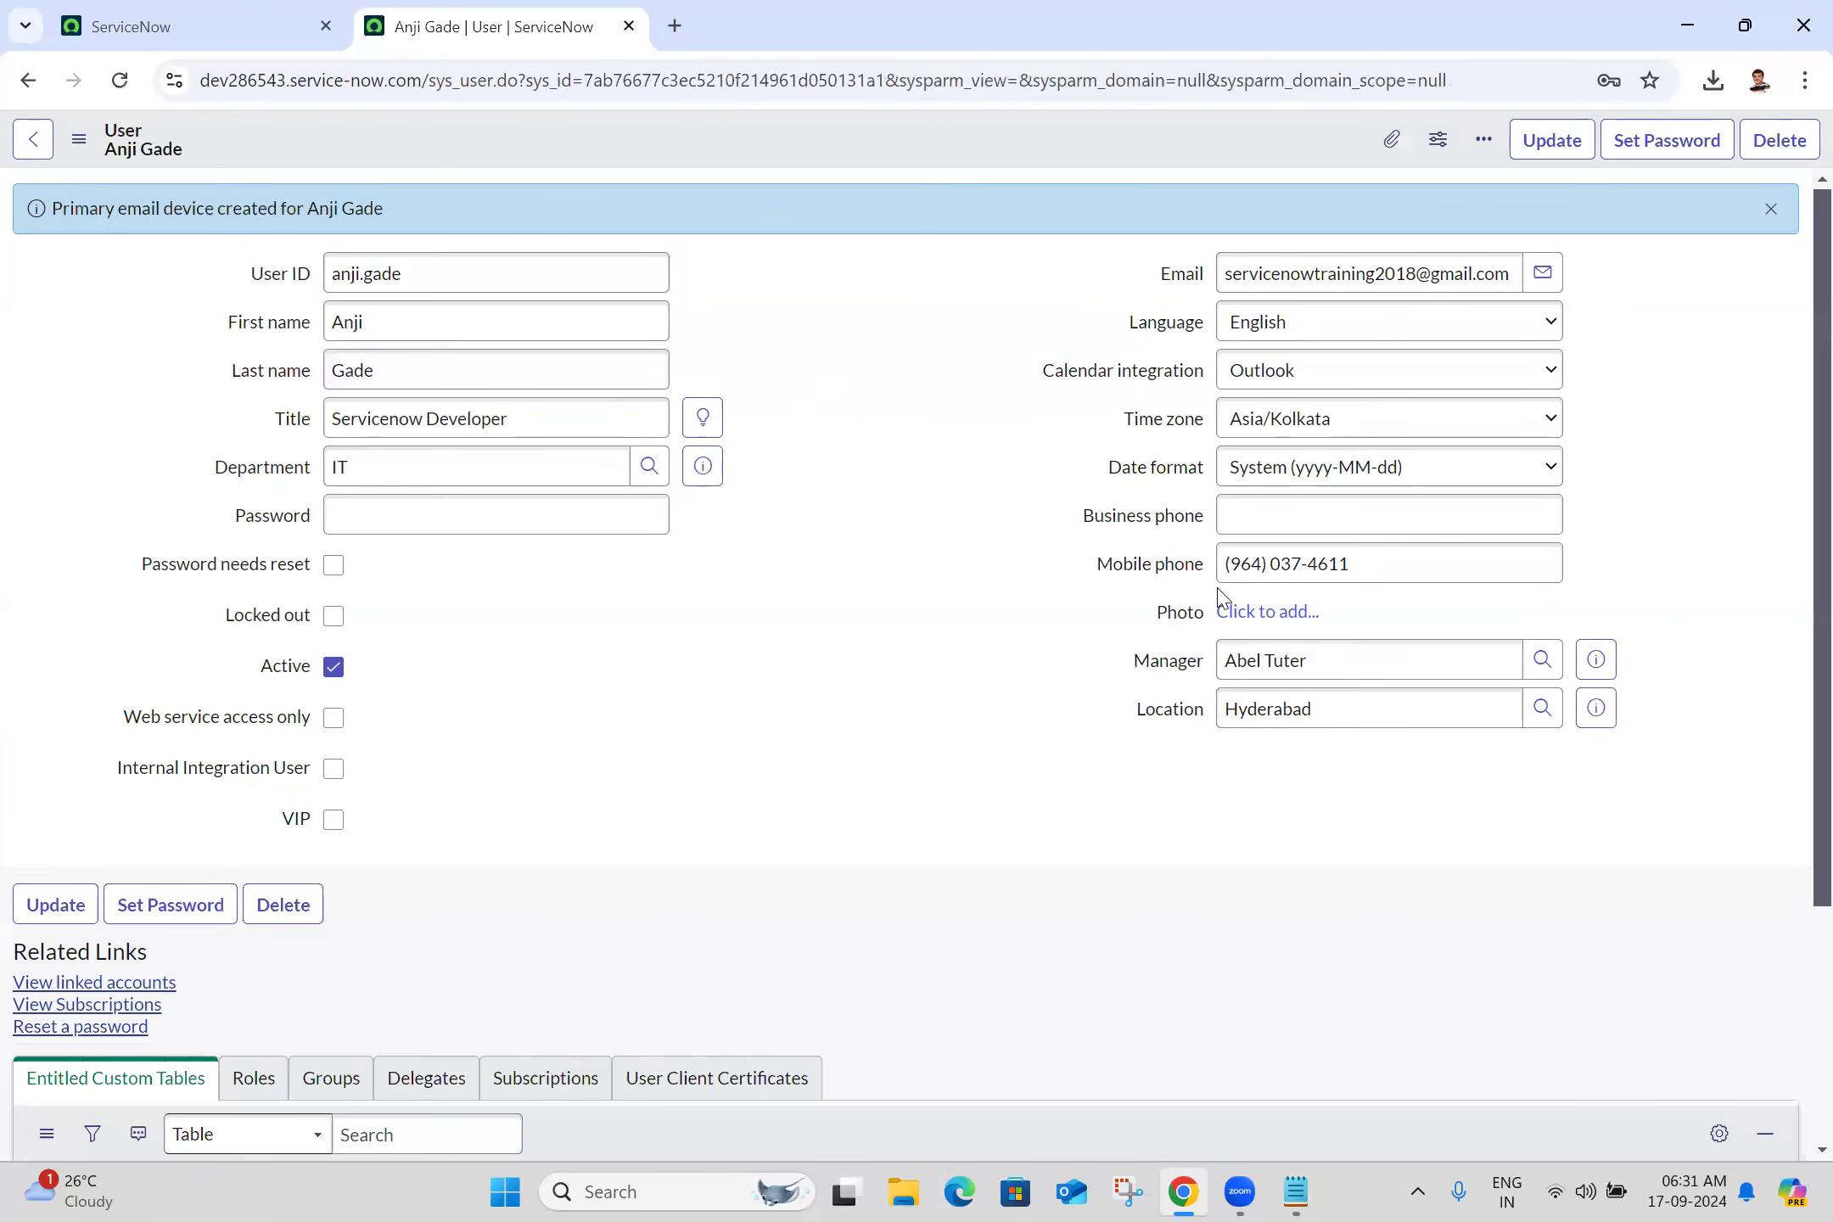
Upload download group.png from the Downloads folder as the user's photo
left_click(1269, 612)
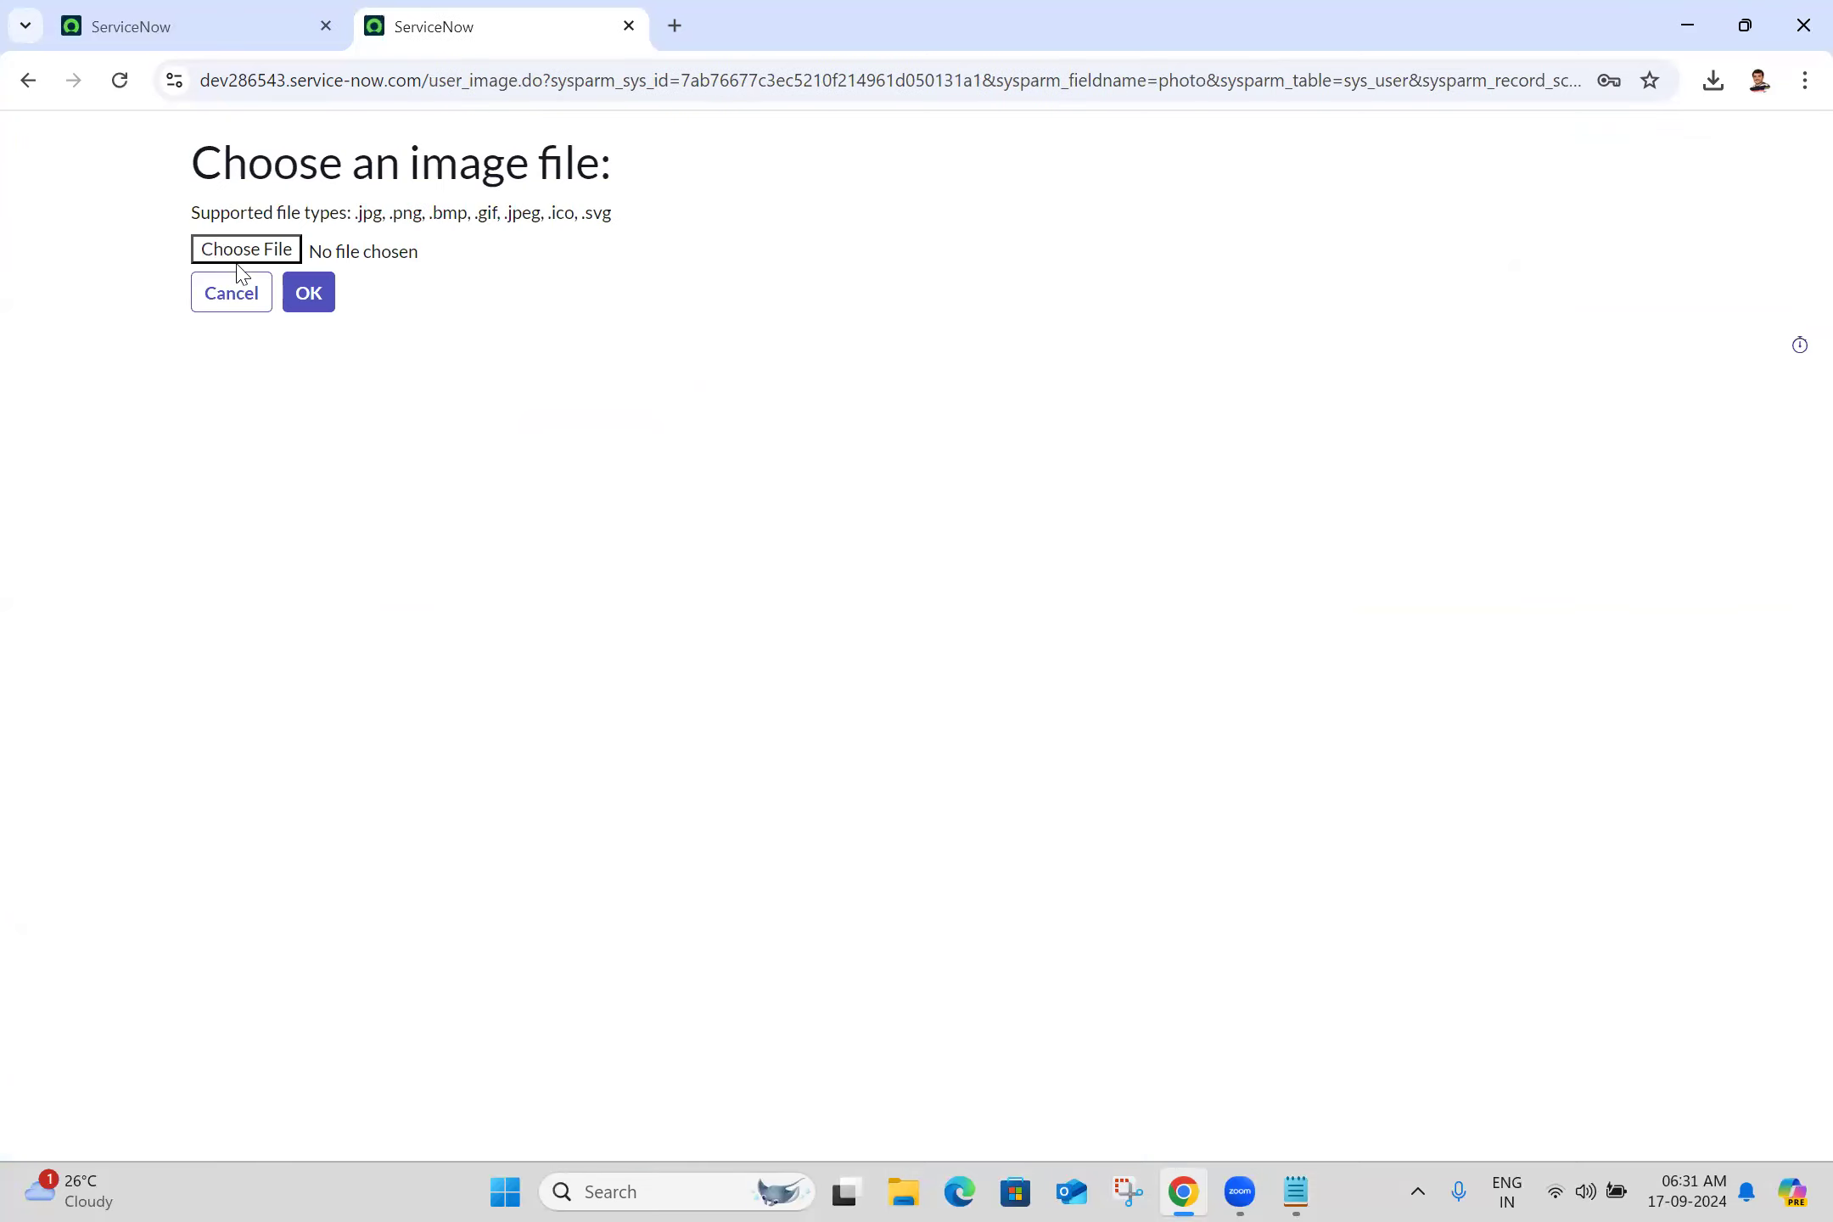
left_click(241, 255)
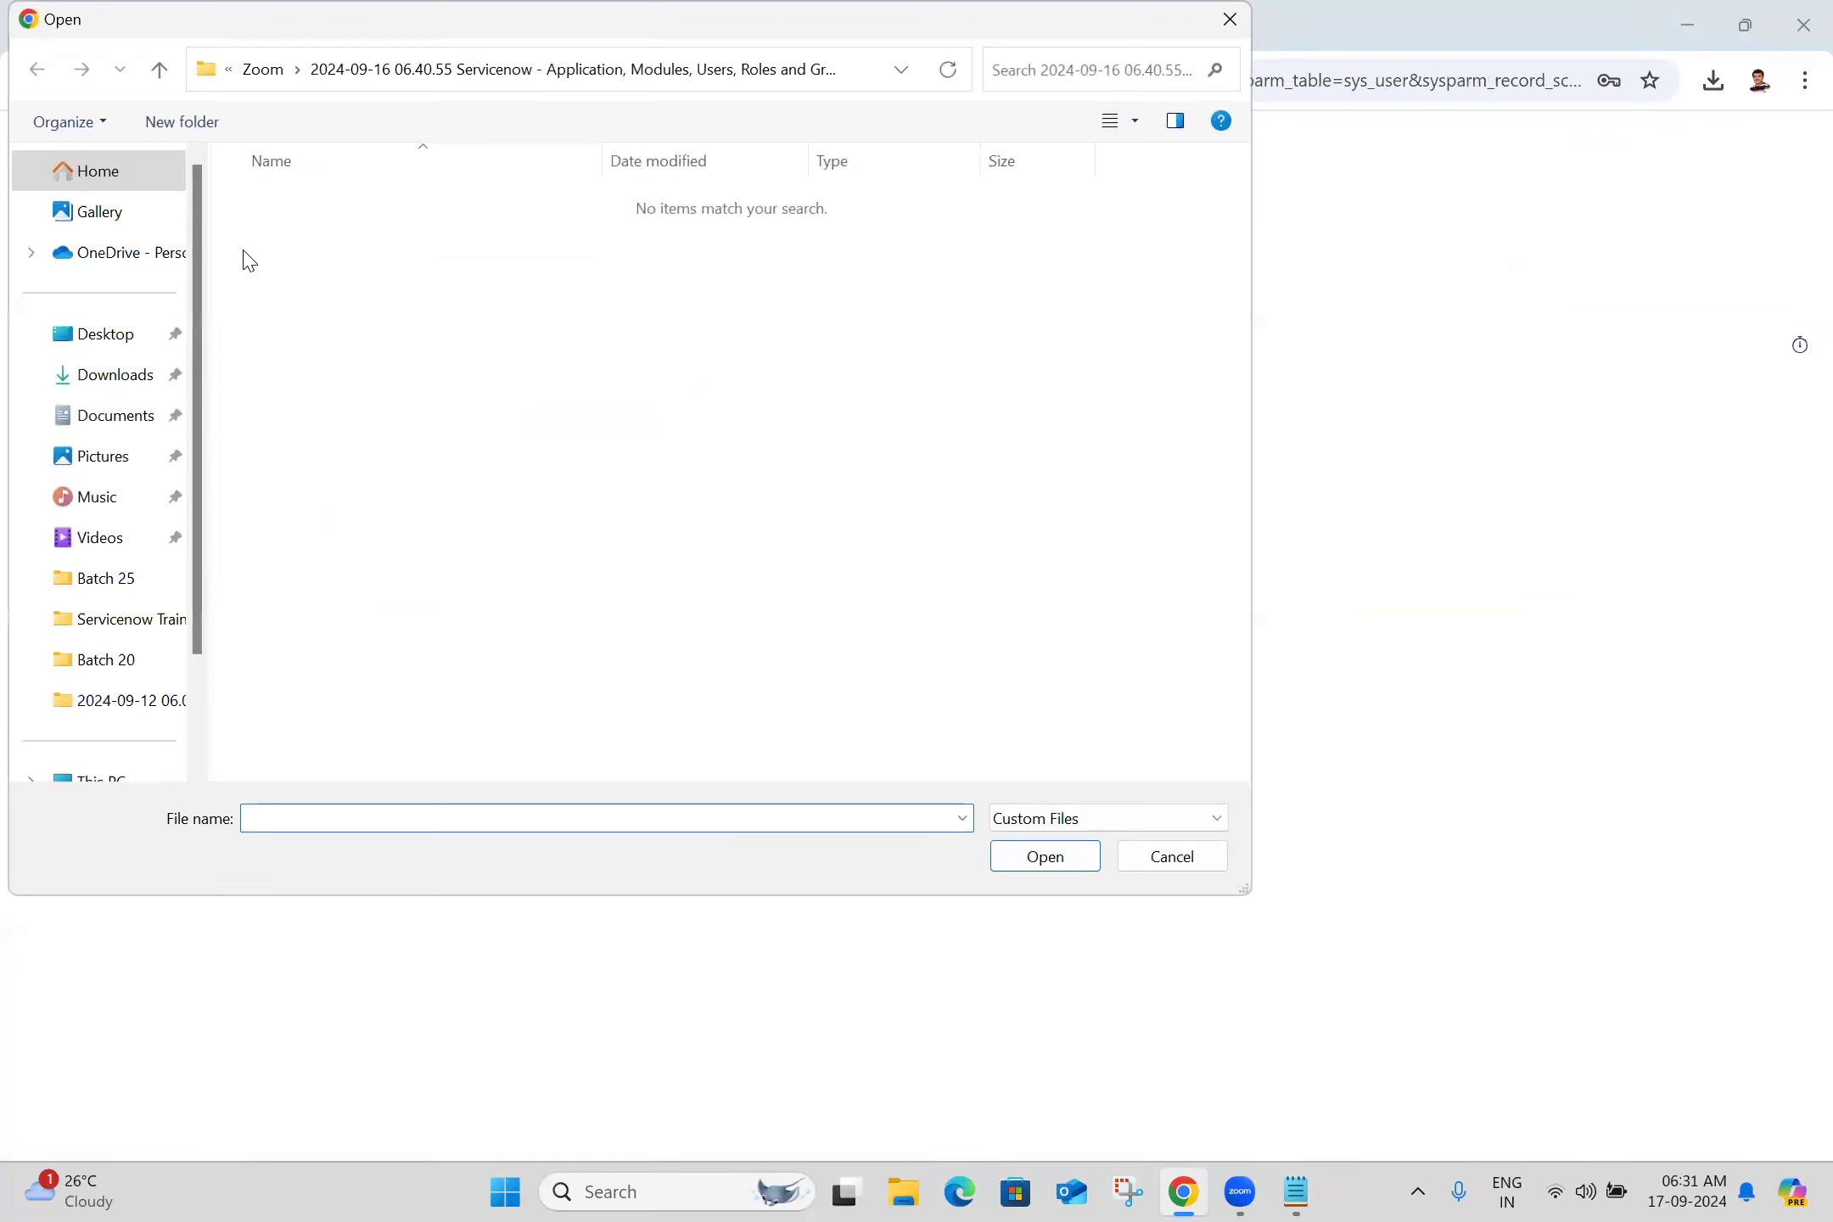
left_click(123, 390)
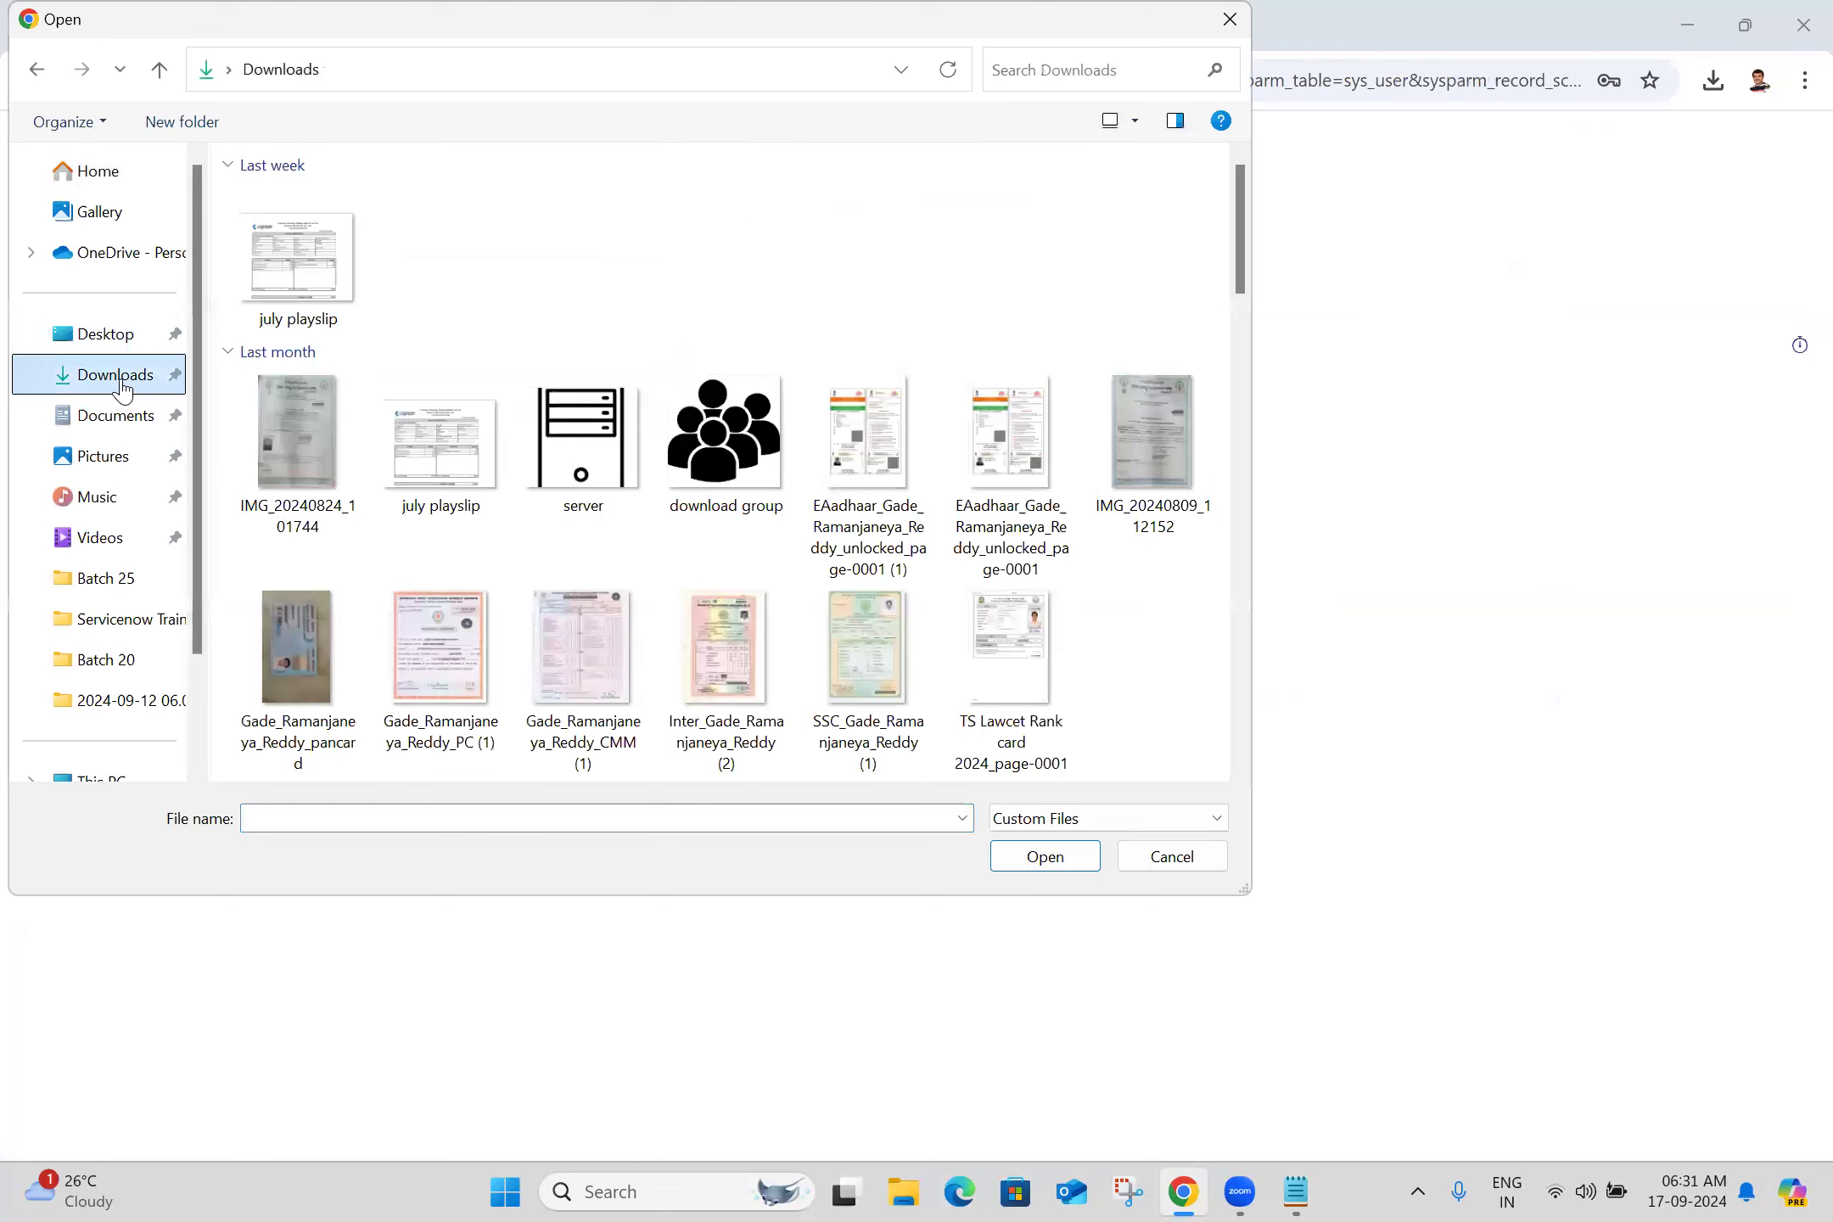
double_click(728, 447)
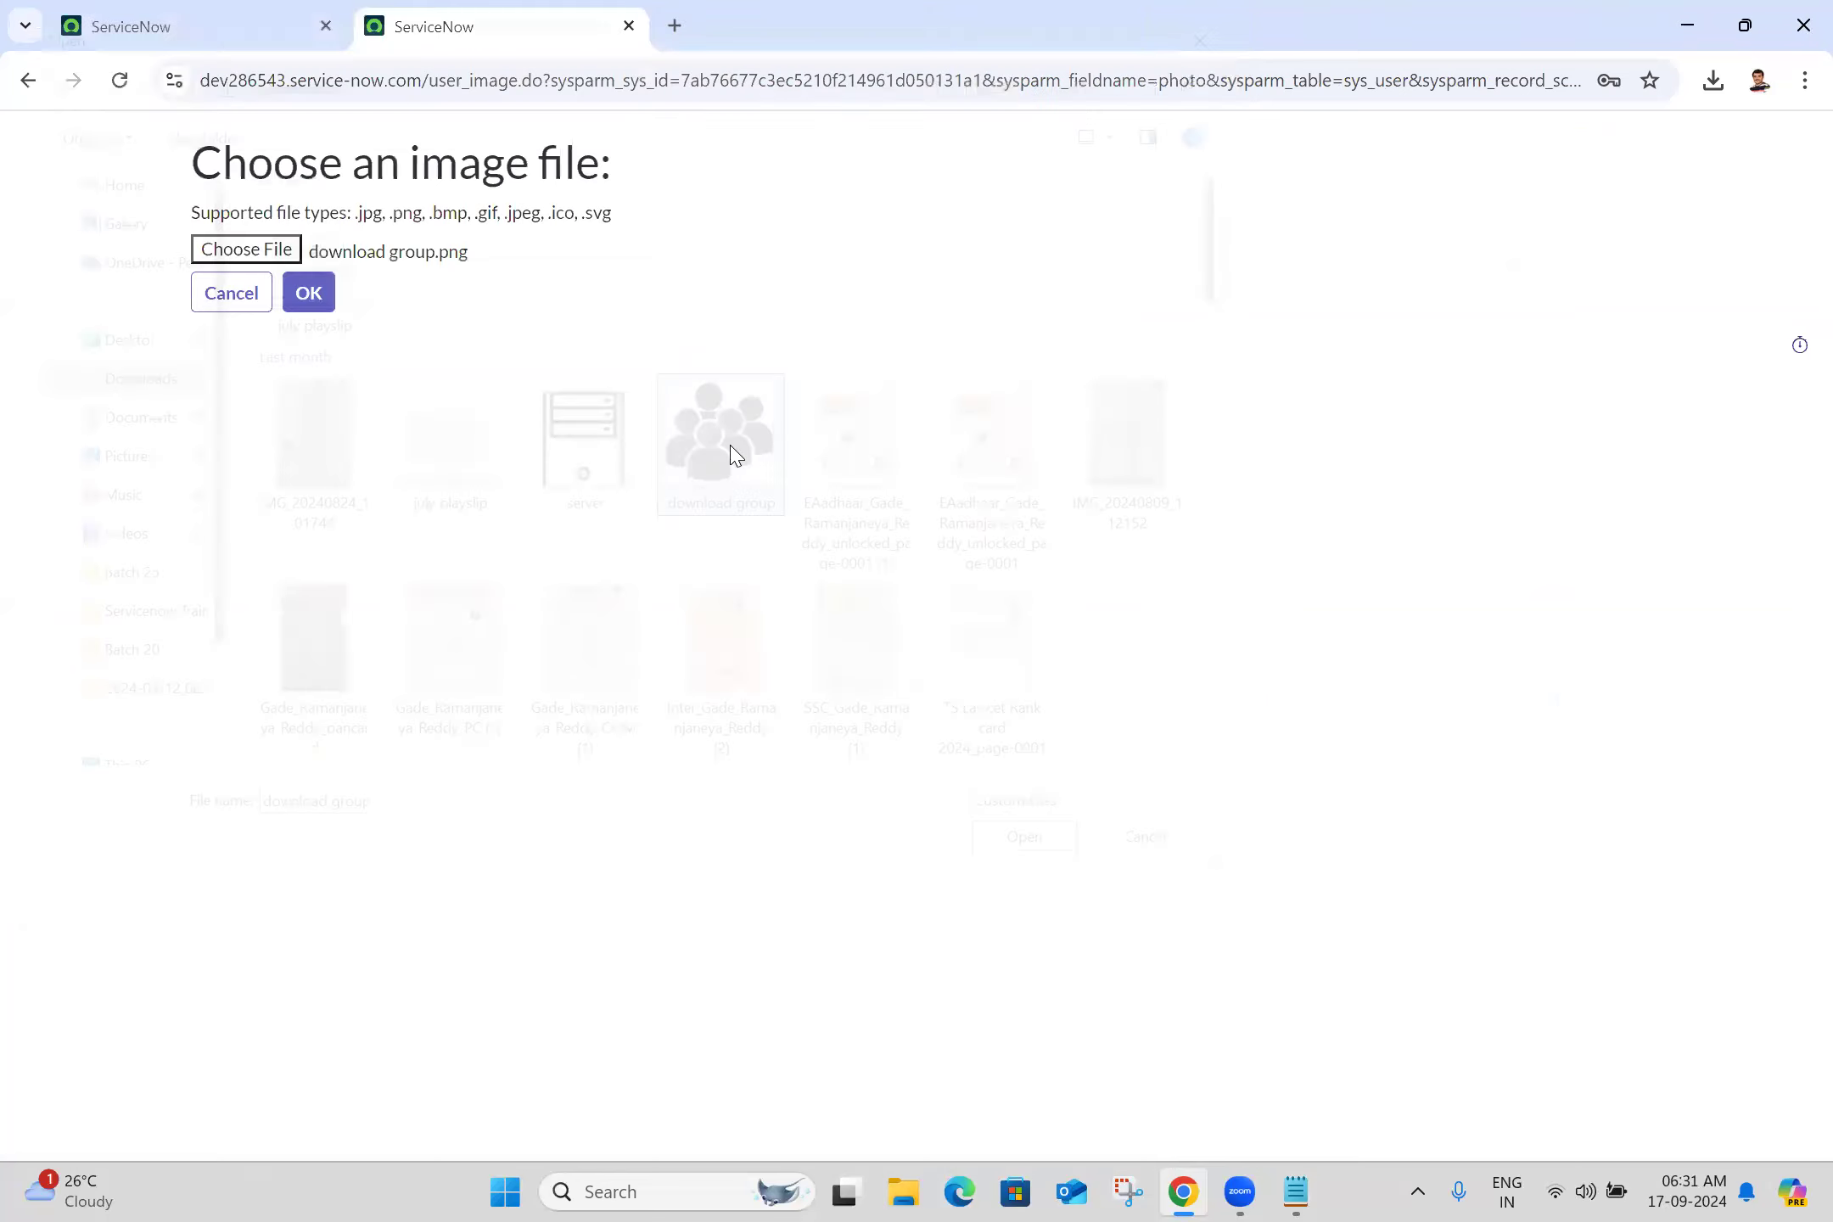
left_click(309, 294)
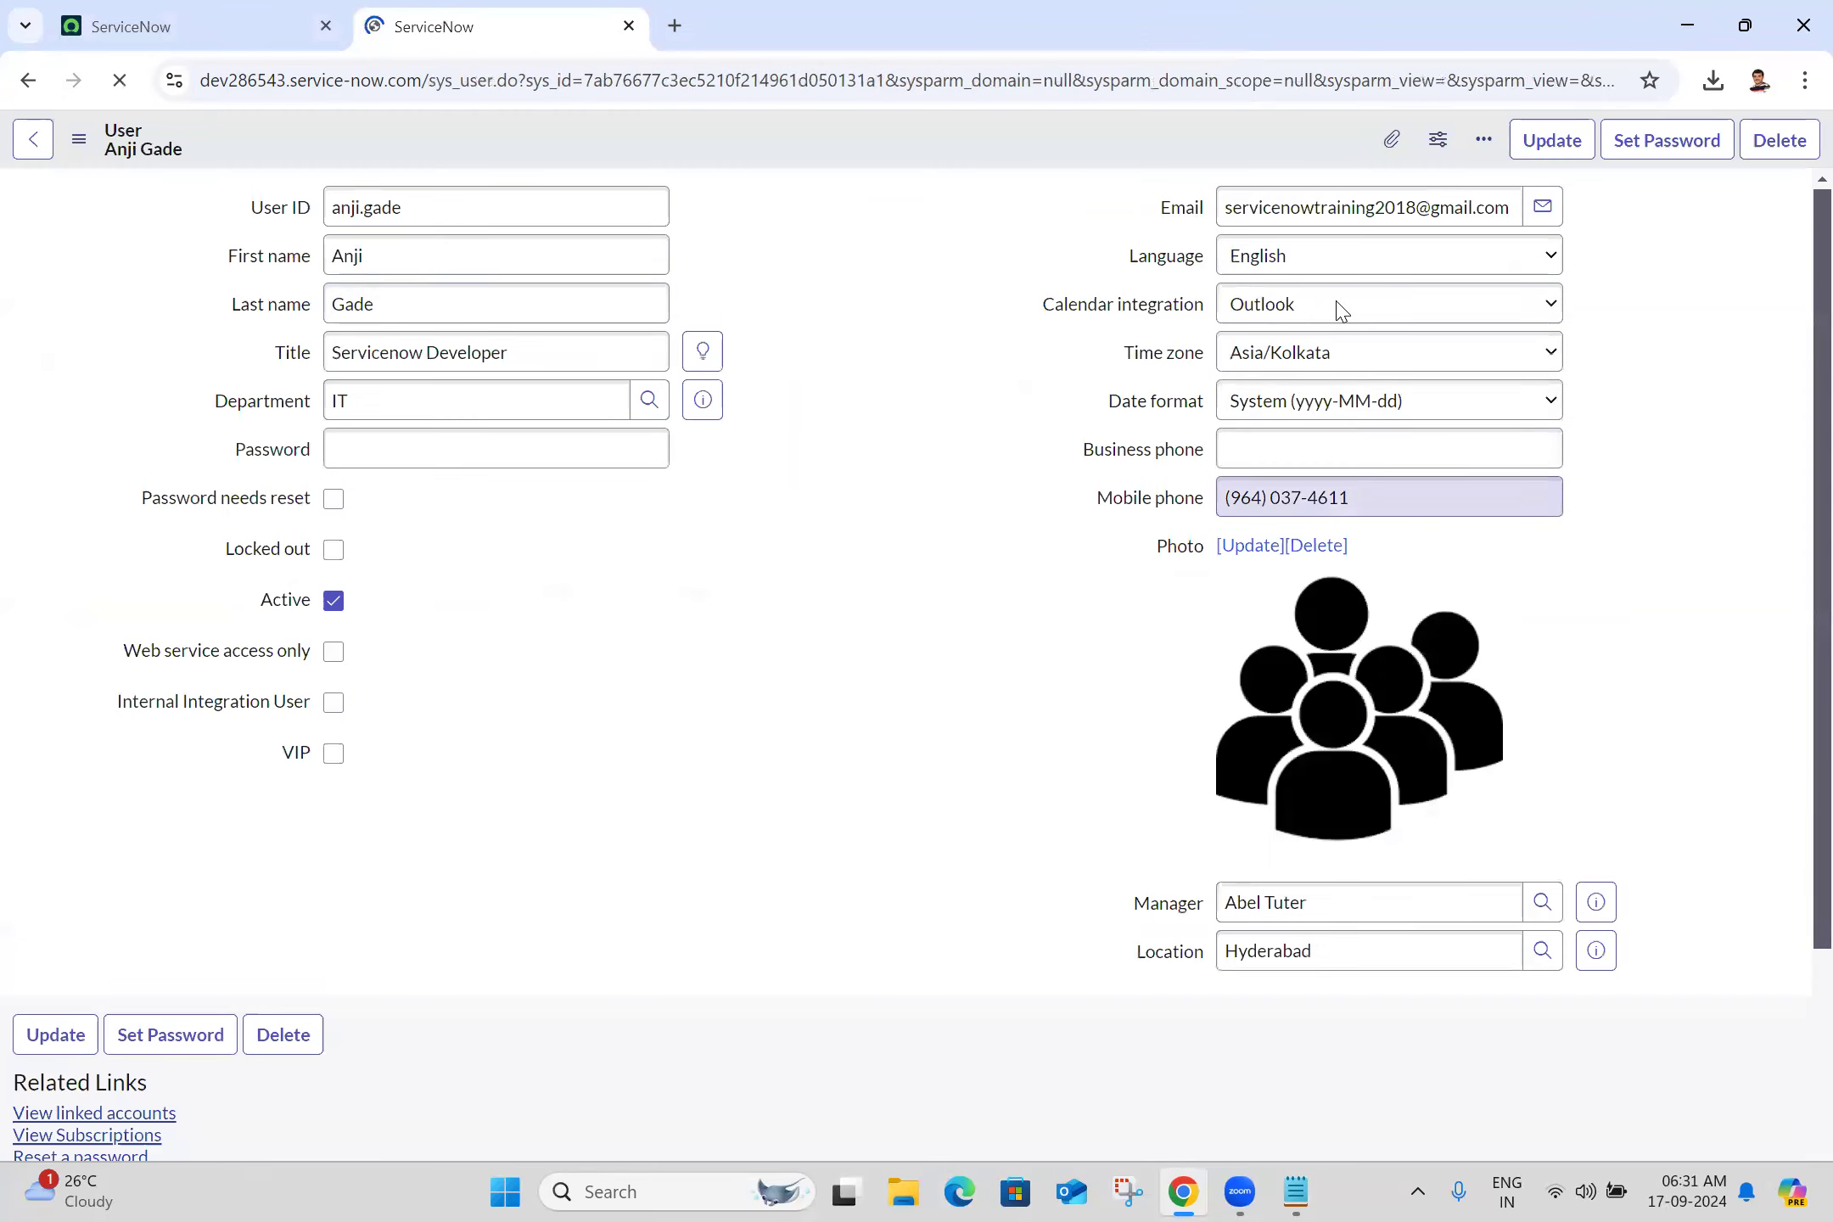
left_click(894, 376)
Tick Password needs reset and save the user record
left_click(334, 500)
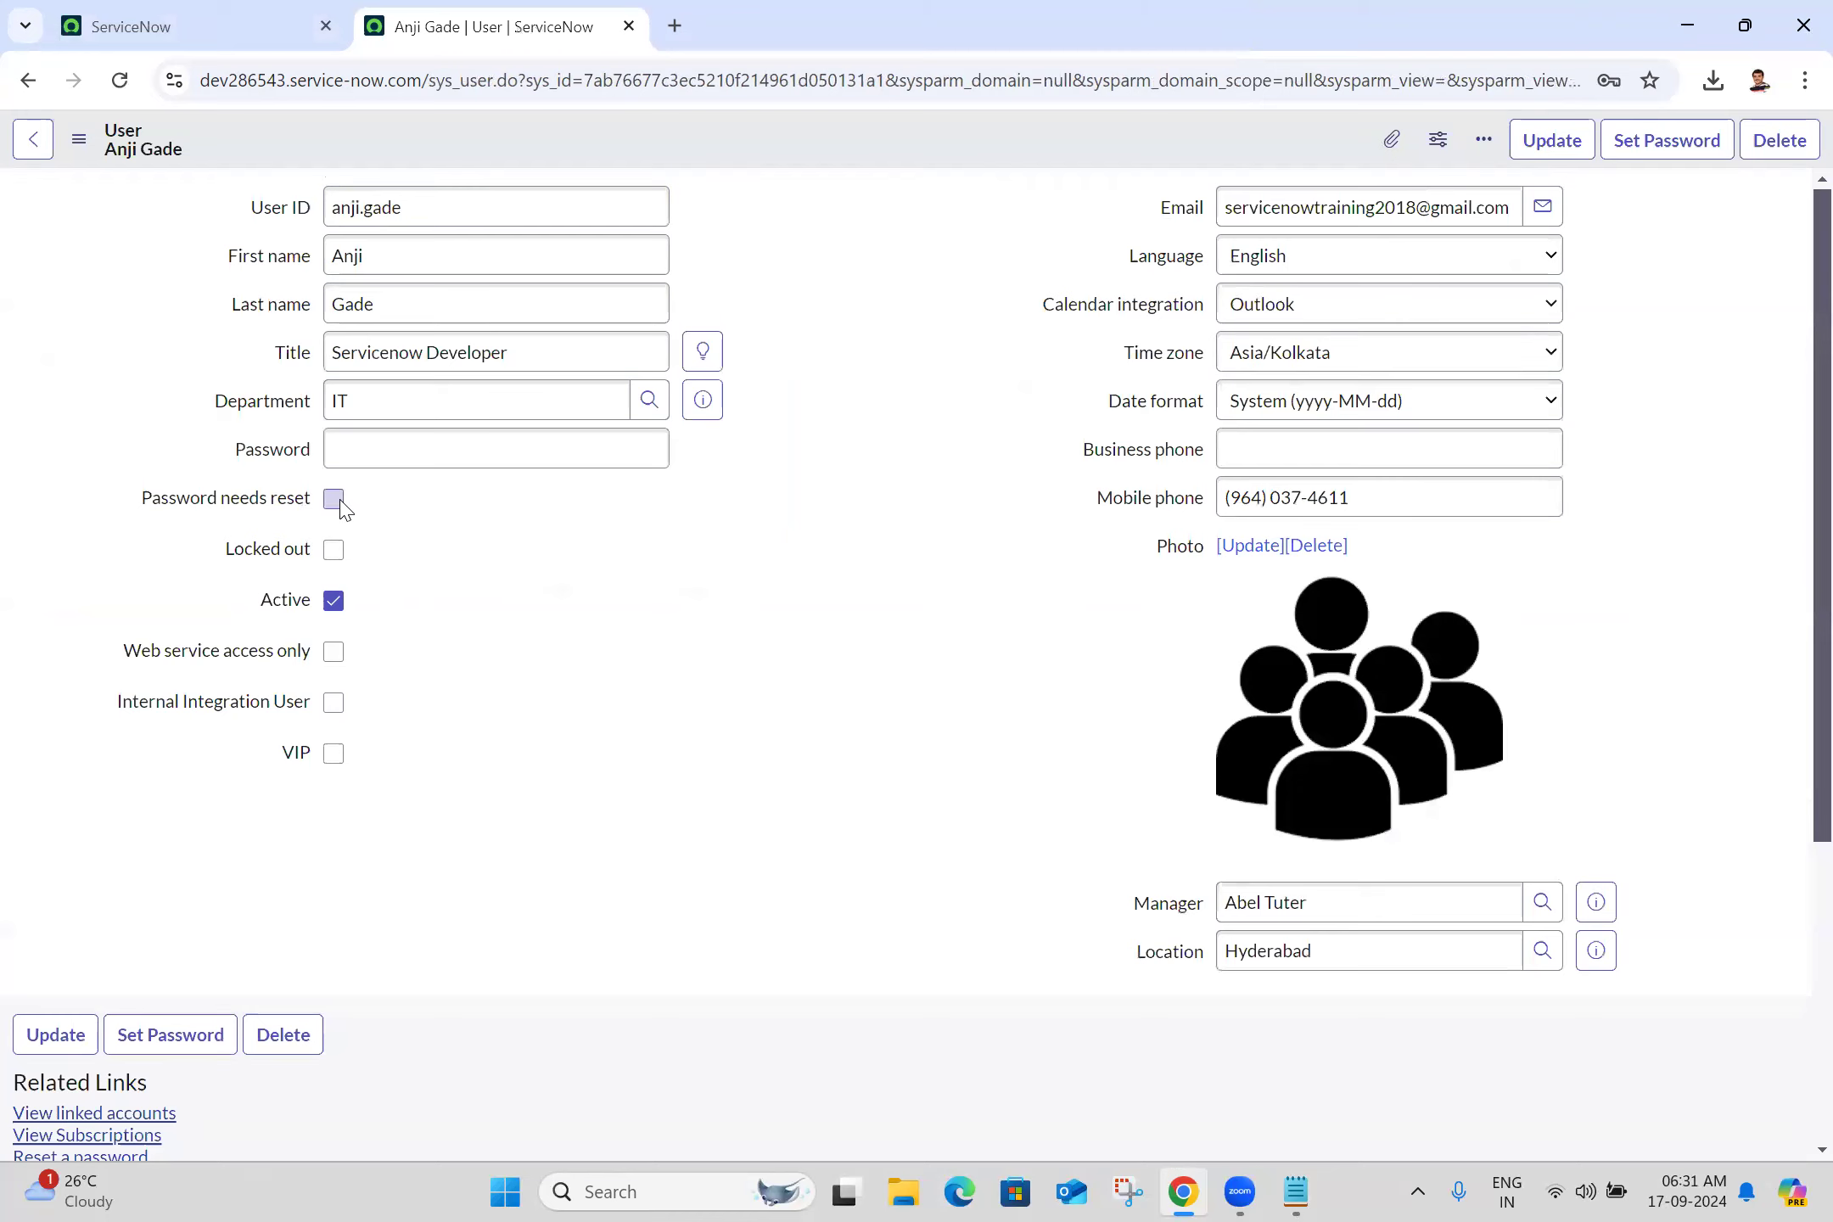
left_click(79, 140)
left_click(134, 164)
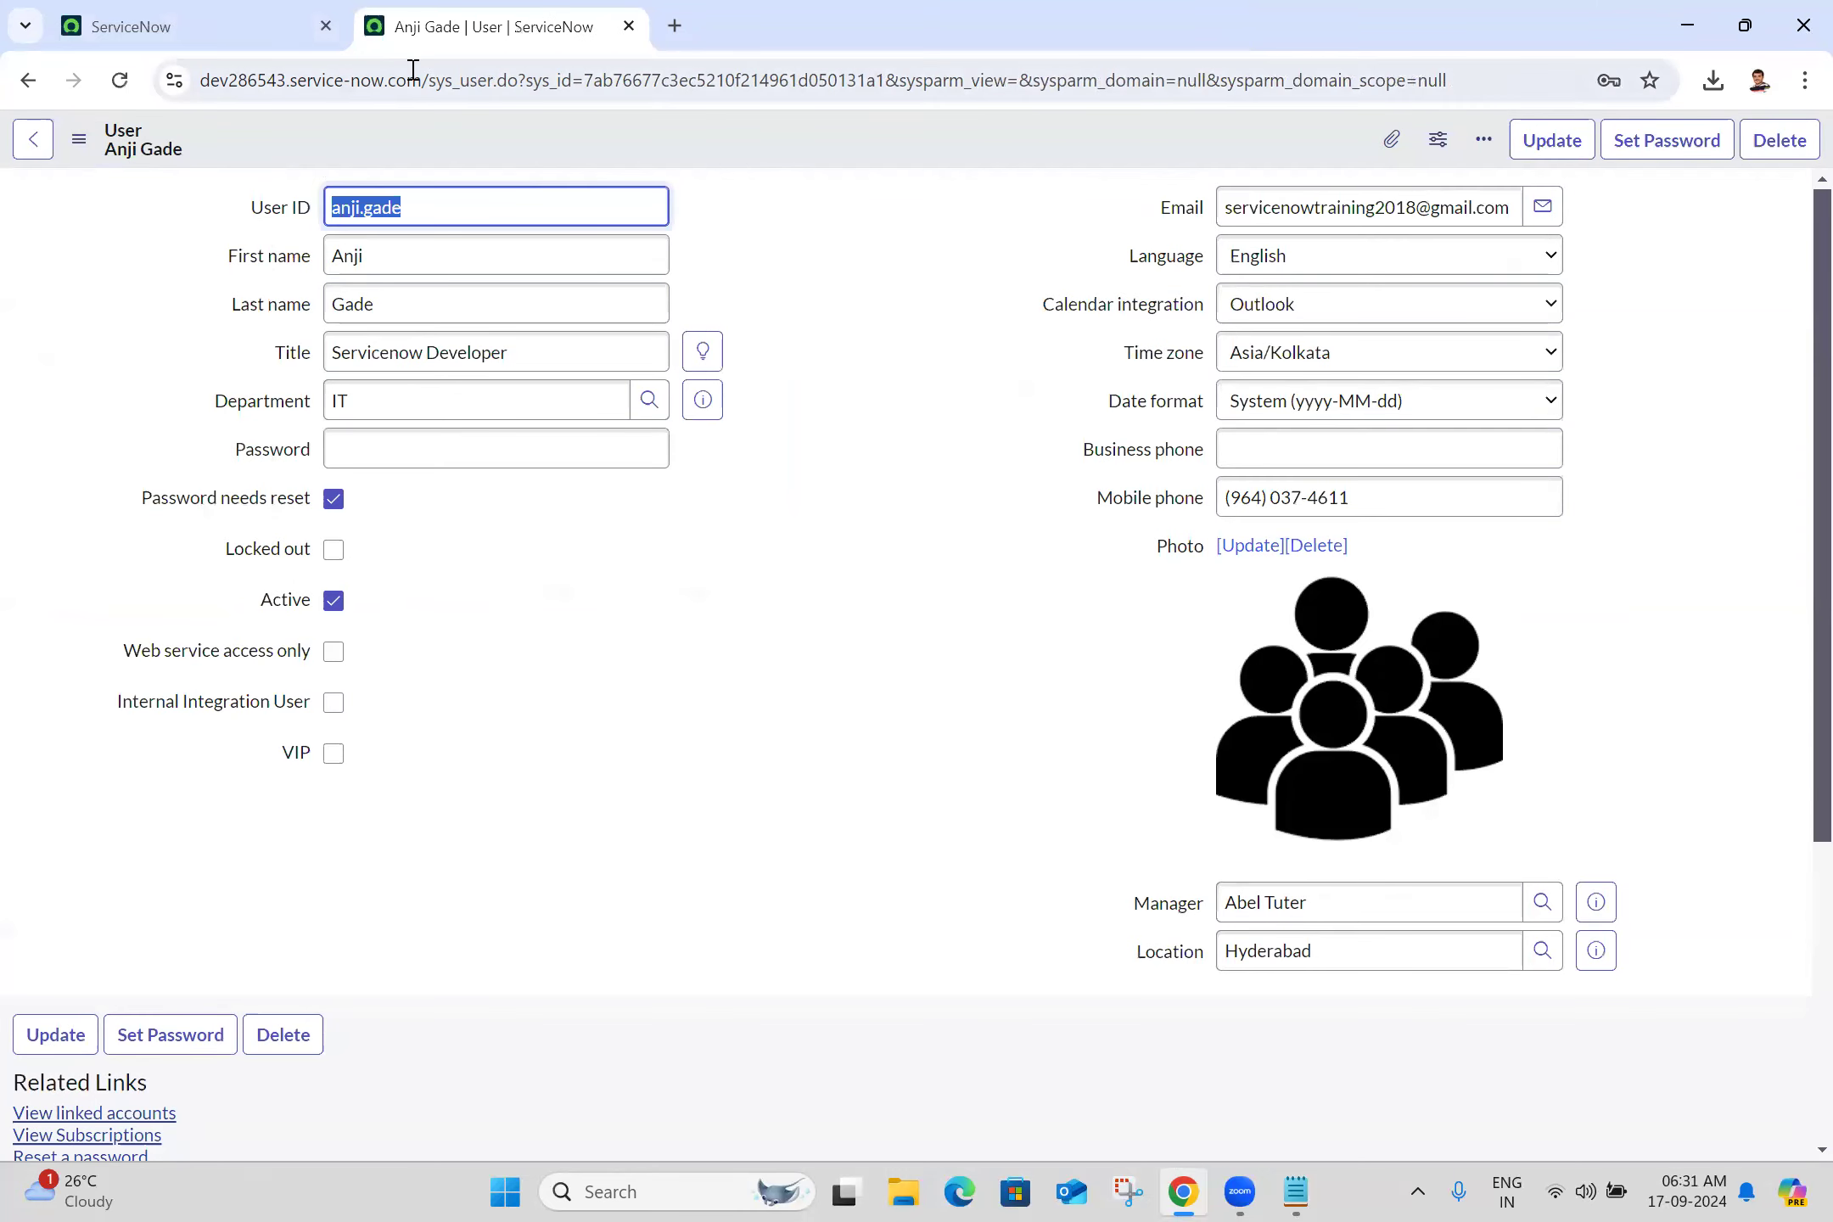
Select the instance's base URL and open a new Incognito window
left_click_drag(415, 81, 4, 86)
key("ctrl+c")
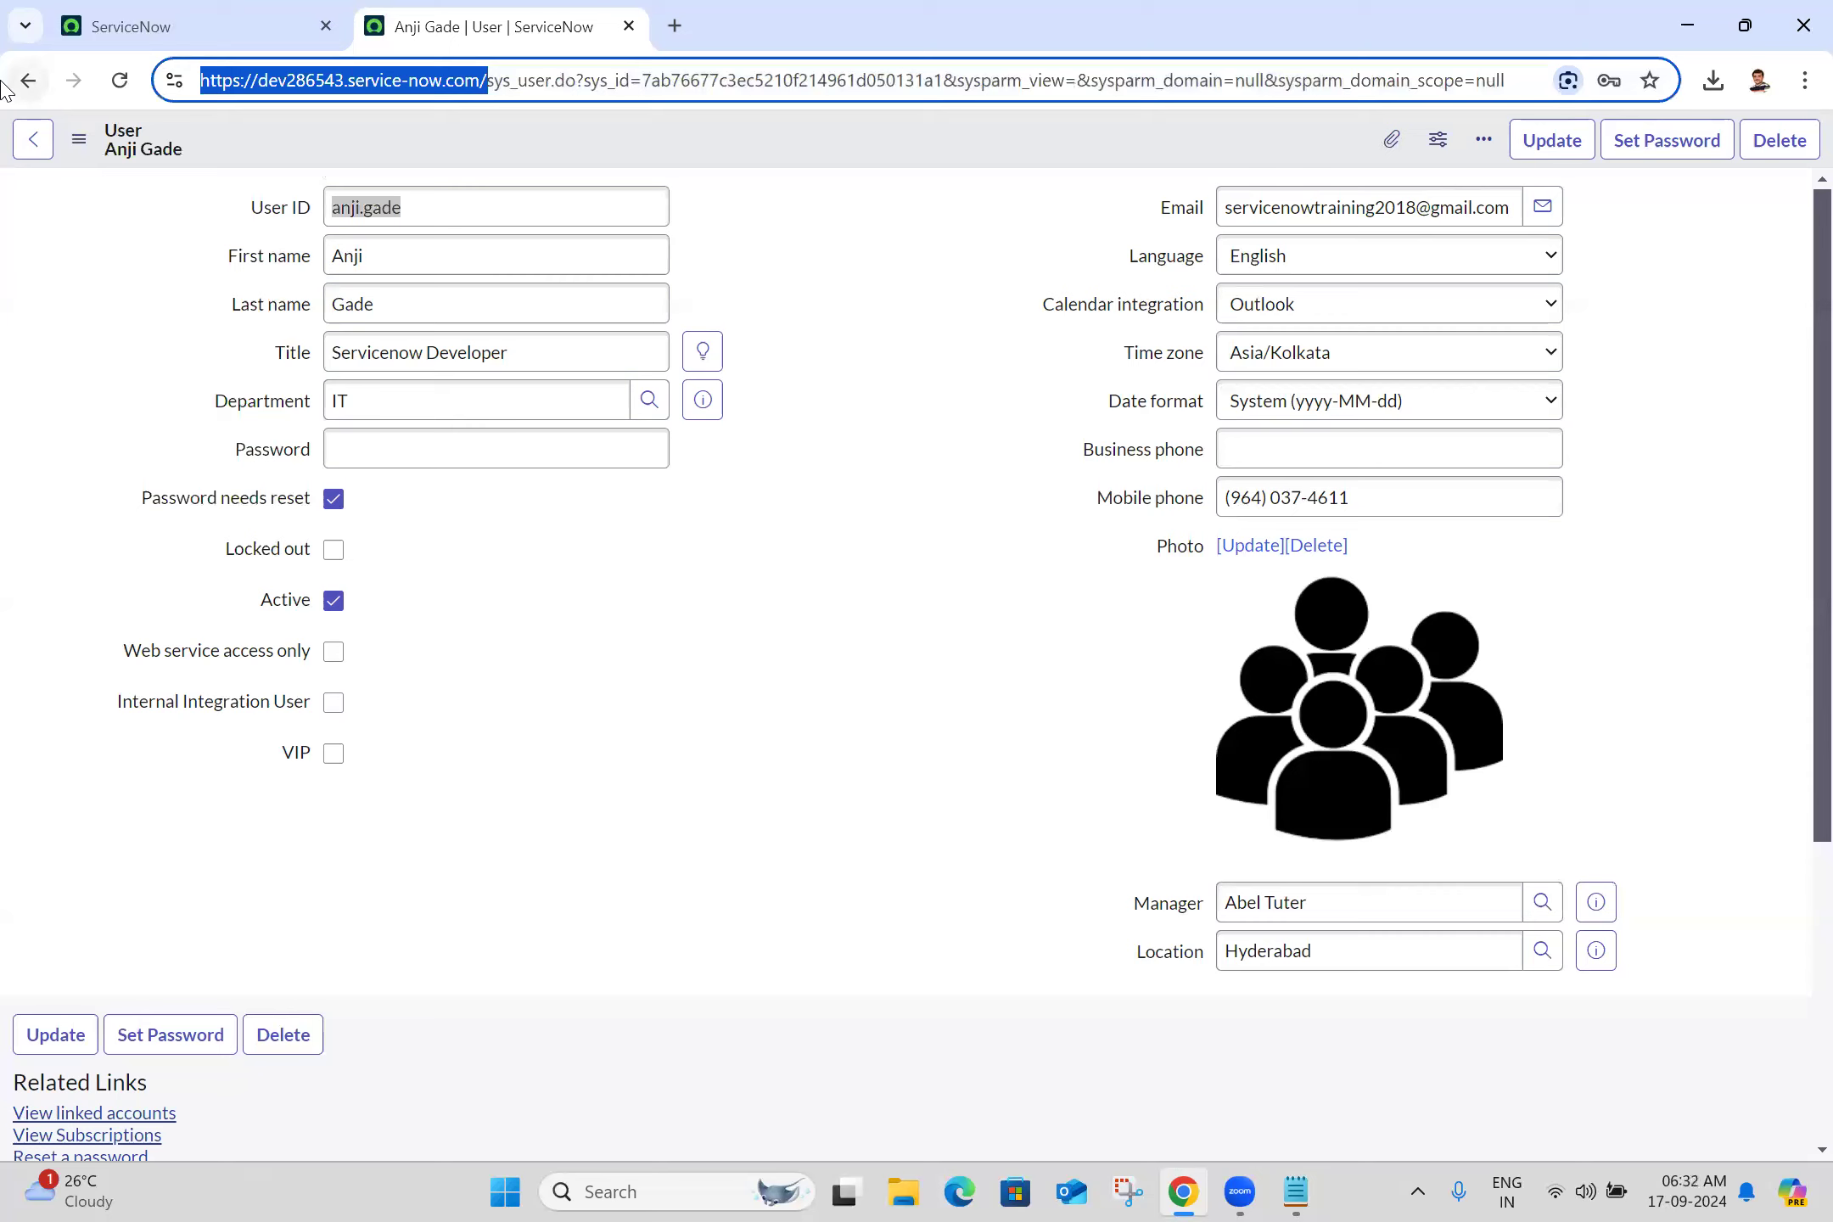
left_click(710, 566)
key("ctrl+shift+n")
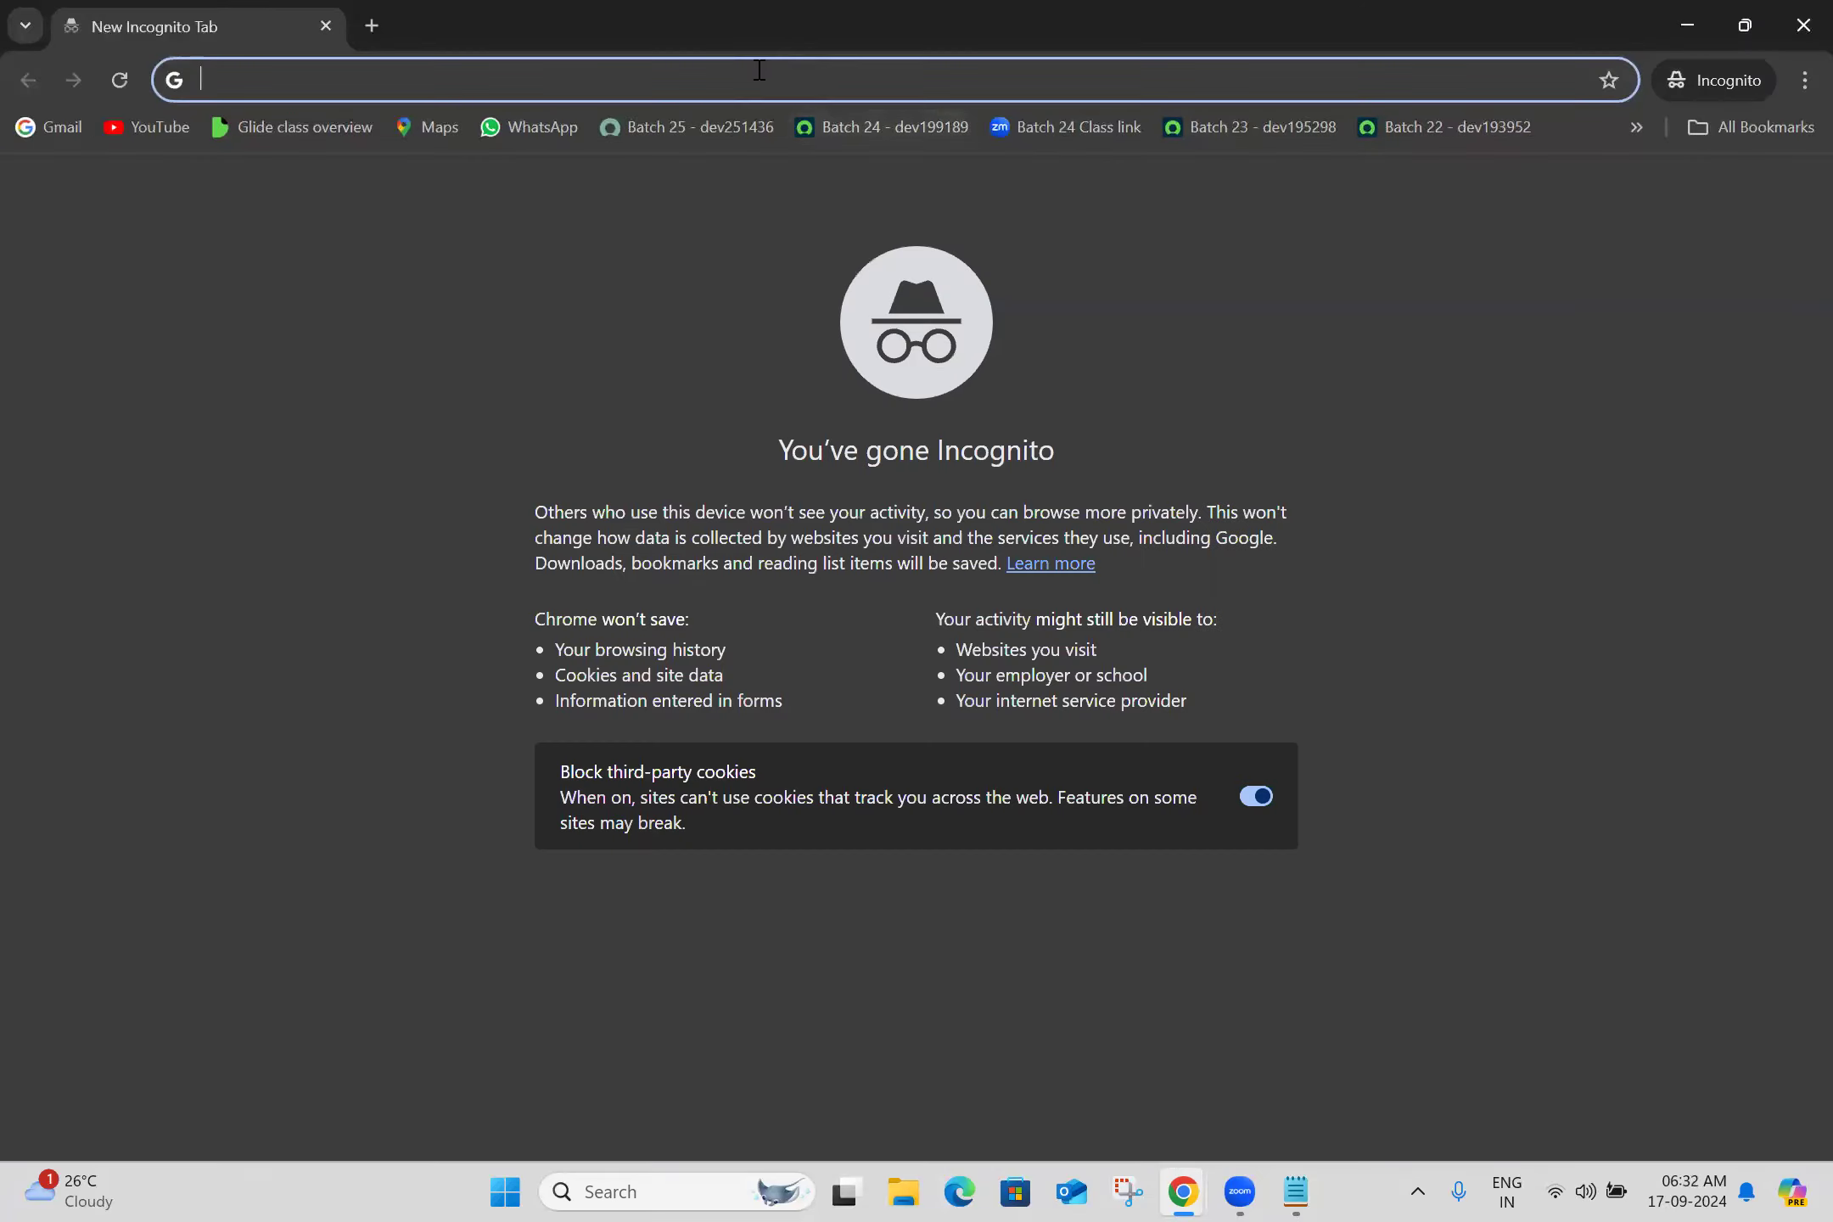
Load the instance login page privately and log in with the new user's name and temporary password
key("ctrl+v")
key("Return")
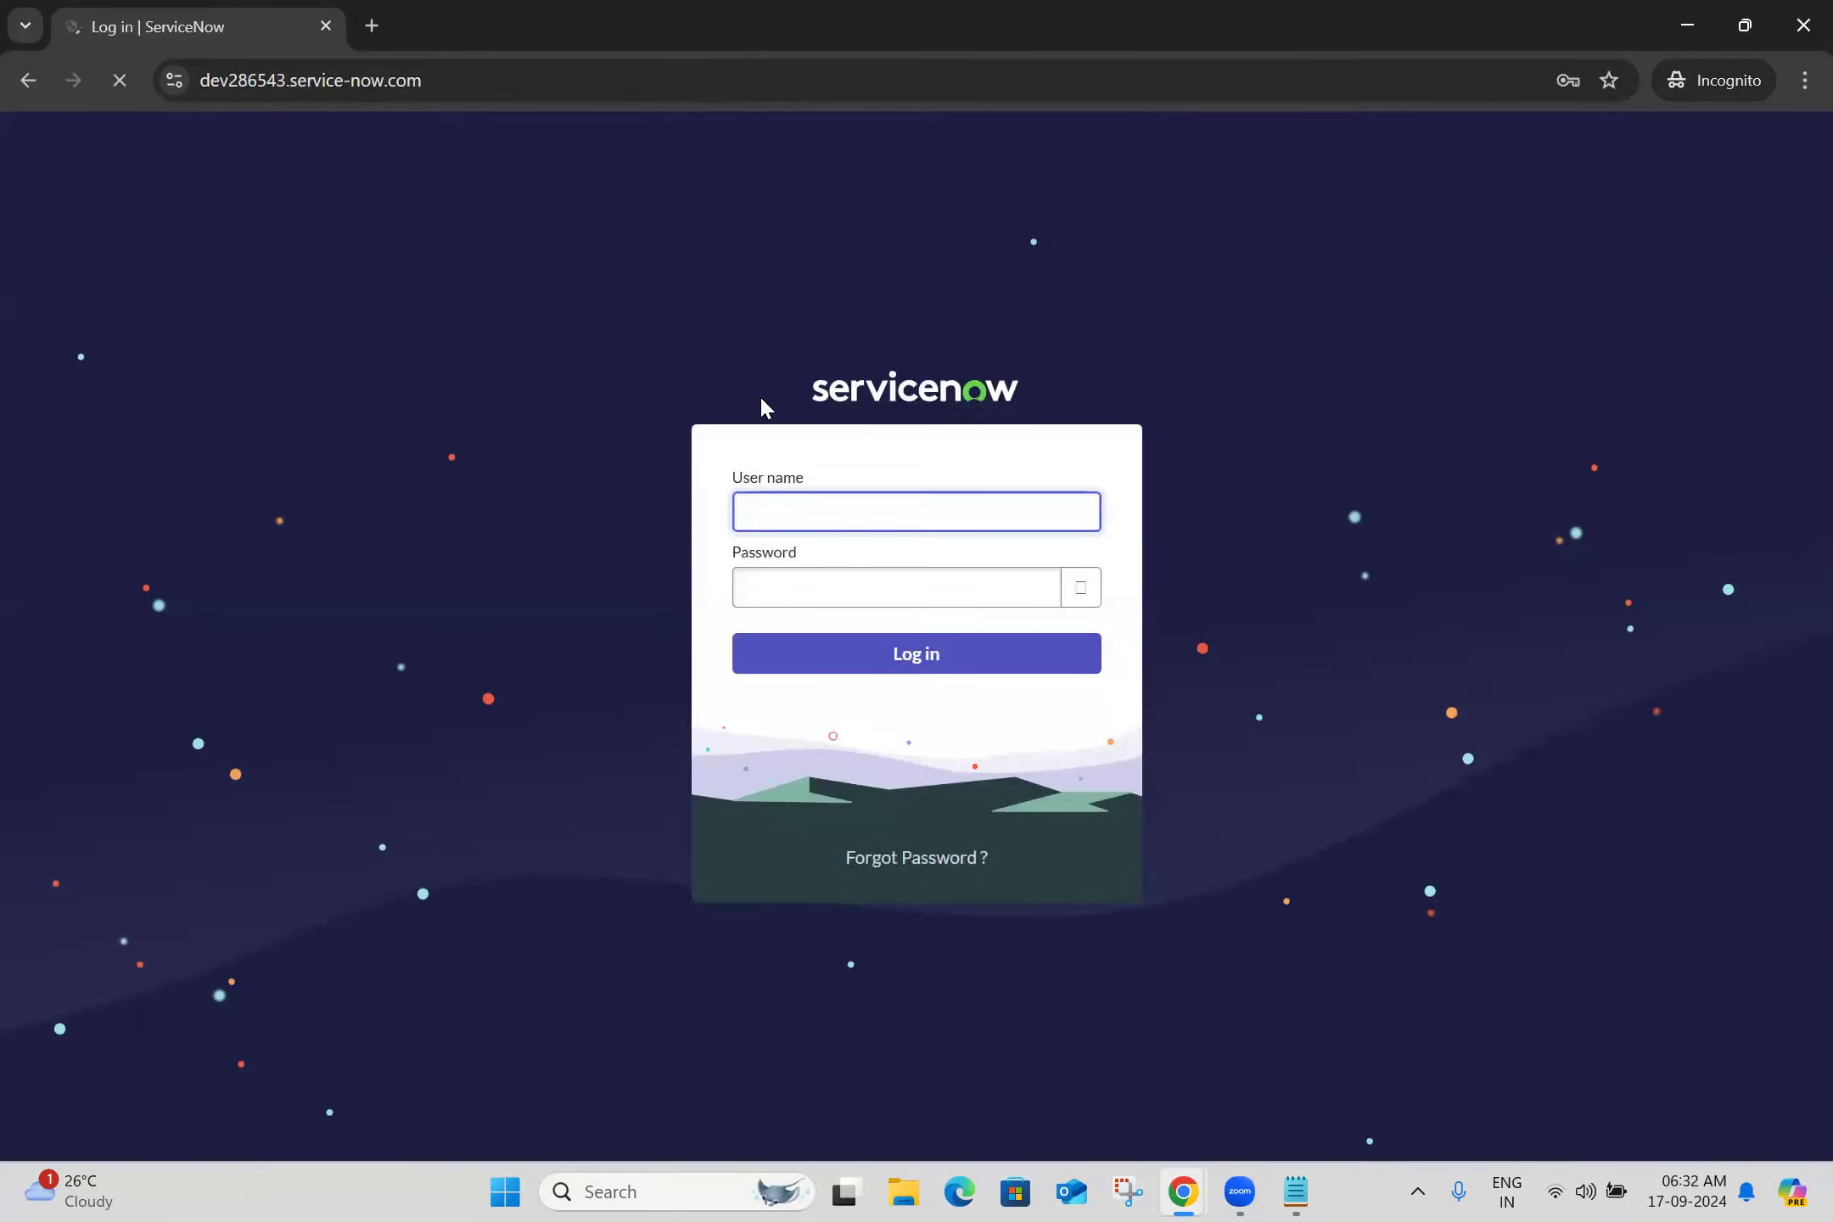
left_click(827, 509)
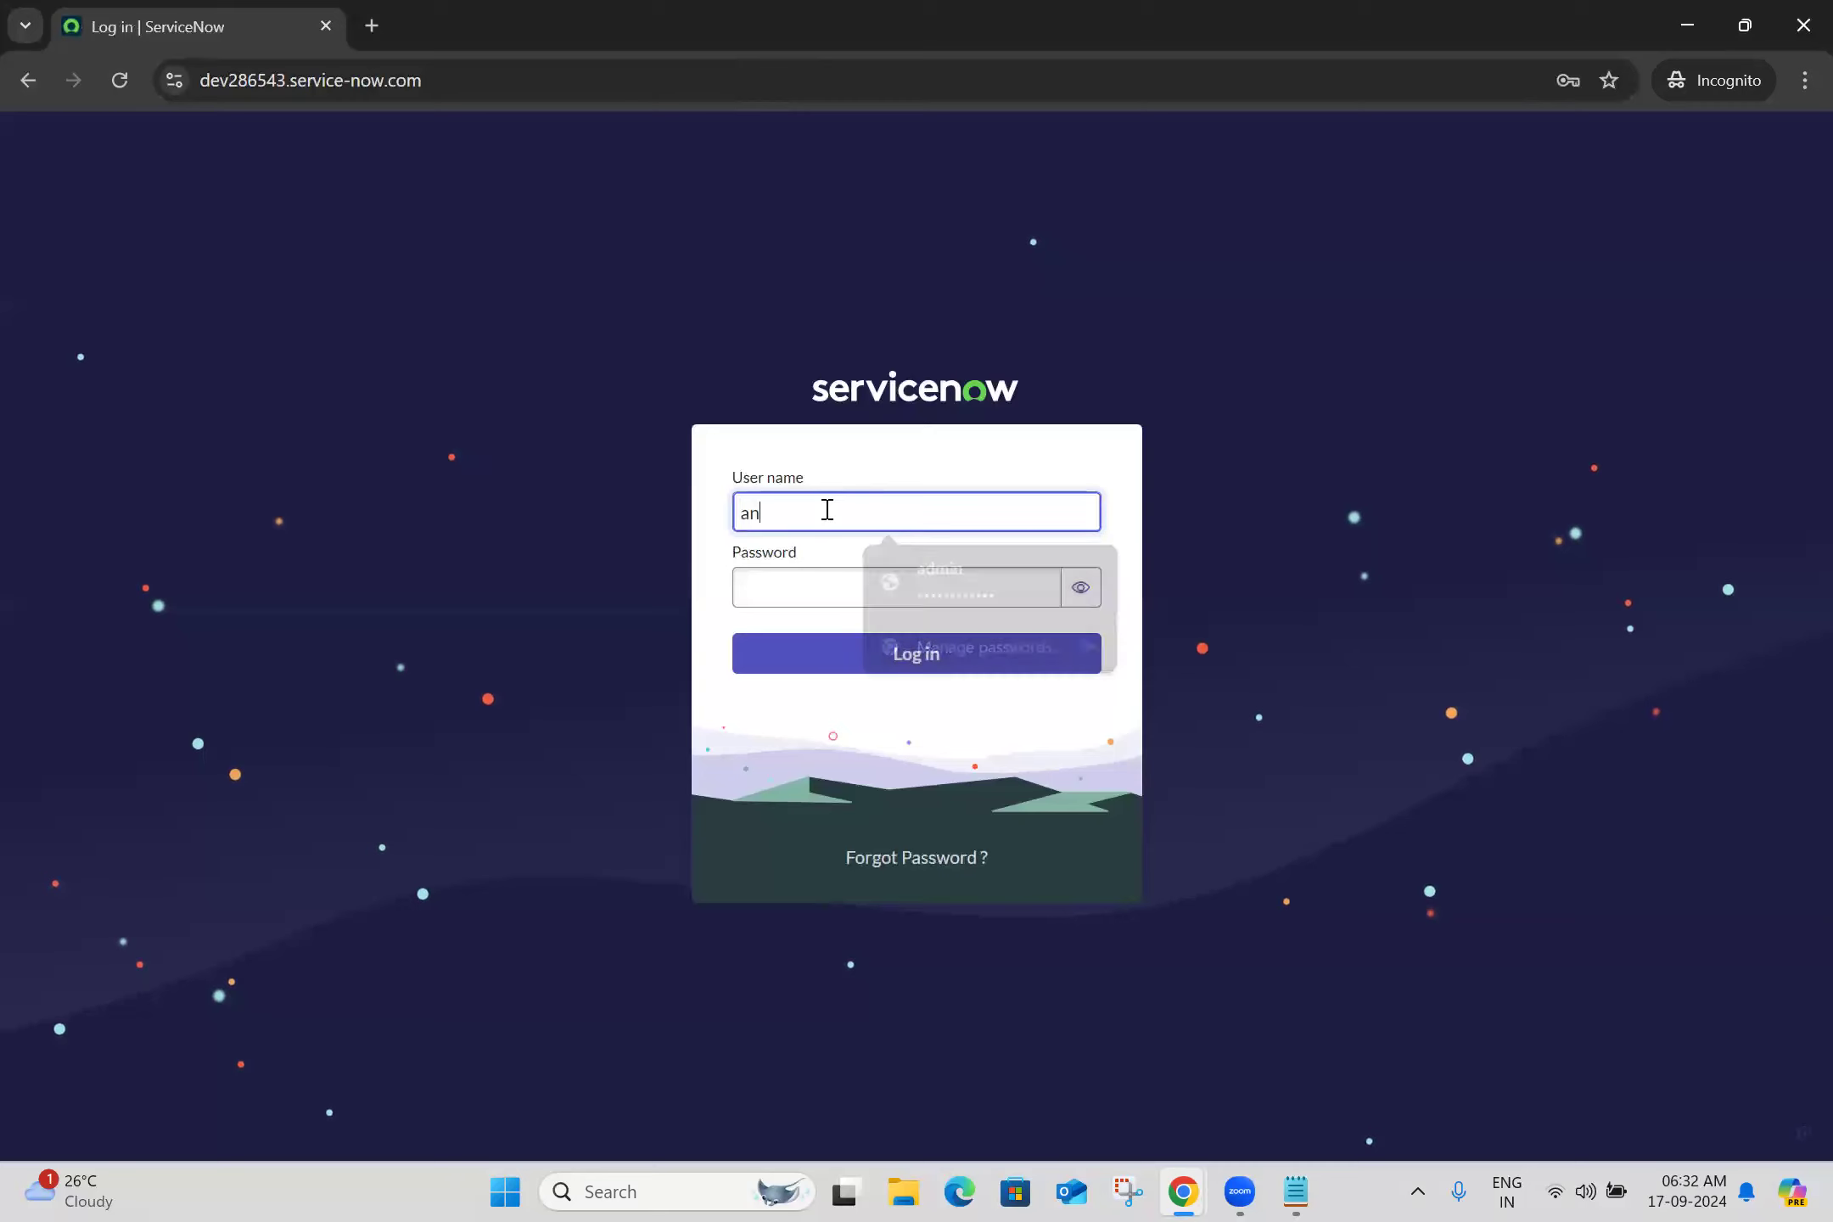
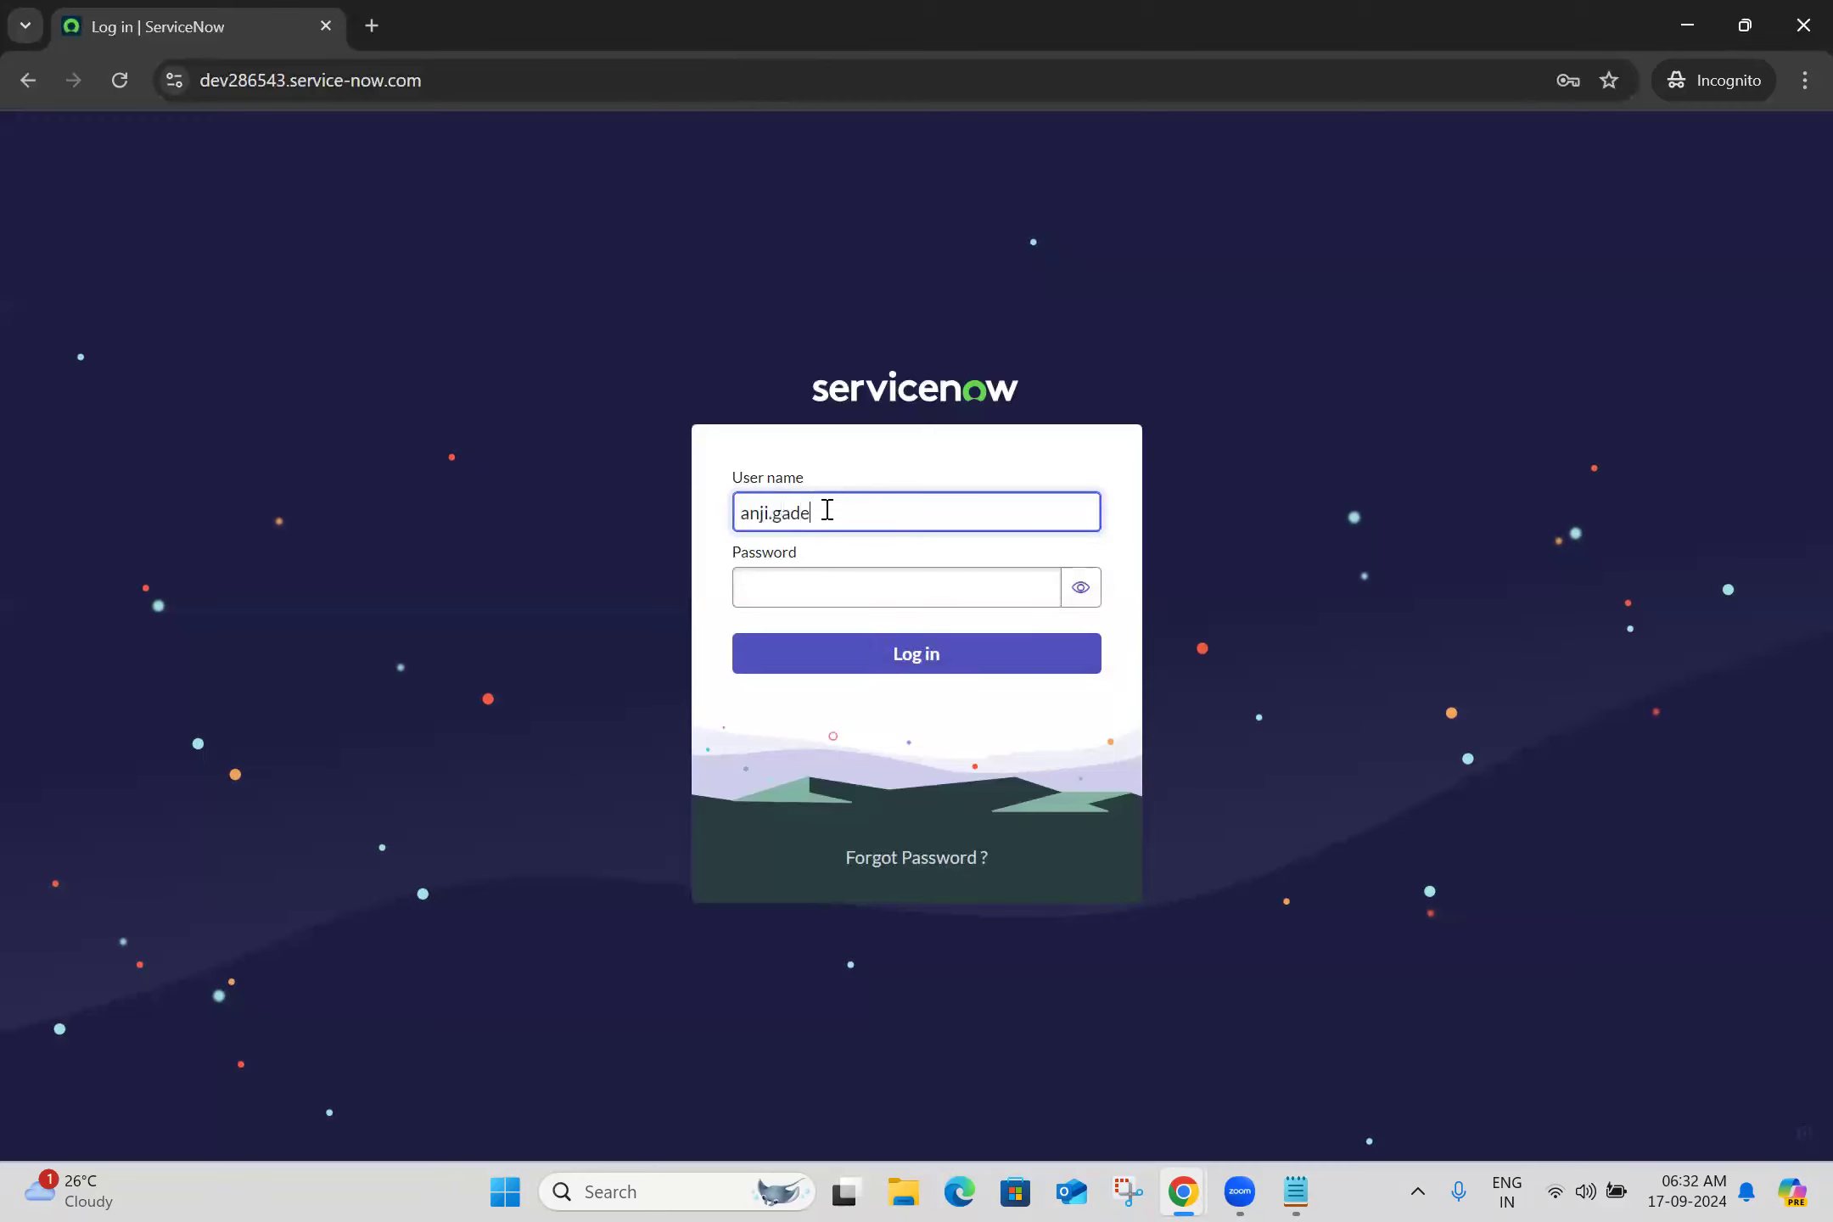
left_click(818, 577)
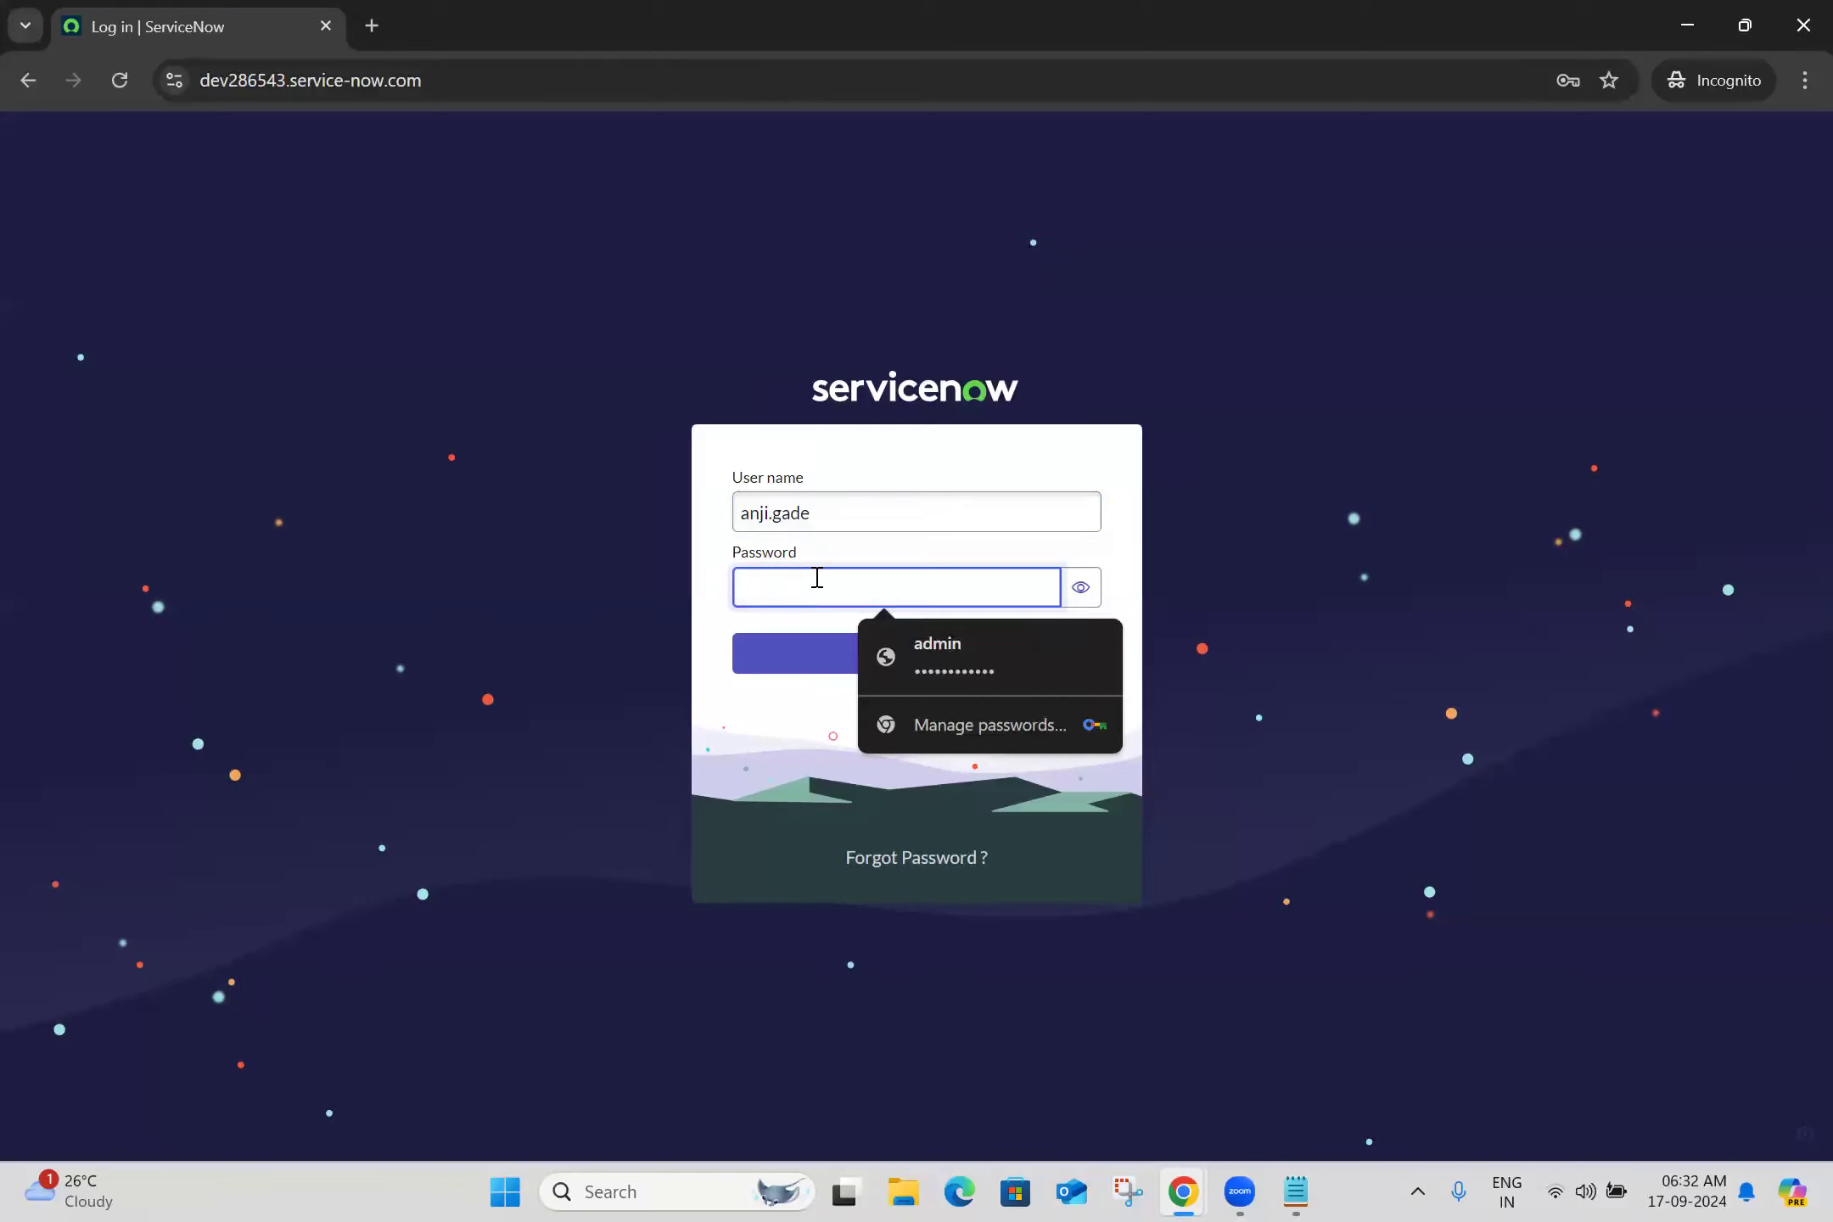
type("••••••••")
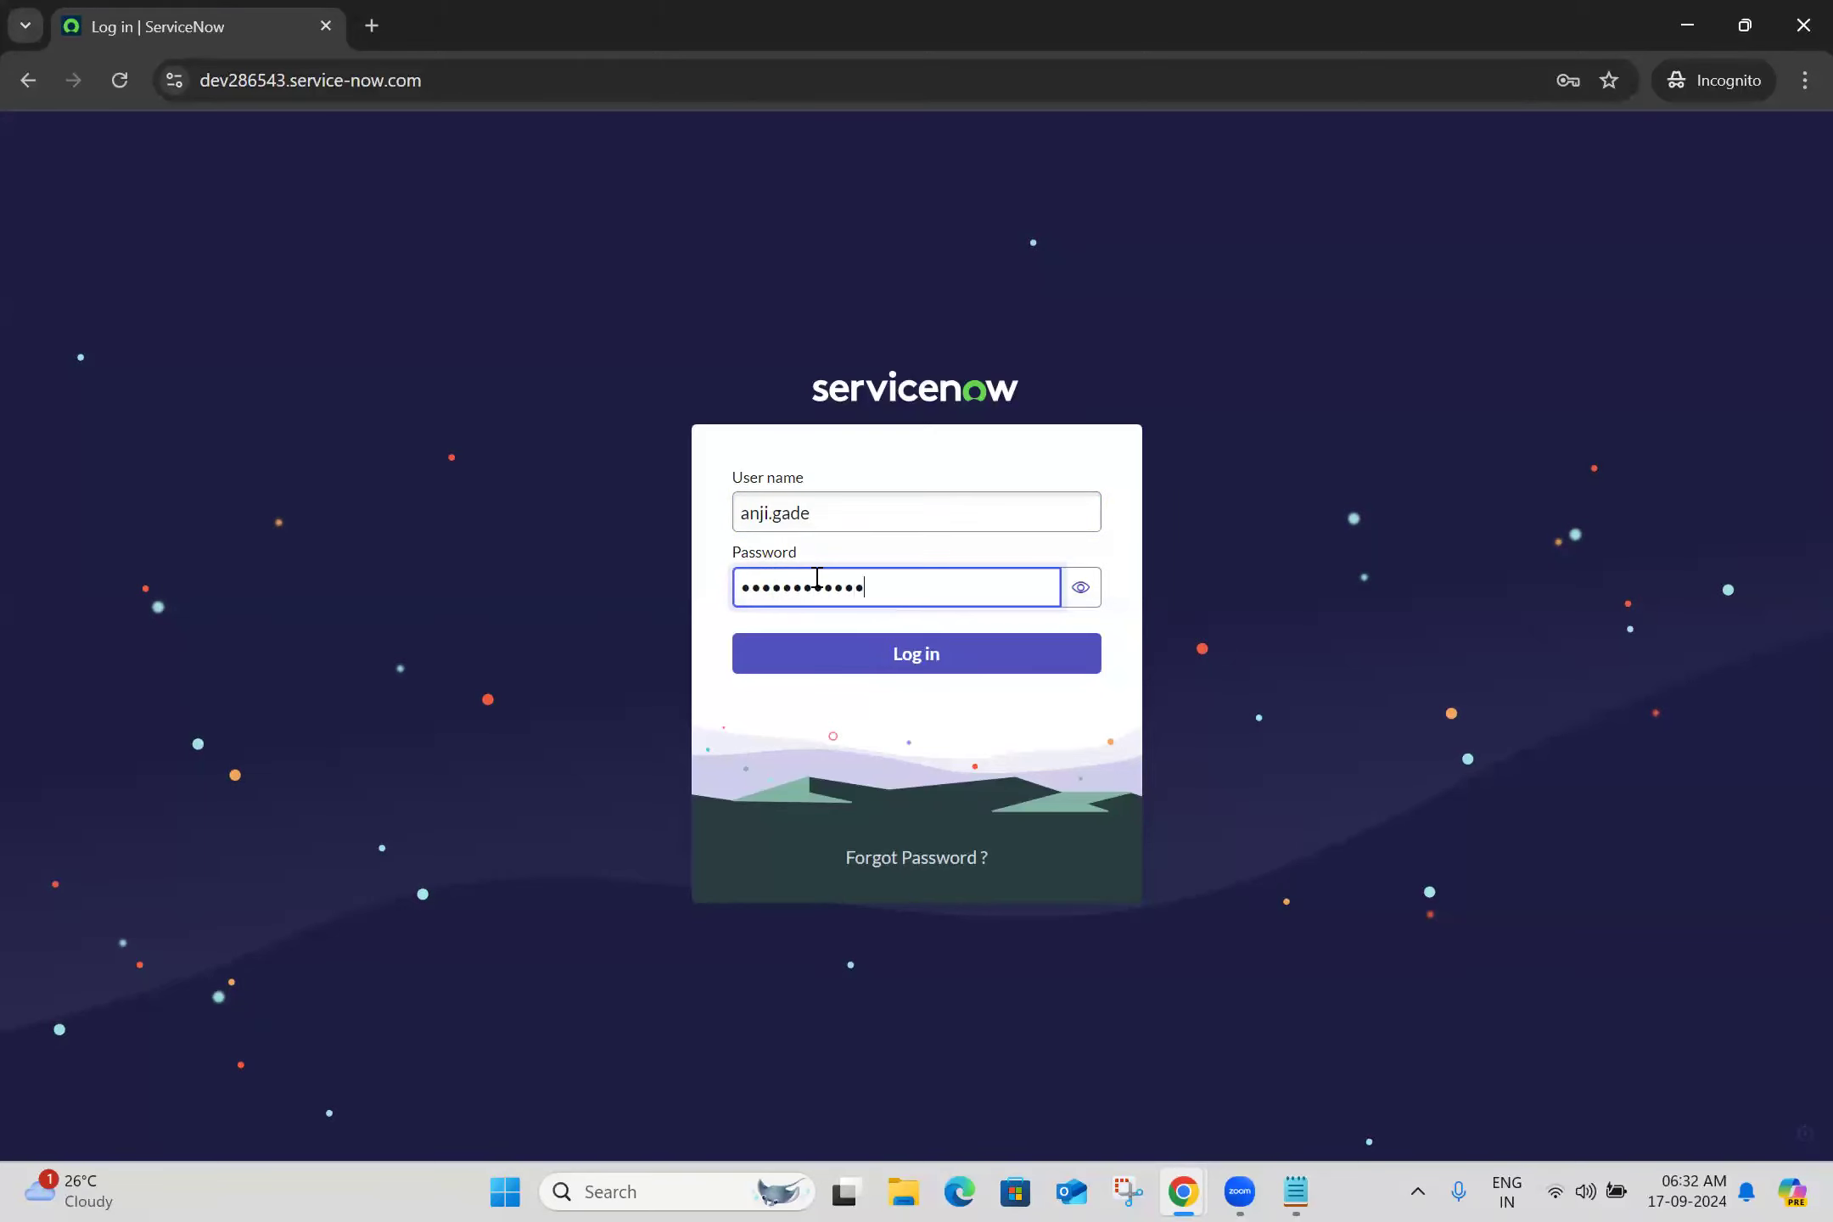
left_click(1079, 588)
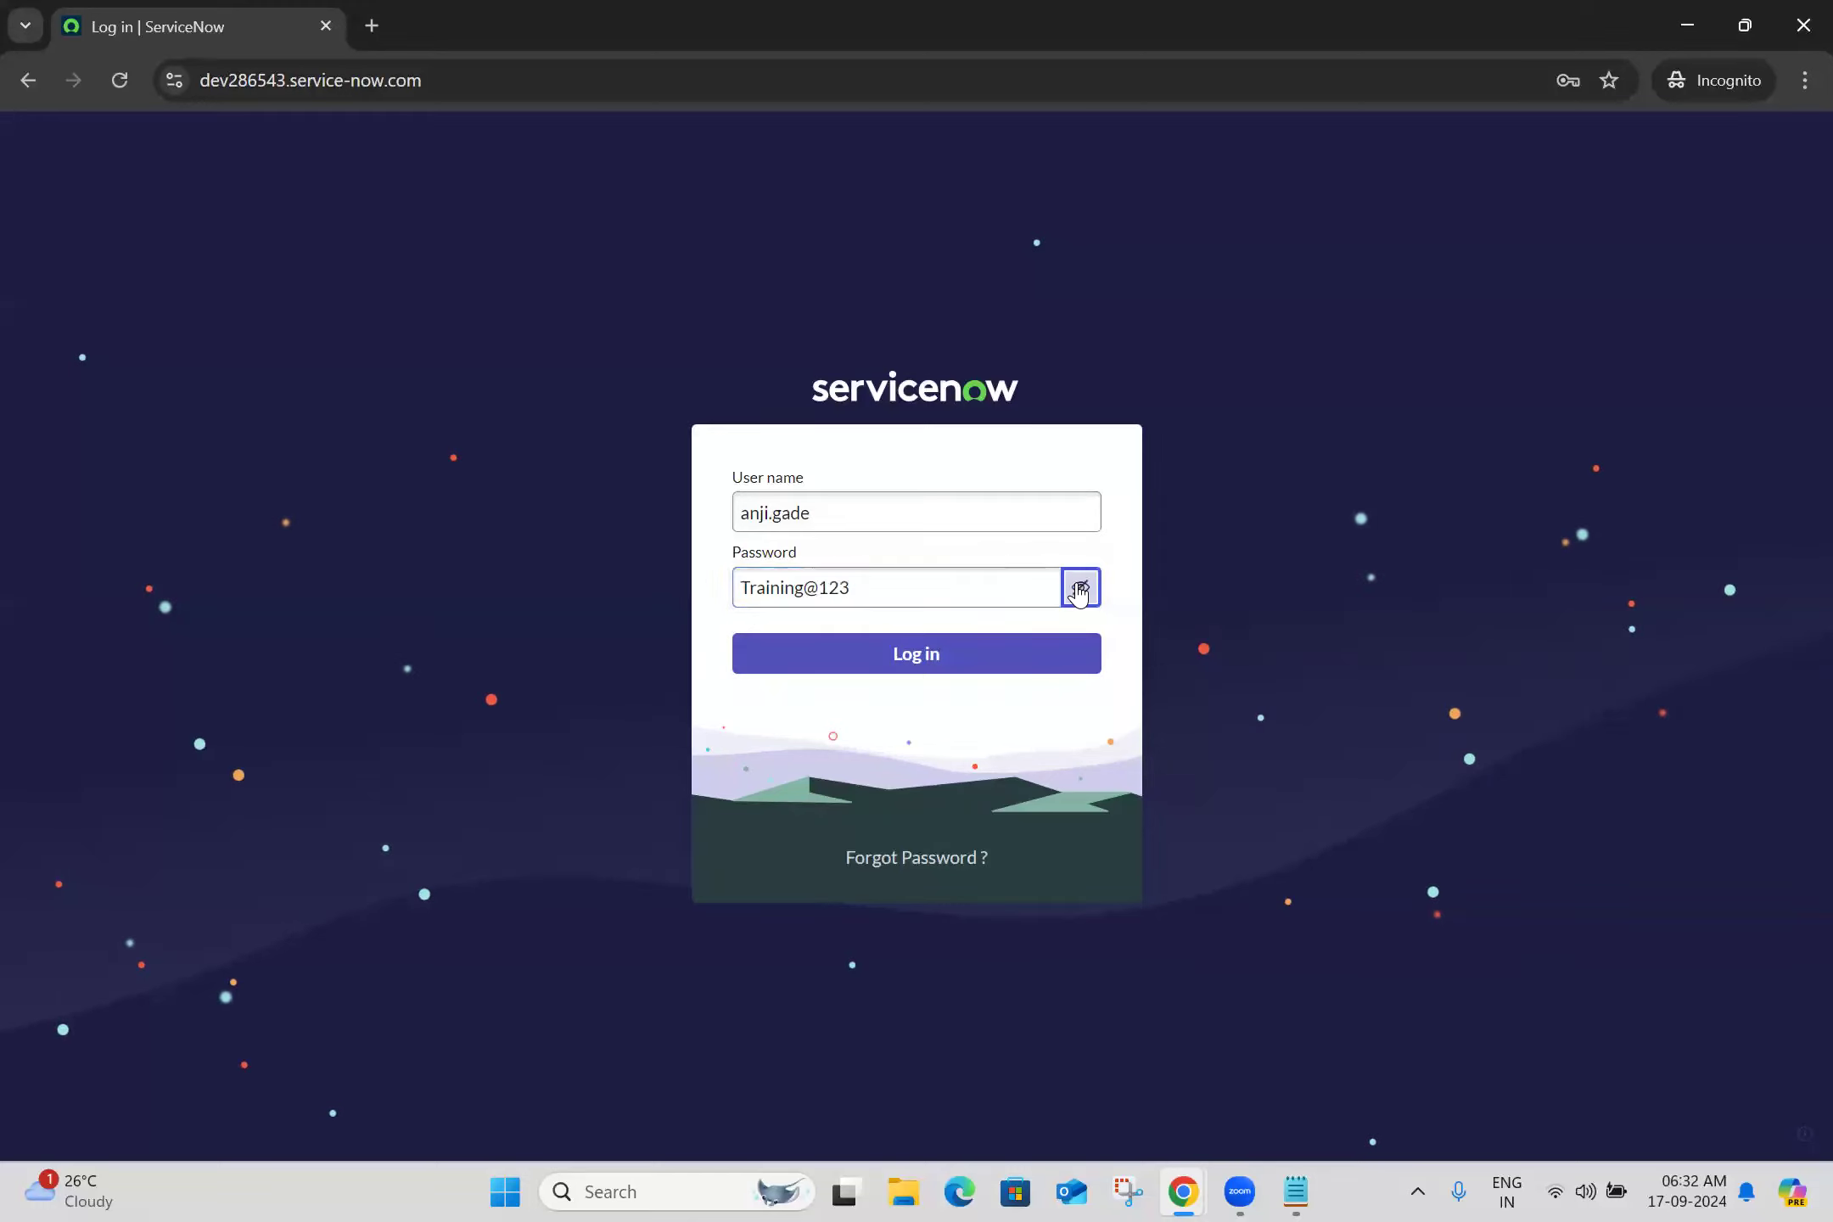
left_click(925, 671)
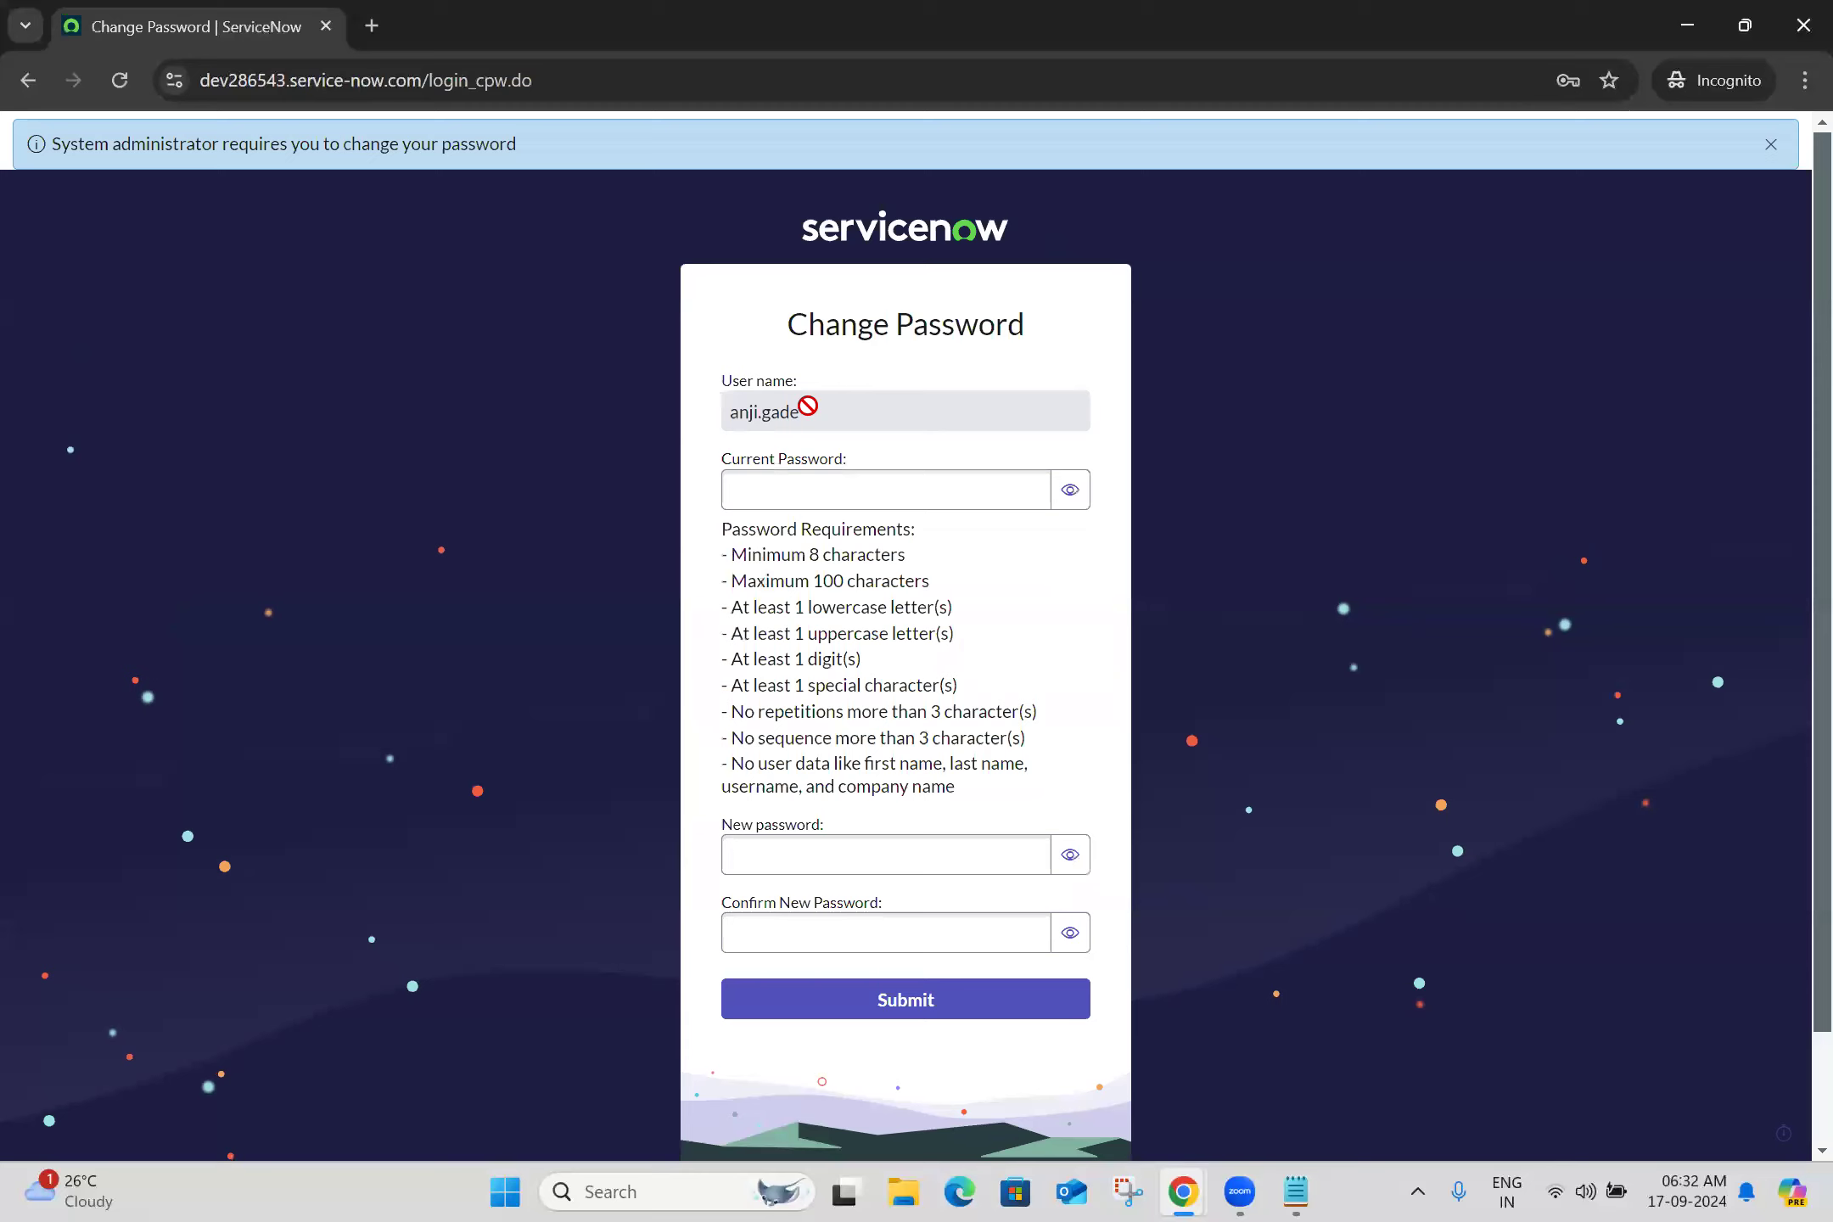
Enter the current temporary password and a new confirmed password, verify them, and submit the change
left_click(848, 473)
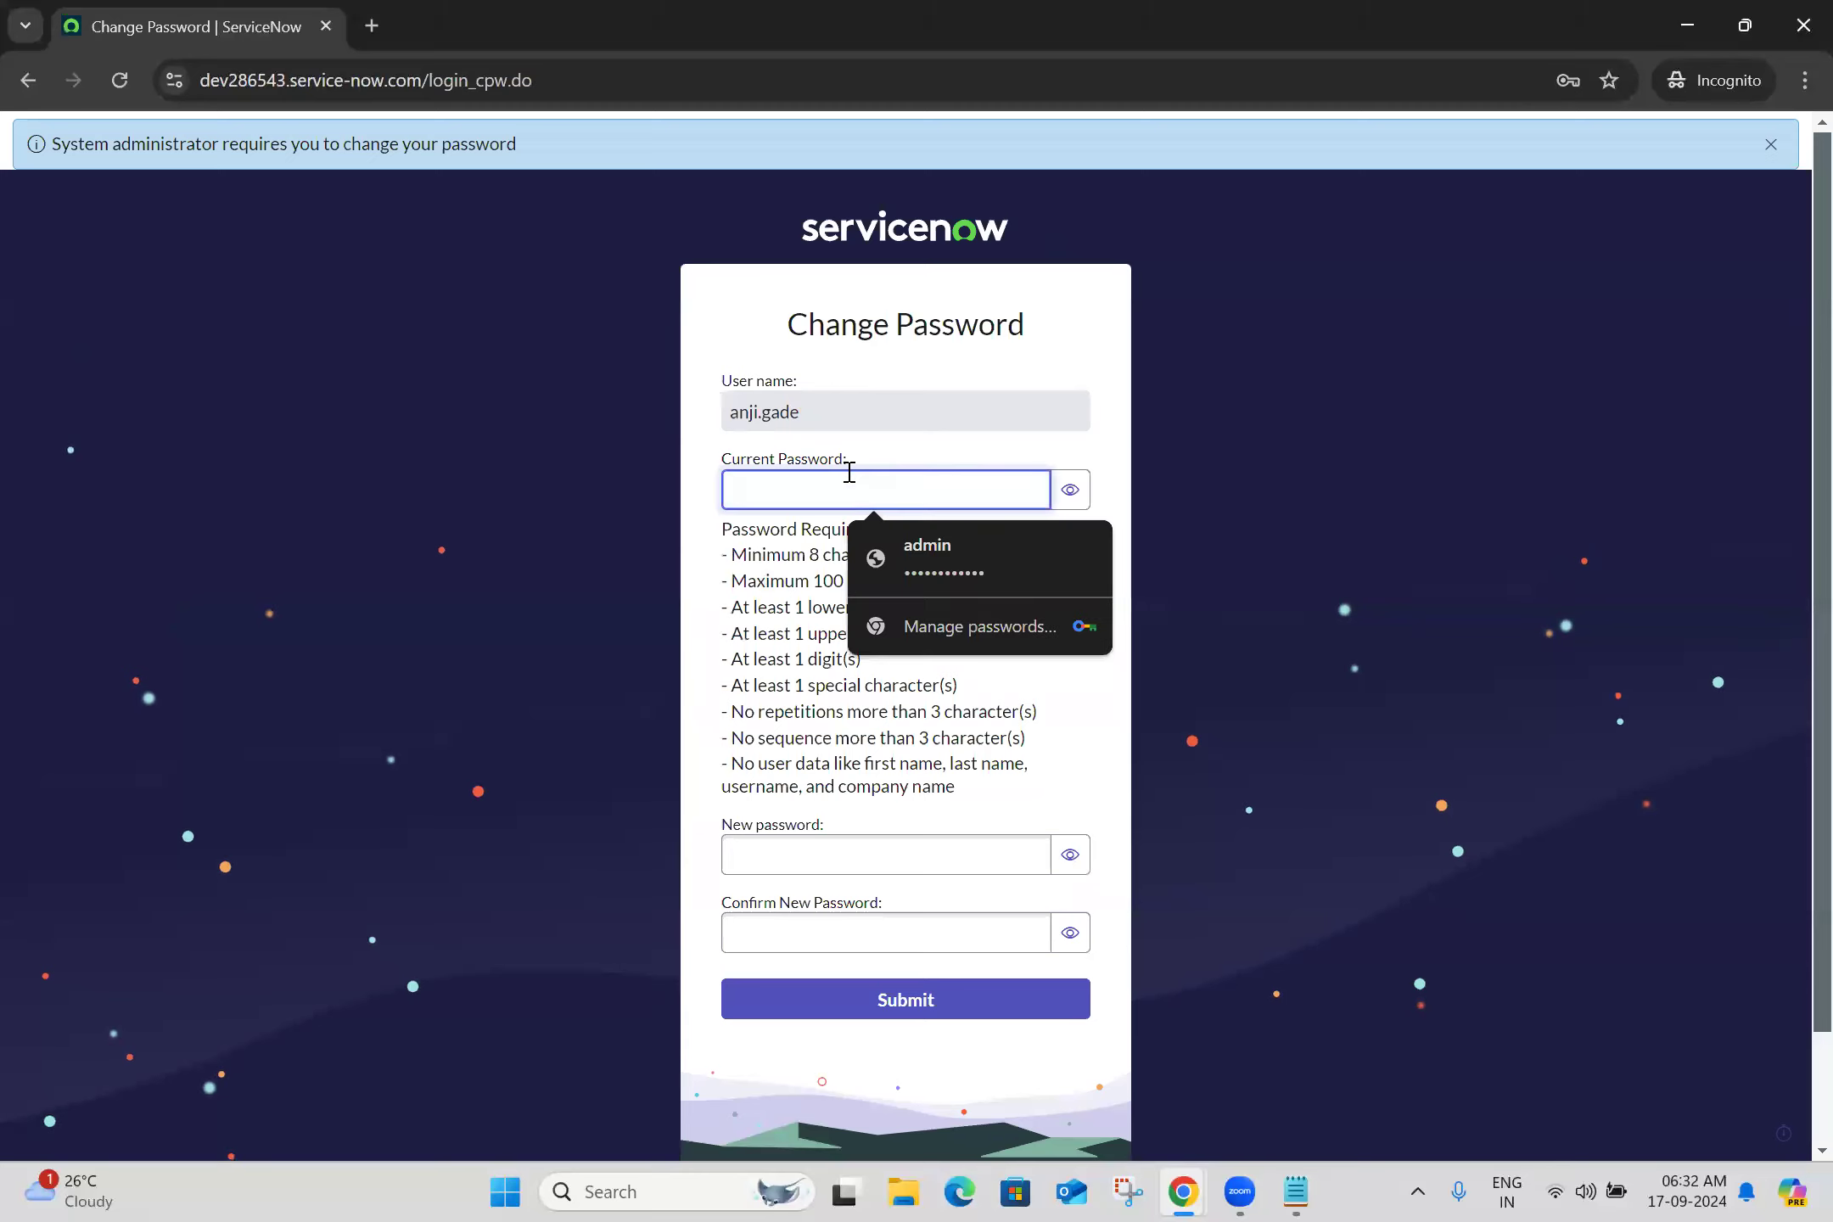
type("************")
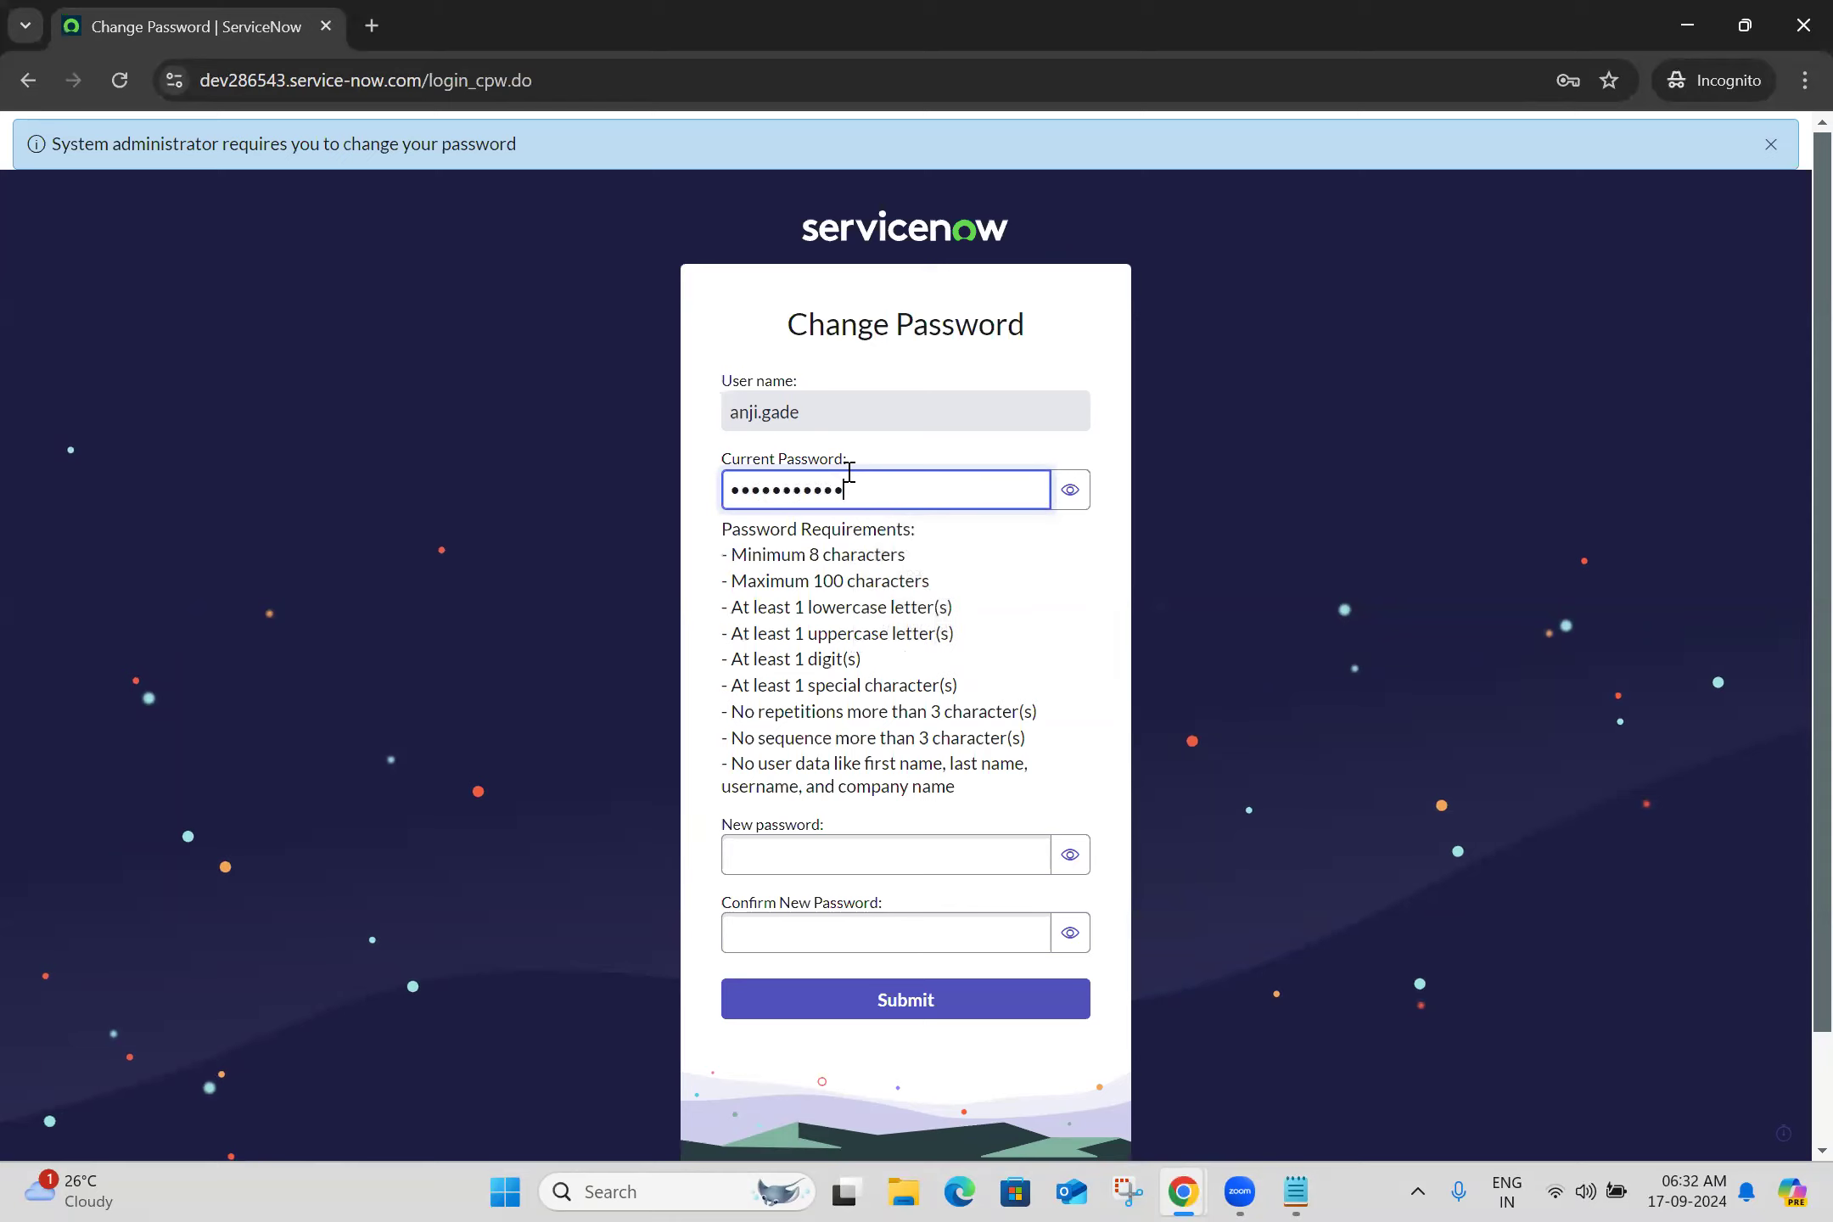
left_click(882, 849)
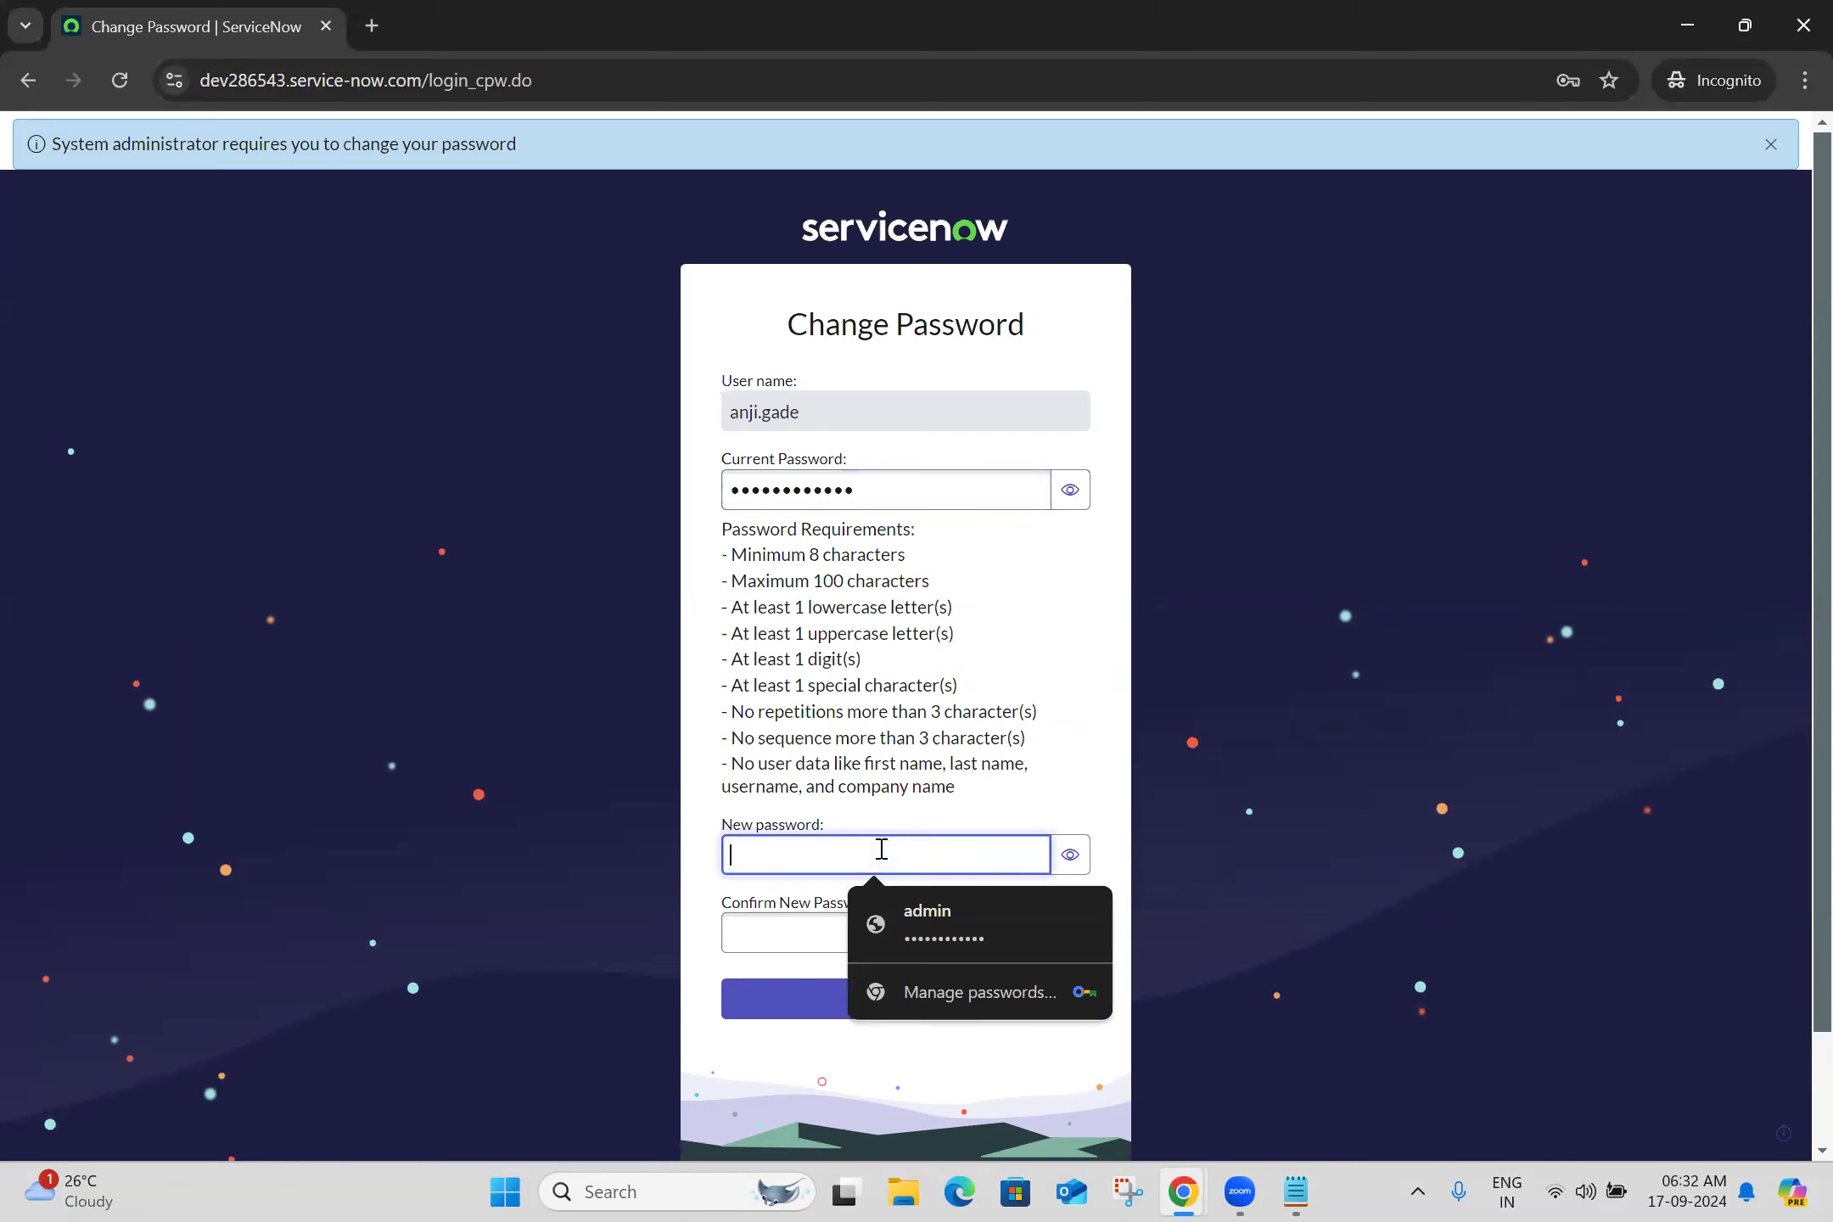
type("*****")
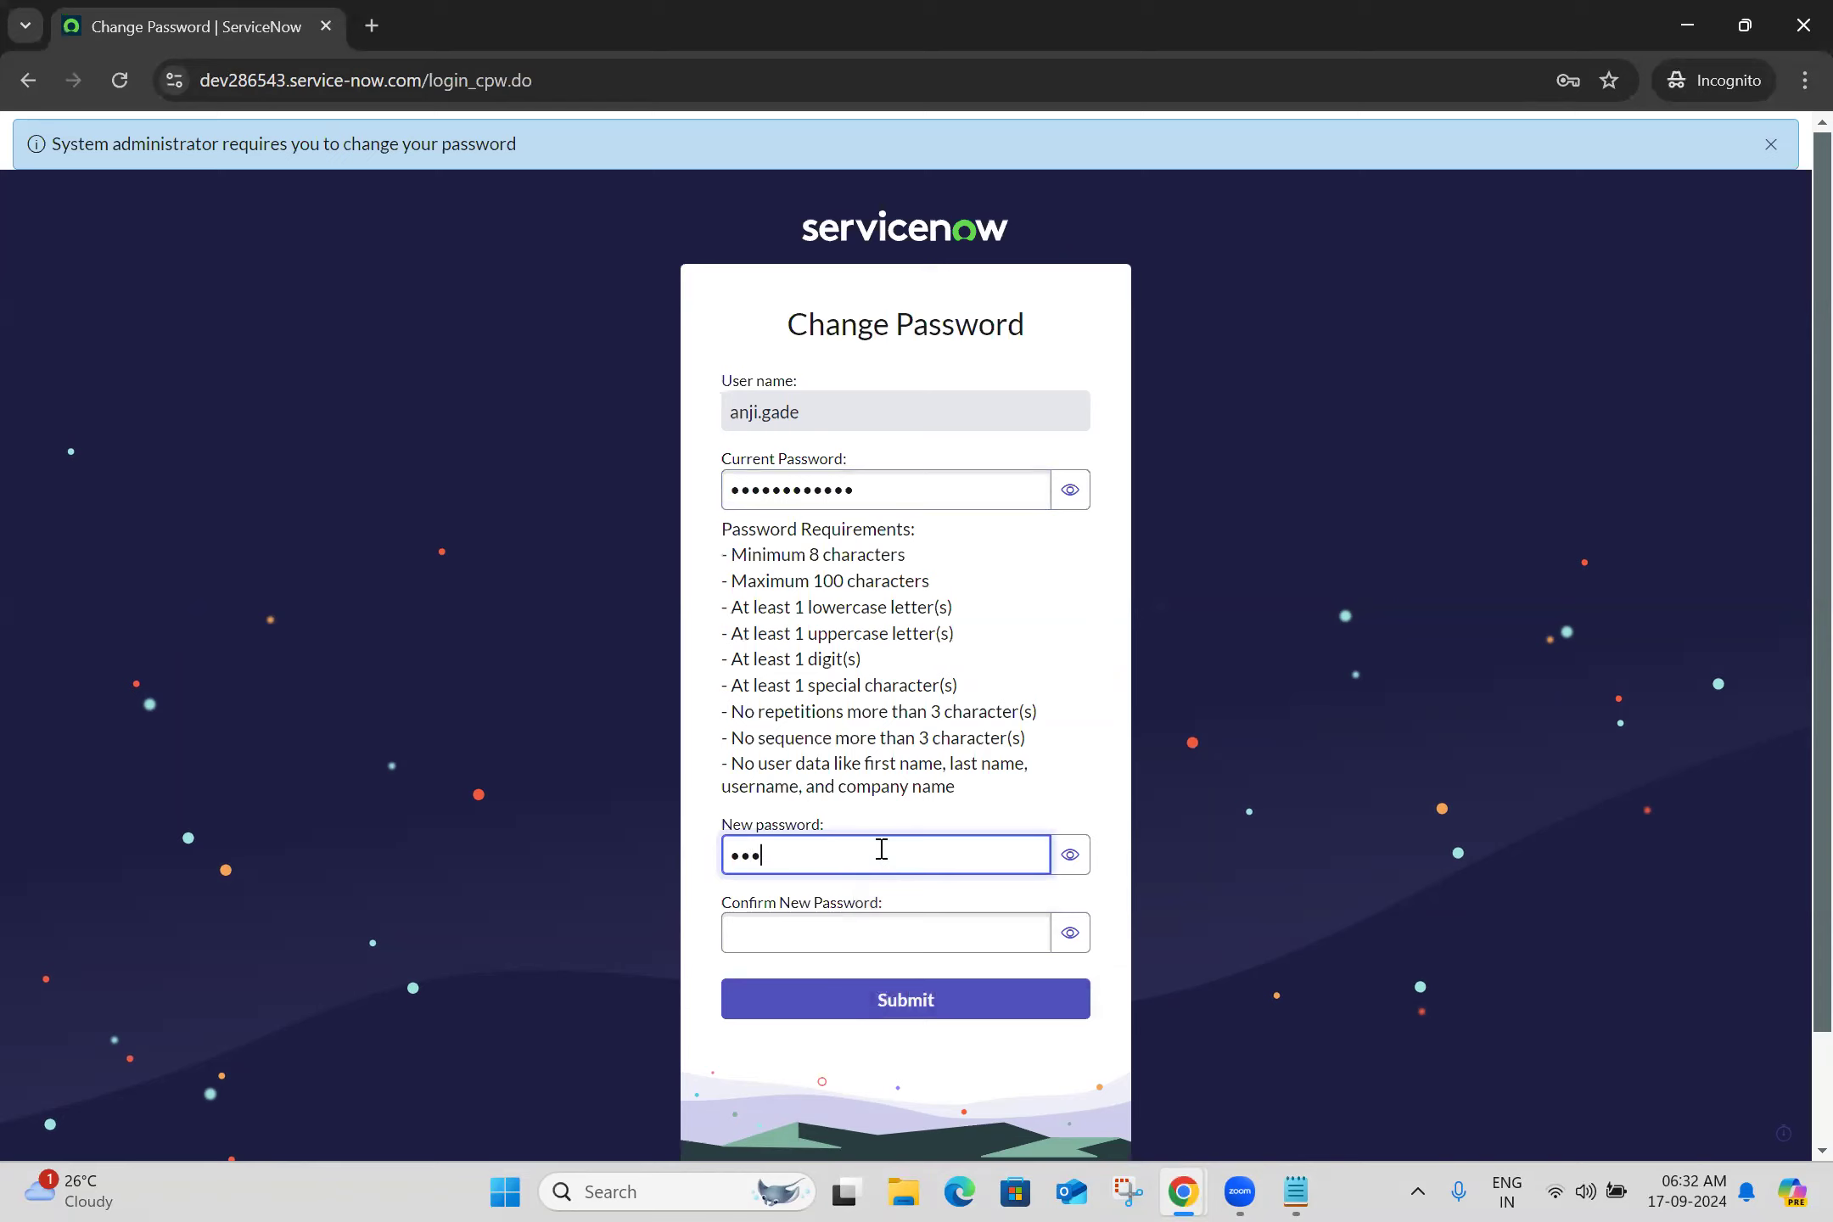
type("******")
left_click(926, 936)
type("***")
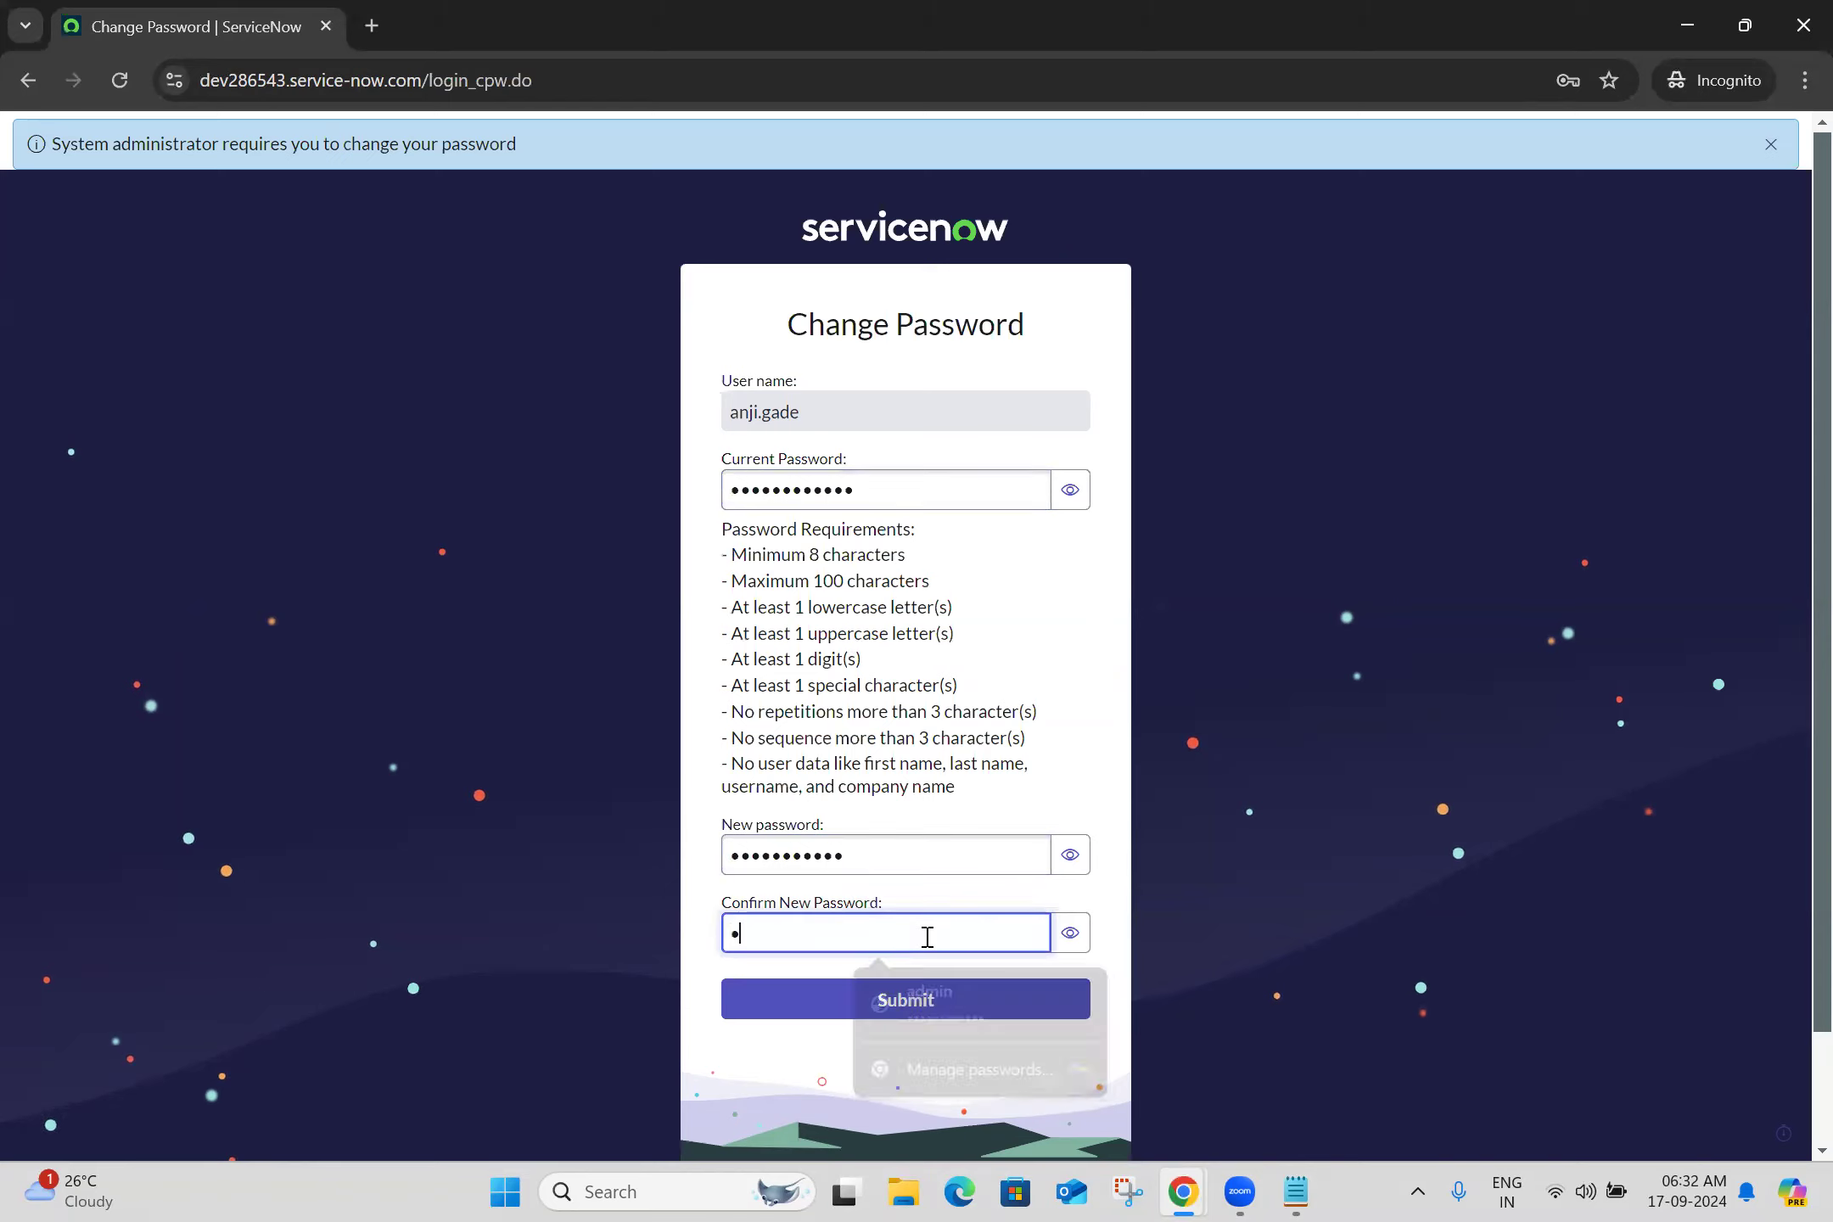
type("*******")
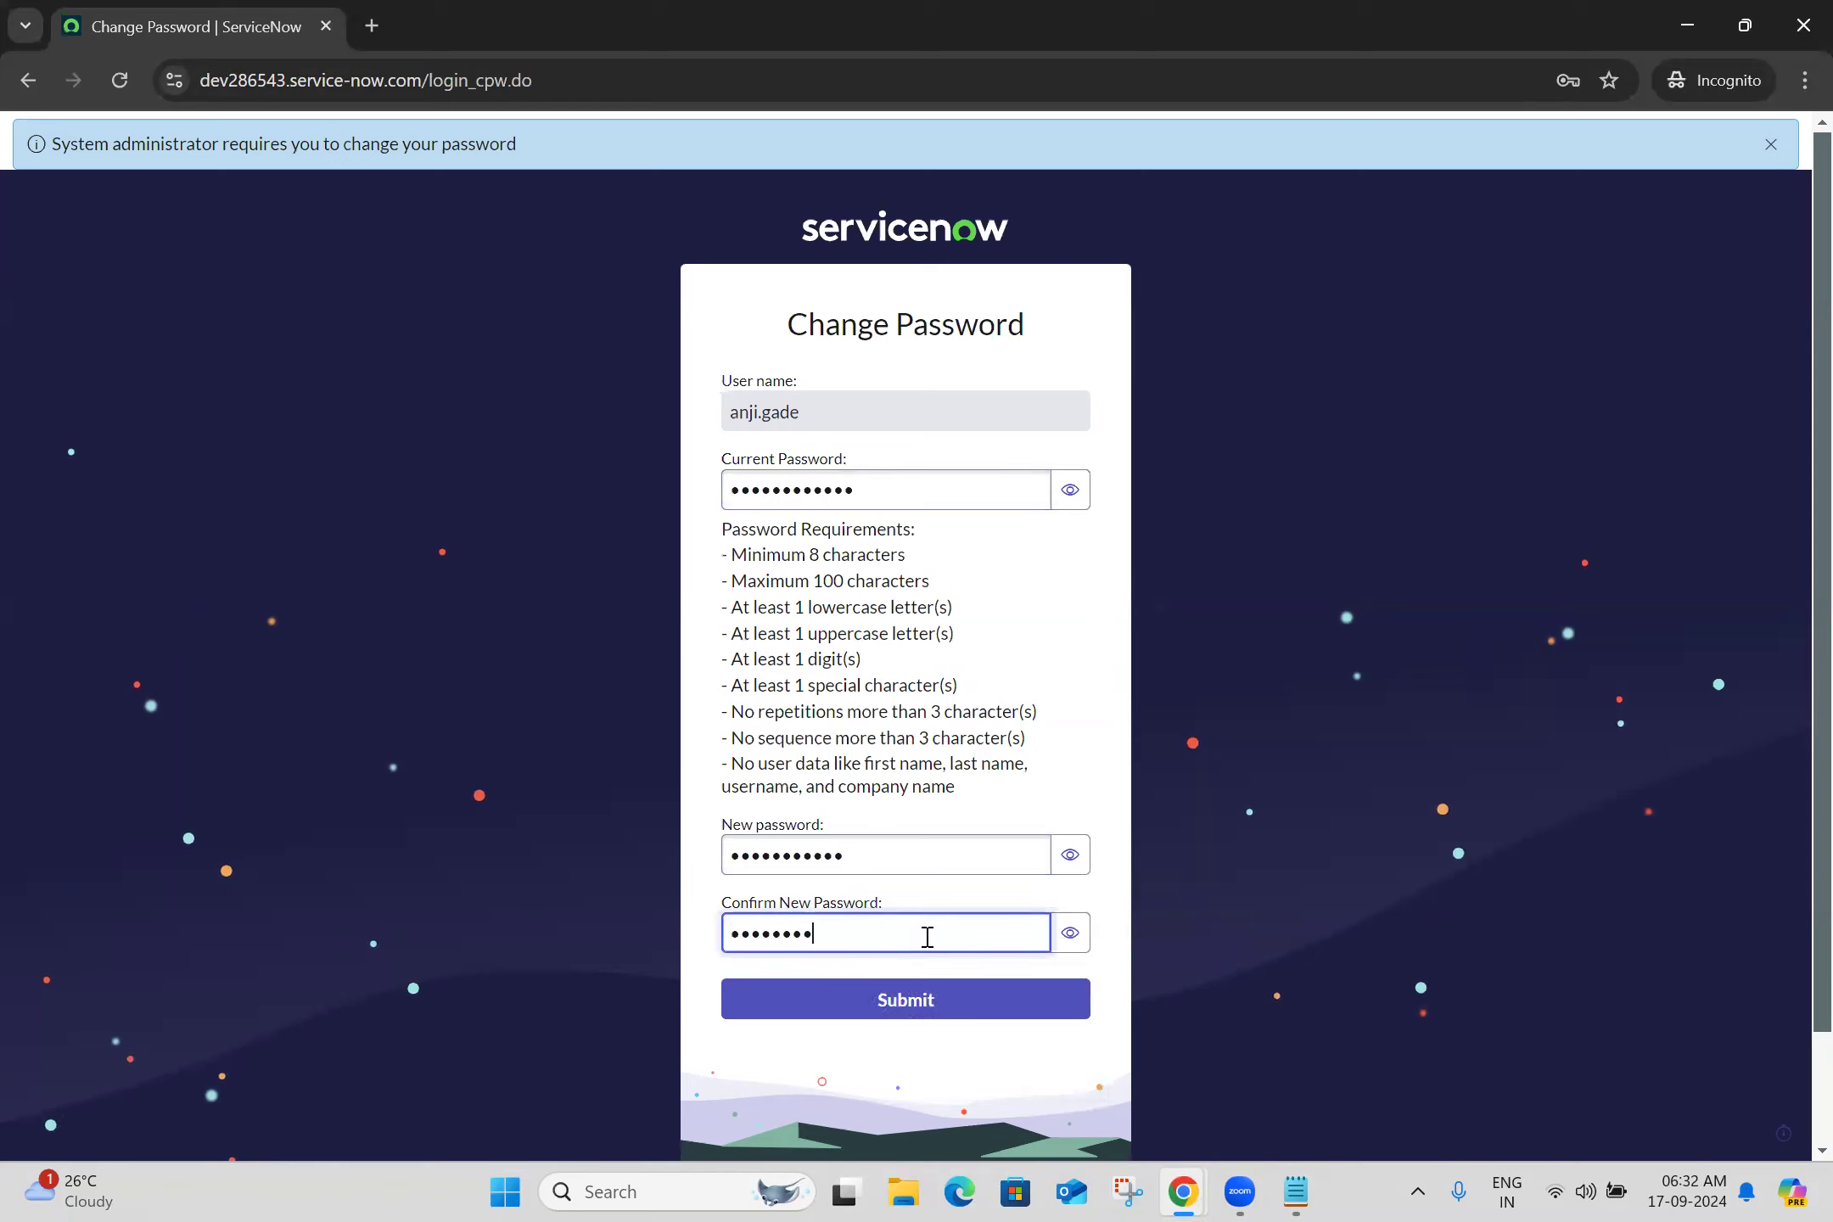
type("*")
left_click(1070, 855)
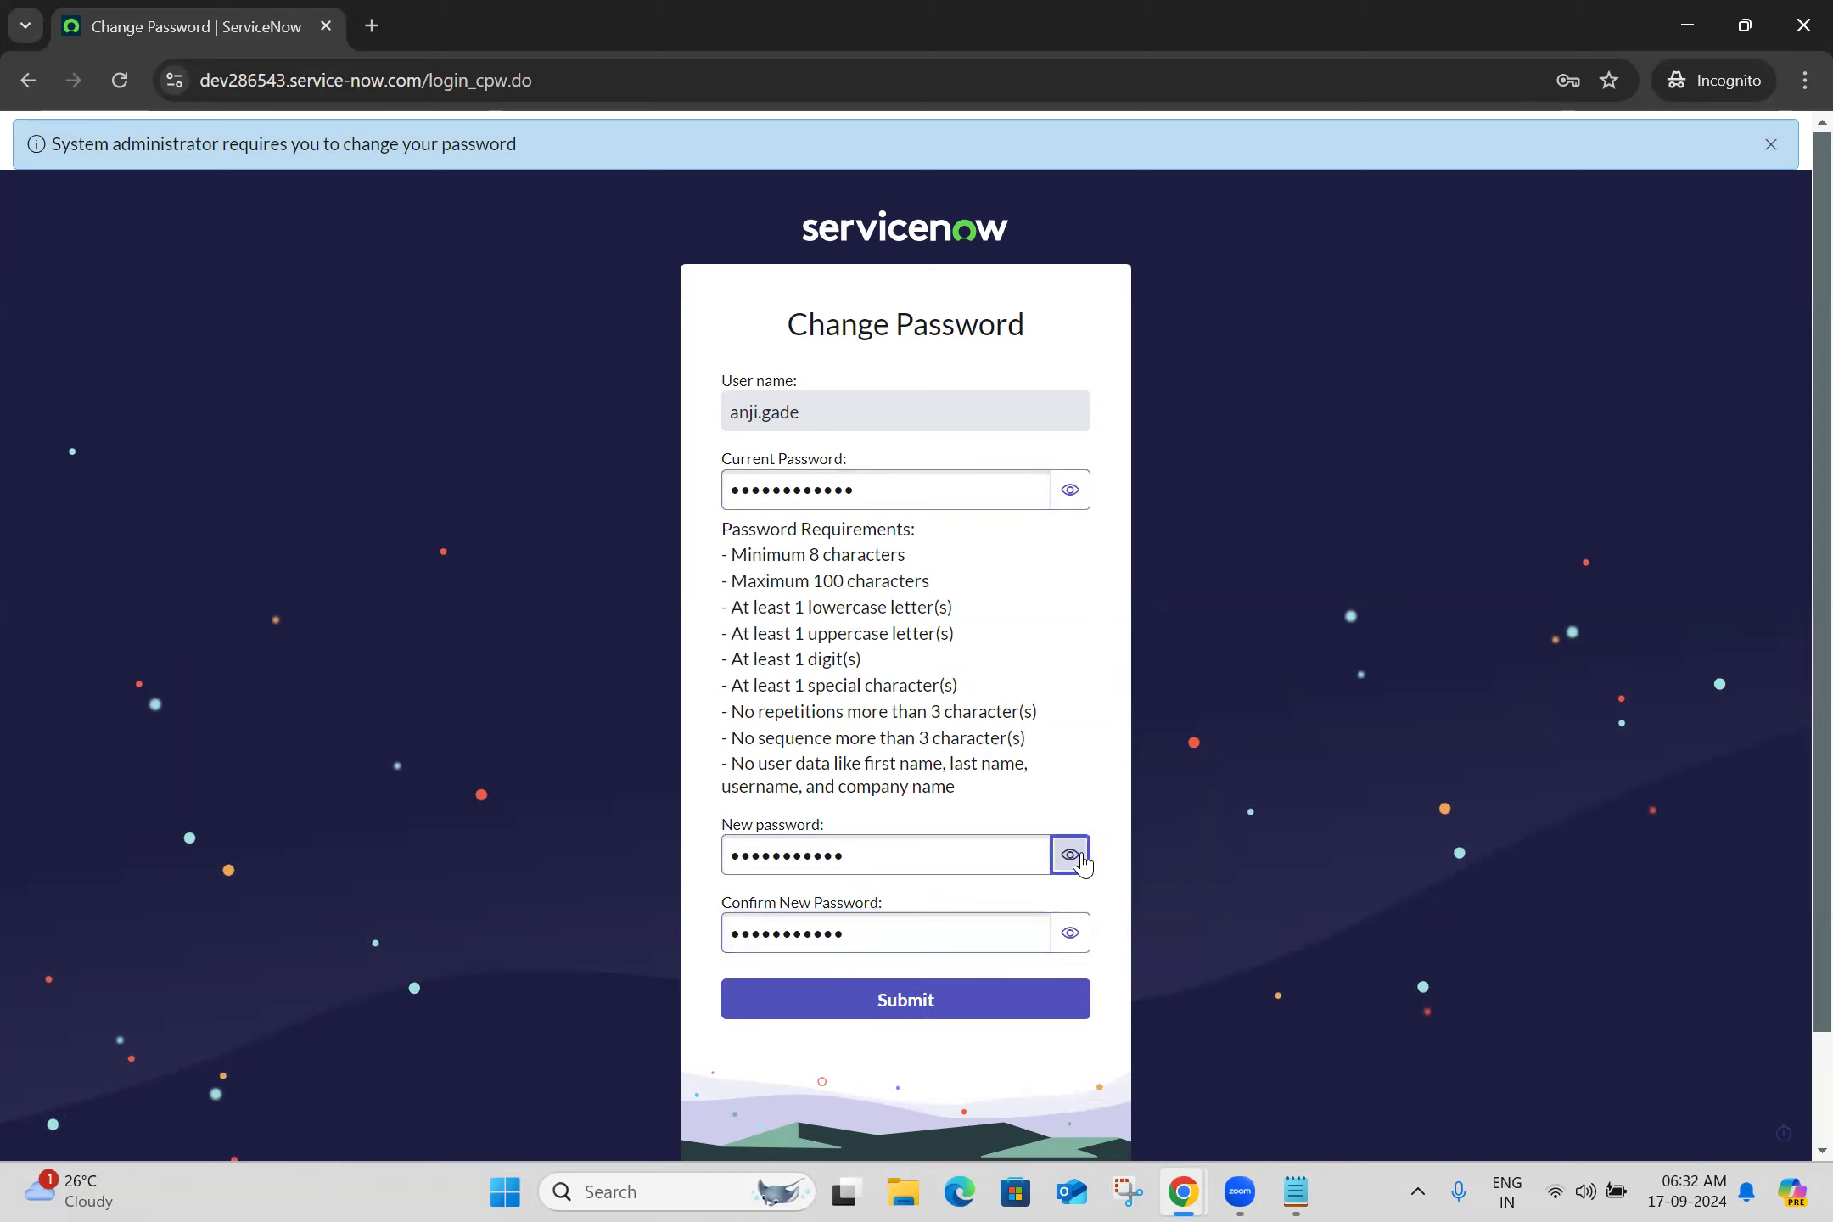
left_click(1070, 490)
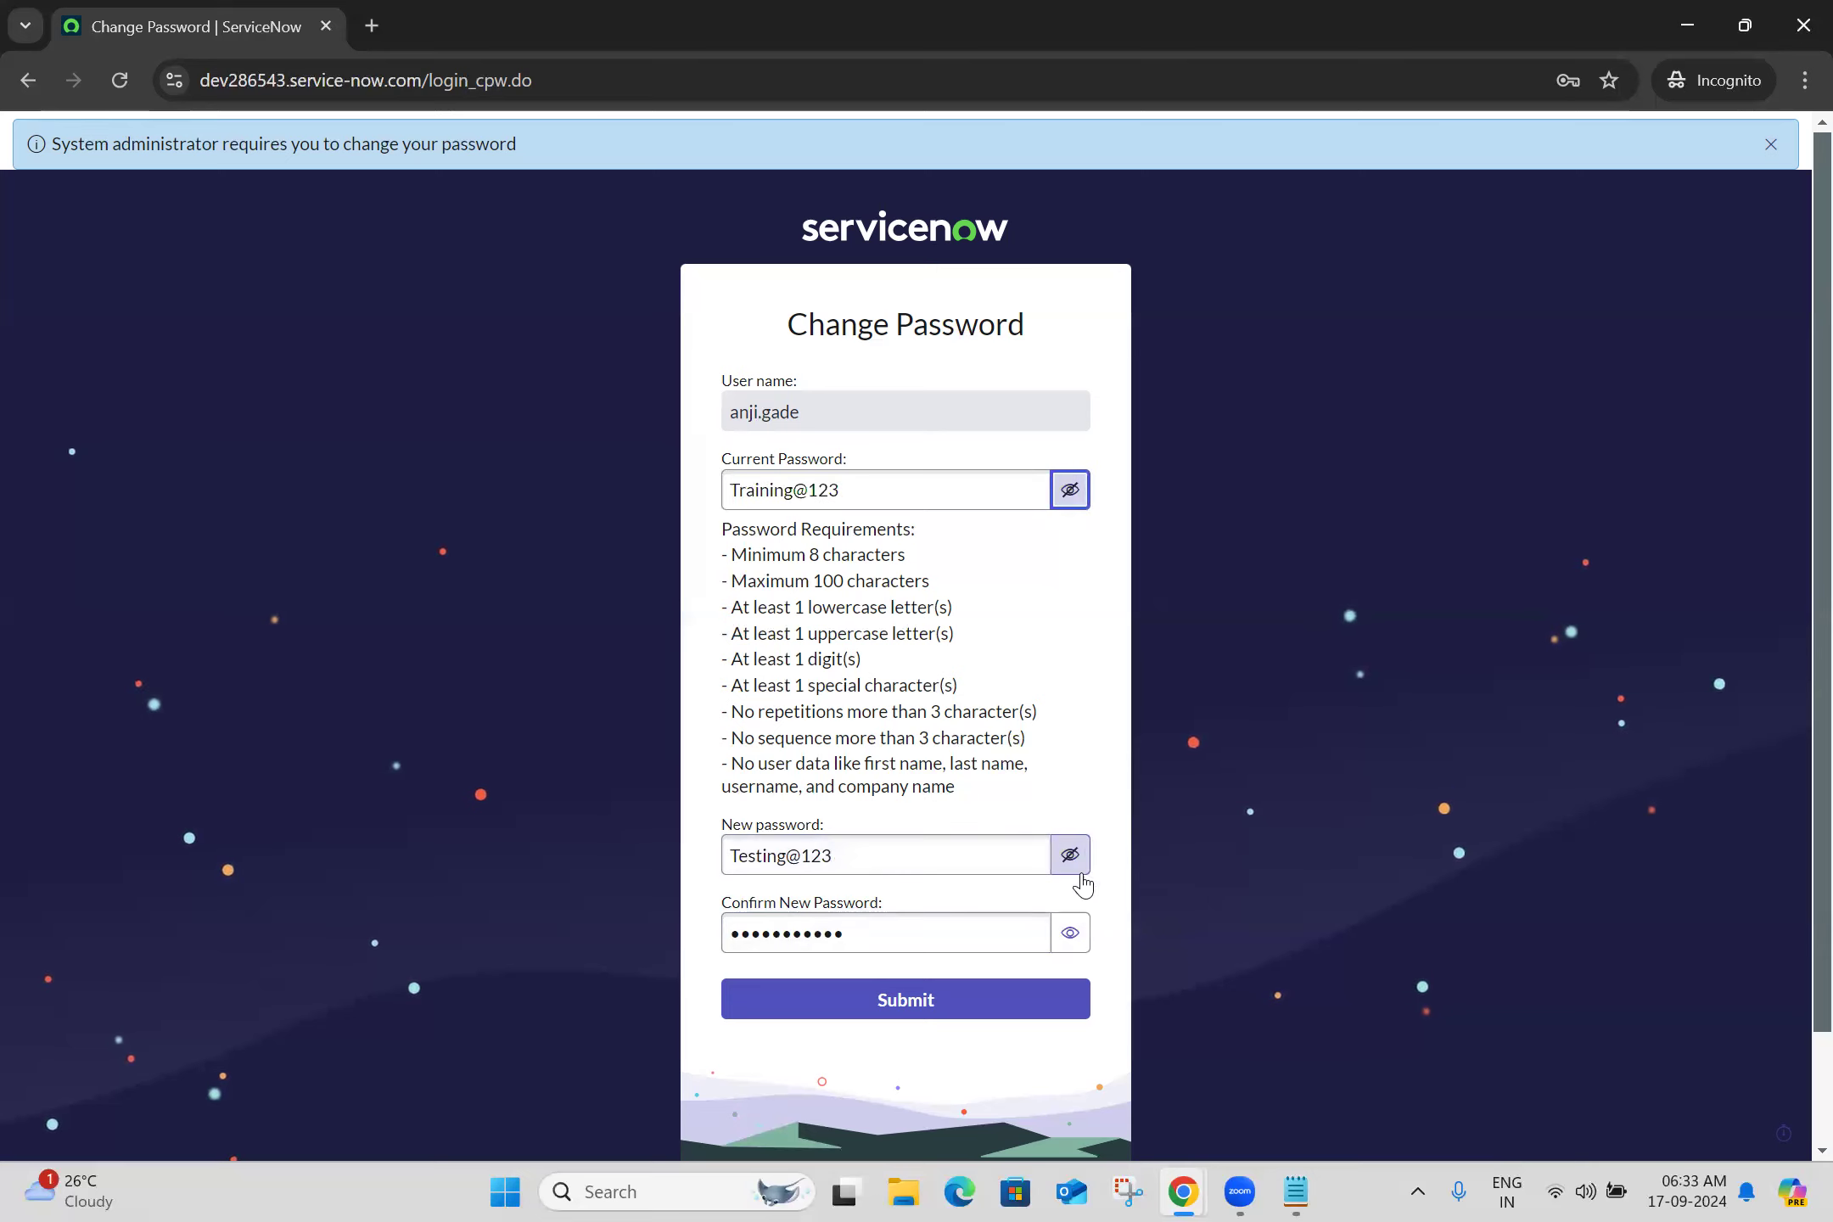
left_click(1068, 942)
left_click(910, 1010)
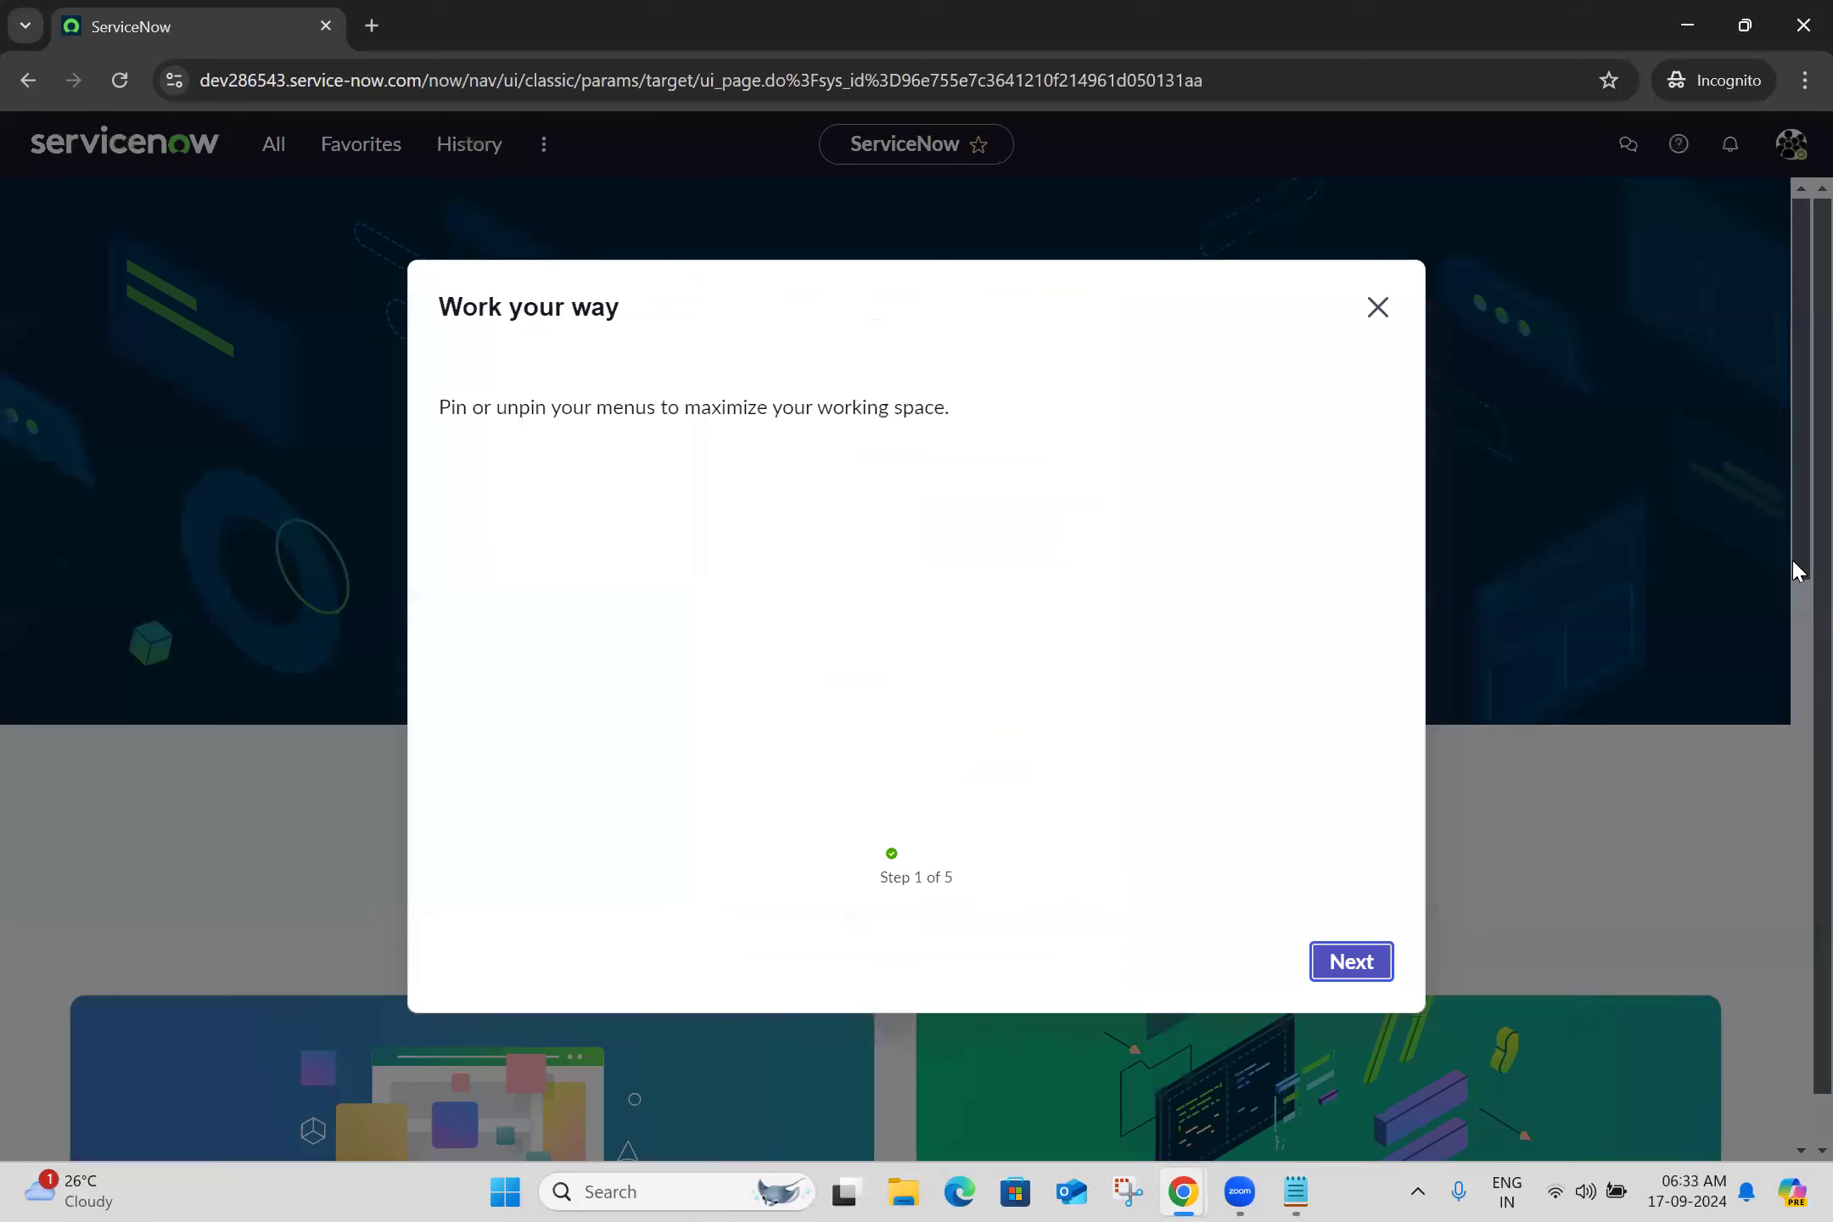
Dismiss the Work your way tour and log out of the new user's session
left_click(1377, 308)
left_click(1791, 146)
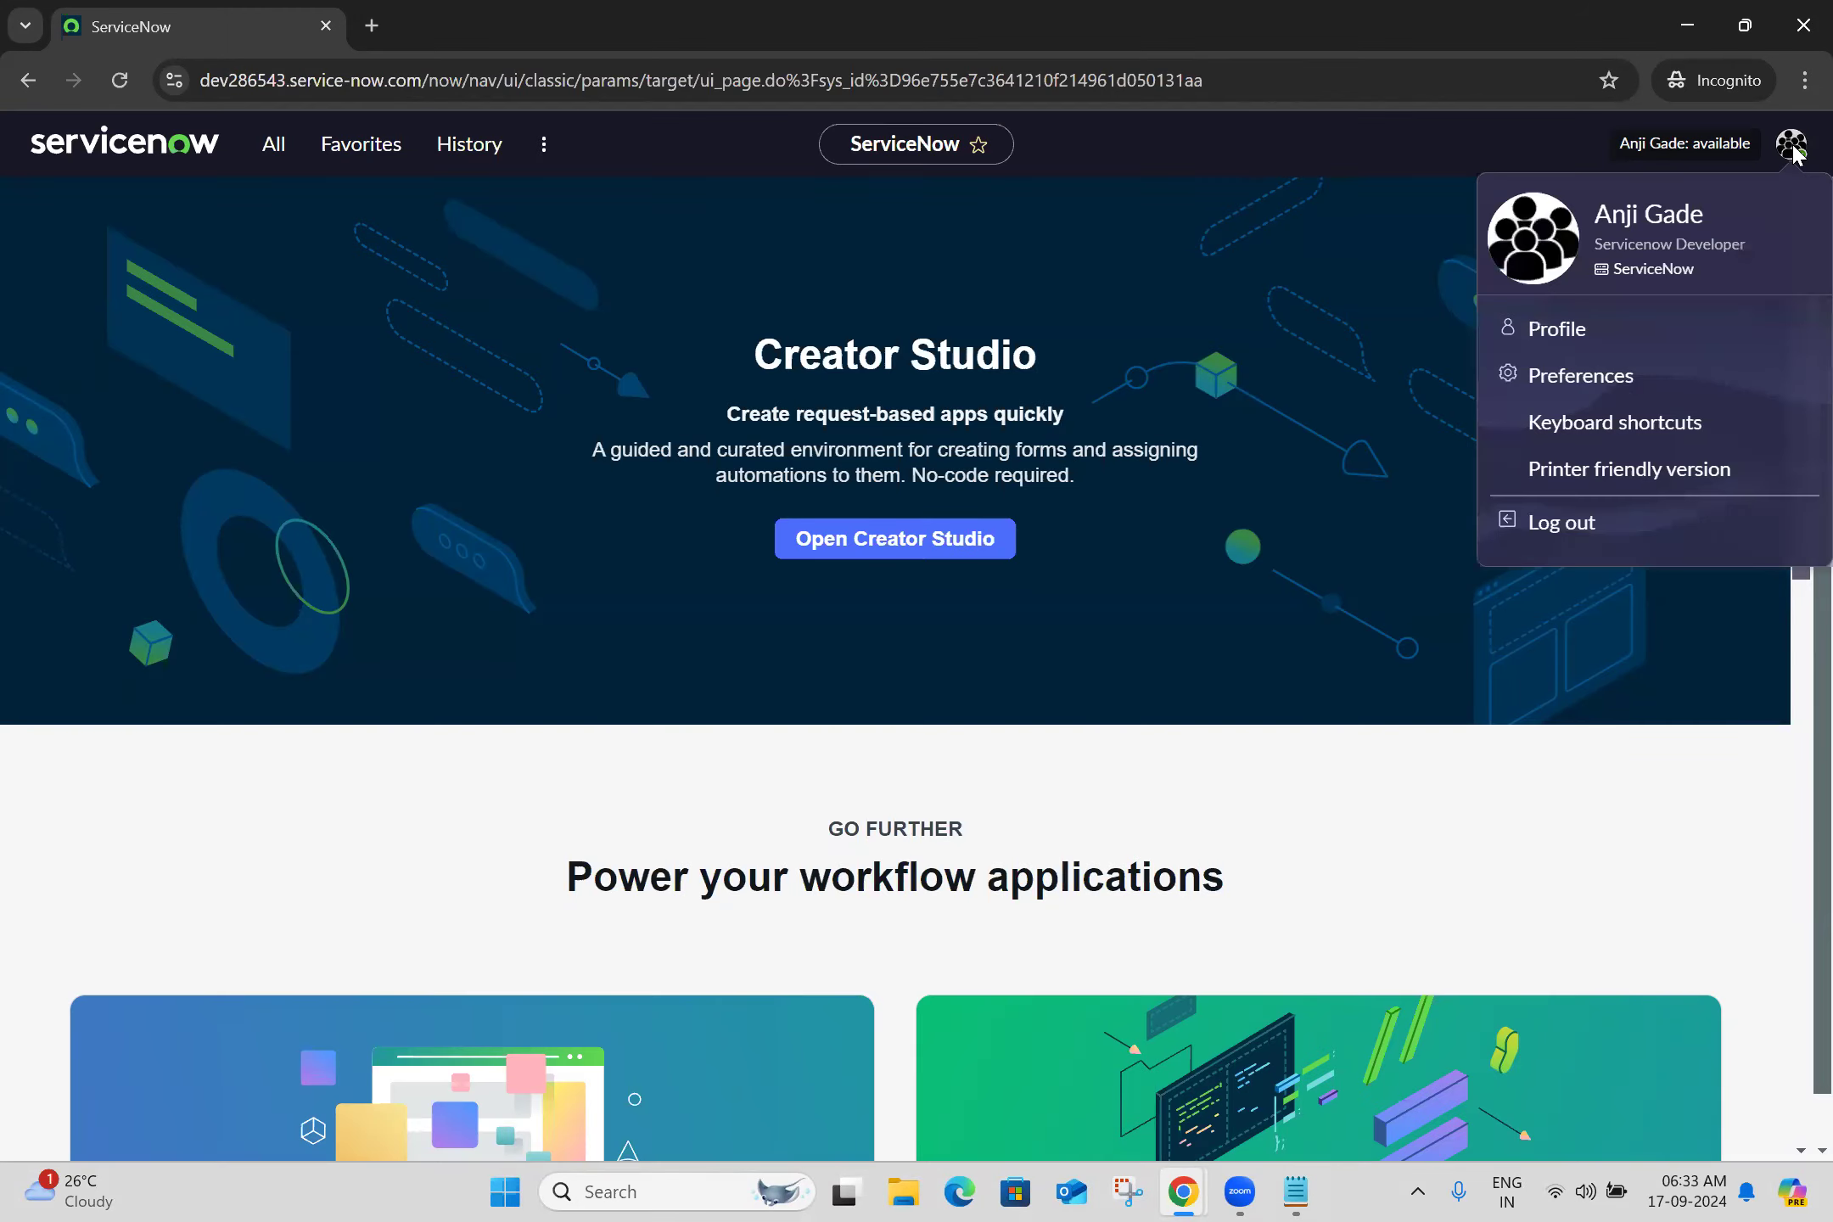
left_click(1540, 536)
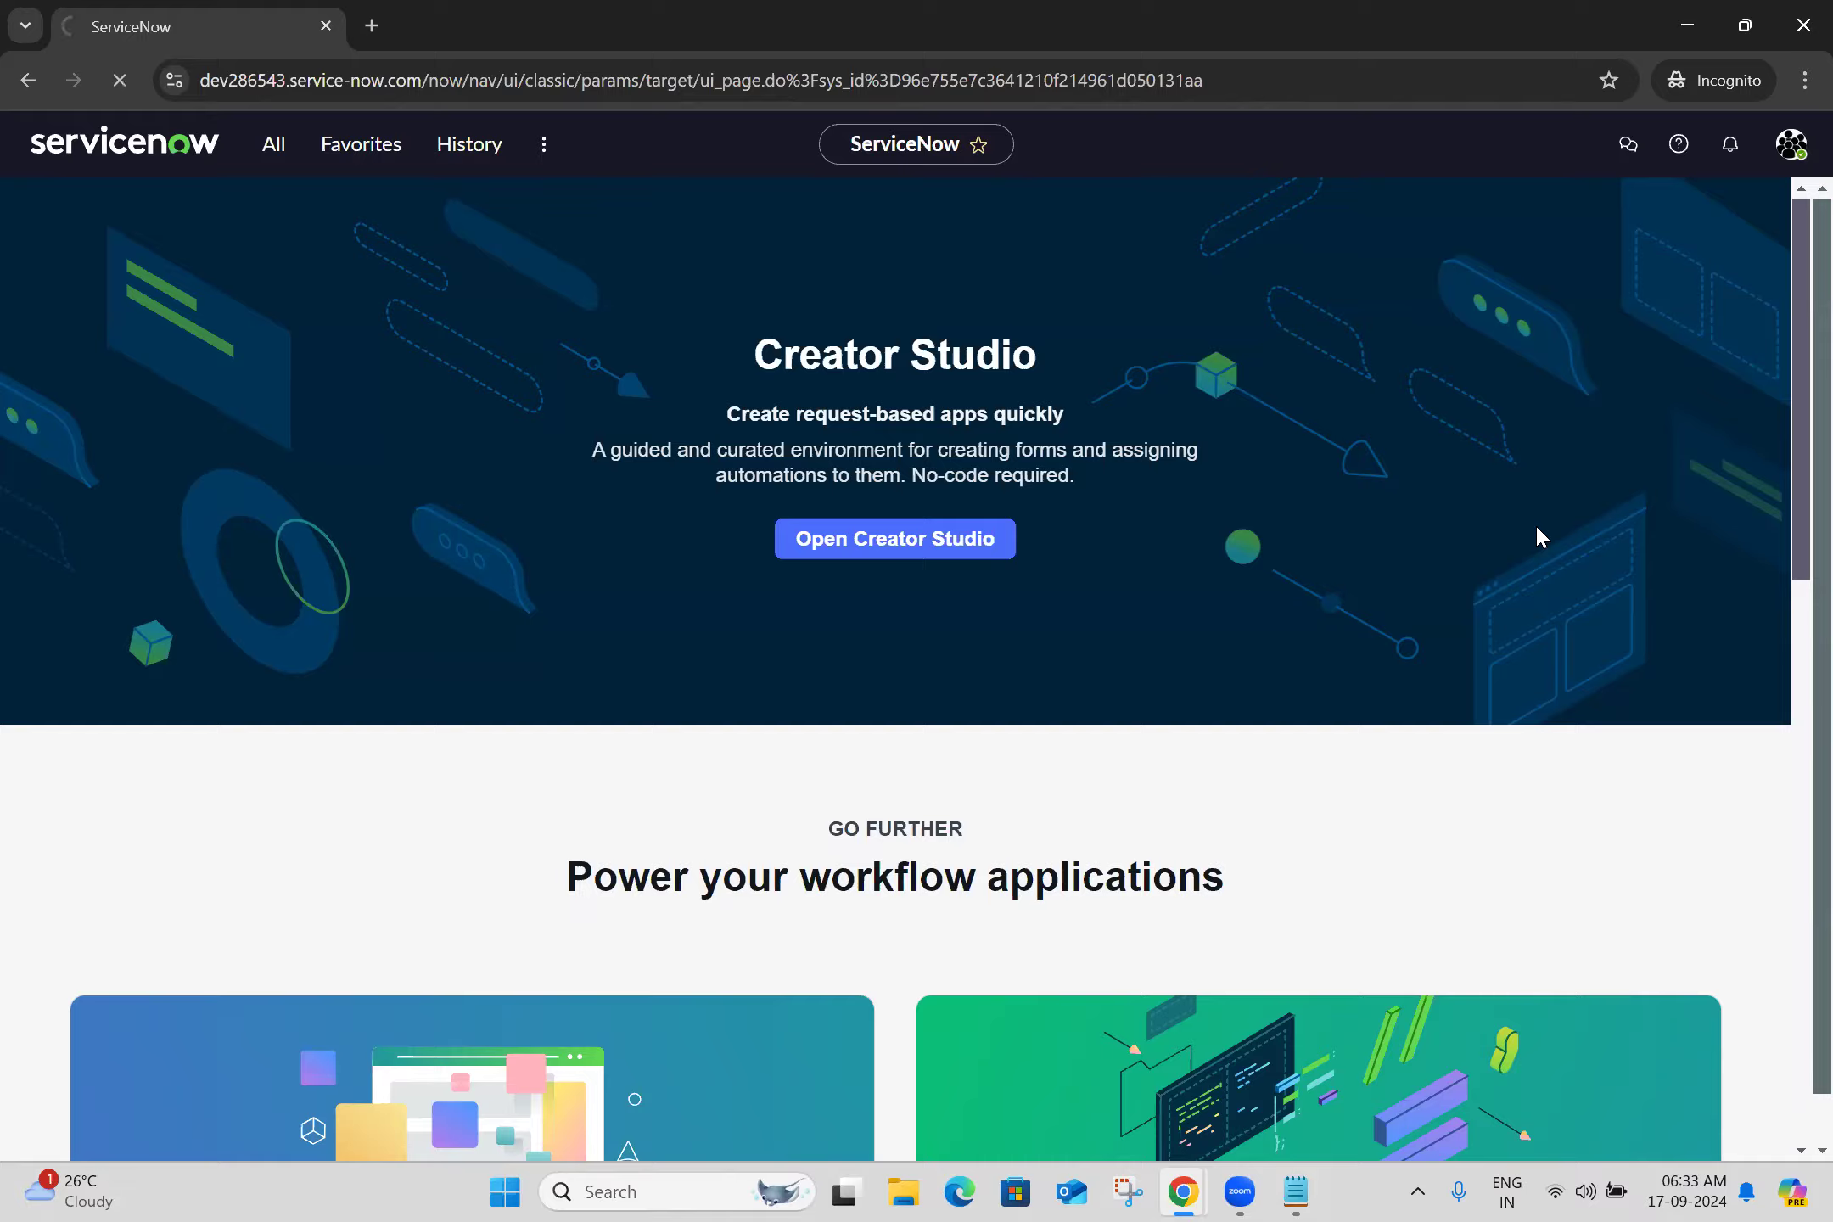
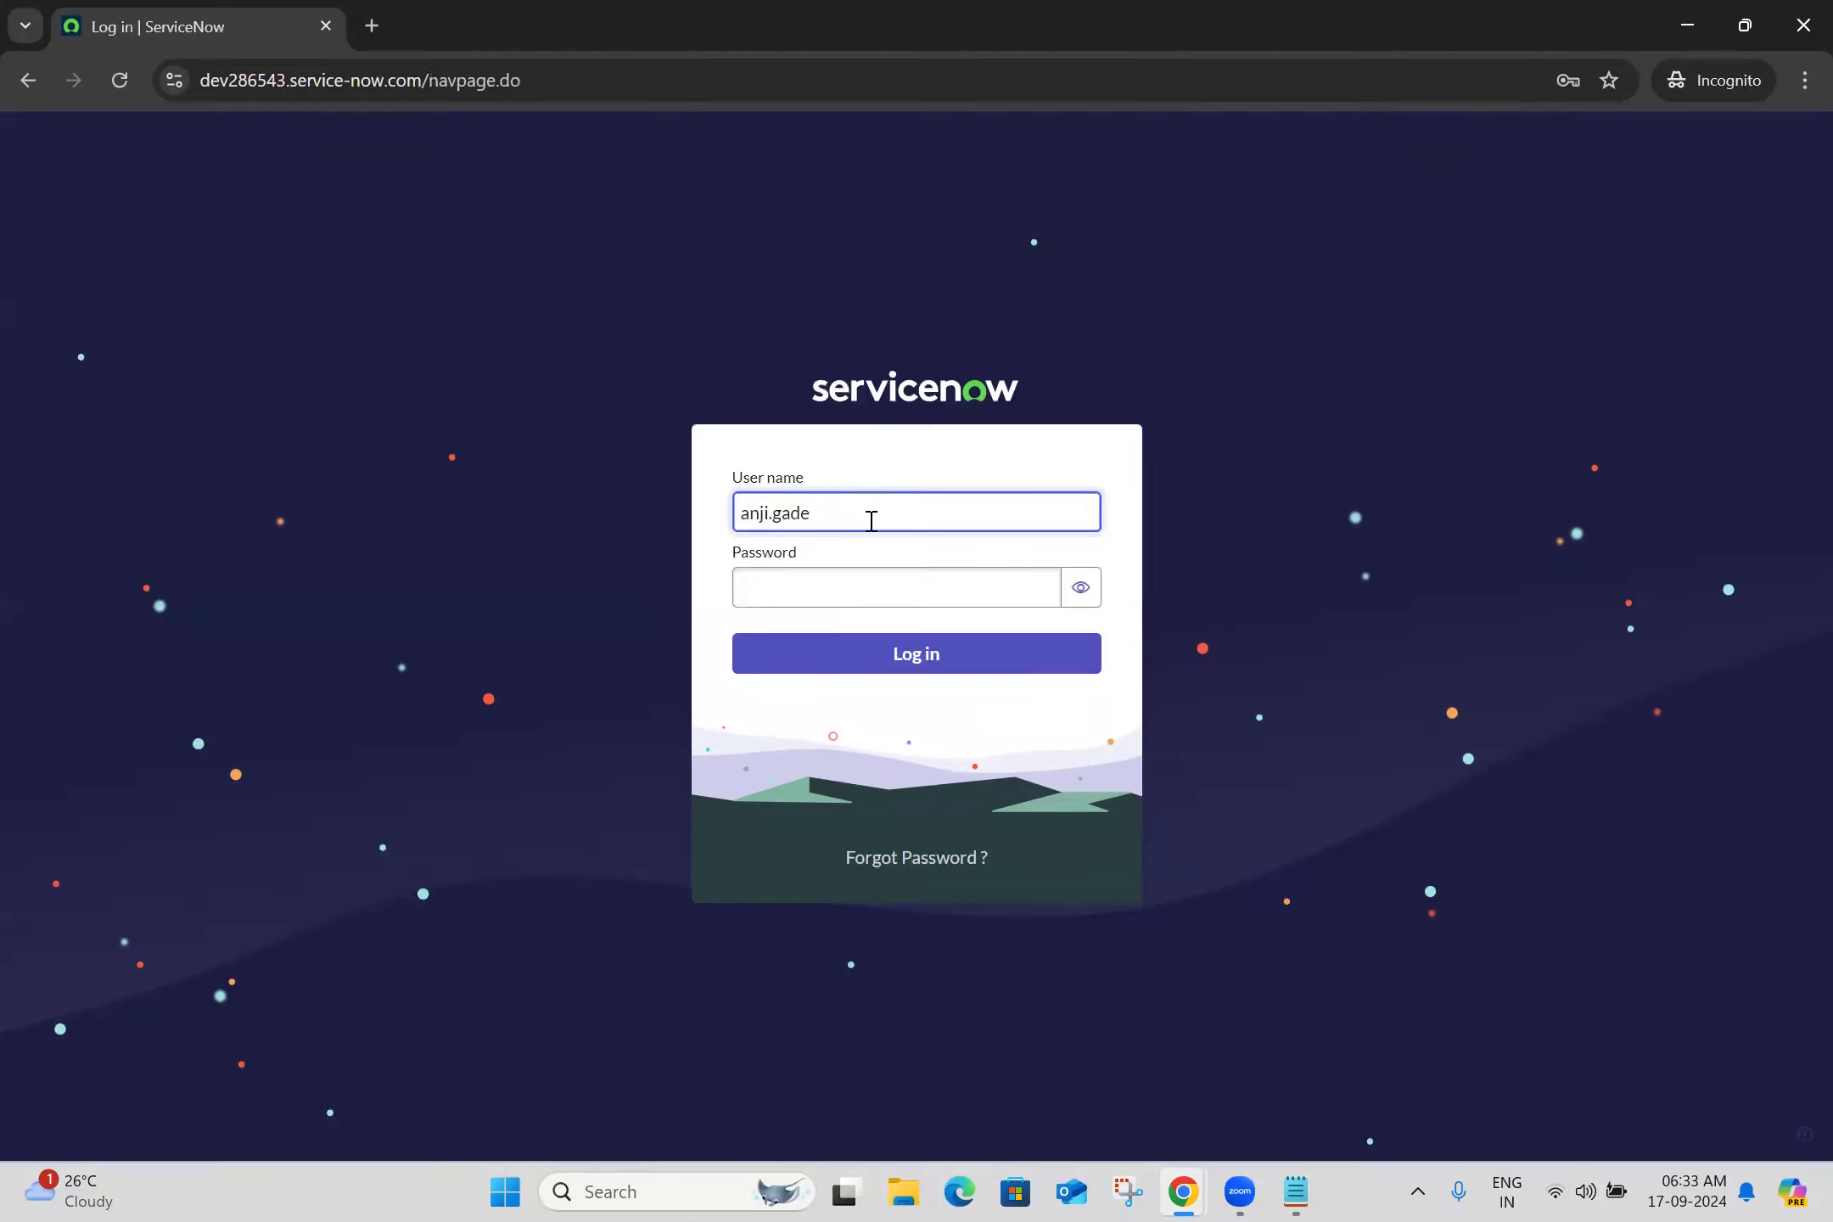
Log back in with the new user's name and the new password
left_click(886, 585)
type("•••••••")
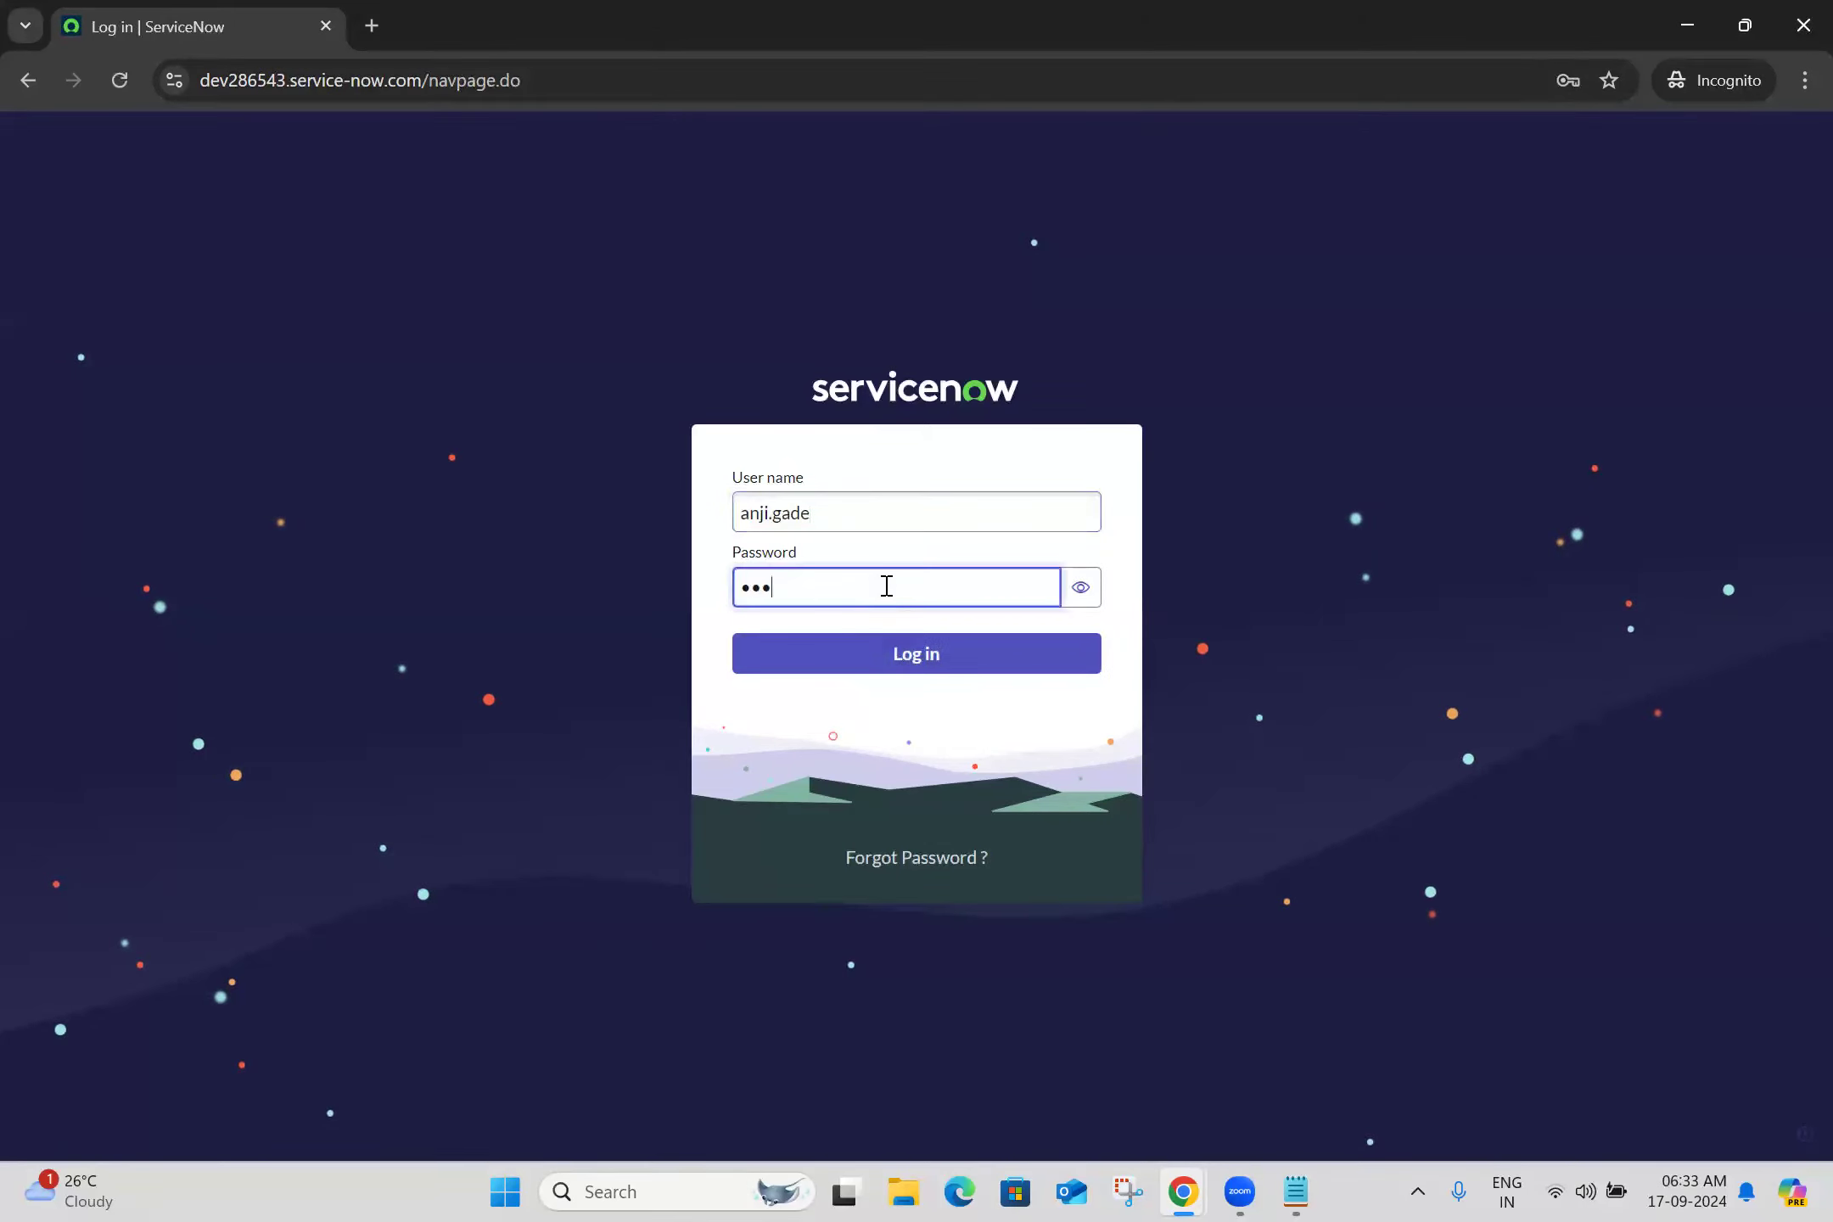
type("••••")
left_click(1095, 594)
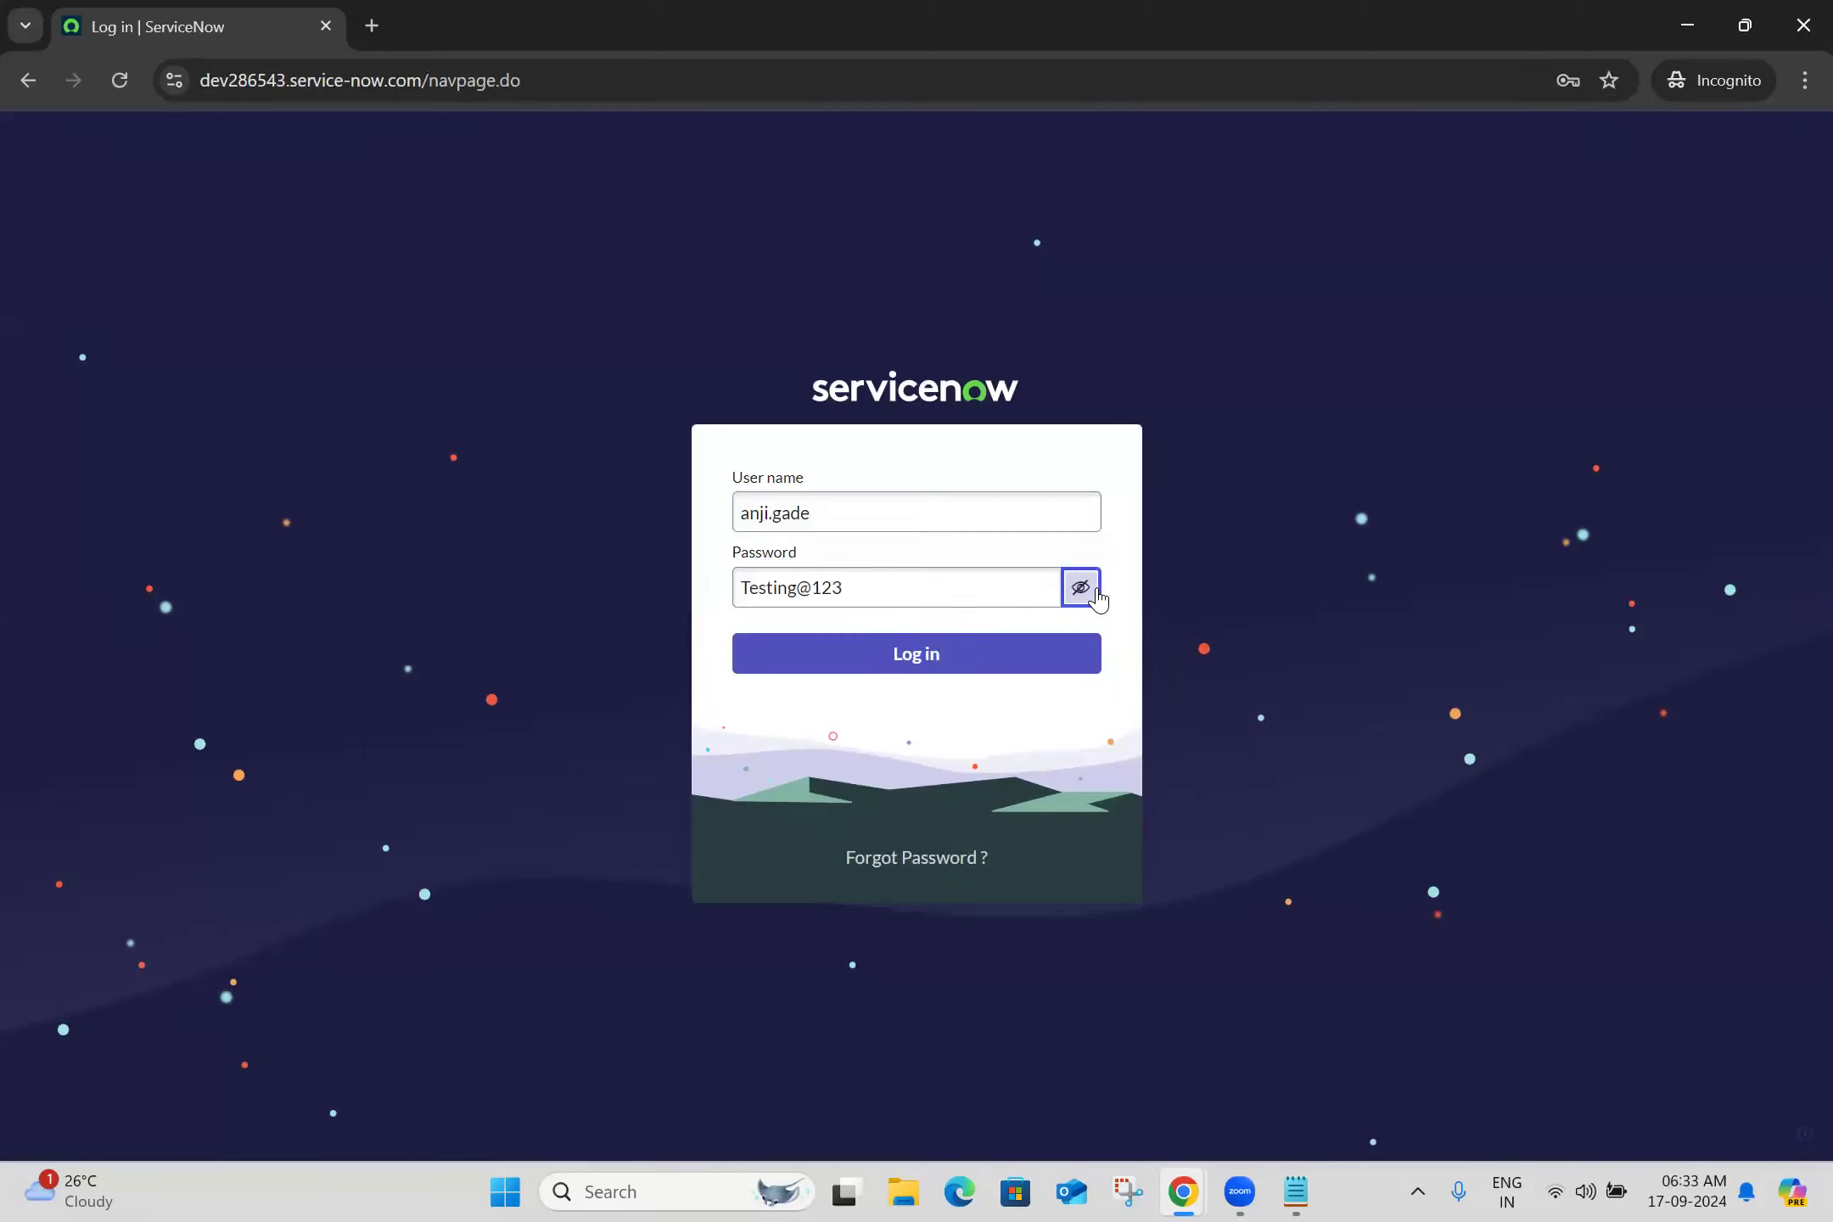
left_click(905, 655)
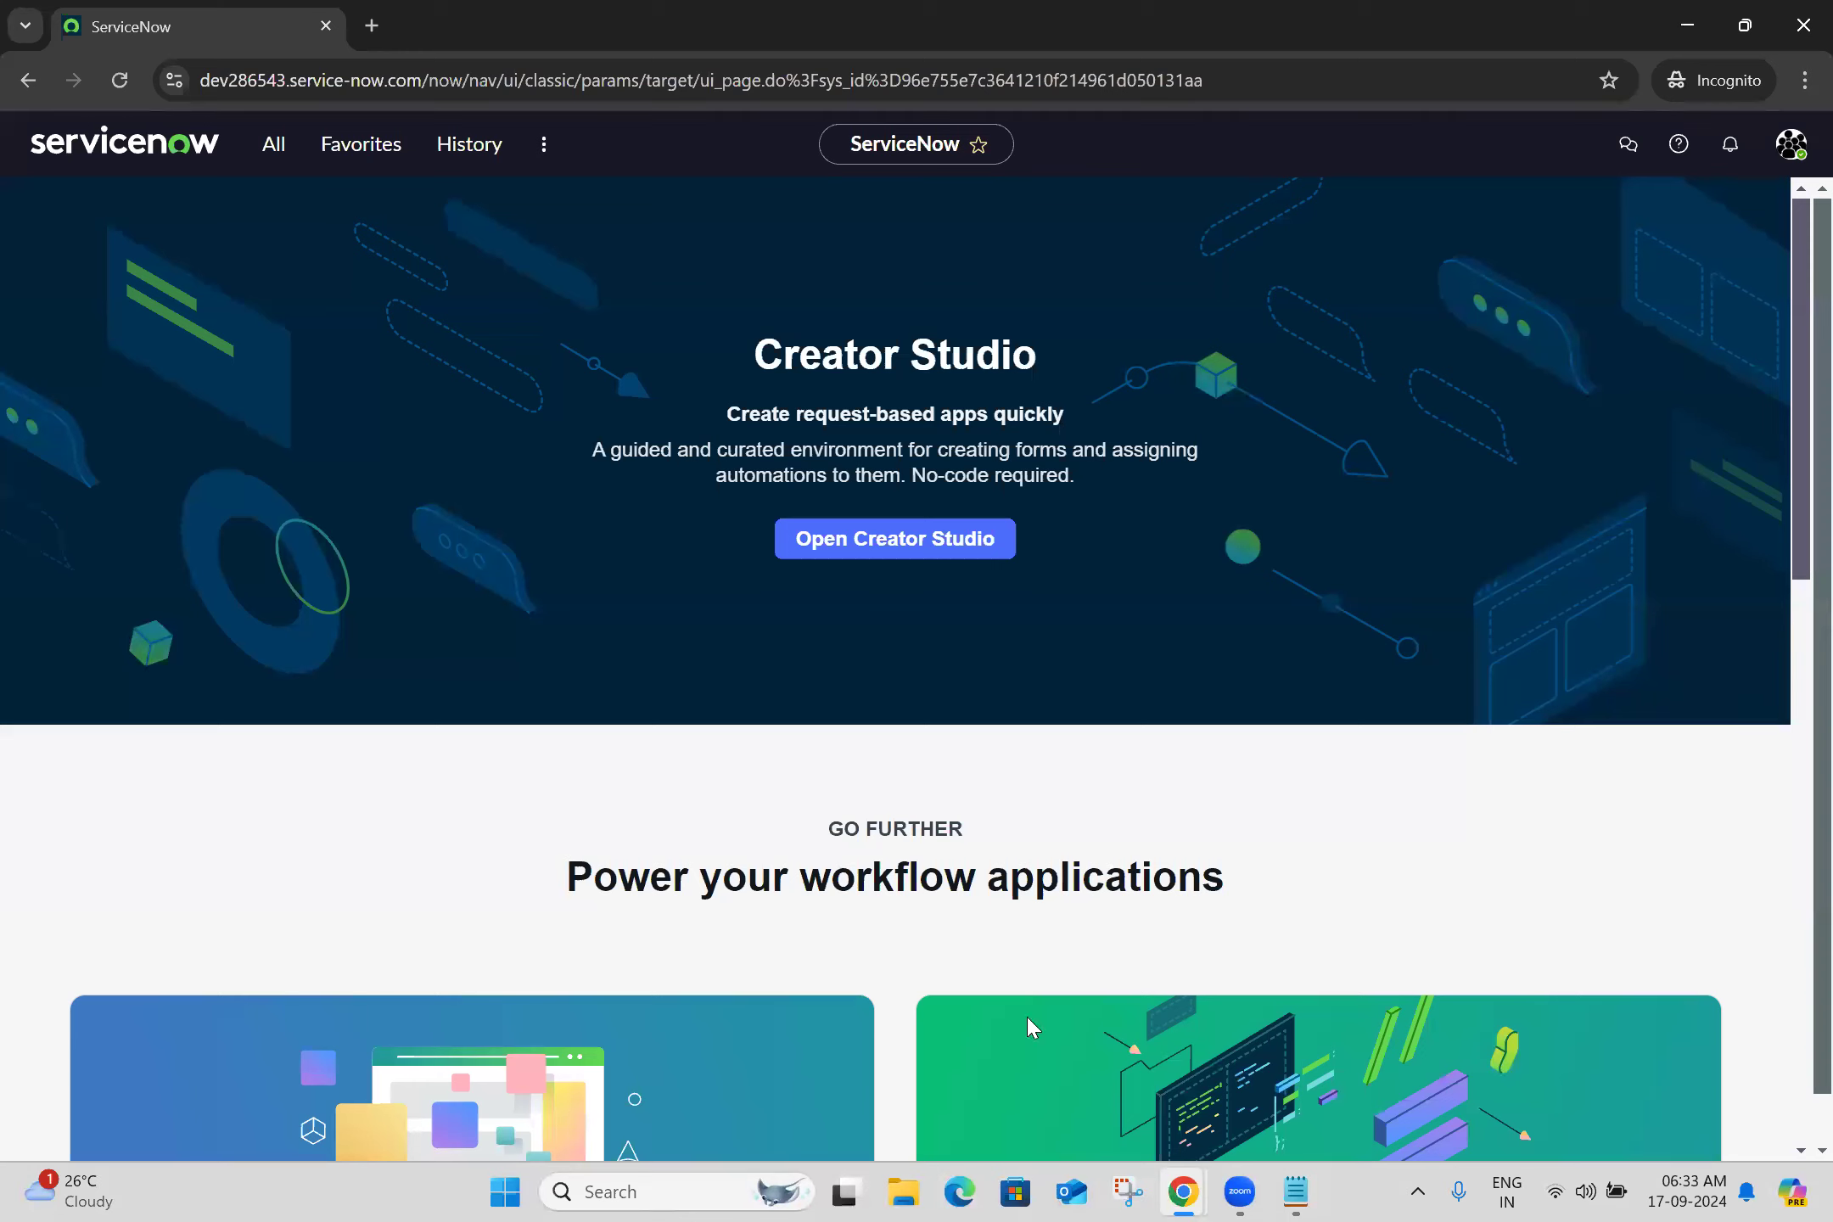
key("alt+Tab")
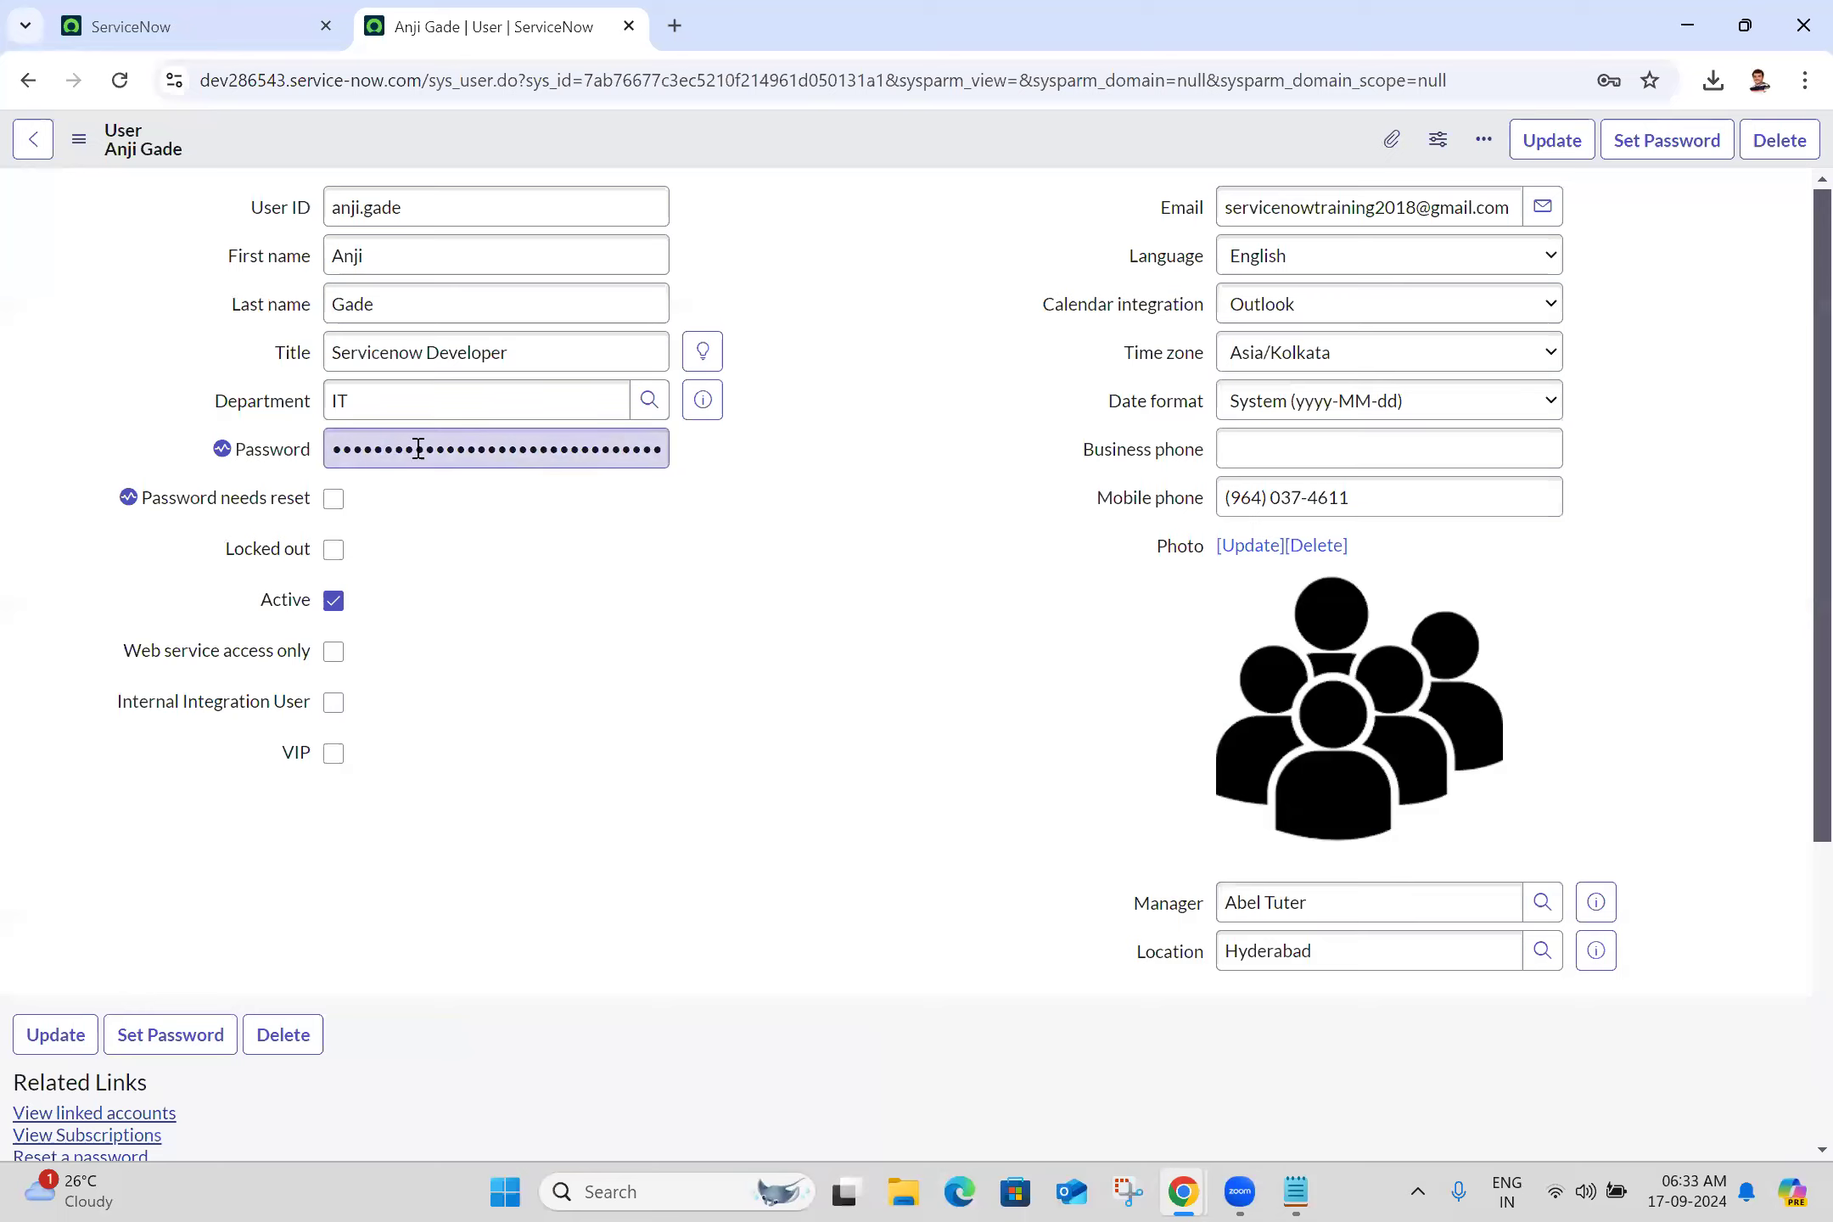
In the administrator's window, save the user record from the Additional actions menu
mouse_move(219, 449)
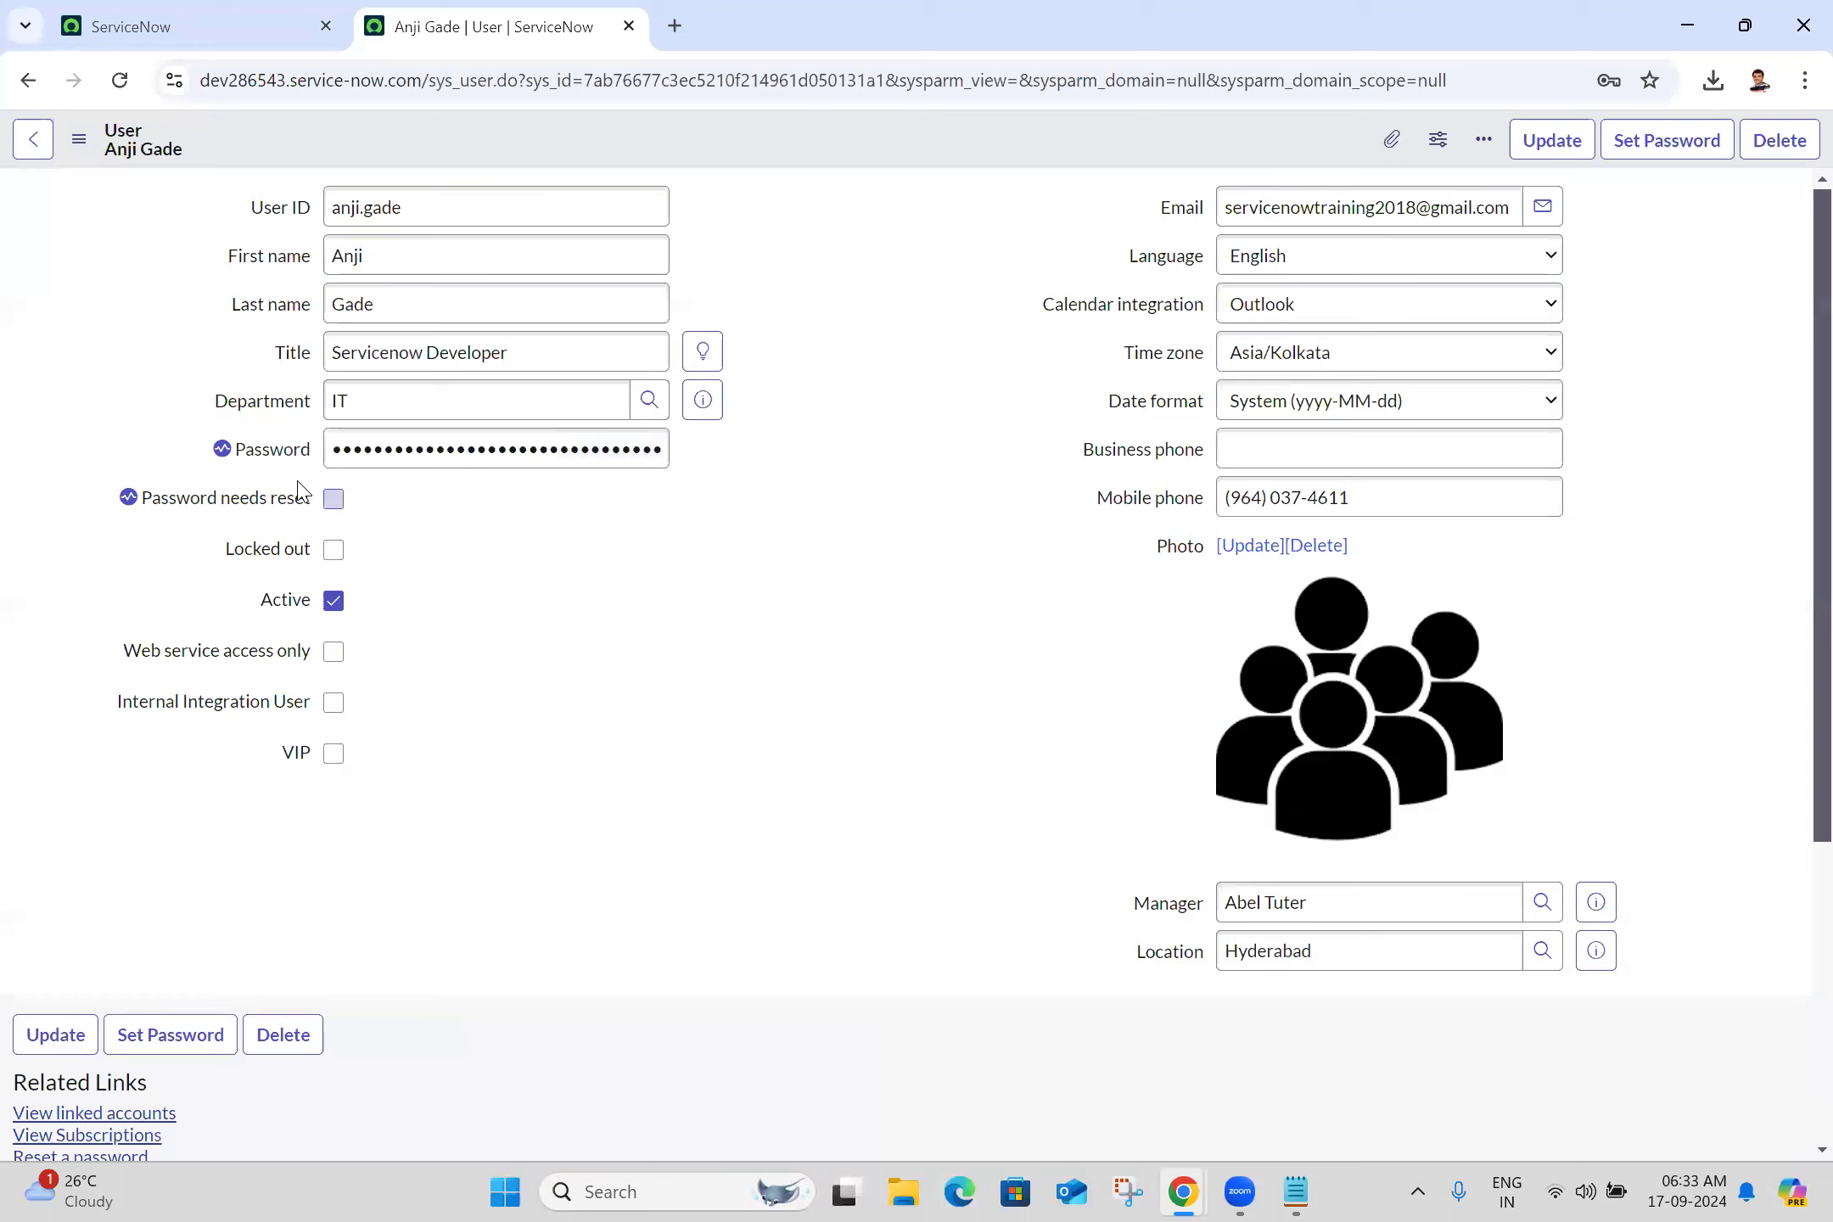
mouse_move(153, 513)
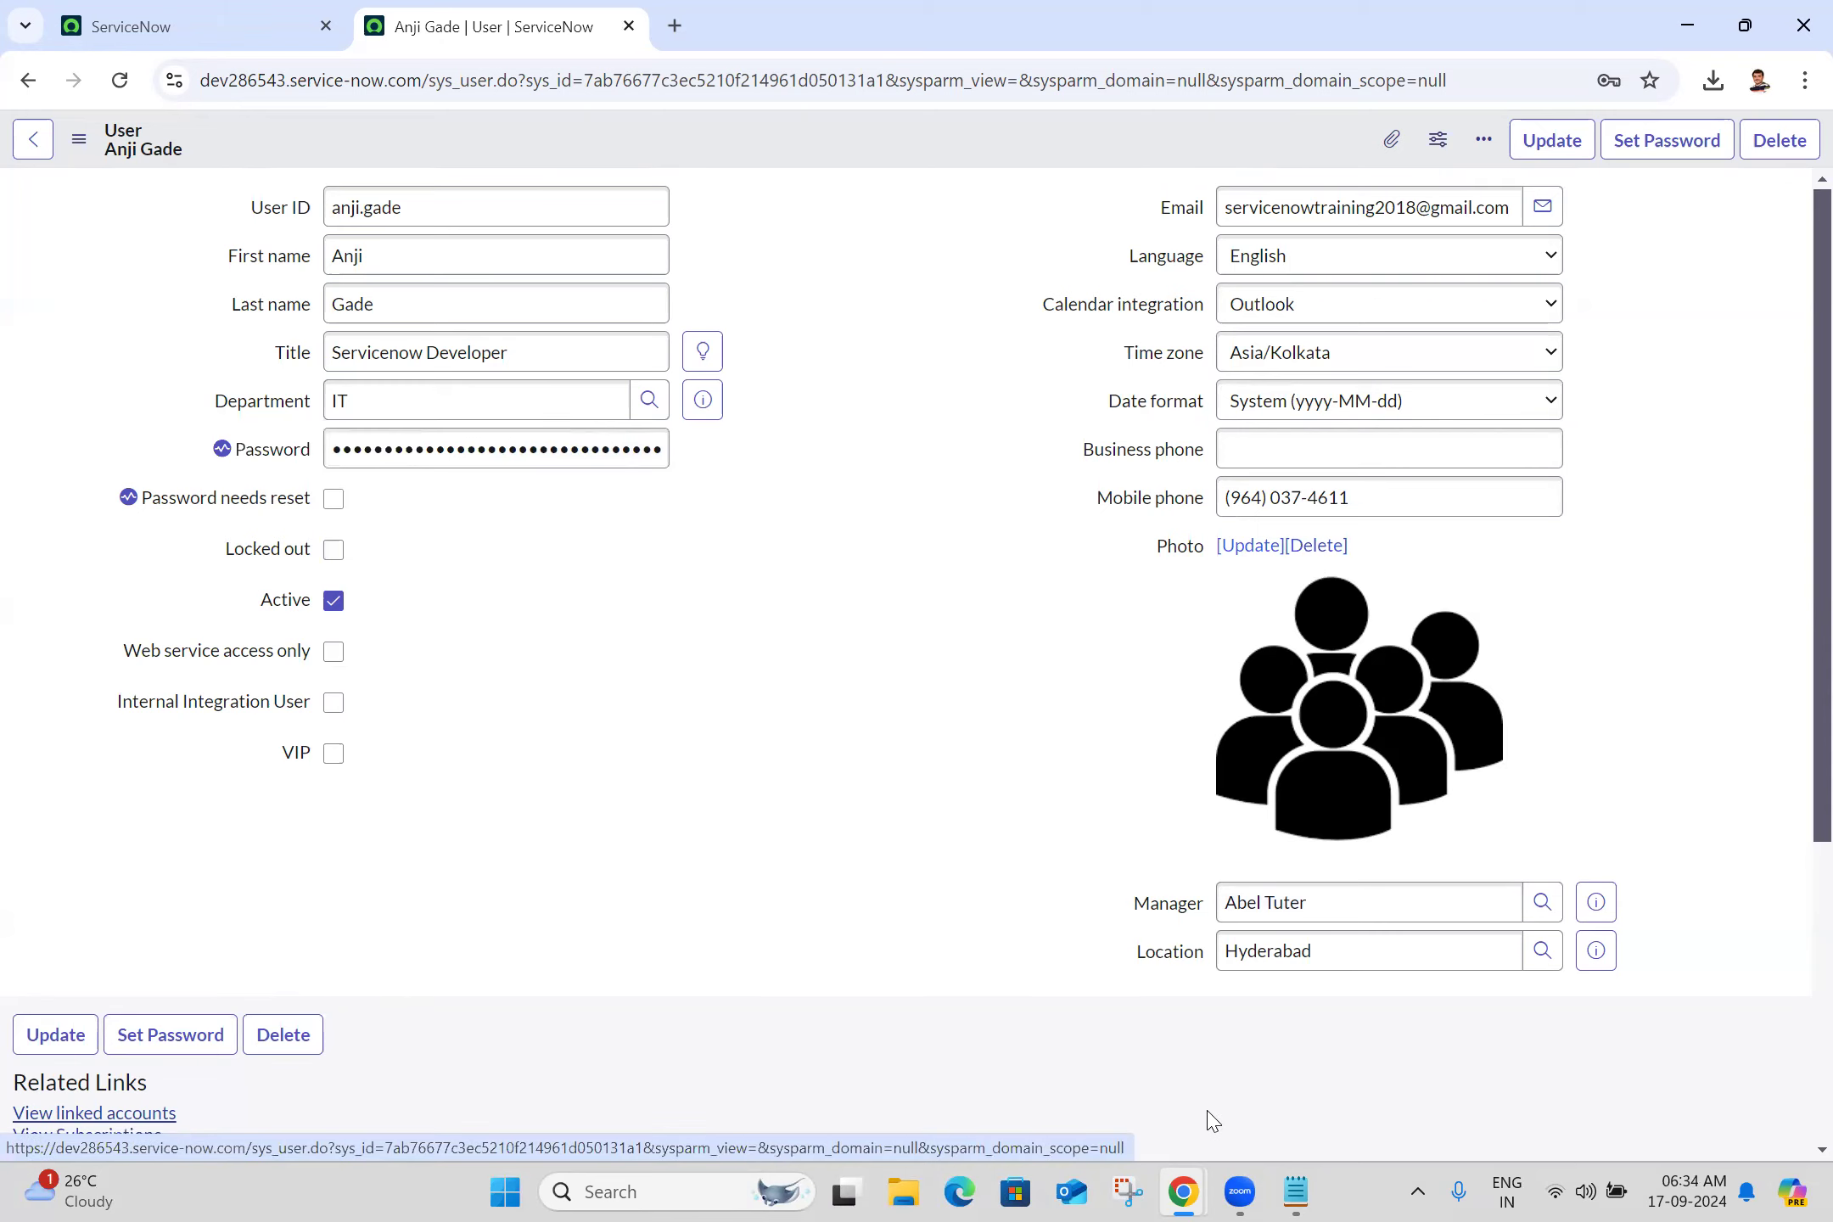
left_click(1326, 983)
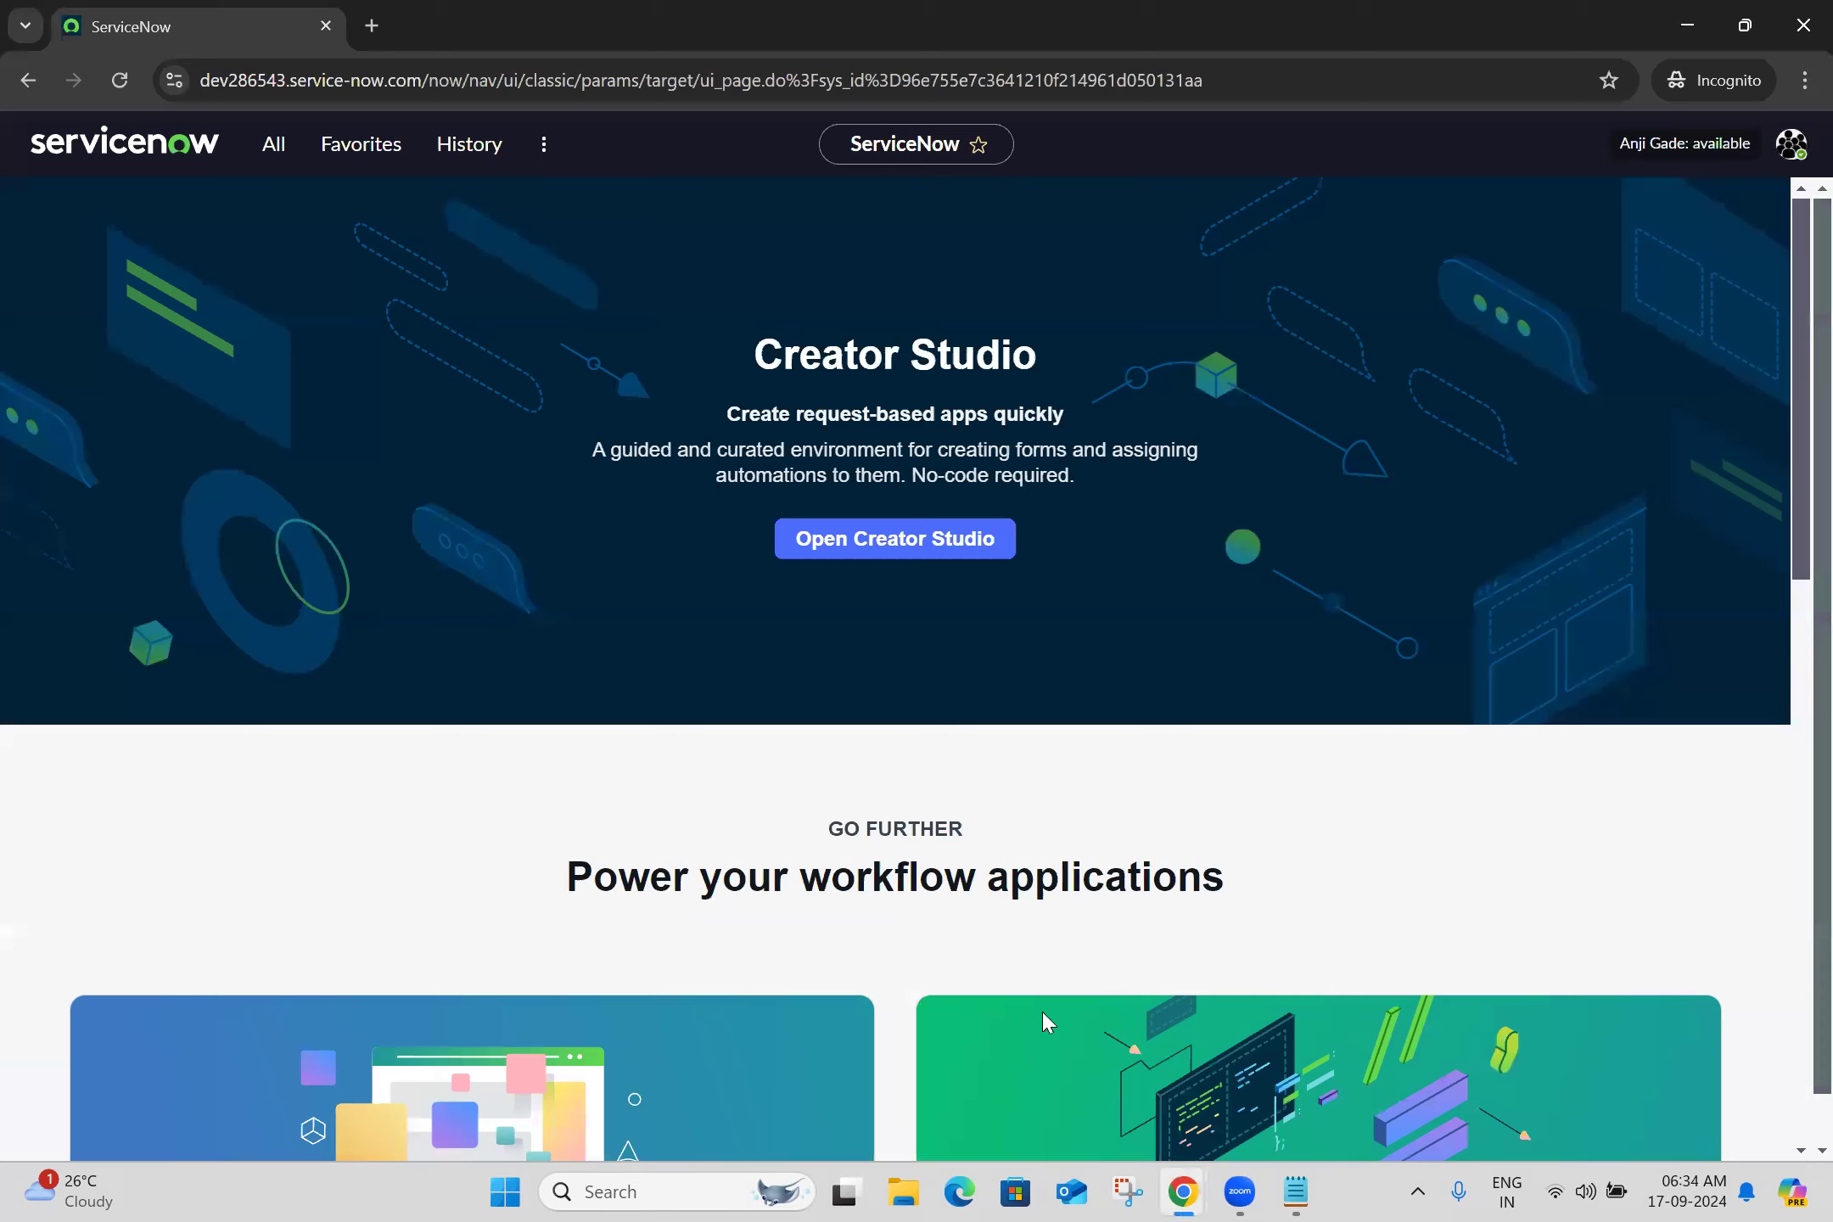
key("alt+Tab")
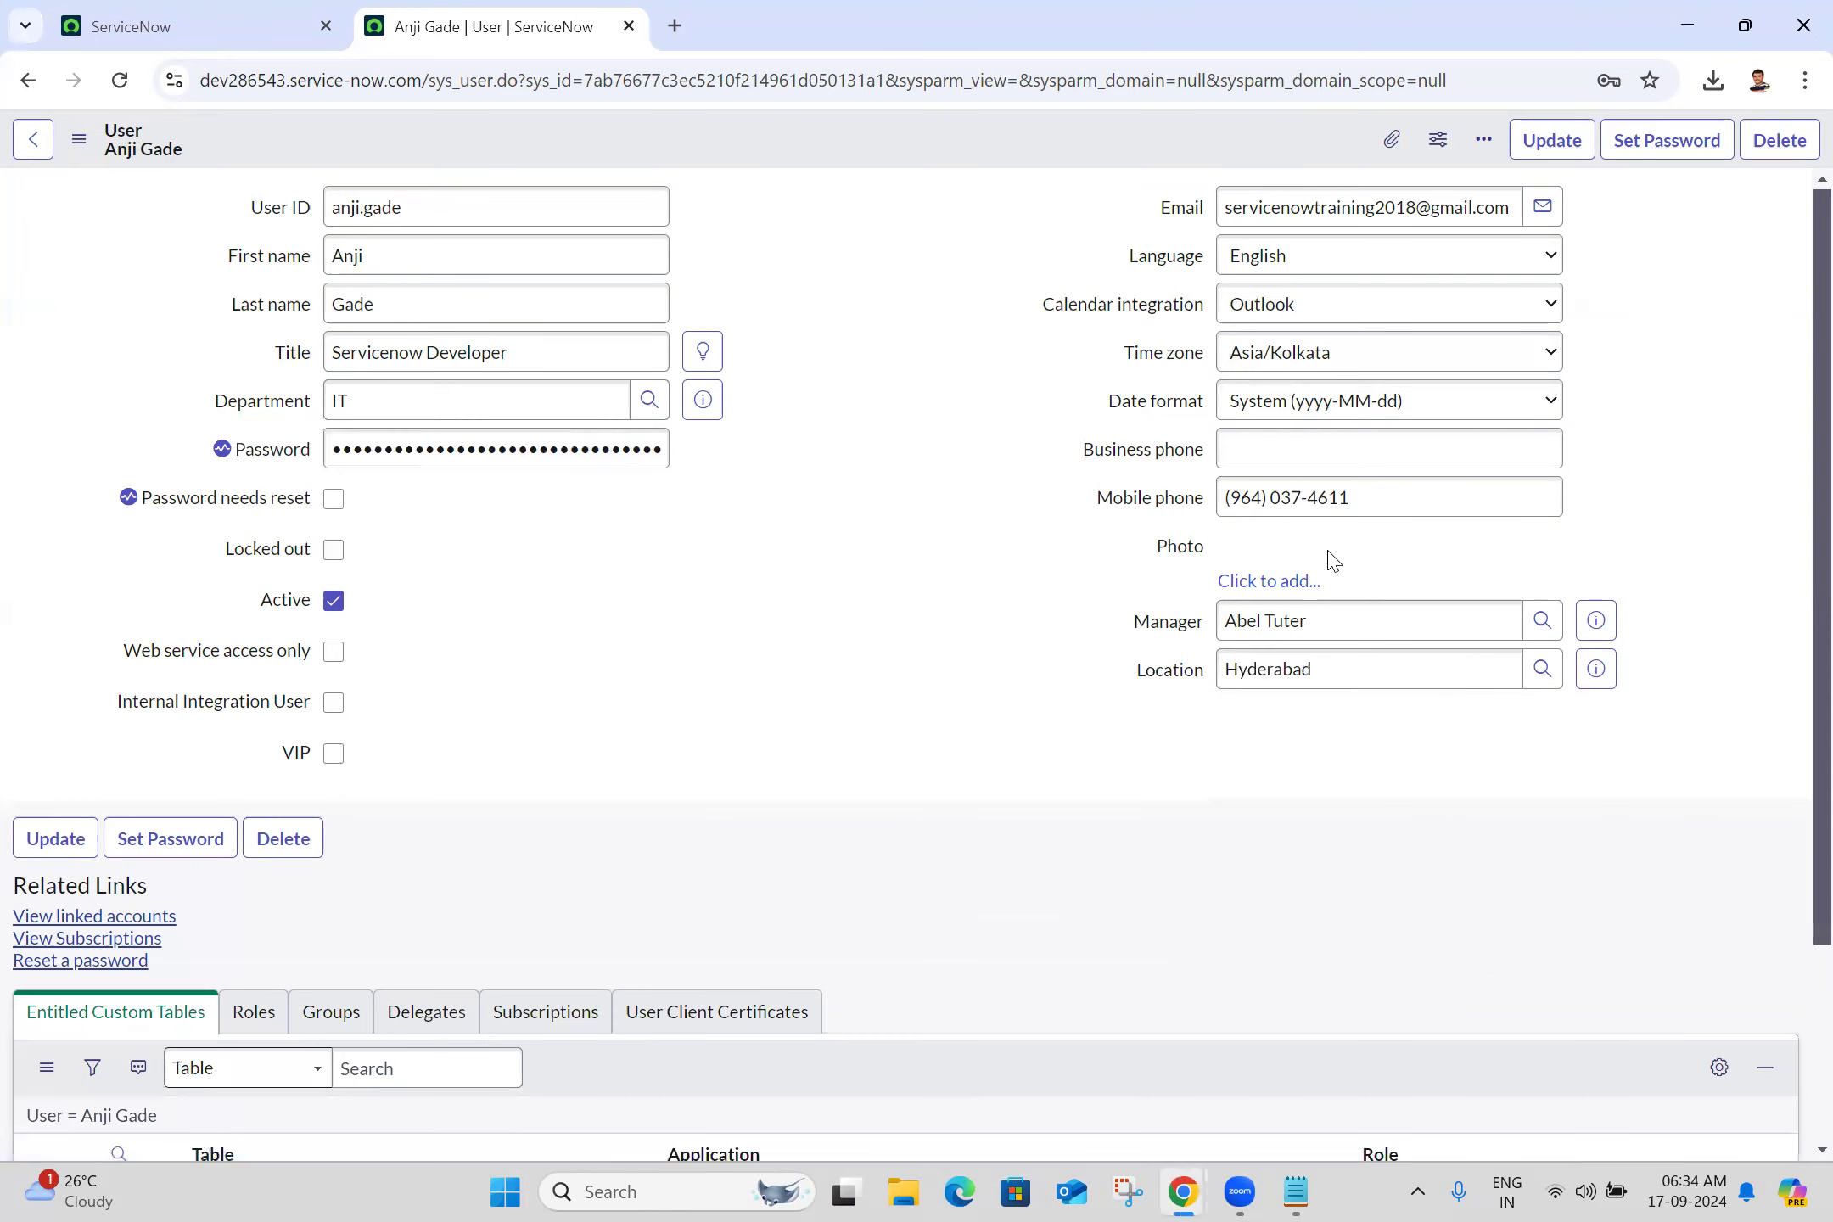
left_click(79, 138)
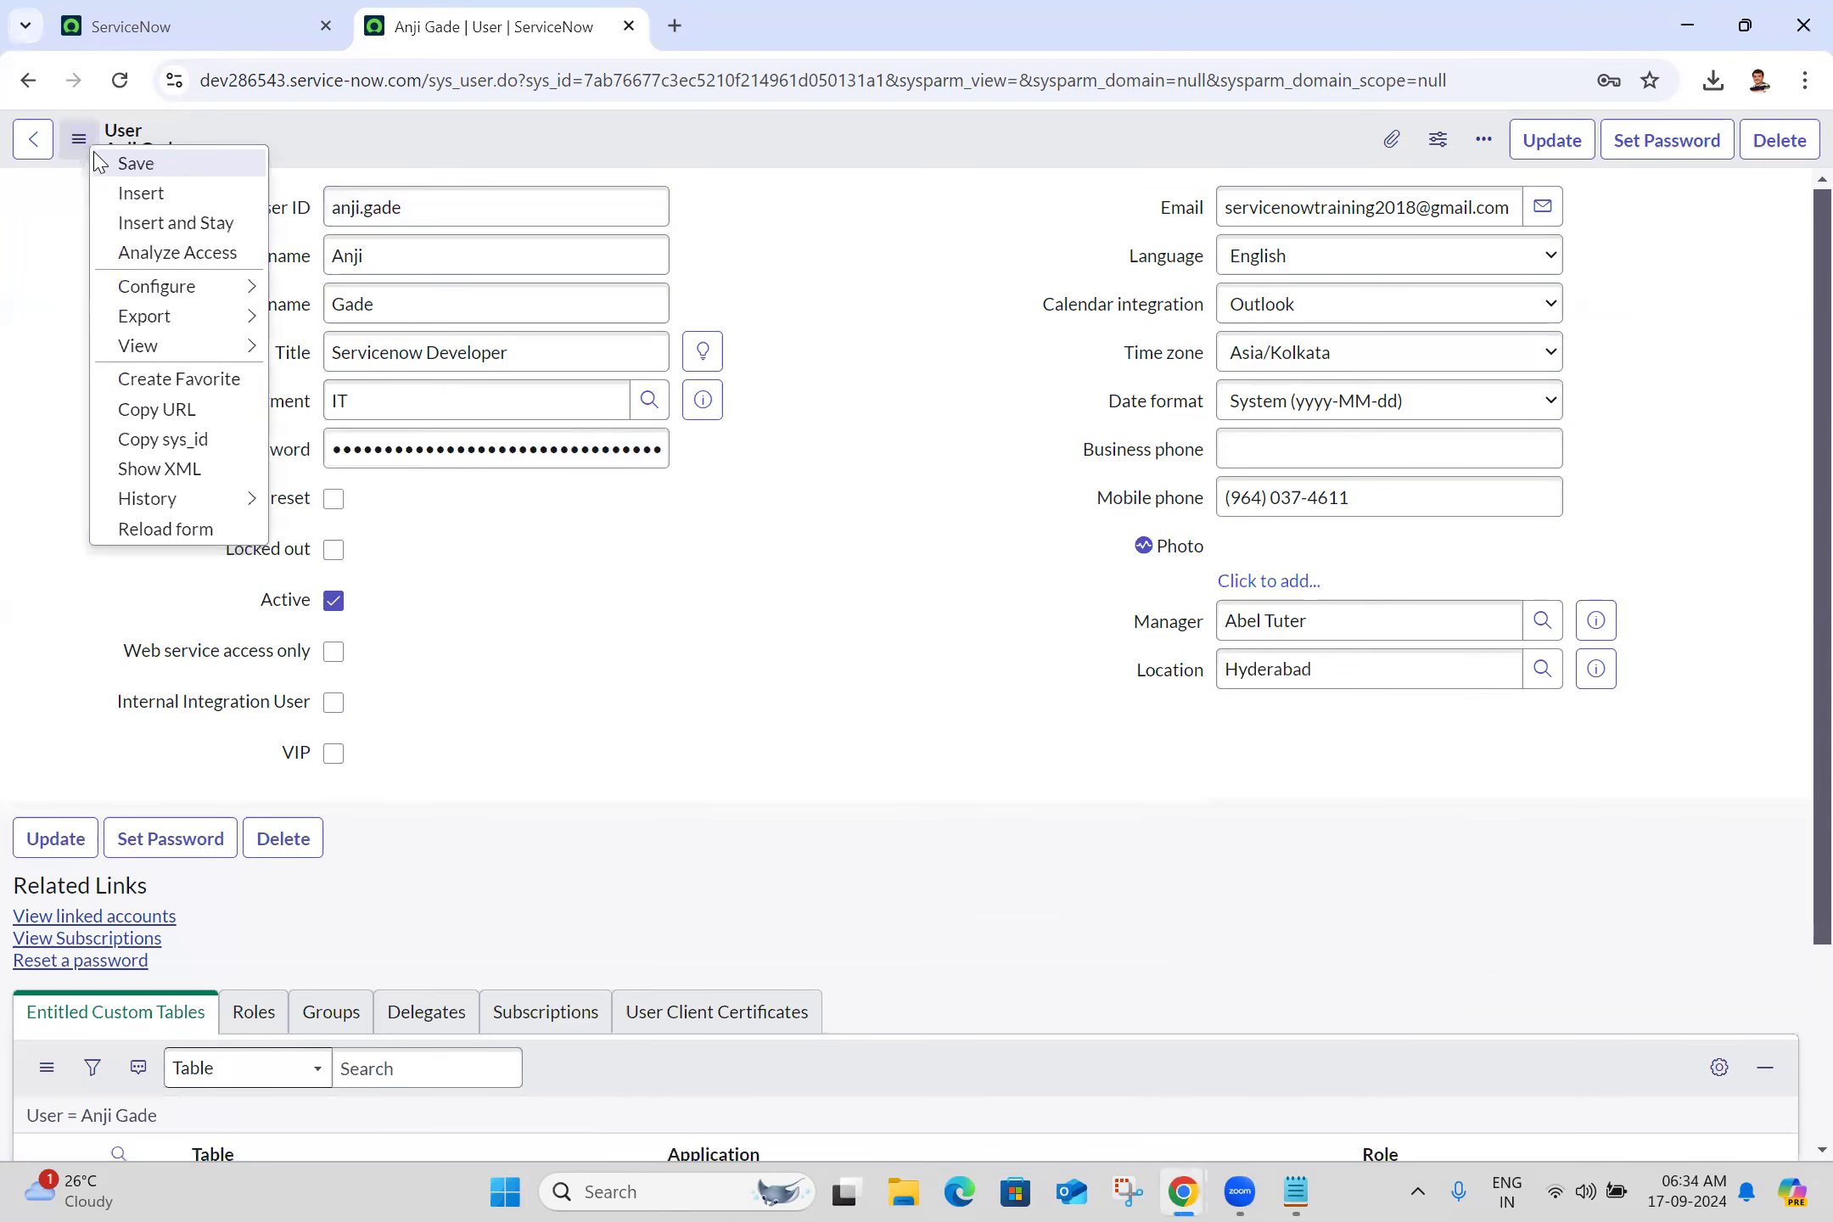
left_click(135, 164)
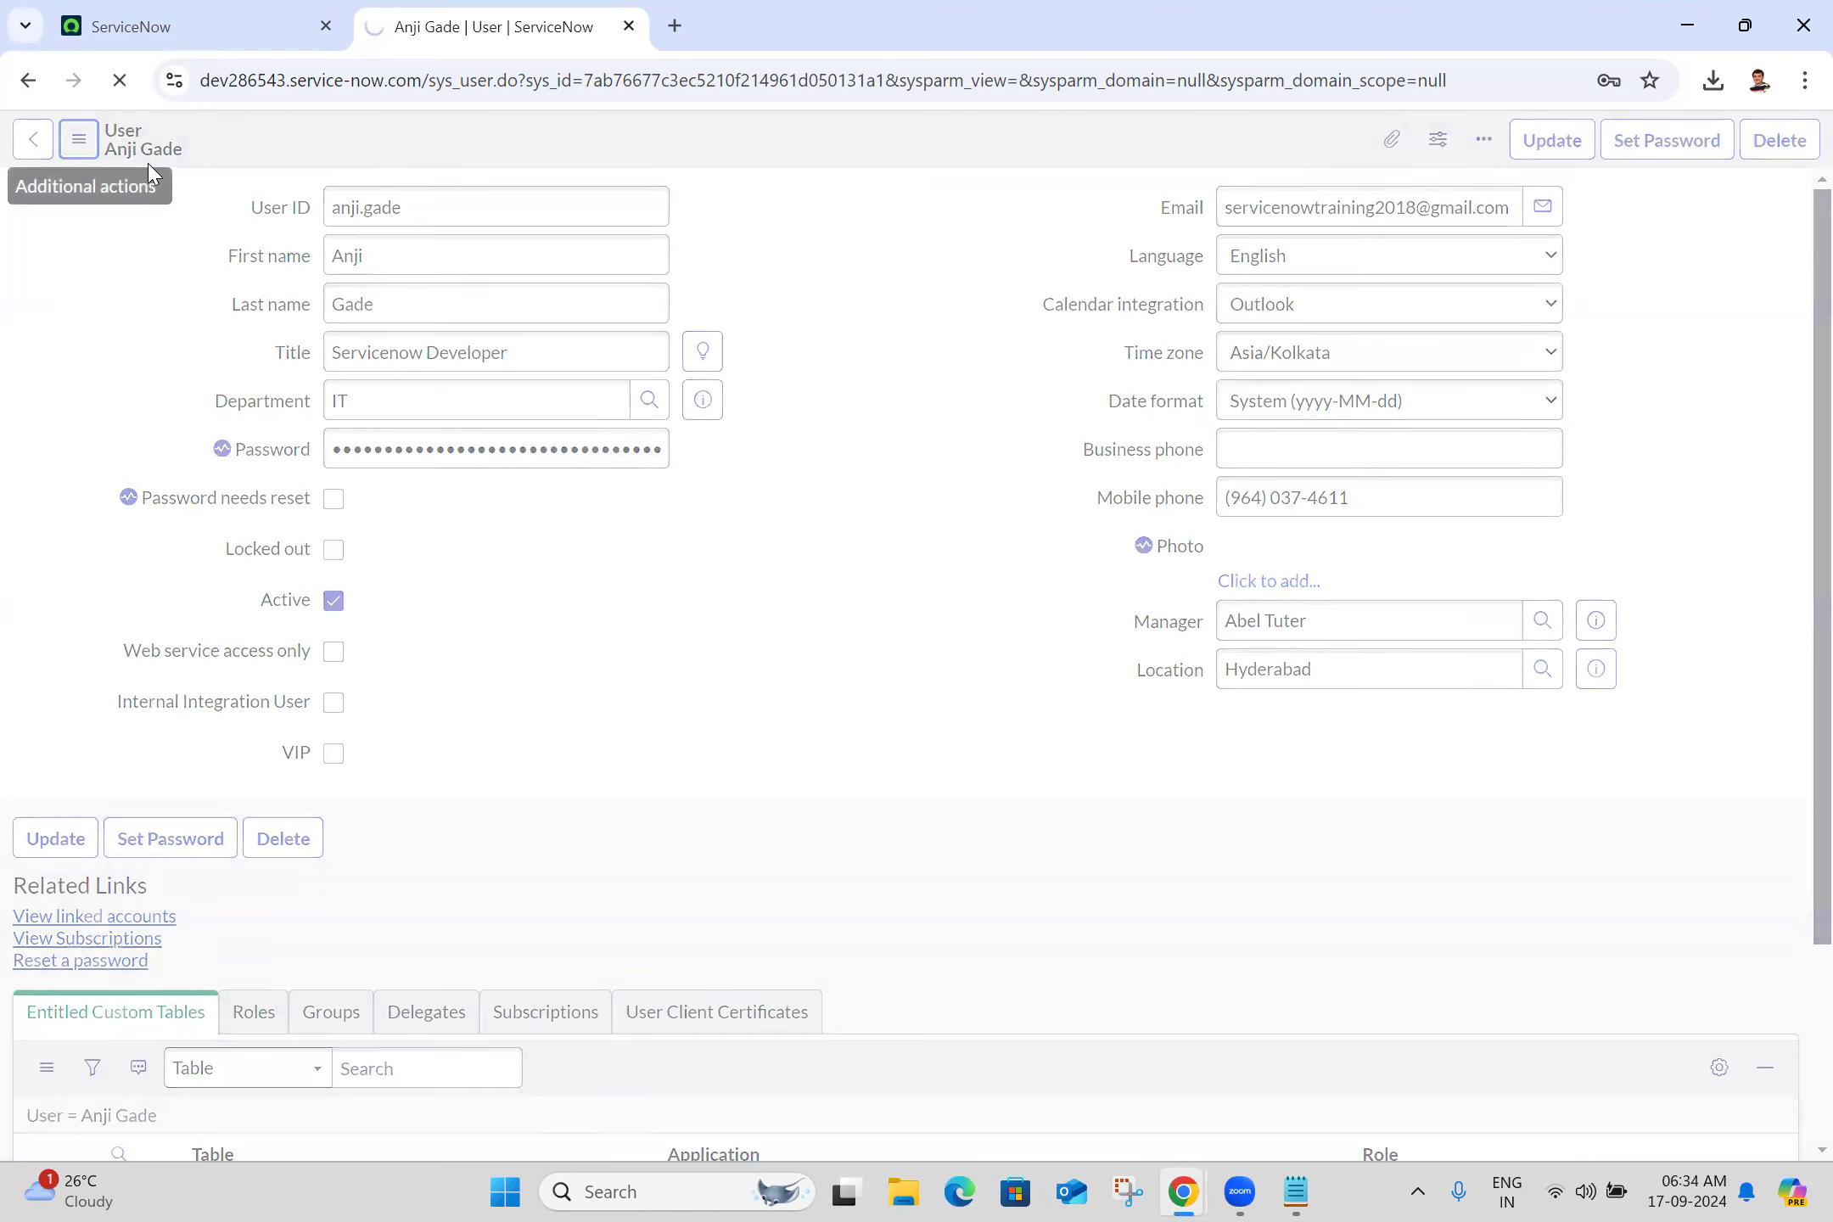
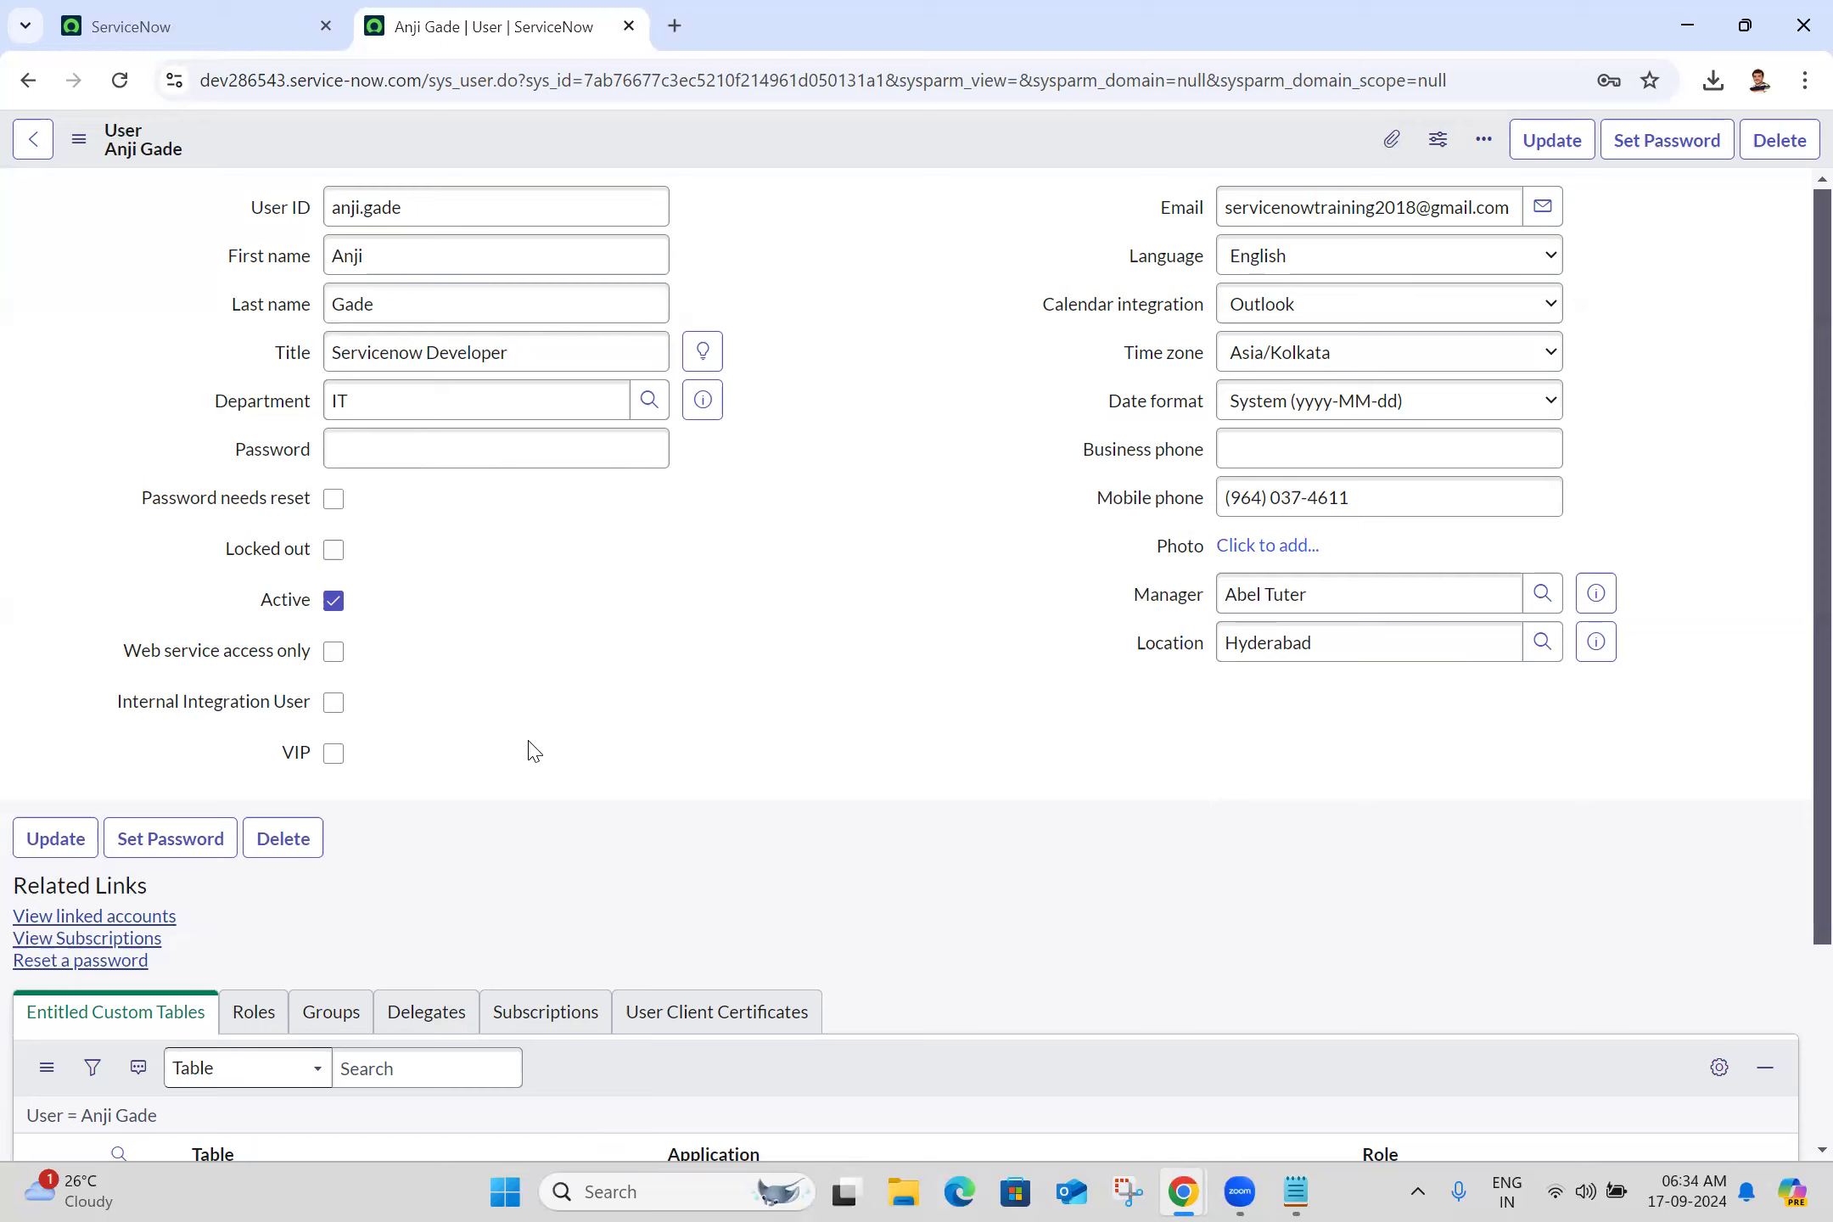
Tick Locked out on the user's record, sign out of the private window, and save the record
left_click(333, 550)
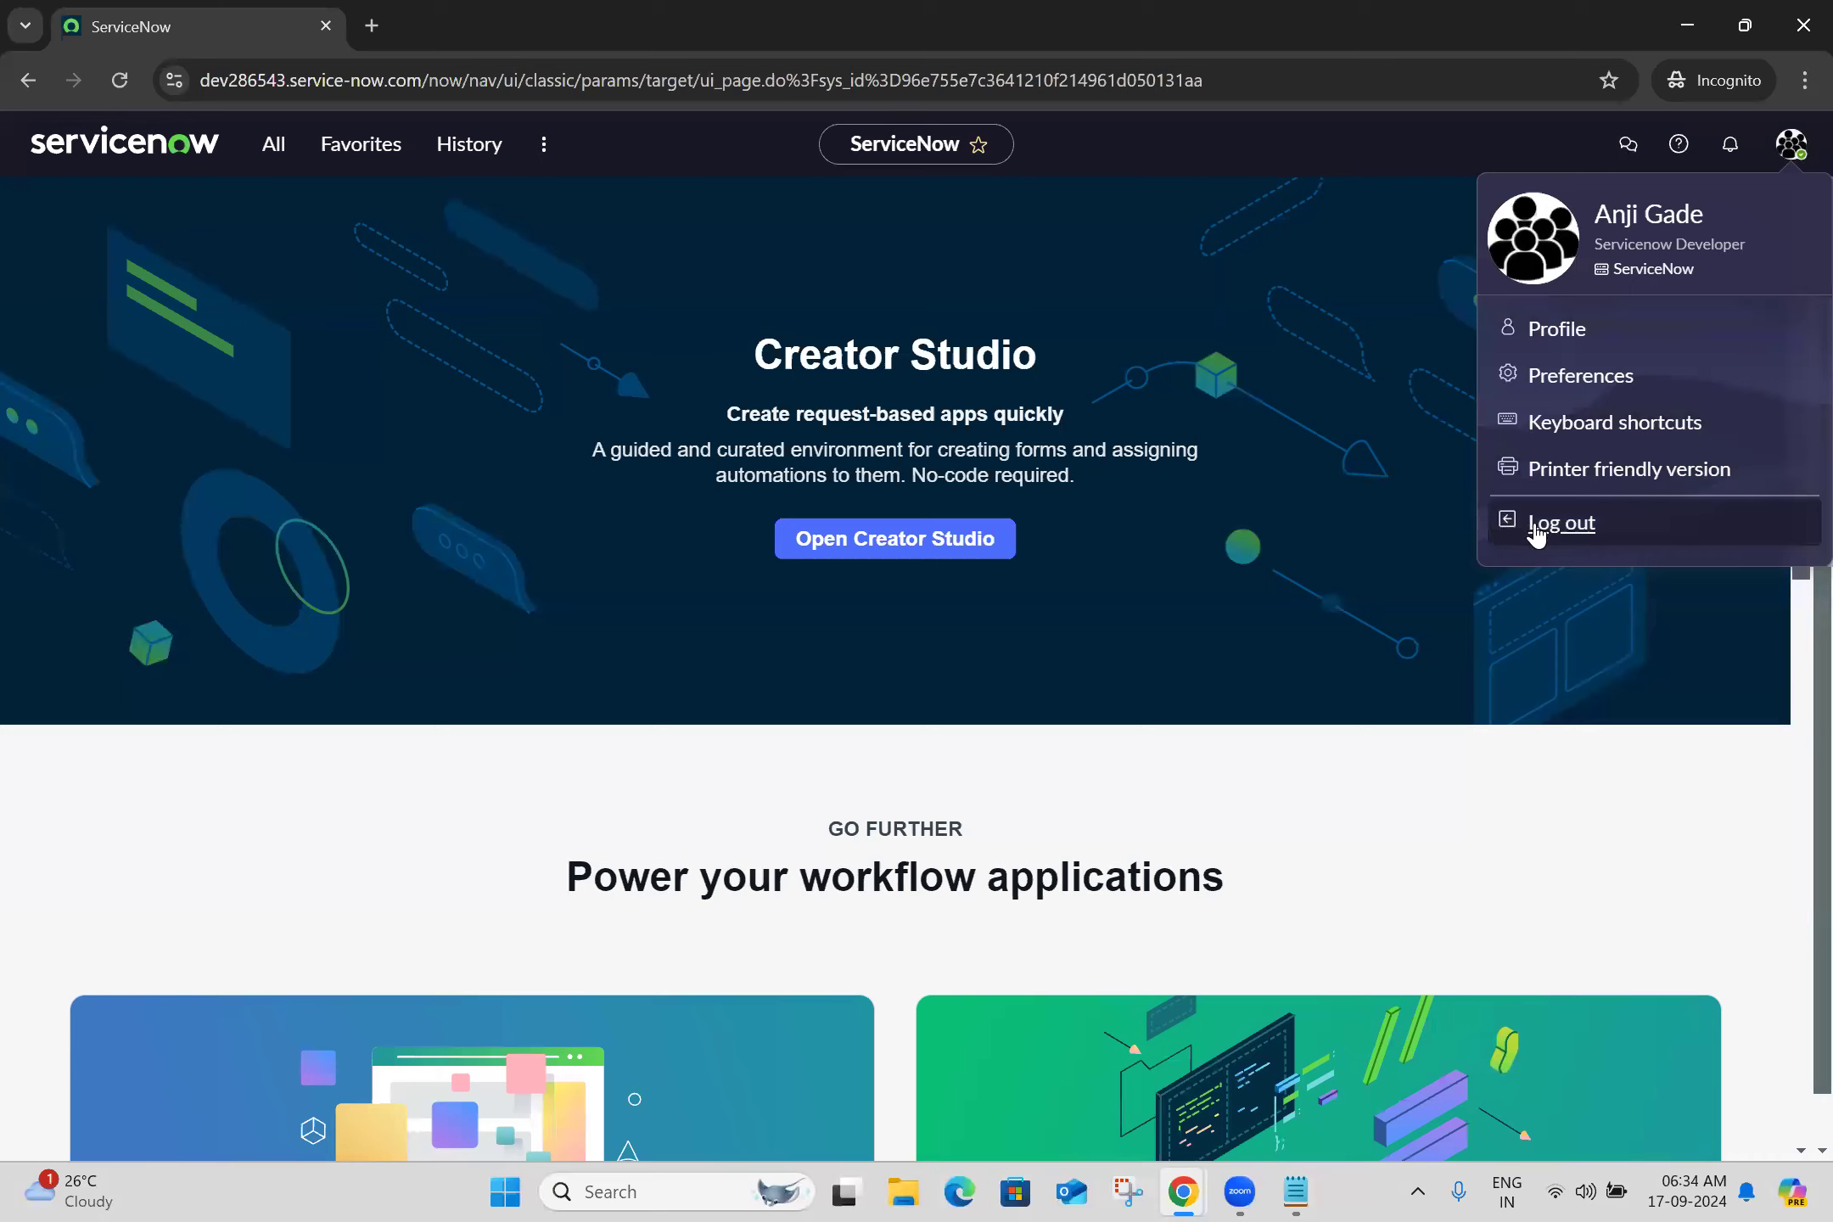
left_click(1532, 523)
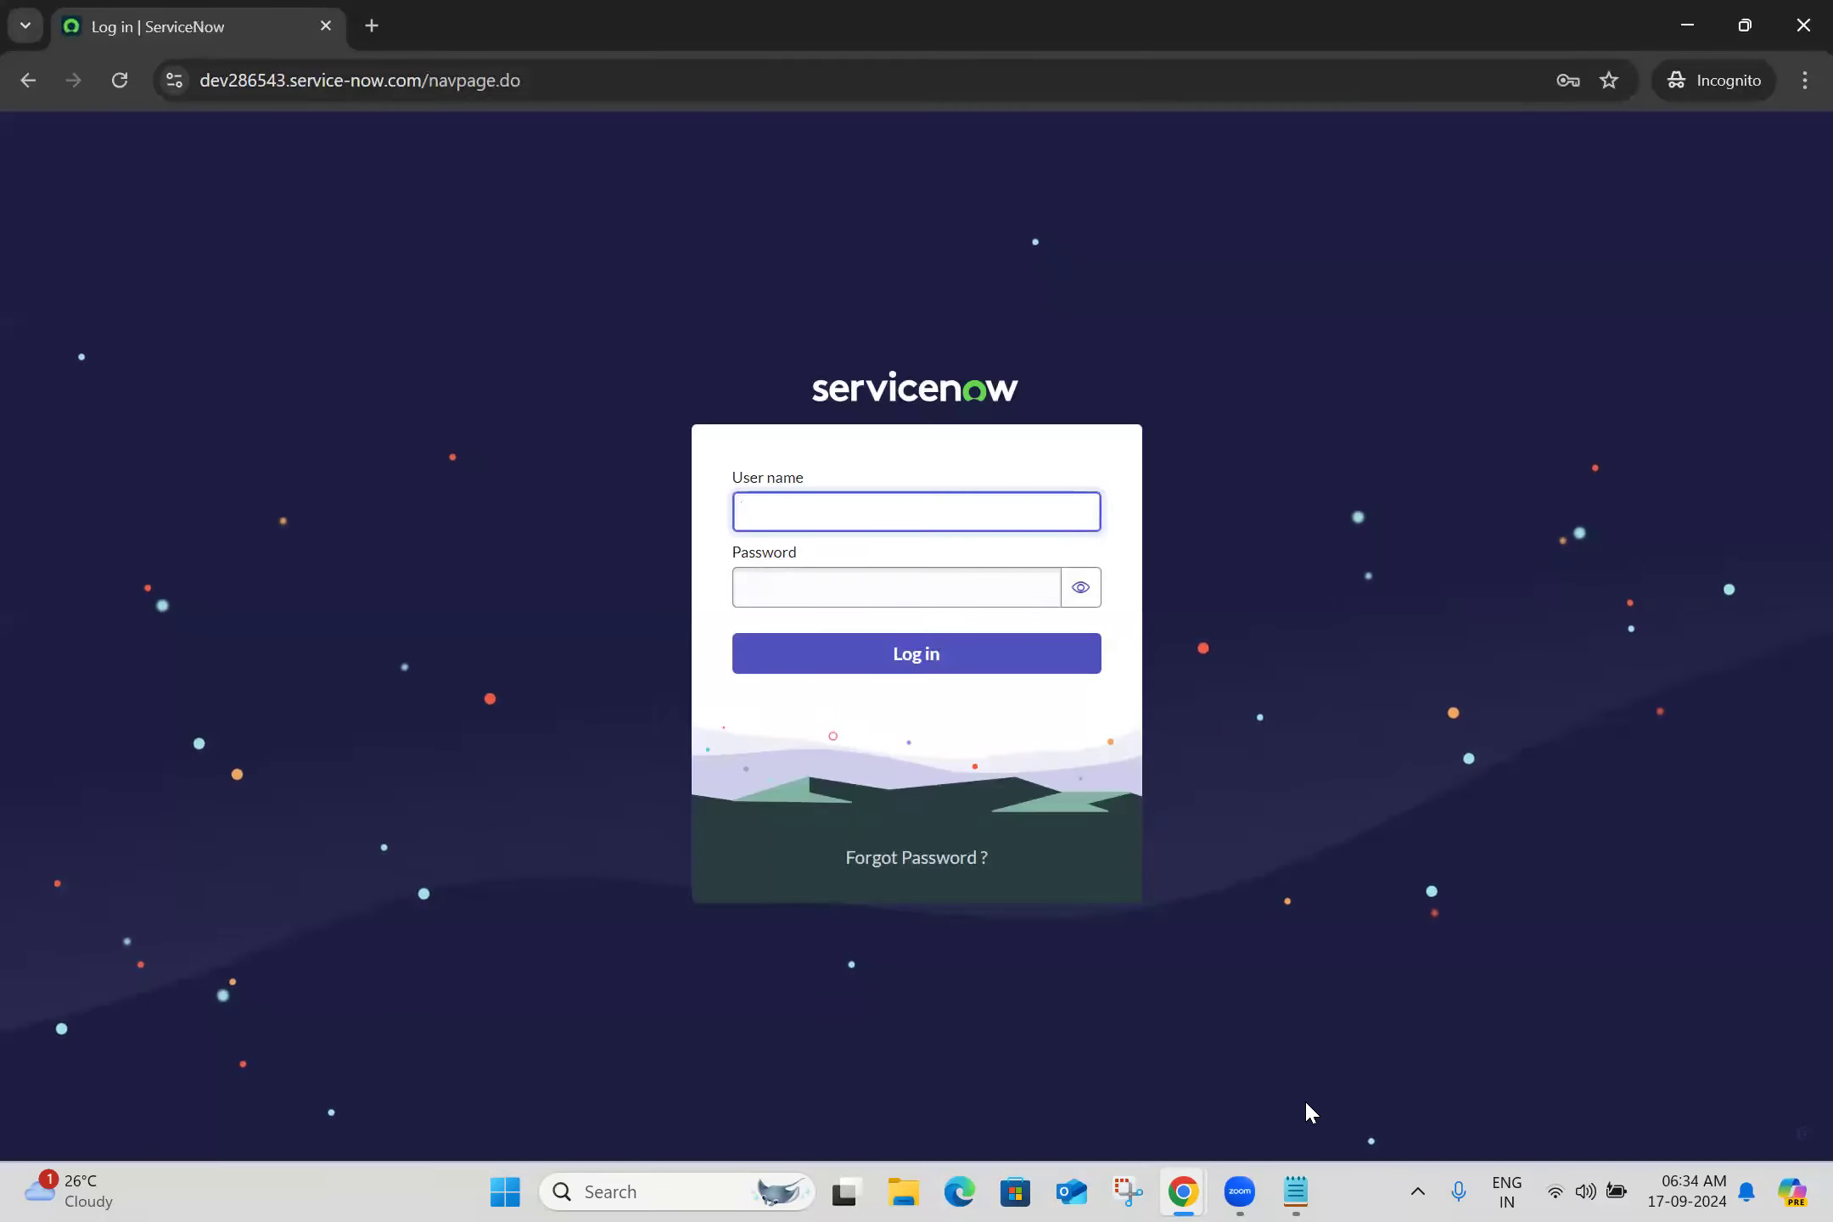
mouse_move(1178, 1183)
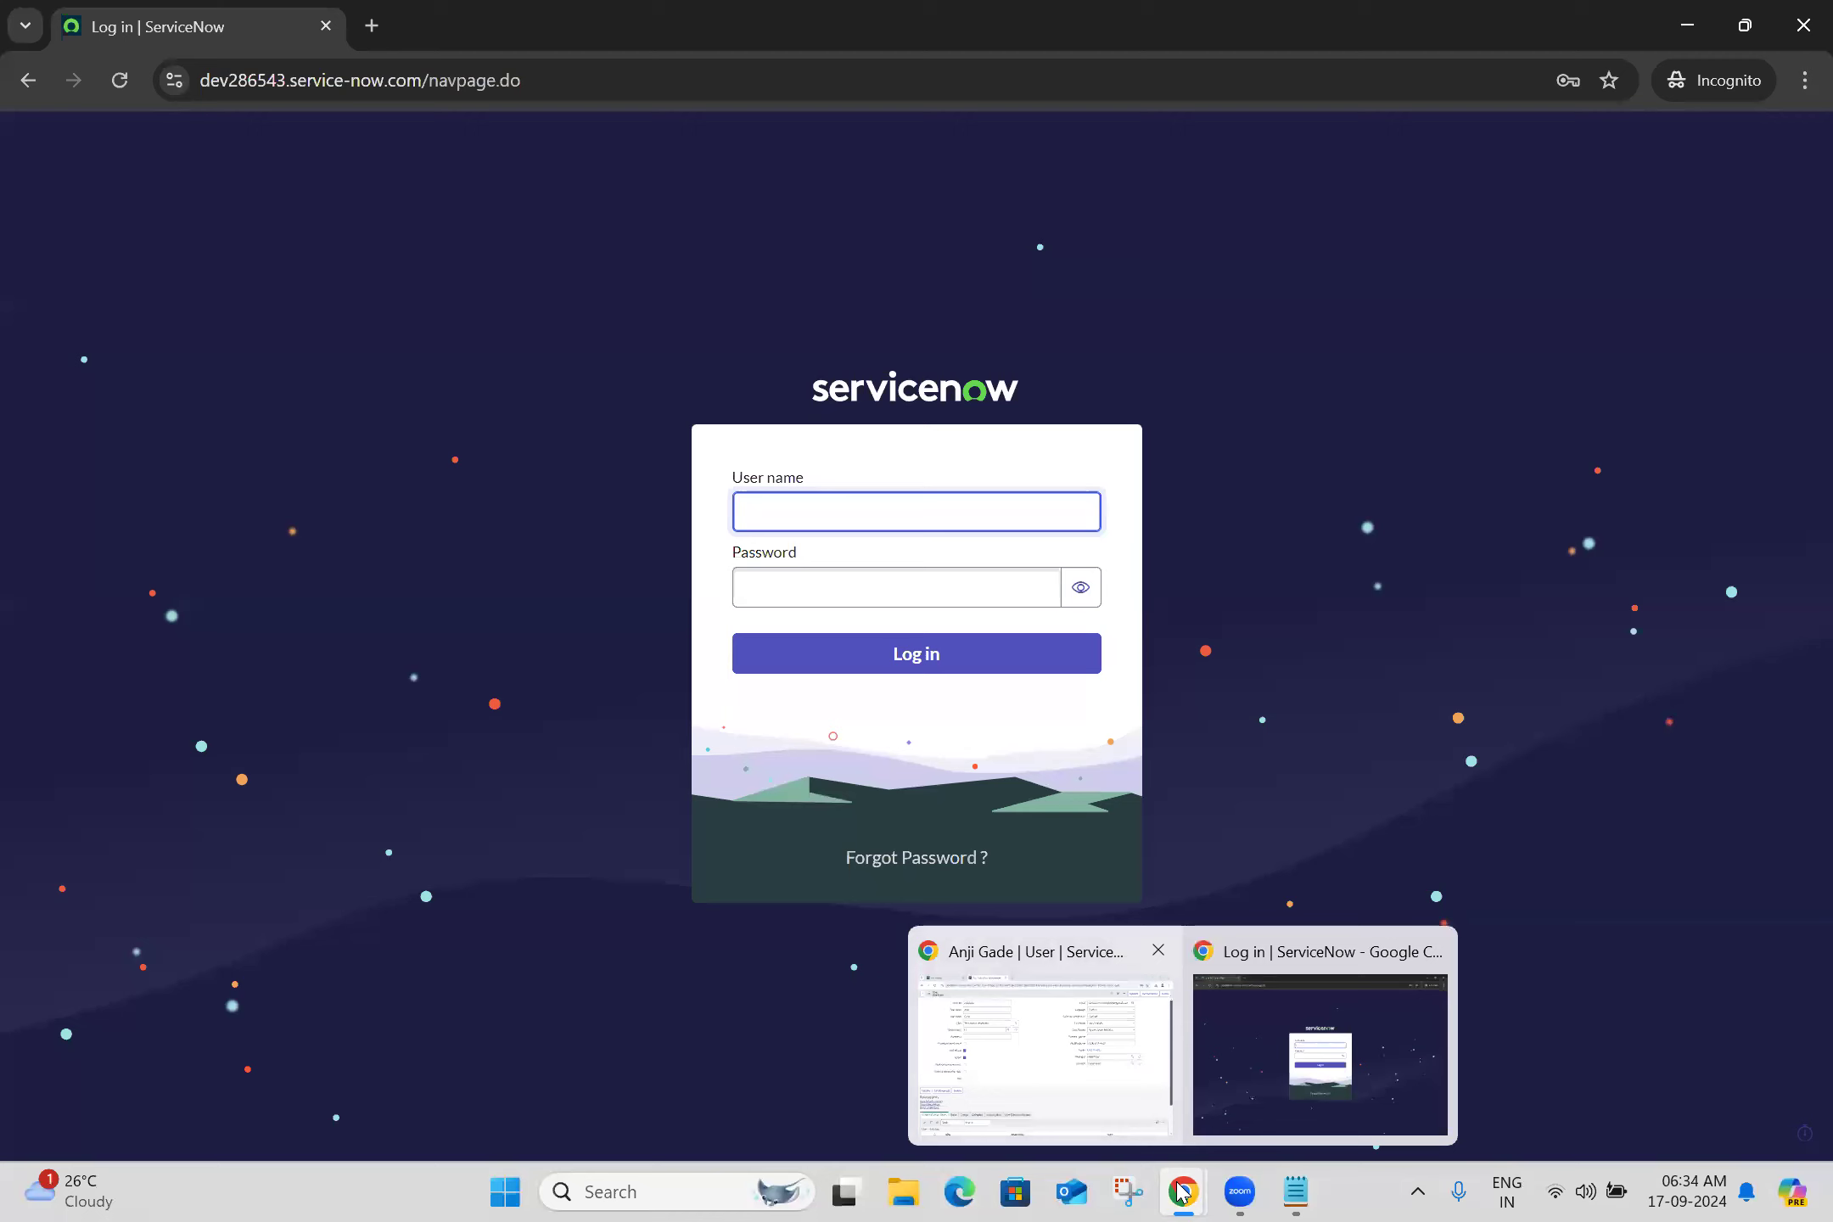
left_click(1061, 1052)
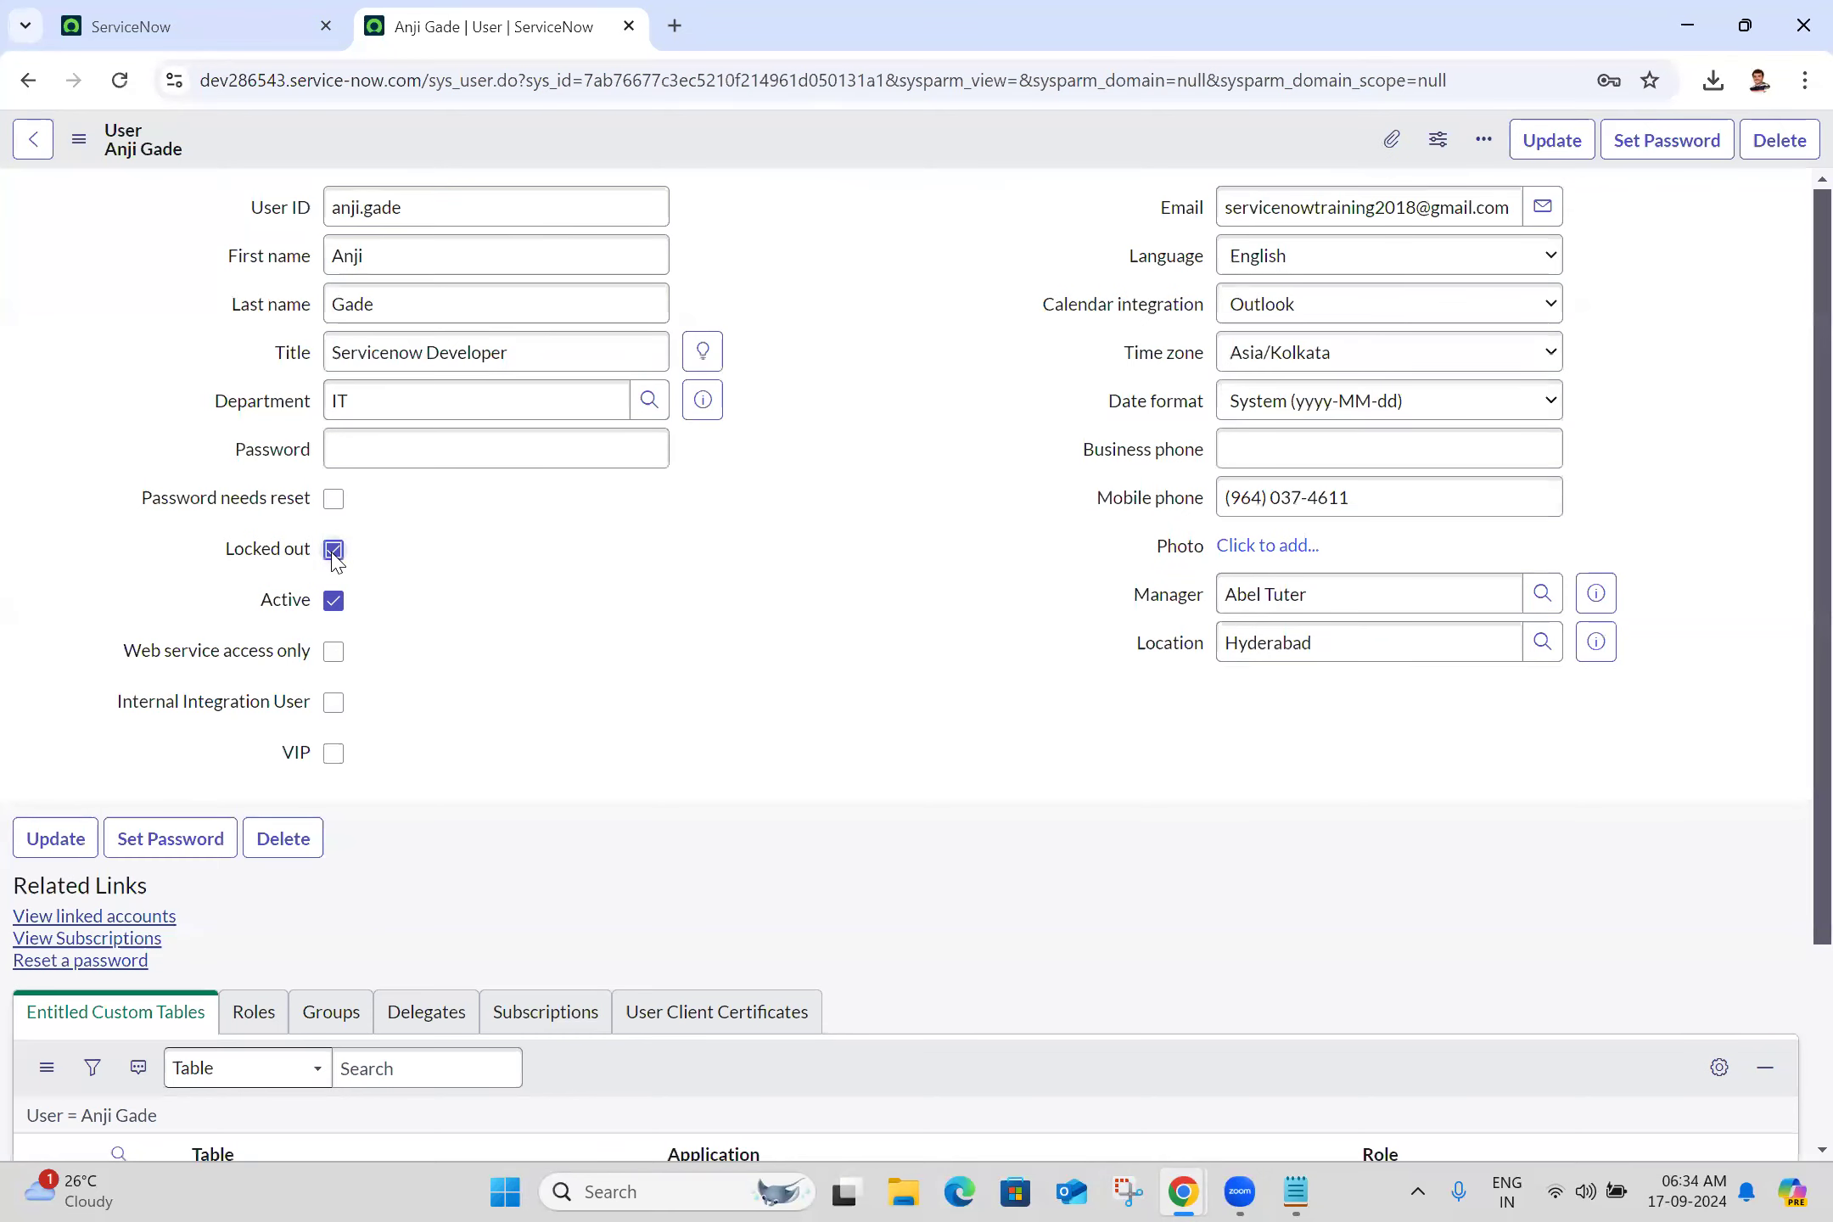
left_click(78, 140)
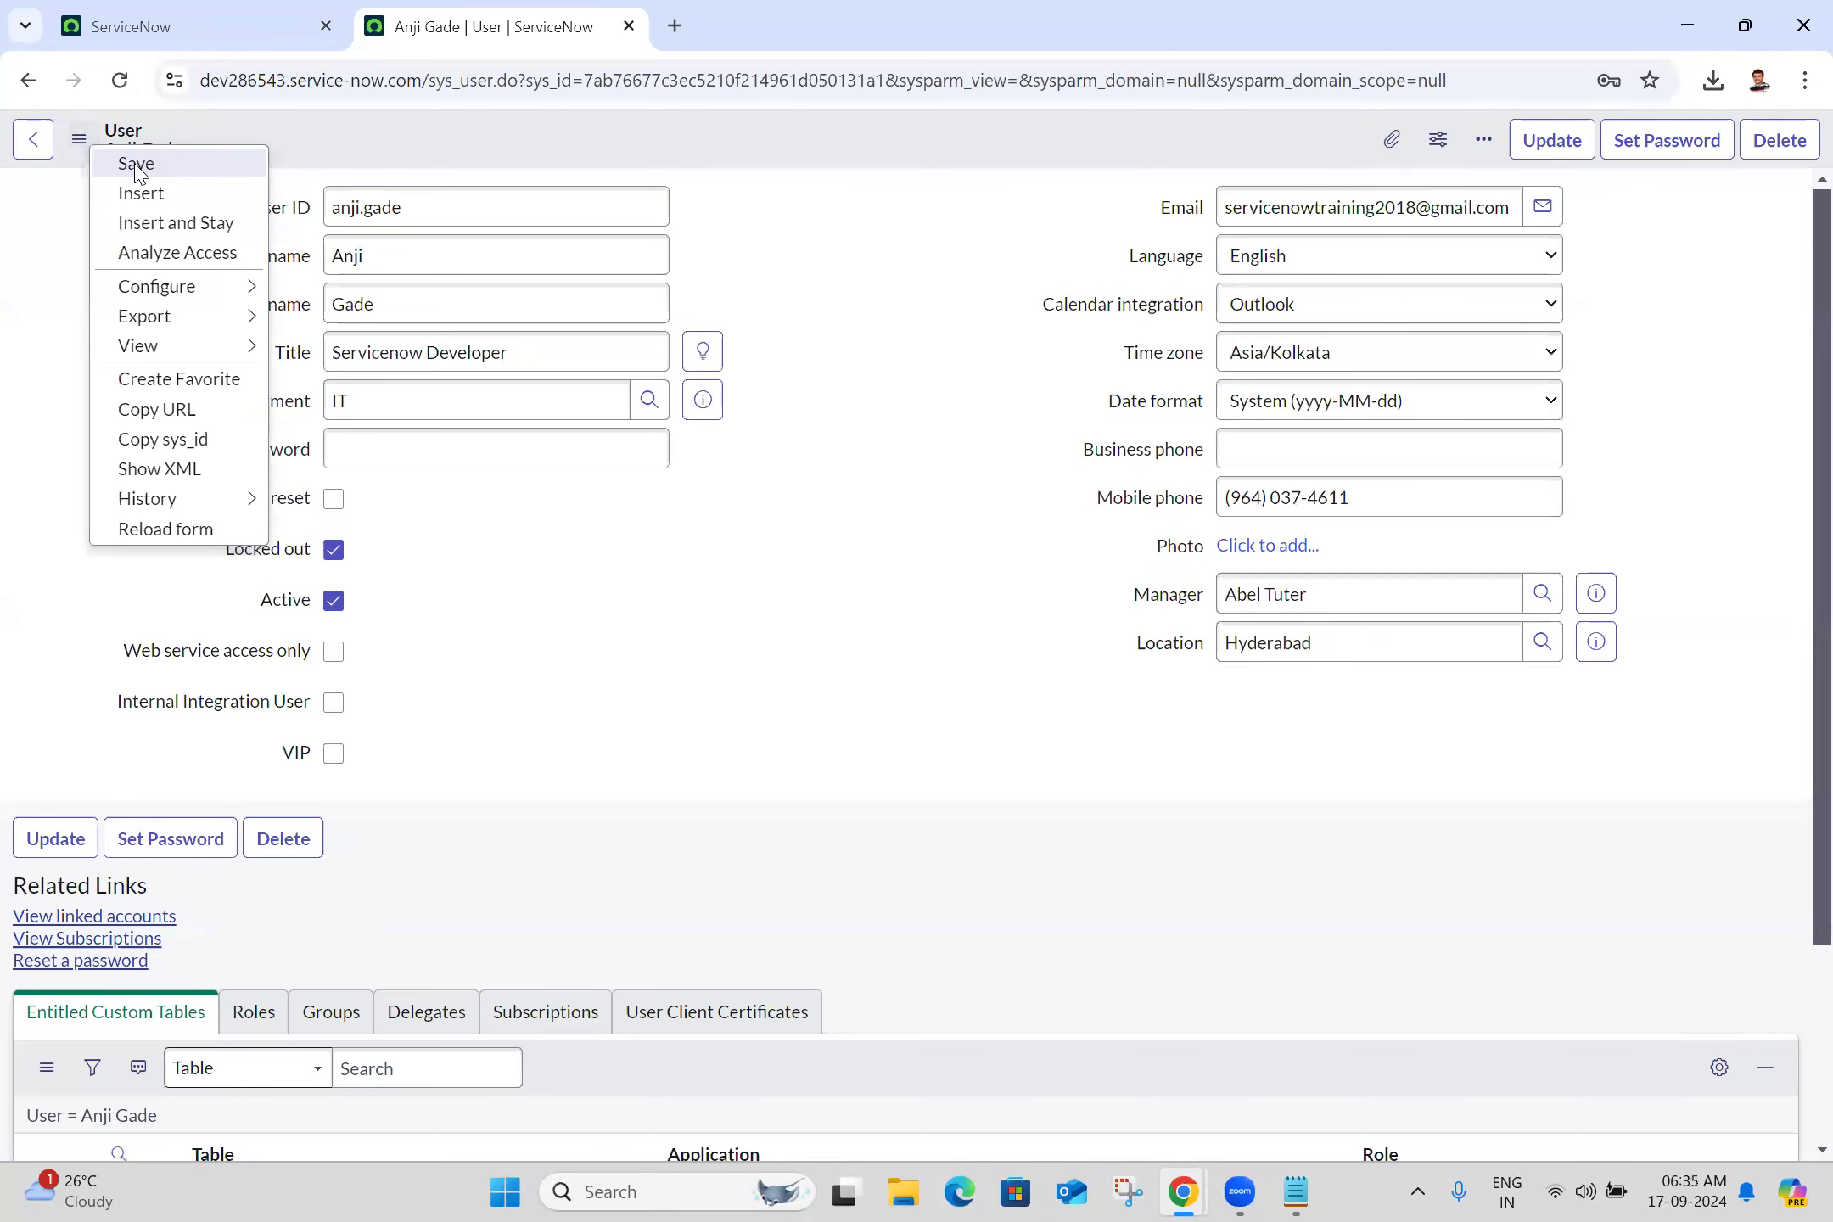
left_click(136, 163)
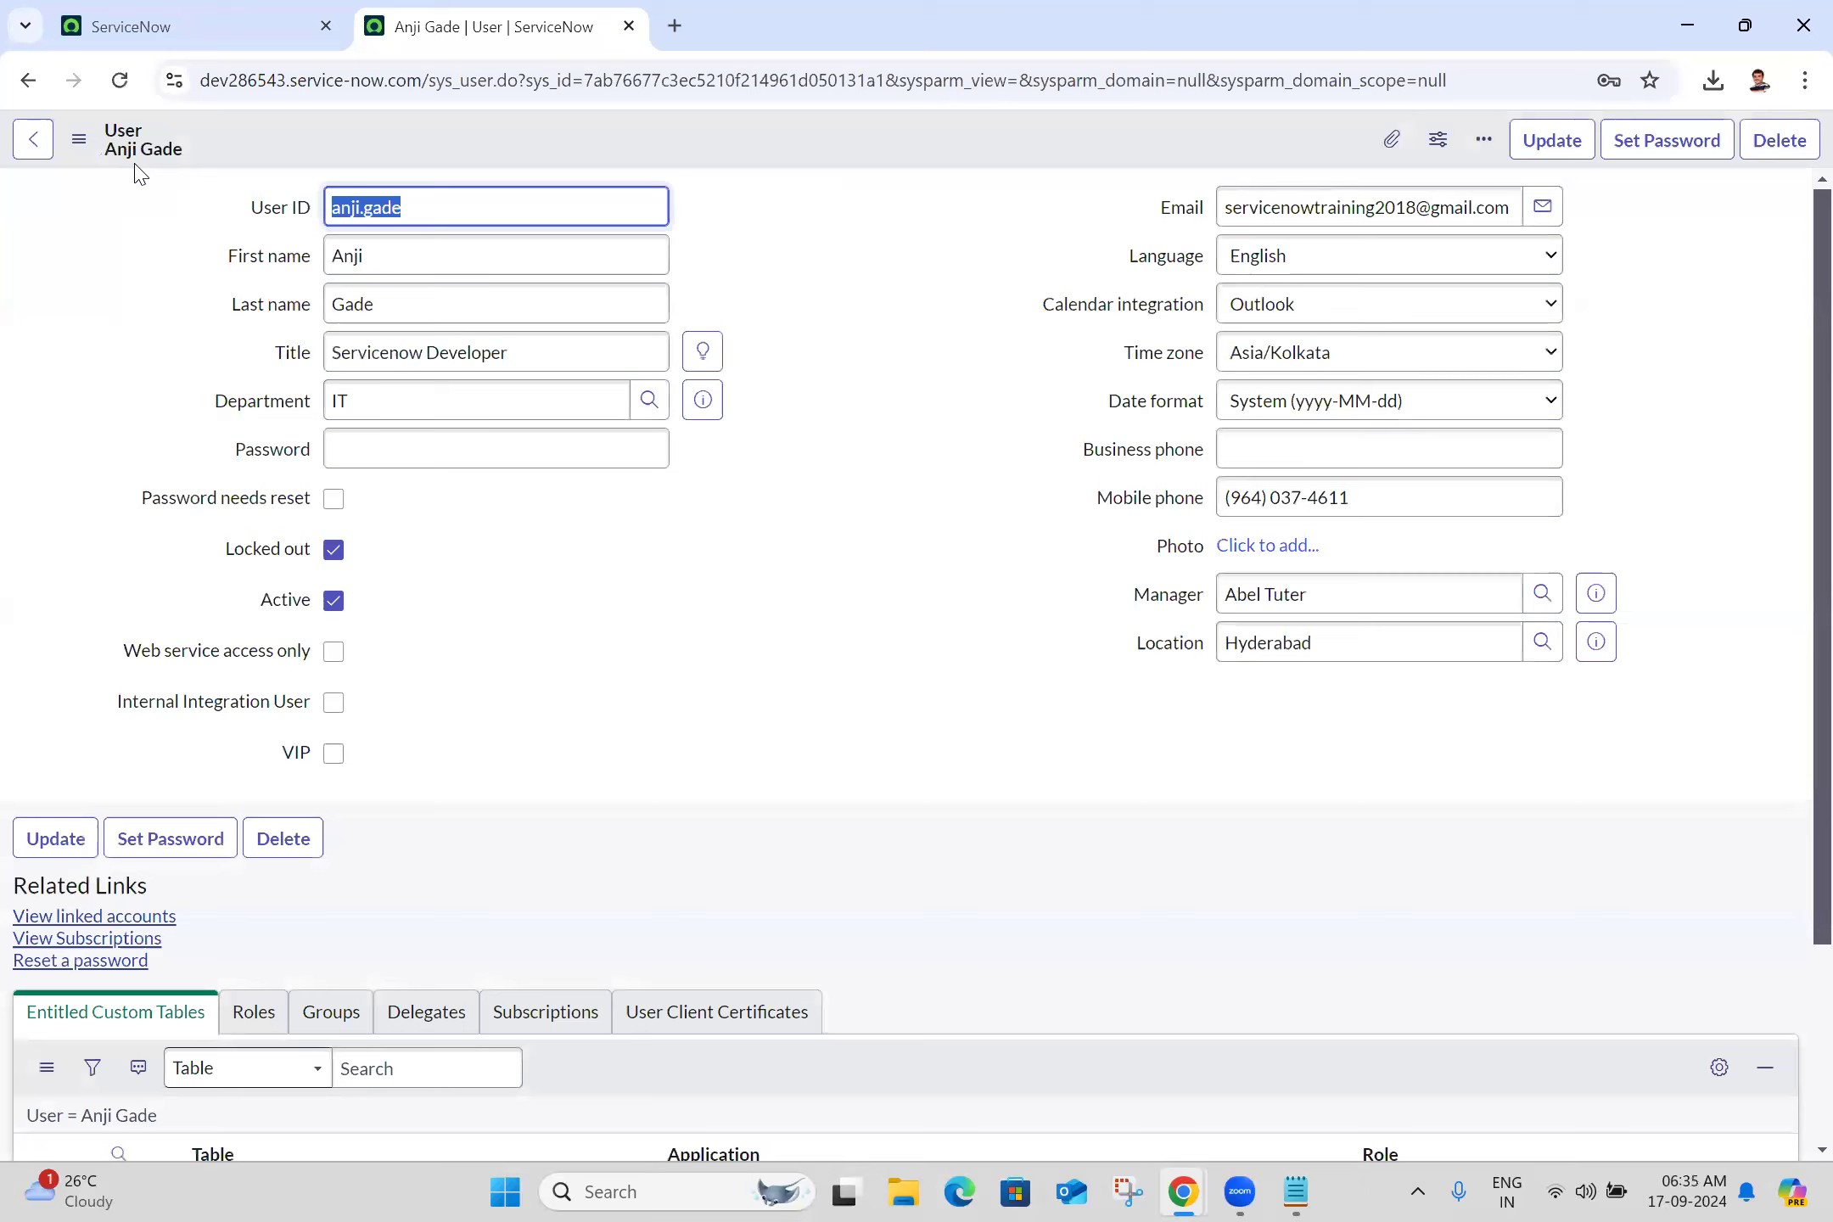
left_click(876, 637)
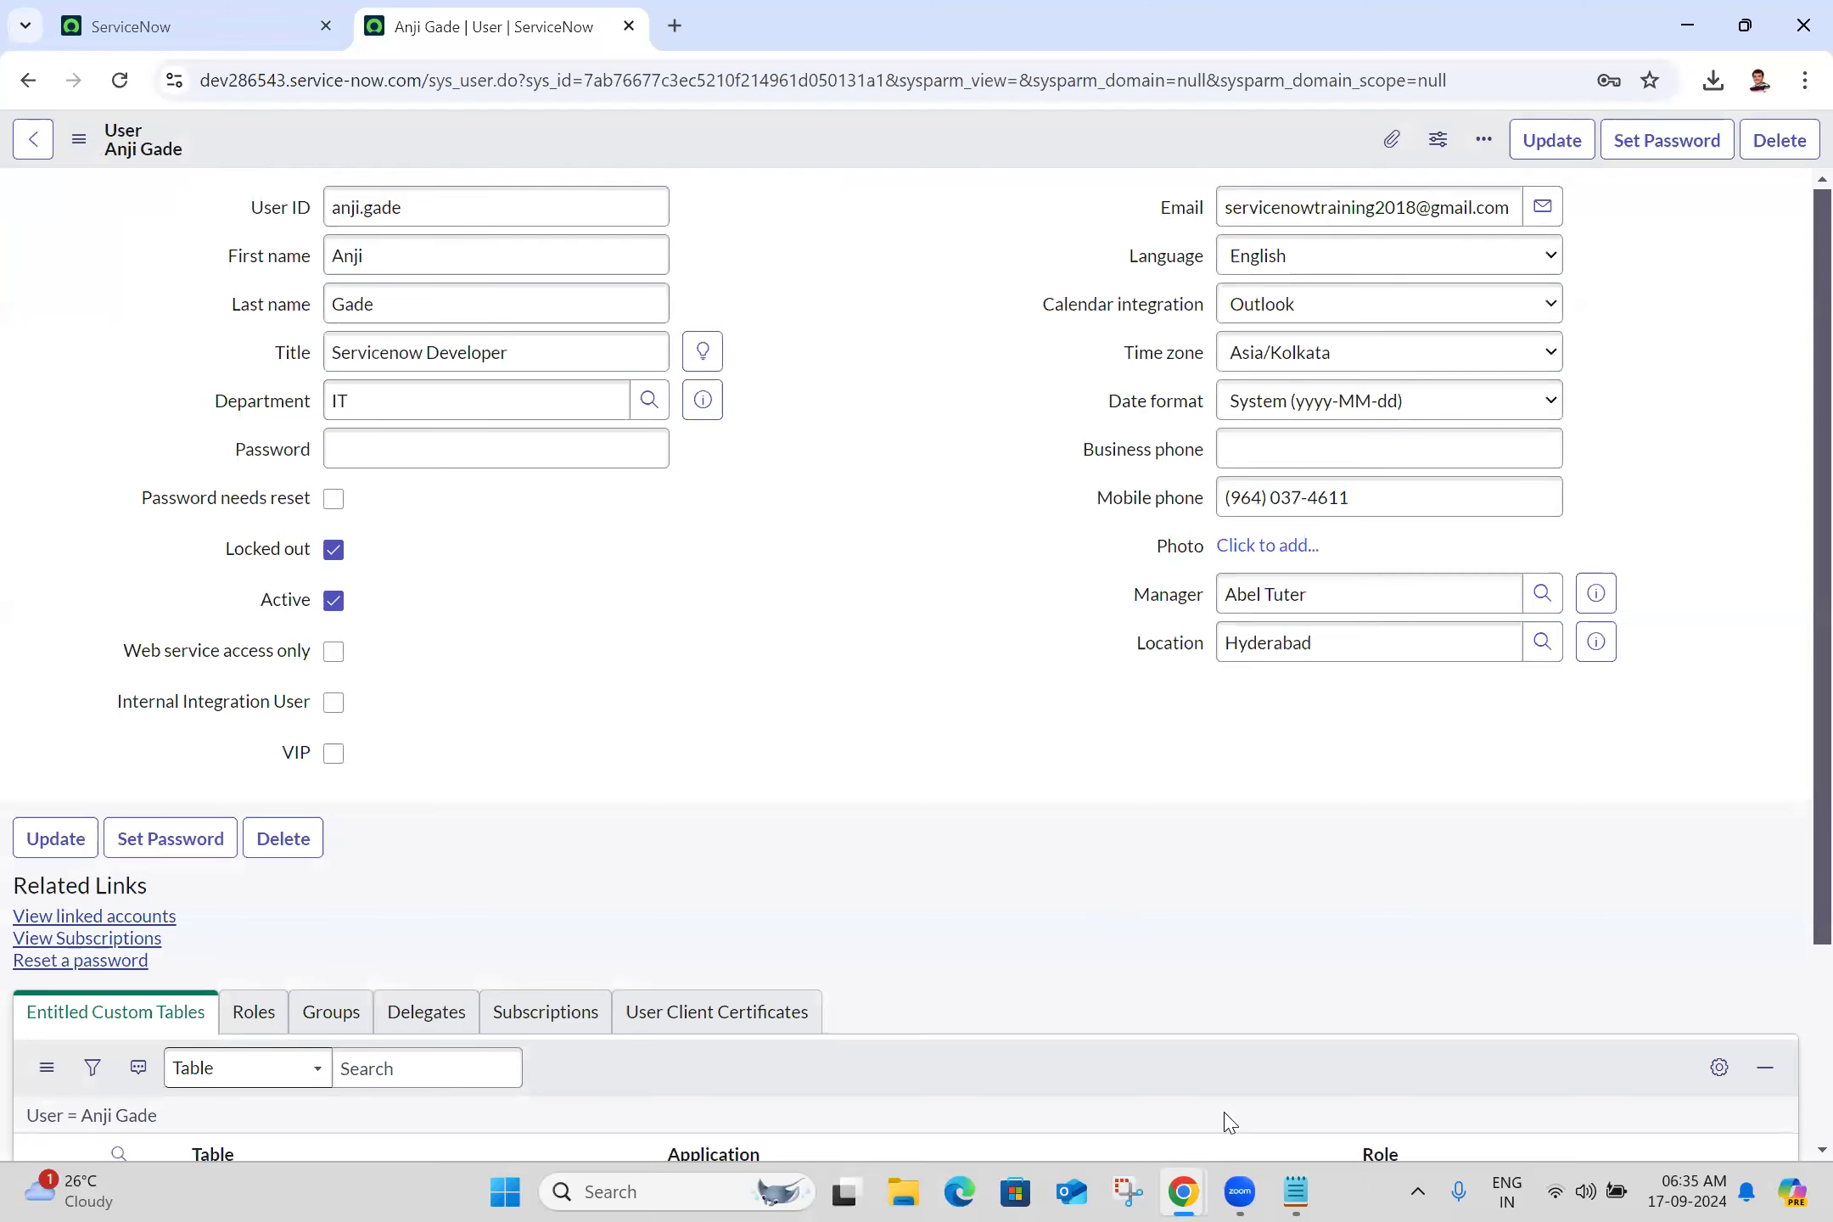
Try logging in as the locked-out user in the private window with their user name and password
key("alt+Tab")
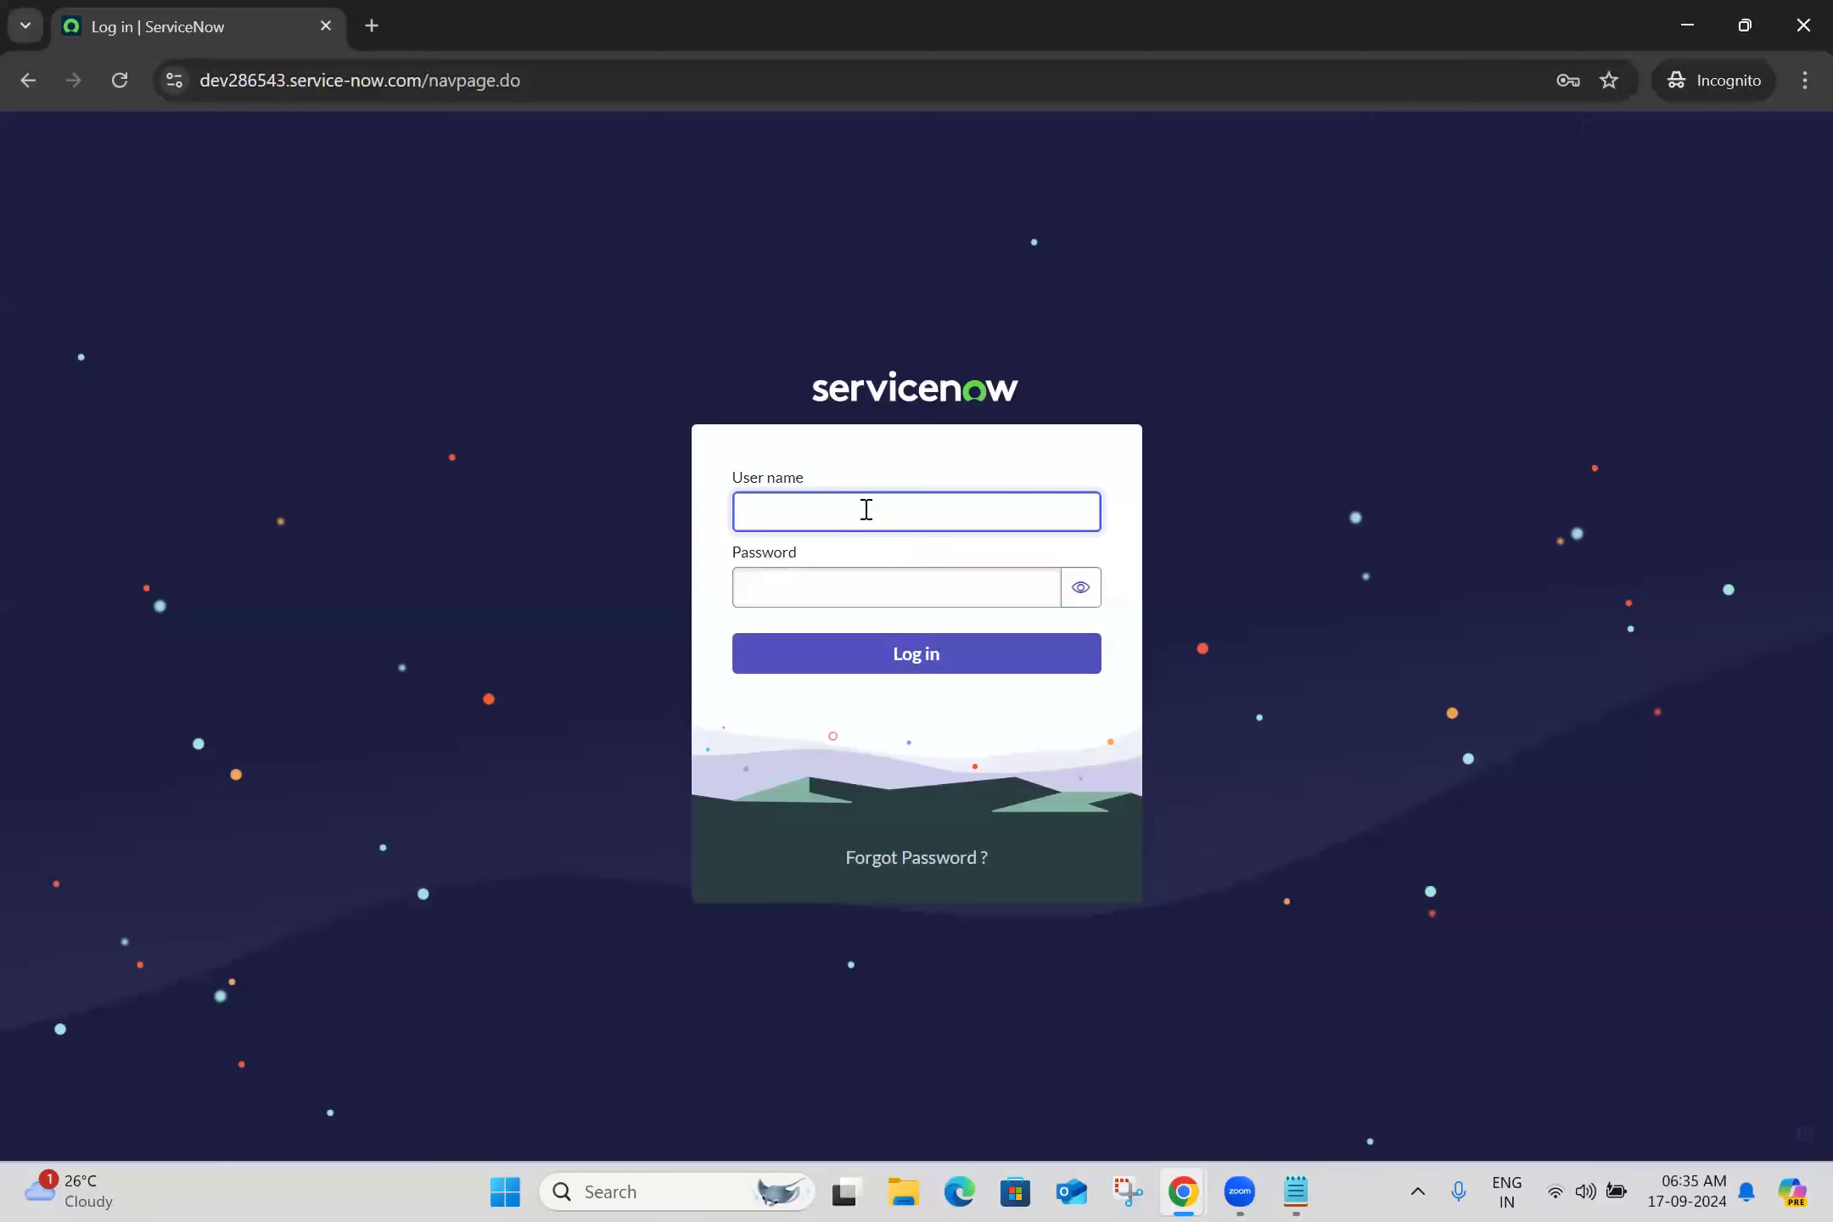
left_click(865, 512)
left_click(819, 589)
type("********")
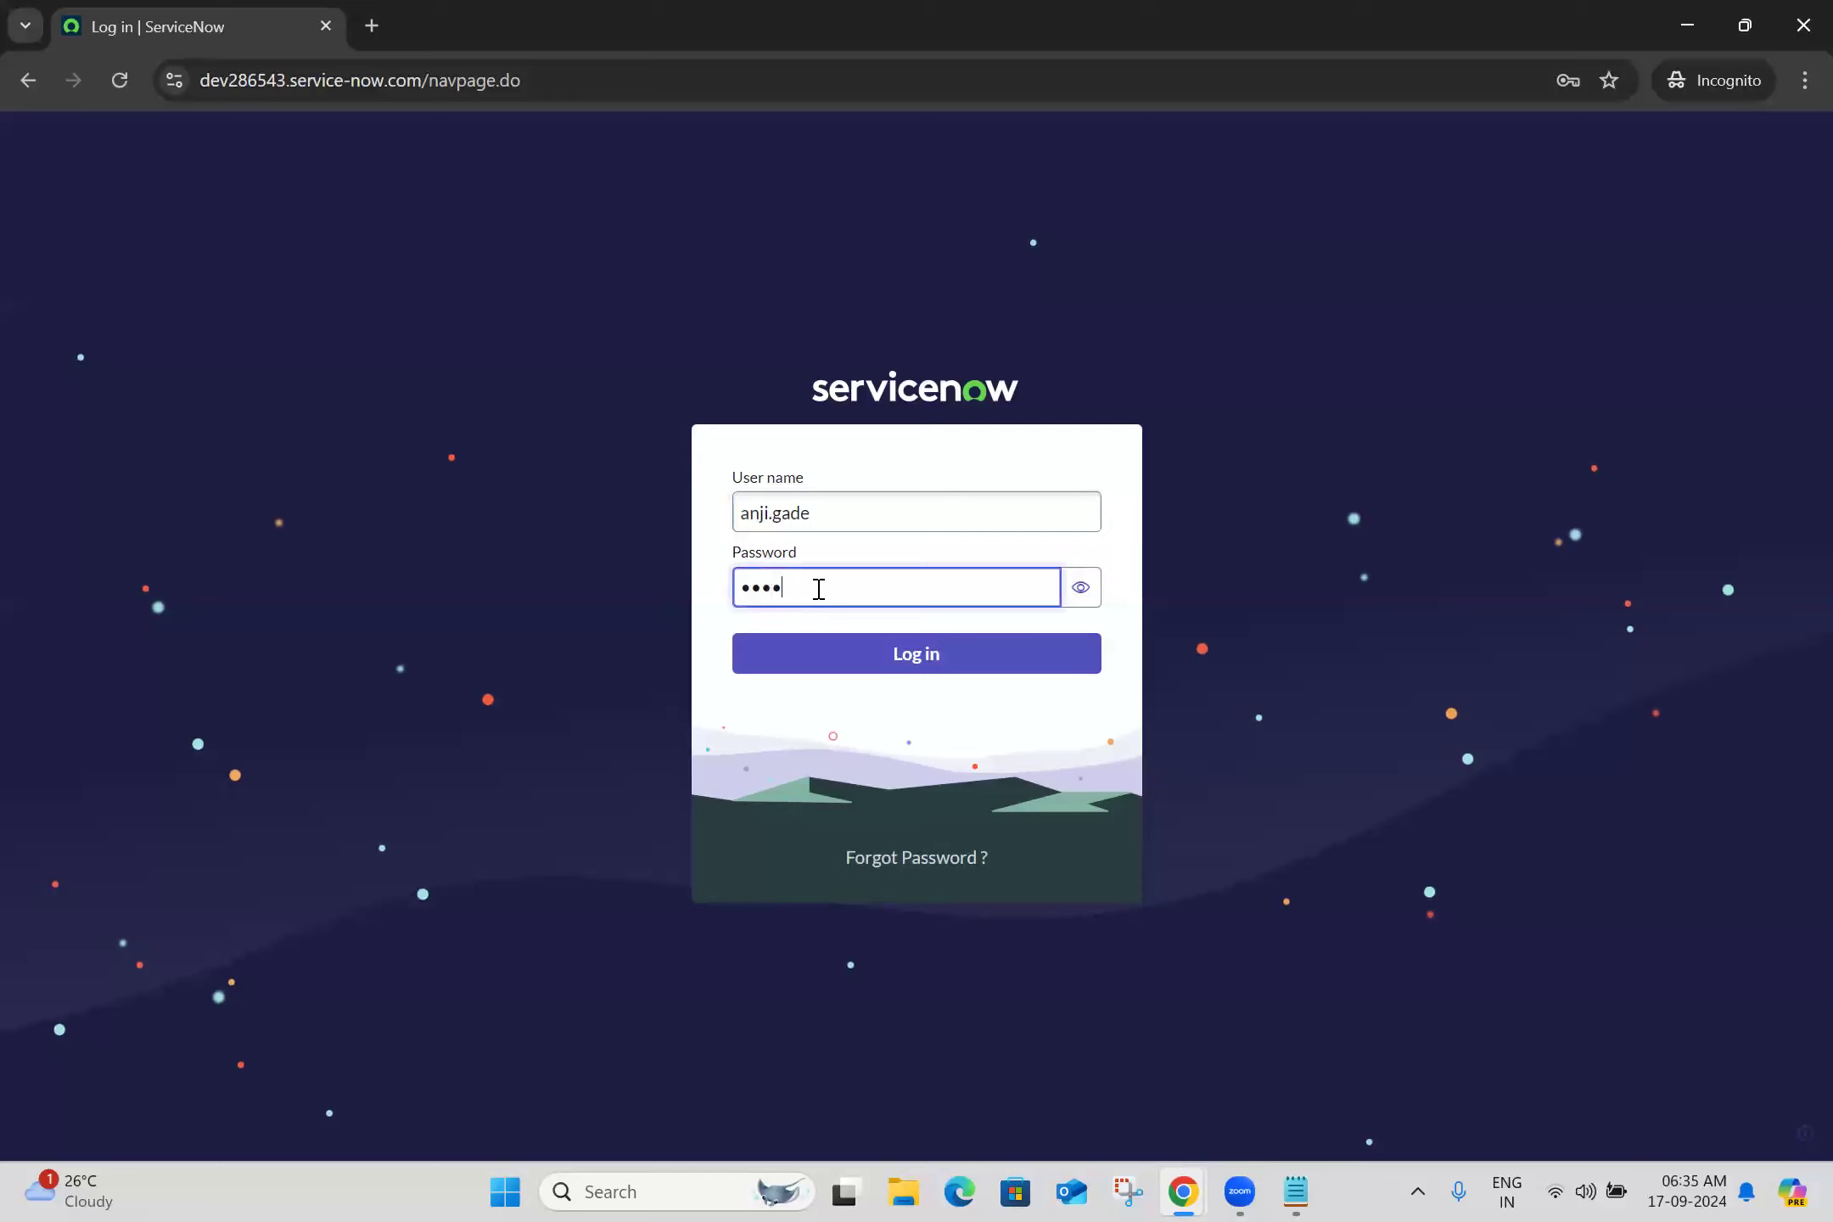
type("***")
left_click(1079, 594)
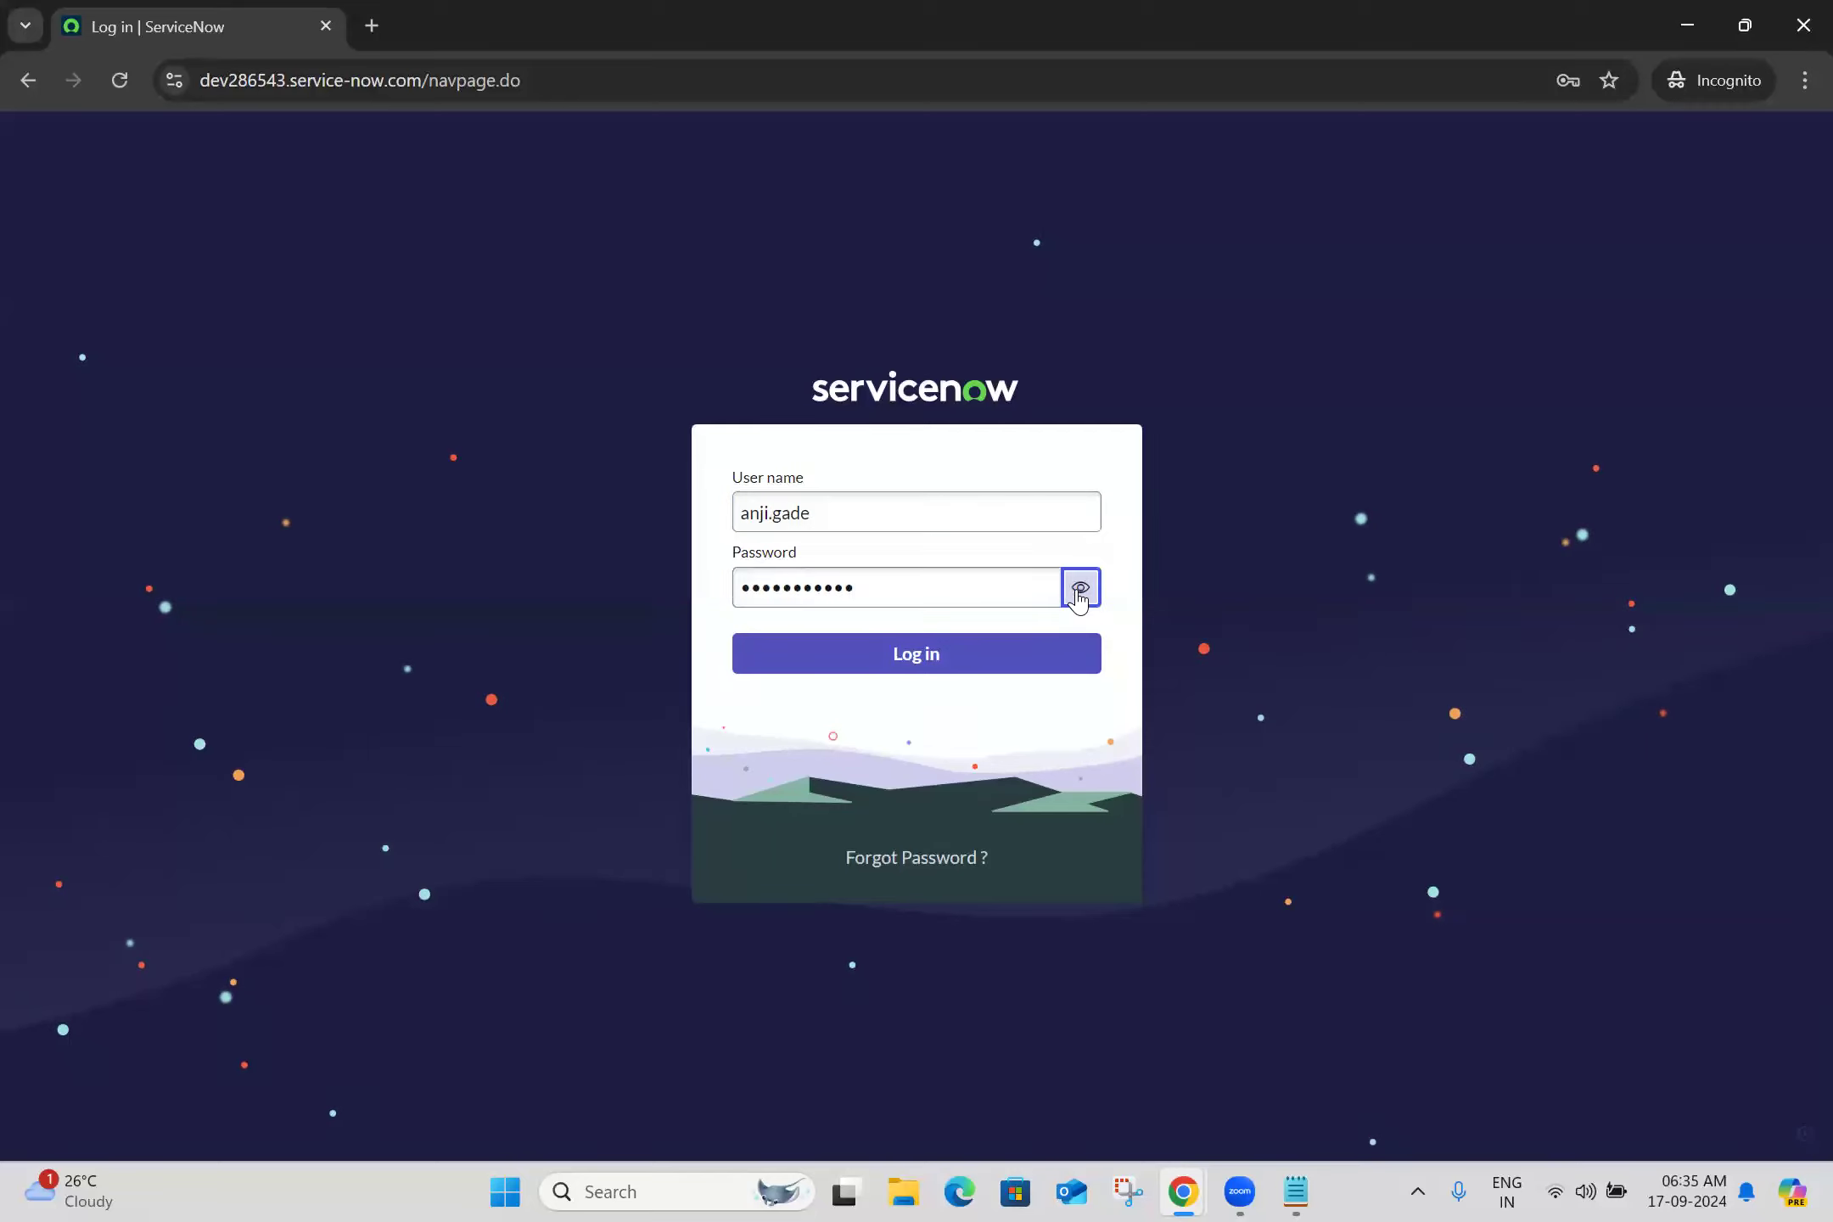
left_click(891, 670)
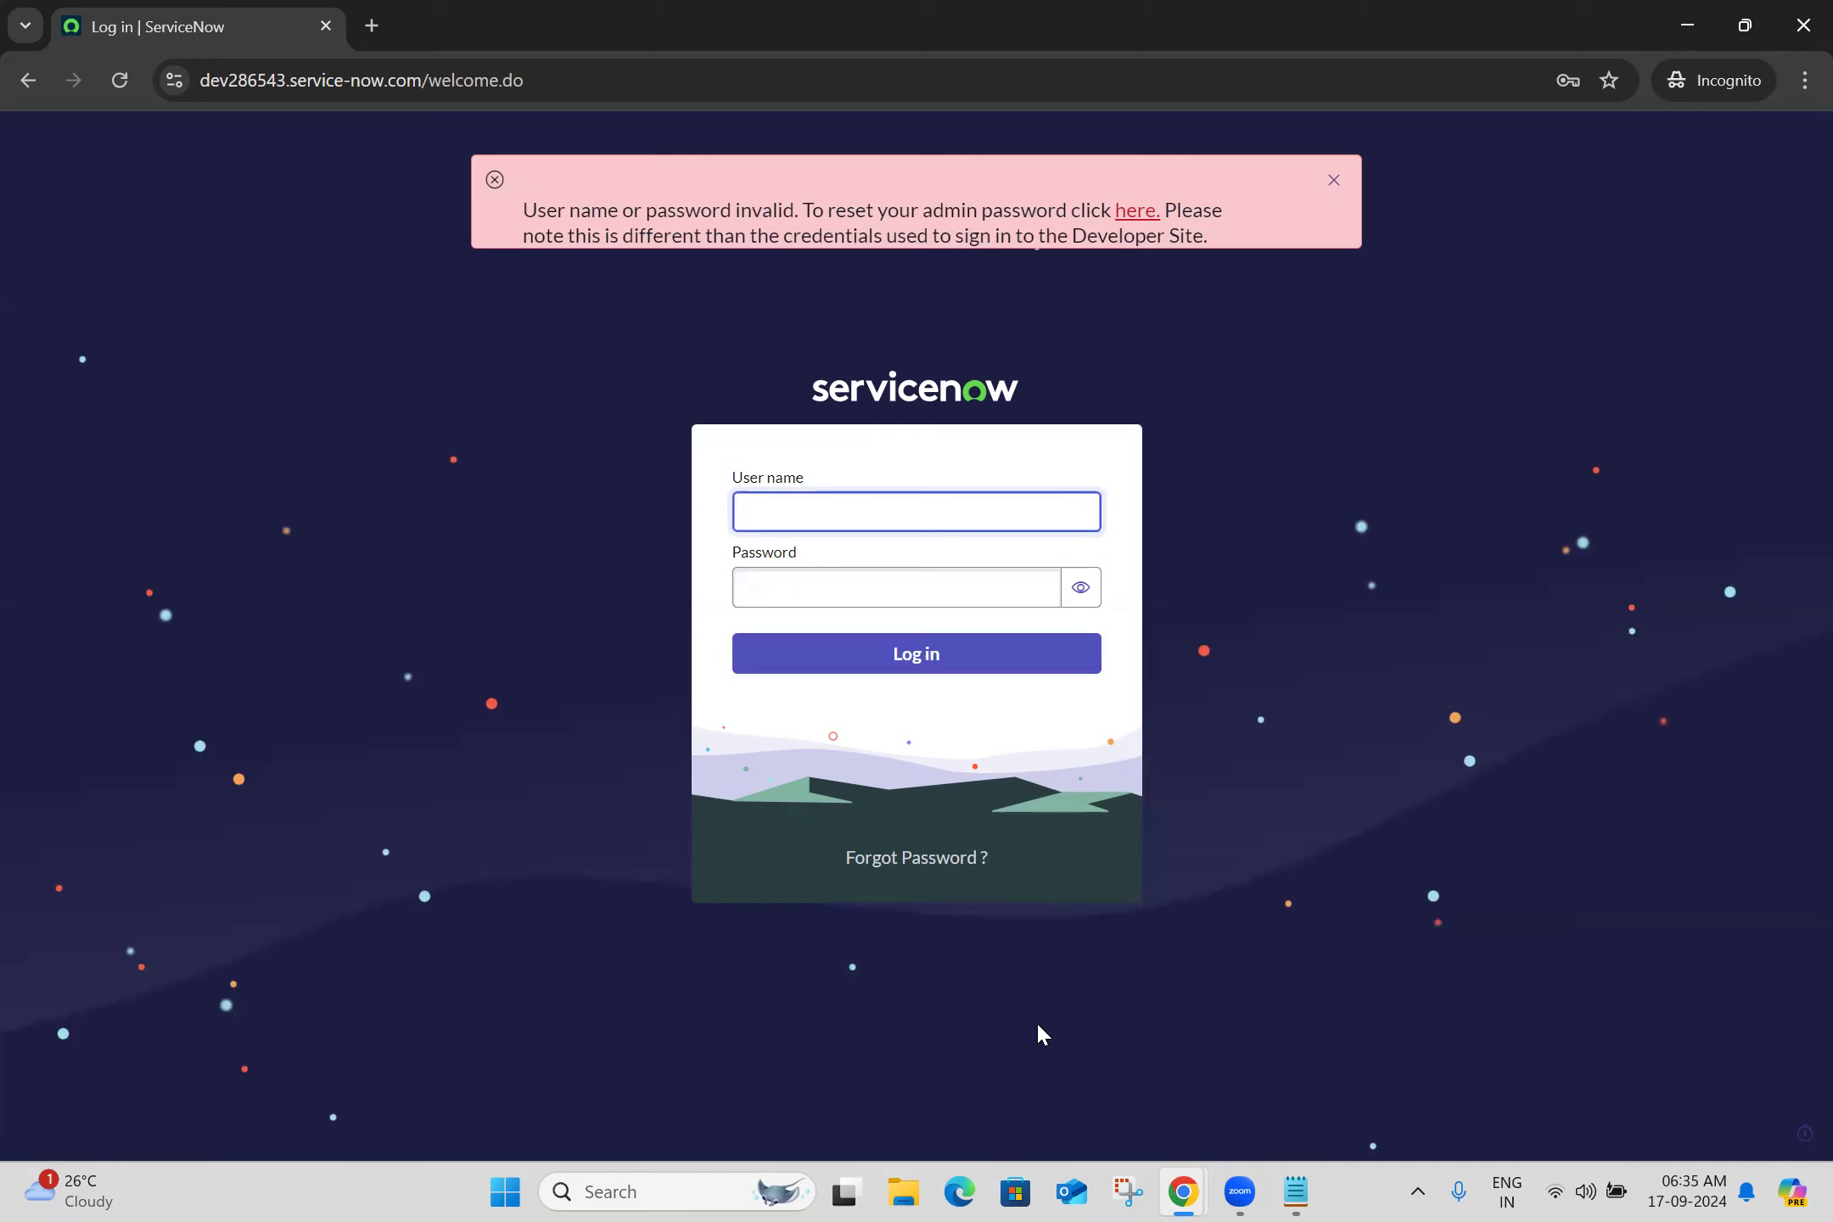
Clear Locked out on the user's record and save it
key("alt+Tab")
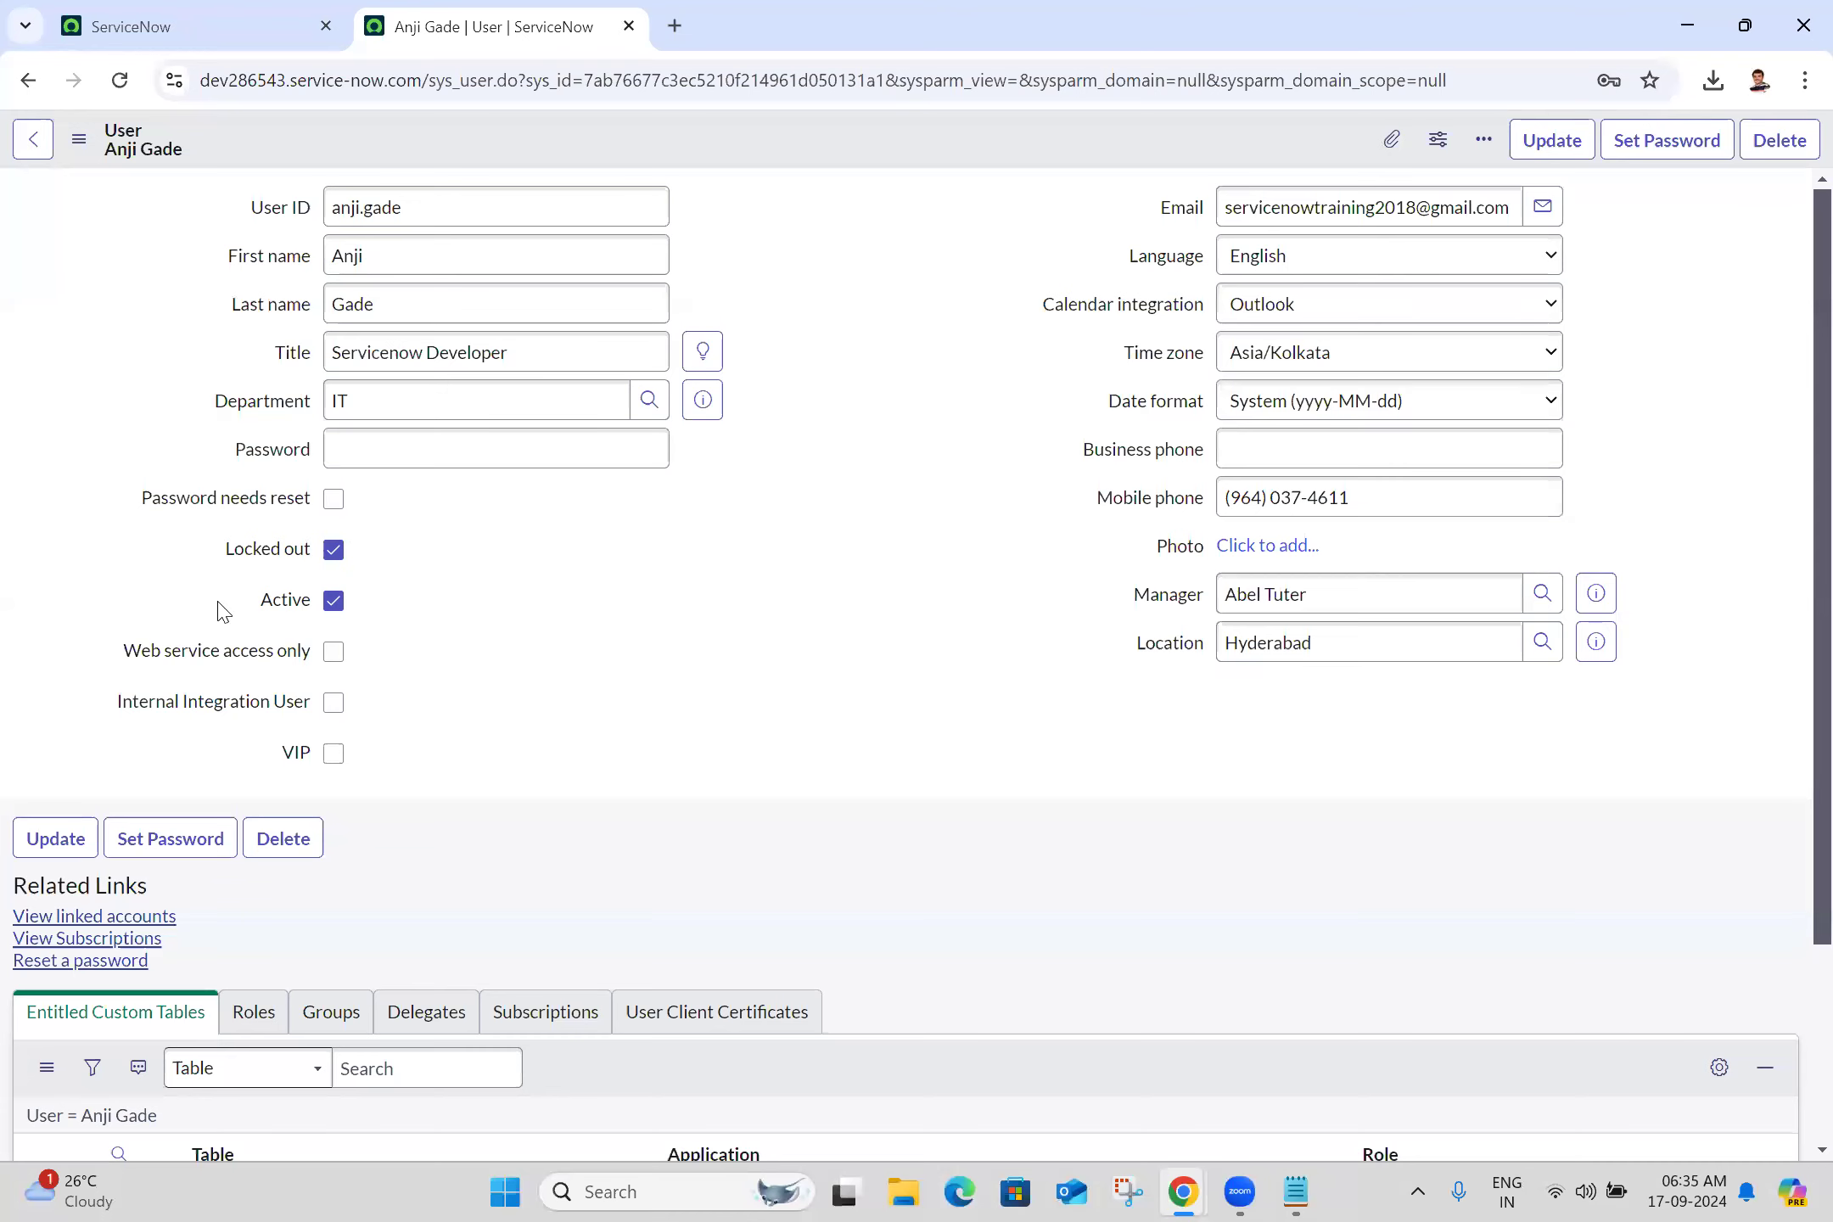
left_click(334, 551)
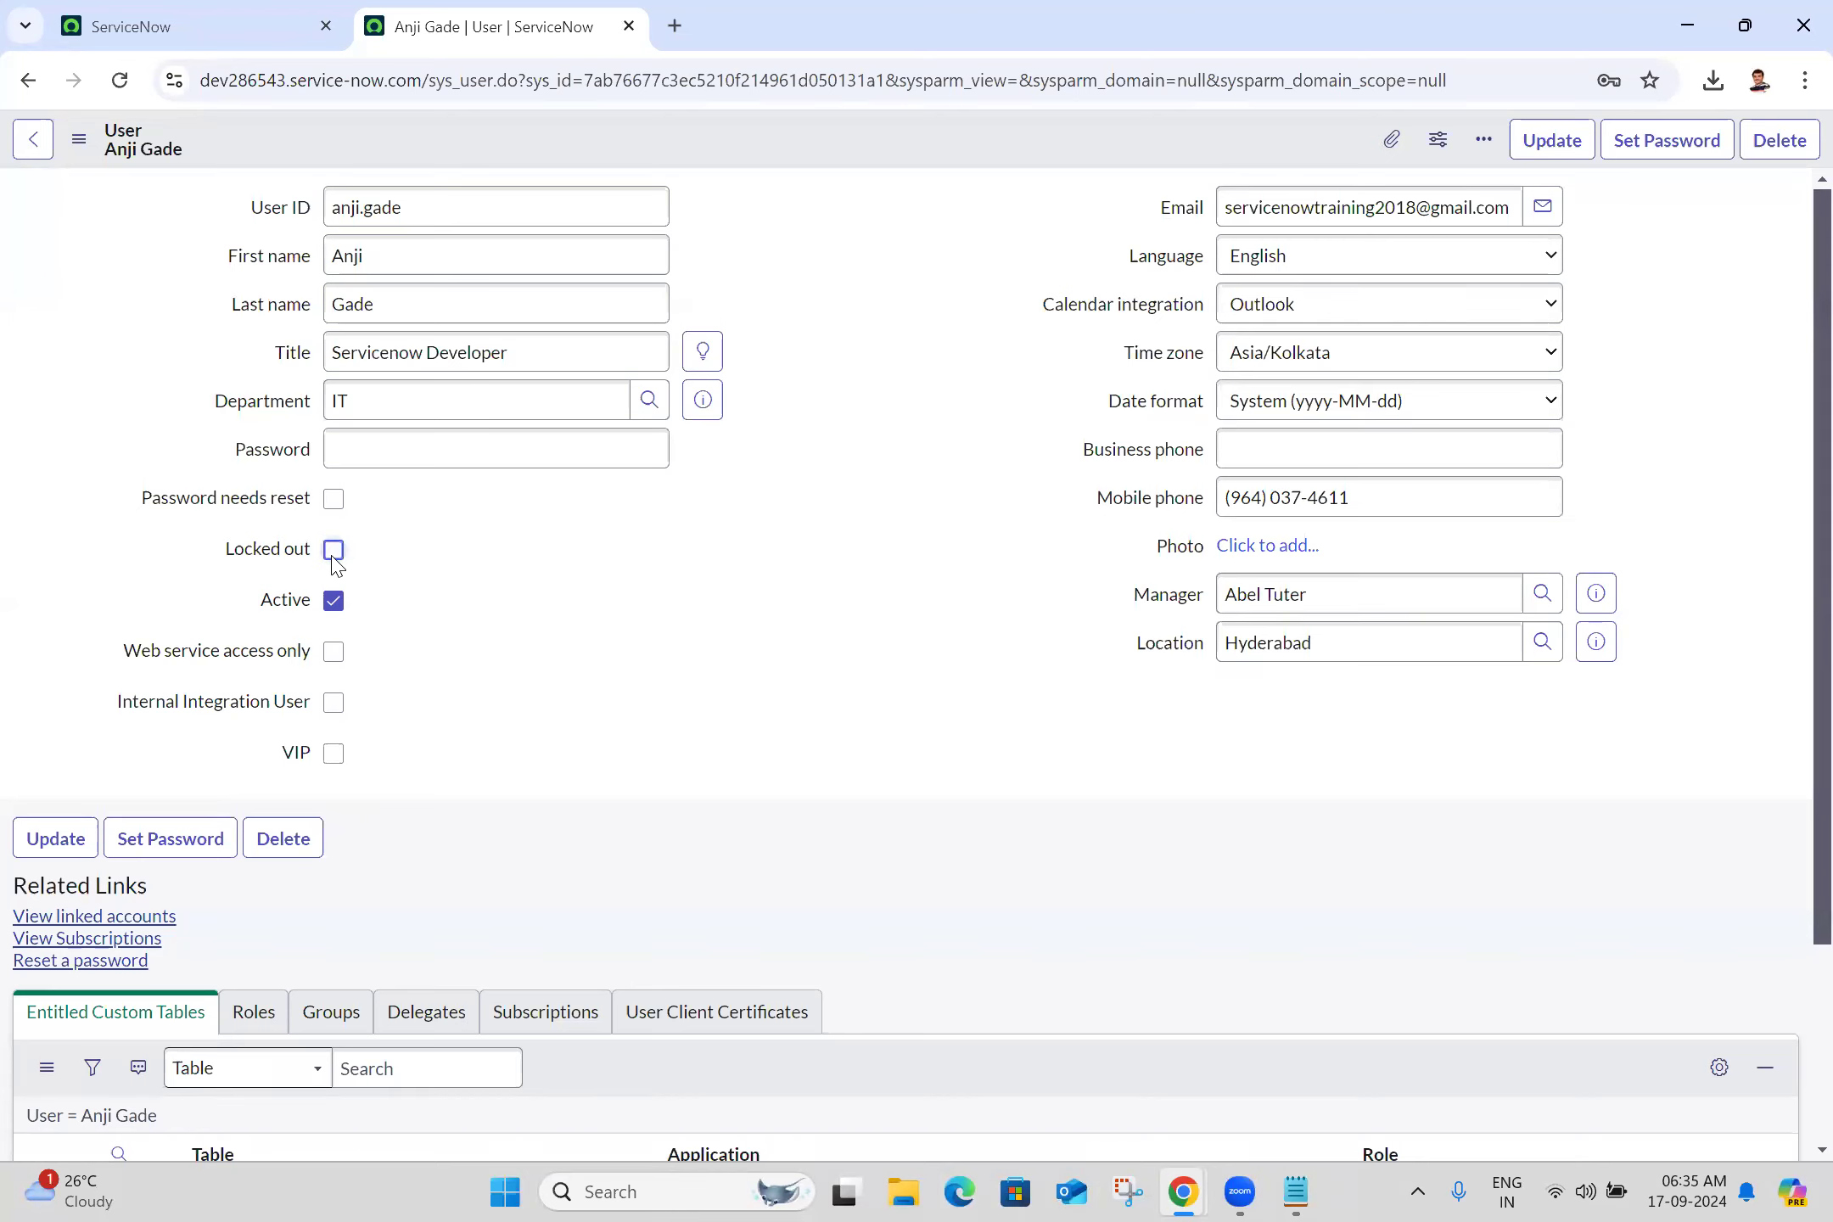
left_click(79, 144)
left_click(134, 165)
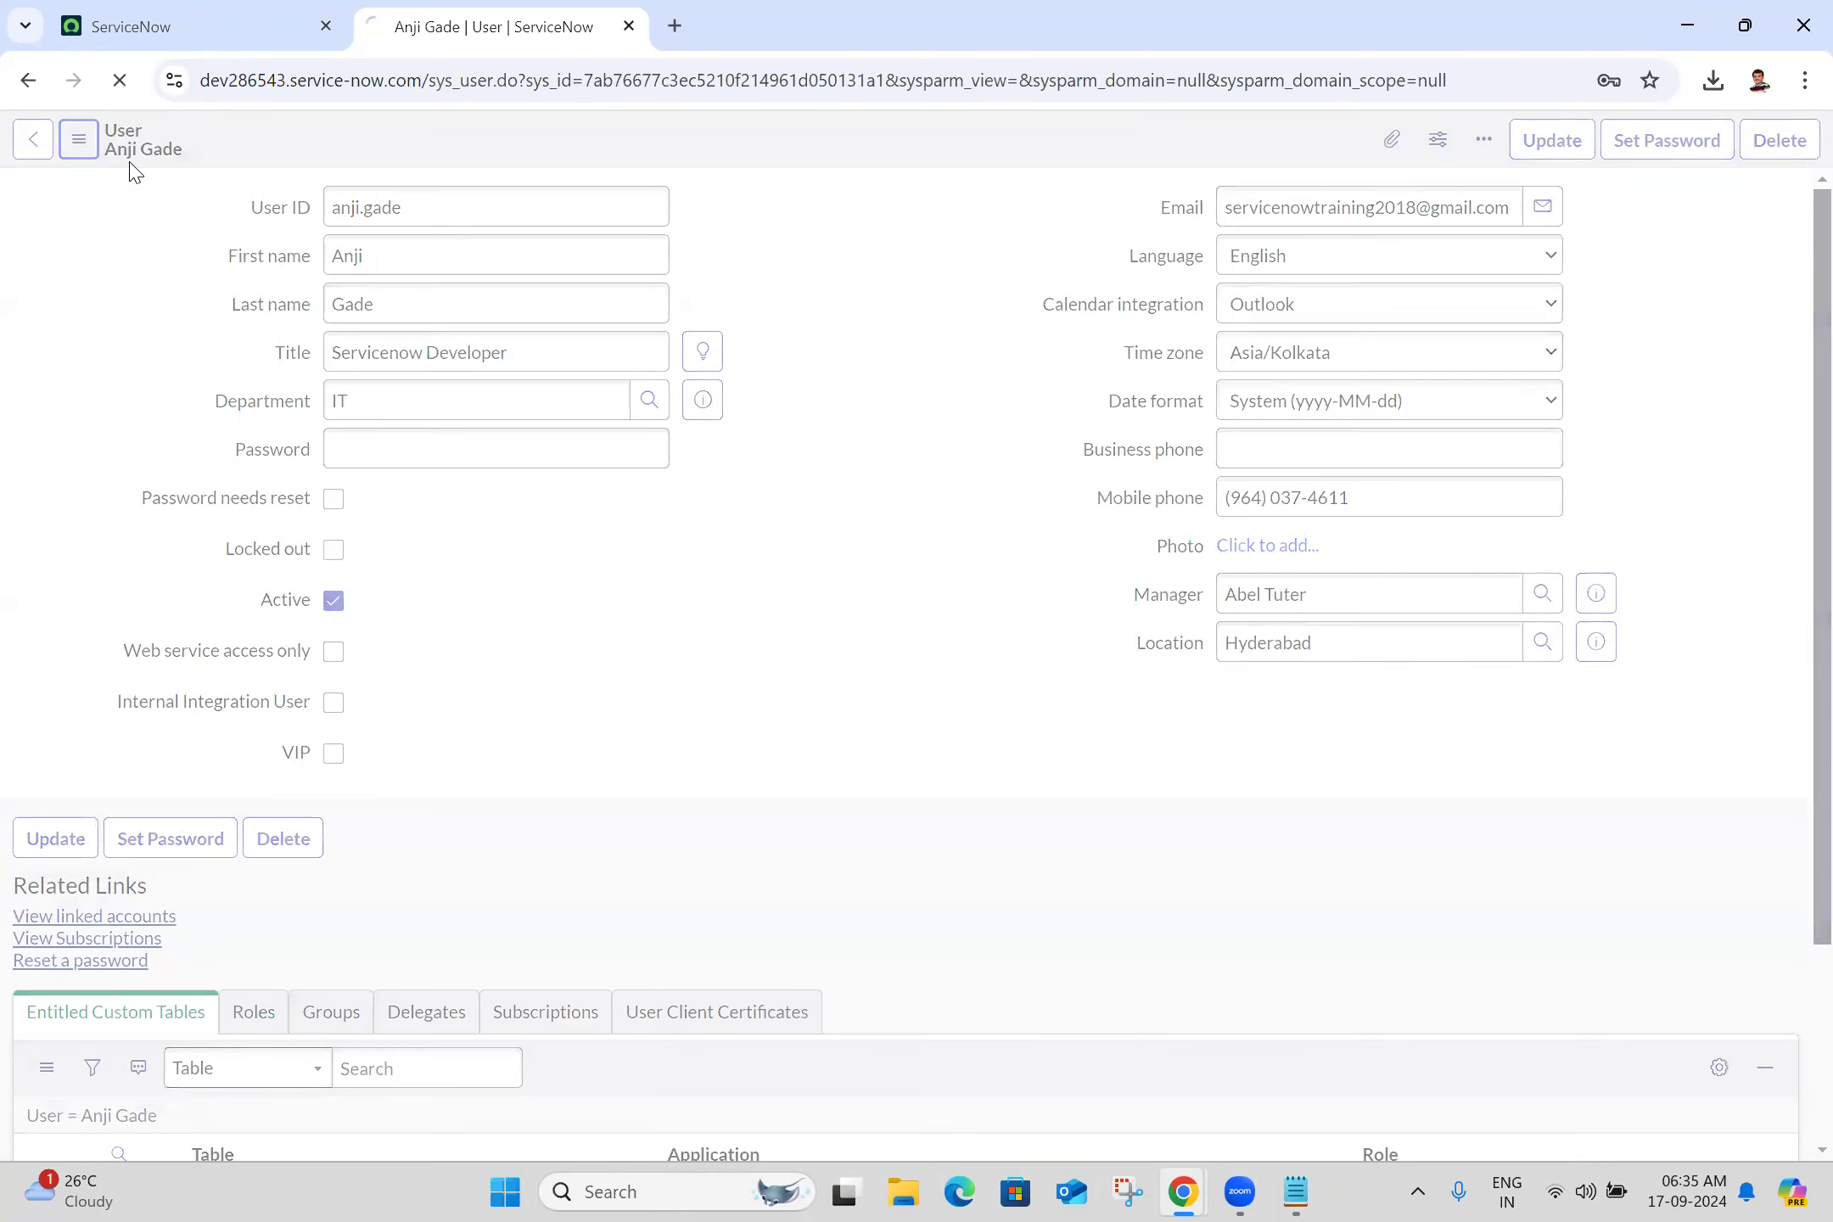
left_click(198, 8)
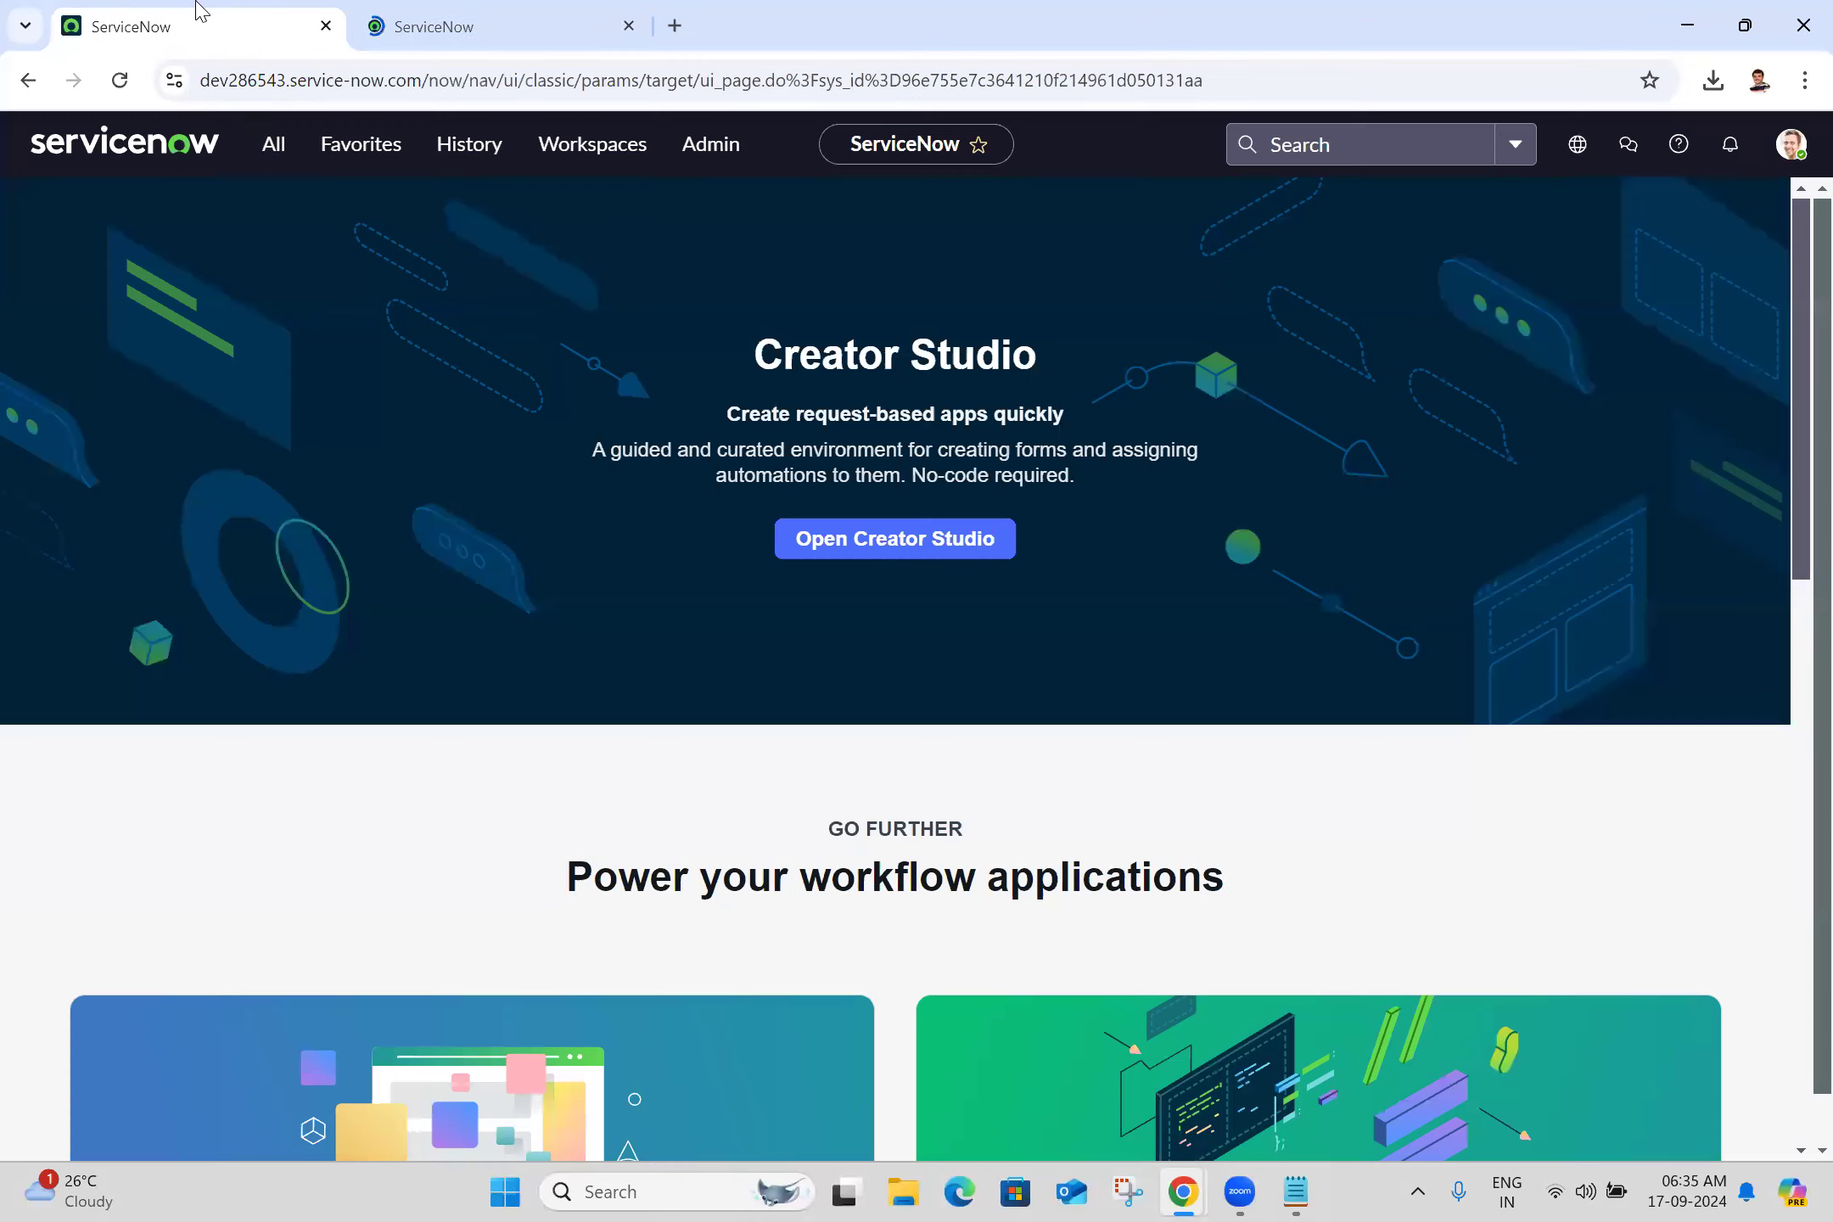
Filter the menu for 'incident' and star Incident Create New and All as favorites
left_click(266, 168)
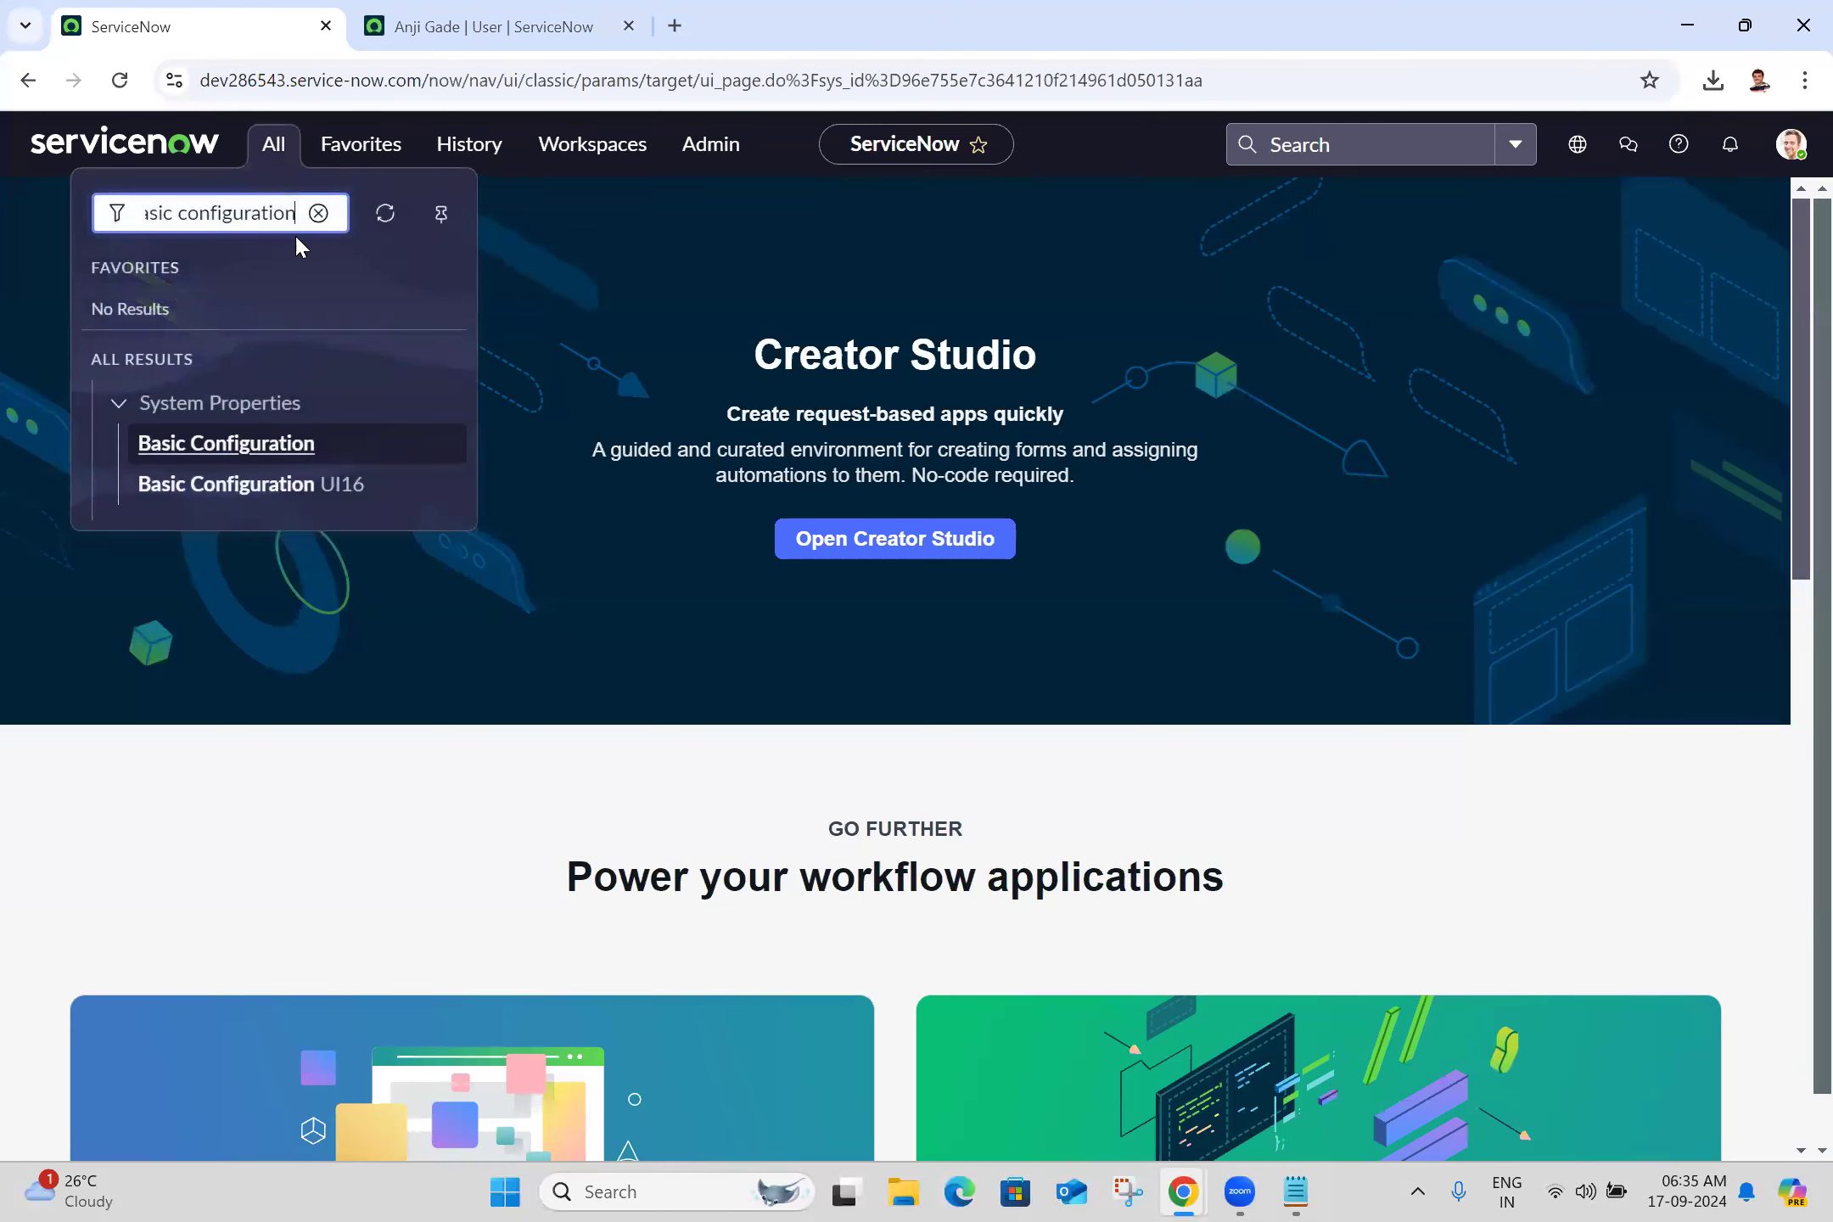
key("ctrl+a")
type("incident")
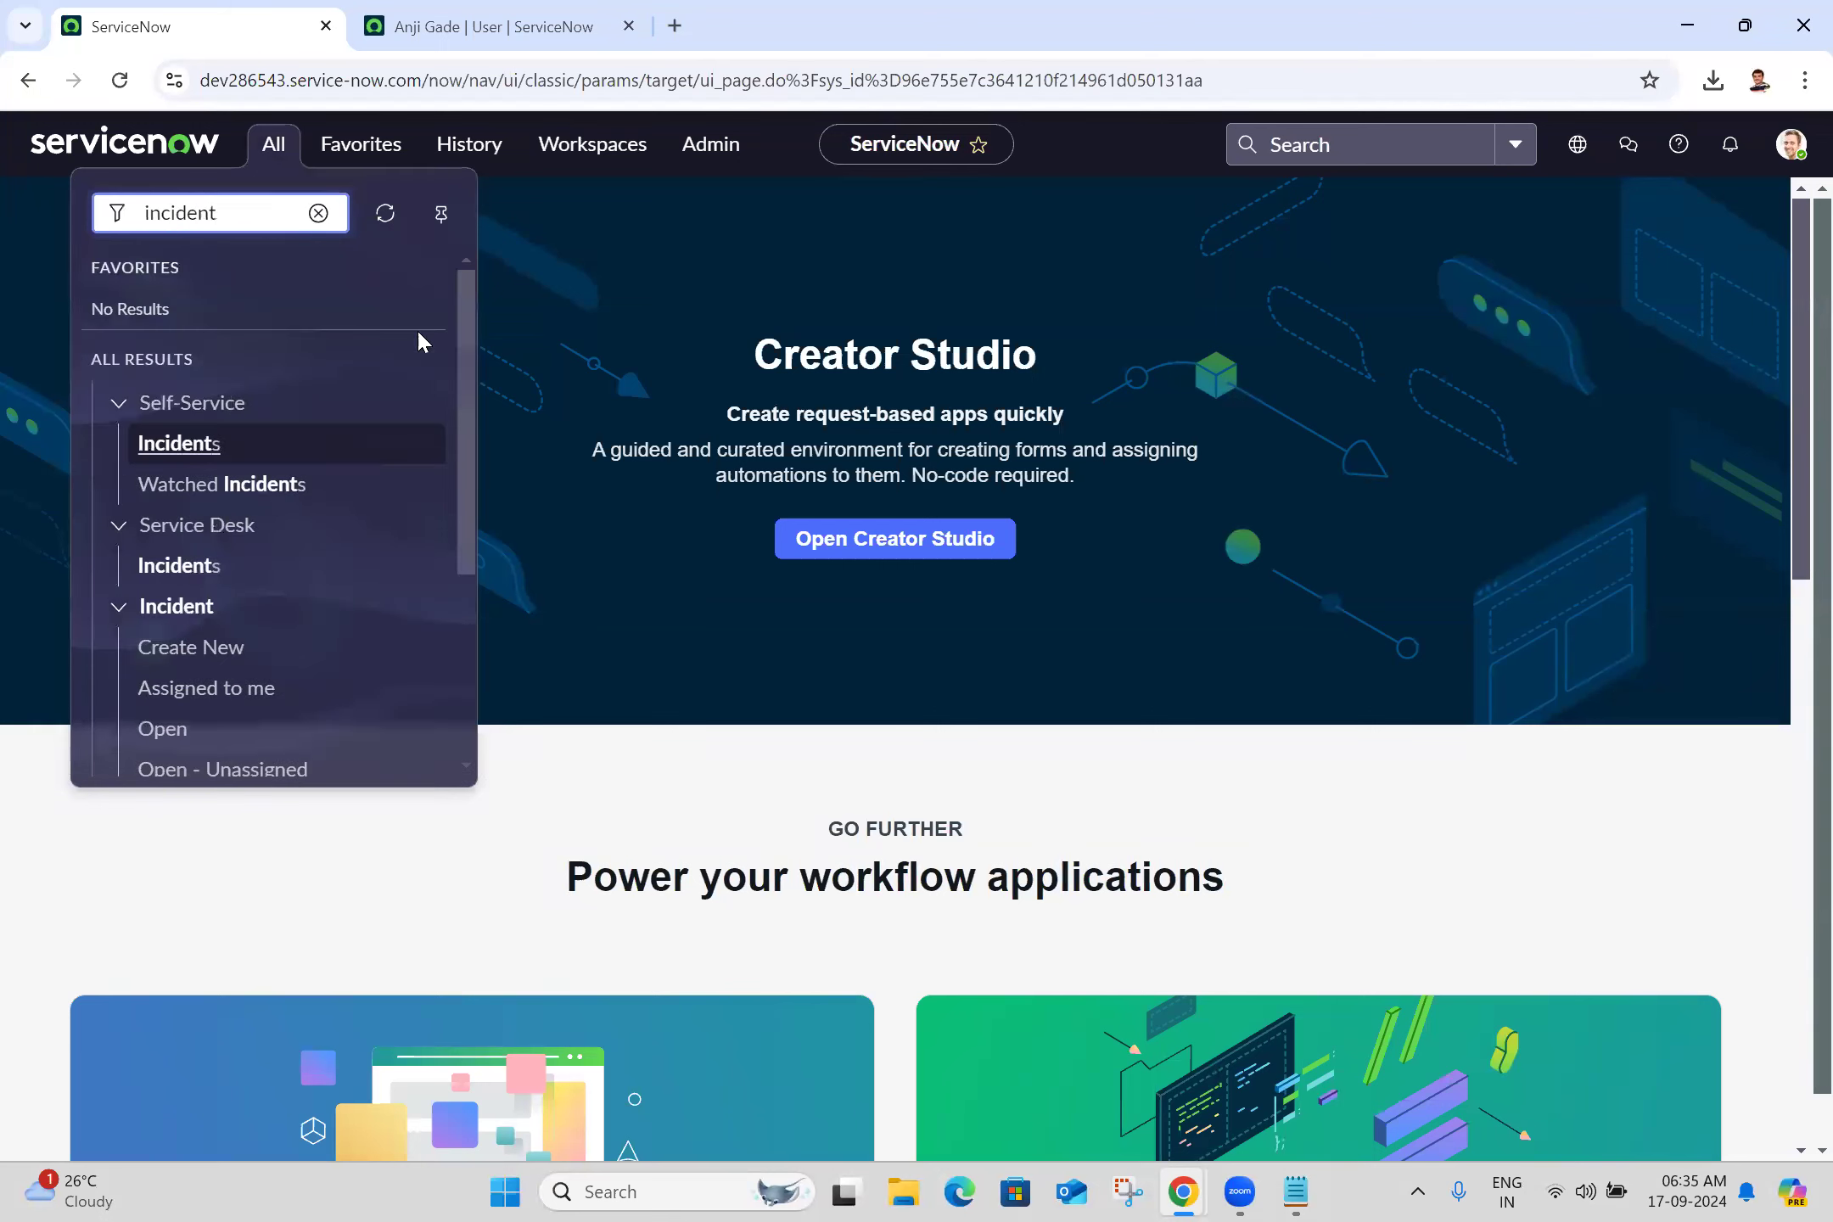
left_click_drag(467, 377, 471, 480)
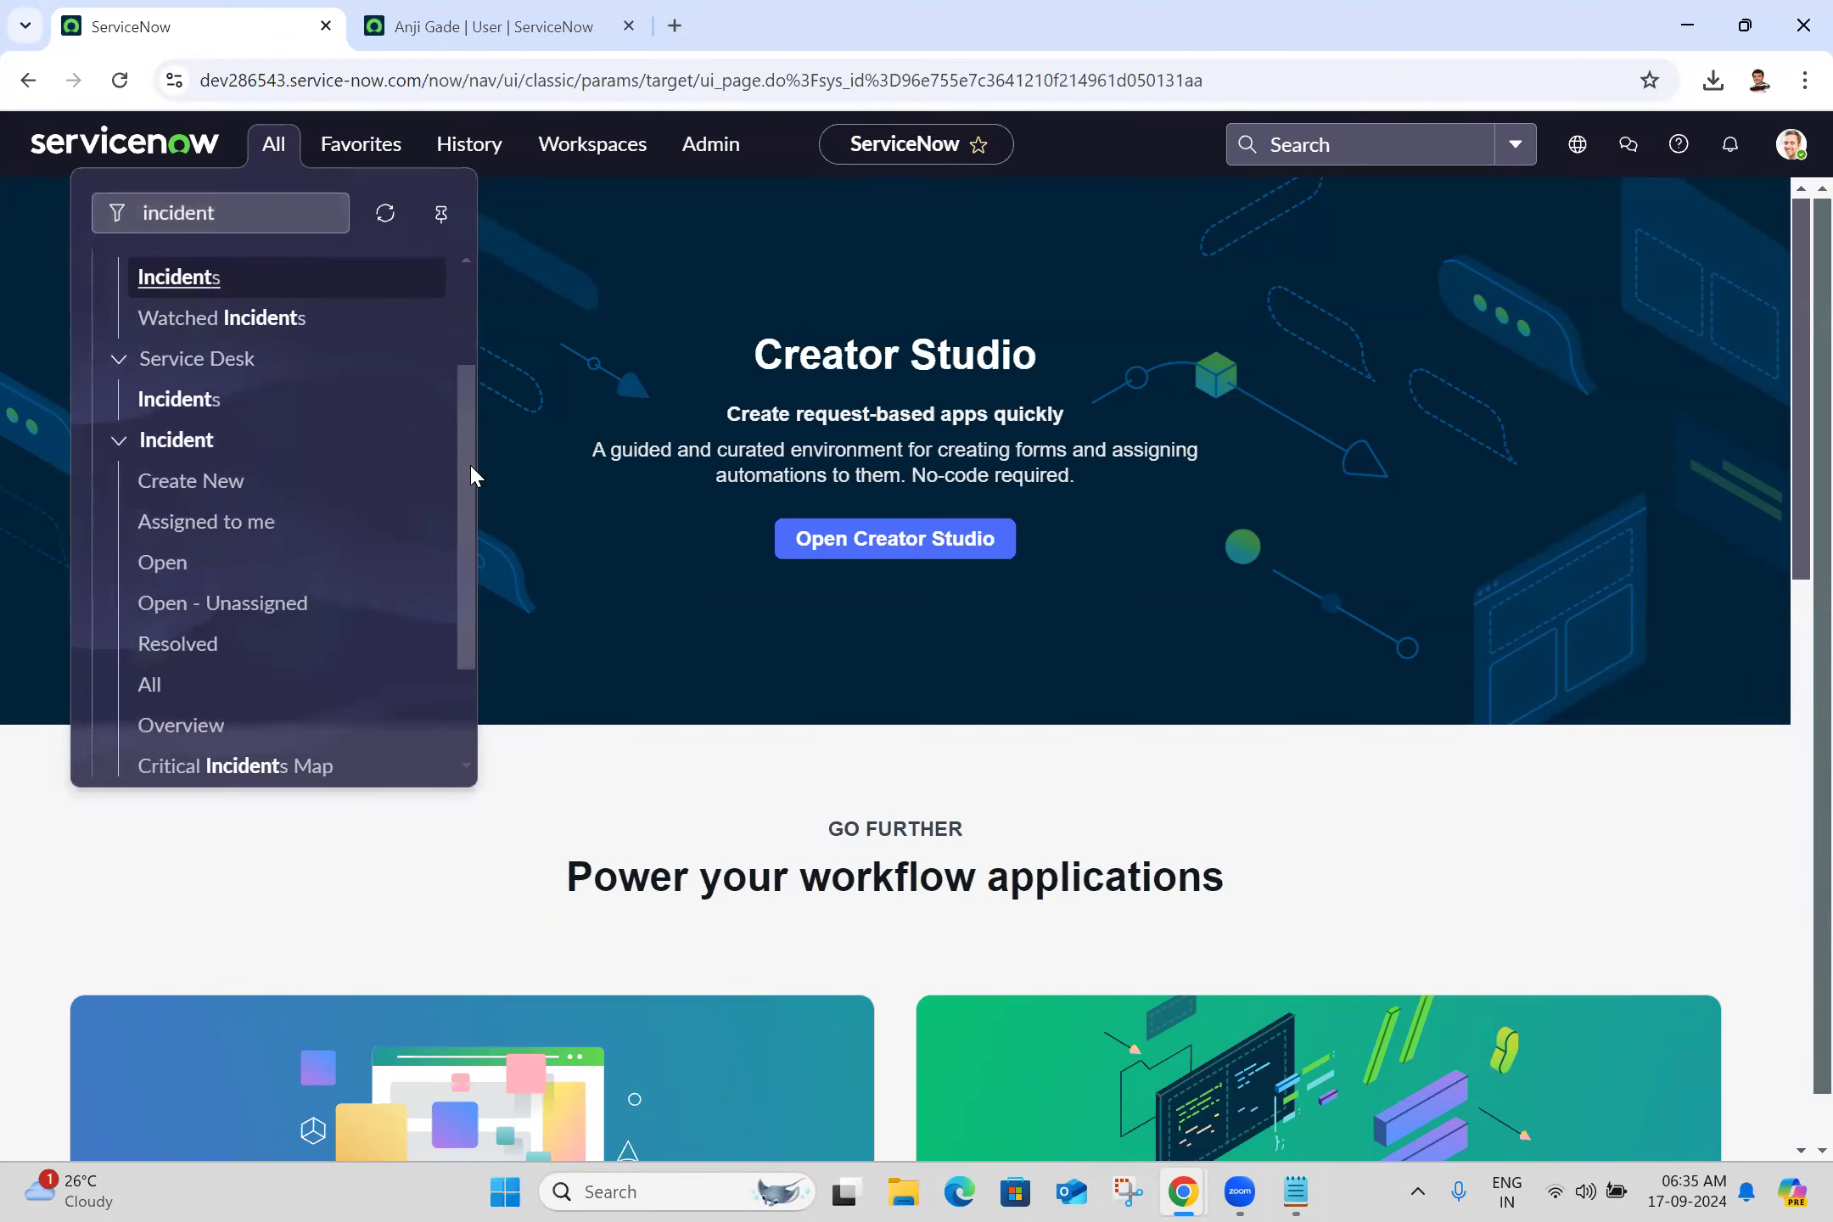
left_click(425, 482)
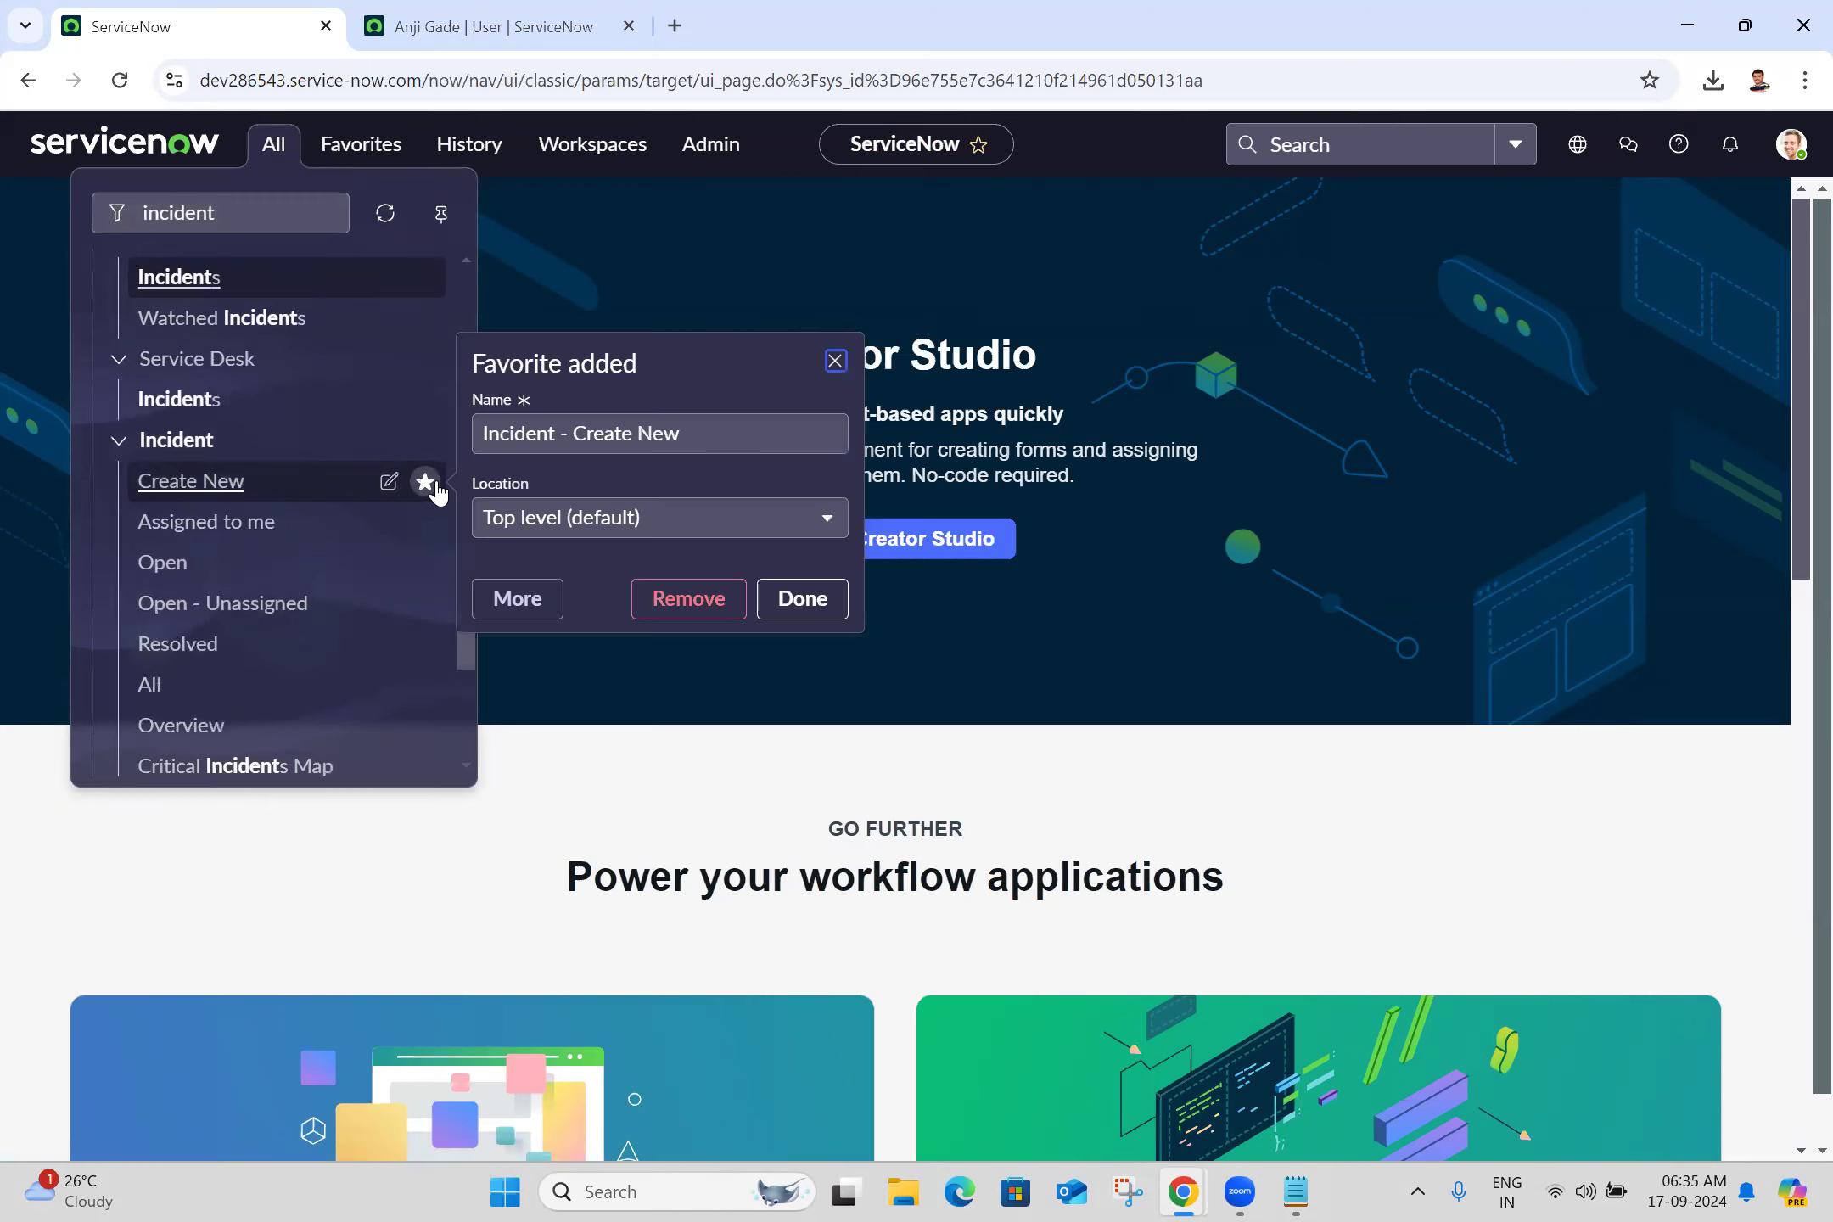
left_click(798, 600)
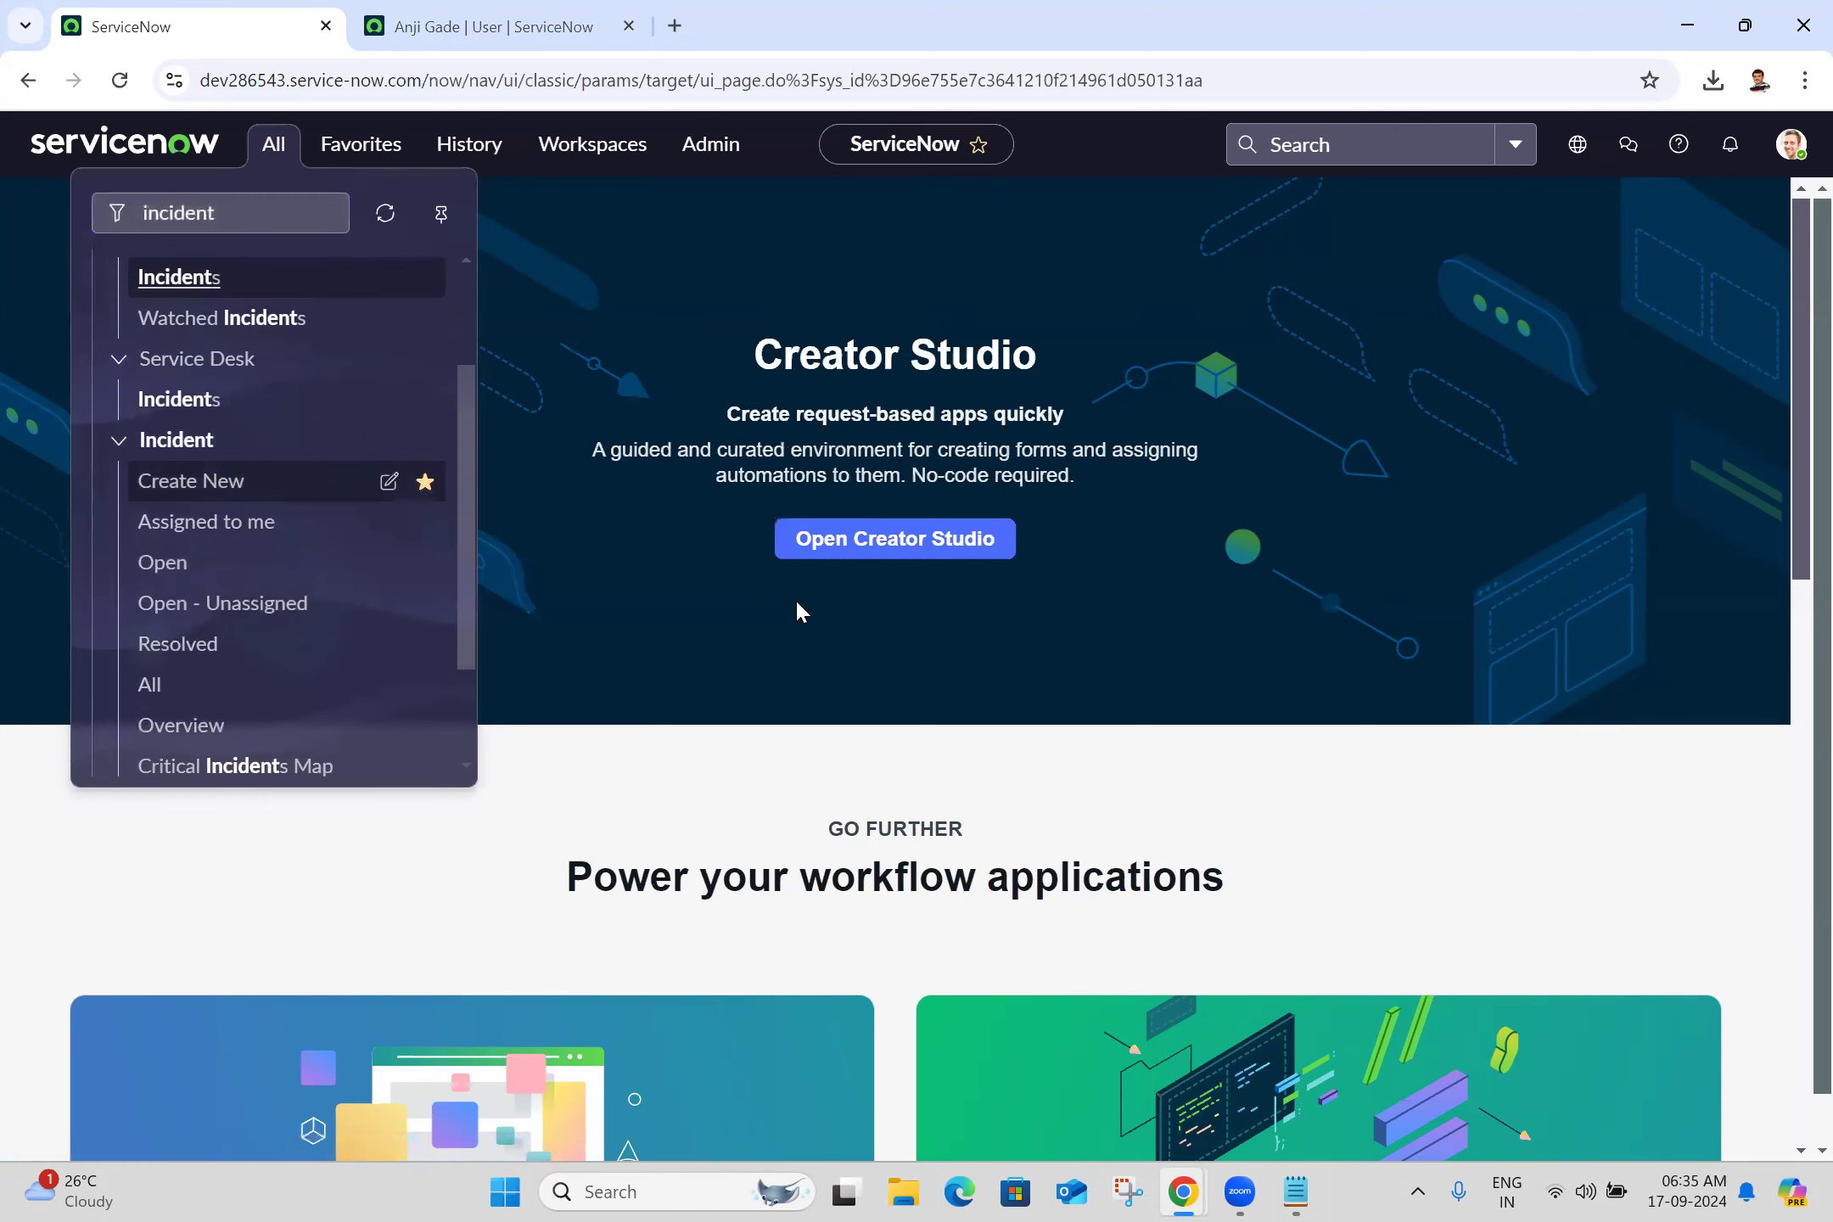
left_click(425, 686)
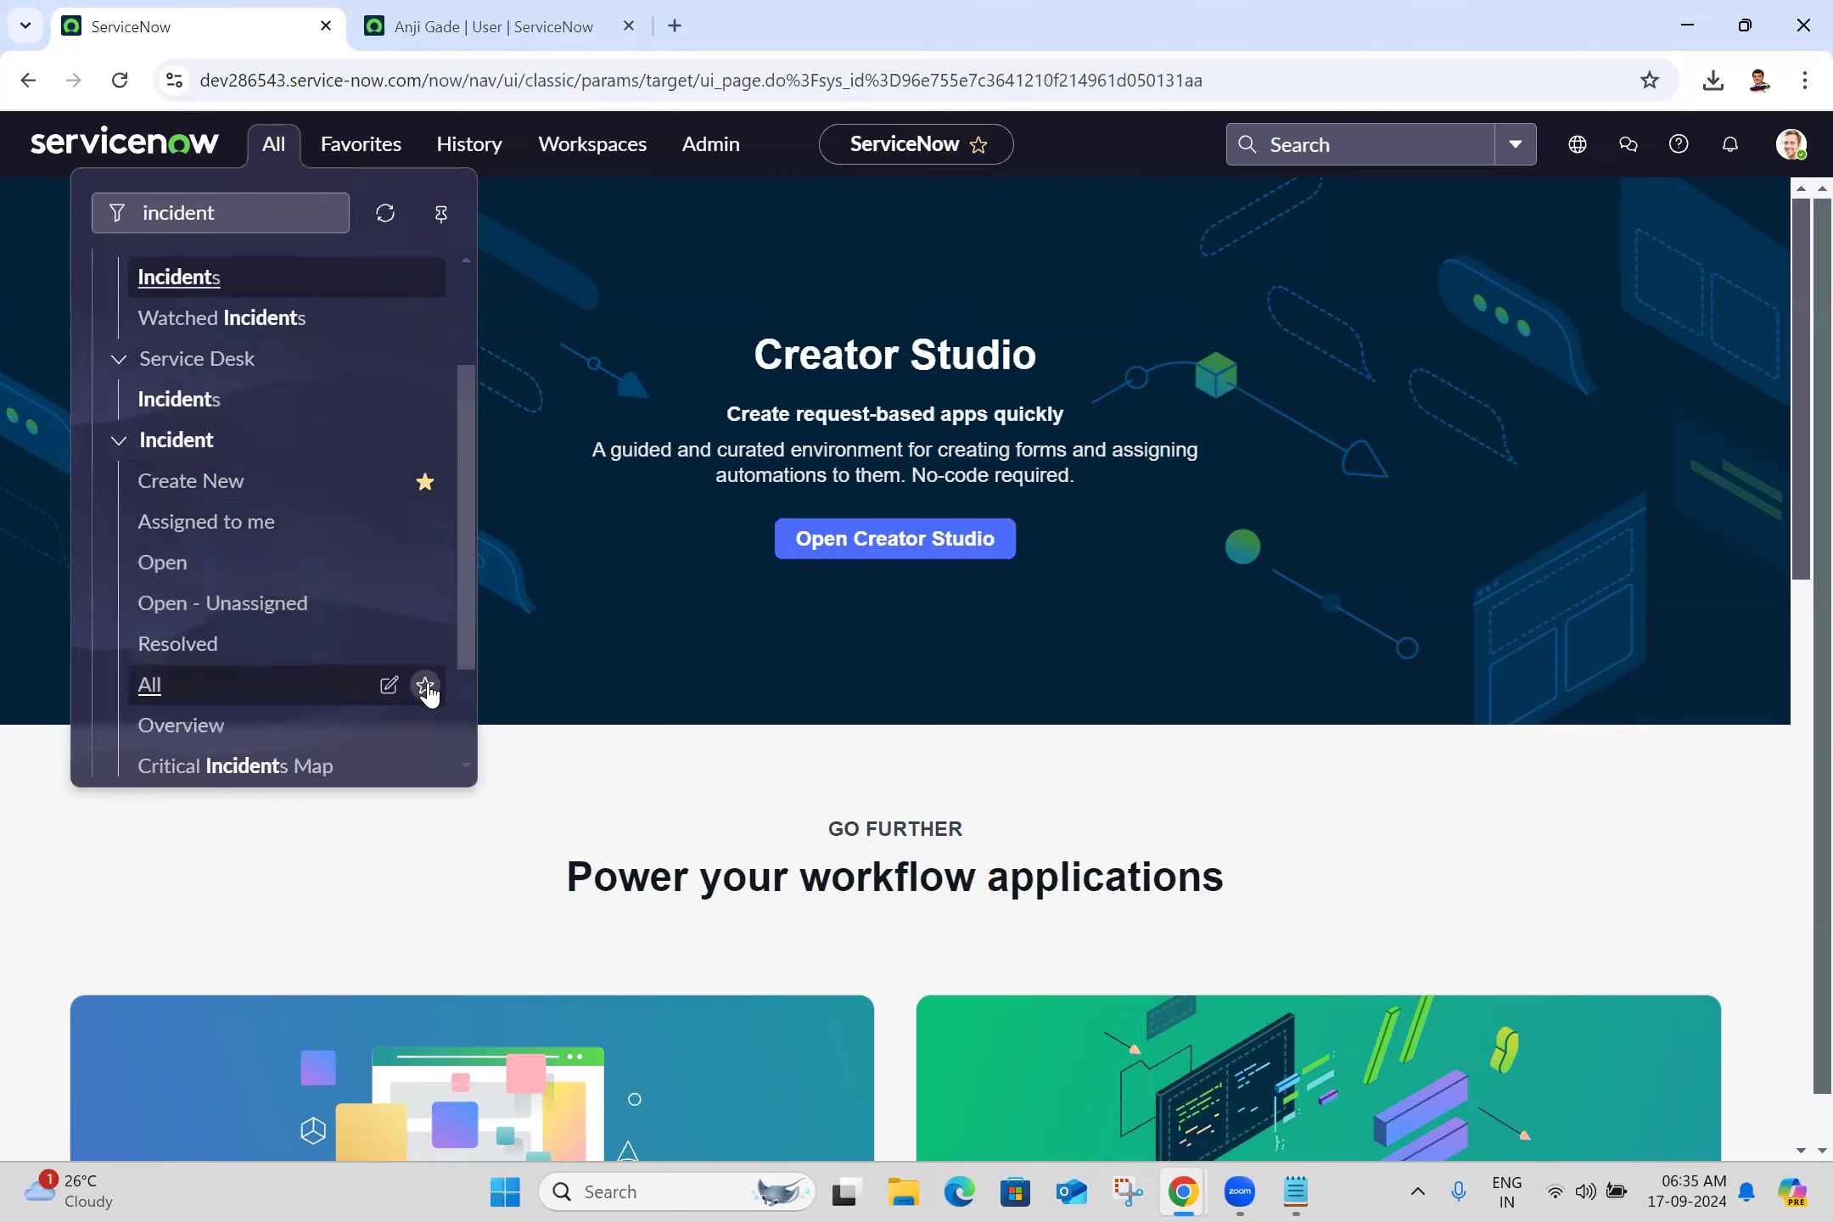
left_click(807, 802)
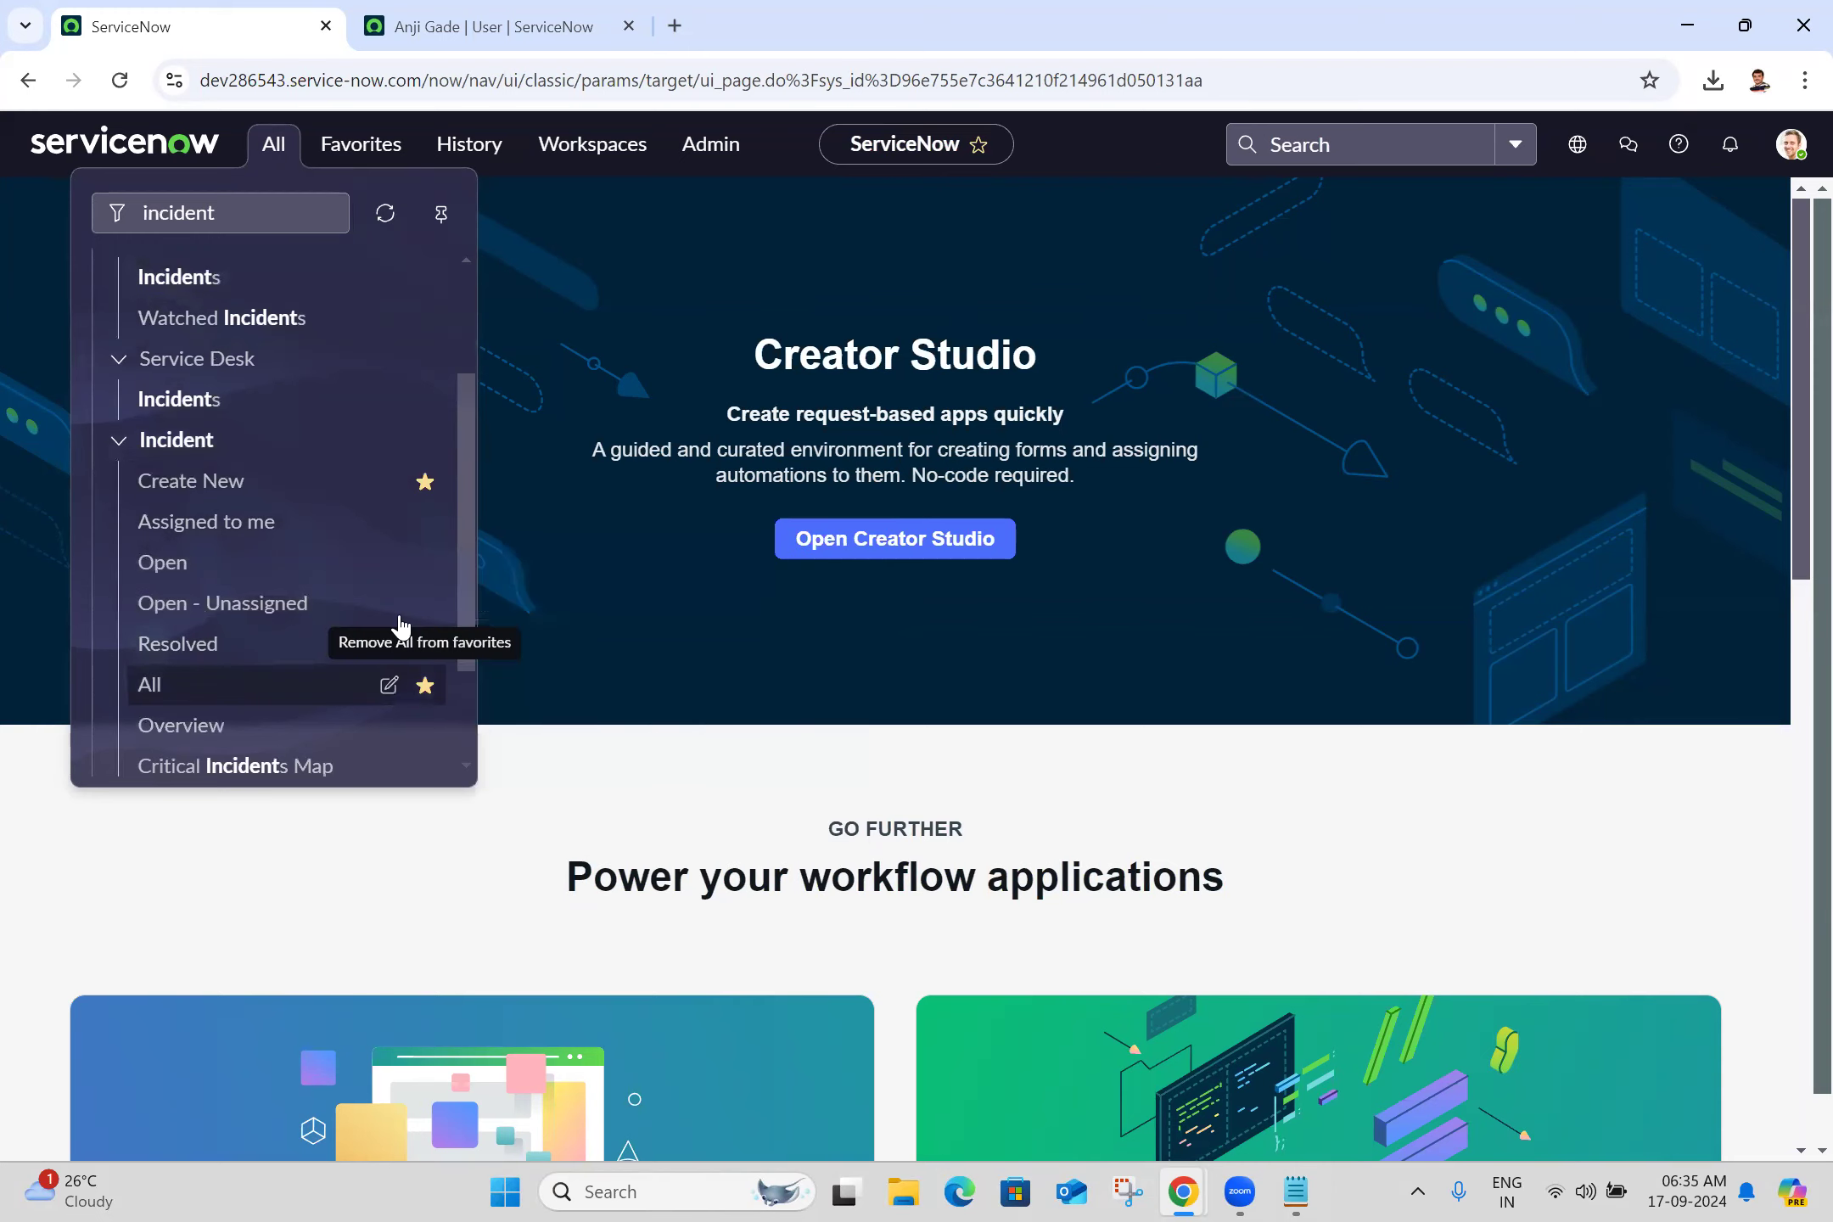
middle_click(245, 491)
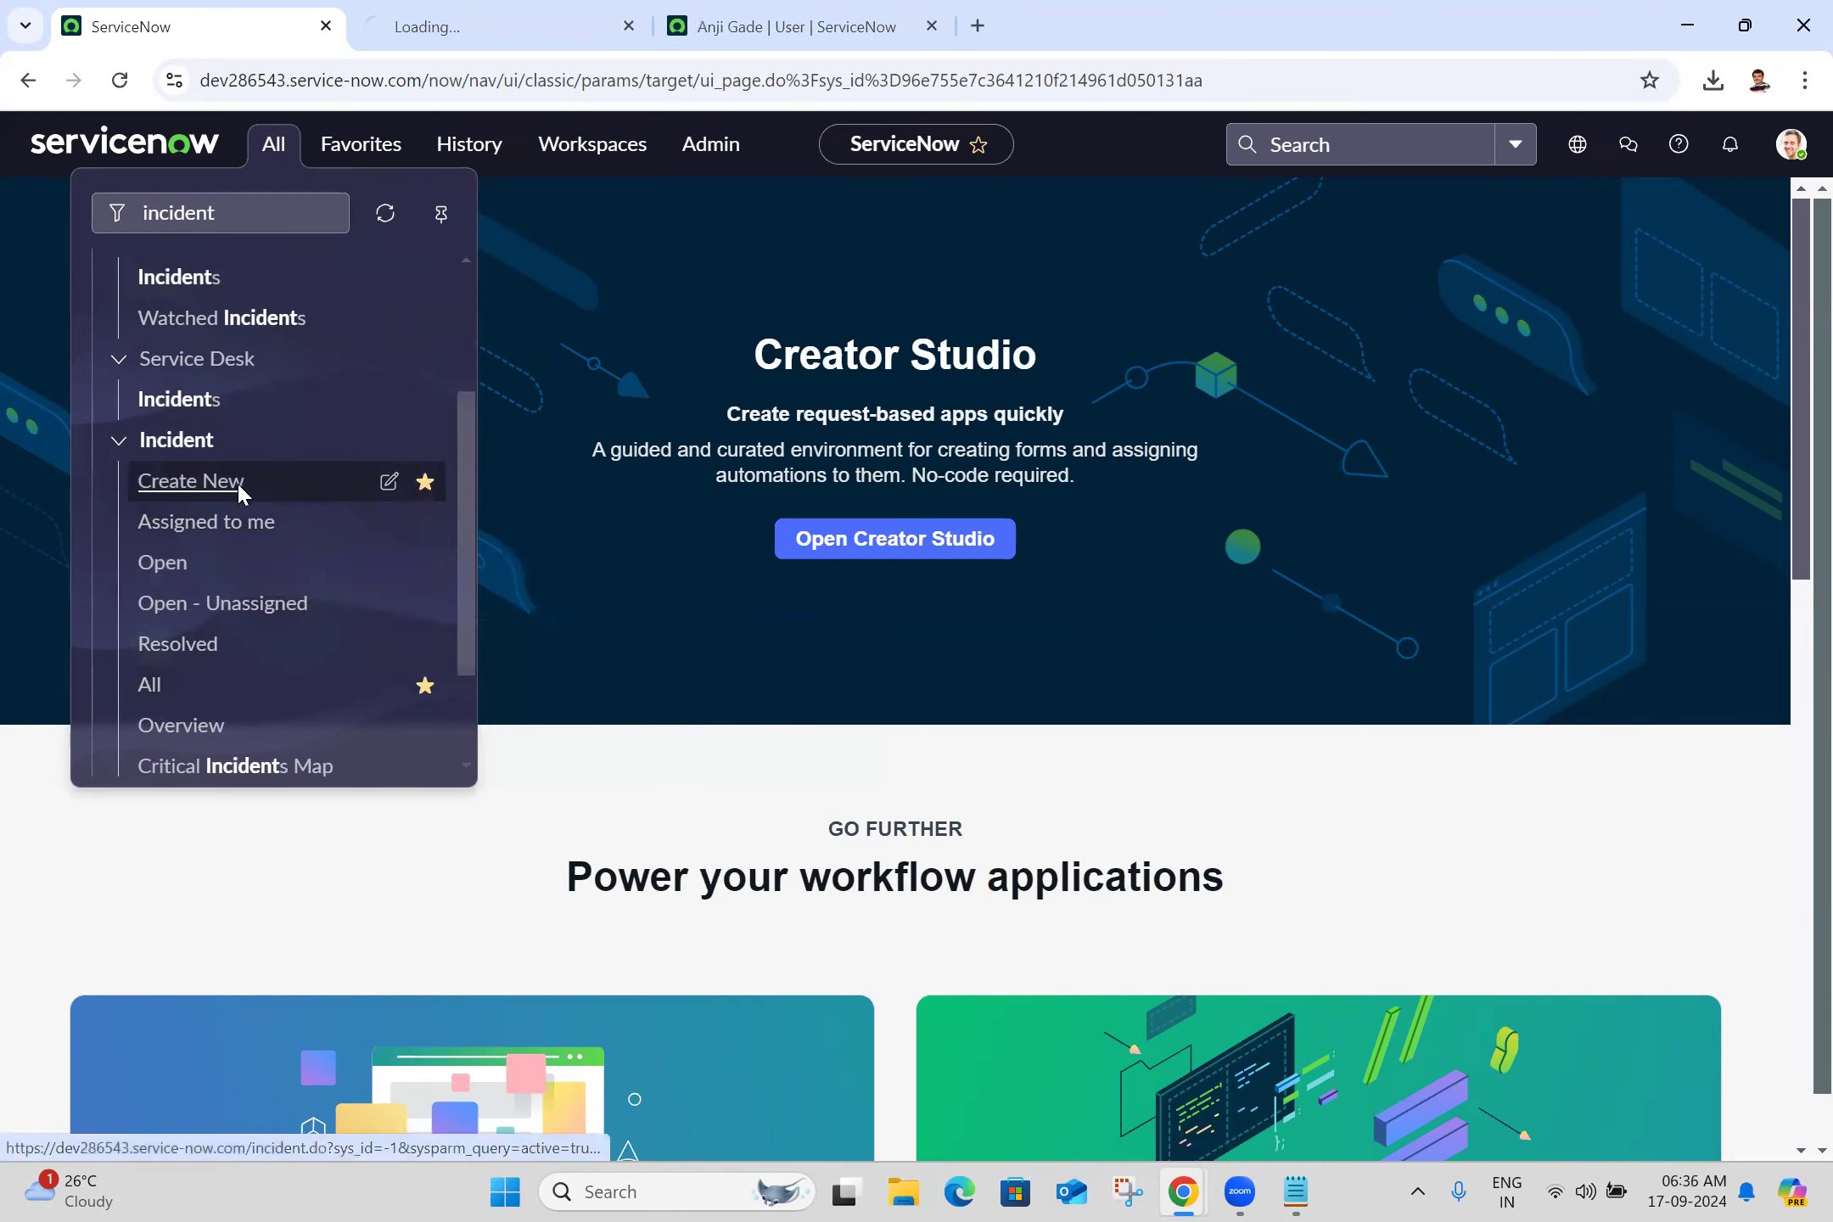
Set the Caller on new incident INC0010001 to the same user from the suggestions
left_click(560, 10)
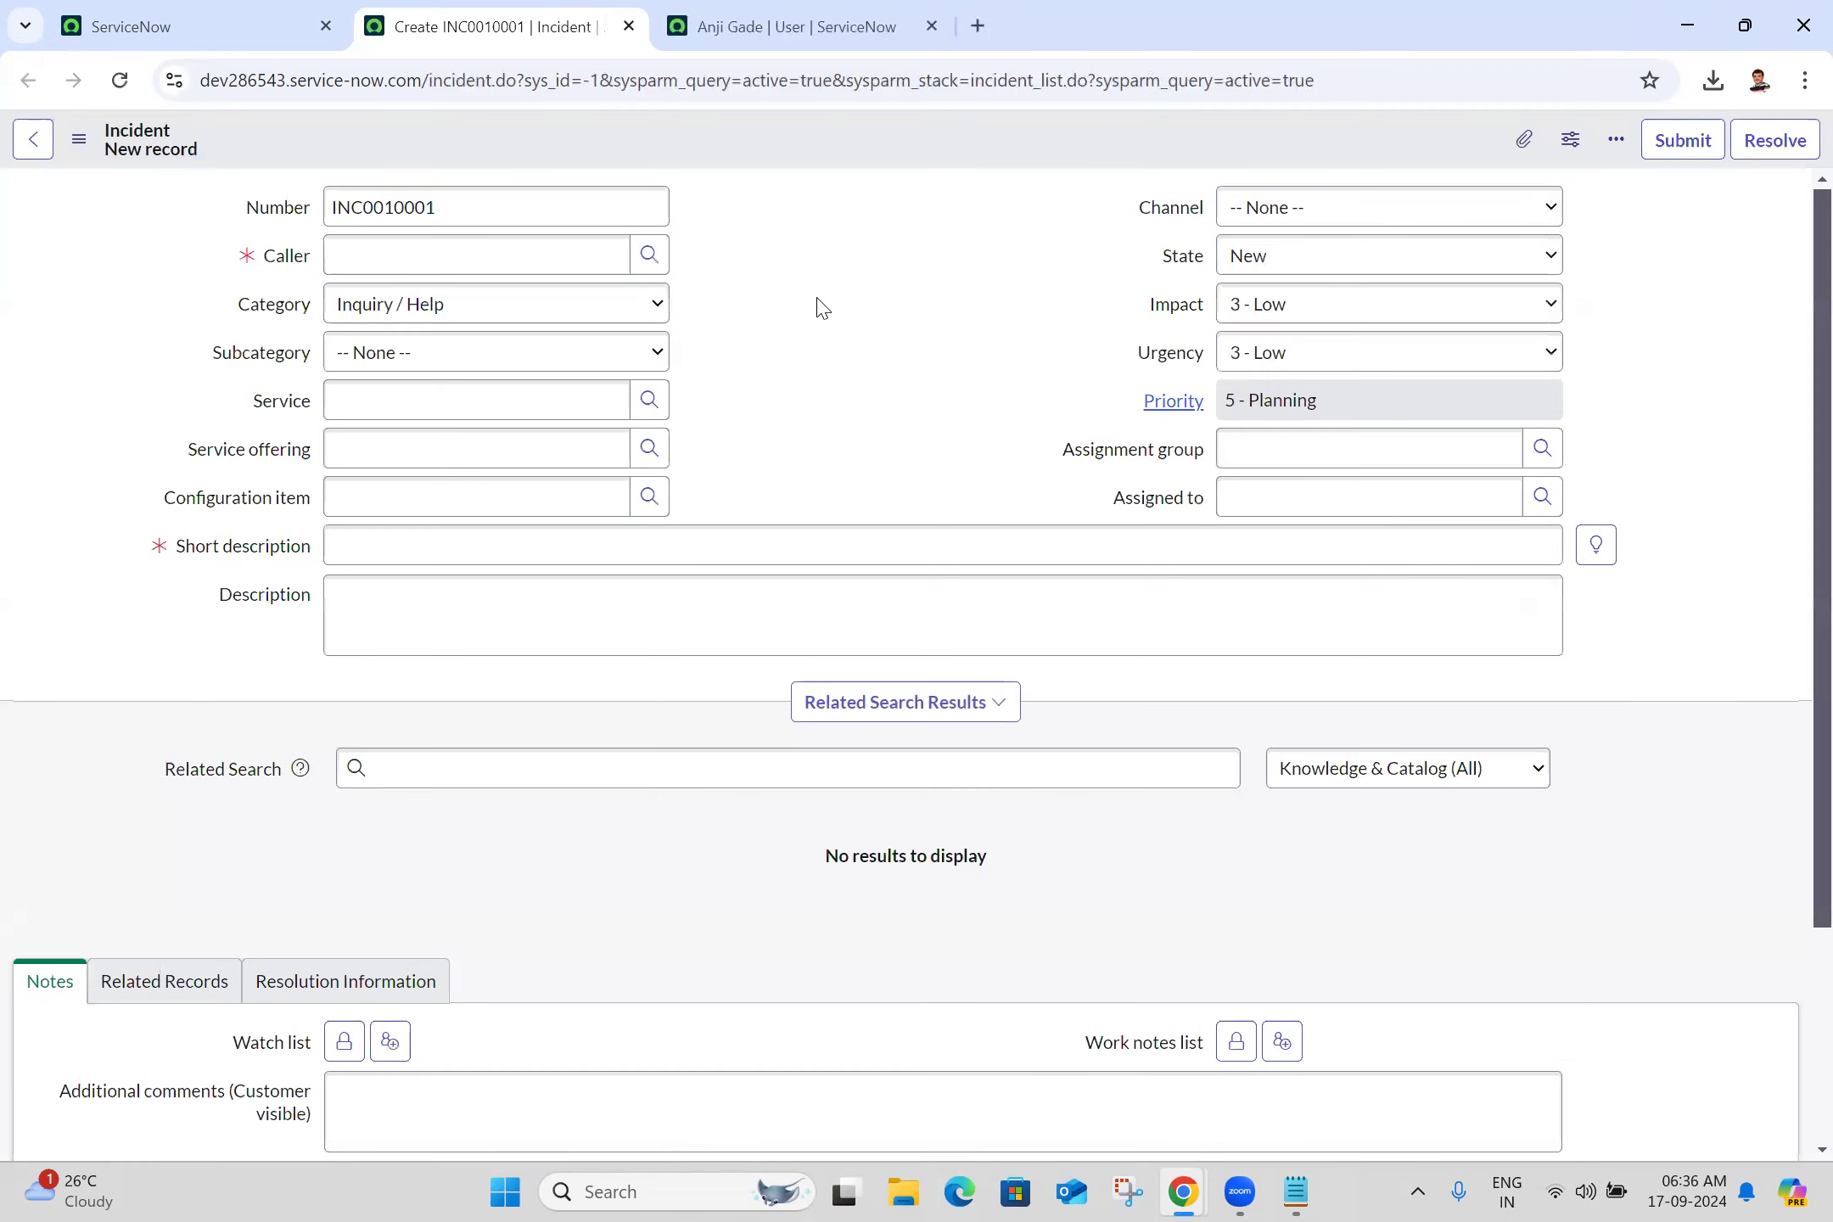
left_click(556, 257)
type("anji")
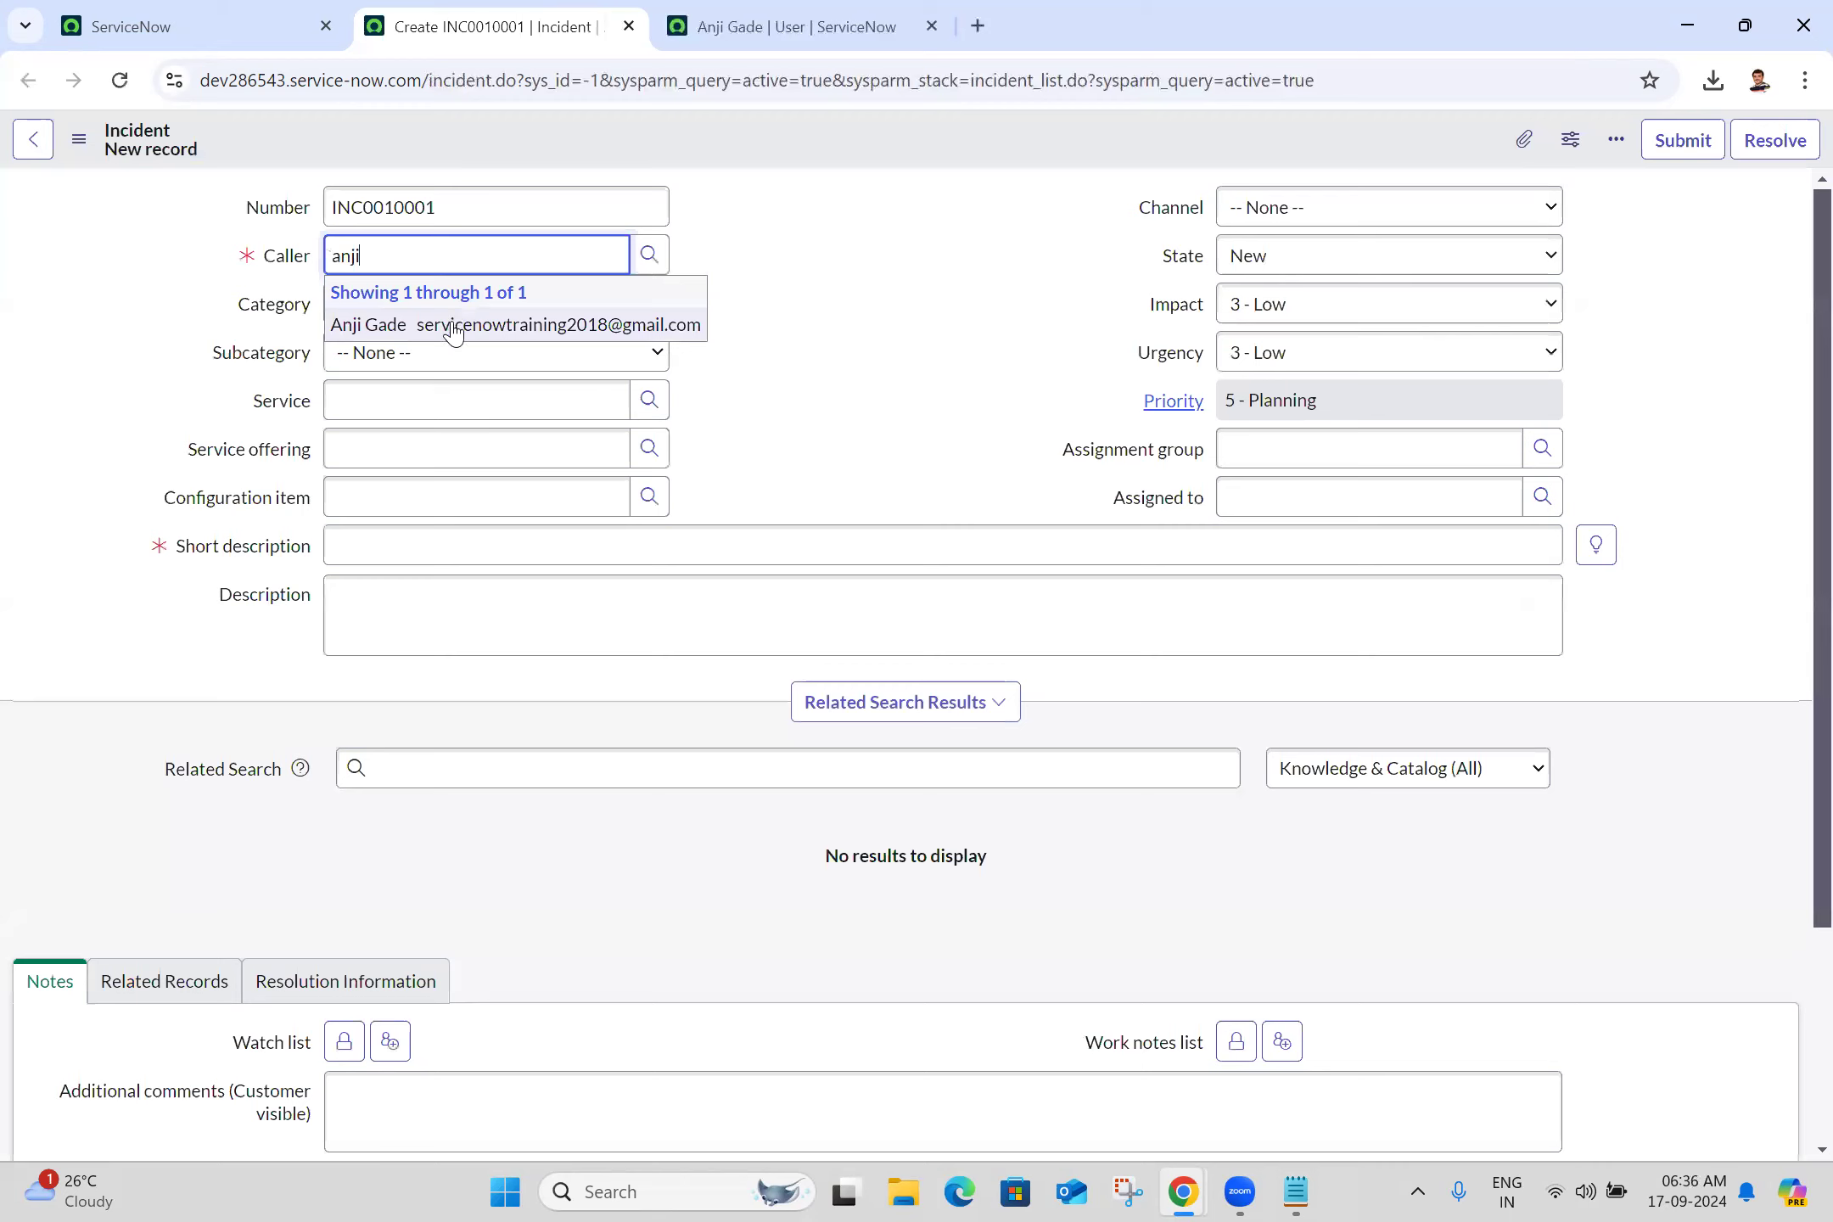
left_click(454, 327)
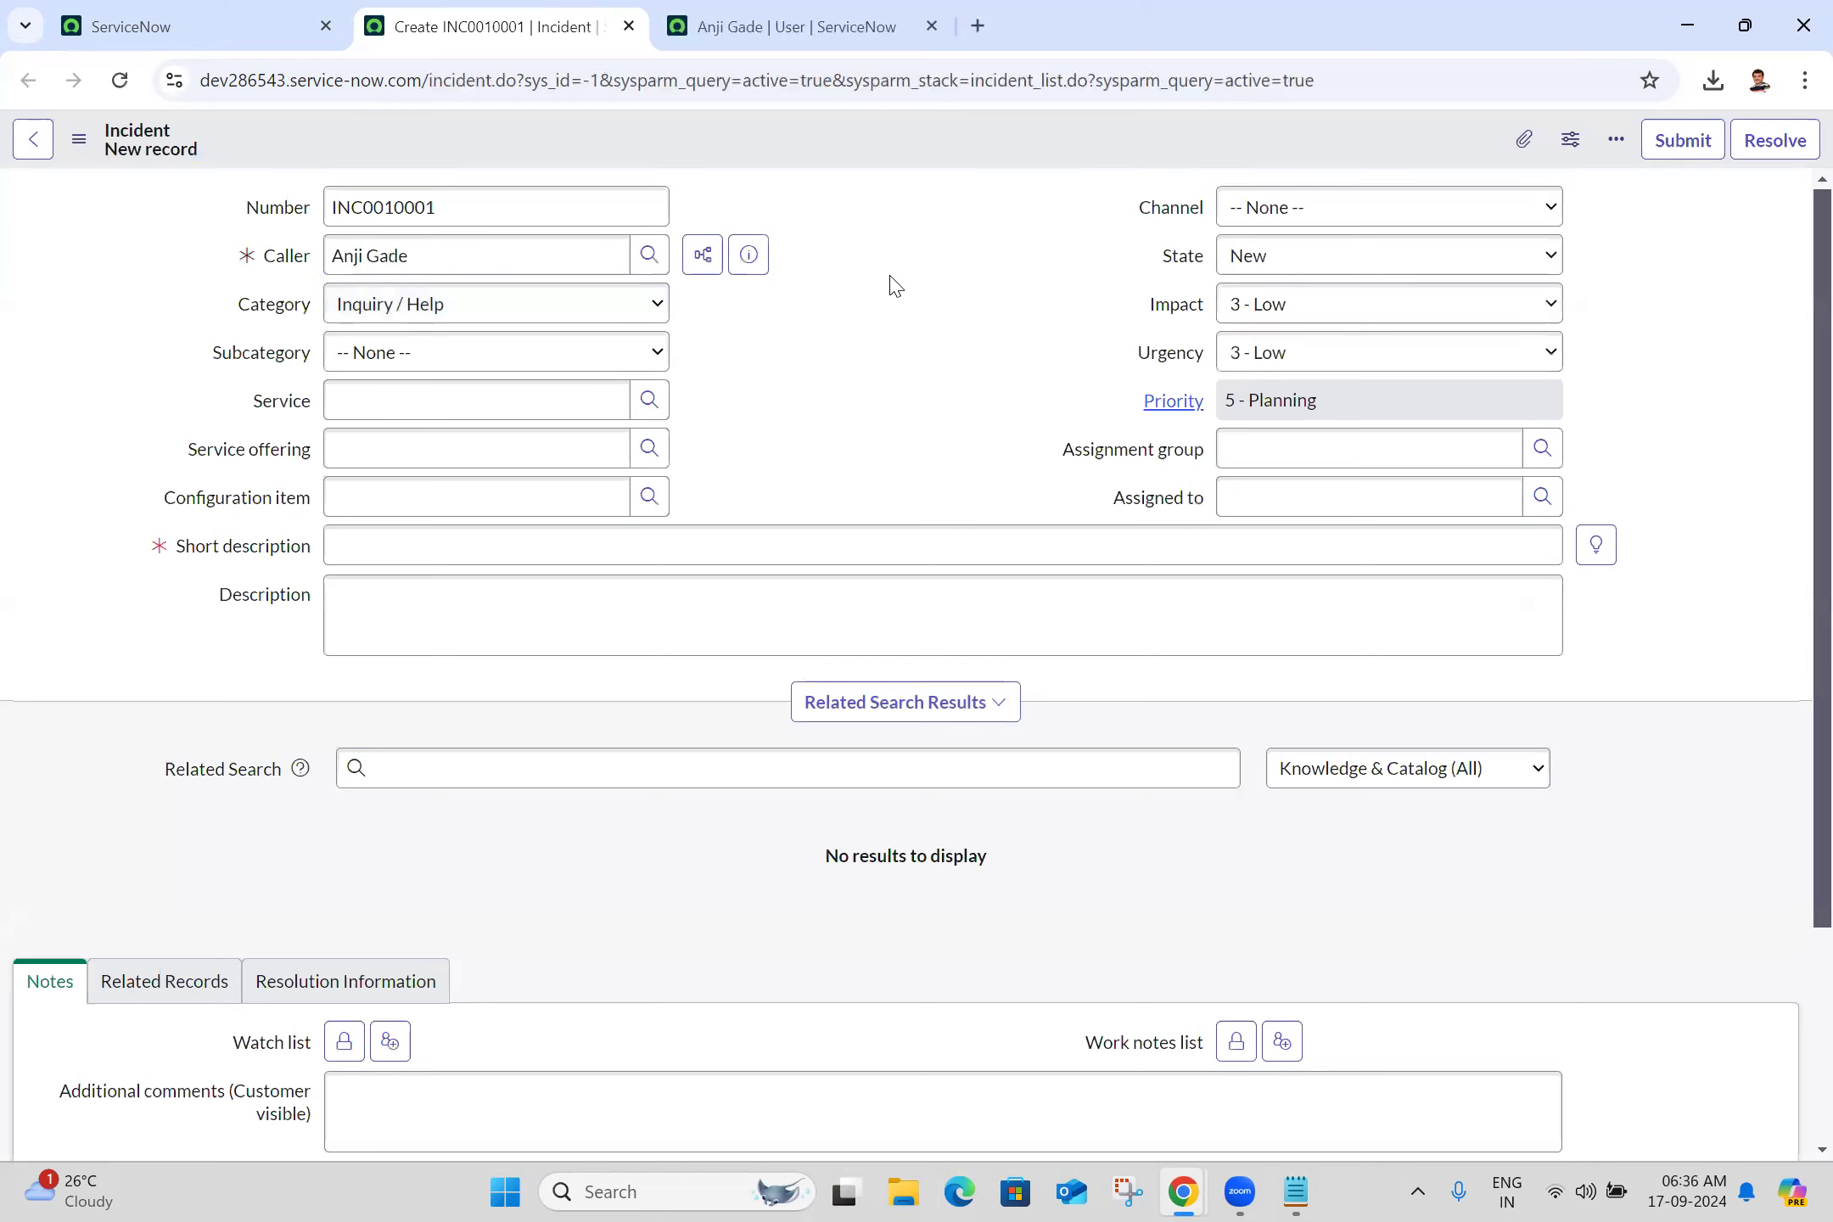
key("ctrl+Tab")
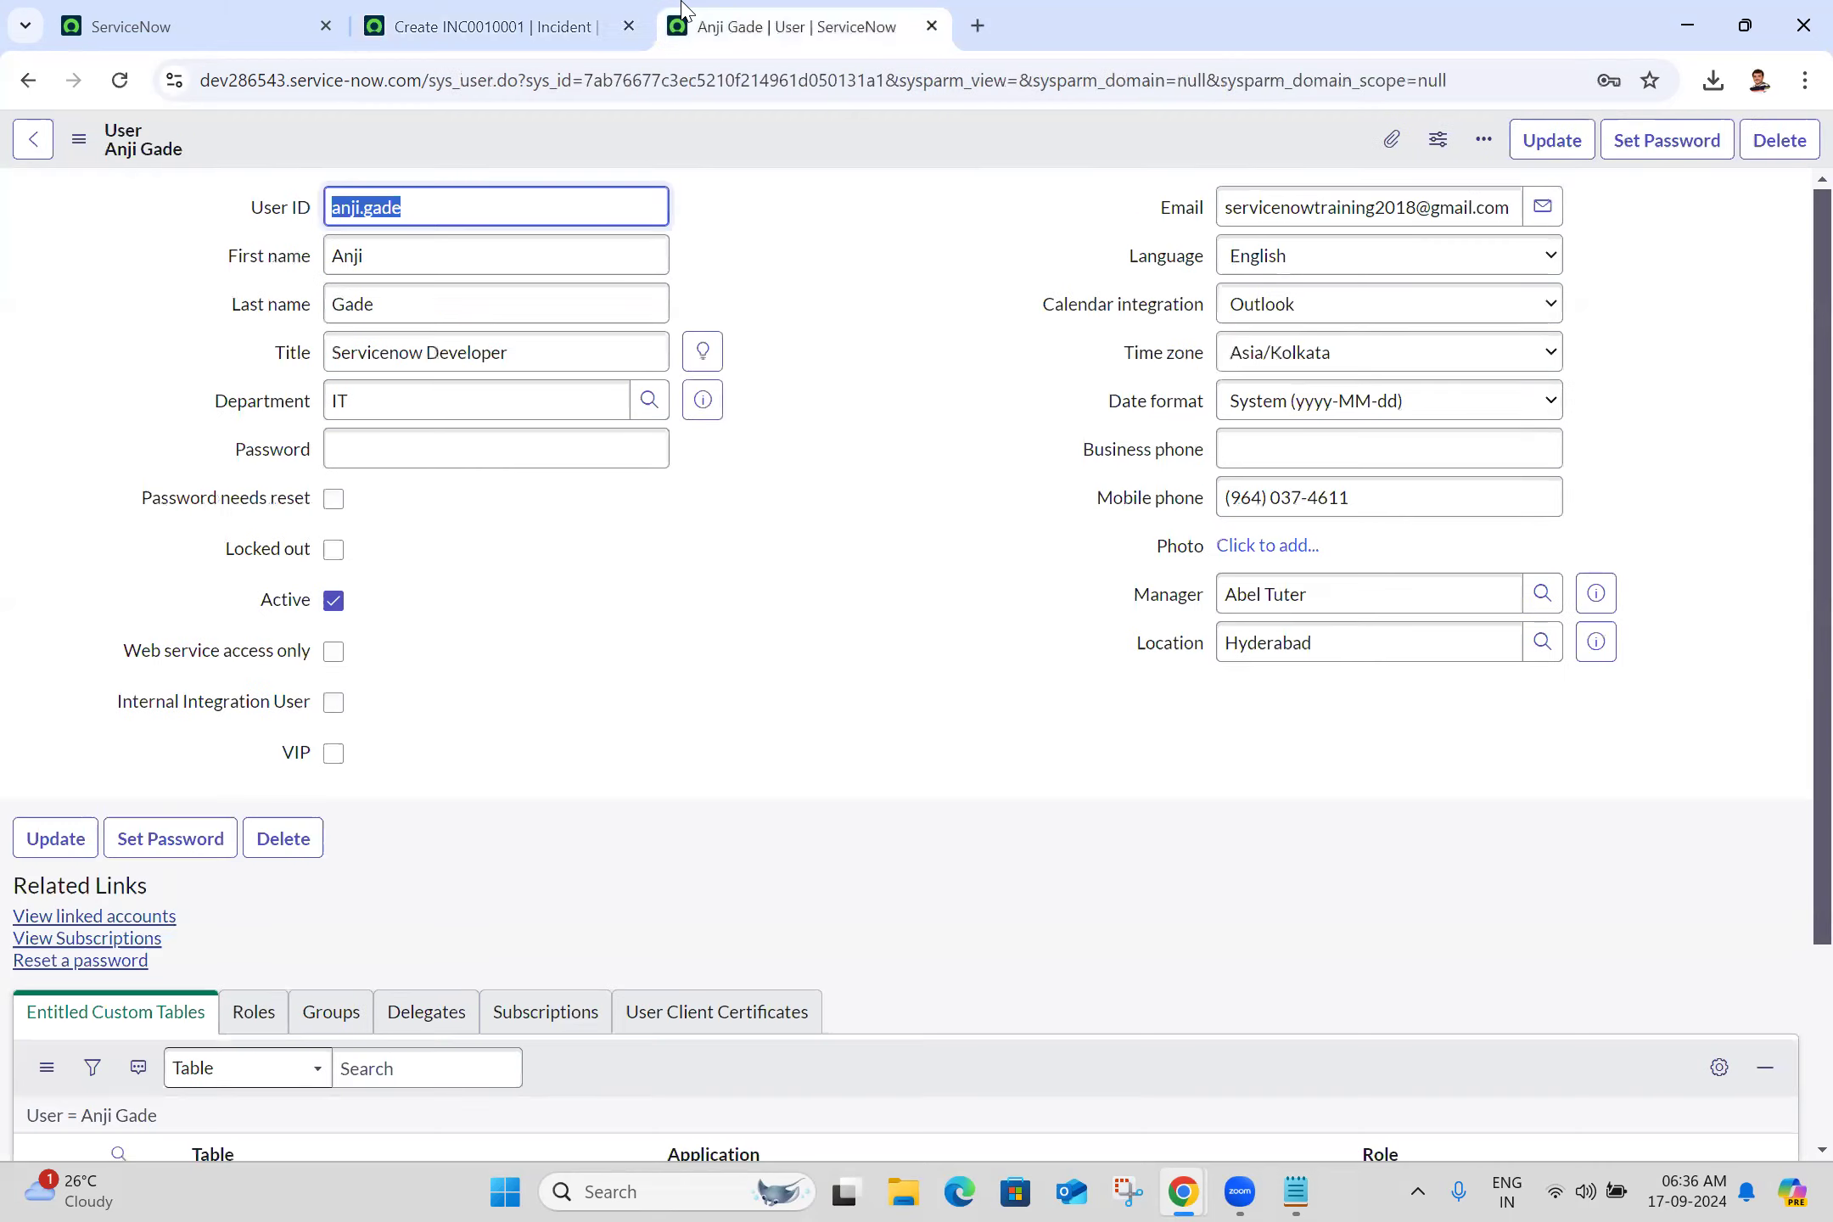
Check VIP on the user's record and save it
scroll(1798, 636, "down", 3)
scroll(1797, 509, "up", 3)
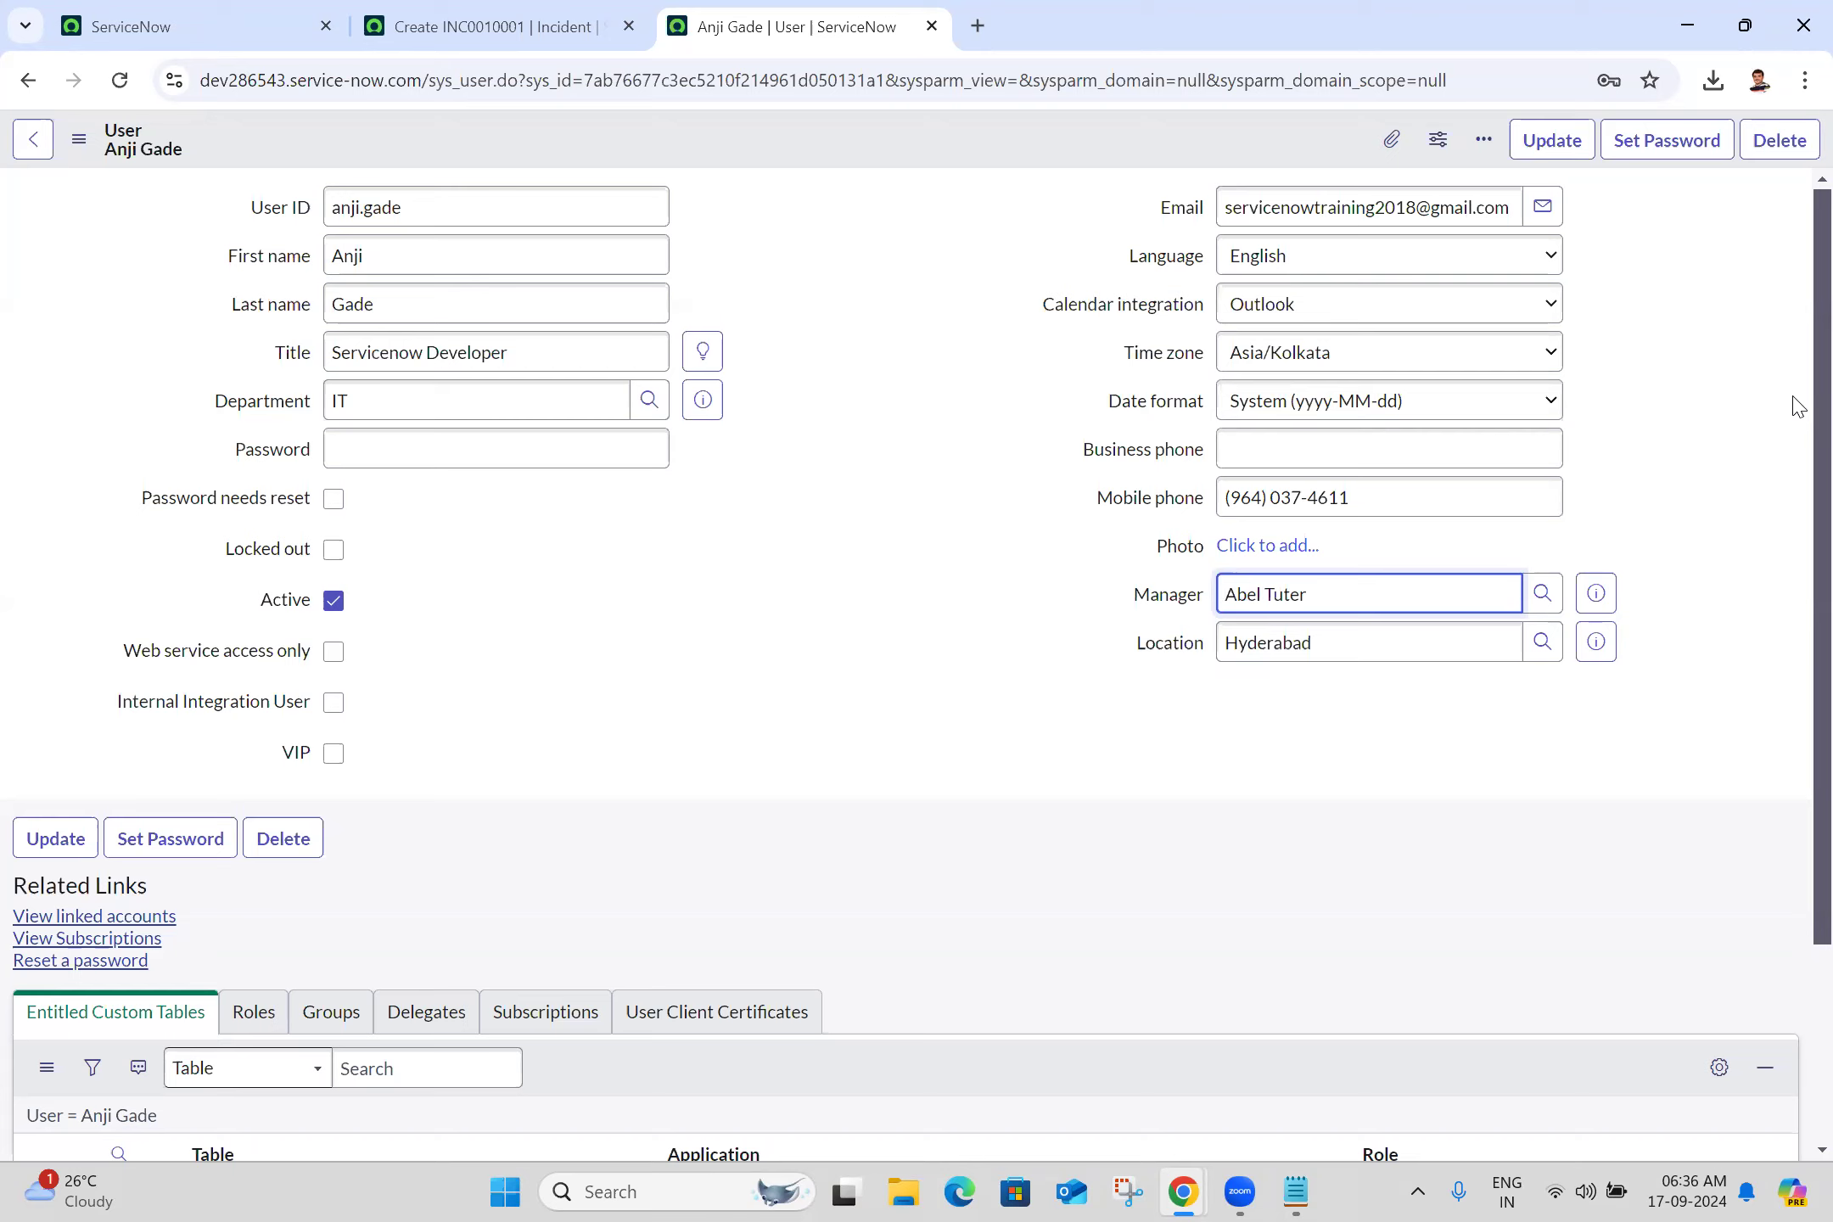
left_click(335, 754)
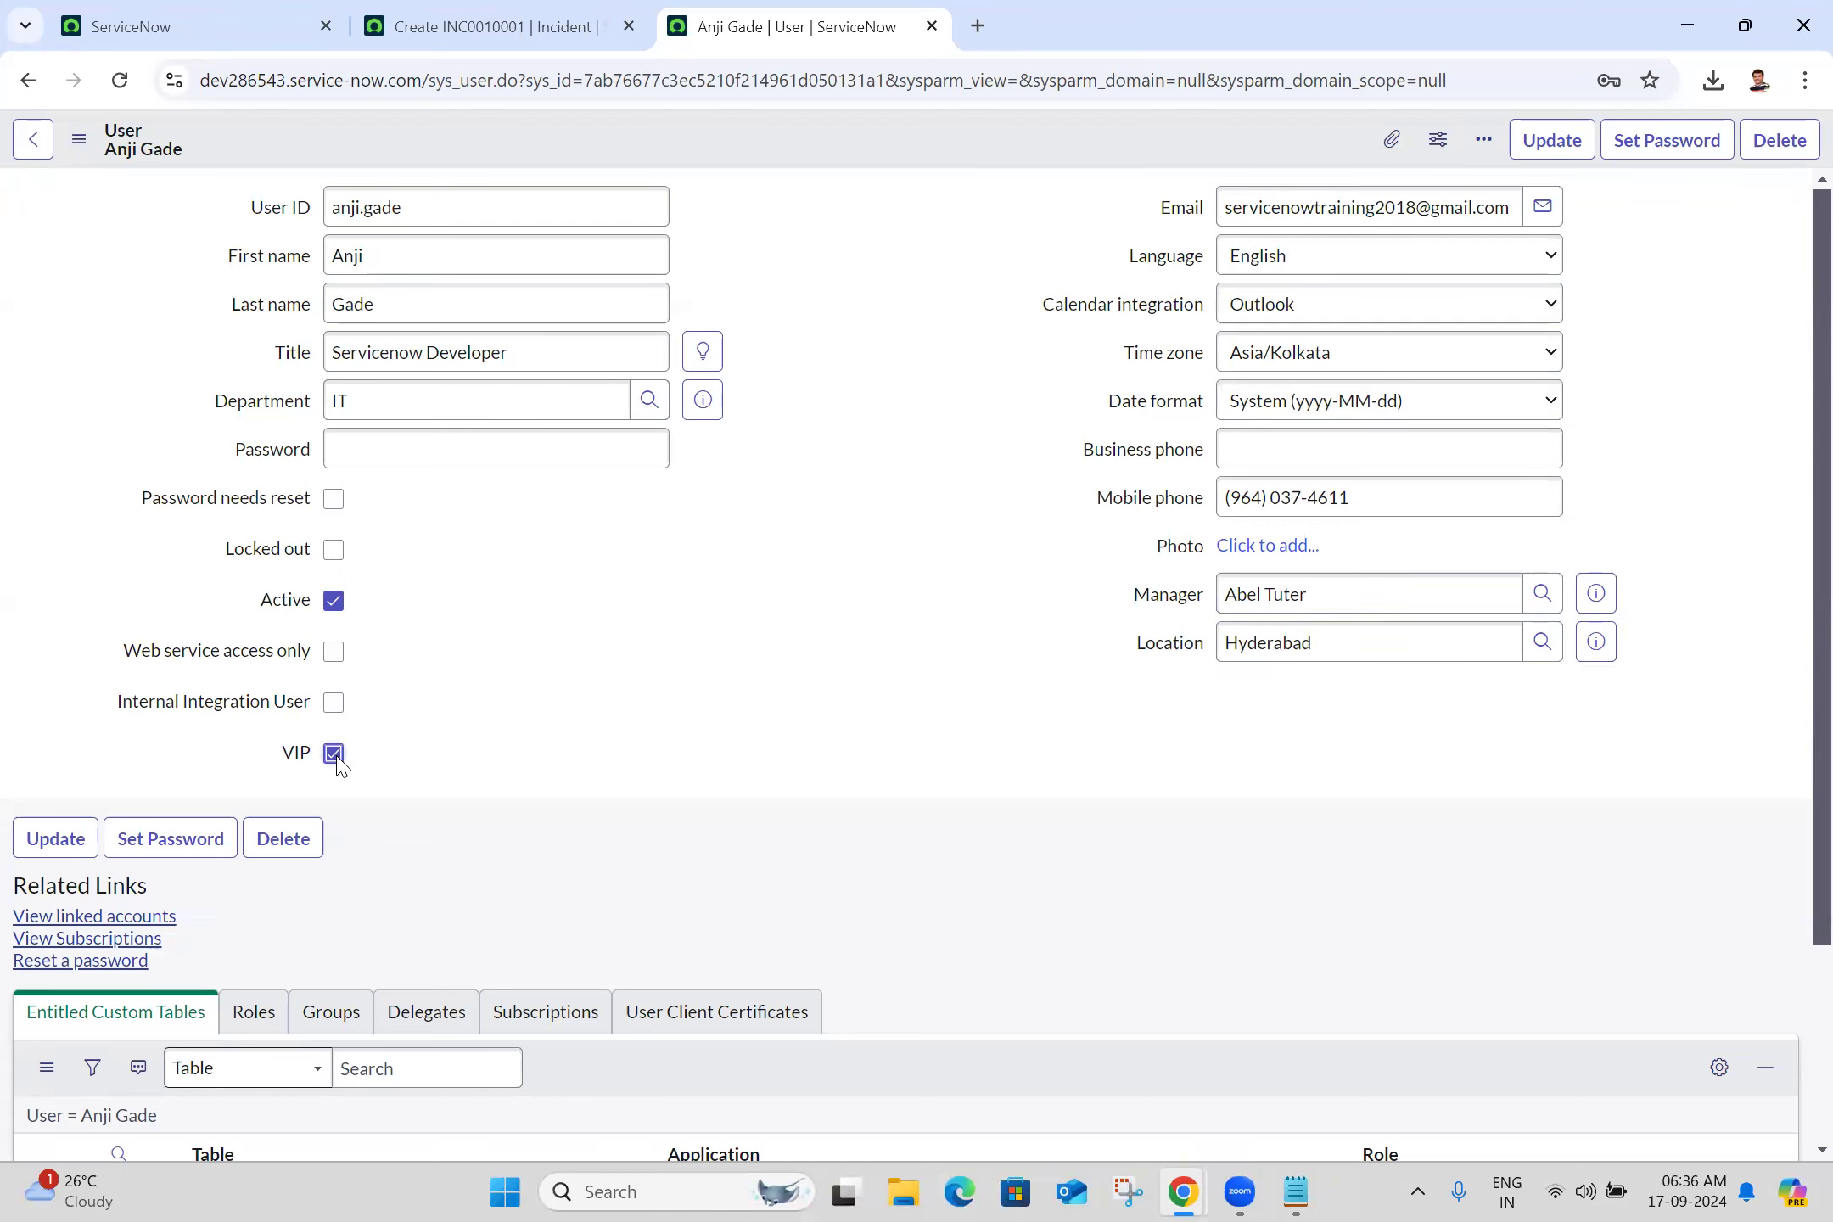
left_click(80, 158)
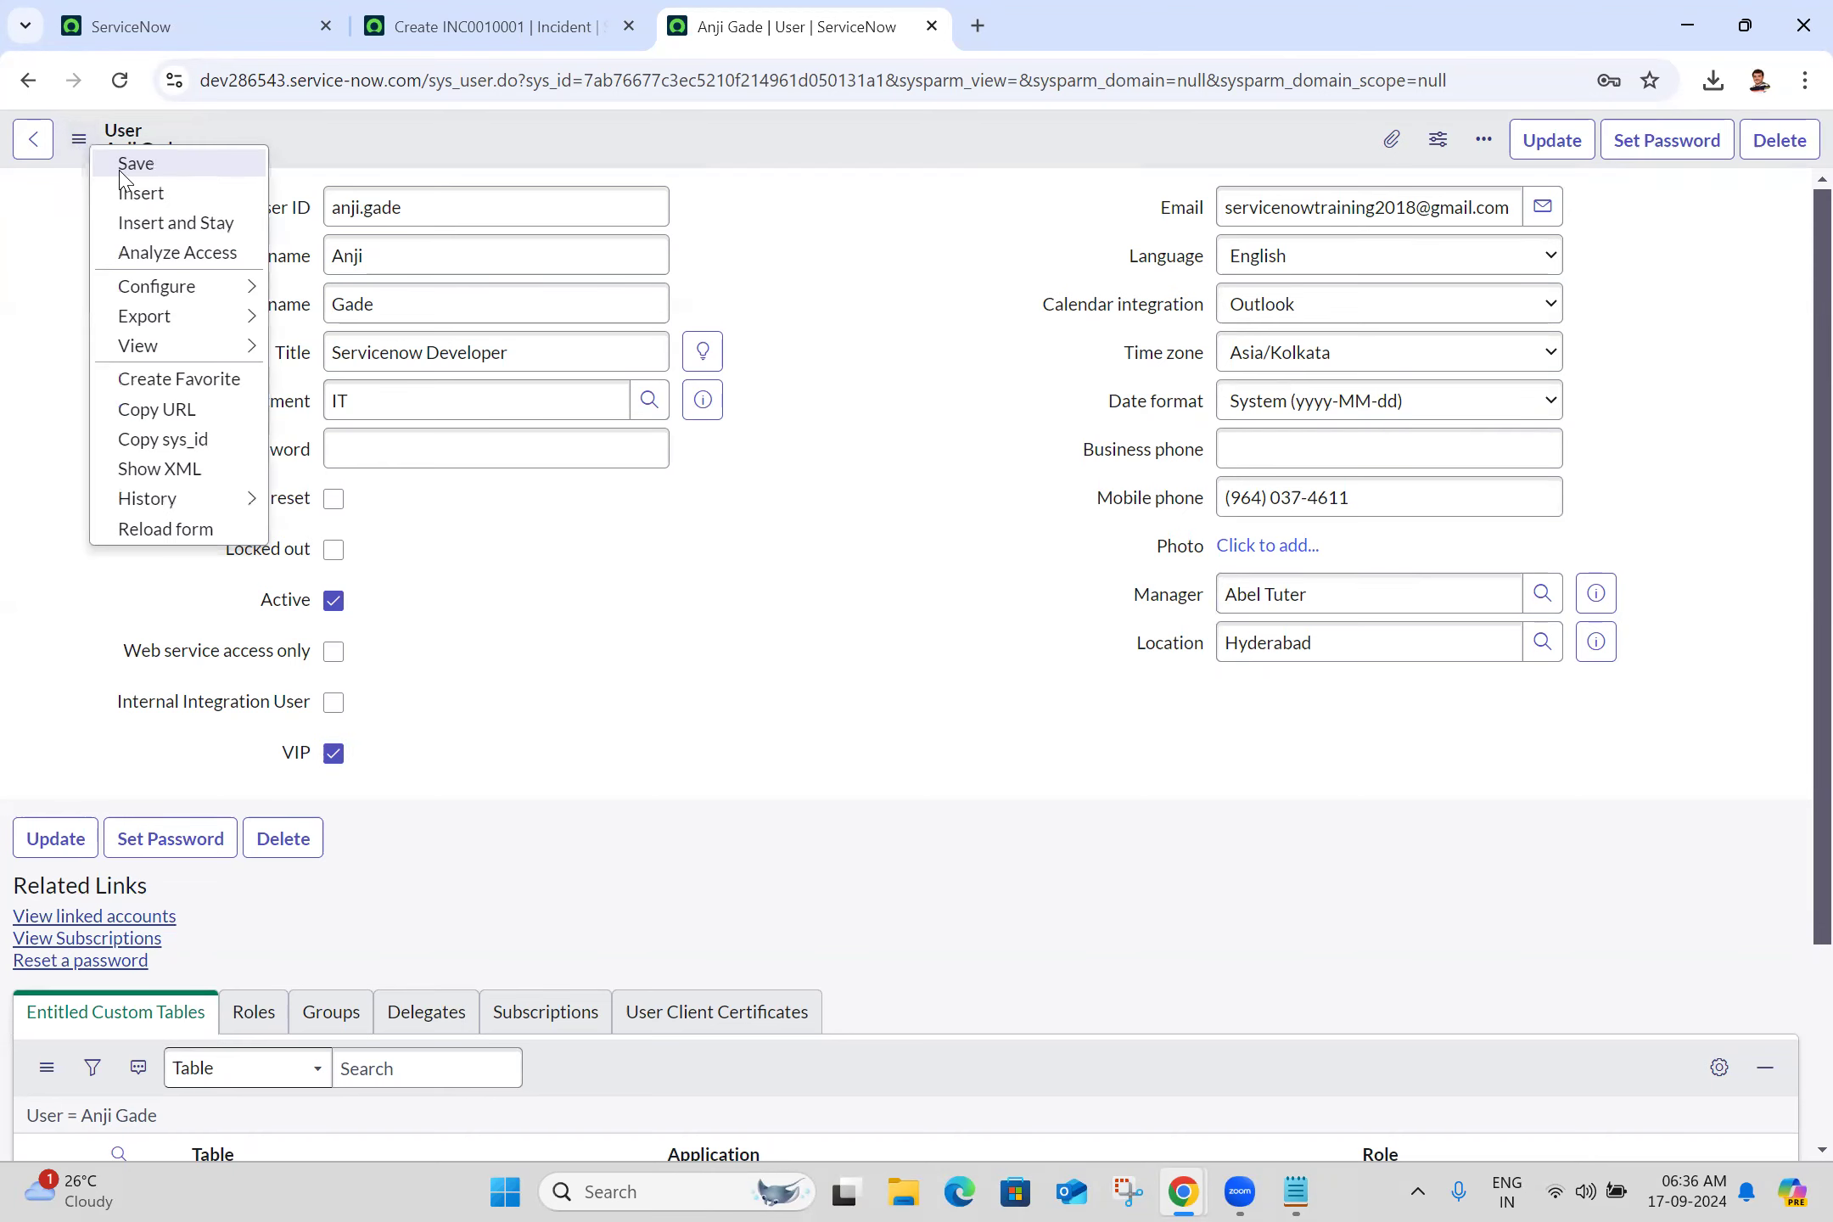
left_click(120, 167)
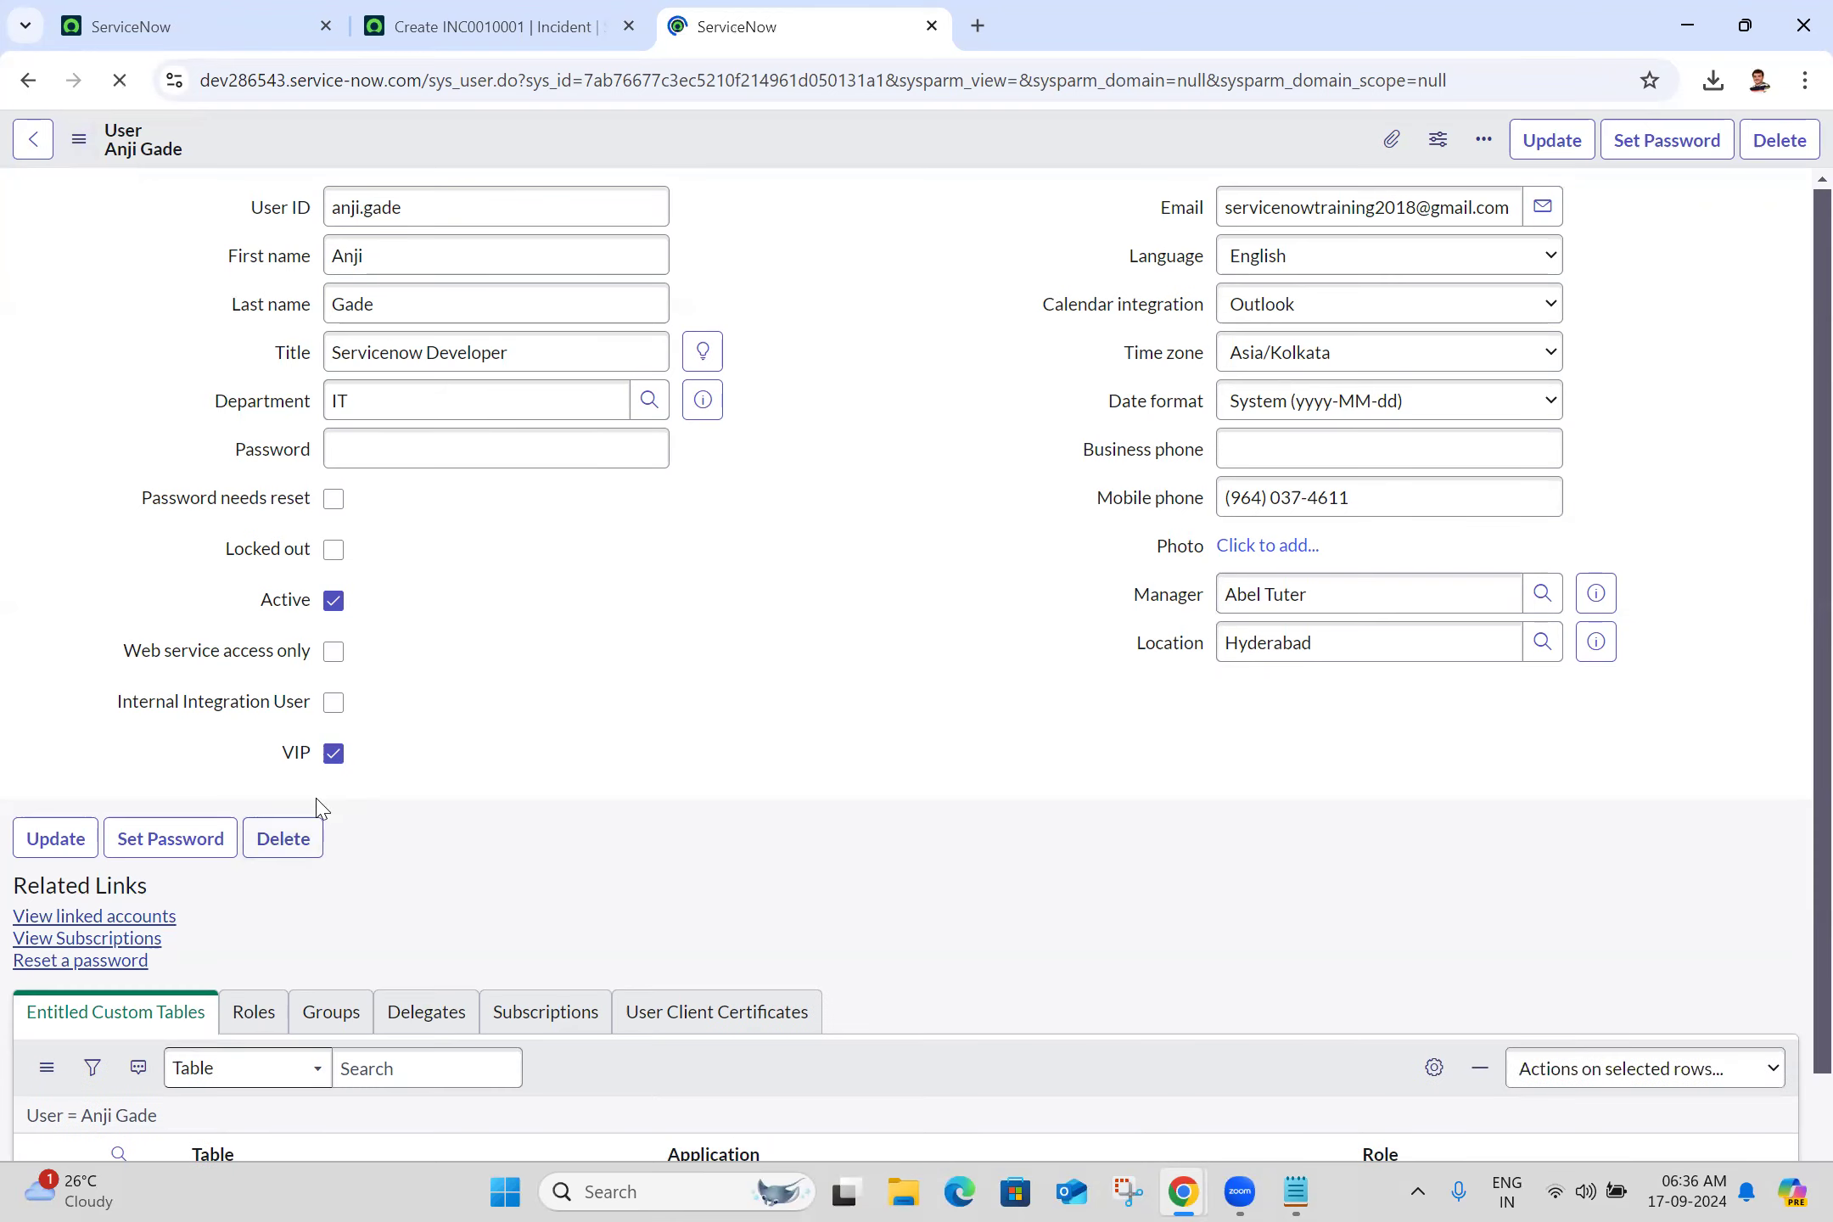
left_click(481, 17)
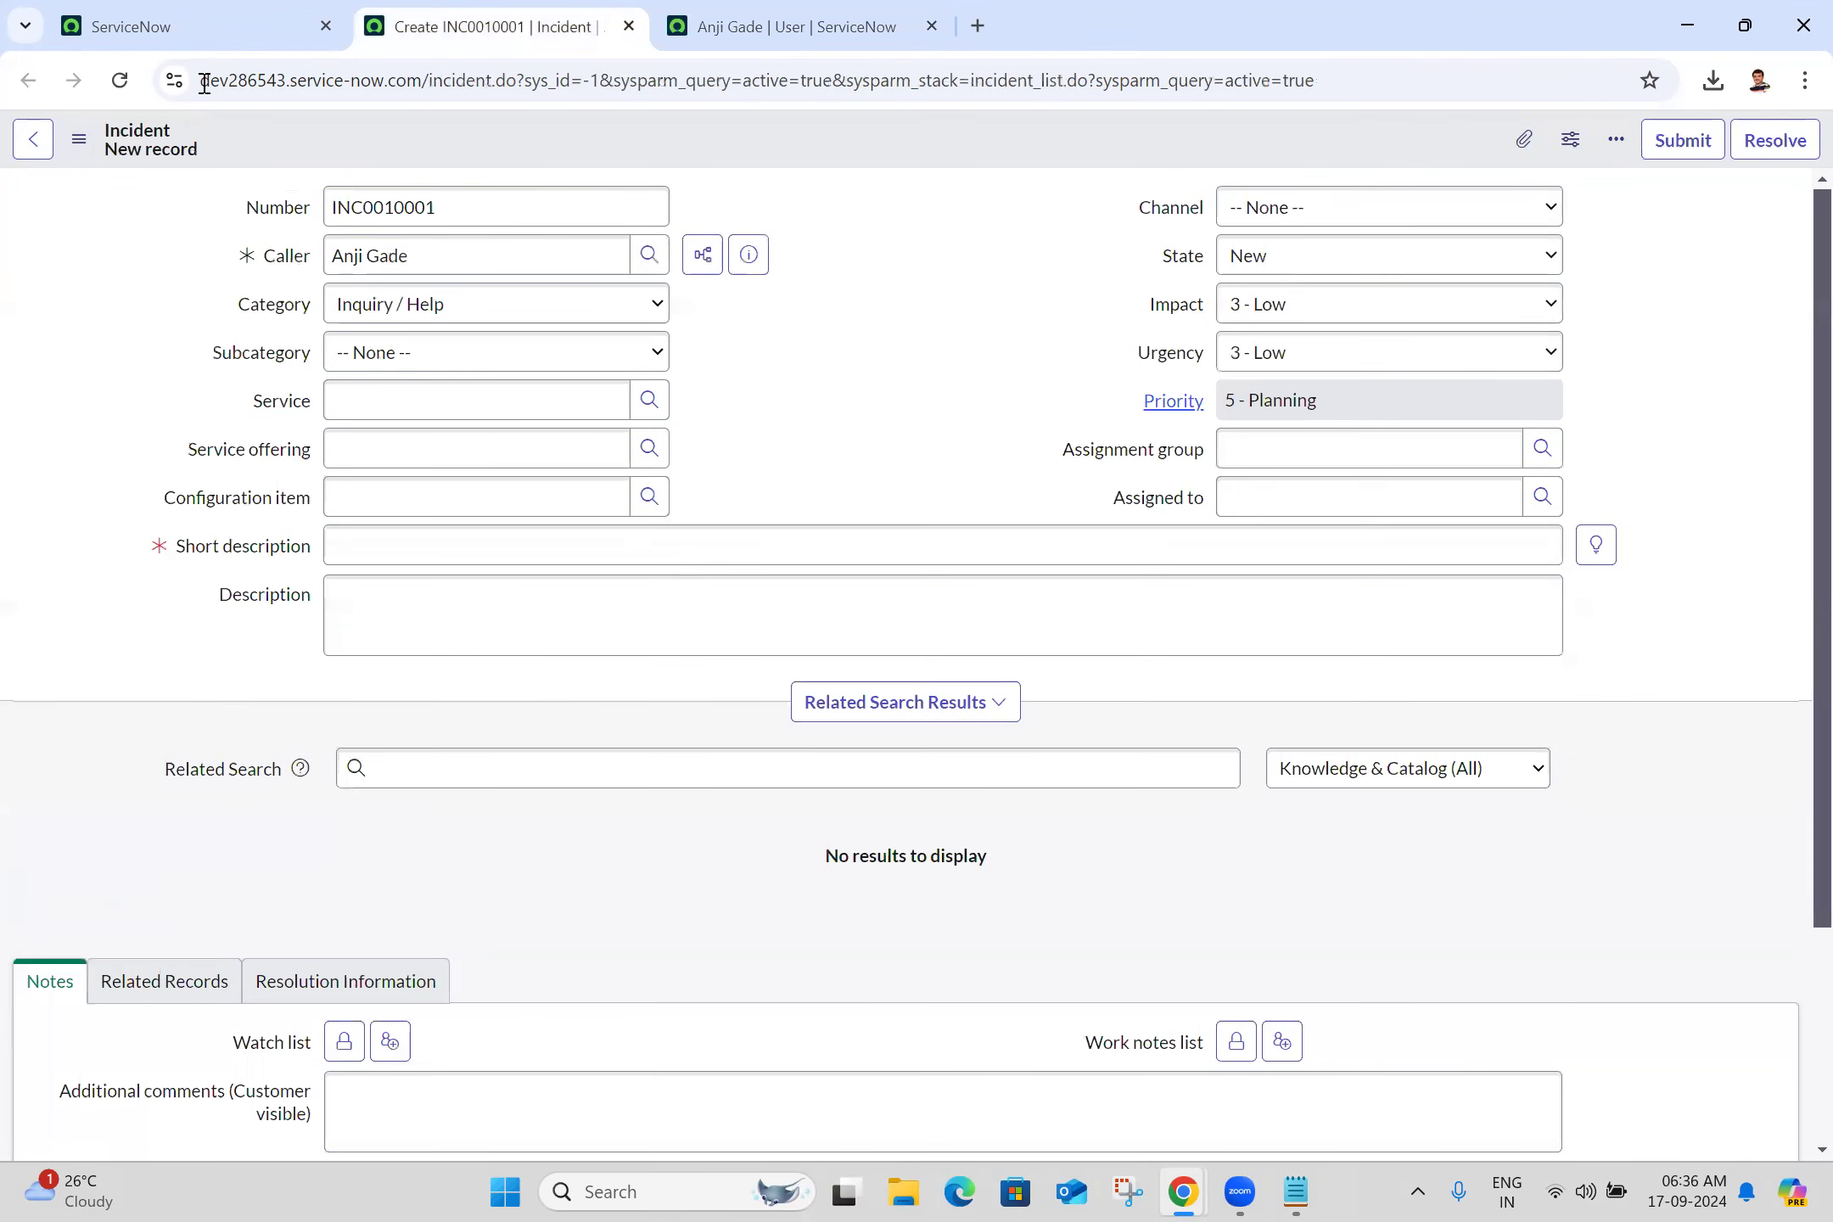
Reload the incident form as INC0010002 and pick the VIP user as Caller
left_click(119, 80)
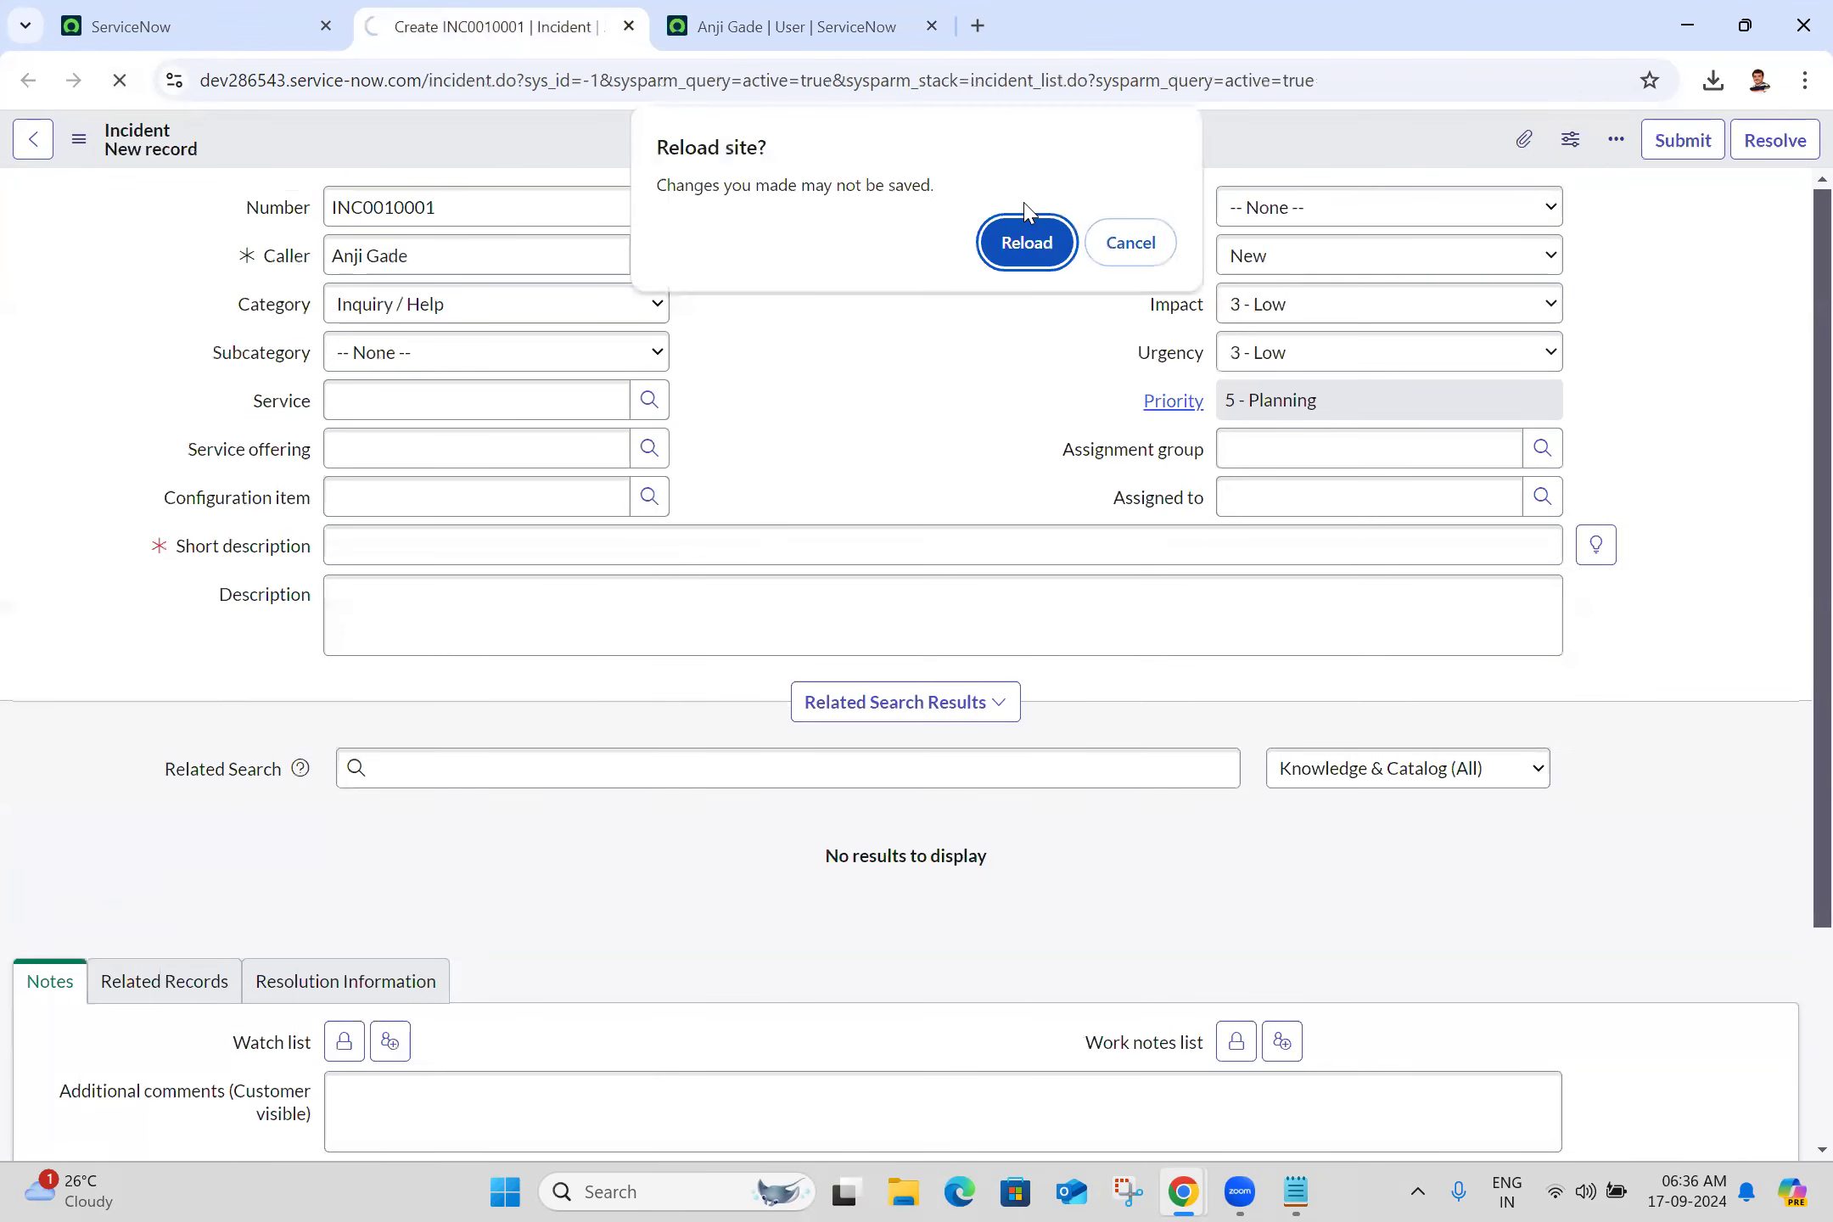
left_click(1018, 247)
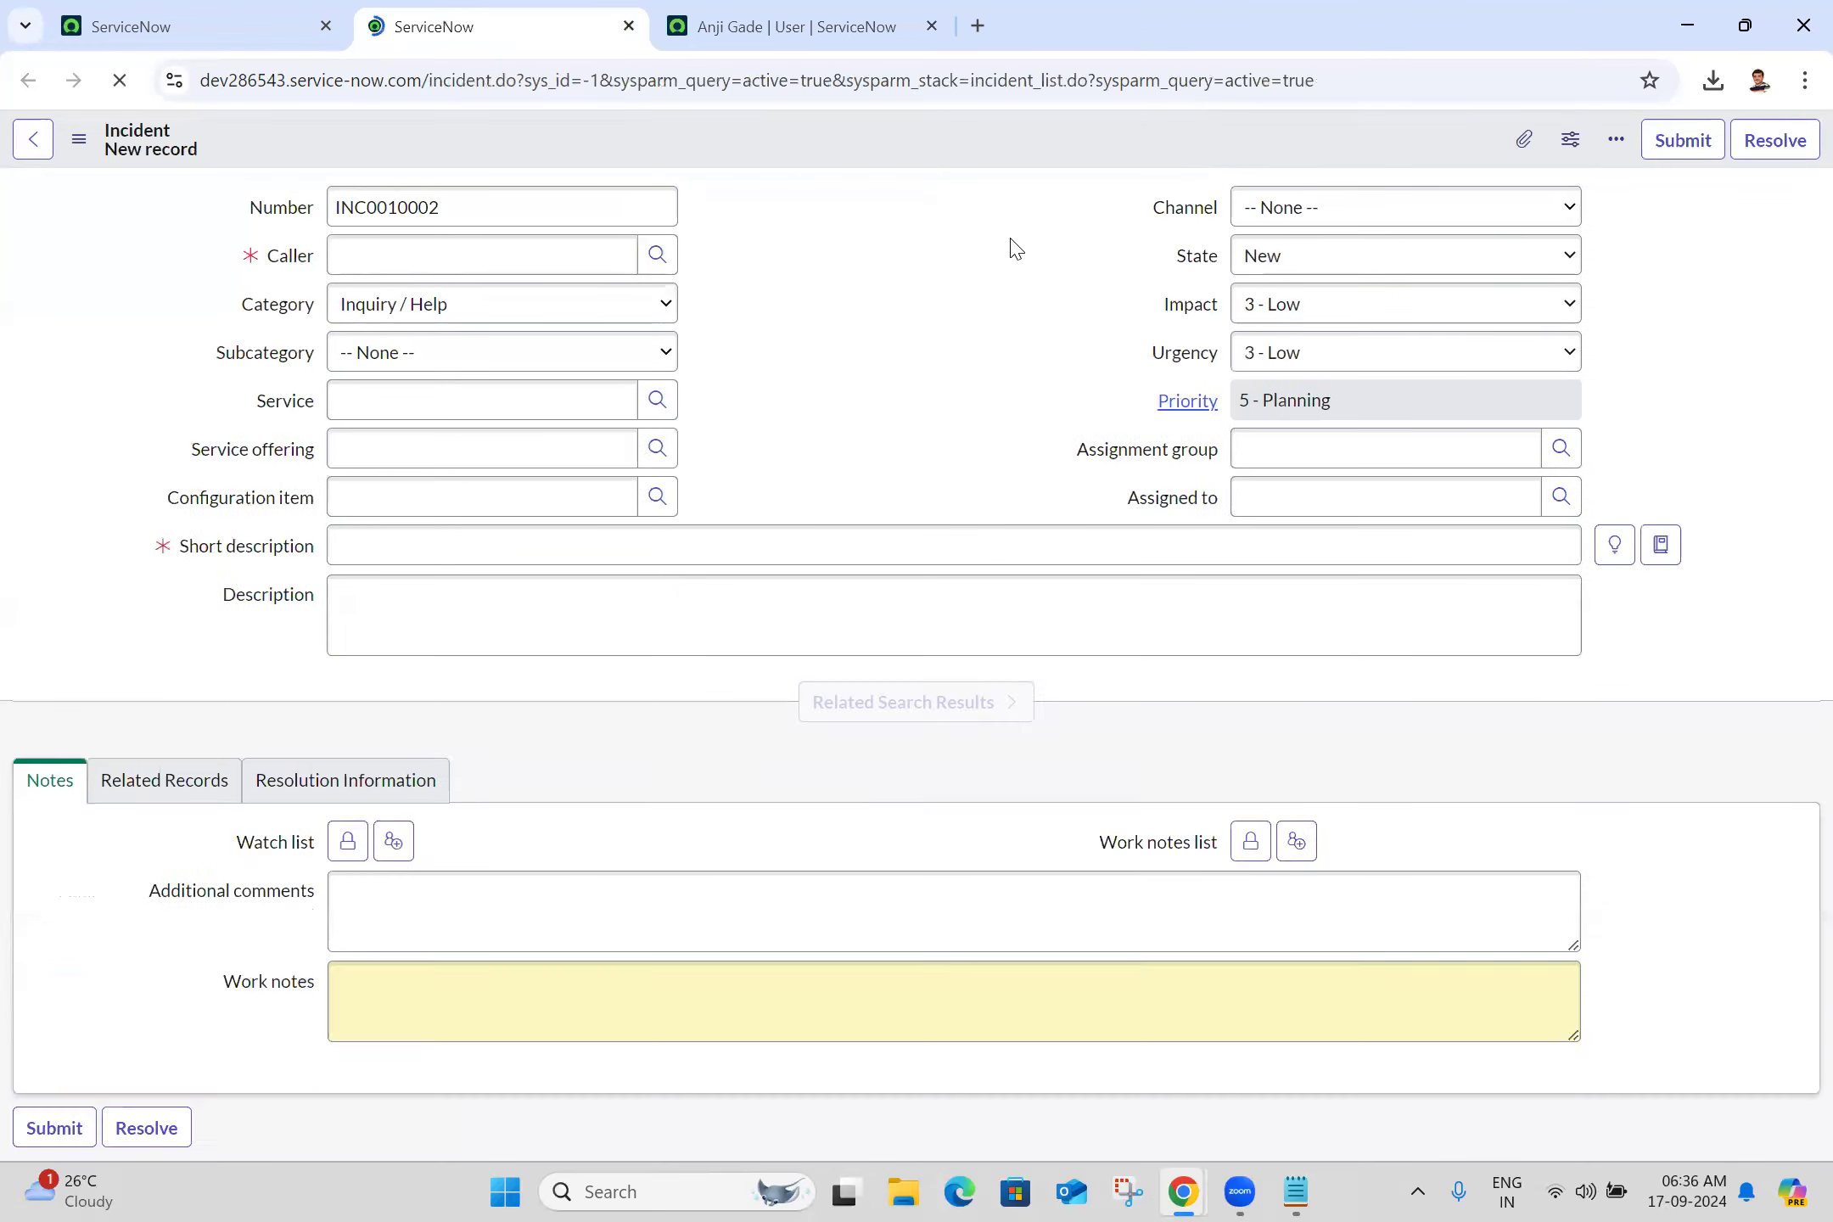
left_click(490, 273)
type("anji")
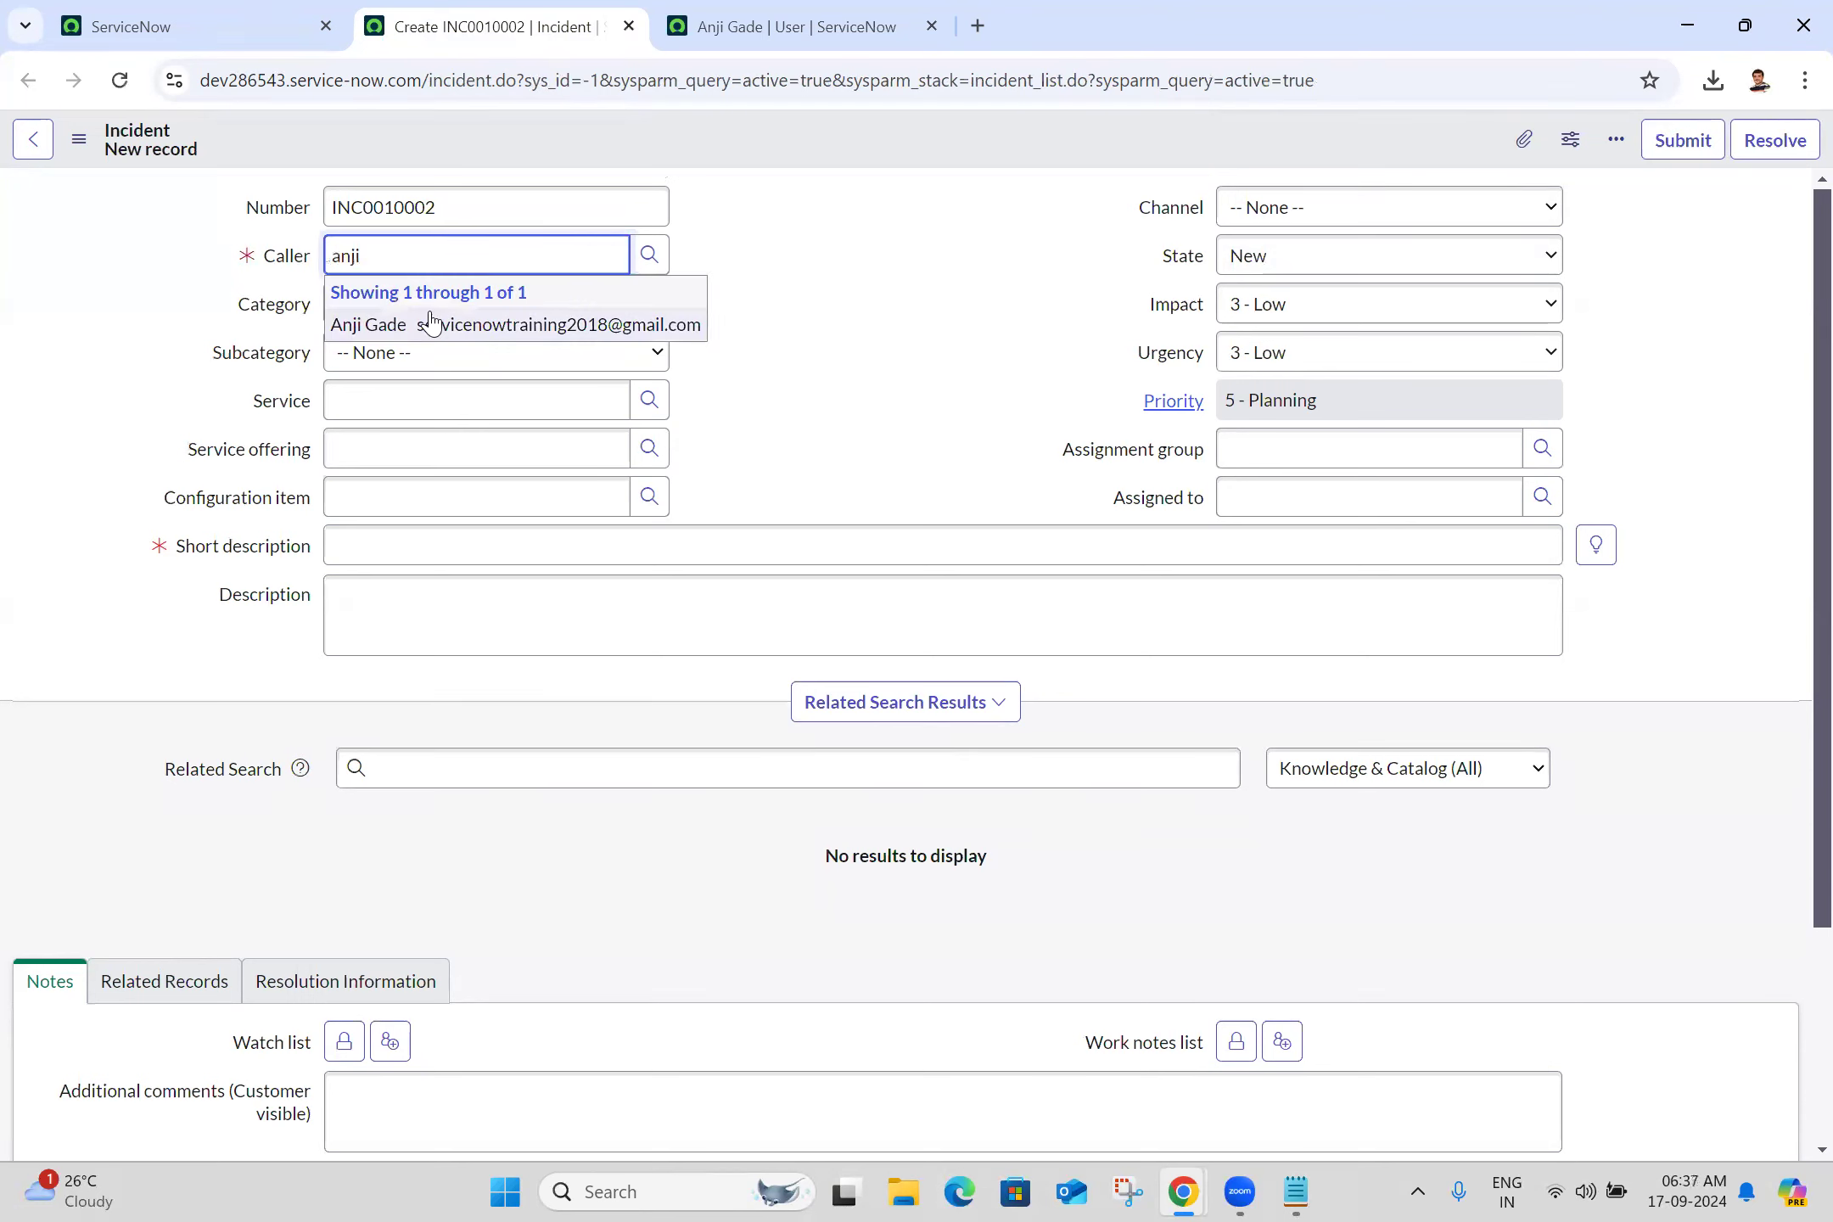
left_click(431, 323)
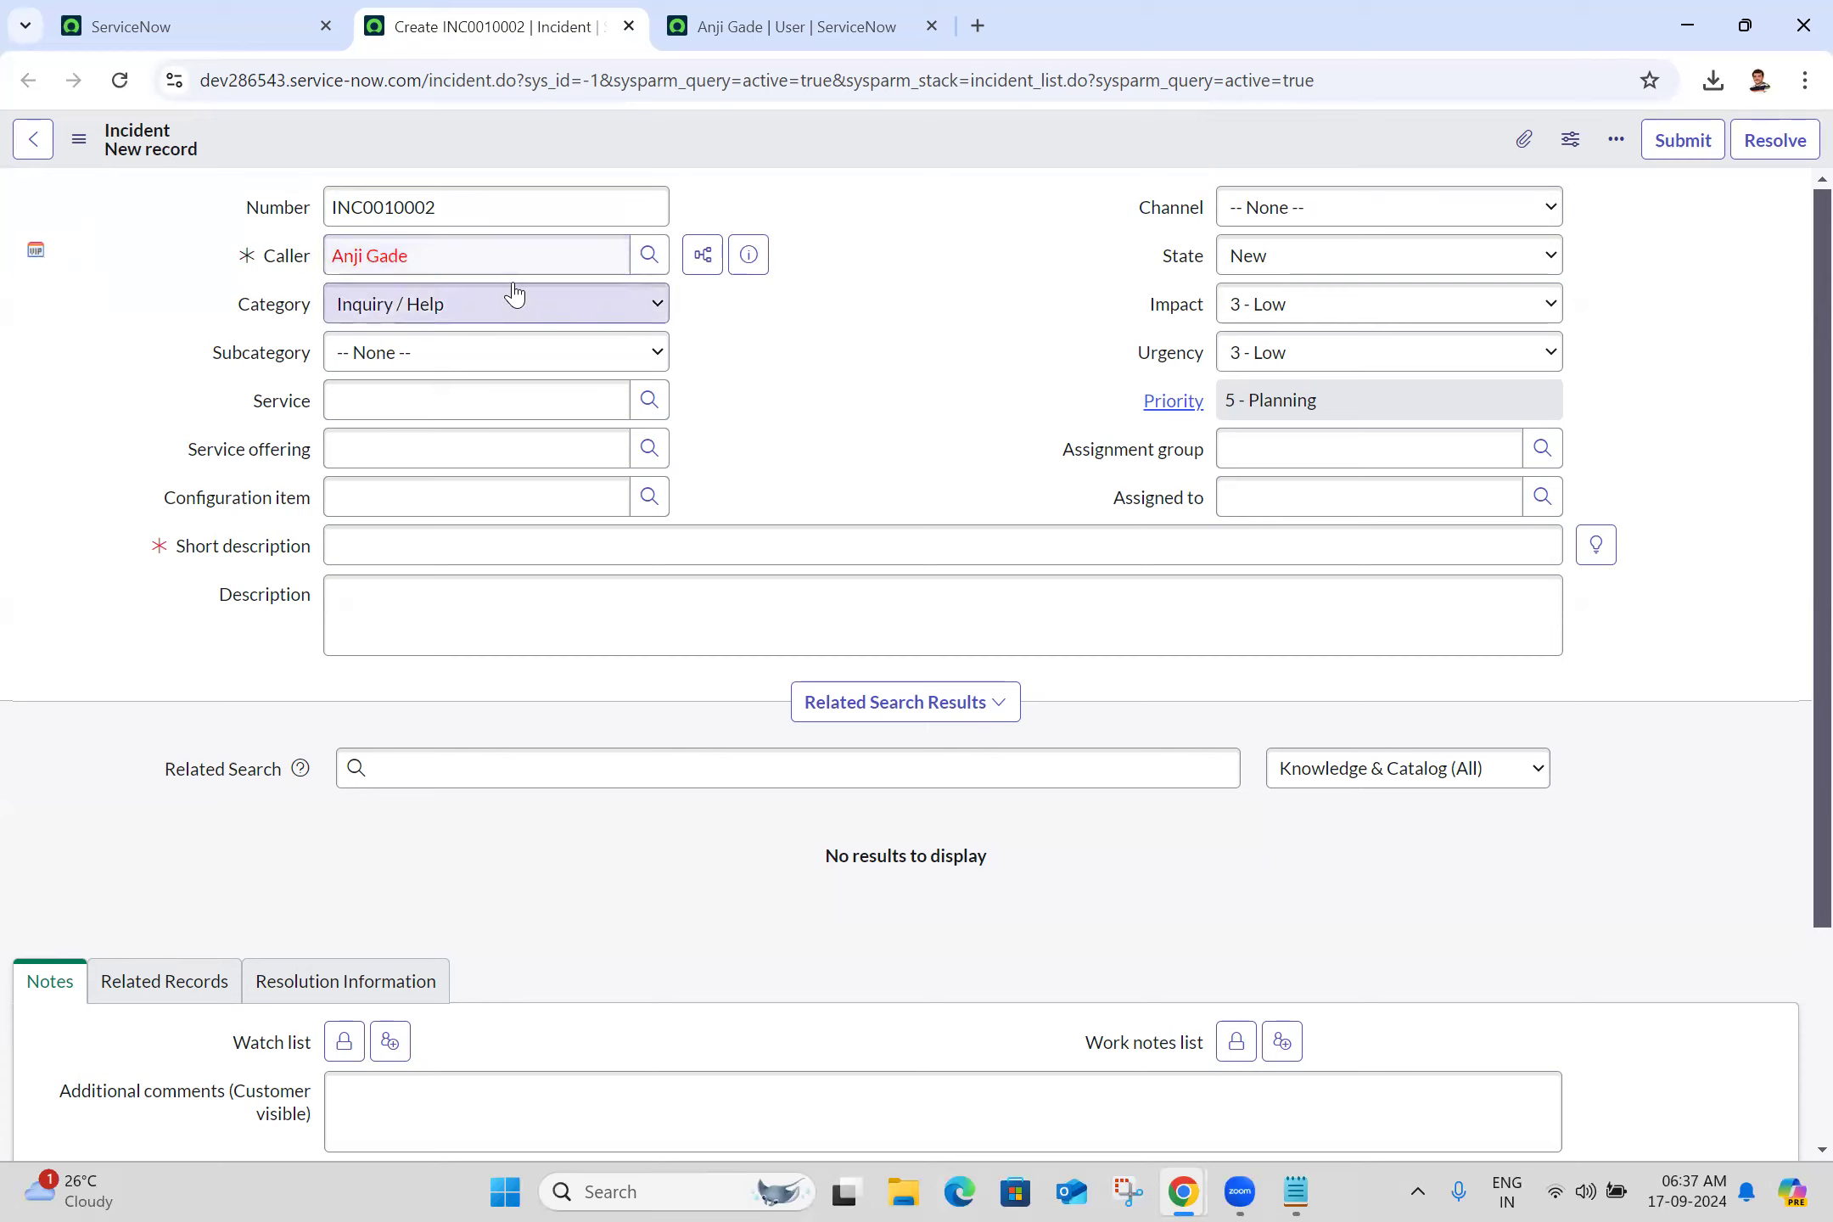
triple_click(478, 246)
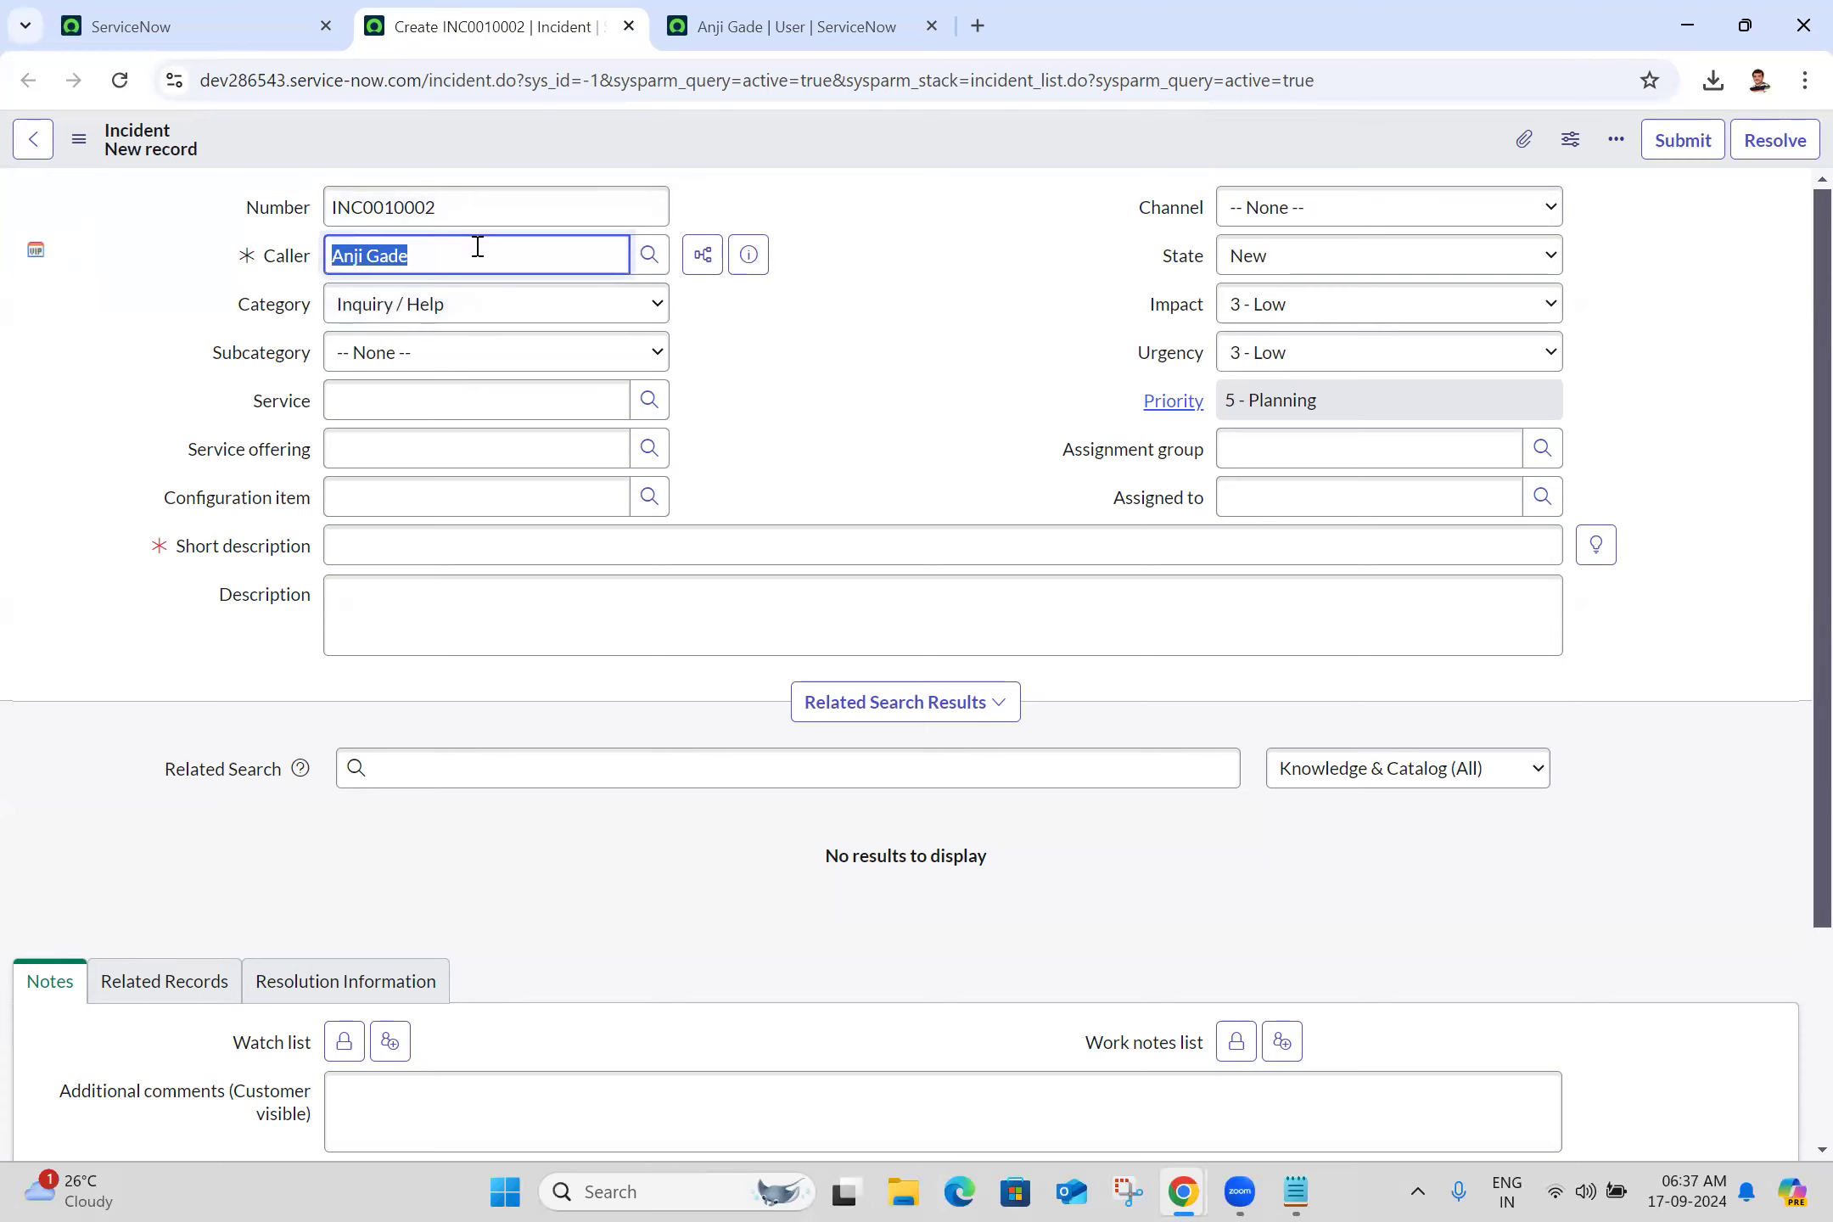
left_click(957, 255)
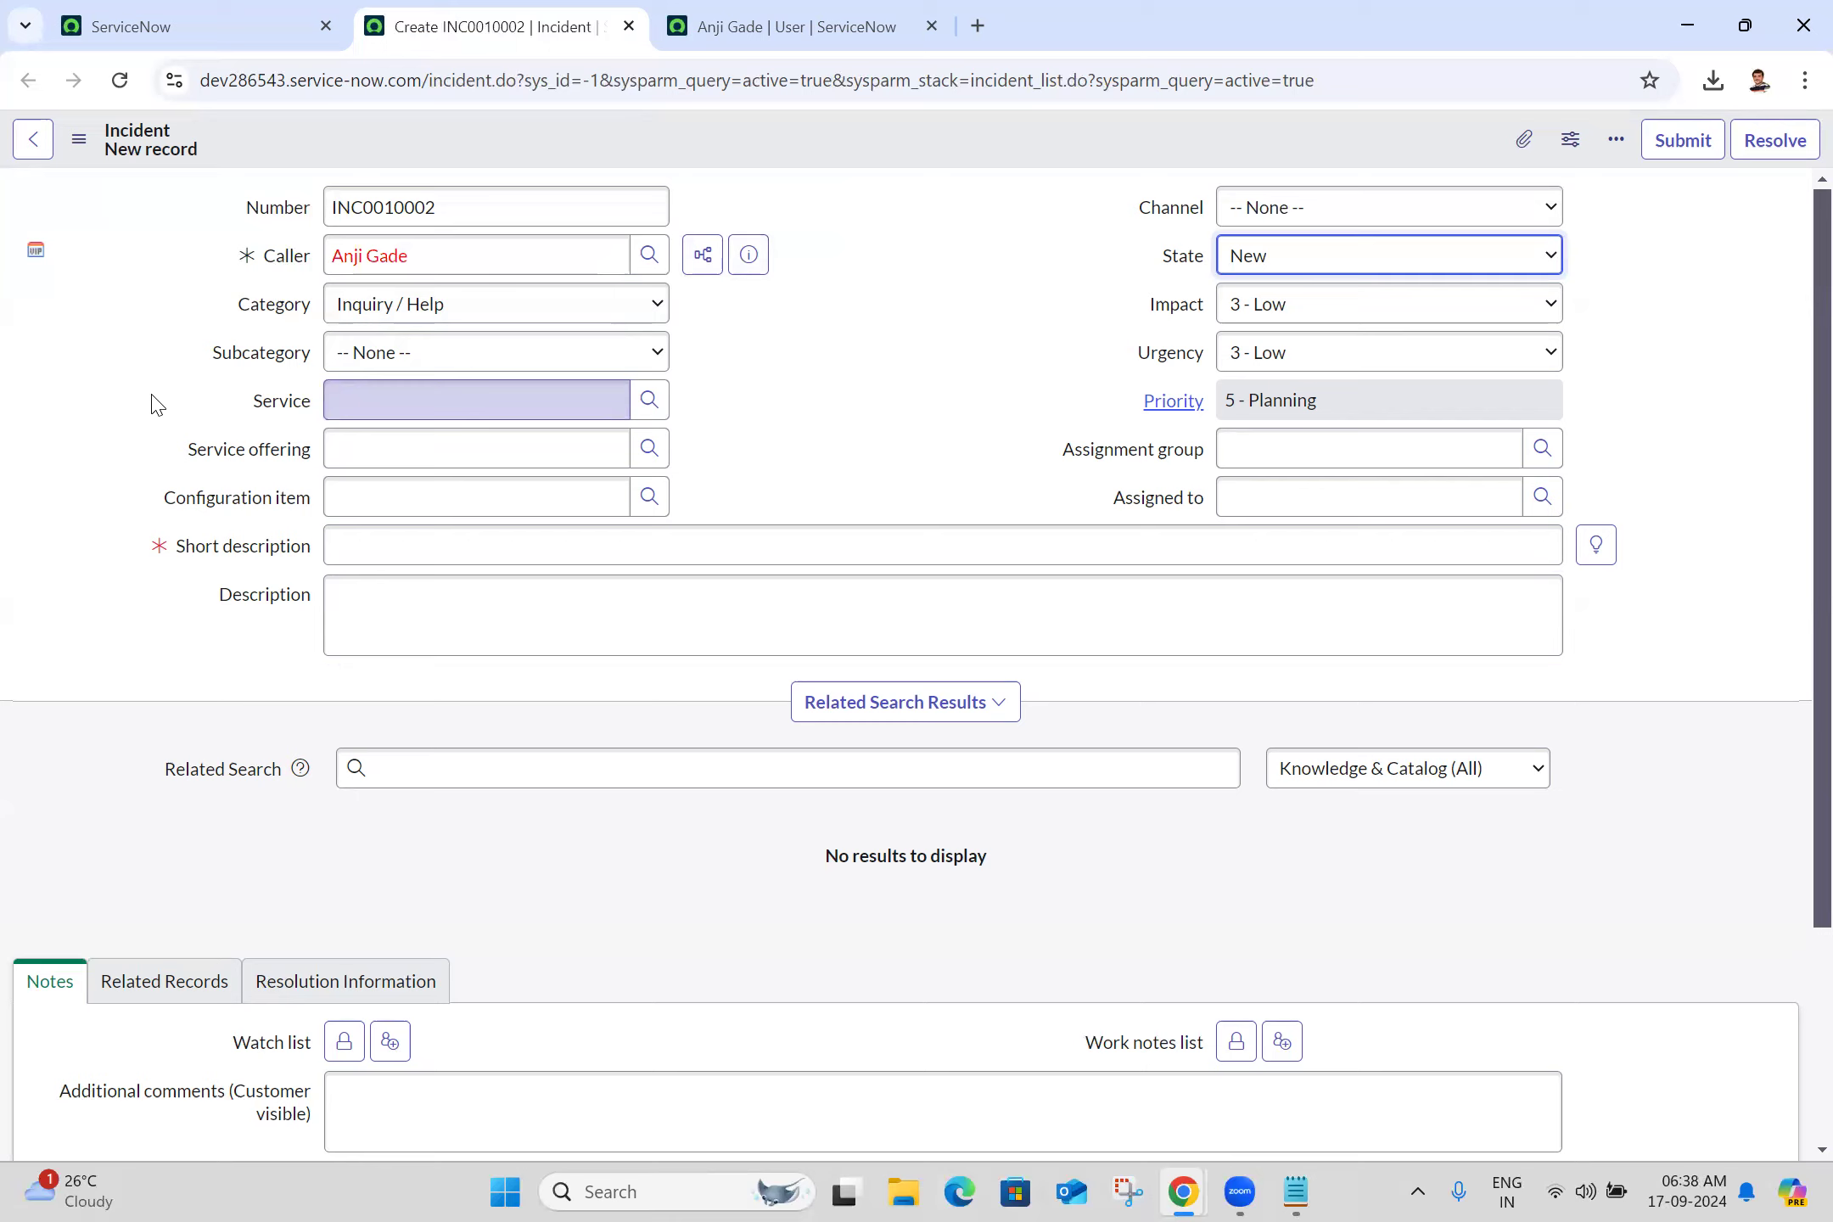
left_click(972, 472)
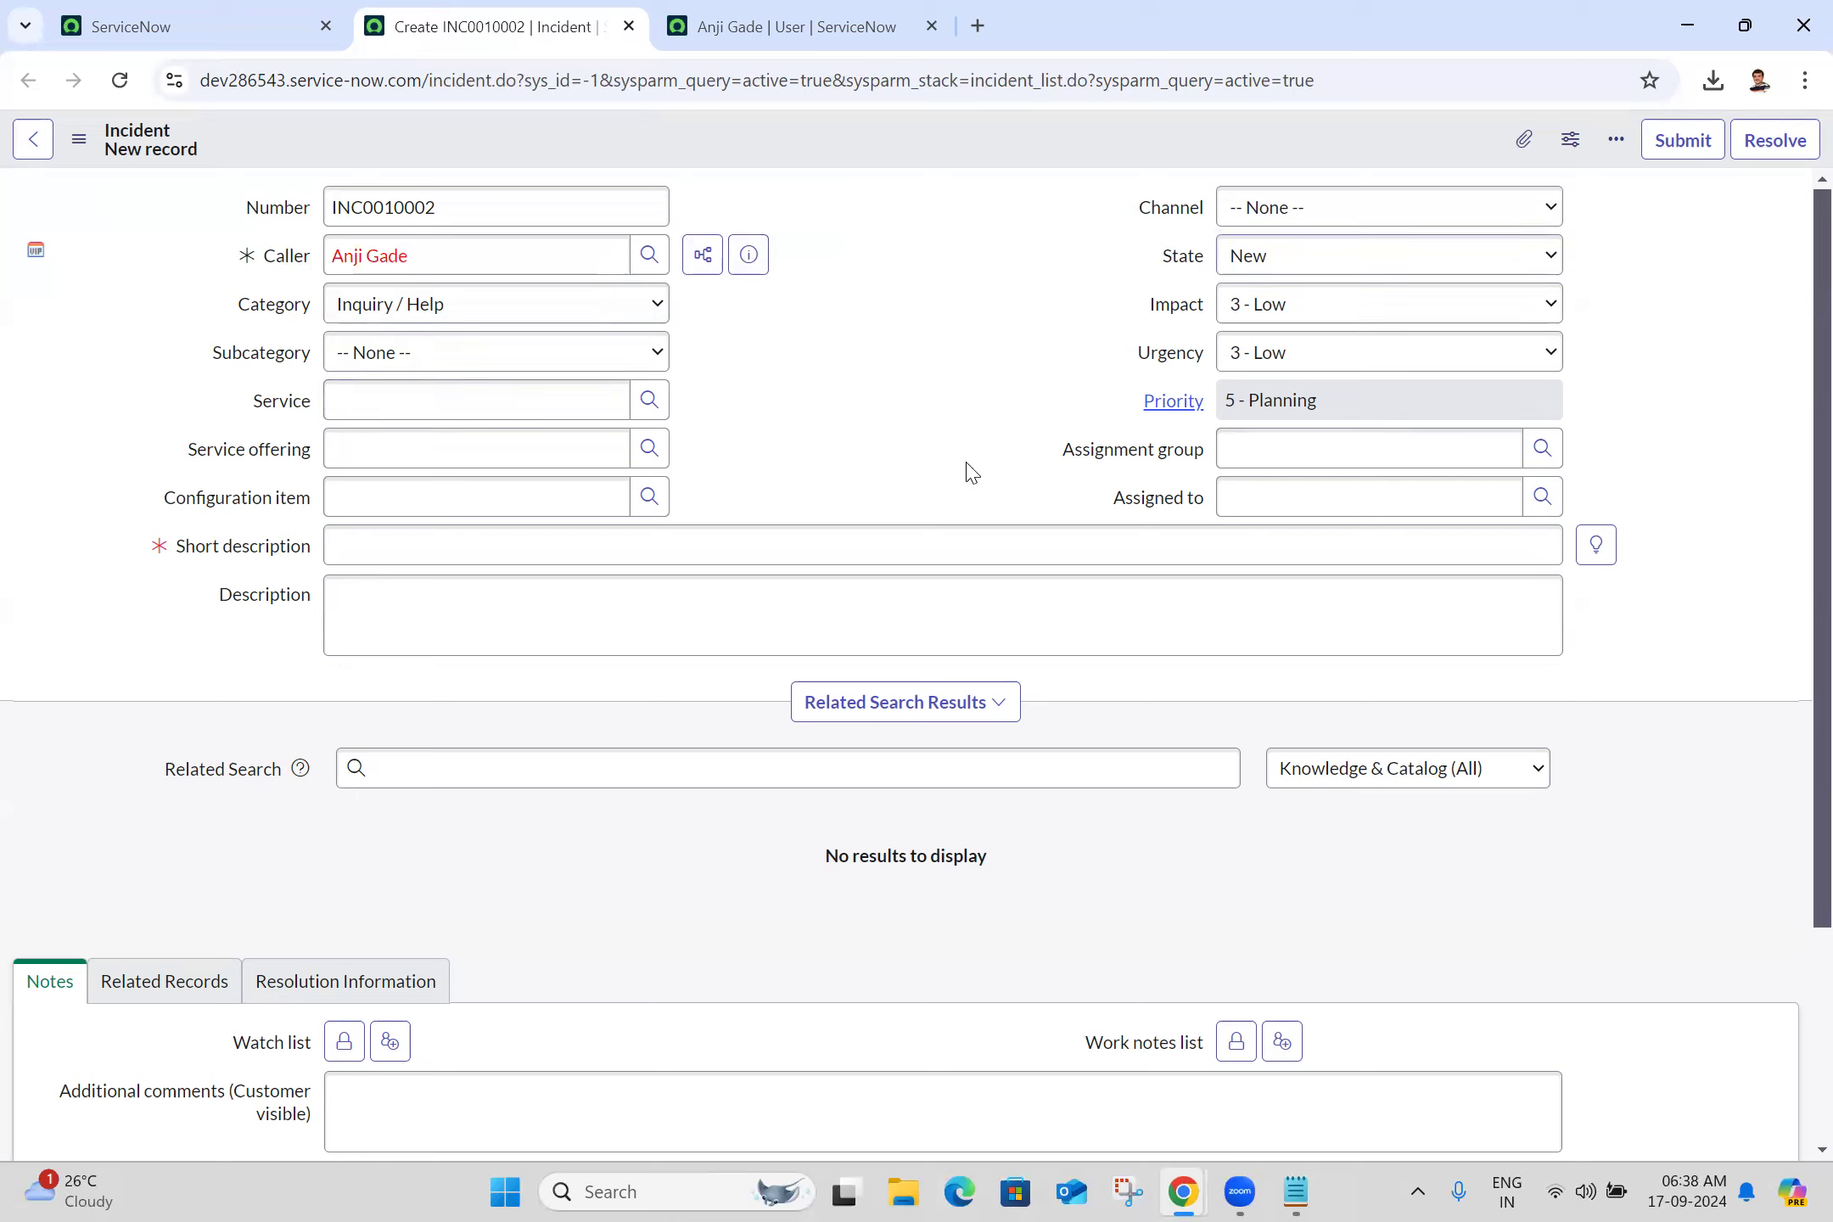
left_click(917, 306)
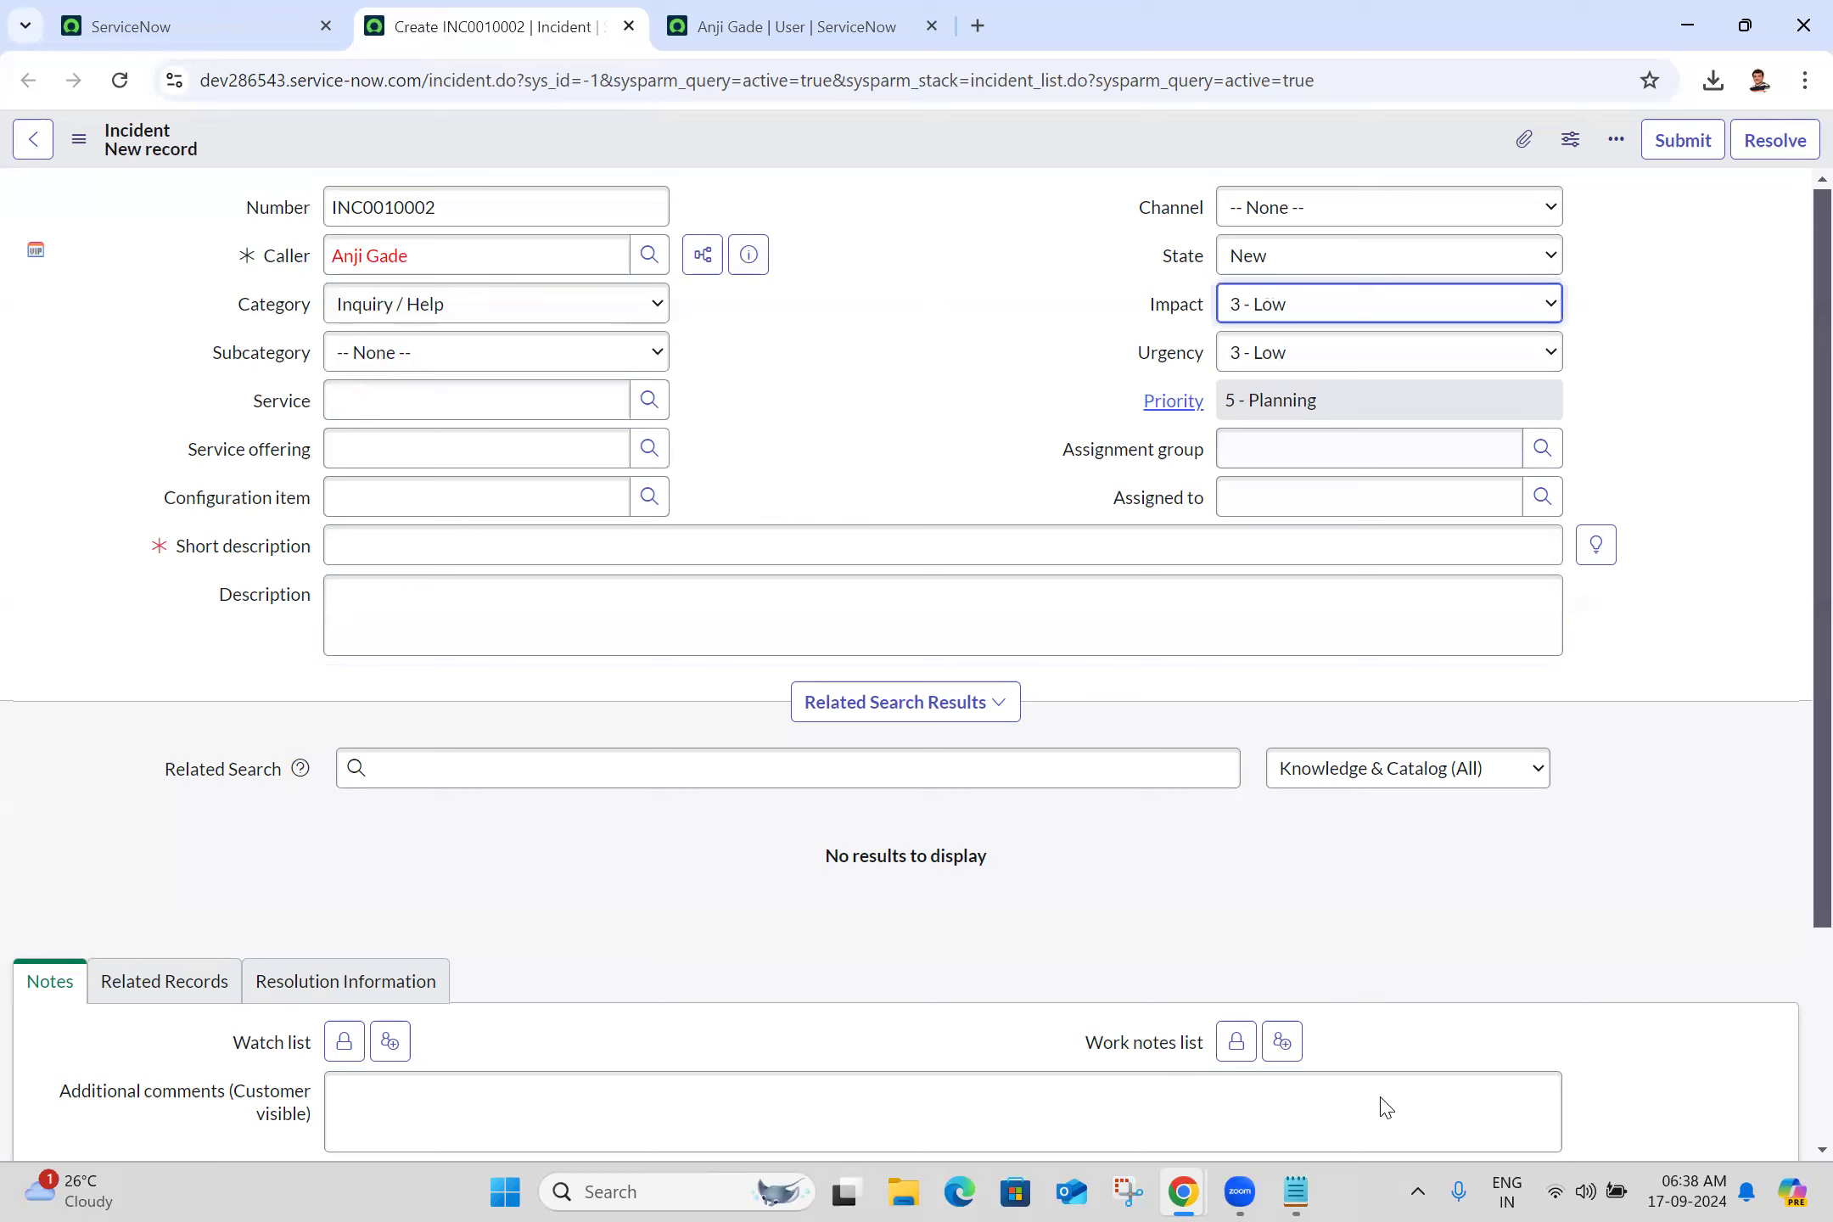
mouse_move(1205, 1192)
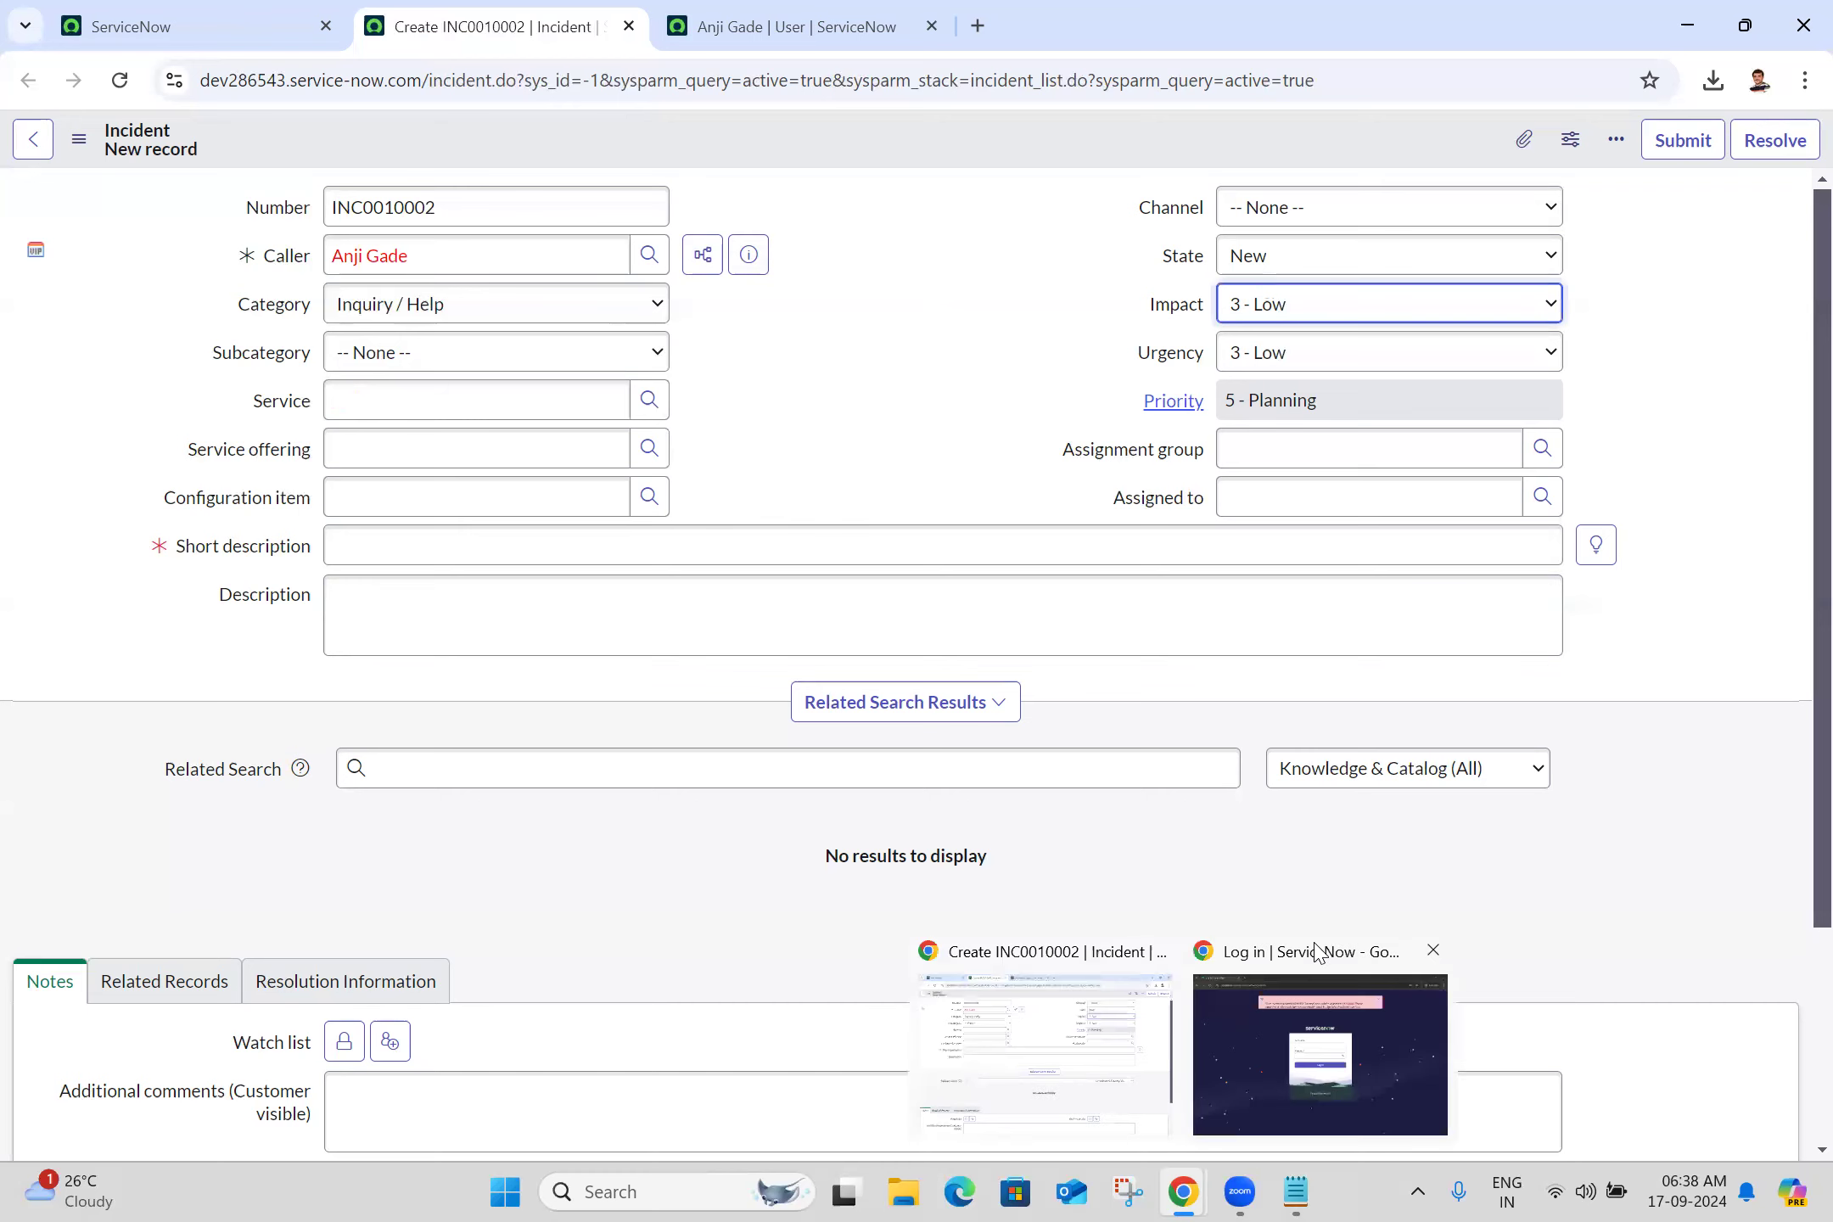
Log in as the VIP user in the private window with their user name and password
left_click(821, 15)
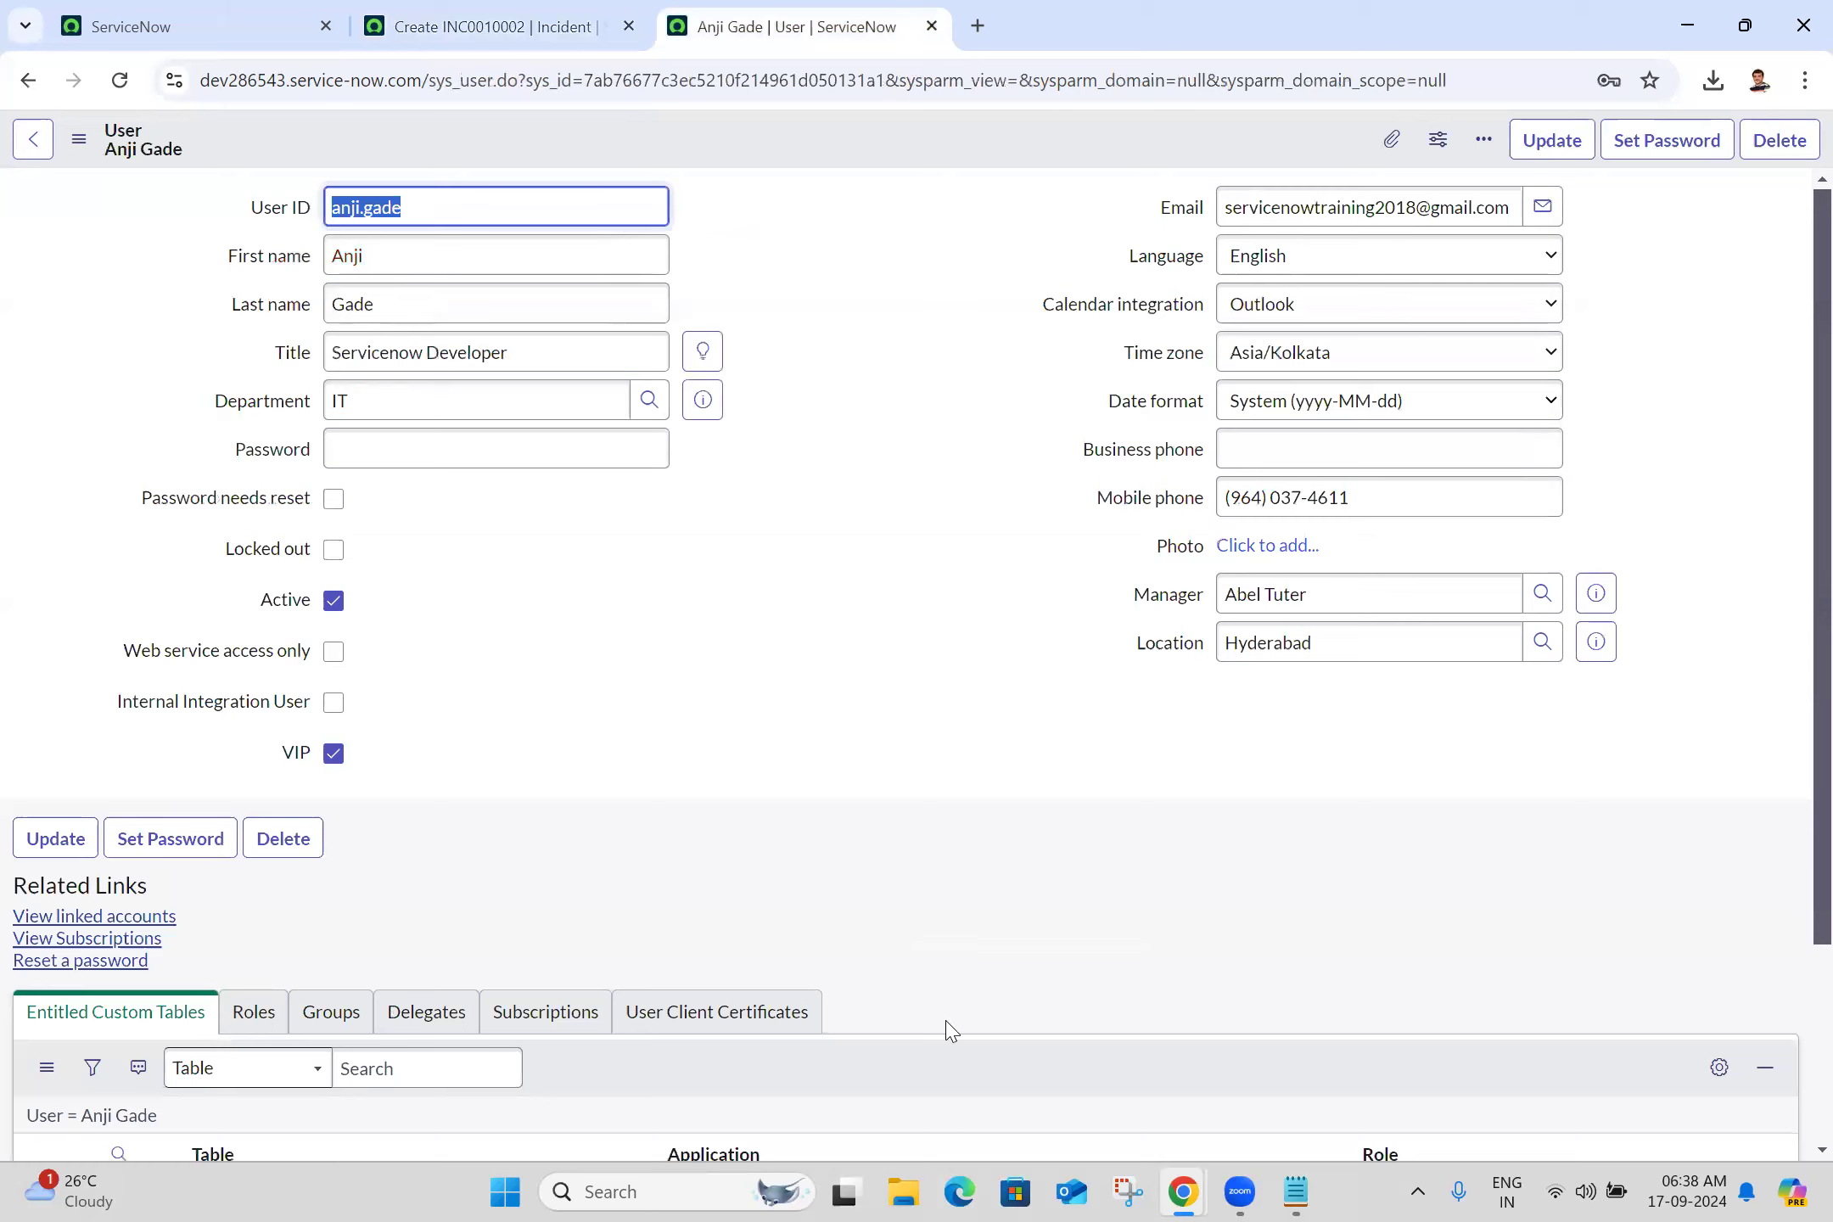
mouse_move(1192, 1191)
left_click(1319, 1053)
left_click(960, 526)
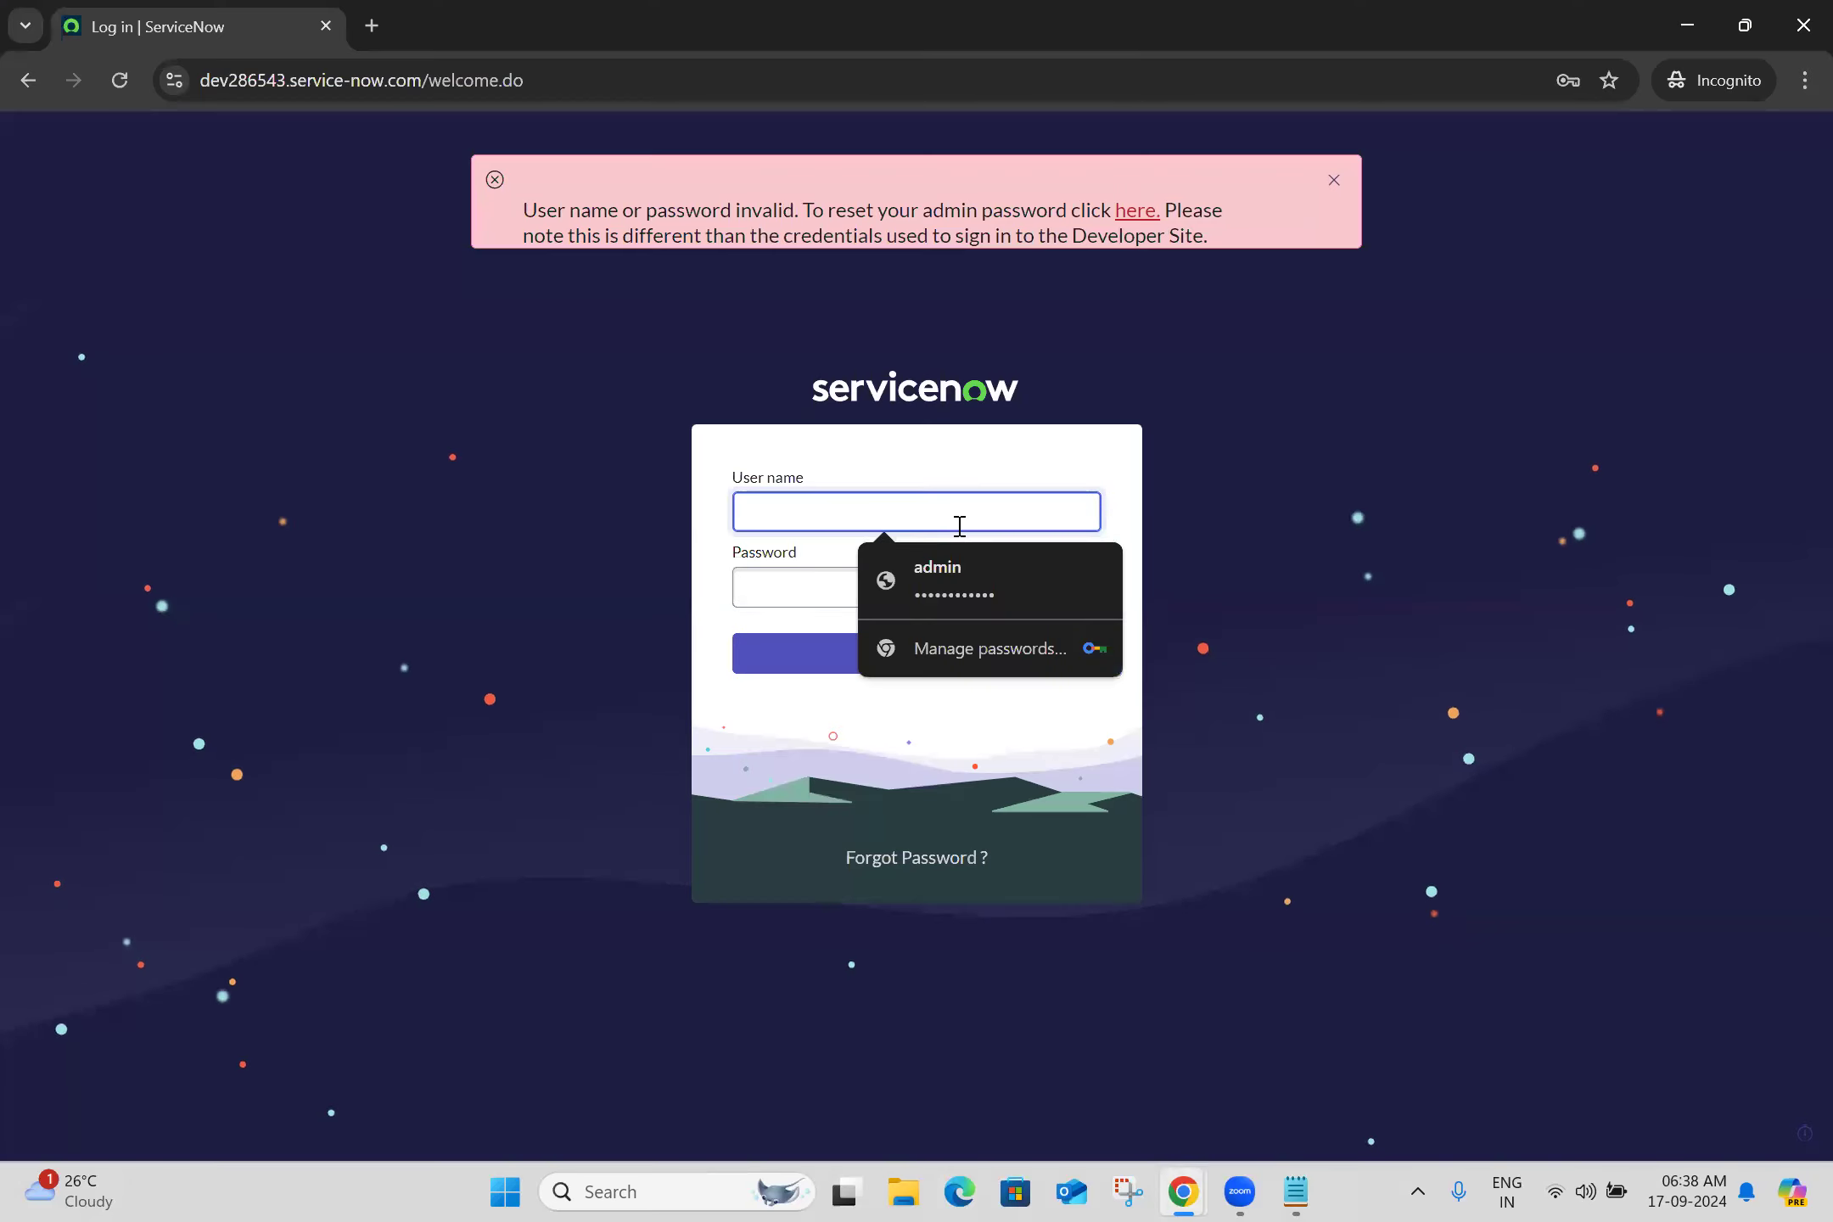
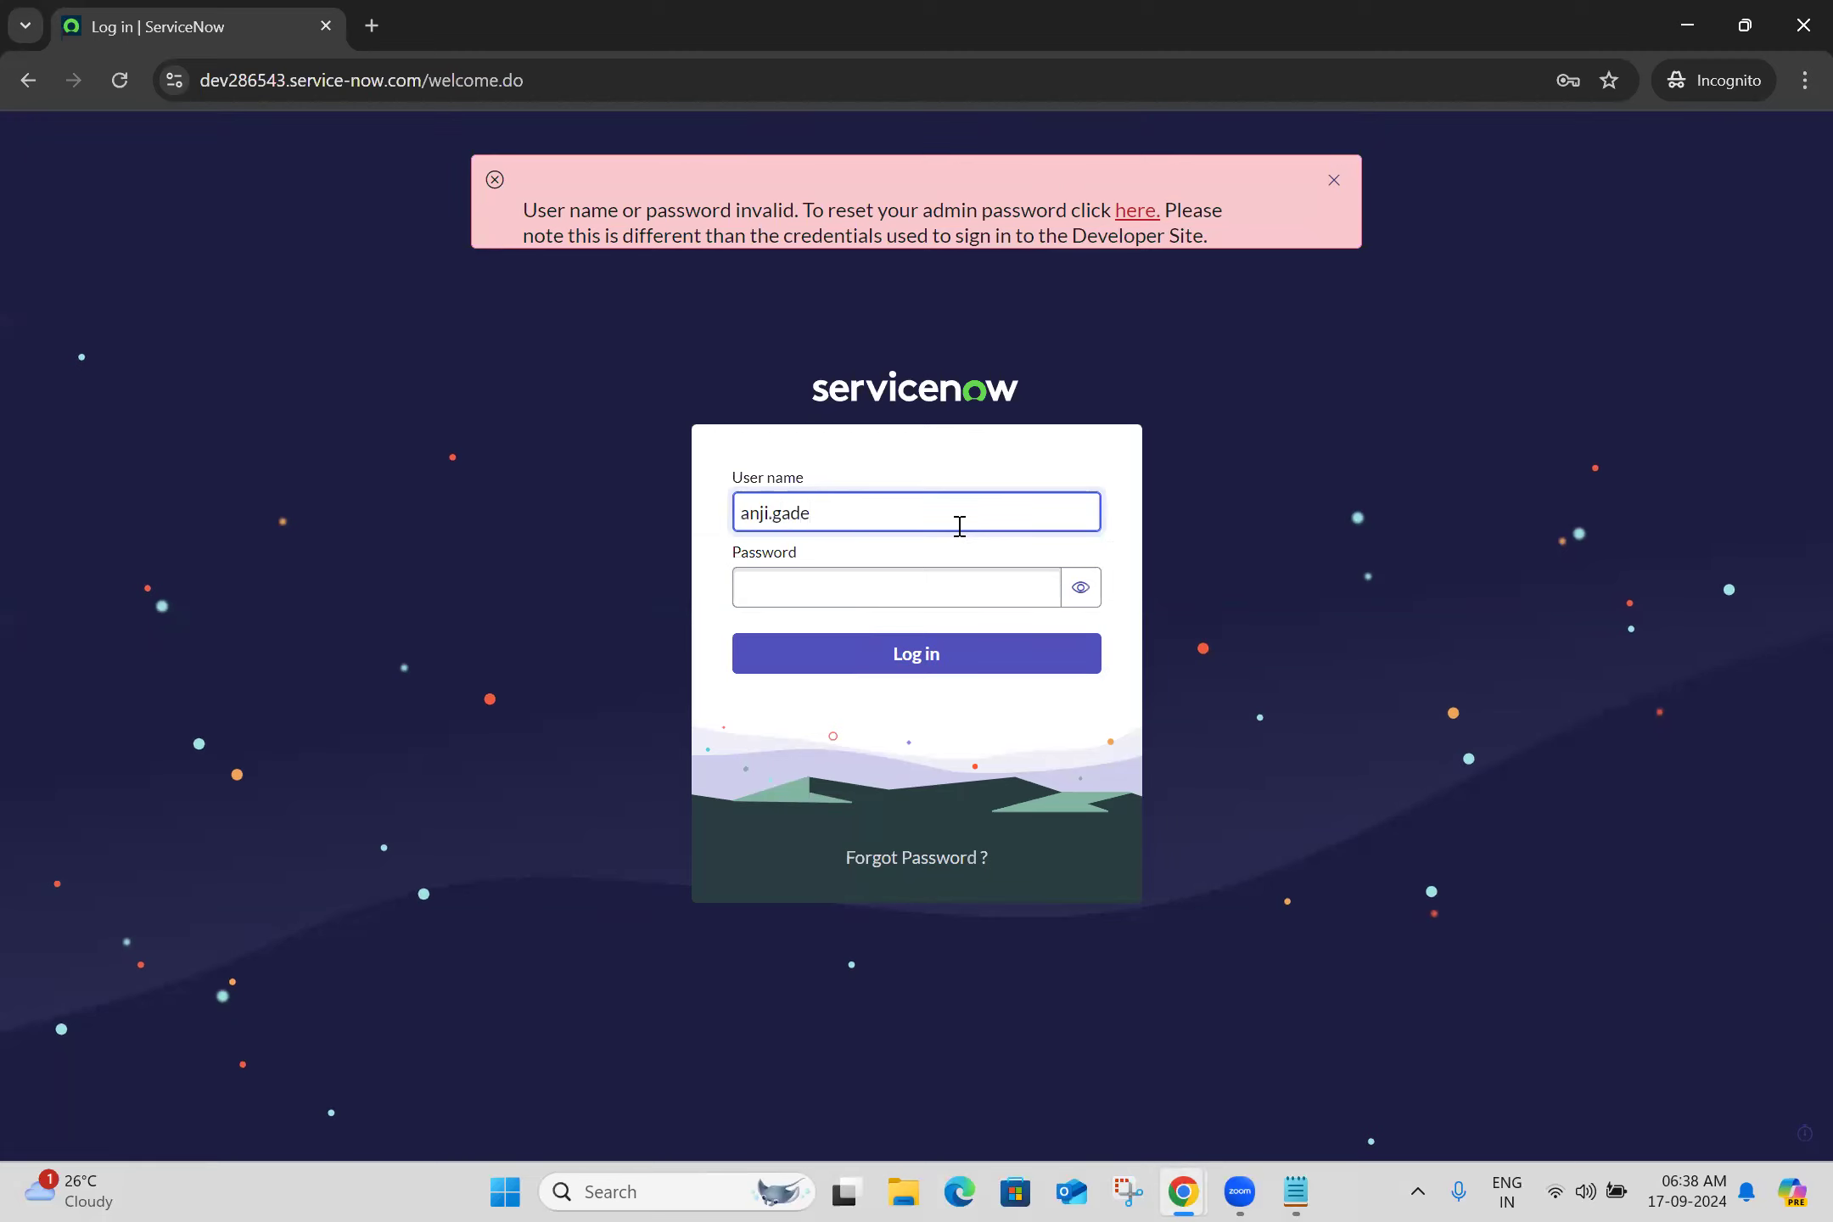
left_click(917, 582)
type("•••••••••")
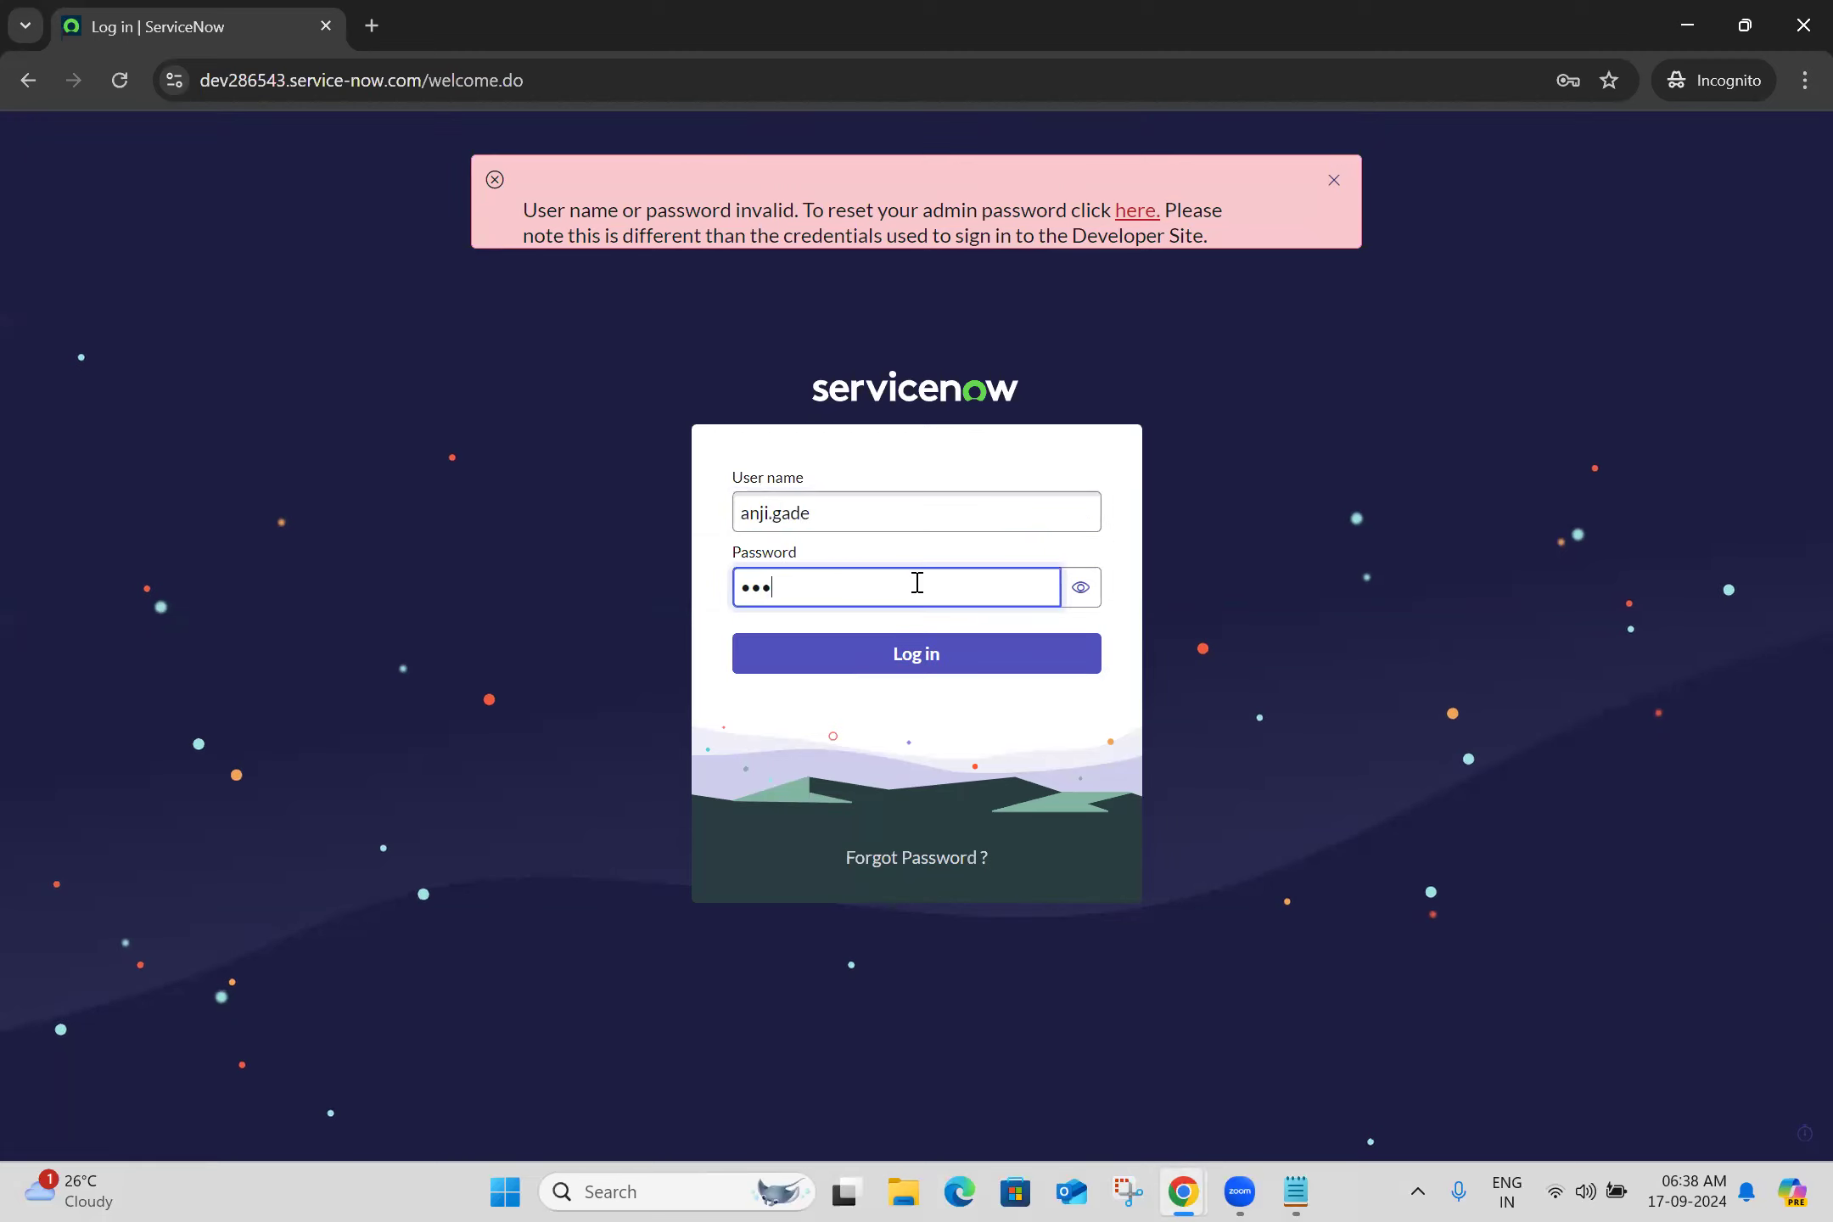
type("••")
left_click(874, 660)
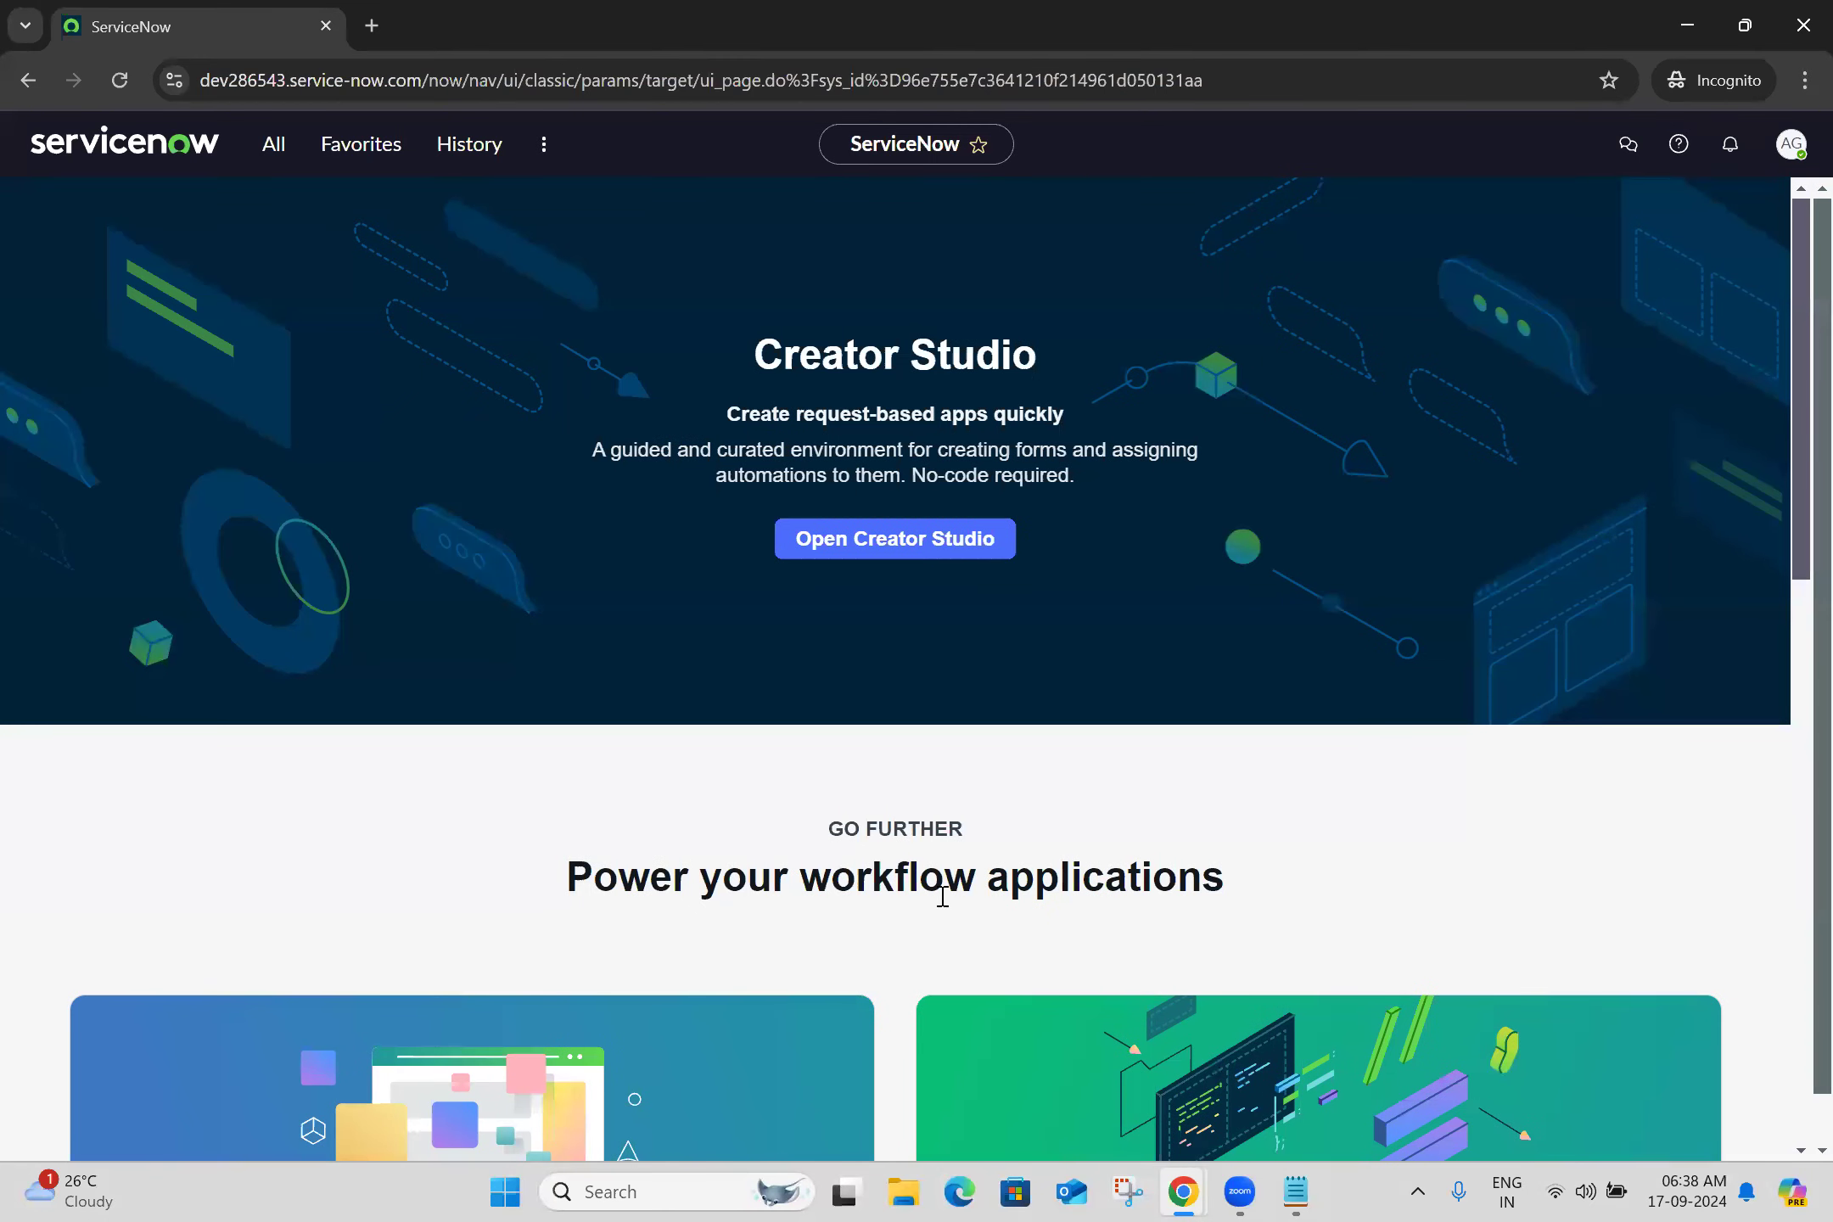
key("alt+Tab")
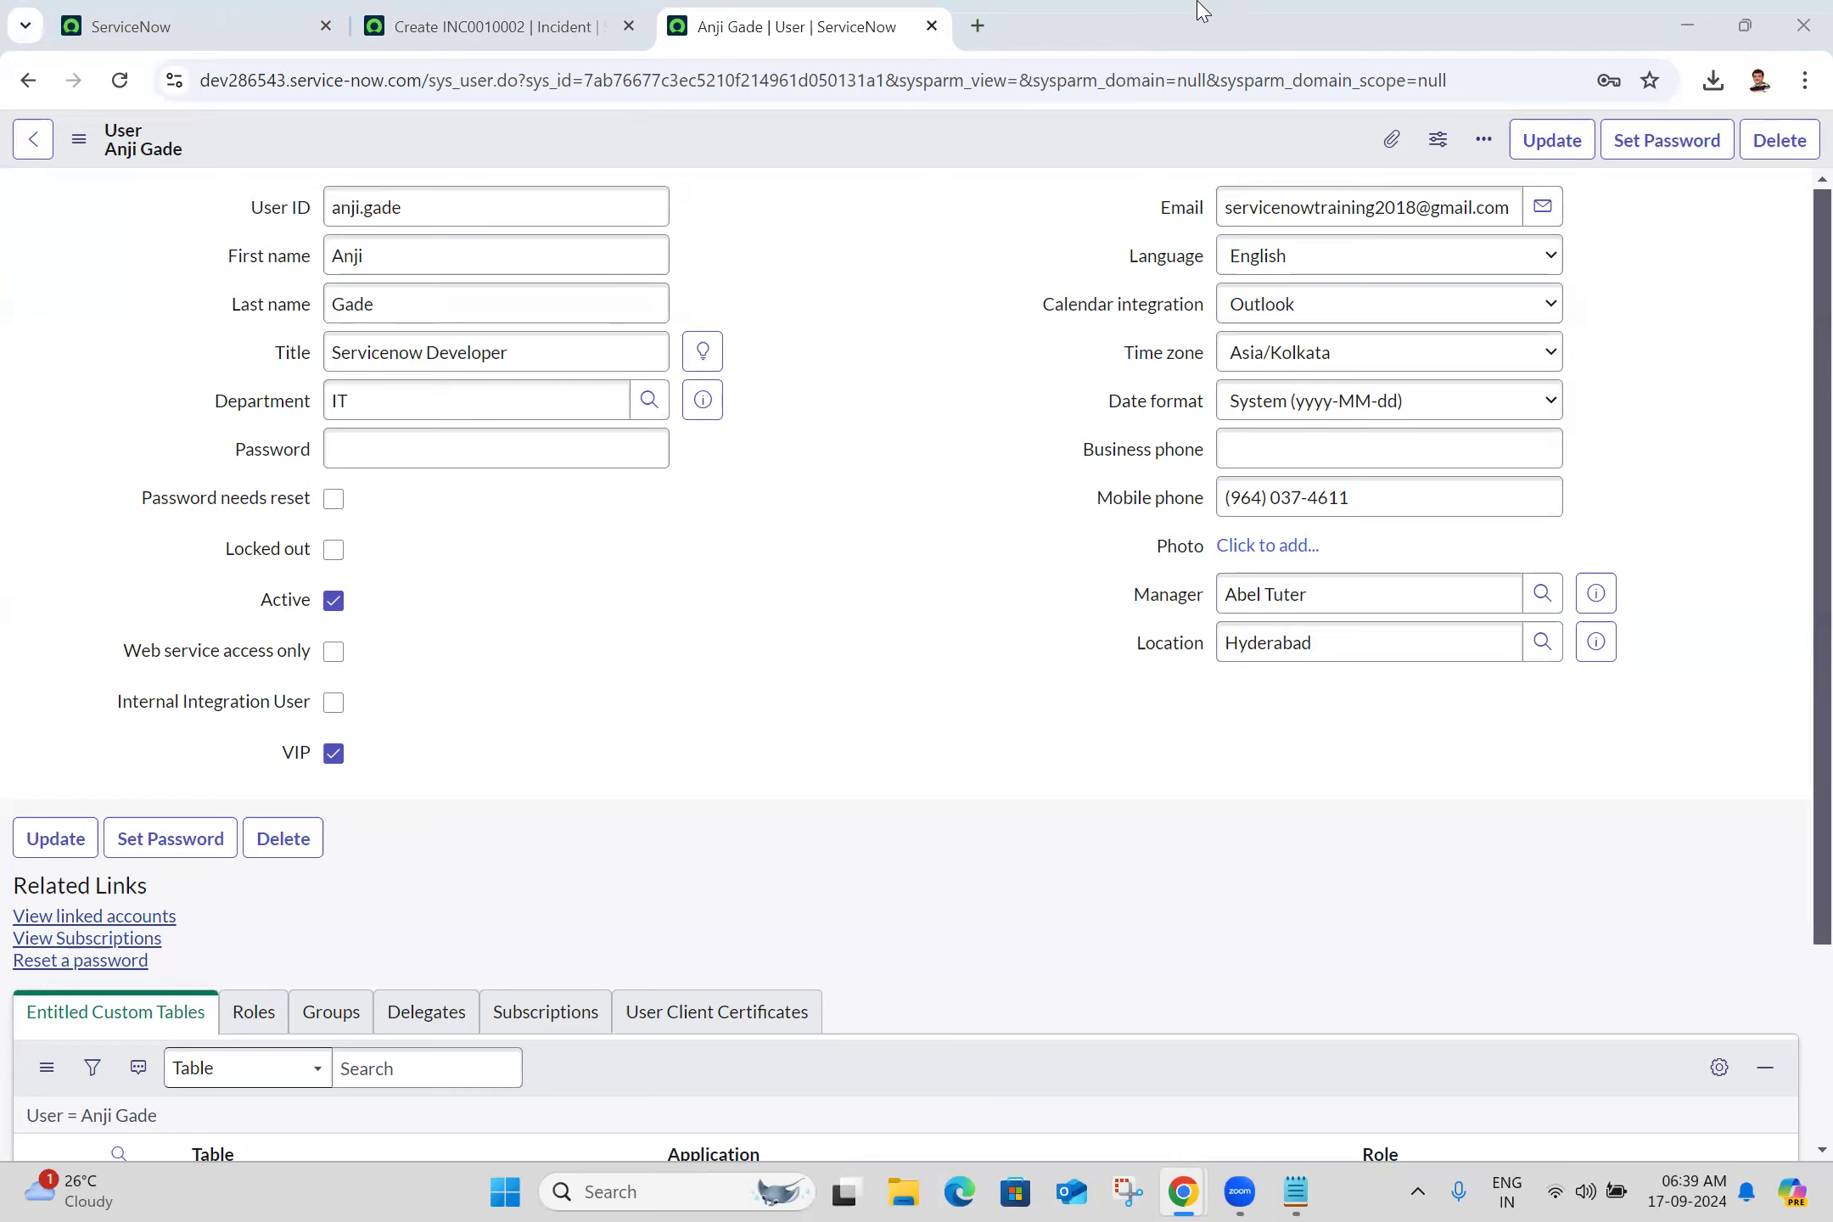
Filter the application menu for 'users' and open Logged in users in a background tab
left_click(179, 12)
left_click(273, 144)
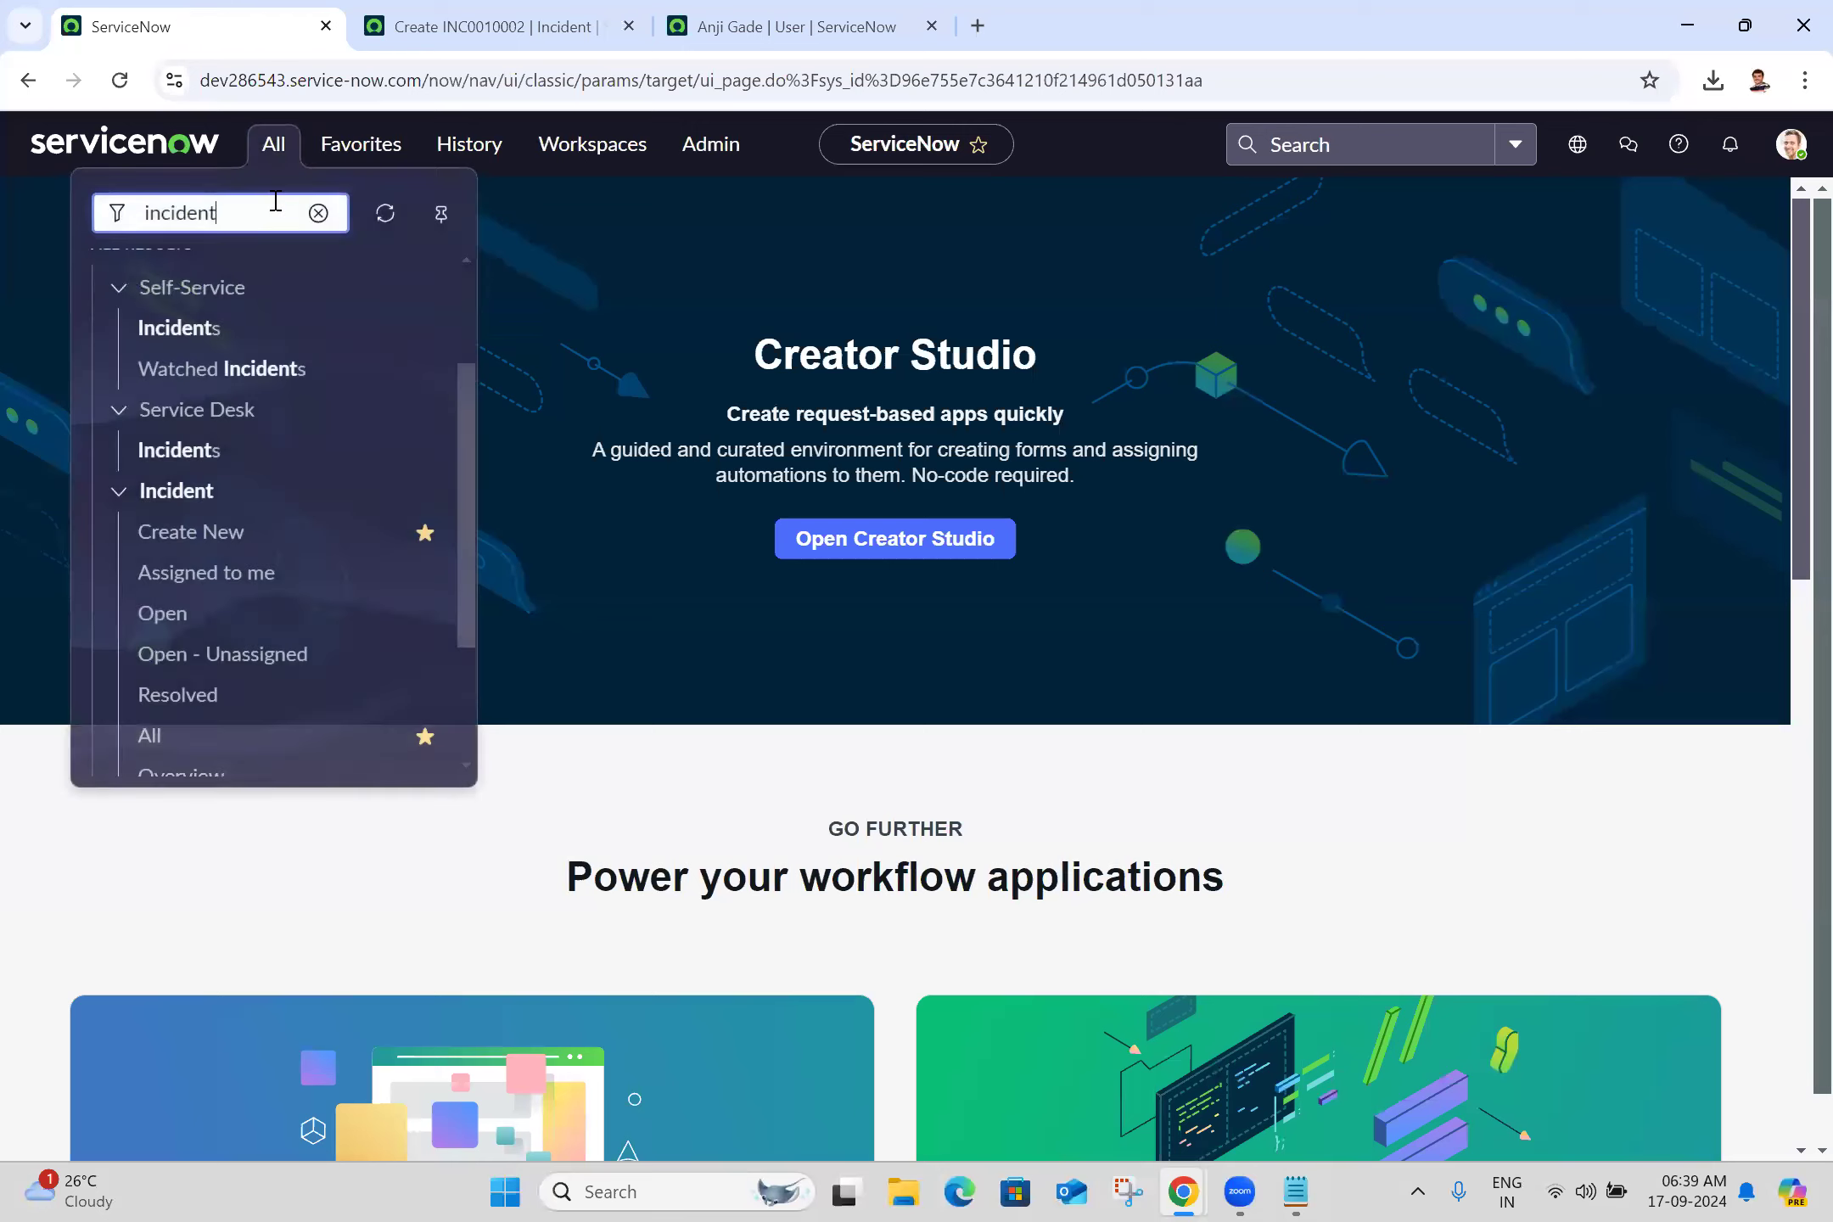
double_click(271, 216)
type("users")
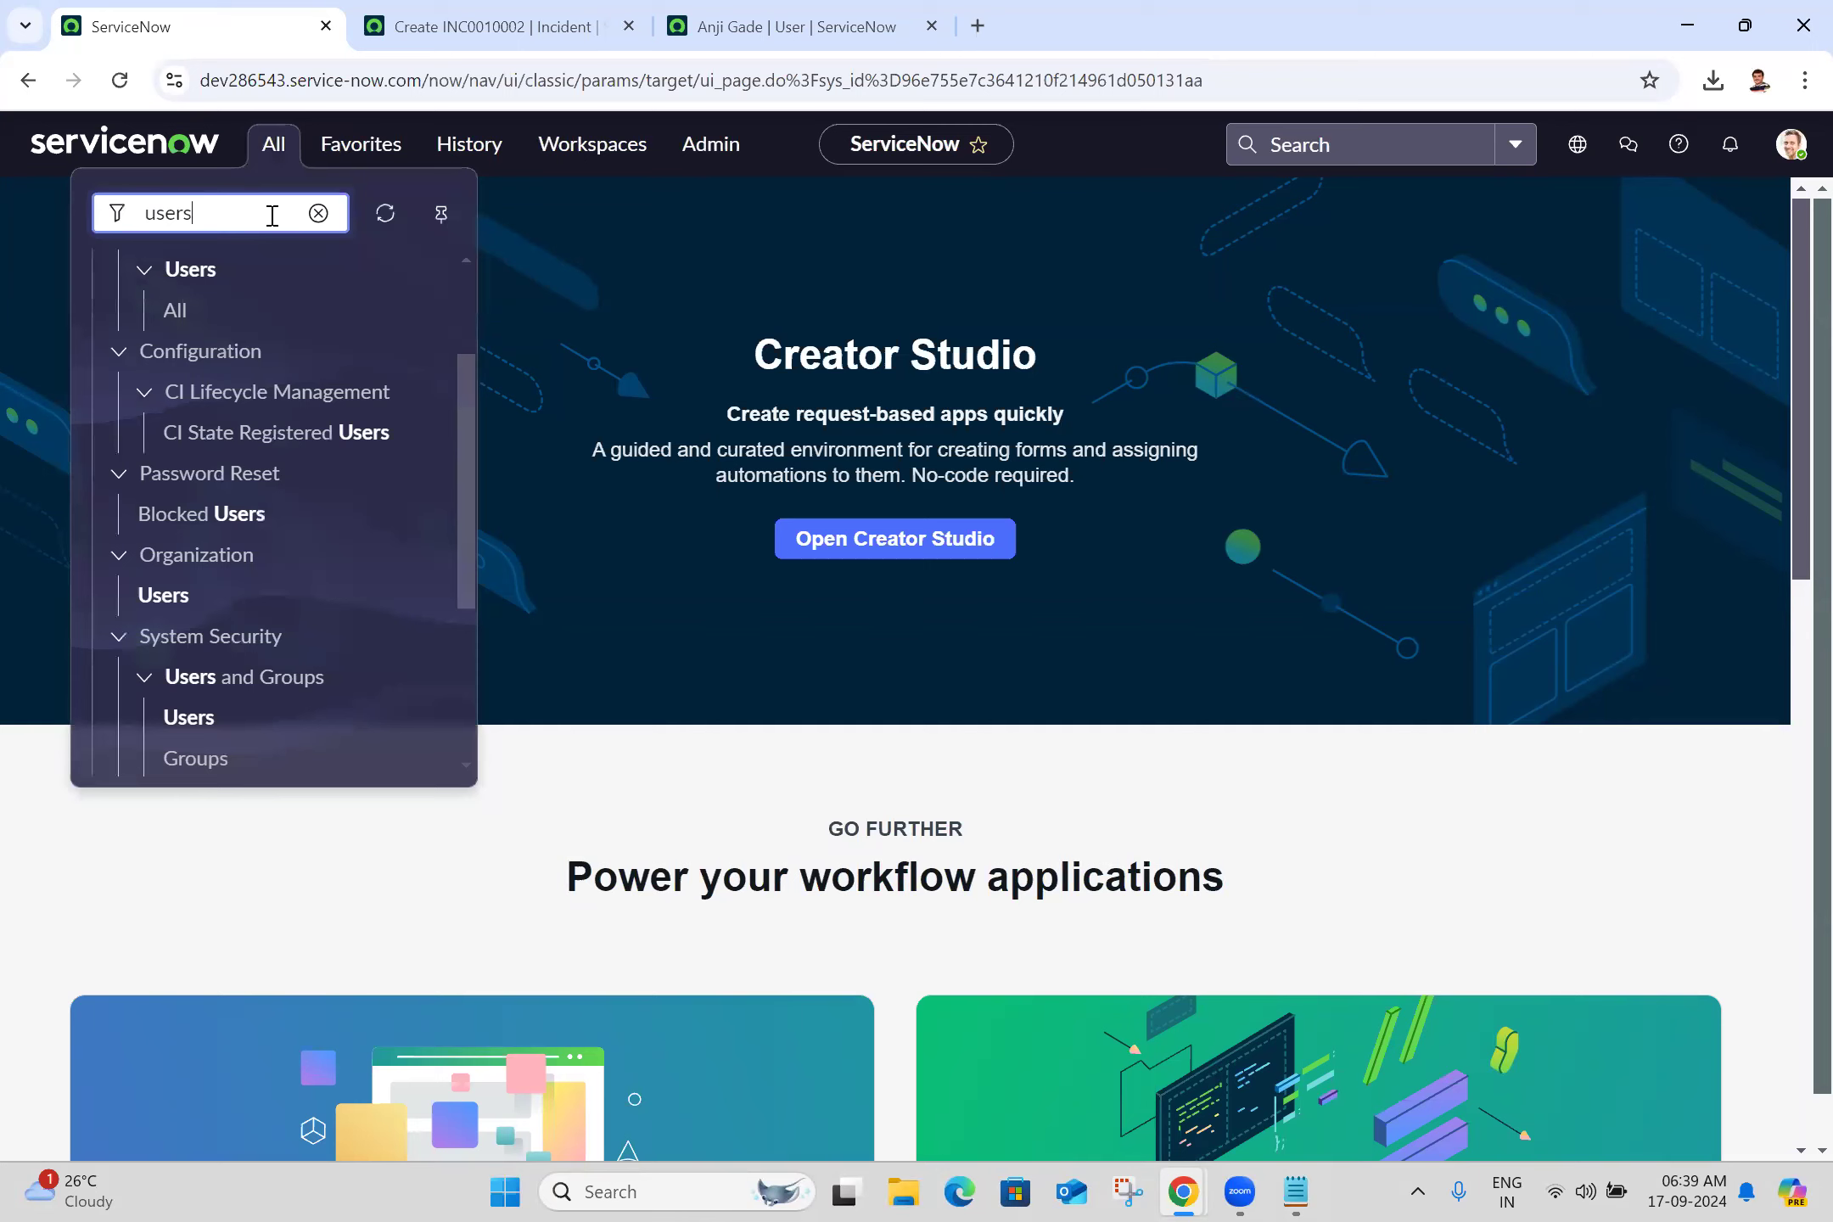
left_click(471, 666)
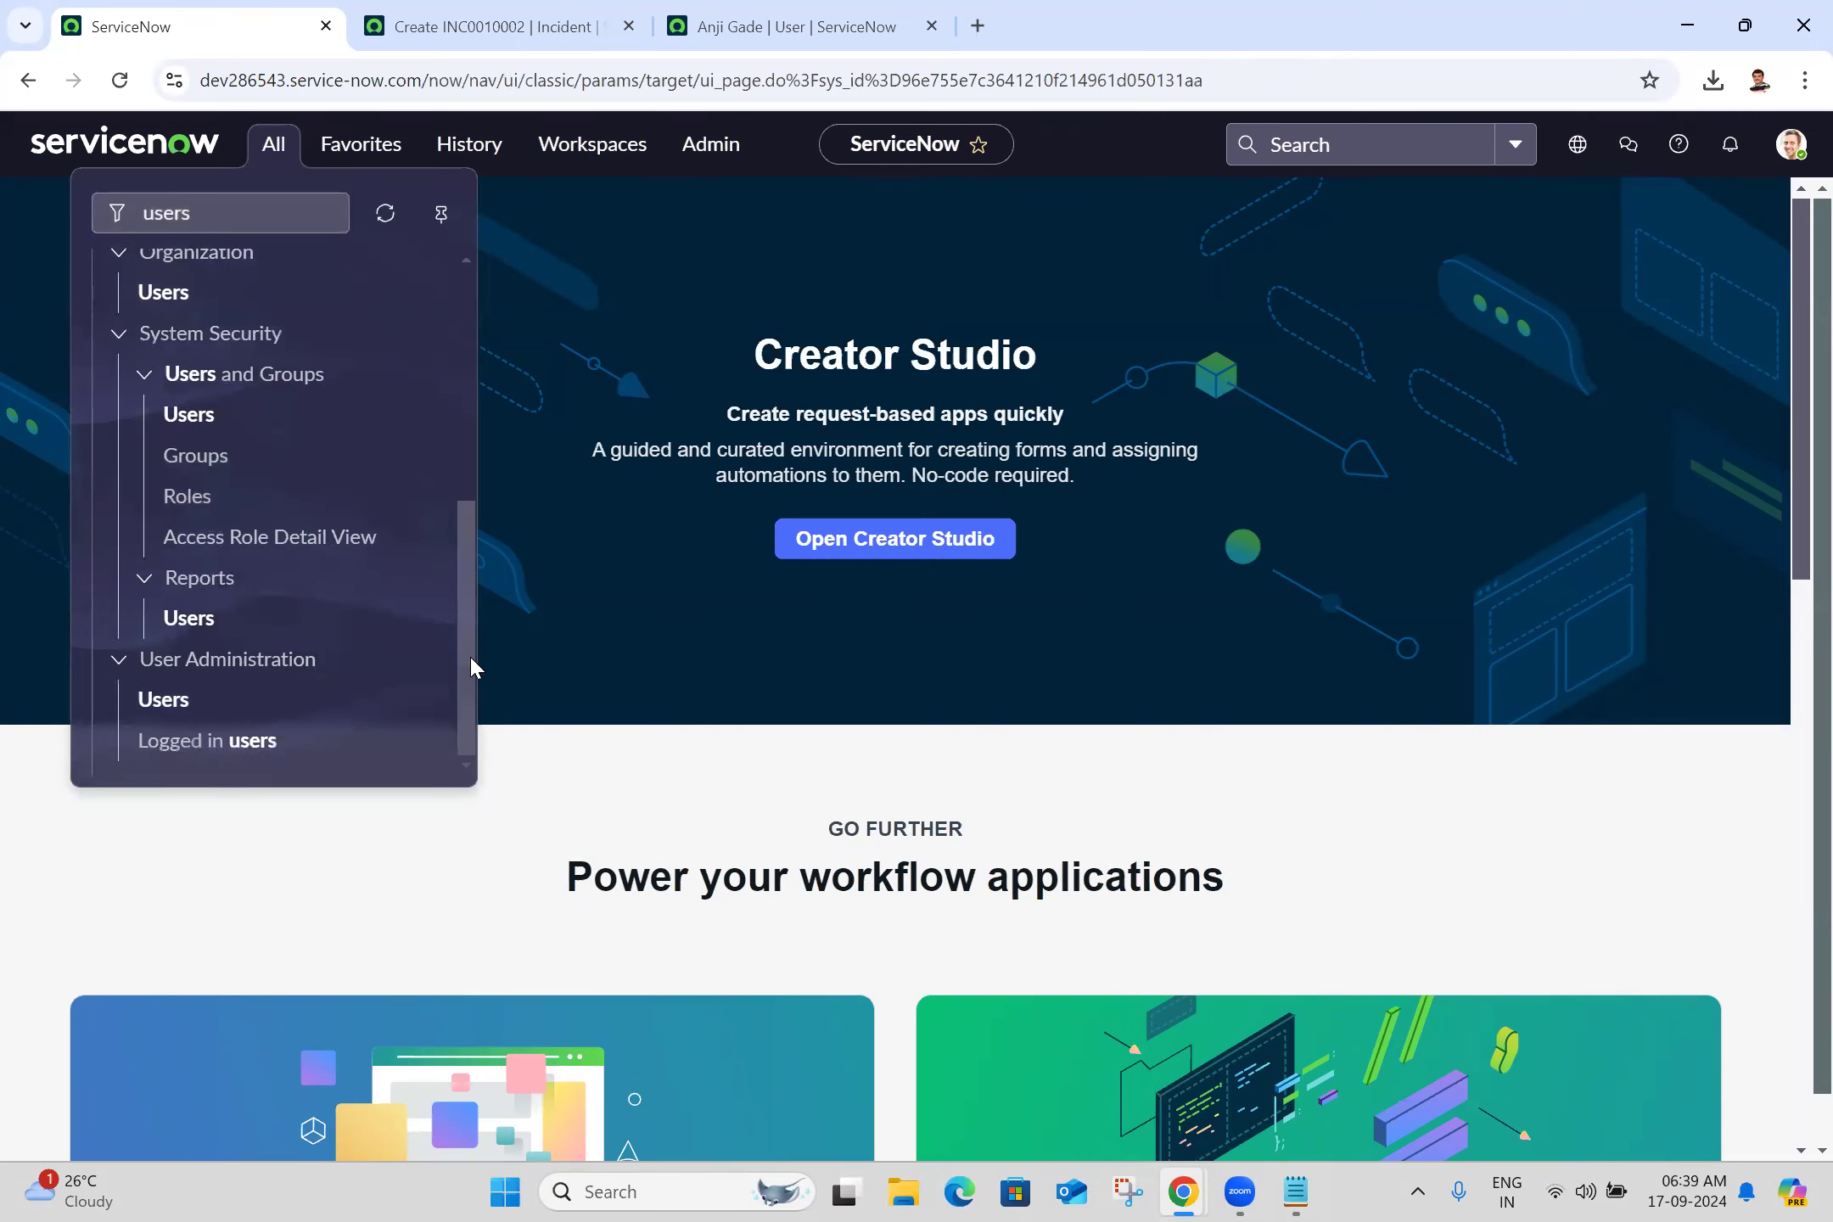
middle_click(223, 747)
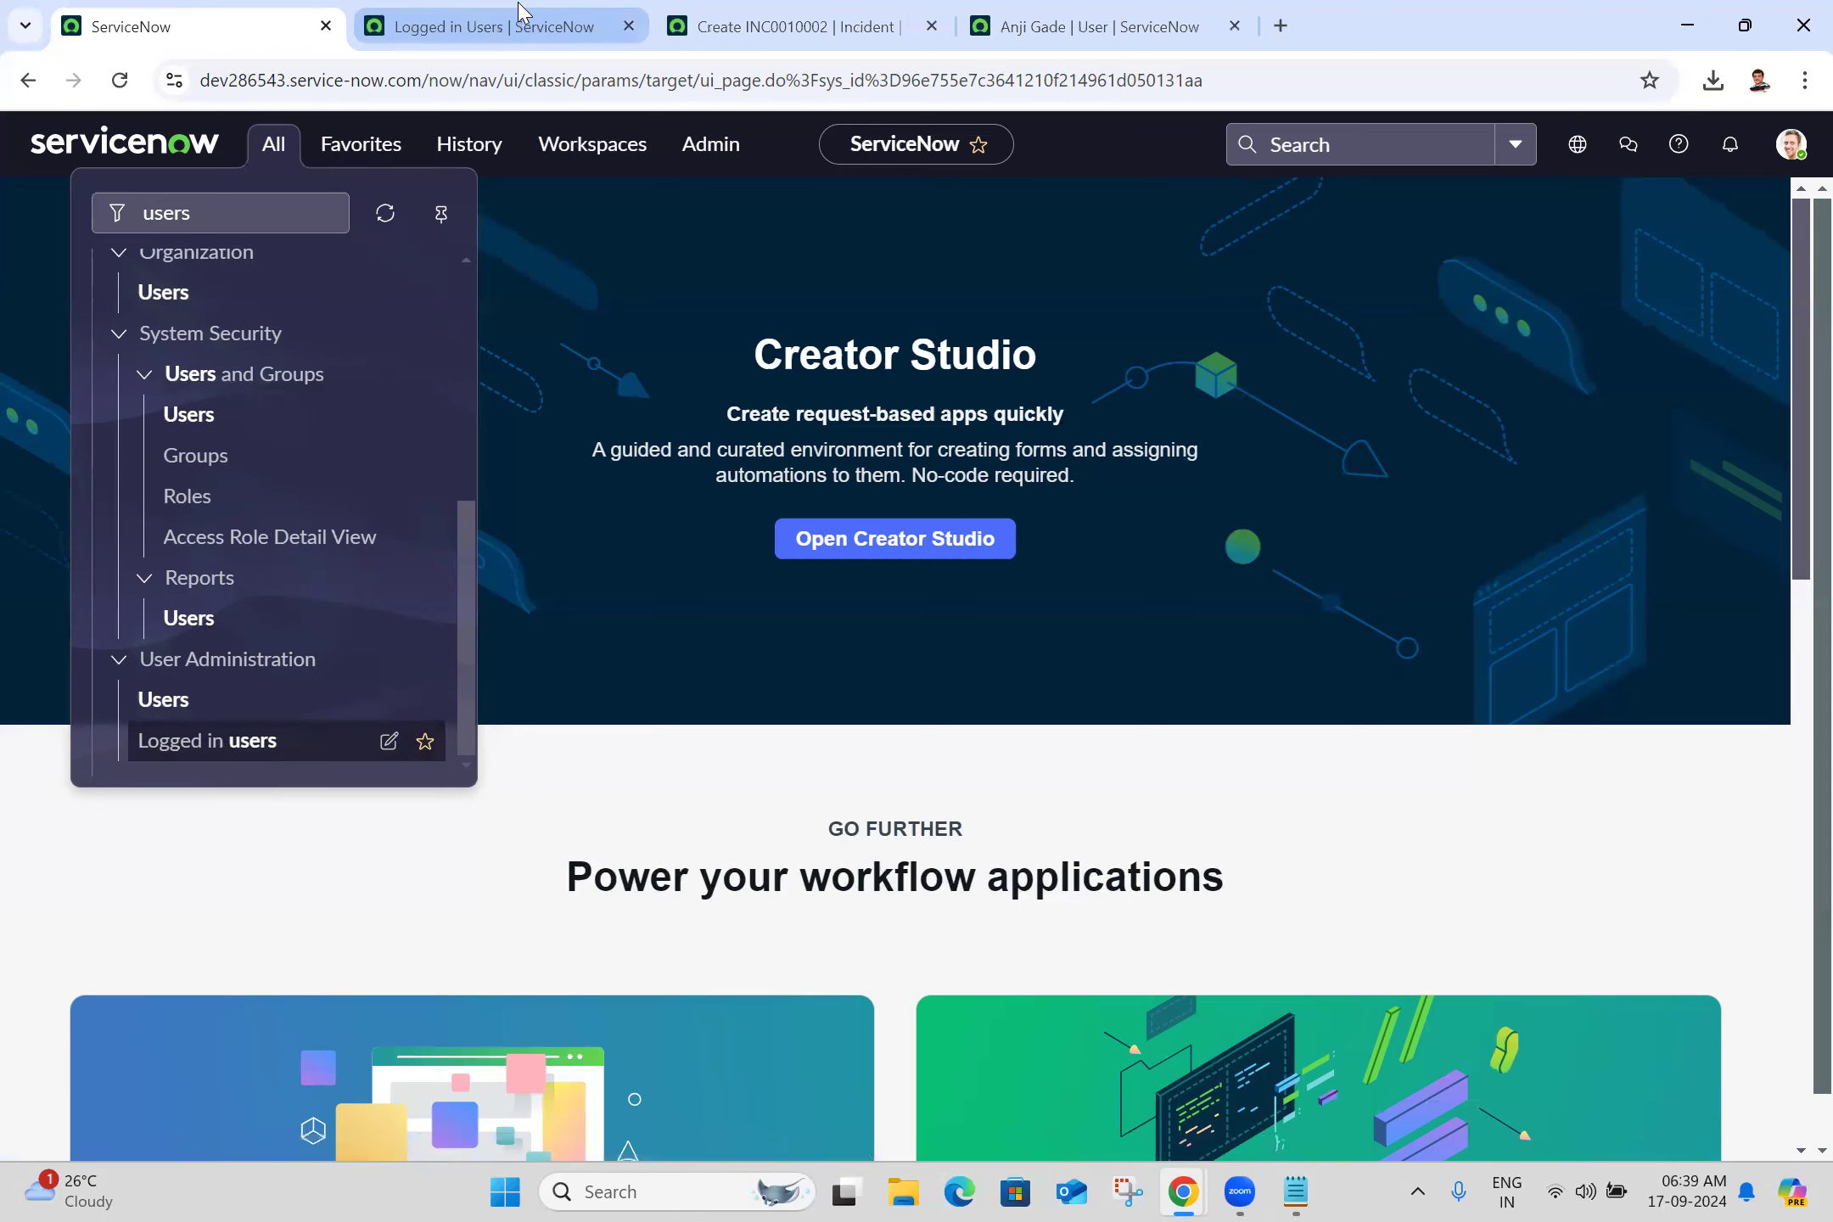
View the Logged in Users list and select the admin's active session row
left_click(520, 16)
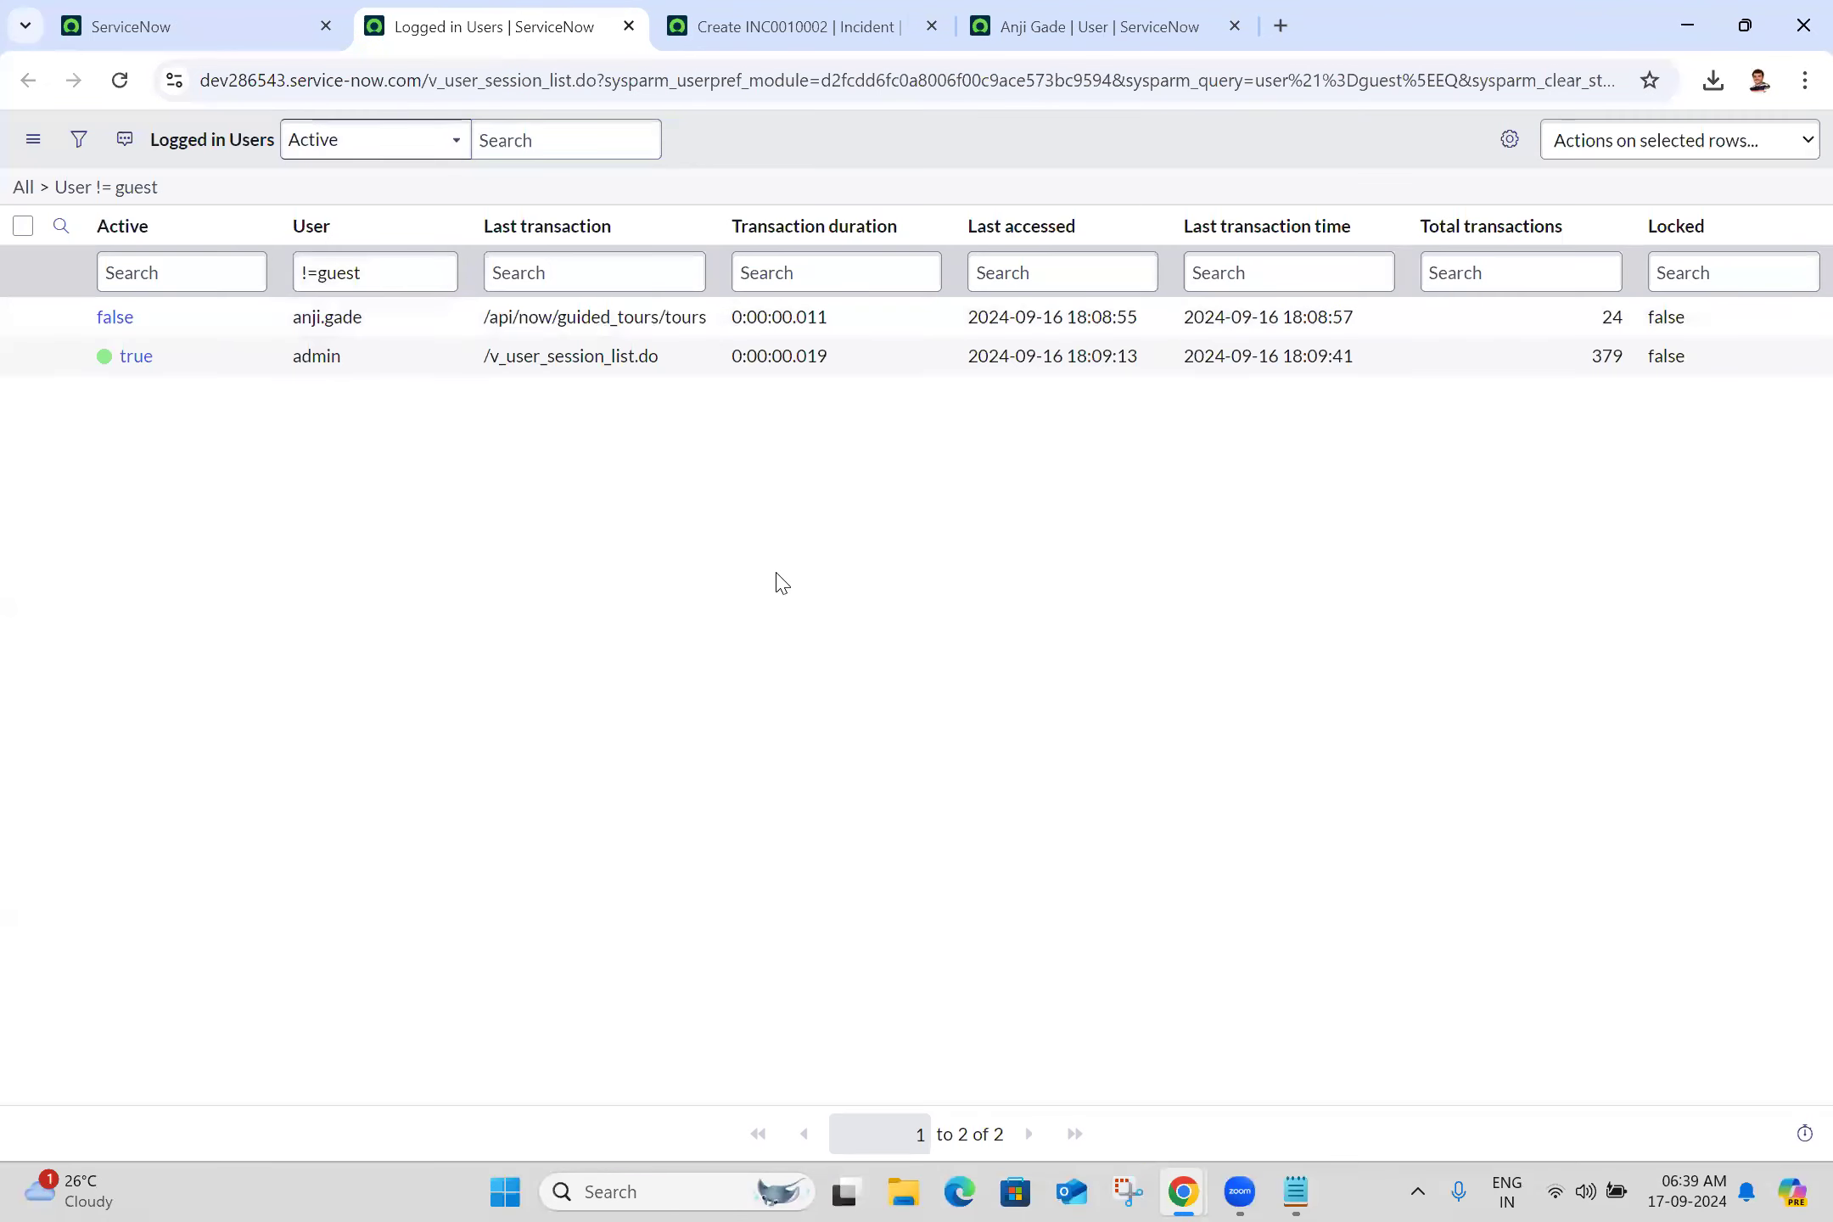
left_click(354, 360)
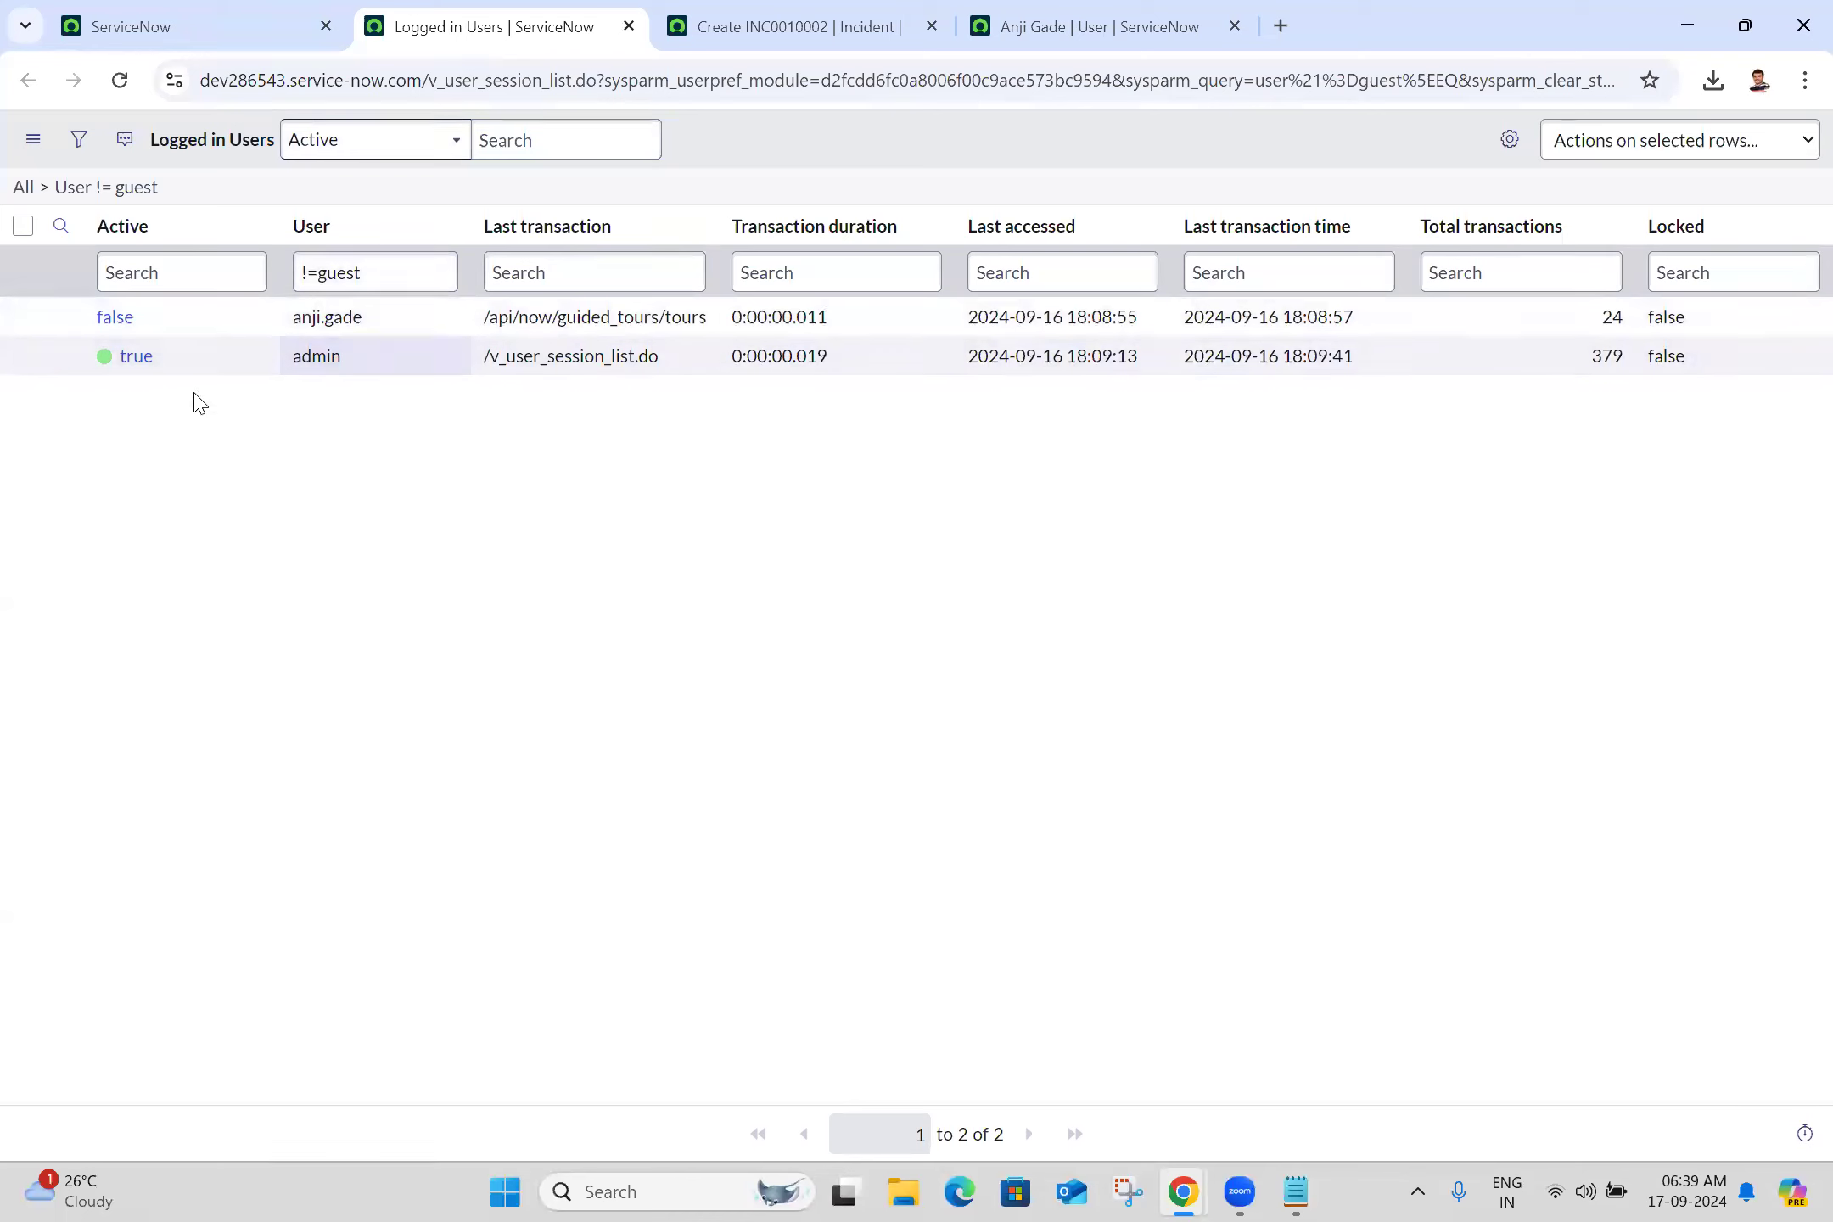
left_click(340, 361)
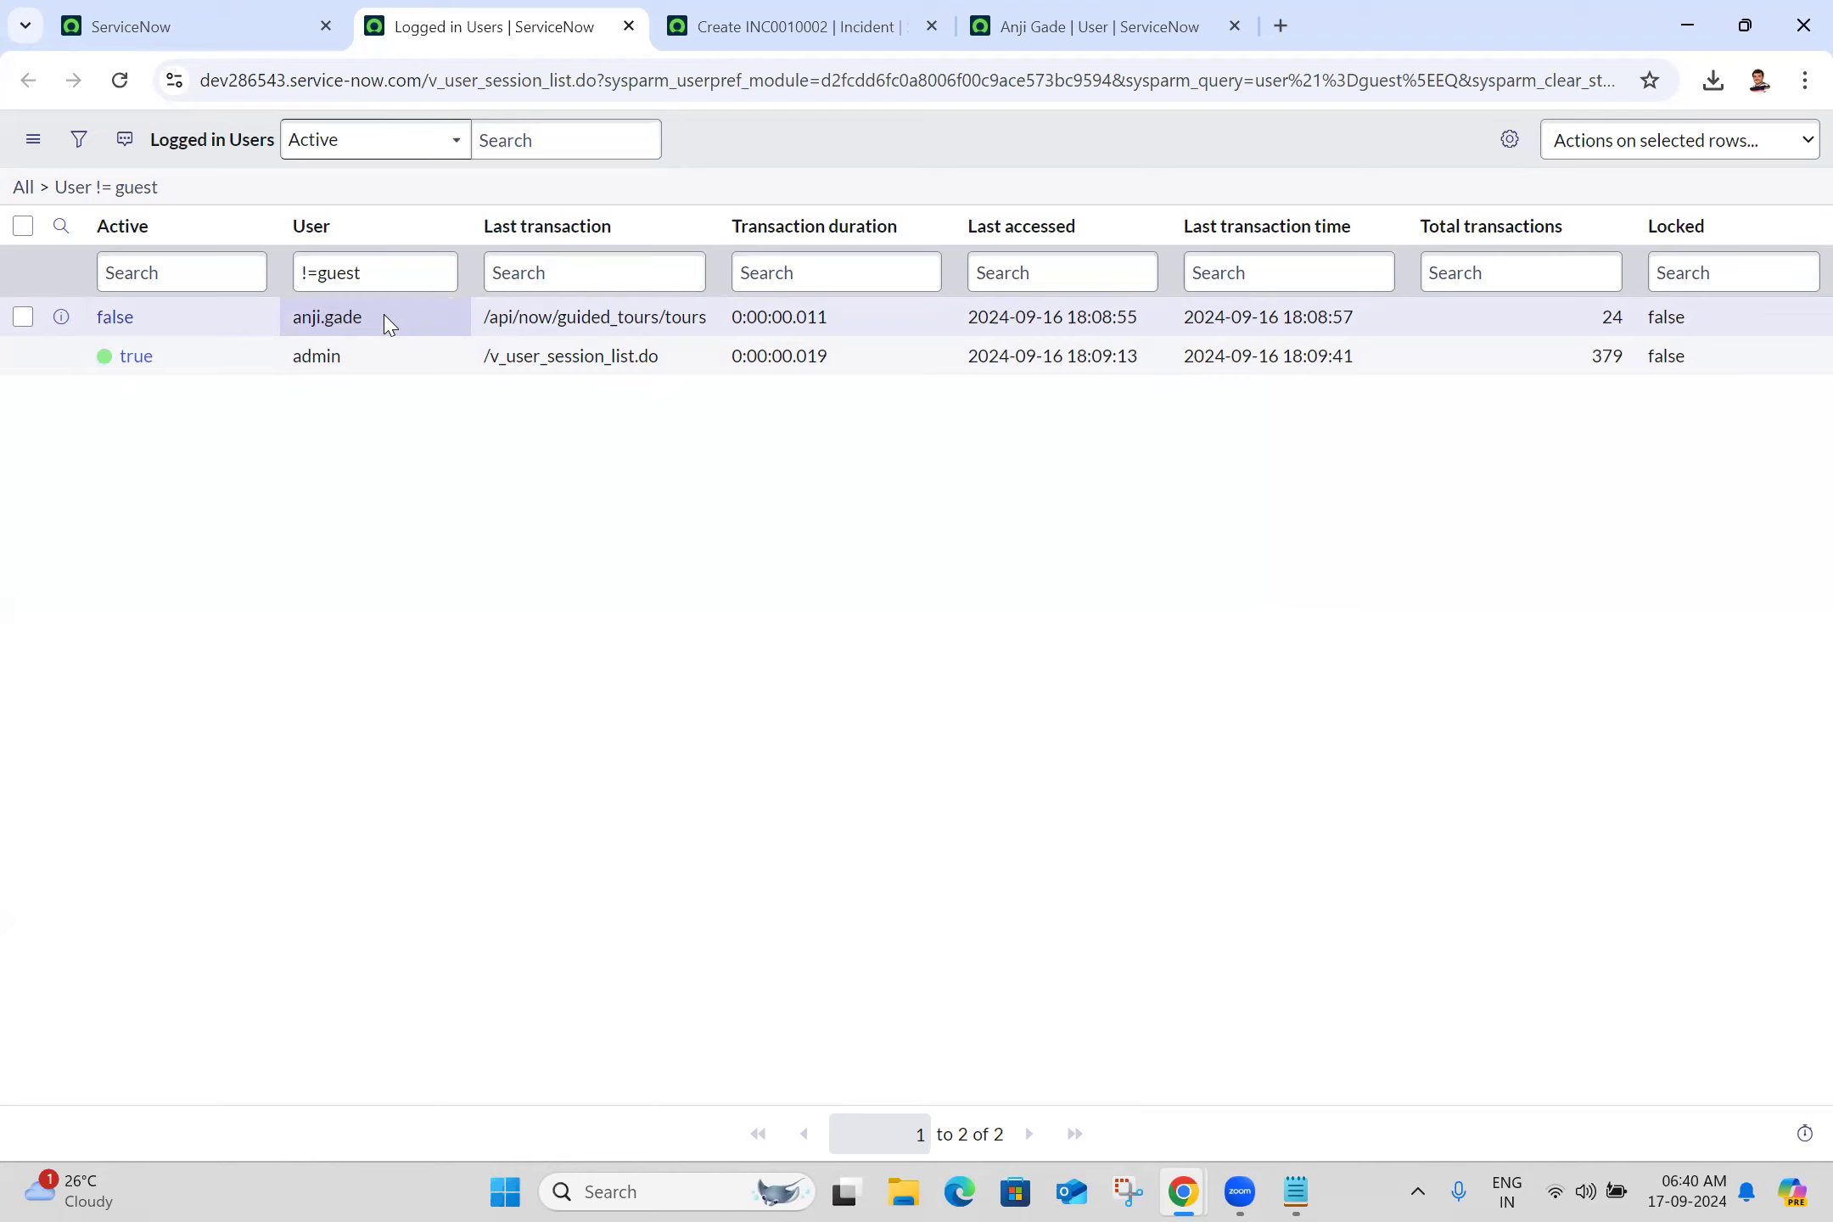
left_click(1097, 1183)
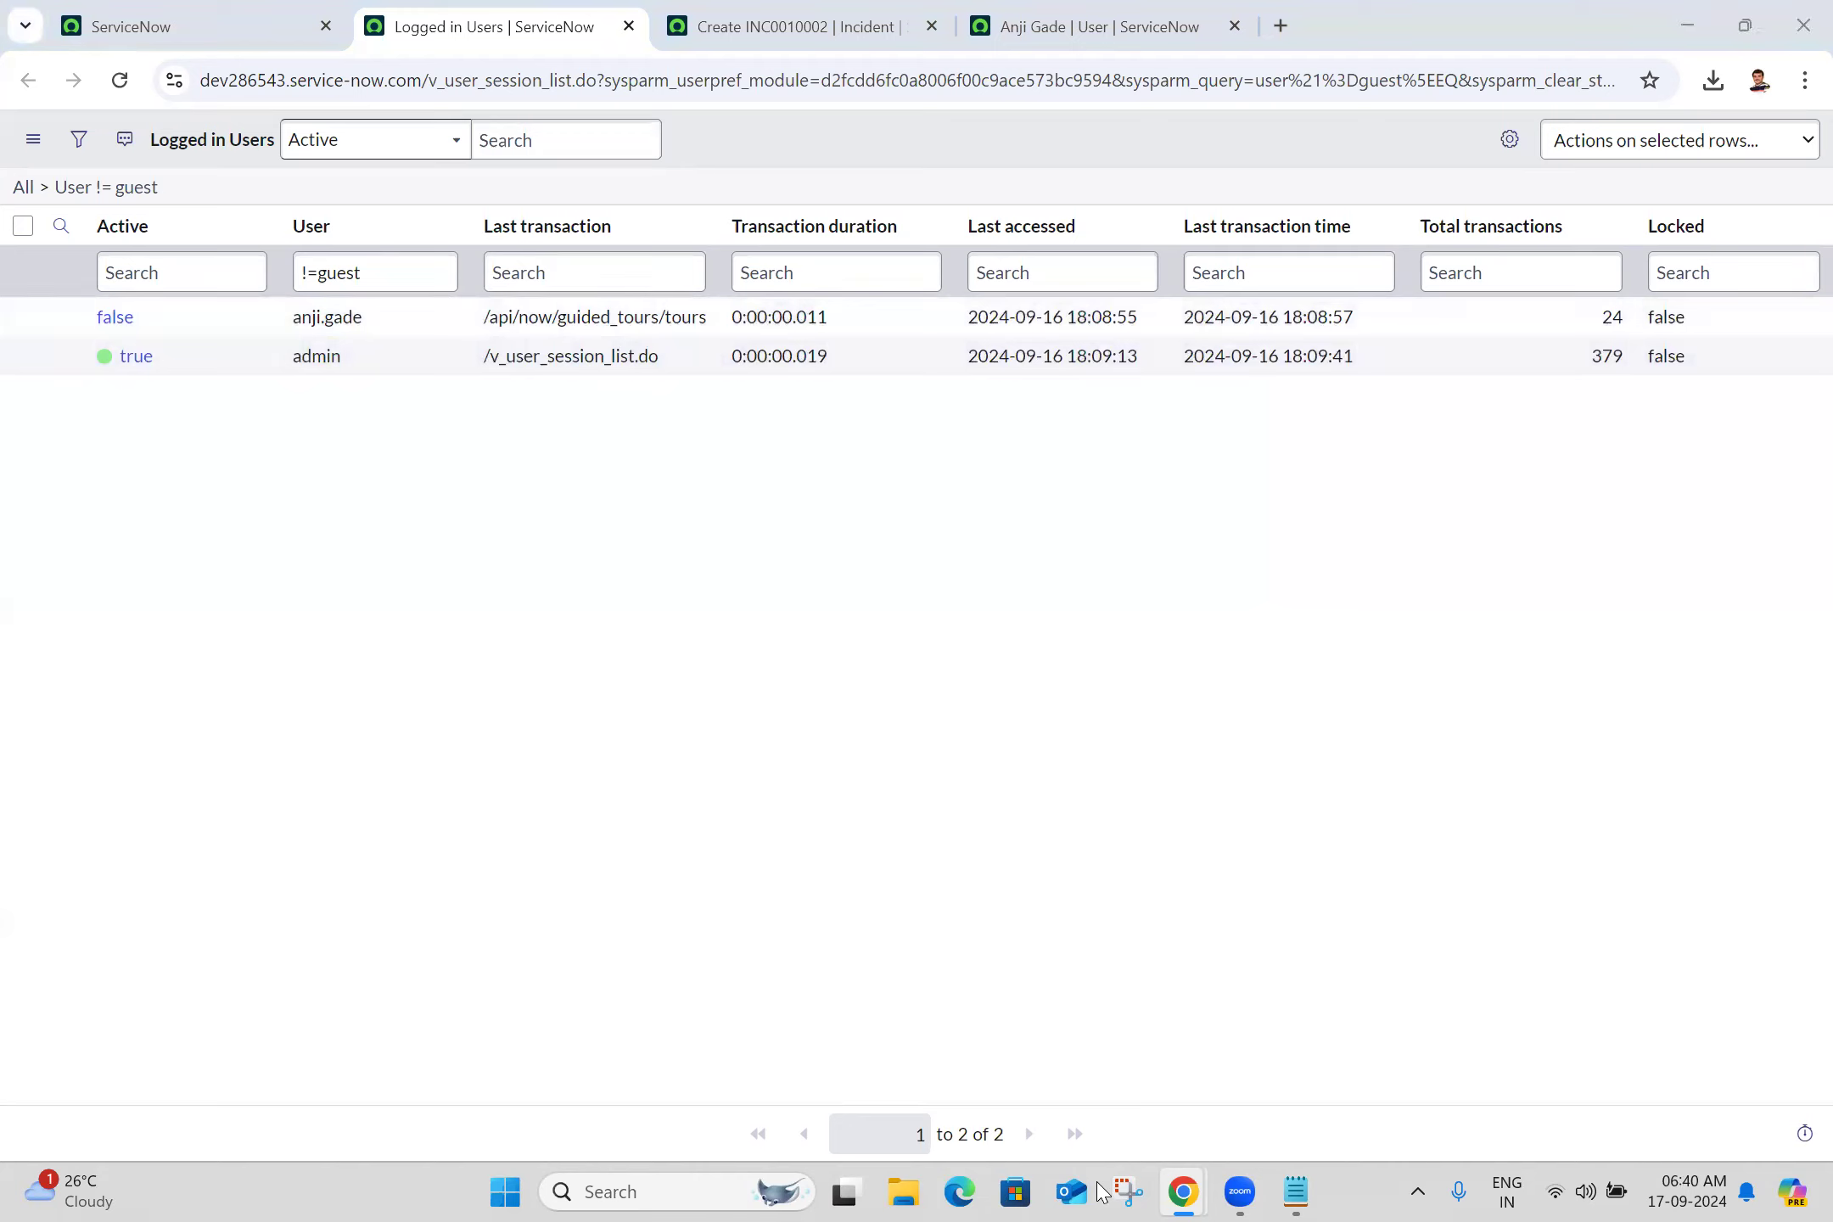